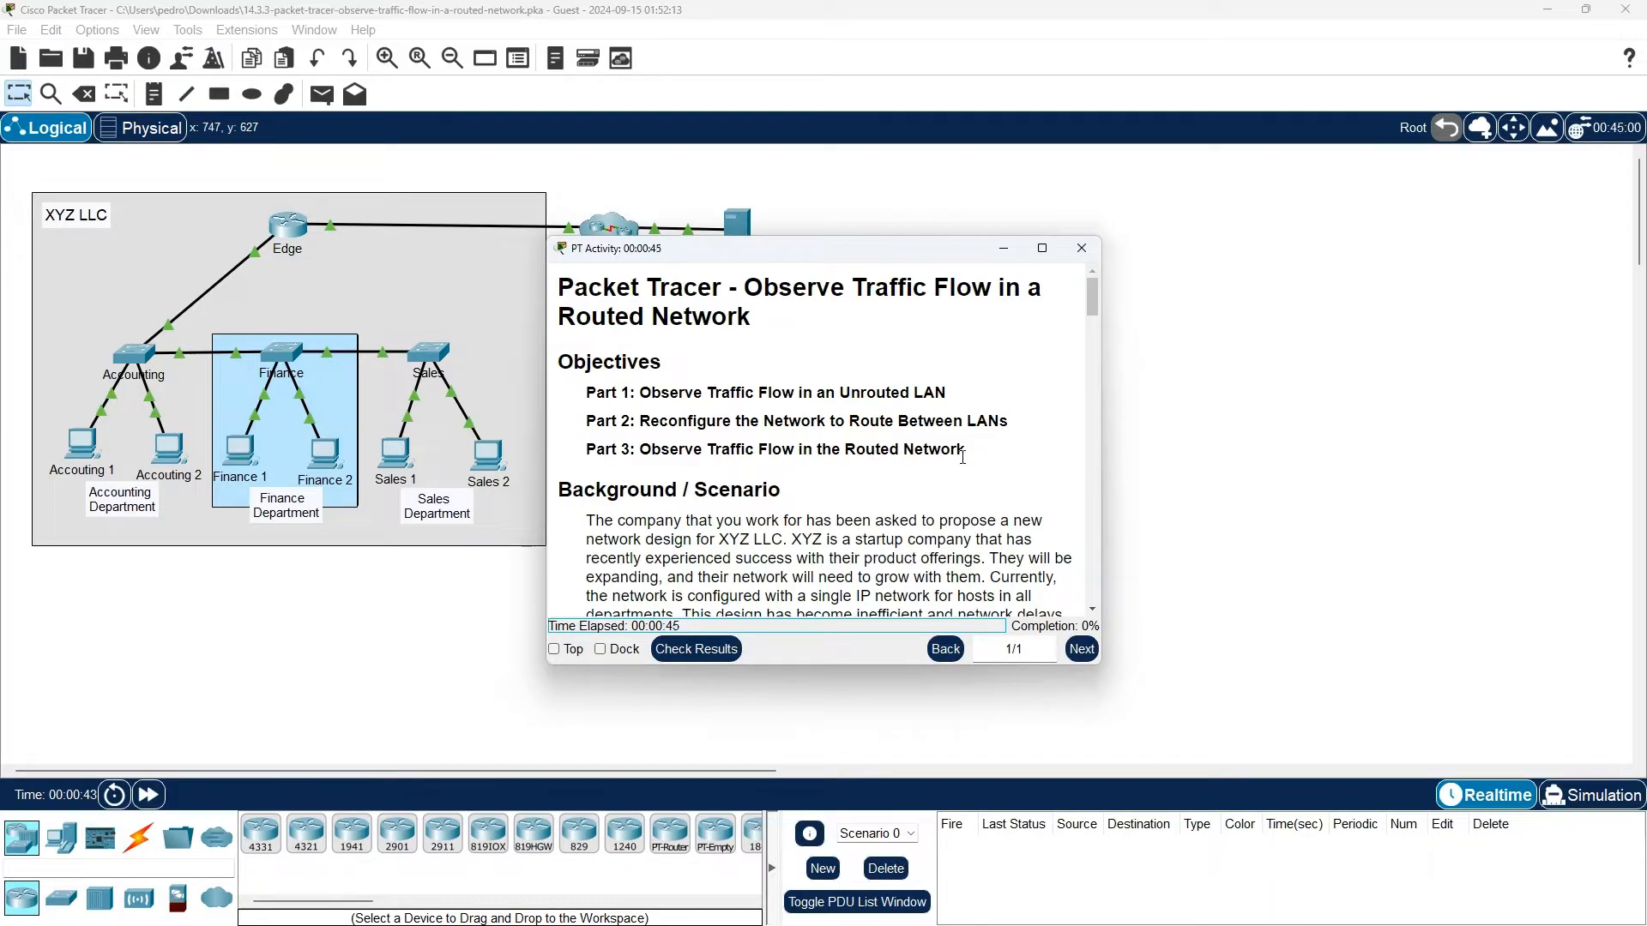
Step: Read the activity's Background / Scenario, the Part 1 introduction and the Step 1 and Step 2 instructions
scroll(962, 457, "down", 3)
scroll(962, 457, "down", 1)
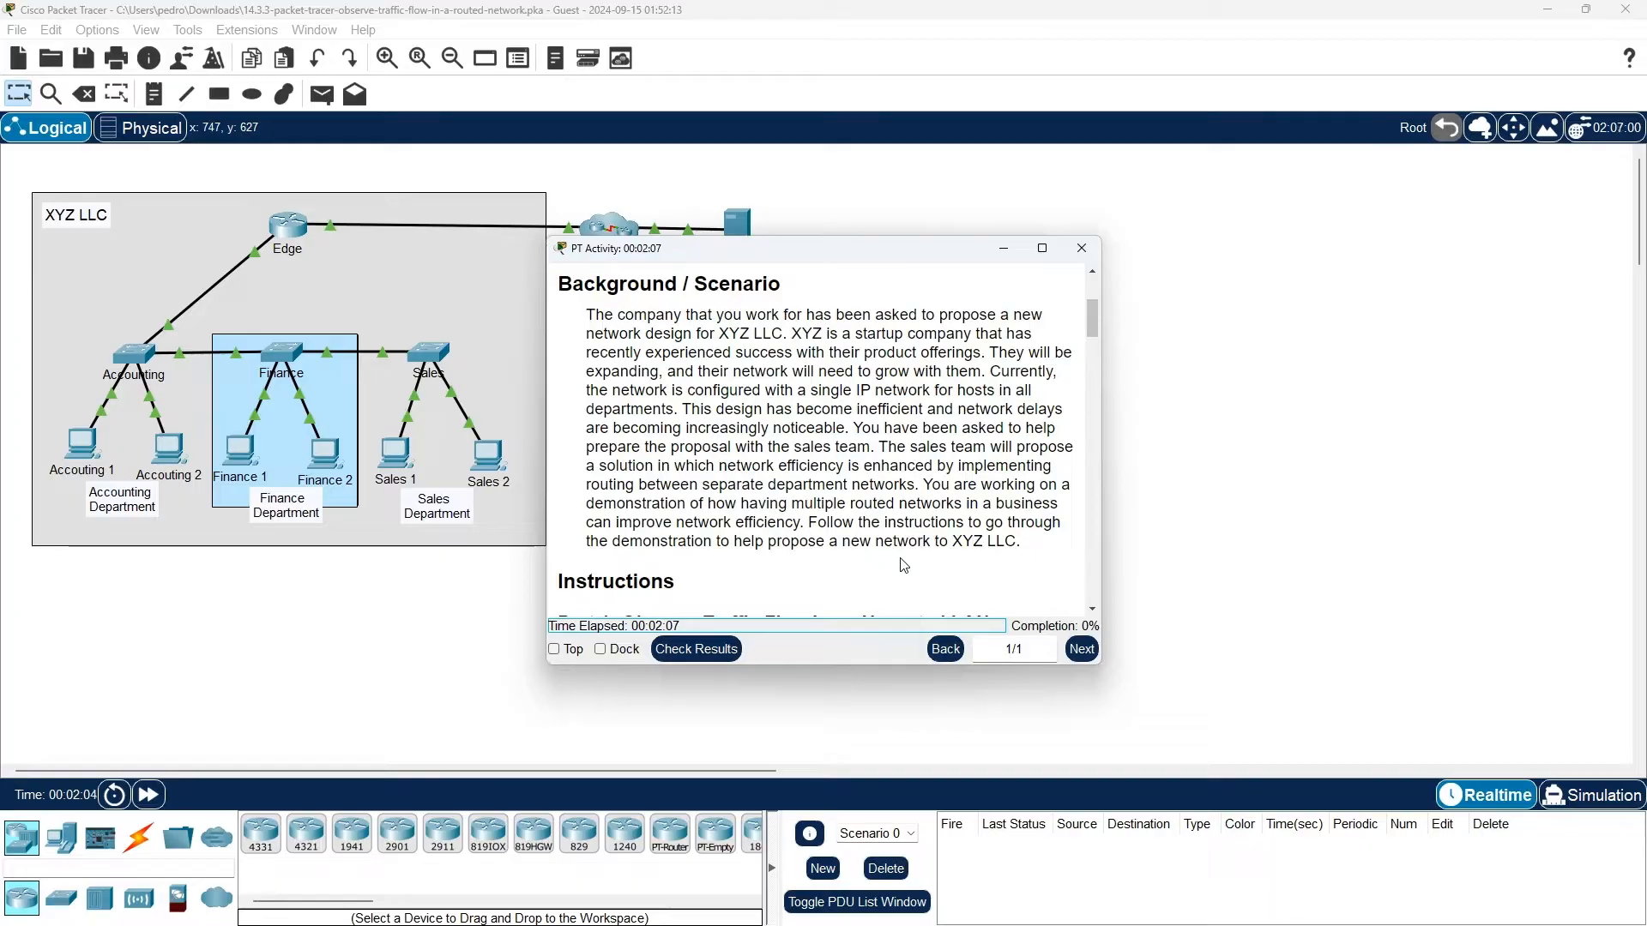
left_click_drag(952, 542, 1042, 550)
scroll(1042, 550, "down", 4)
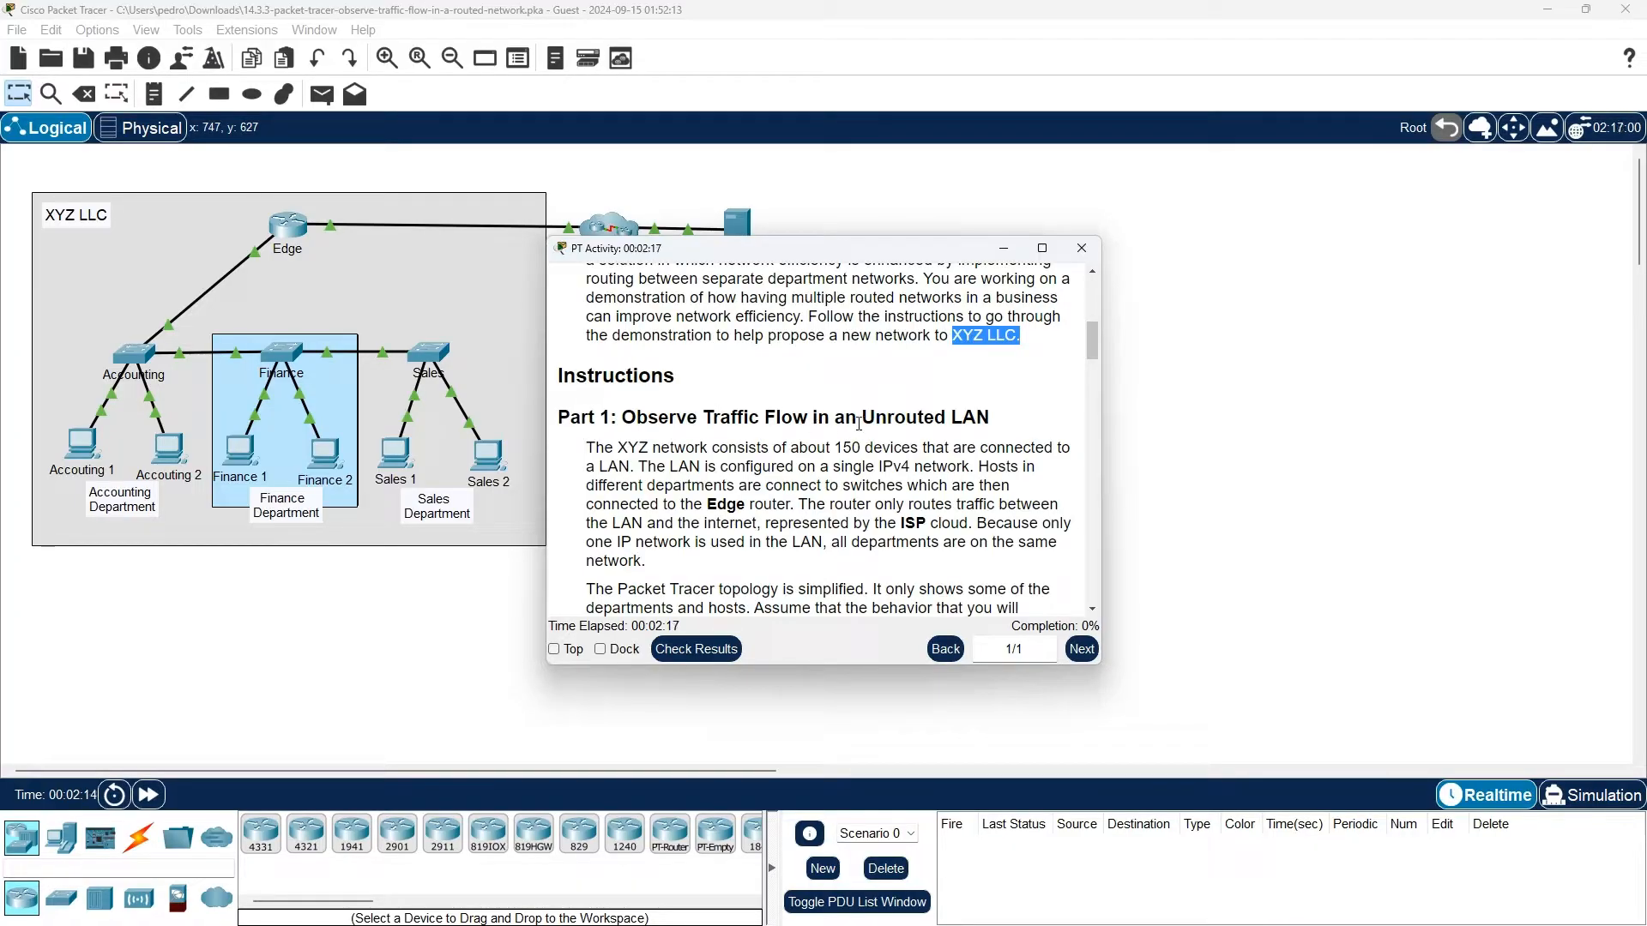
scroll(978, 423, "down", 1)
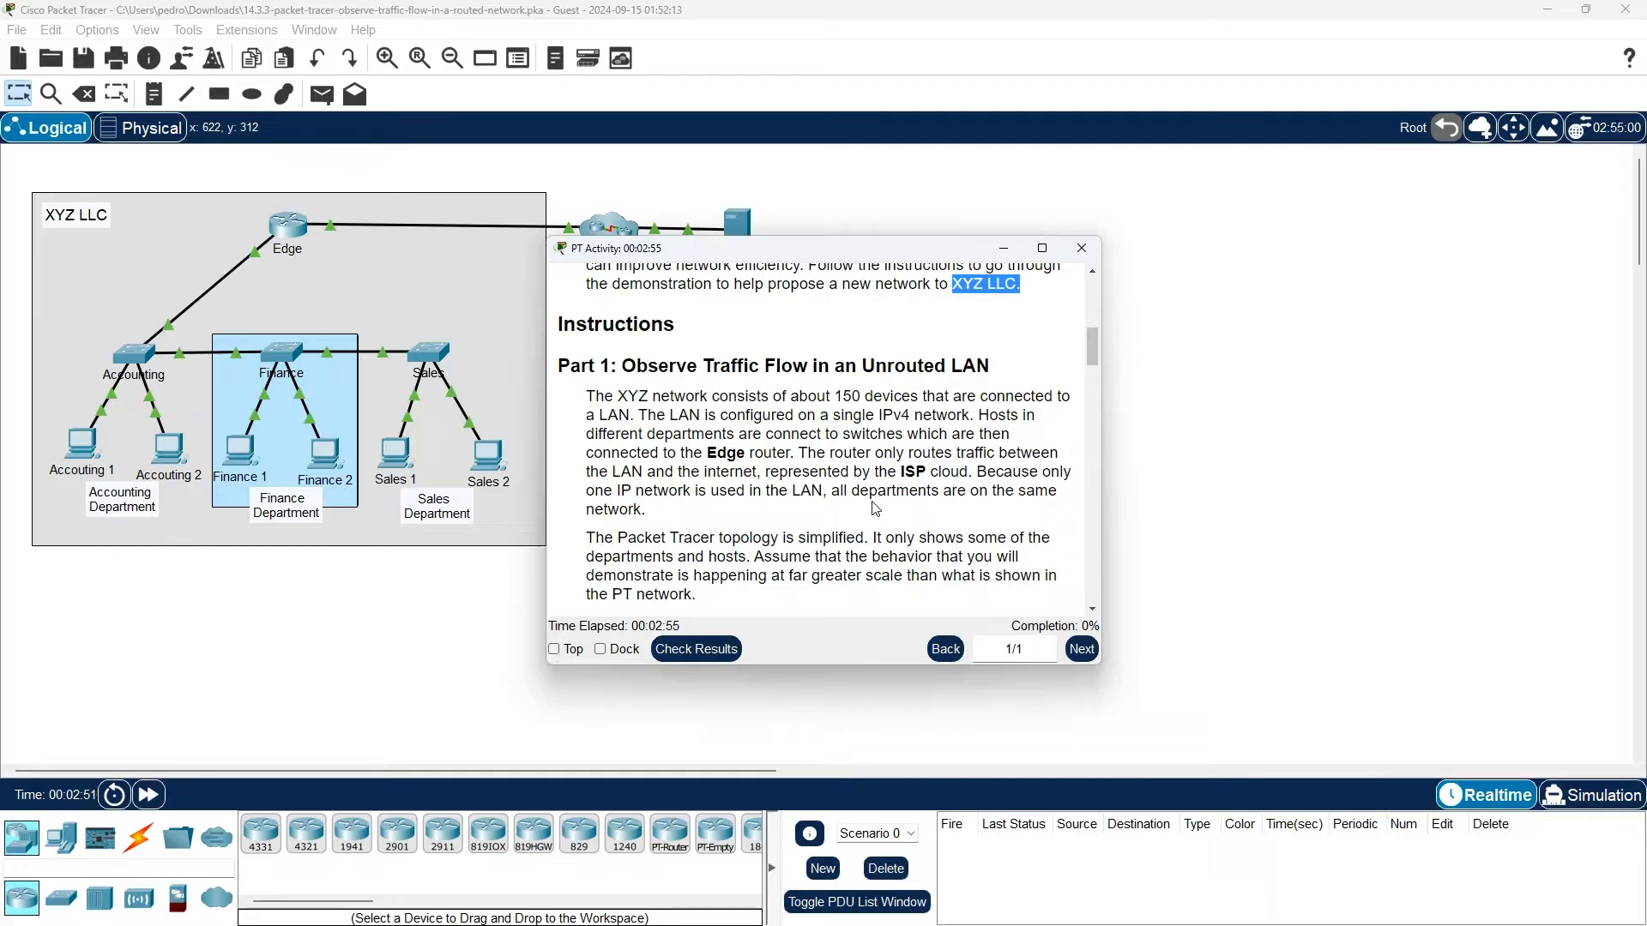
scroll(836, 517, "down", 1)
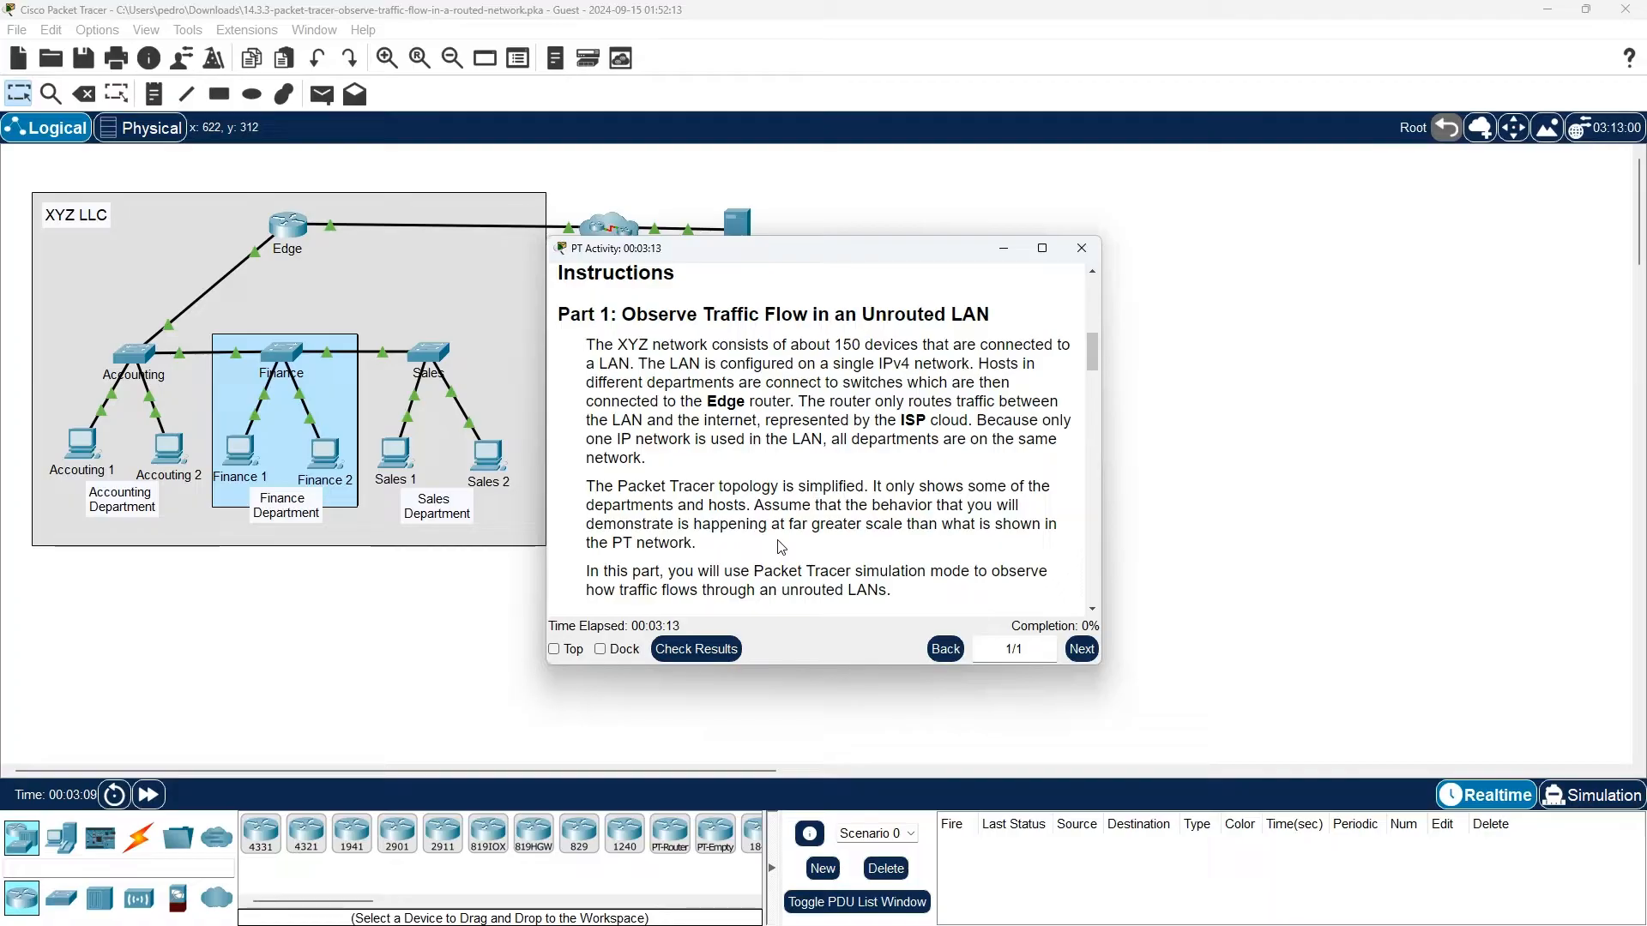
scroll(781, 546, "down", 1)
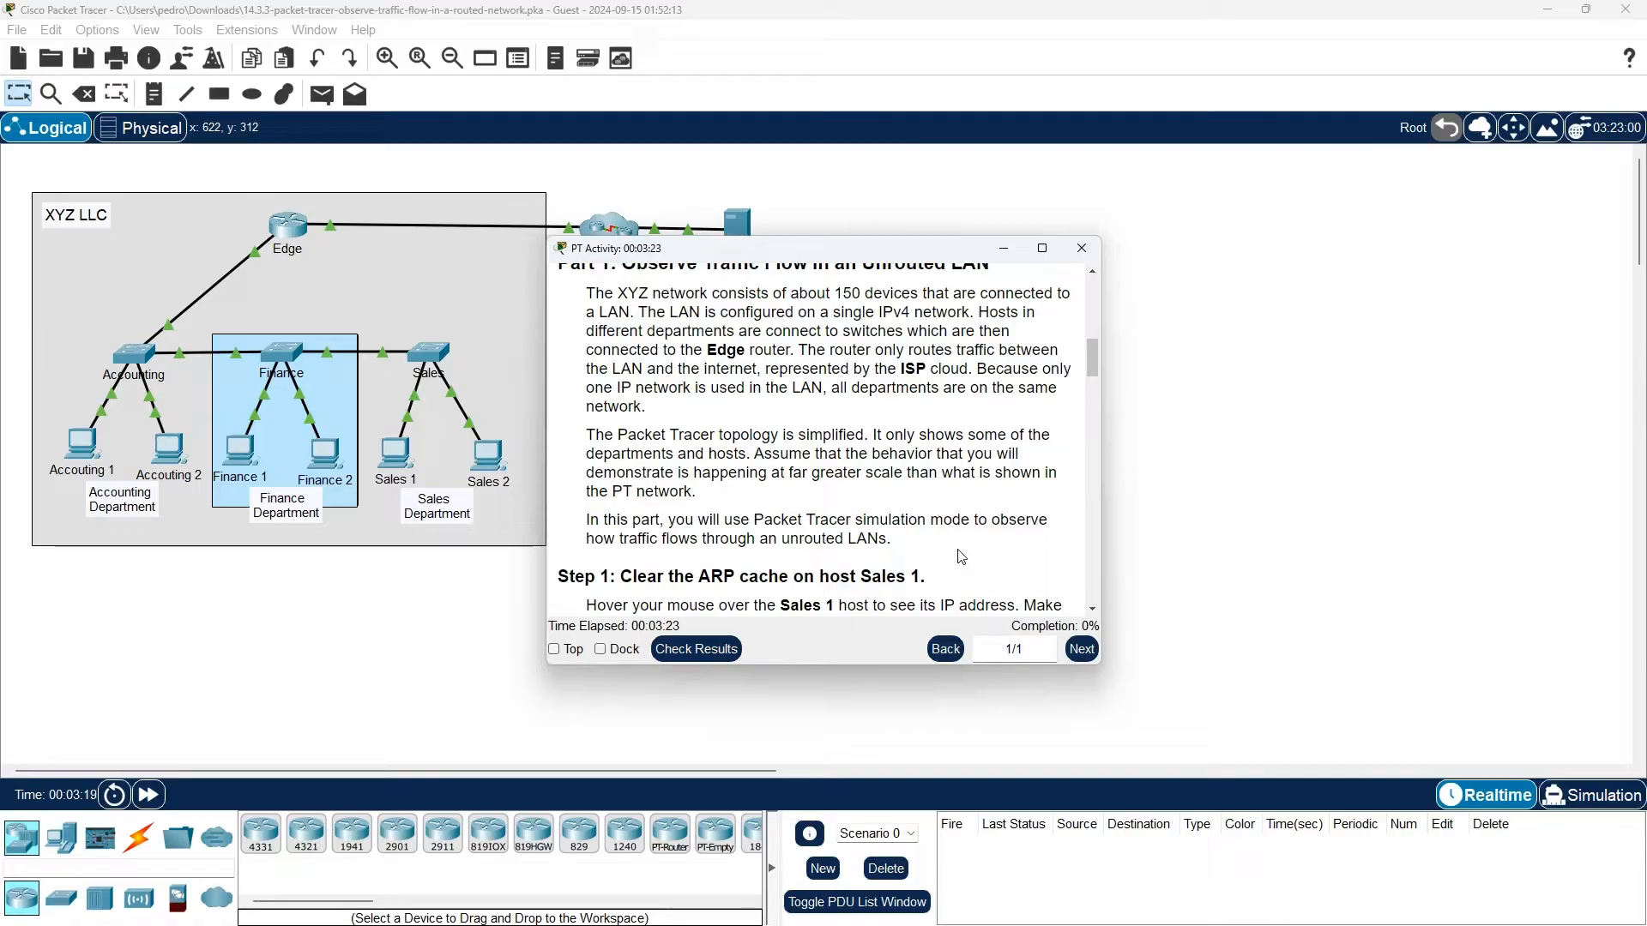
scroll(961, 557, "down", 3)
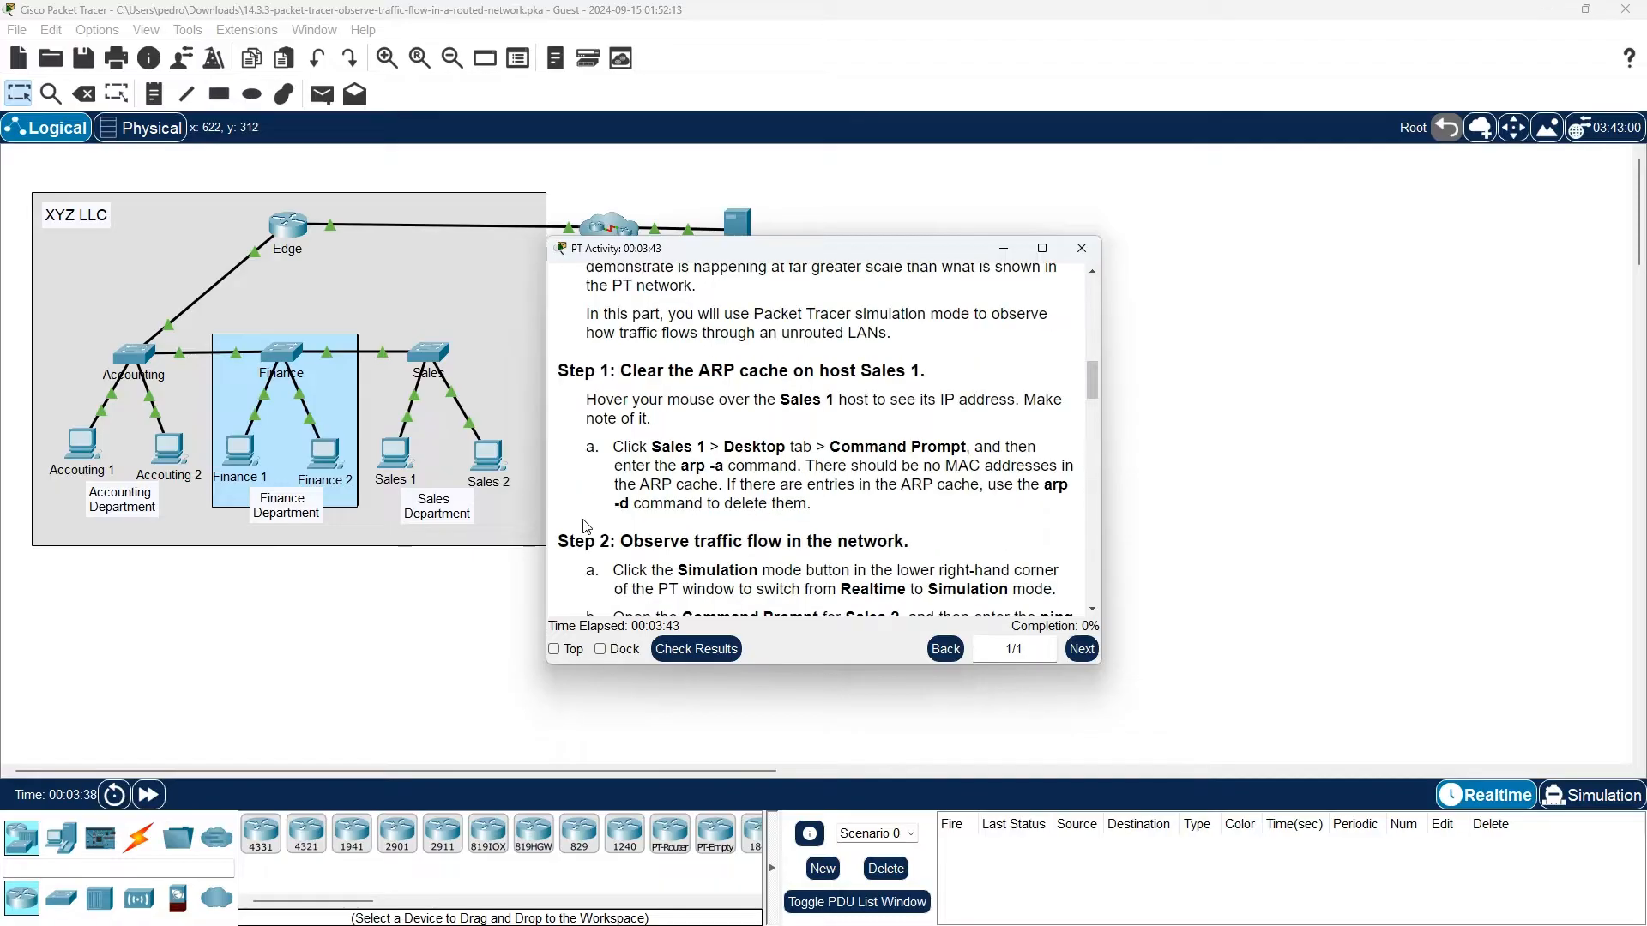
scroll(589, 520, "down", 1)
Step: Enlarge the network topology and set up a bigger activity instructions window beside the XYZ LLC area
left_click(1359, 416)
scroll(1360, 416, "up", 1)
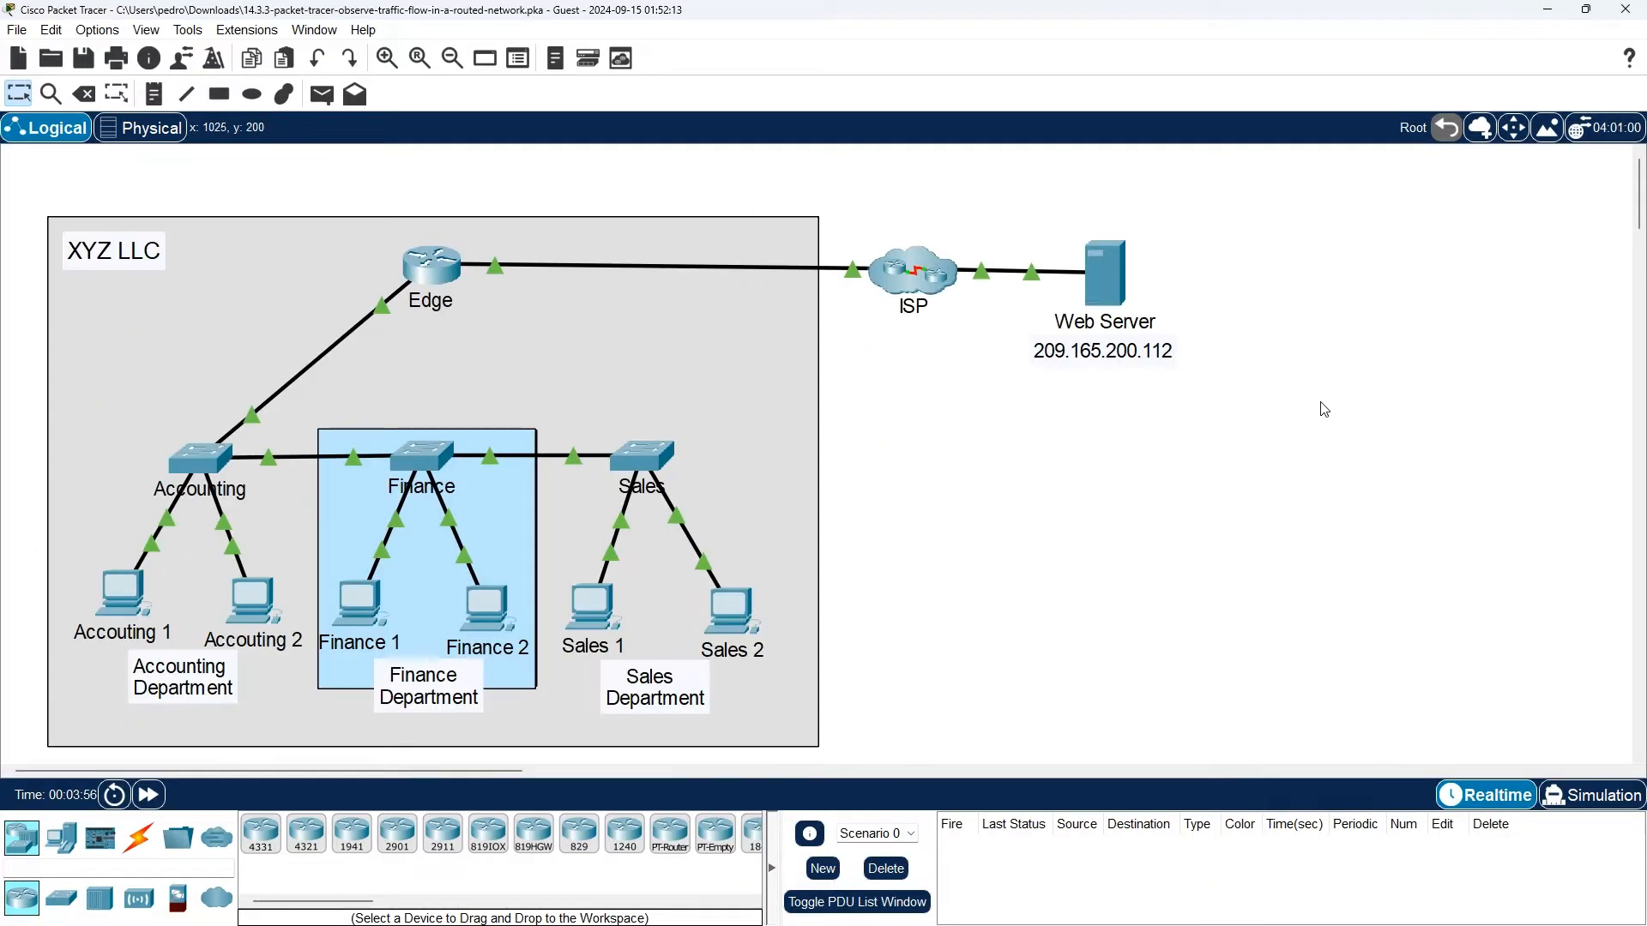
key("alt+Tab")
left_click_drag(907, 260, 1264, 176)
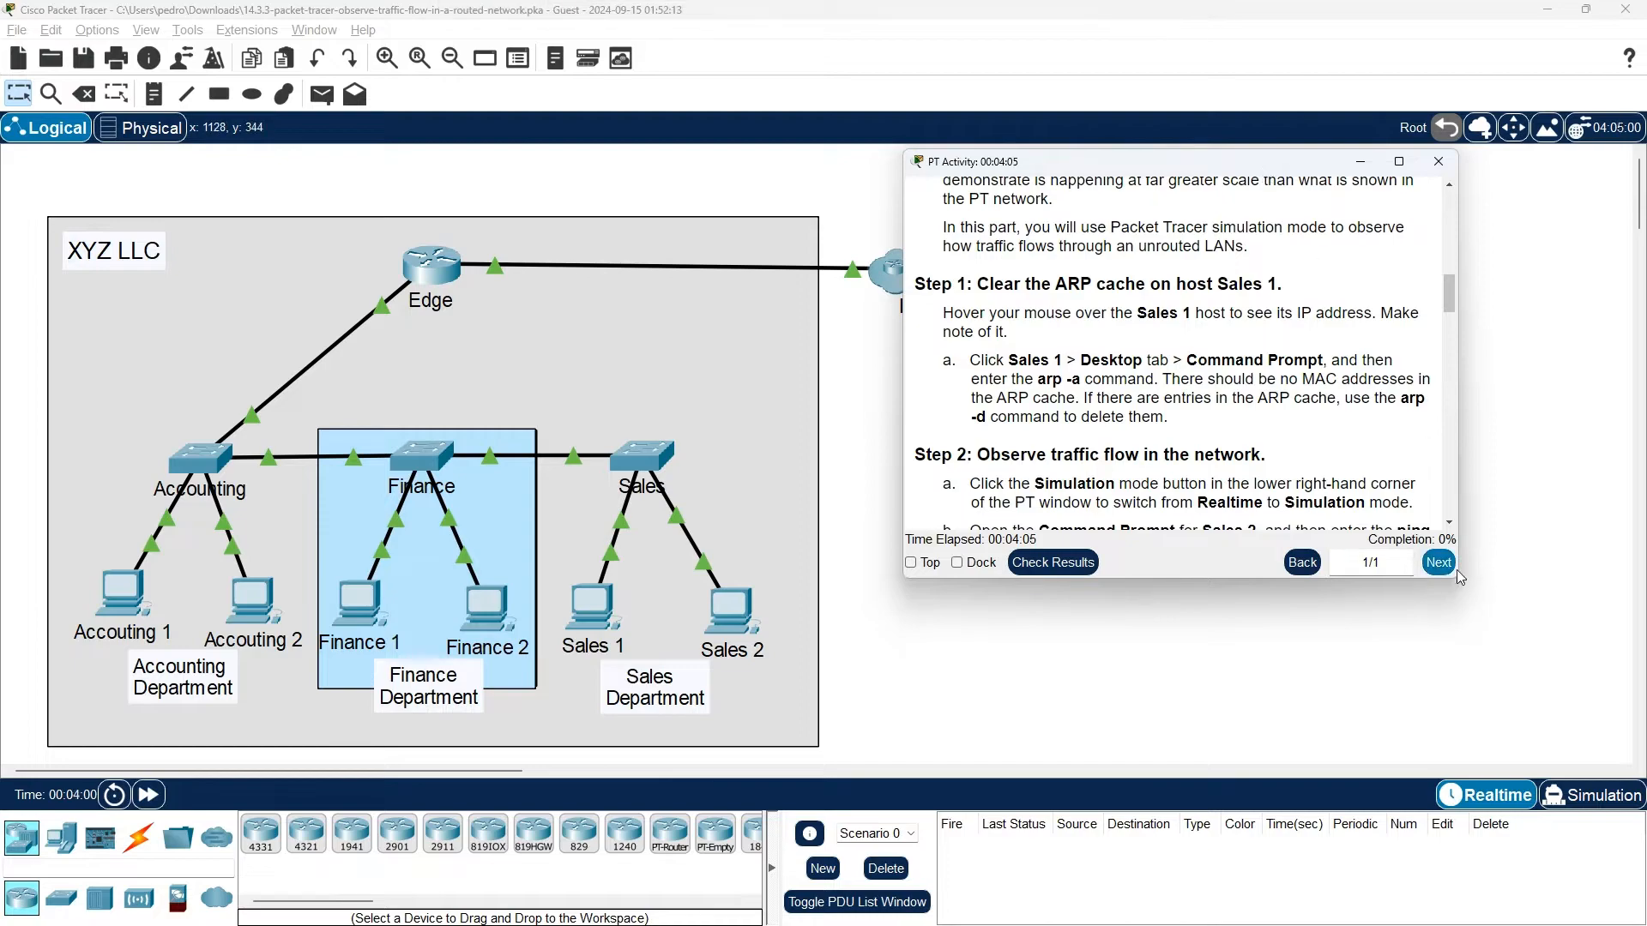
left_click_drag(1459, 581, 1569, 758)
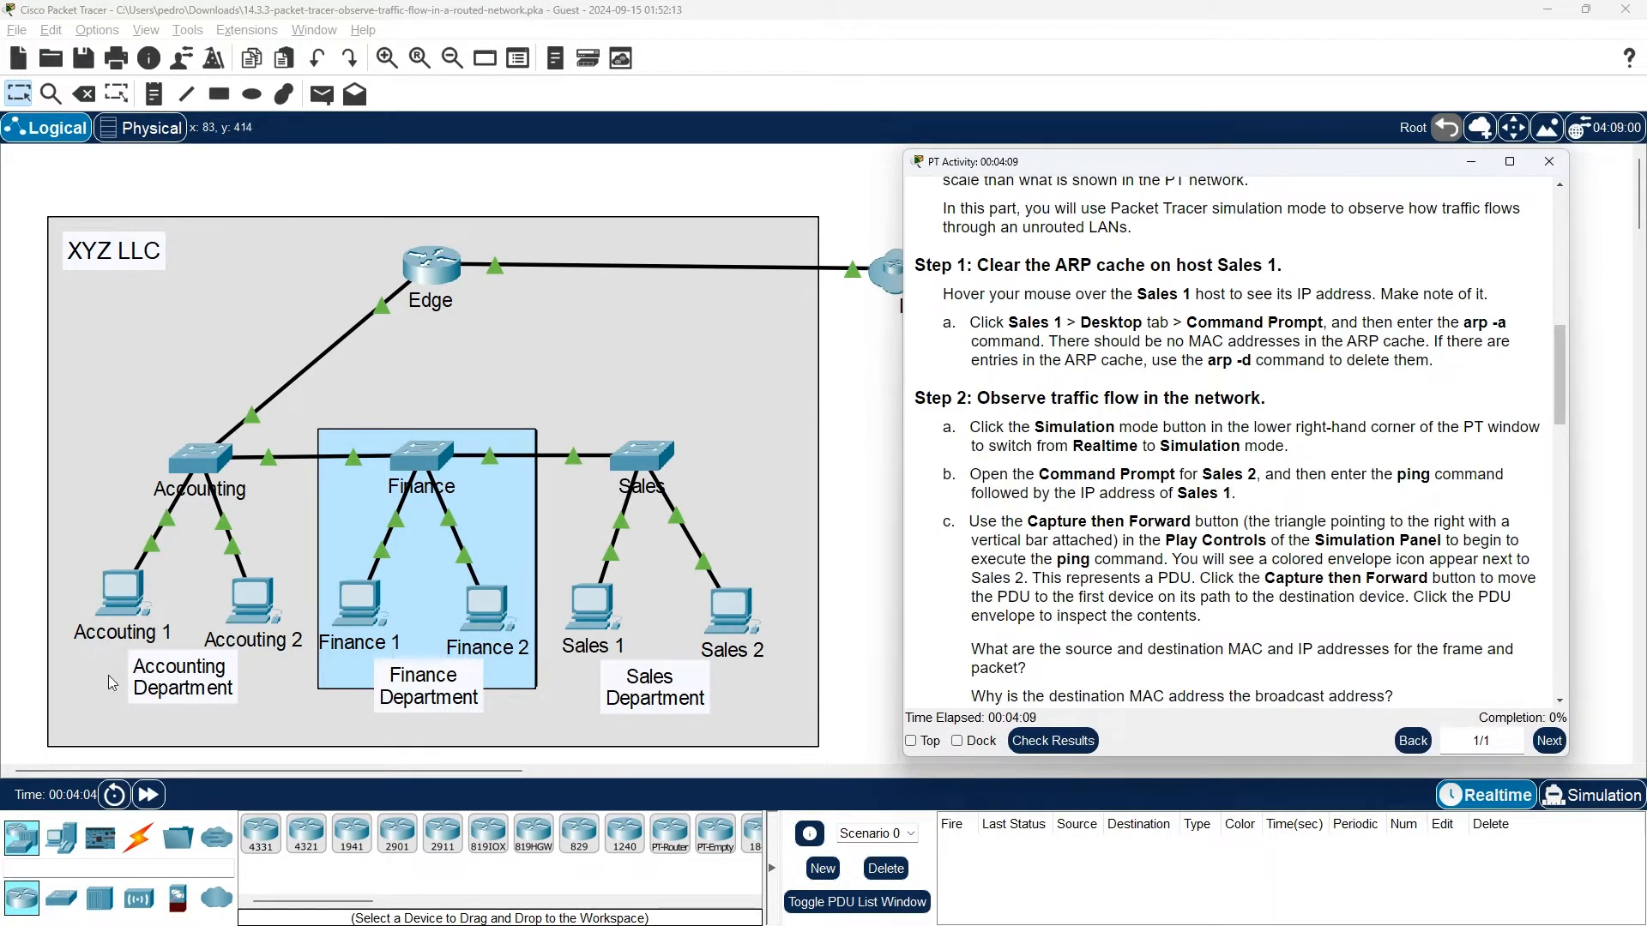
Step: Open the Command Prompt on host Sales 1, with its window placed beside the activity instructions
left_click(588, 617)
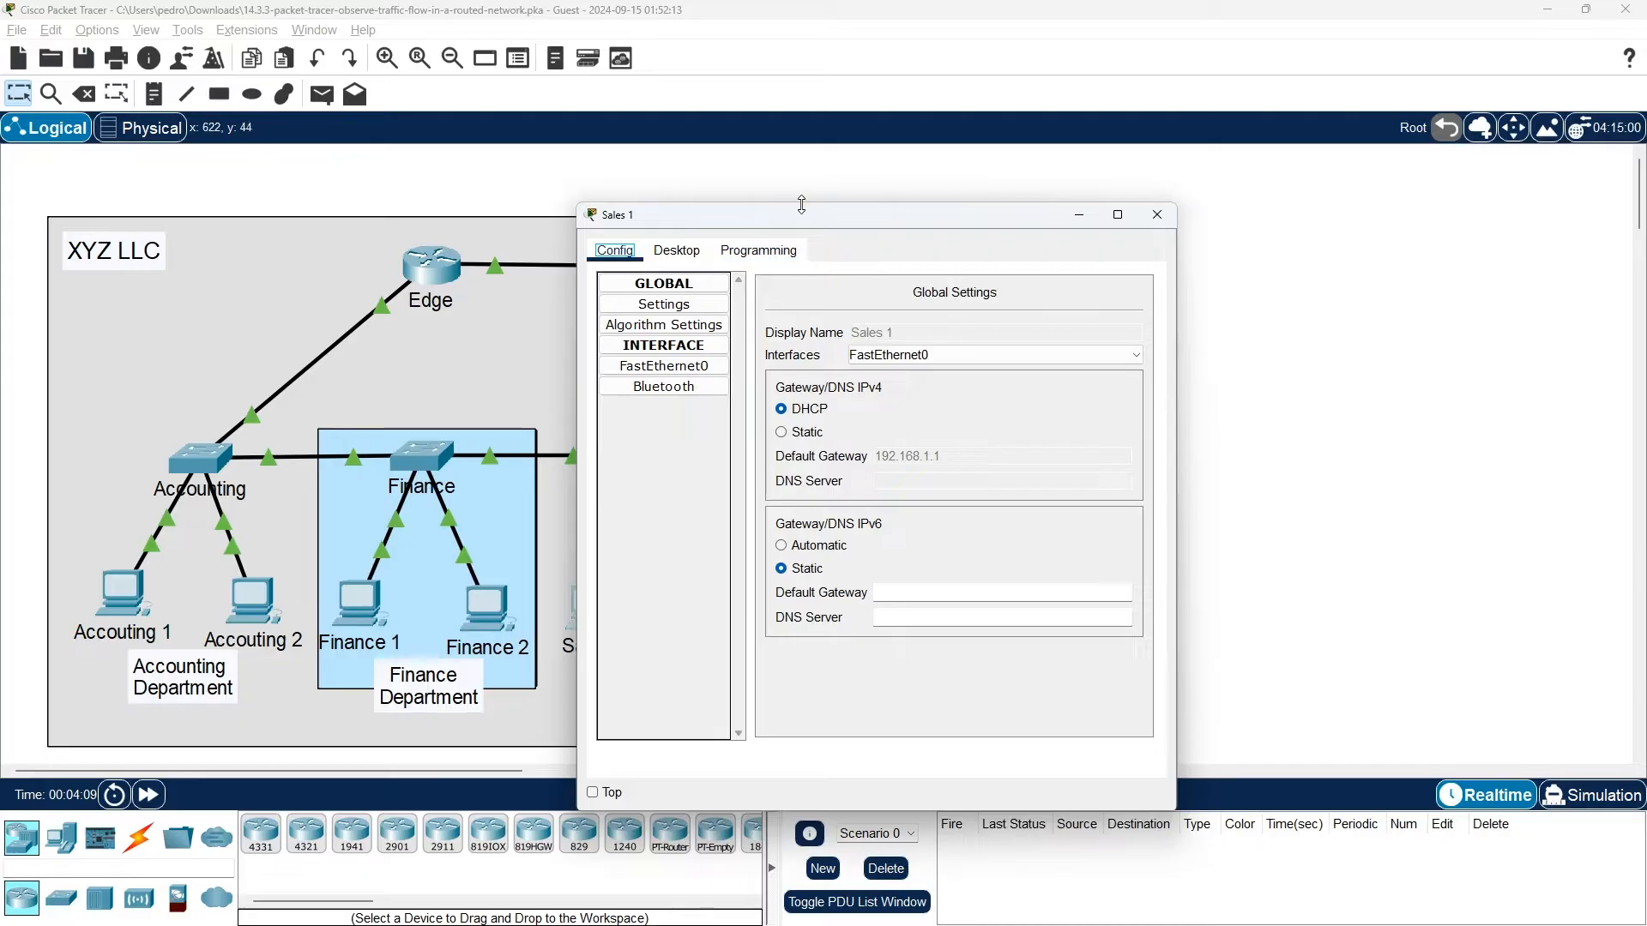
left_click(677, 249)
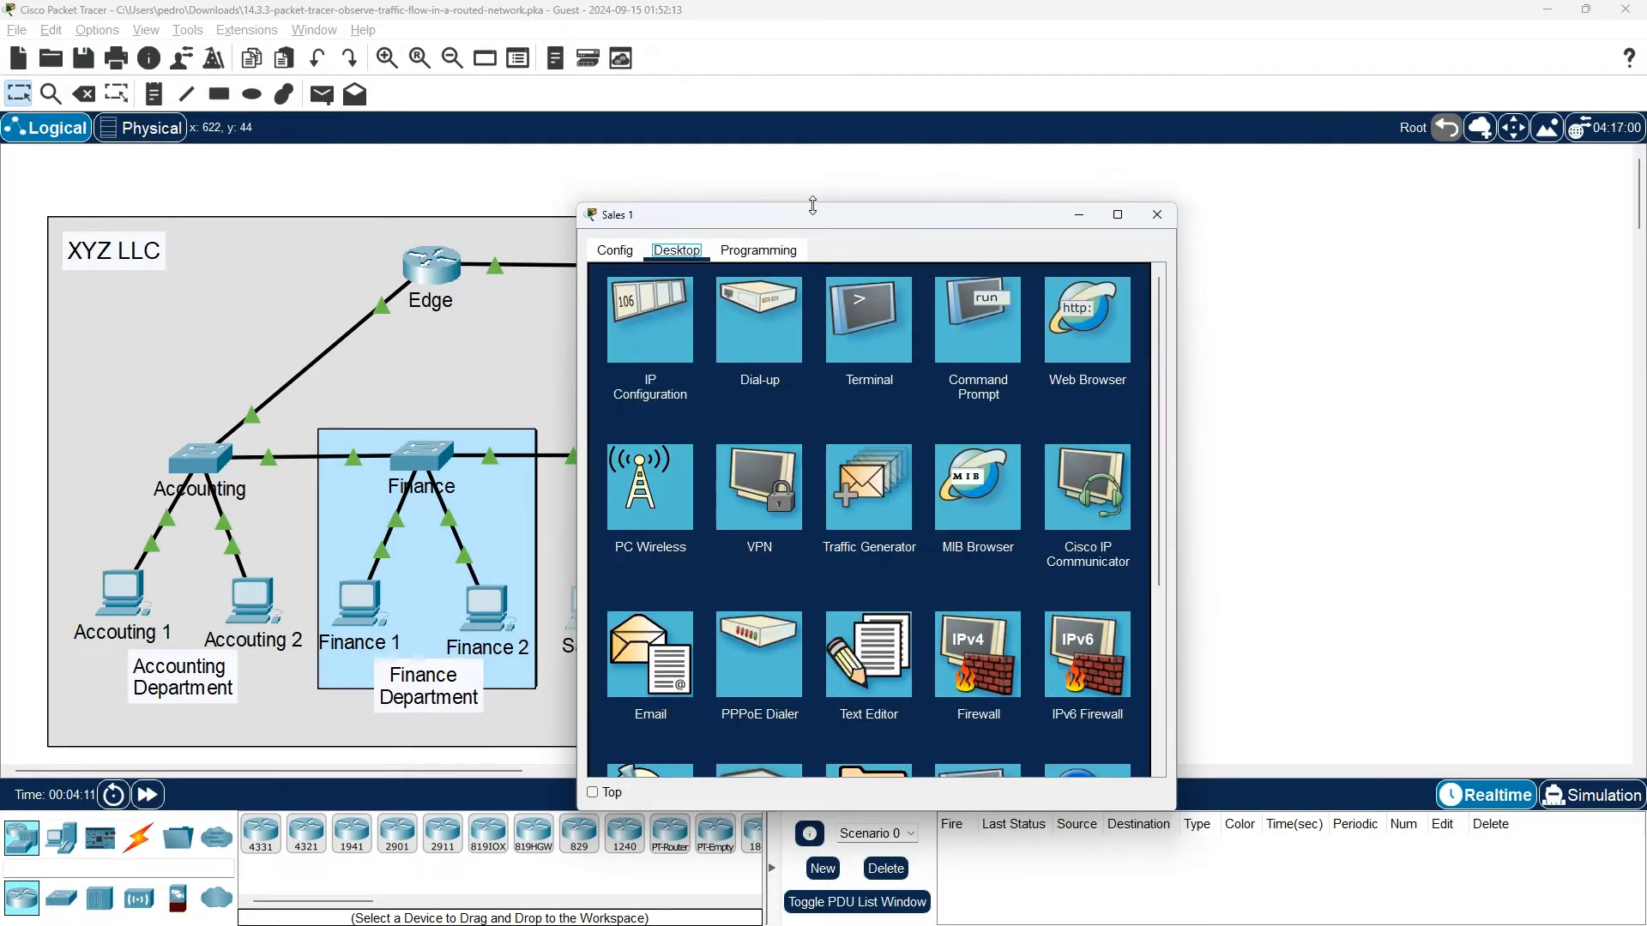
left_click_drag(812, 206, 495, 159)
left_click(586, 207)
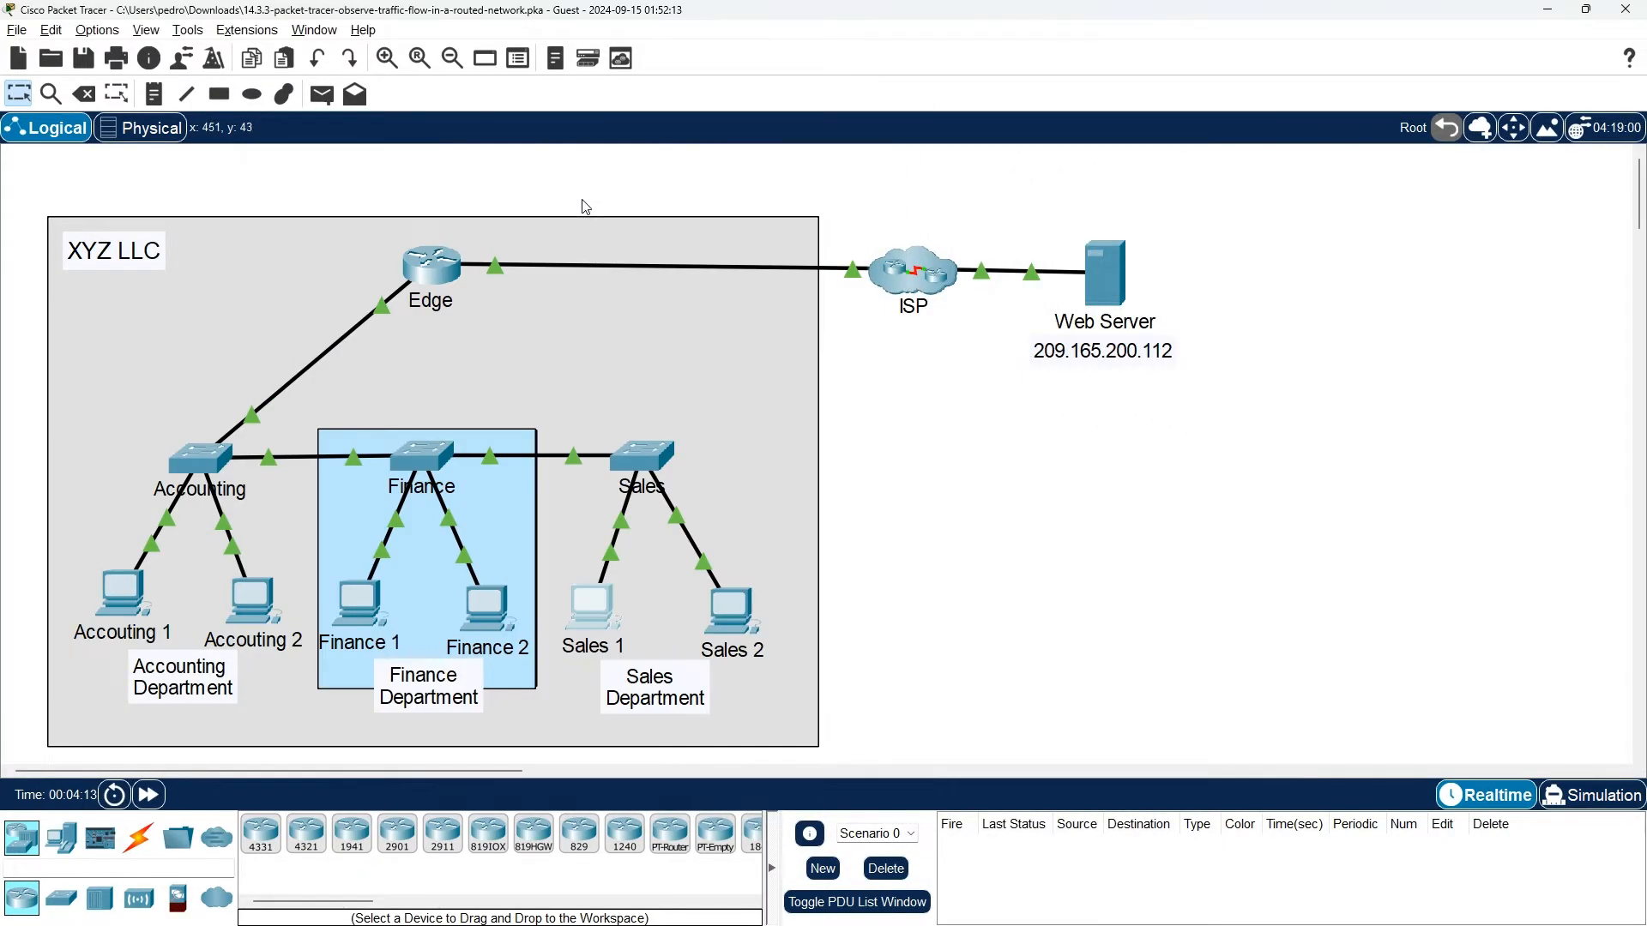
key("alt+Tab")
key("alt+Tab")
key("alt+Tab")
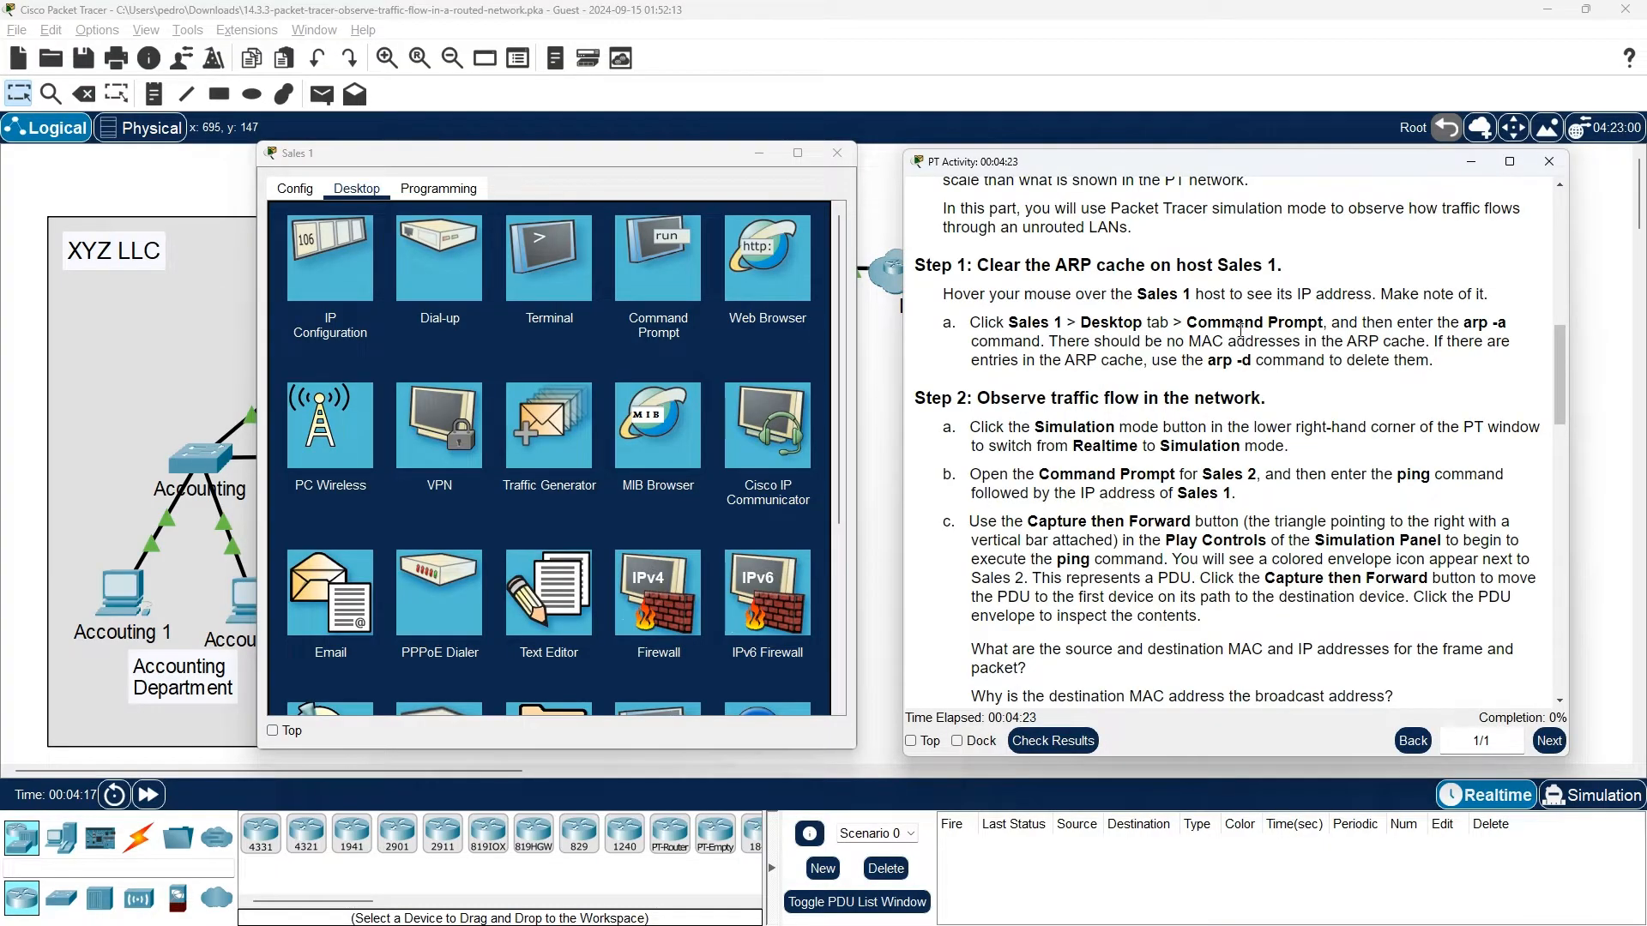
left_click(651, 276)
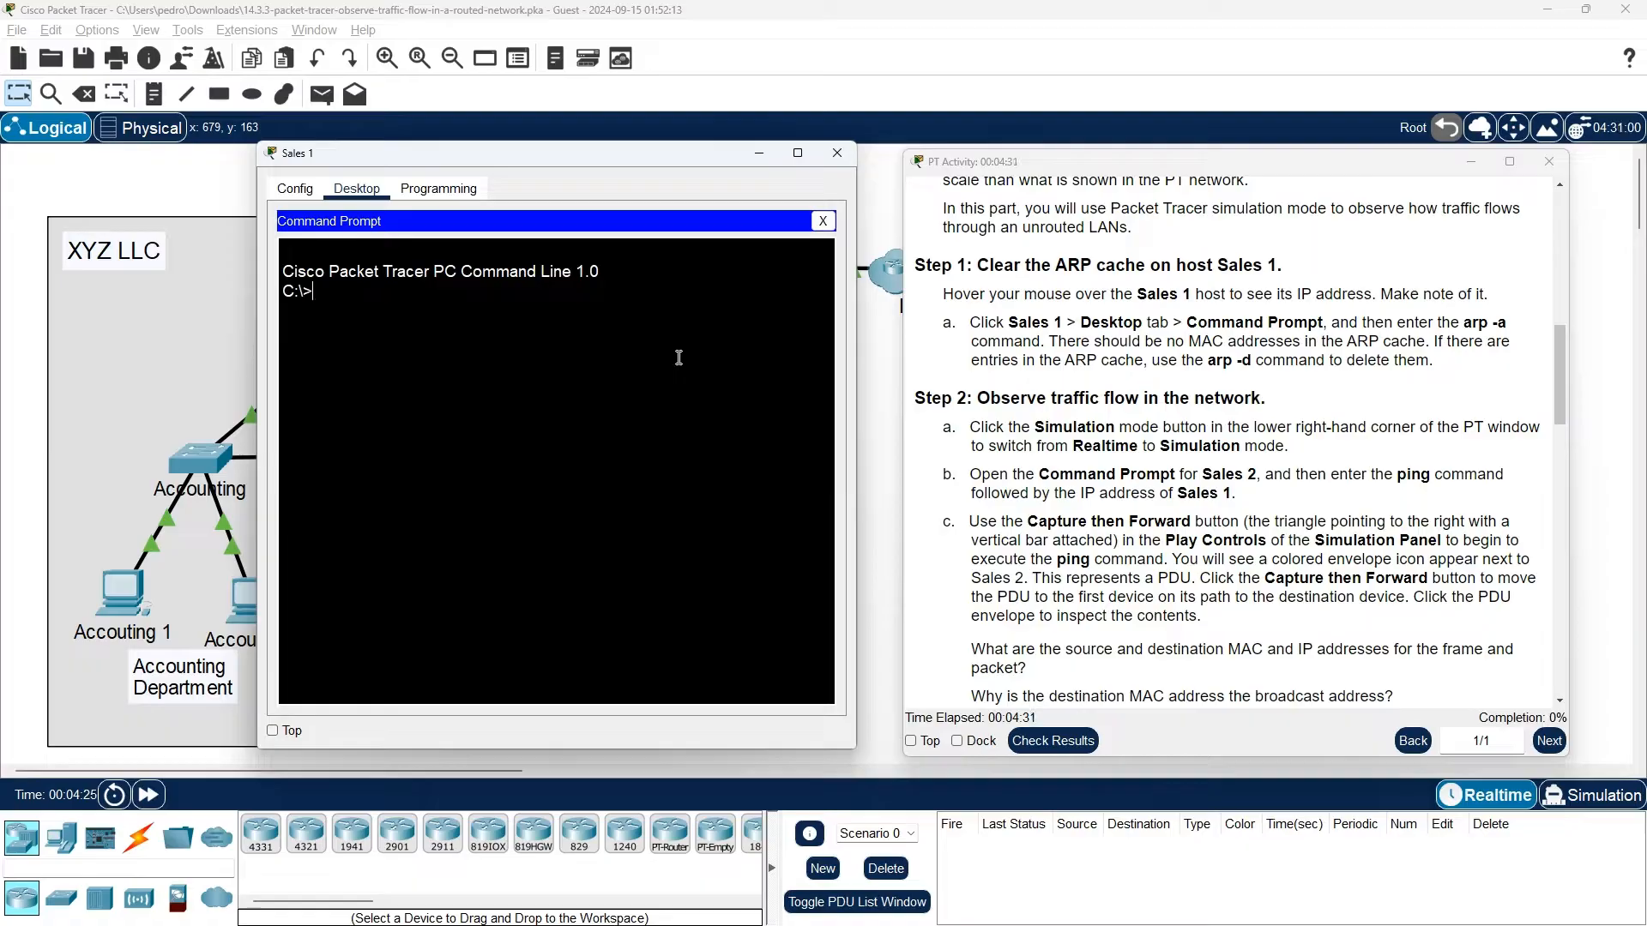
Step: List the ARP cache on Sales 1 with arp -a and clear it with arp -d
type("arp")
key("BackSpace")
type("-a")
key("Return")
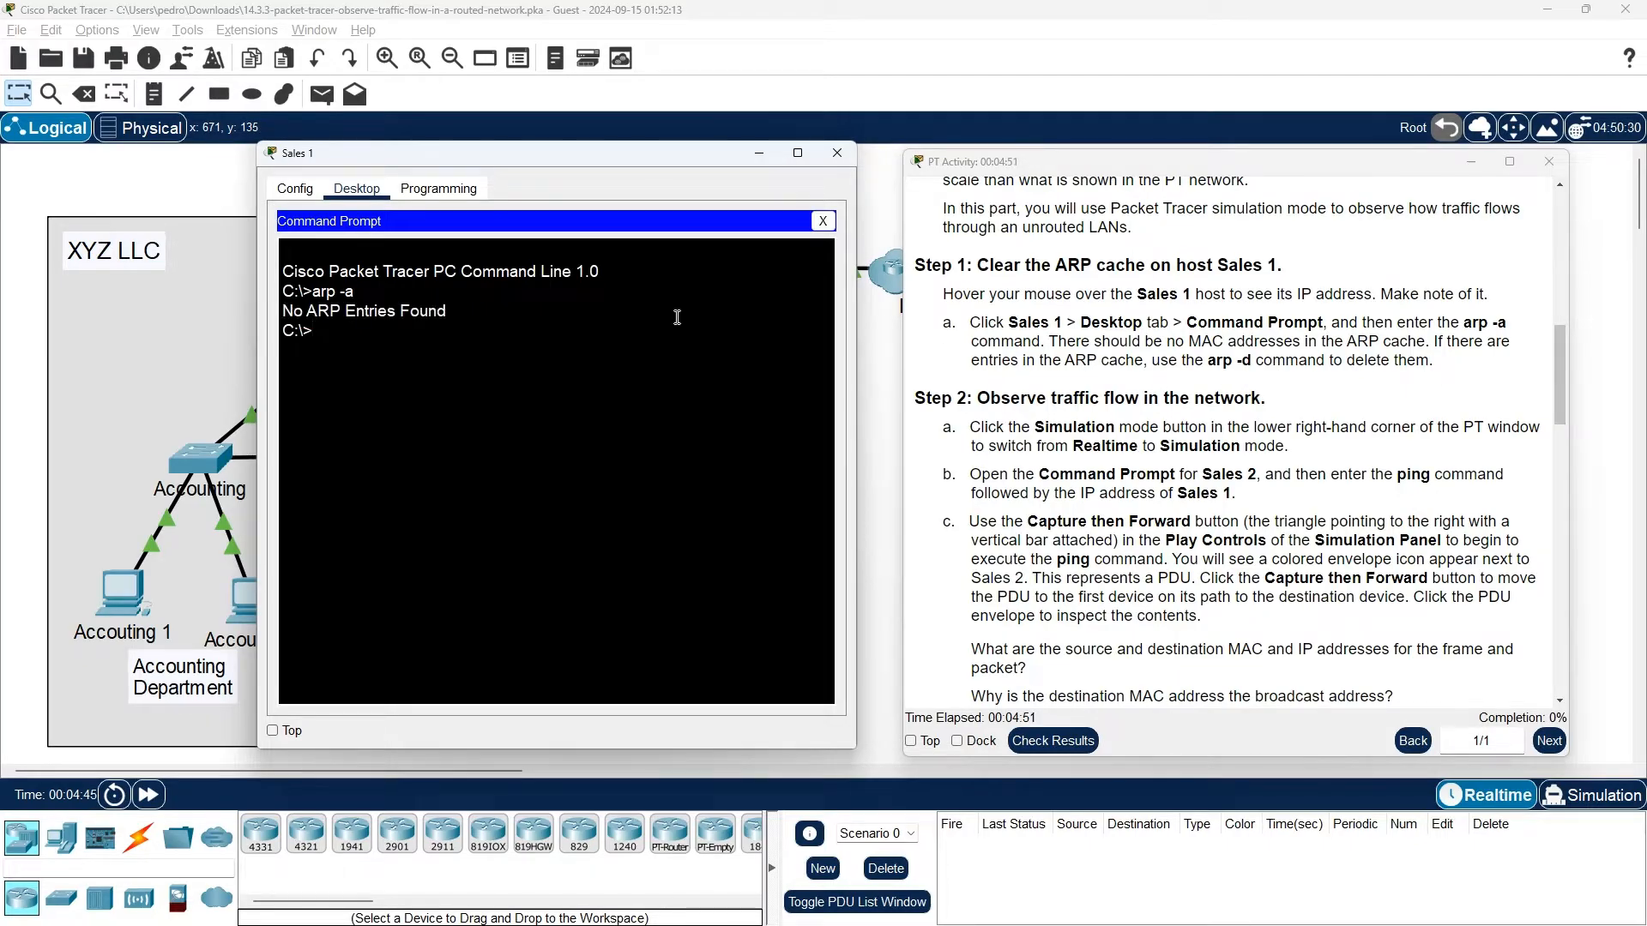
key("Up")
type("d")
key("Return")
Step: Switch from Realtime to Simulation mode and review the Step 2 instructions for observing traffic flow
scroll(924, 397, "down", 1)
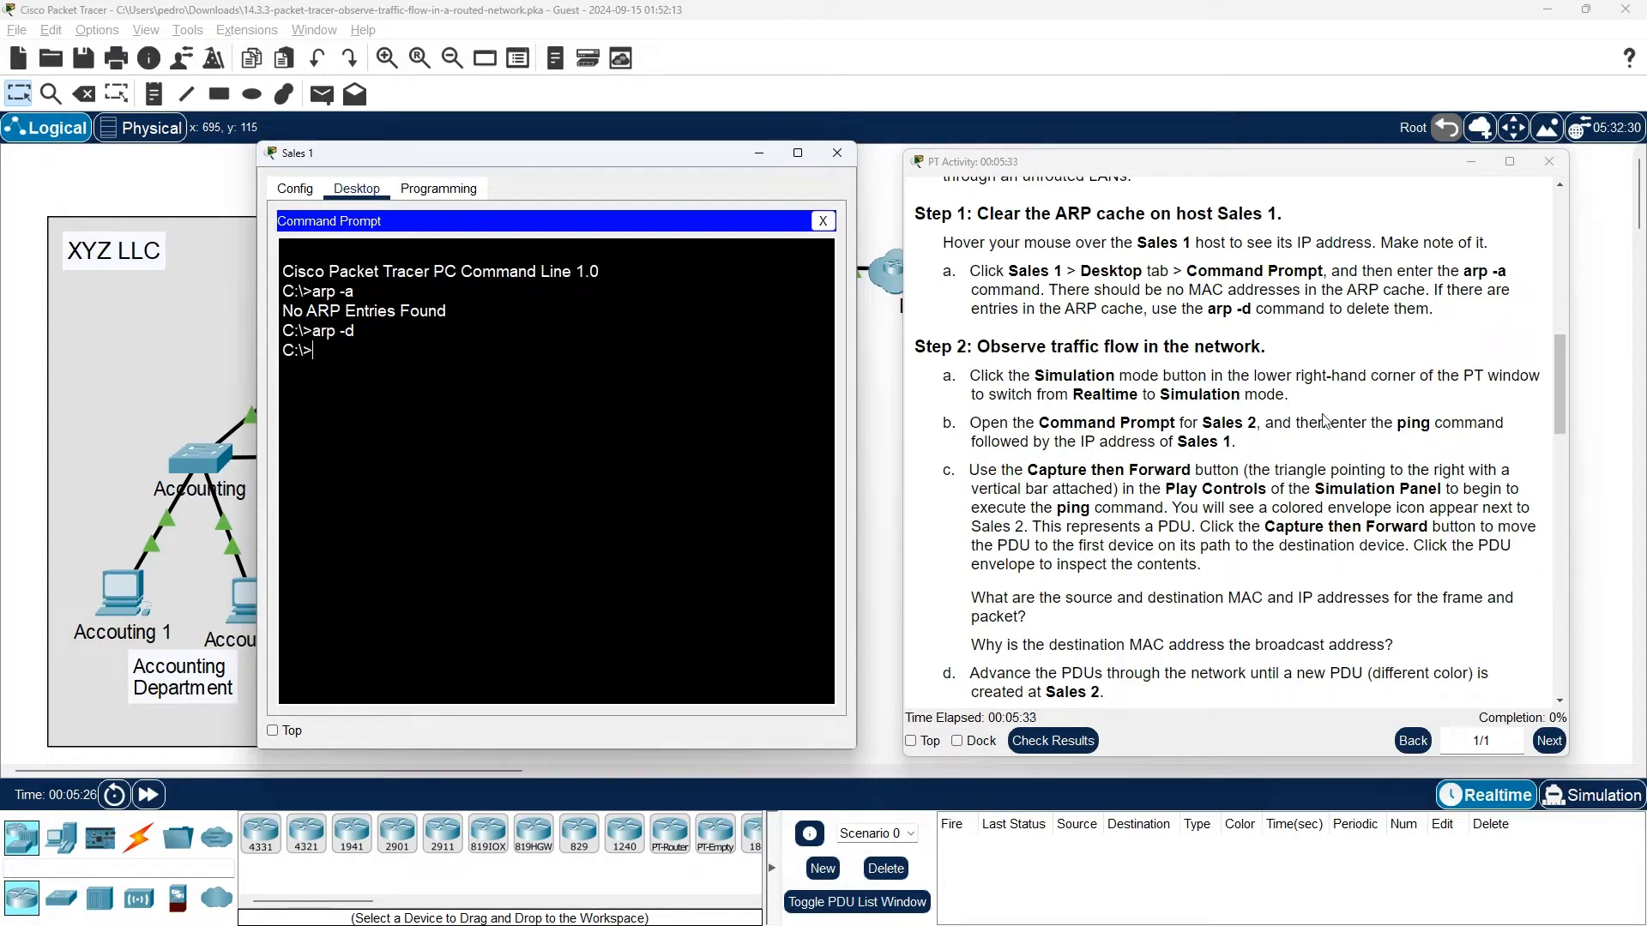
left_click(1579, 797)
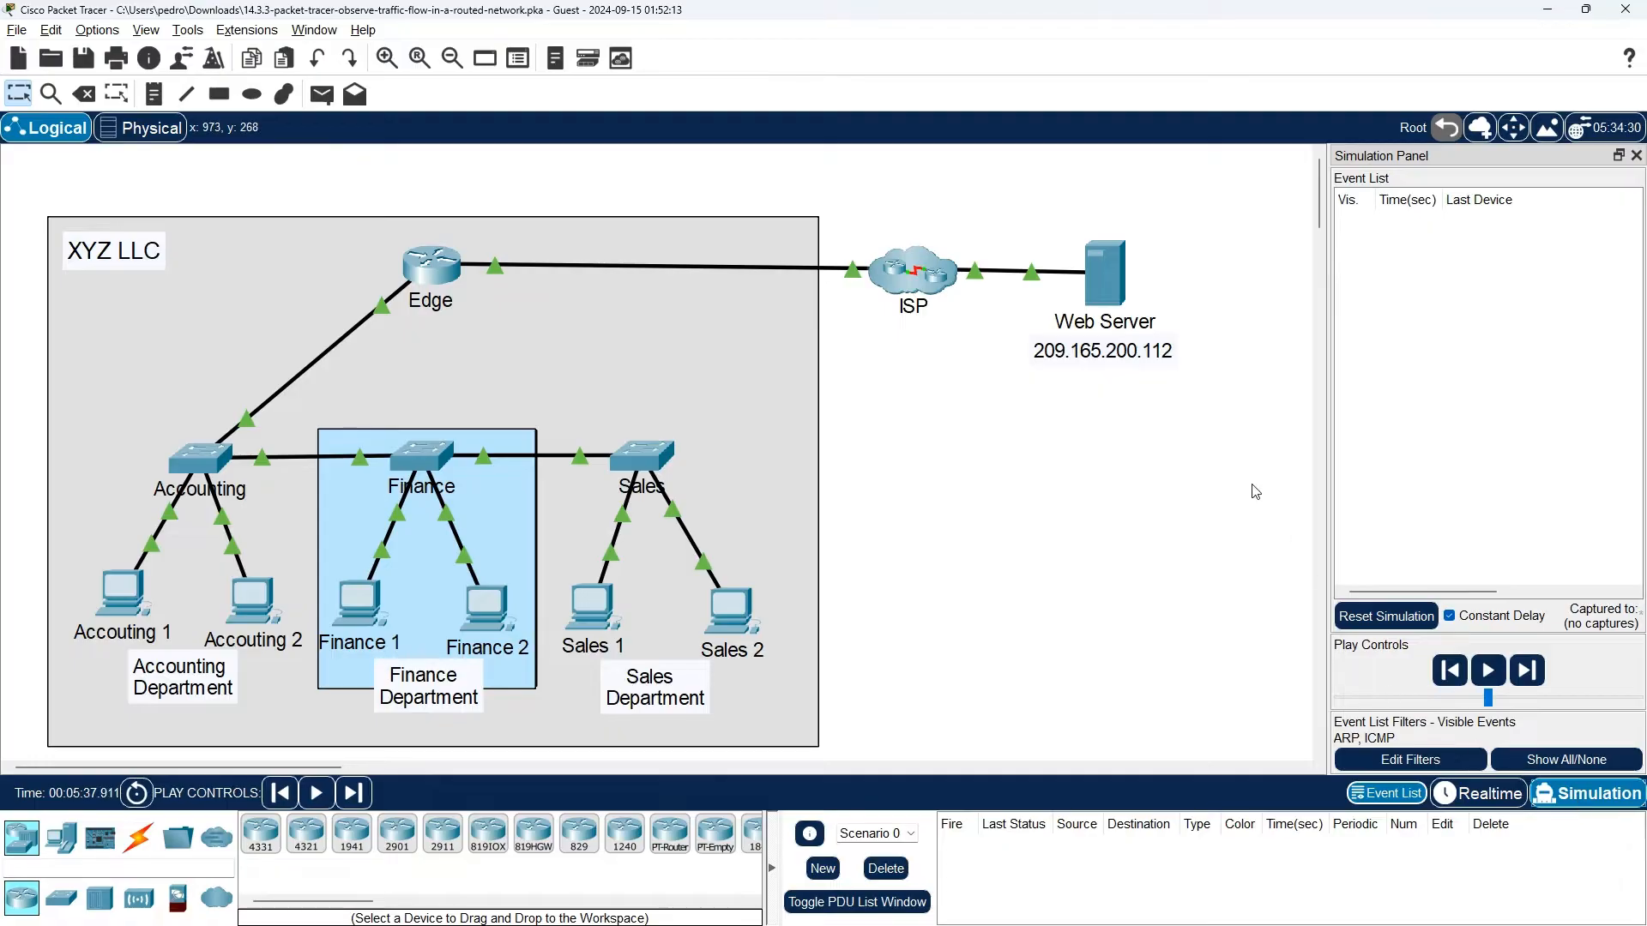
key("alt+Tab")
key("alt+Tab")
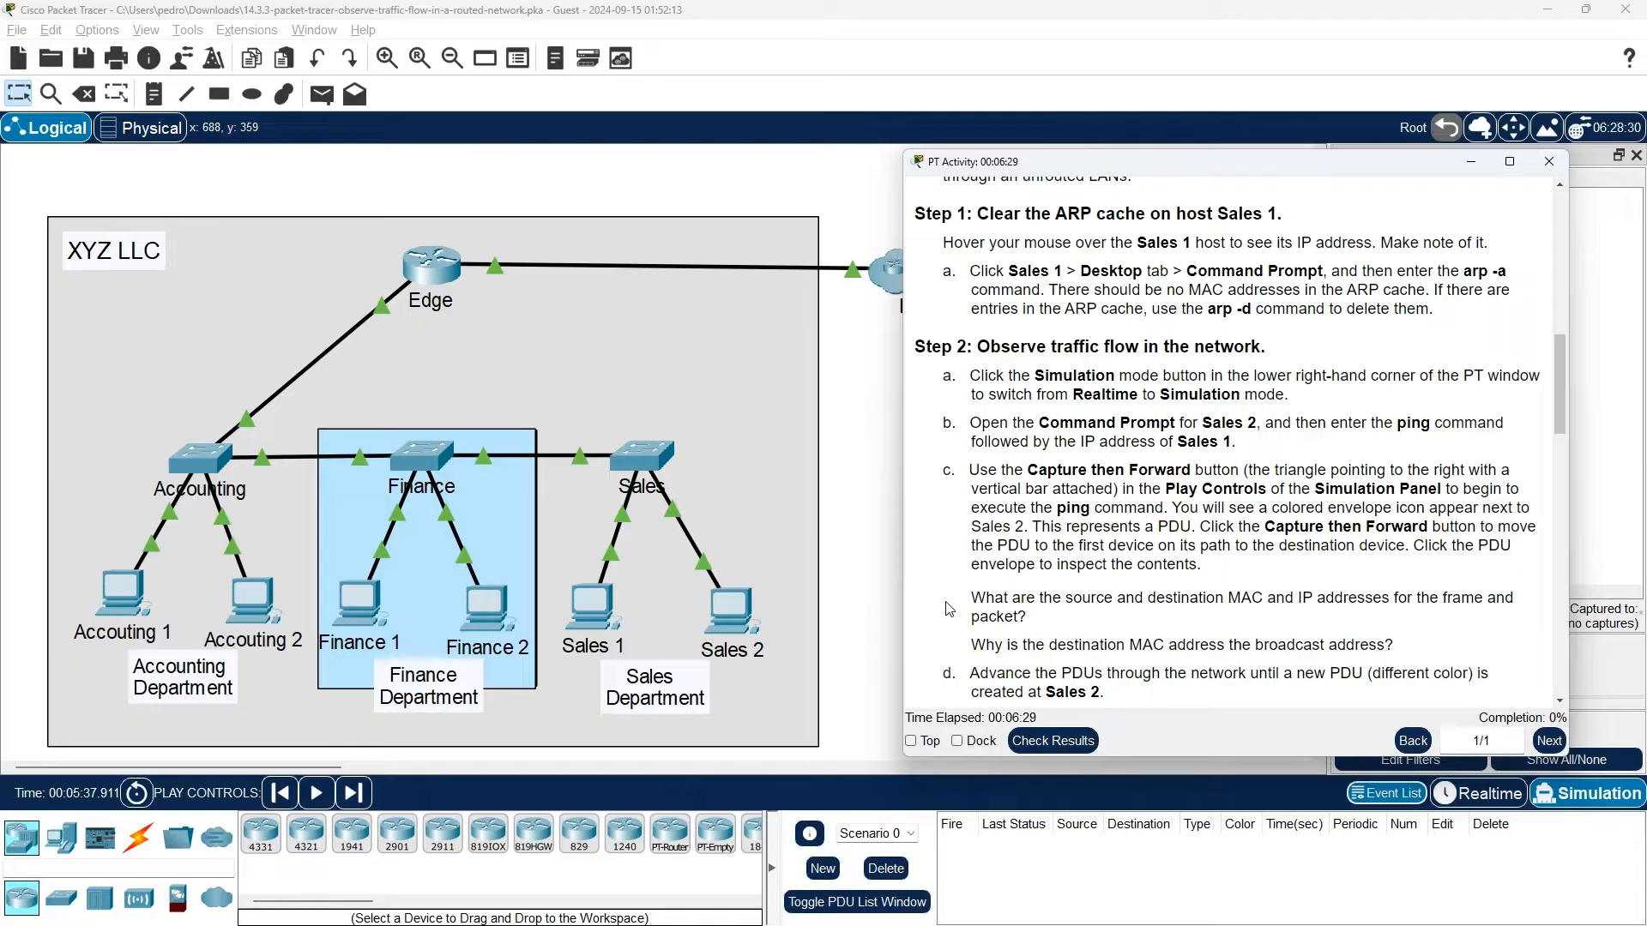
scroll(949, 609, "down", 1)
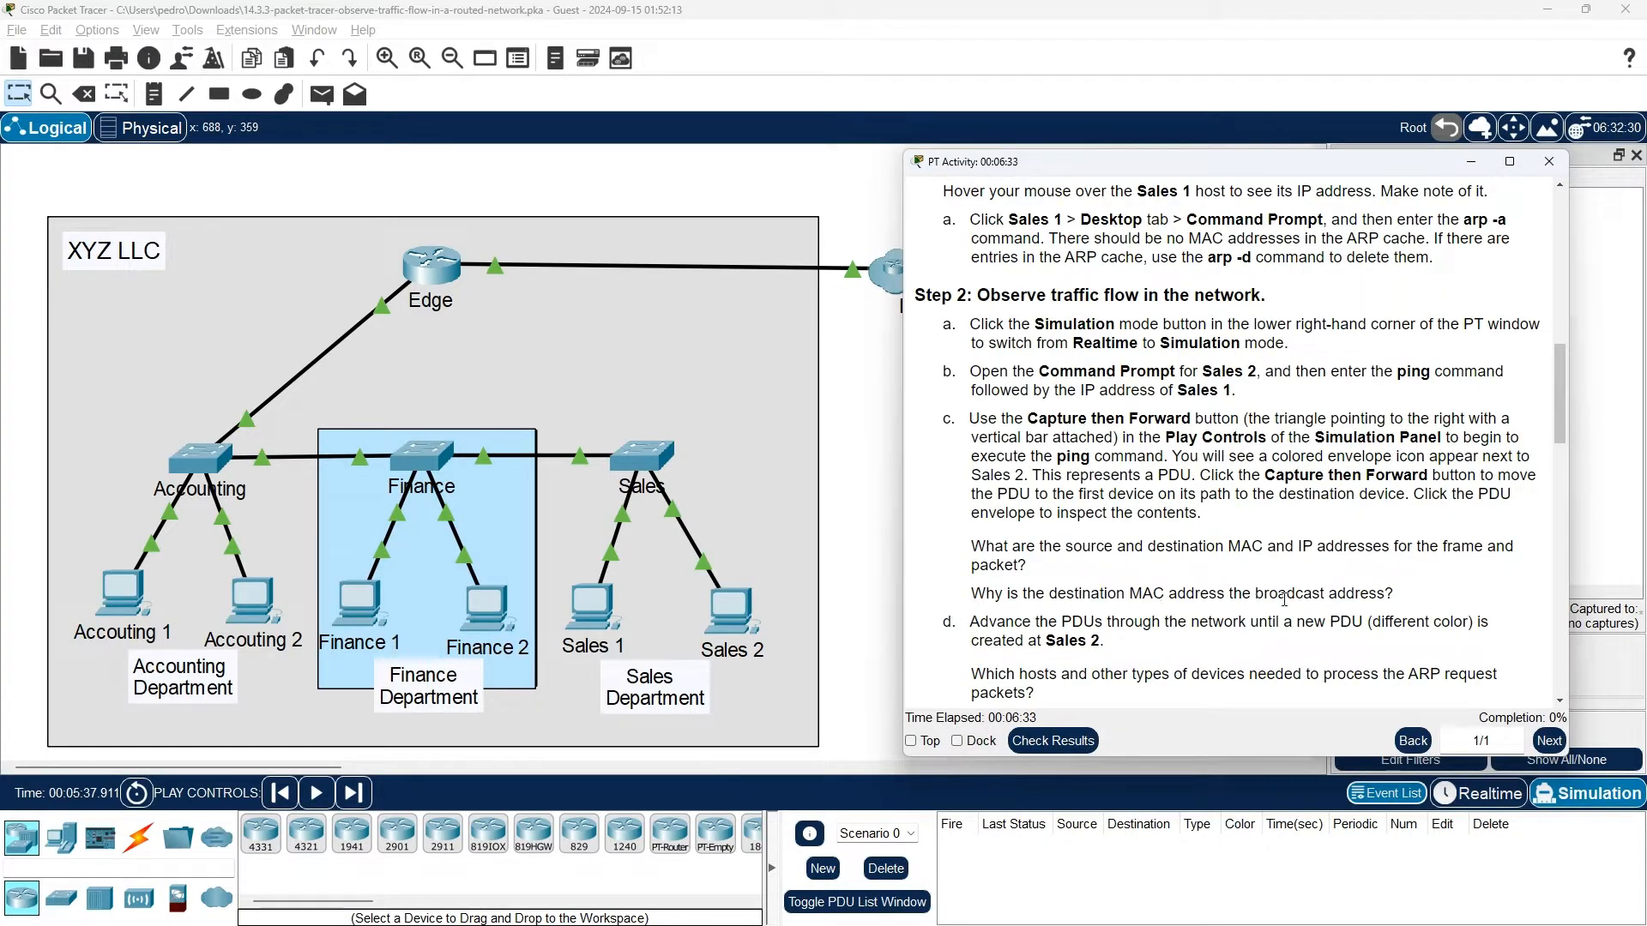
scroll(1401, 600, "up", 1)
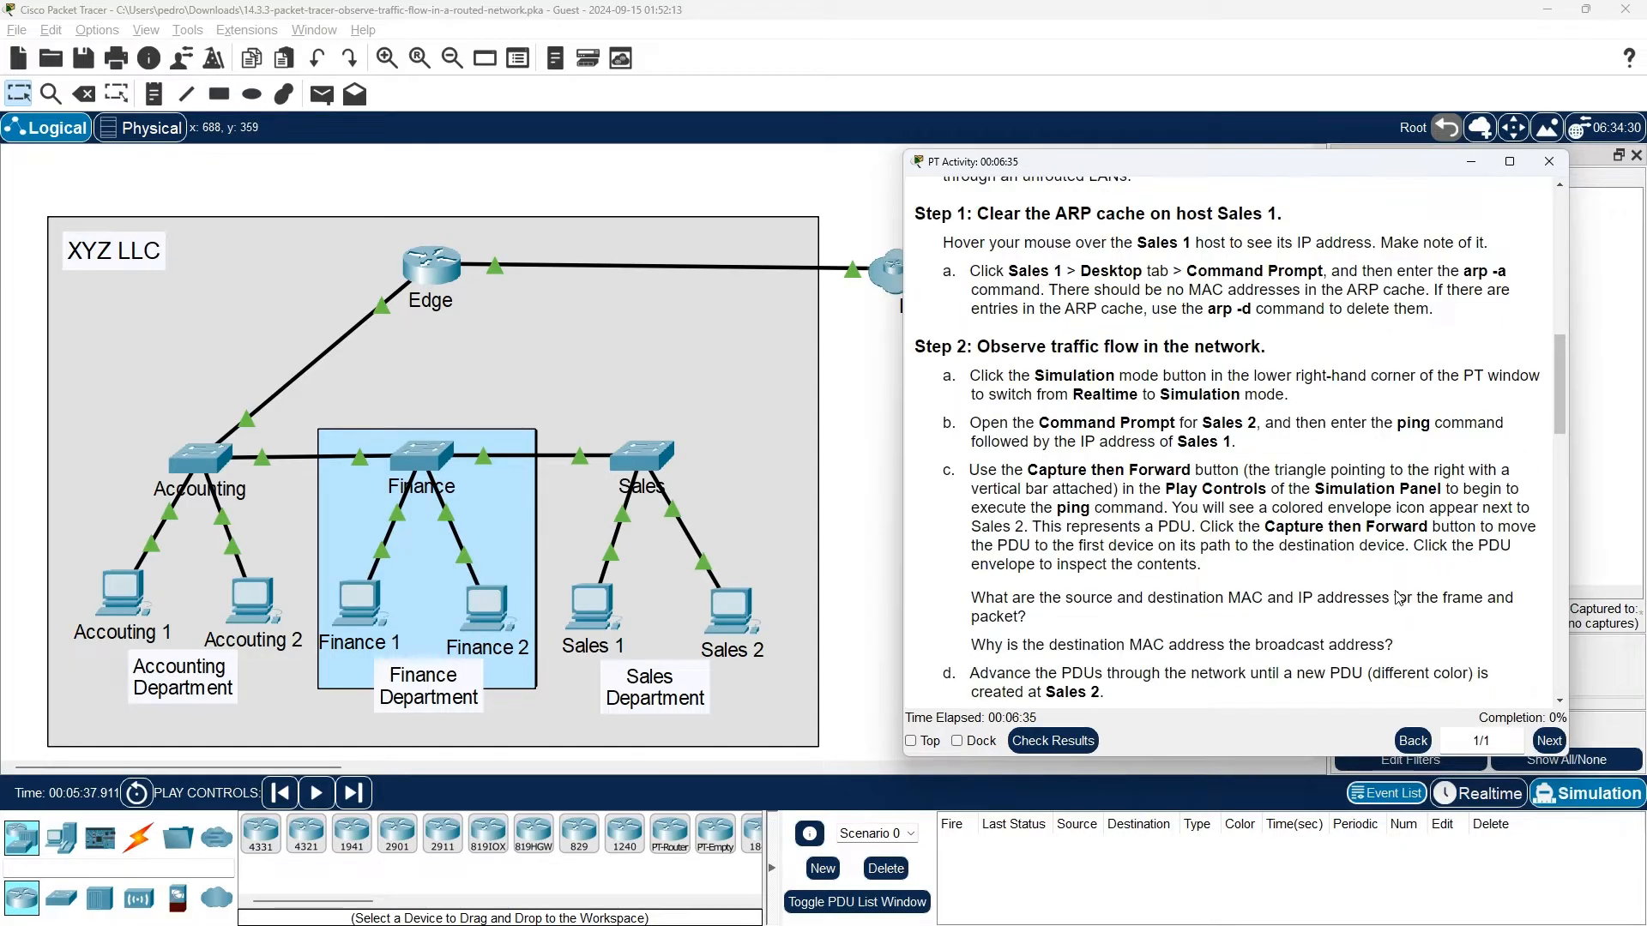
Step: Open the Command Prompt on host Sales 2 and enter the start of a ping command
left_click(734, 611)
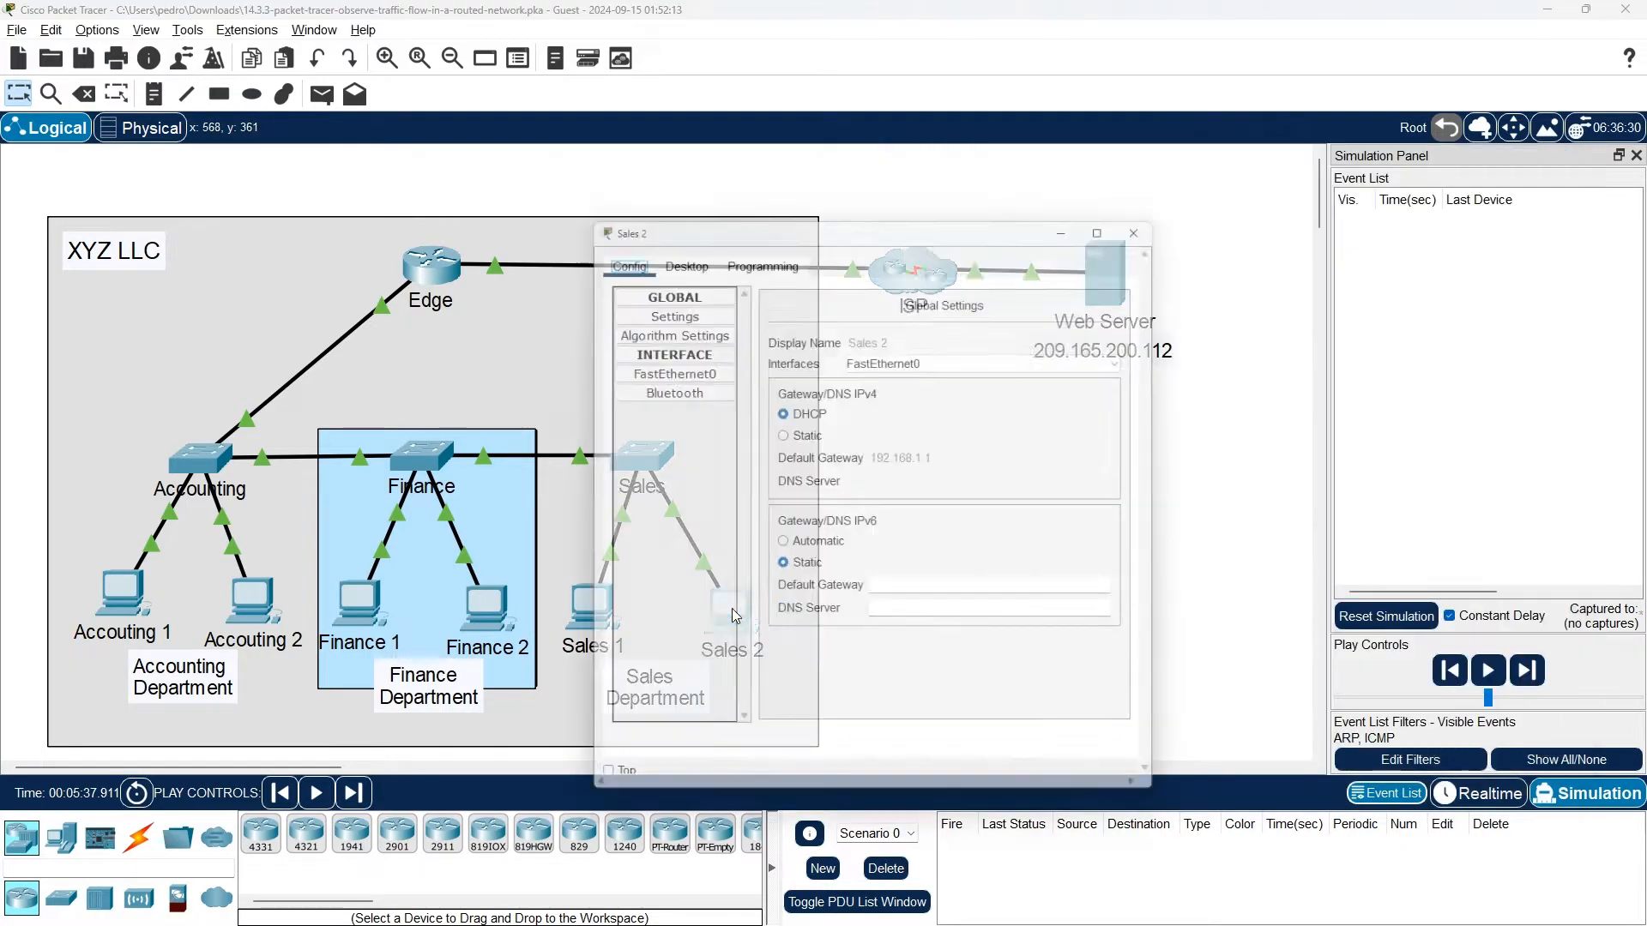
left_click(677, 250)
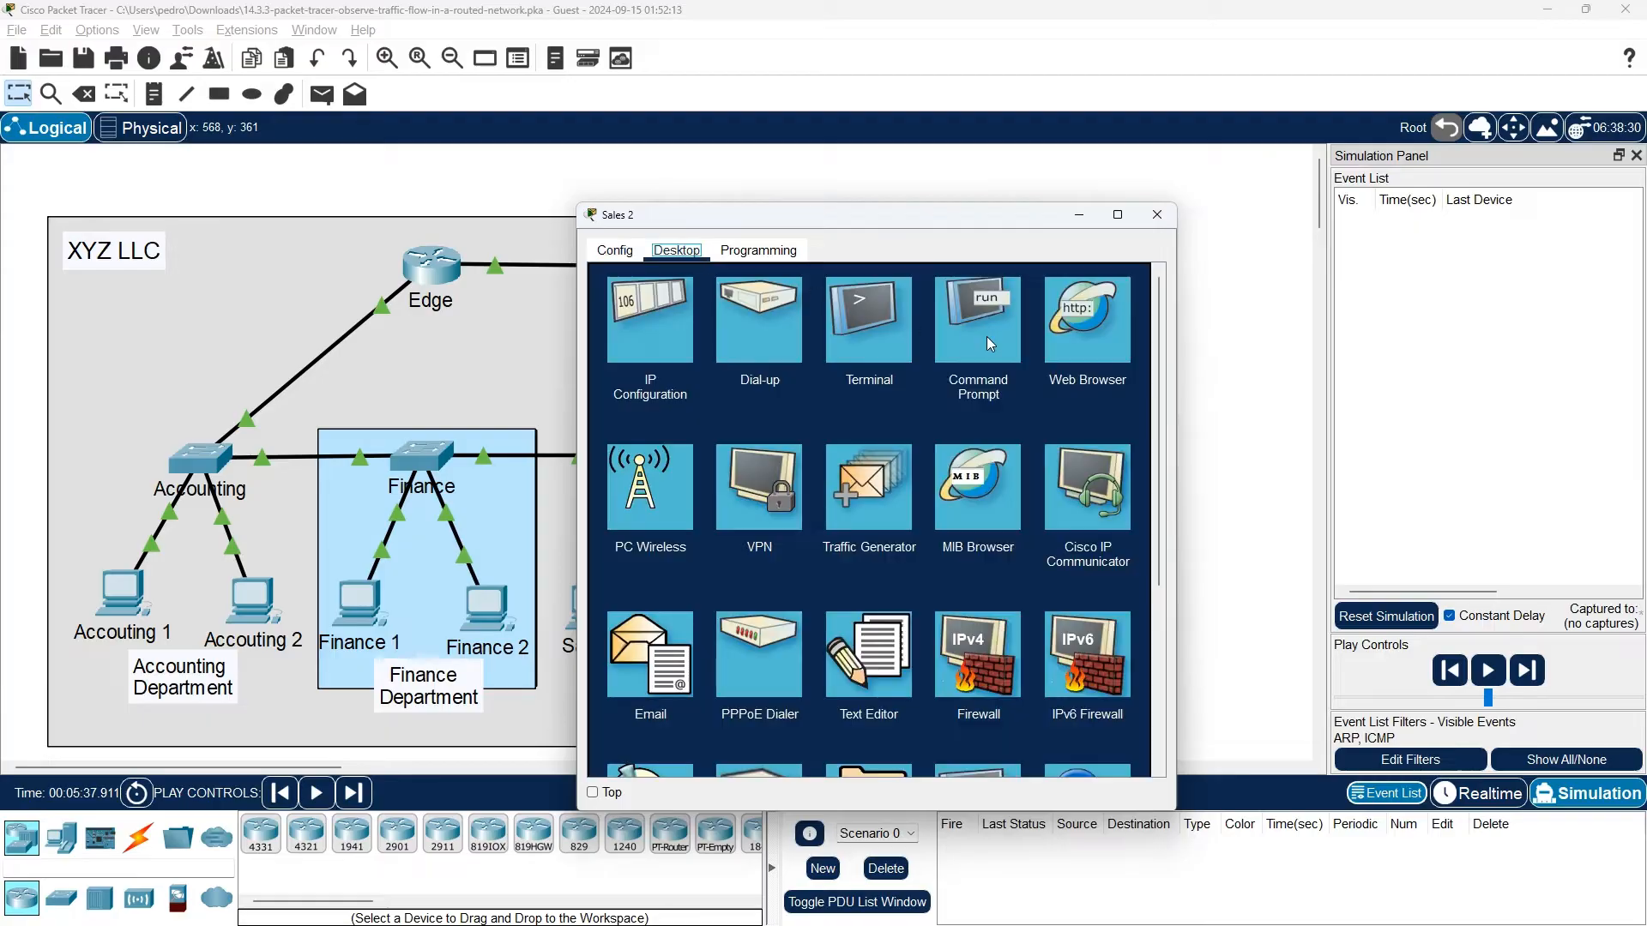
left_click(980, 339)
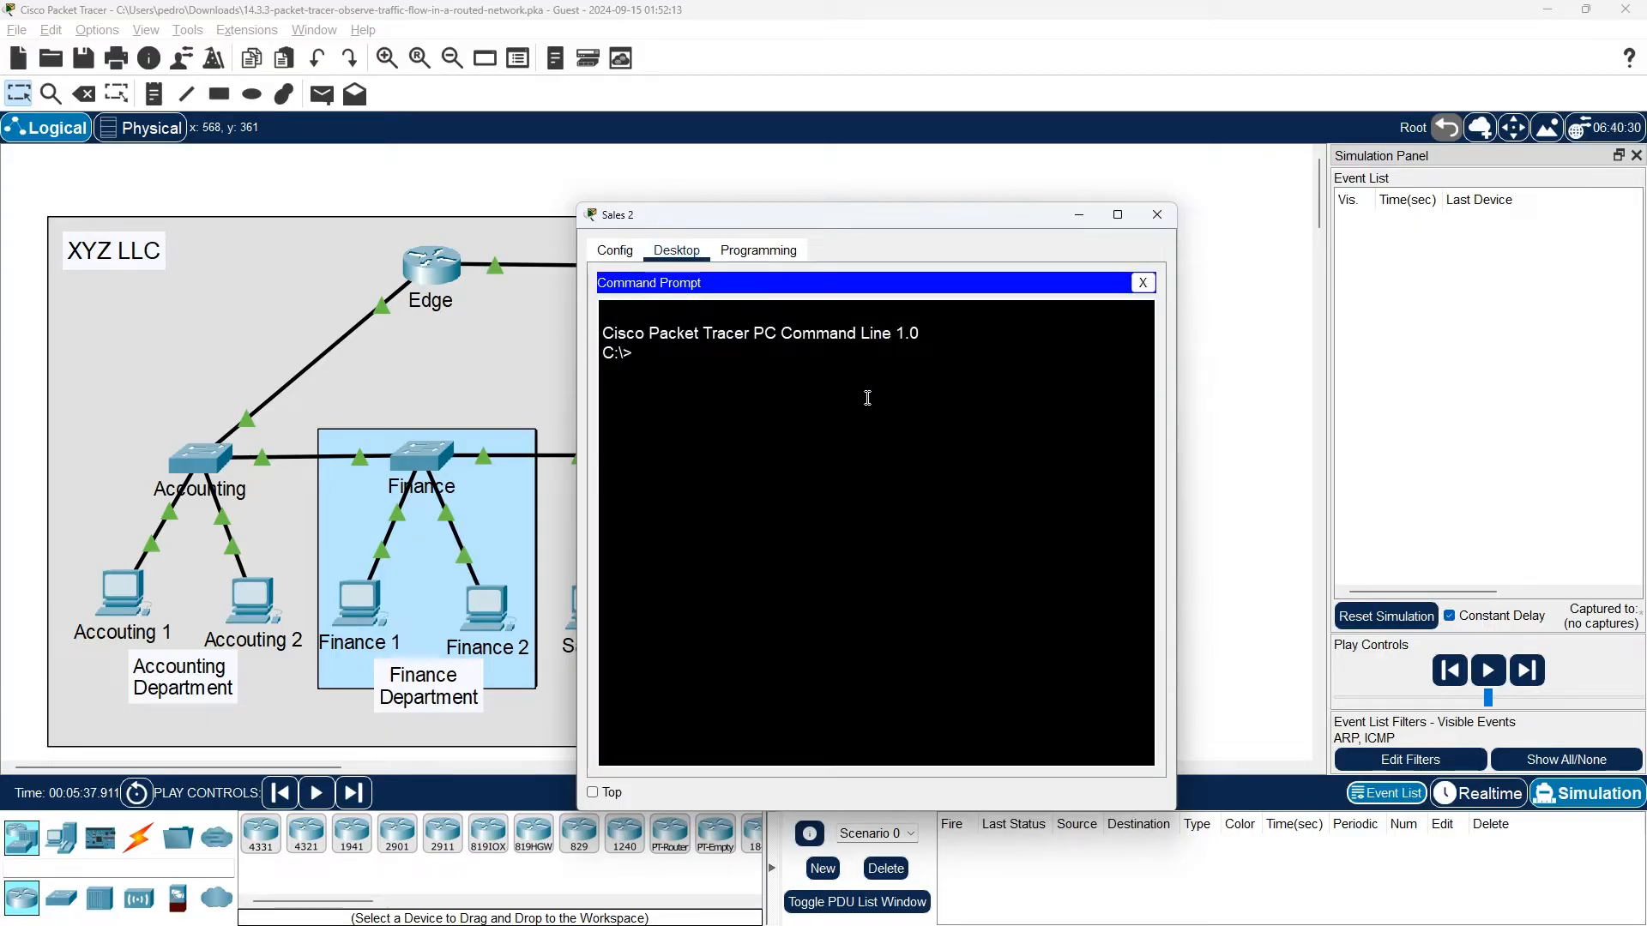
type("ping")
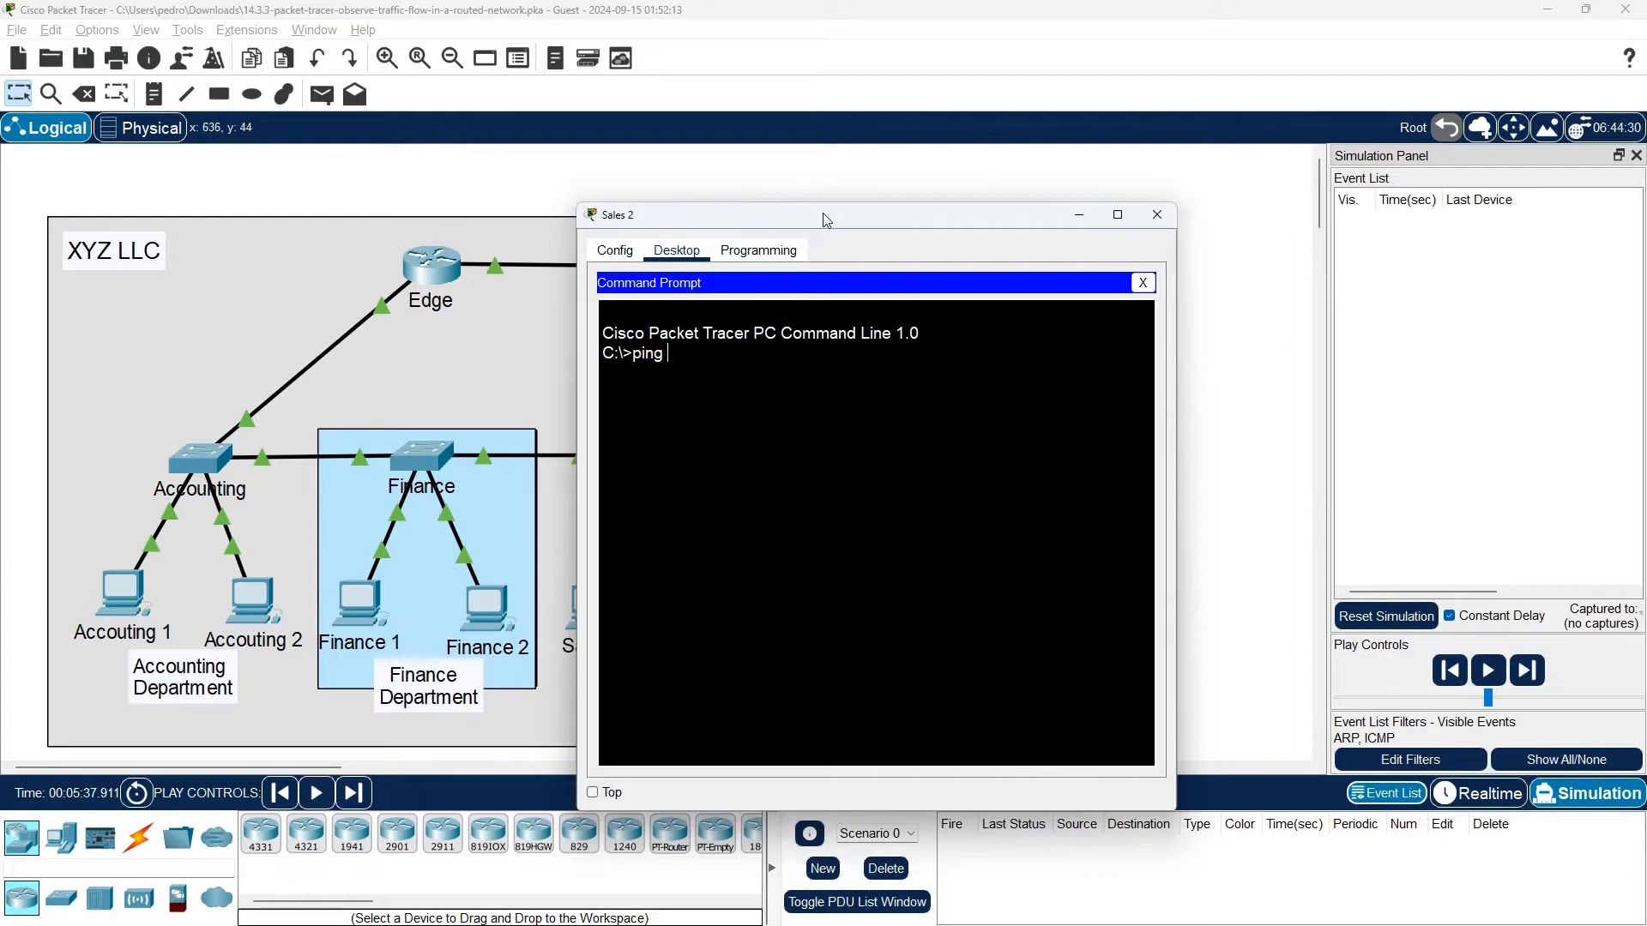
Step: Look up the IPv4 address of host Sales 1 in its IP Configuration
key("alt+Tab")
key("alt+Tab")
key("alt+Tab")
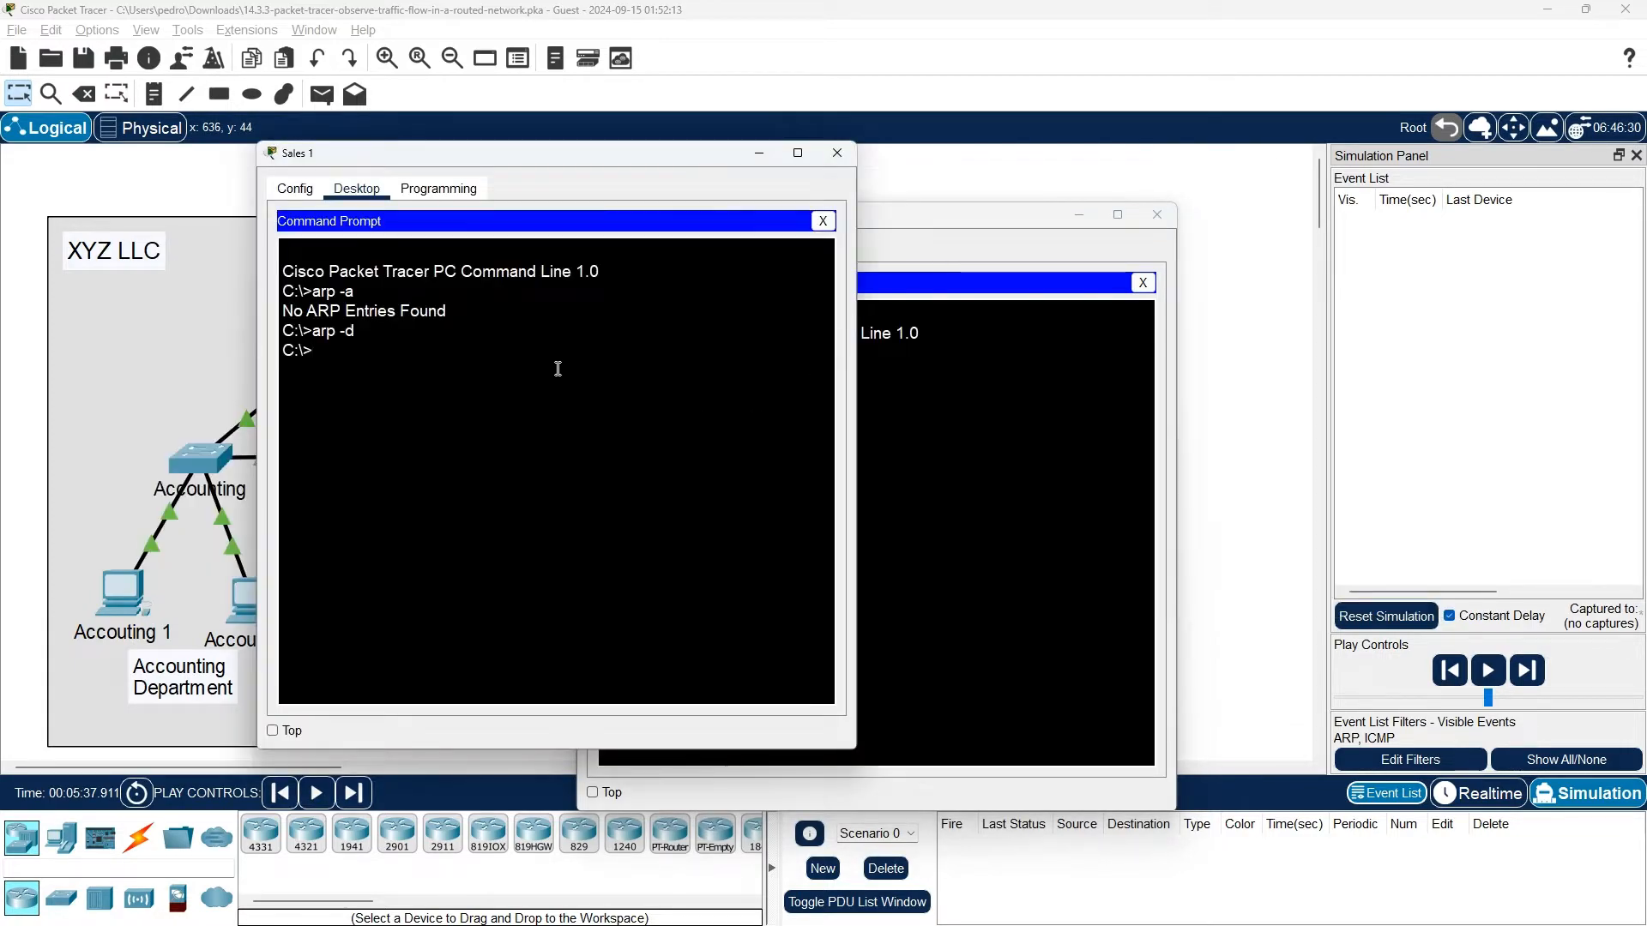
left_click(823, 221)
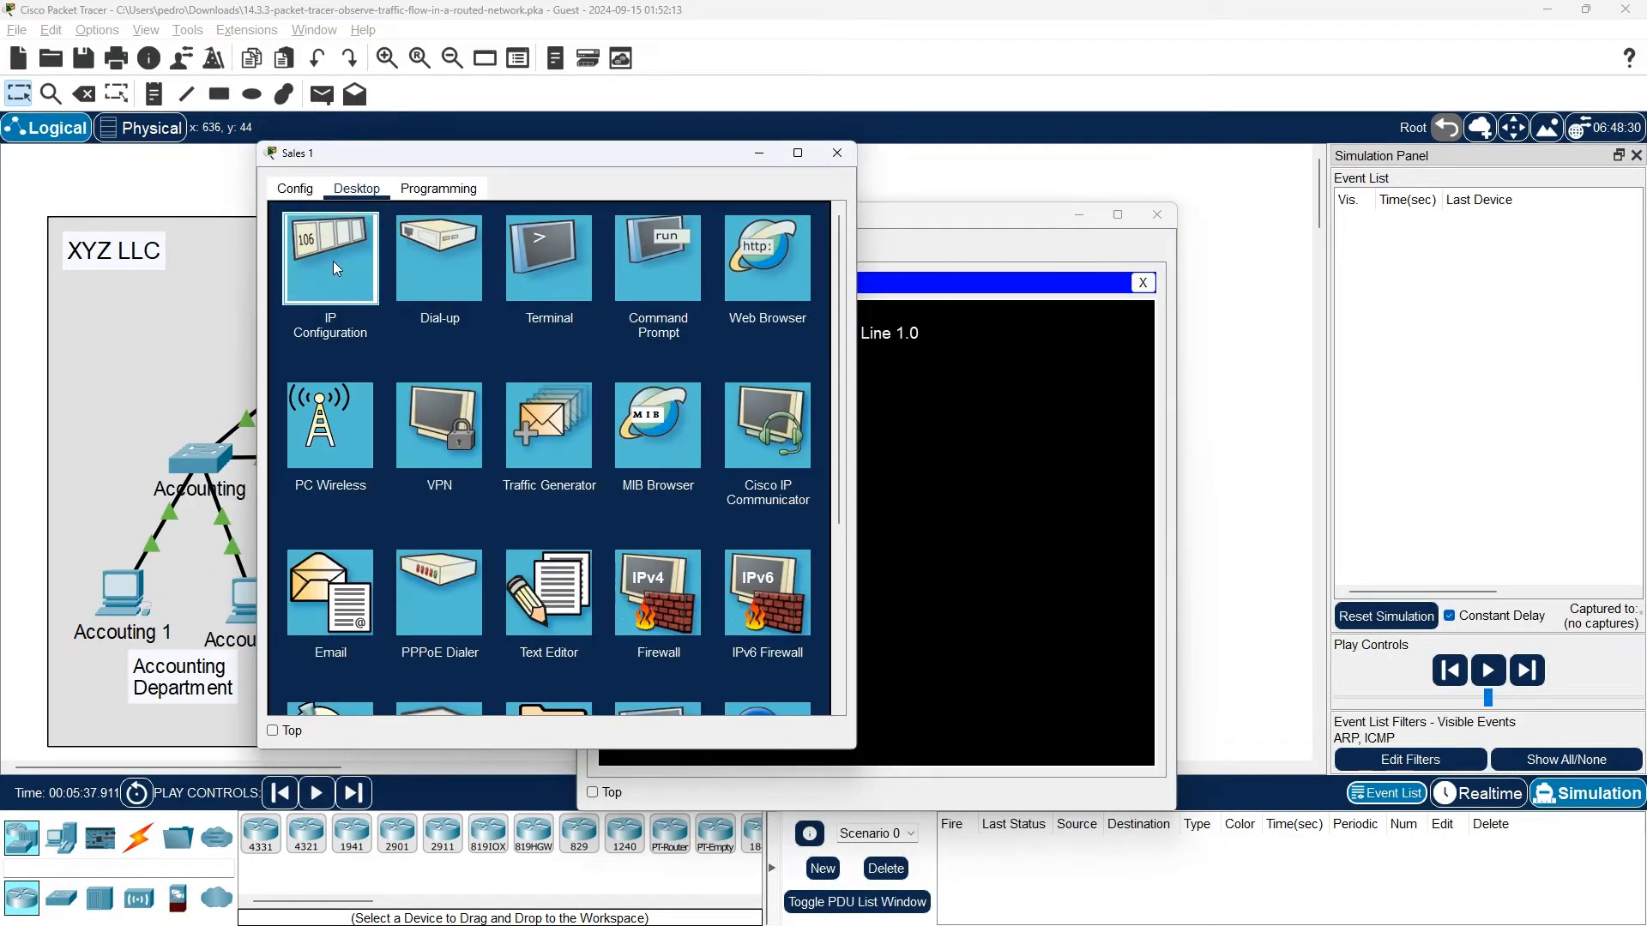
left_click(333, 260)
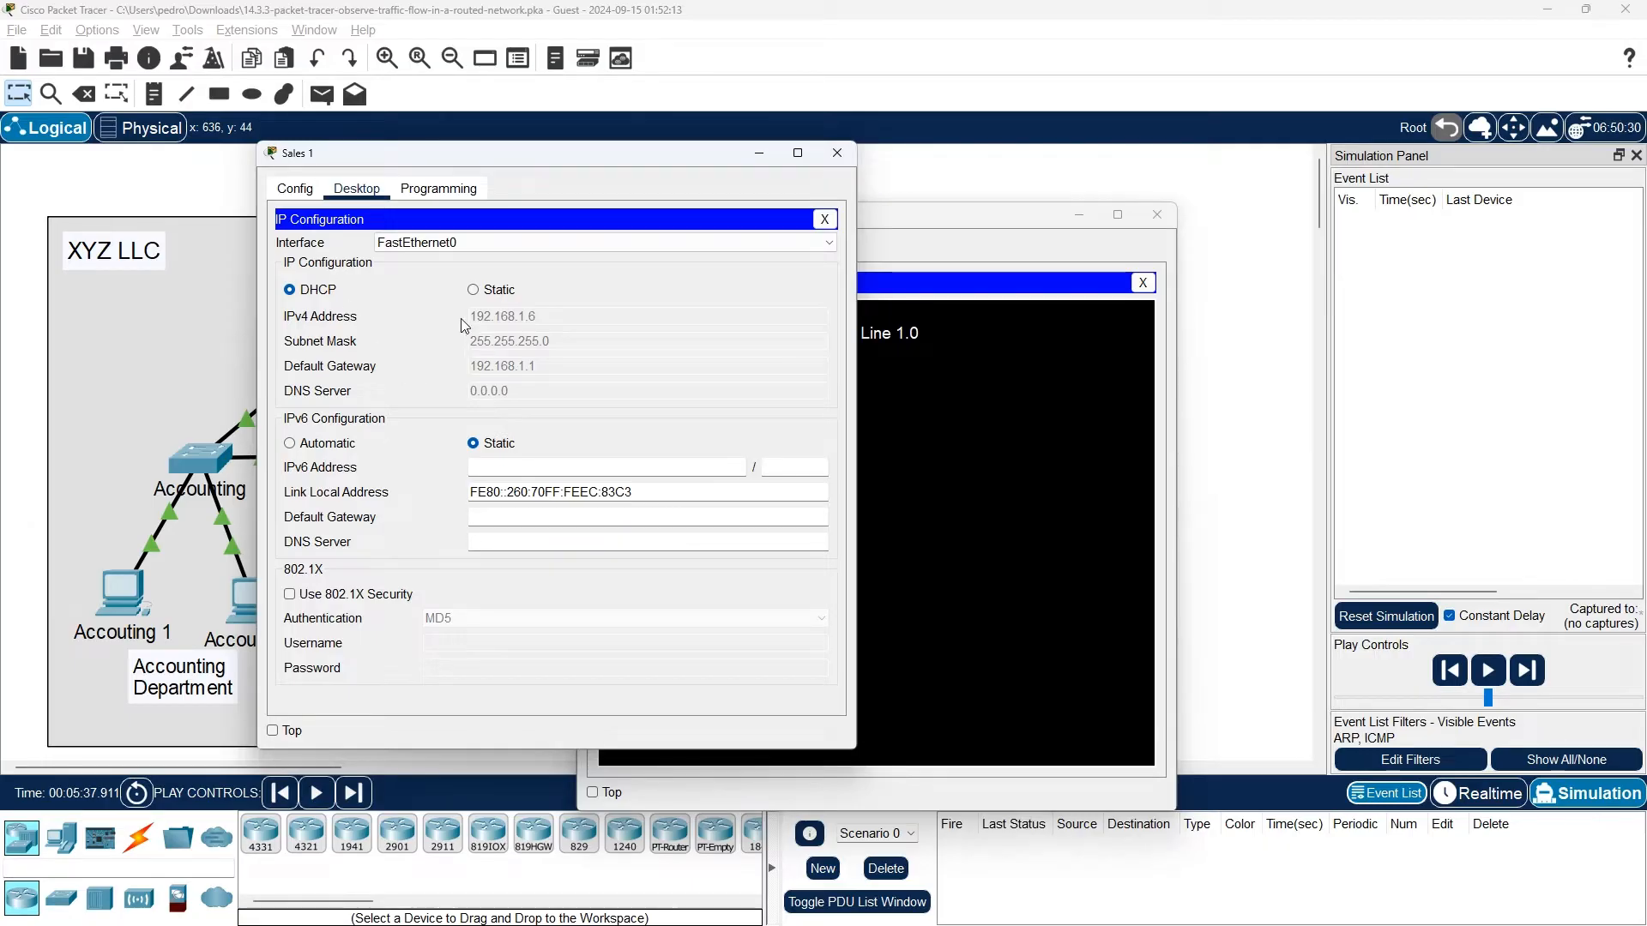
Step: Complete and run the command ping 192.168.1.6 in the Sales 2 Command Prompt
left_click(961, 427)
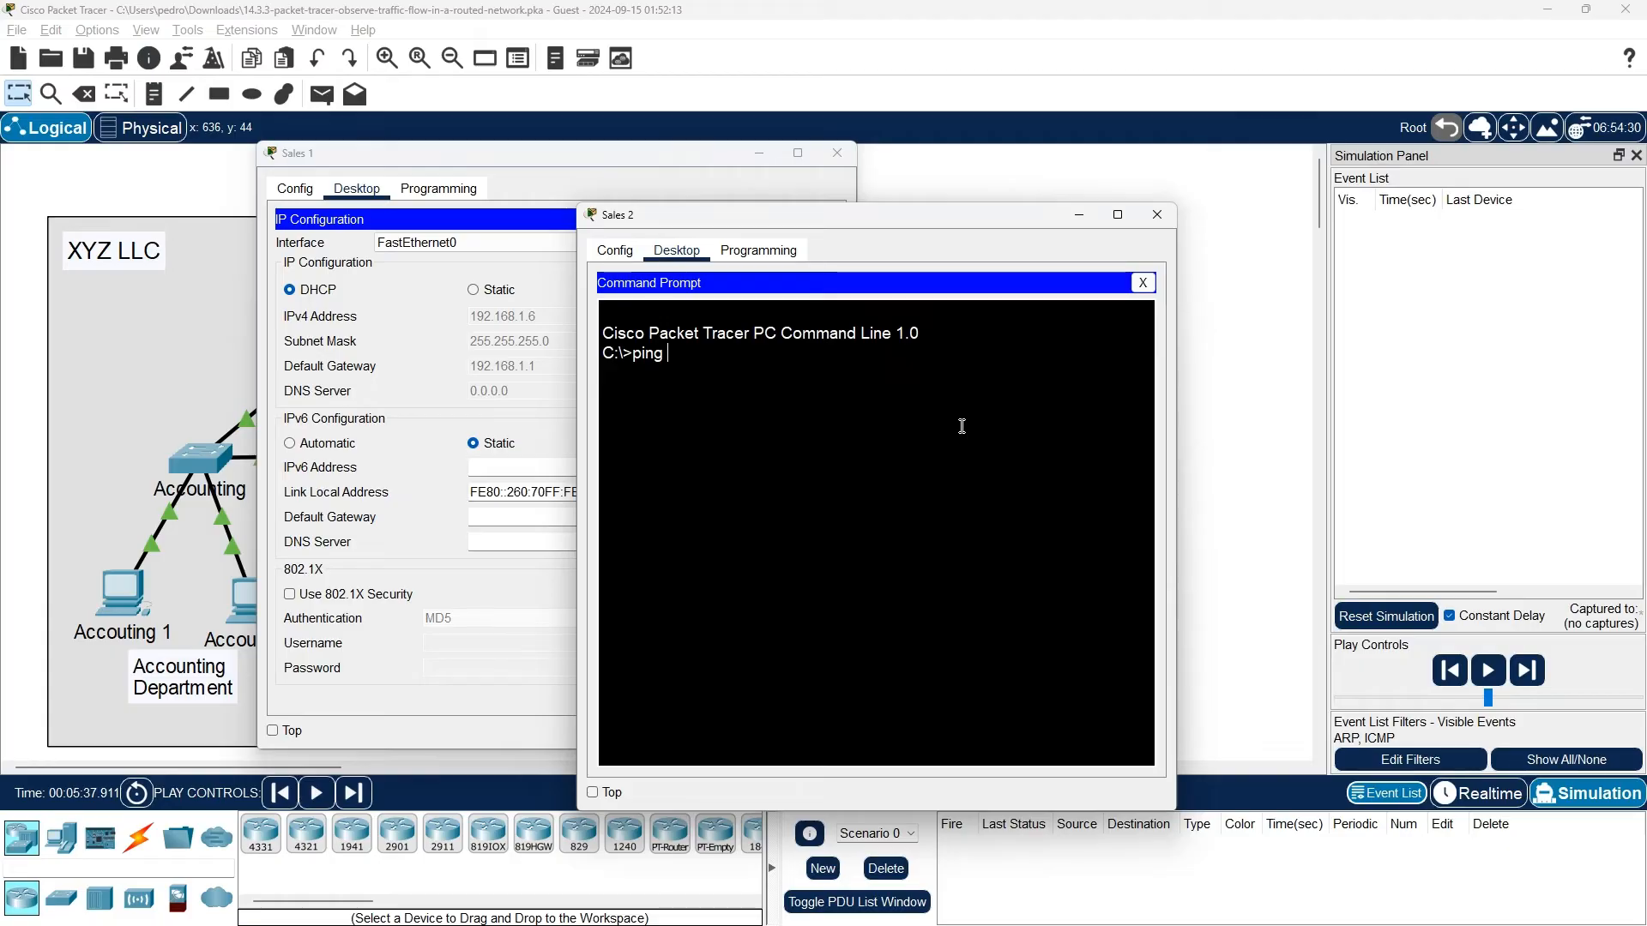
type("192.168.")
key("alt+Tab")
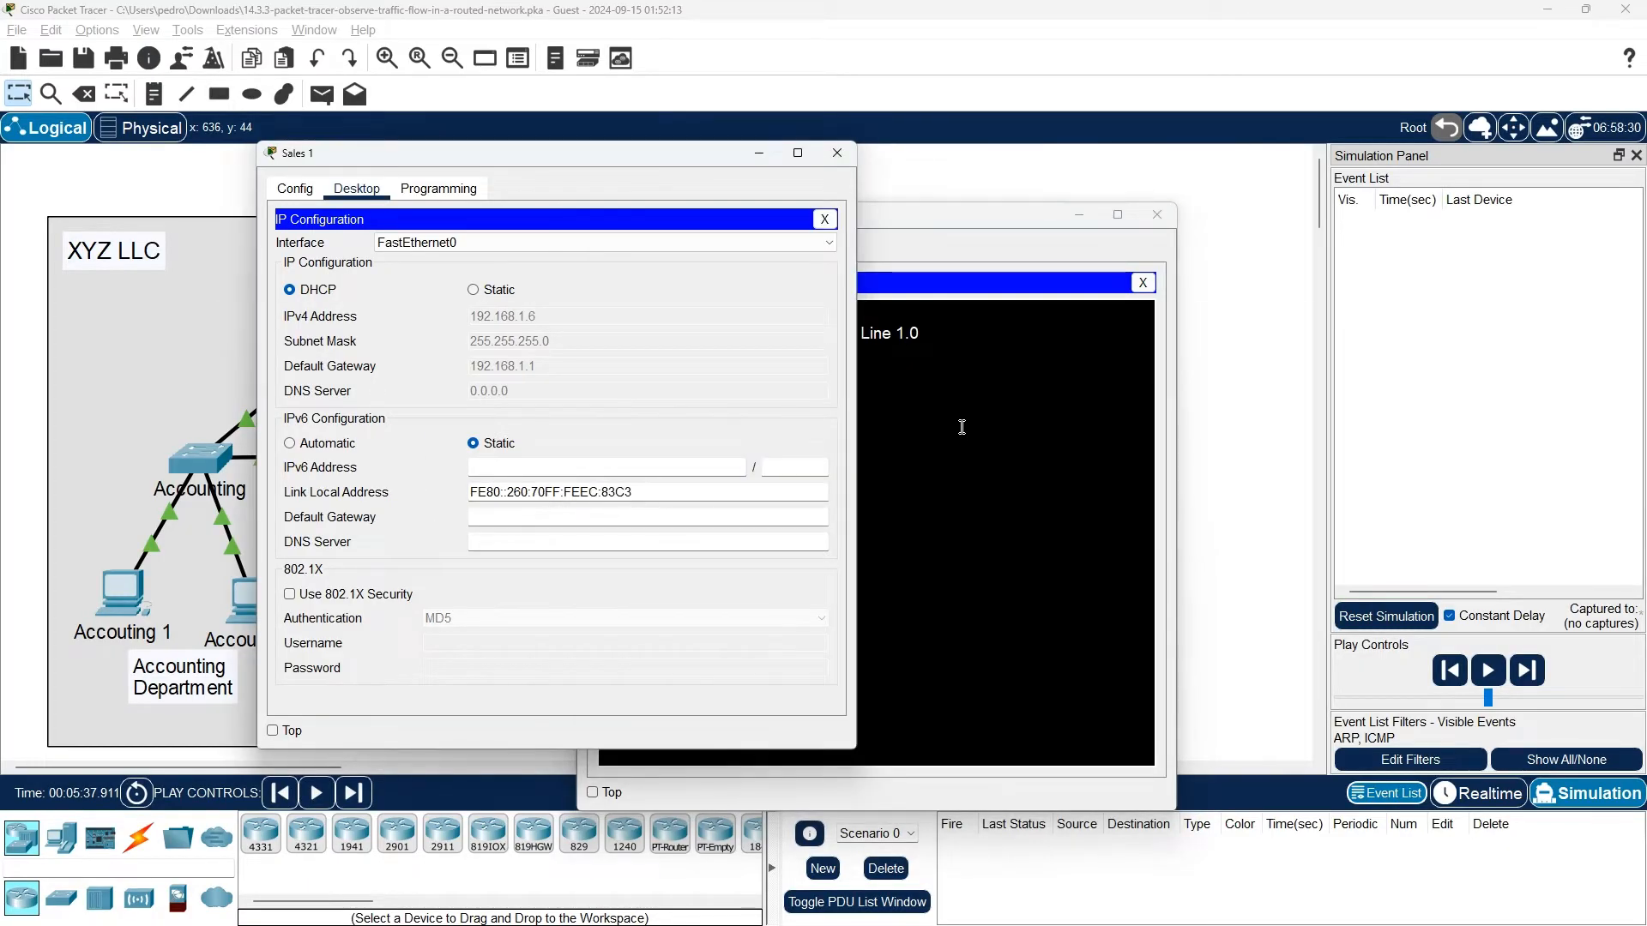
key("alt+Tab")
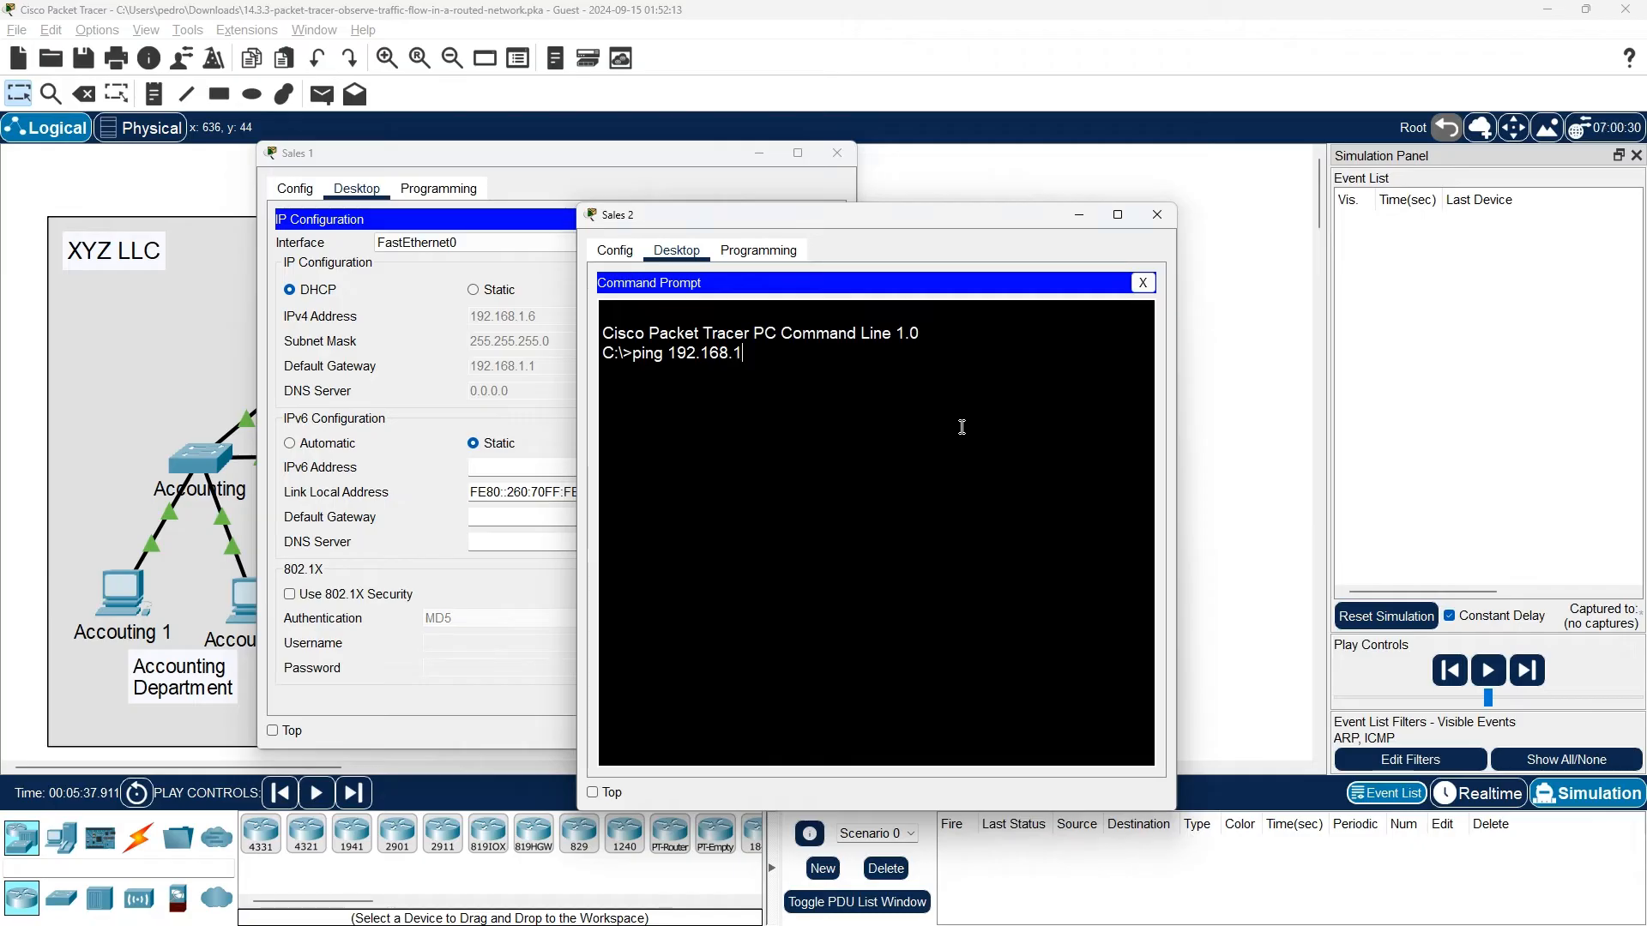
key("Return")
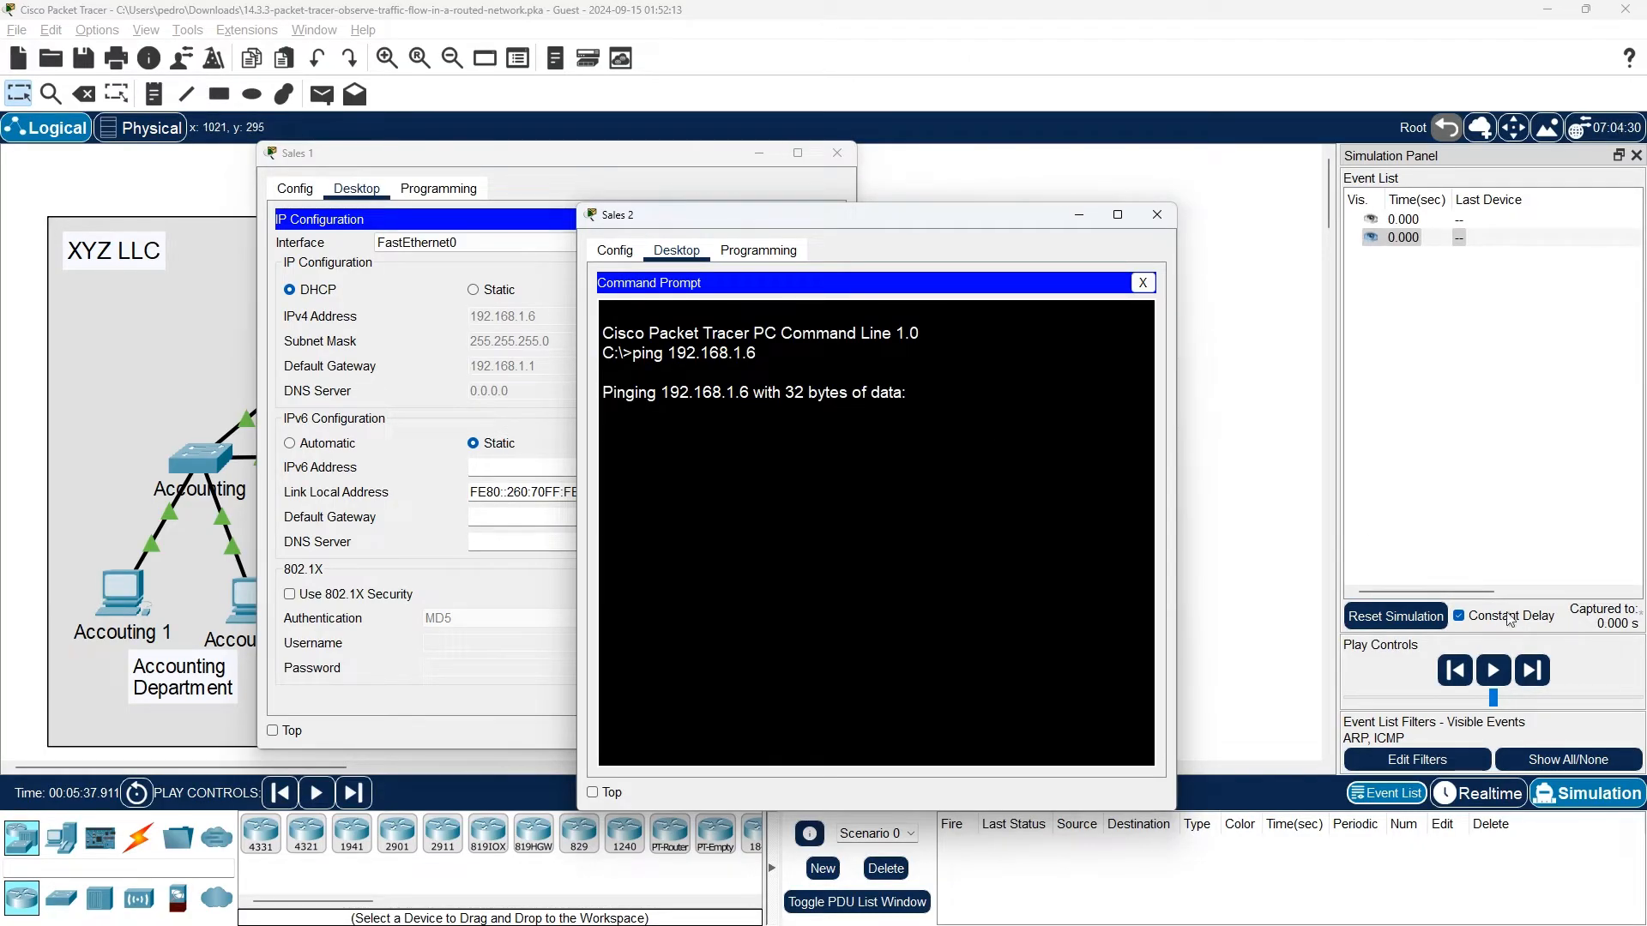
Step: Play the simulation to observe the ping traffic across the network, and return to the activity instructions
left_click(1495, 671)
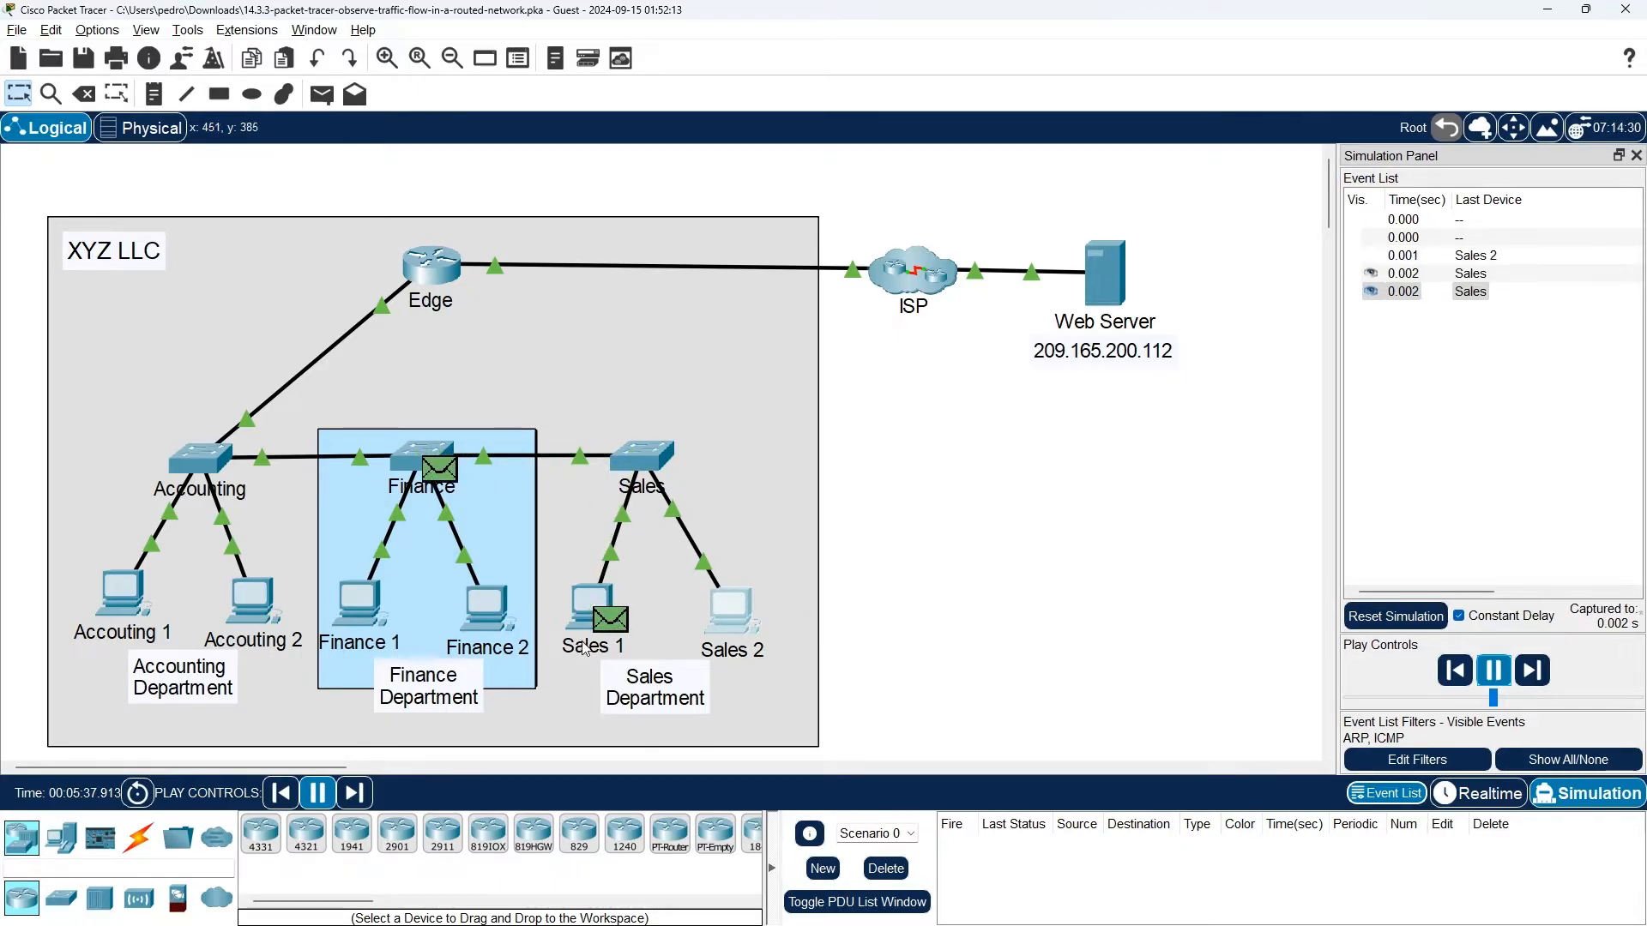
mouse_move(586, 655)
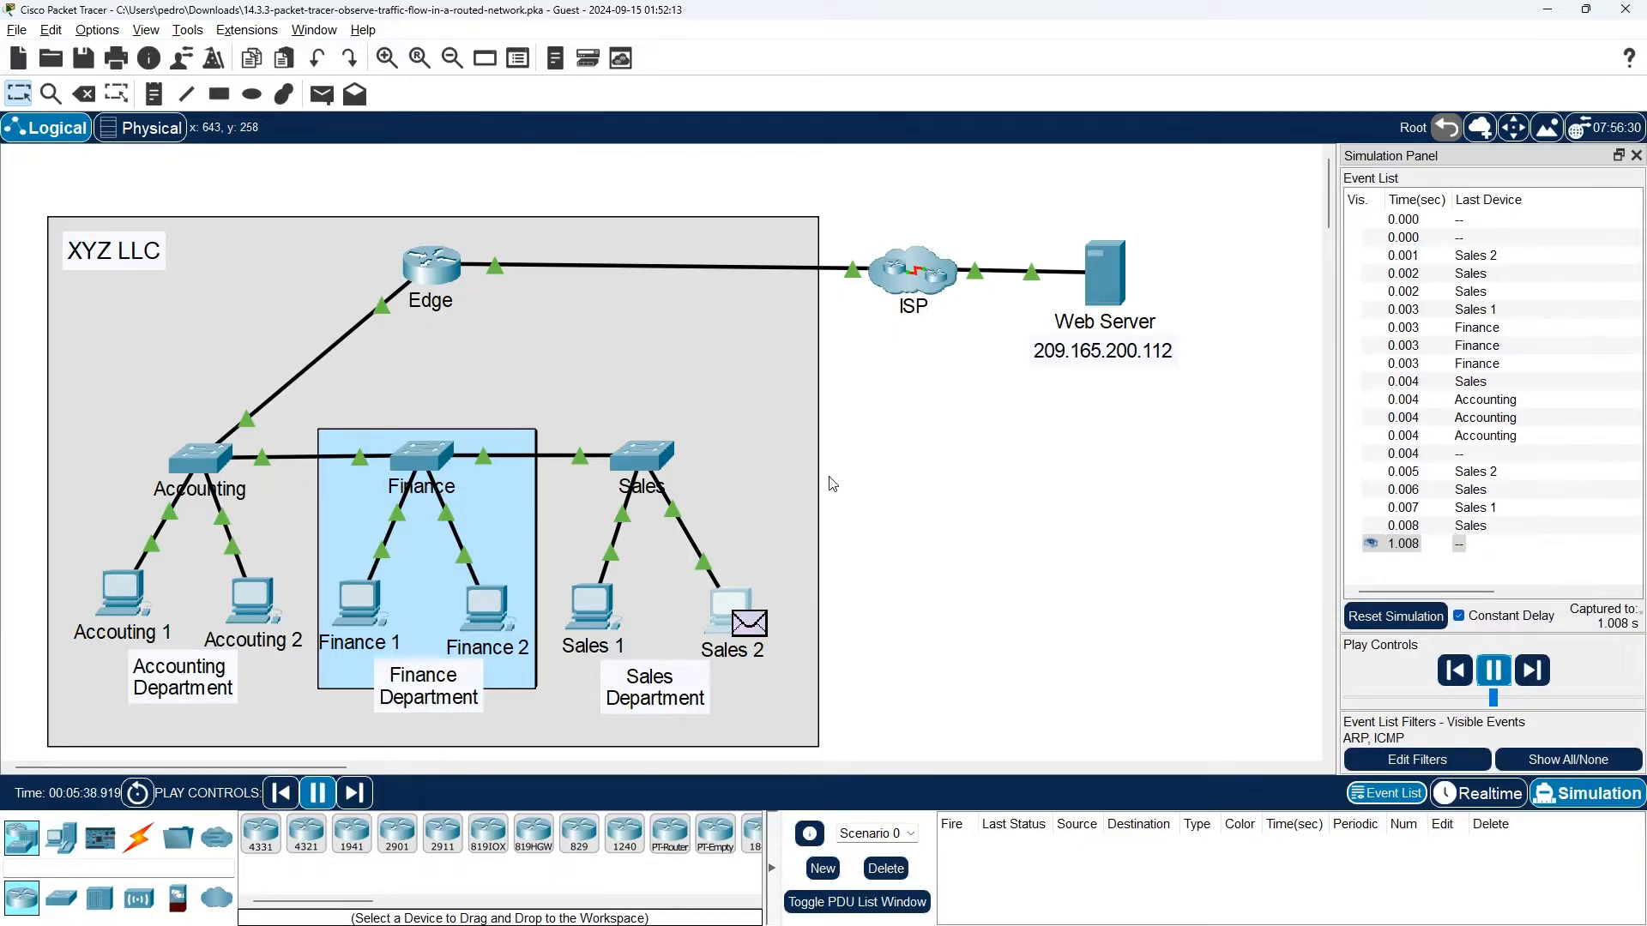
key("alt+Tab")
key("alt+Tab")
key("alt+Tab")
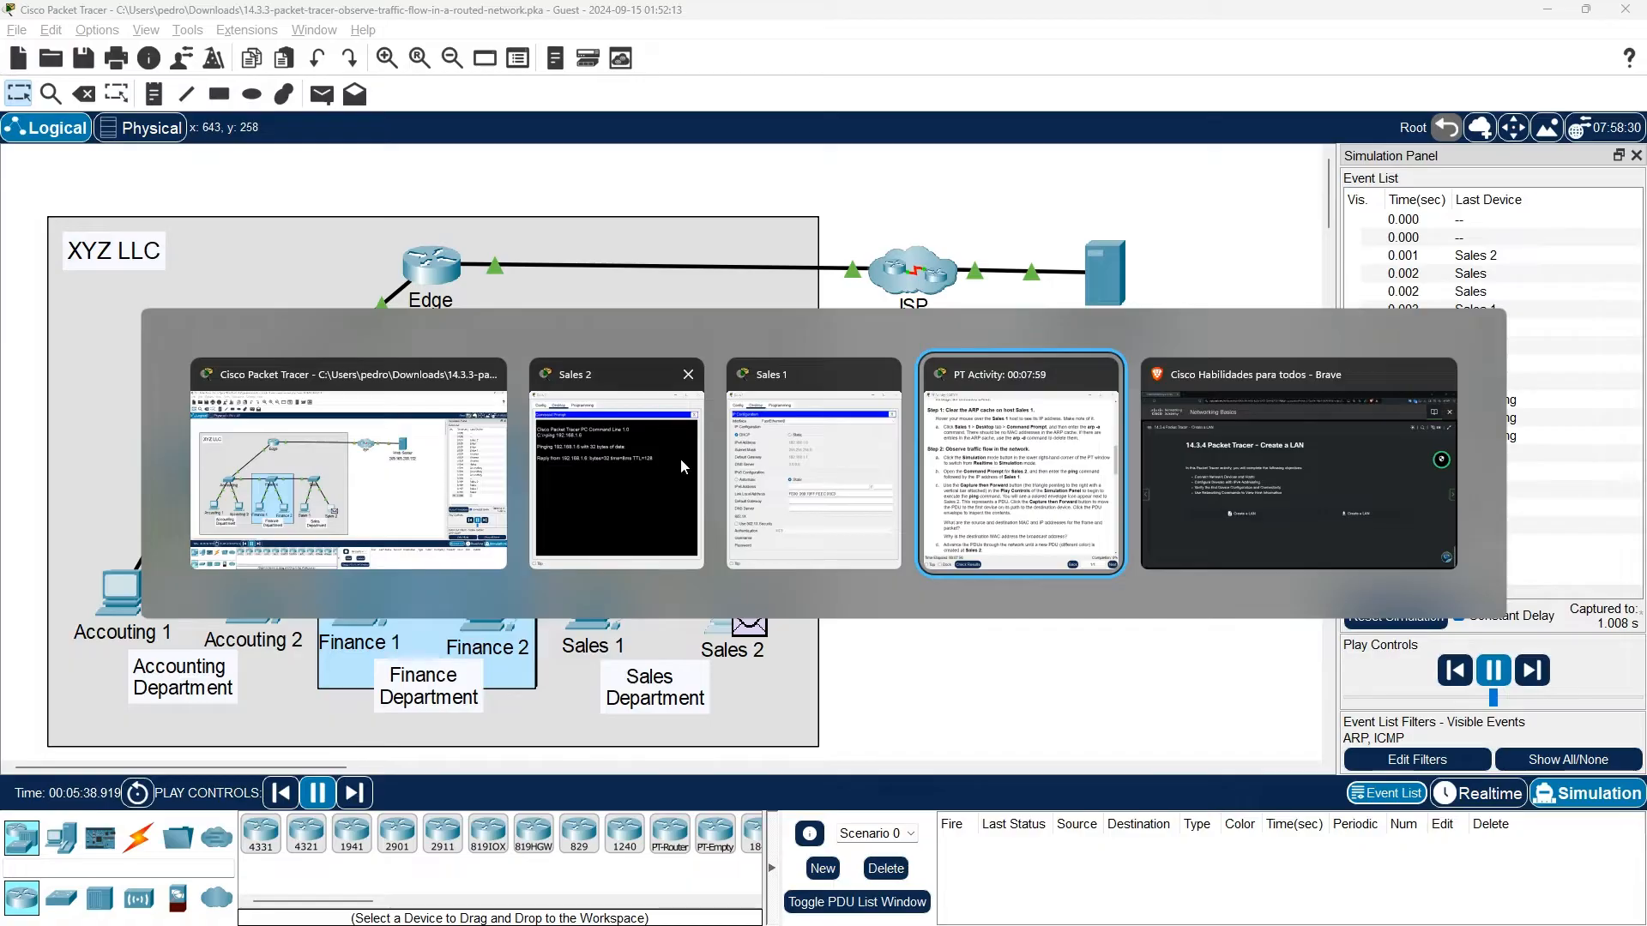
key("alt+Tab")
key("alt+shift+Tab")
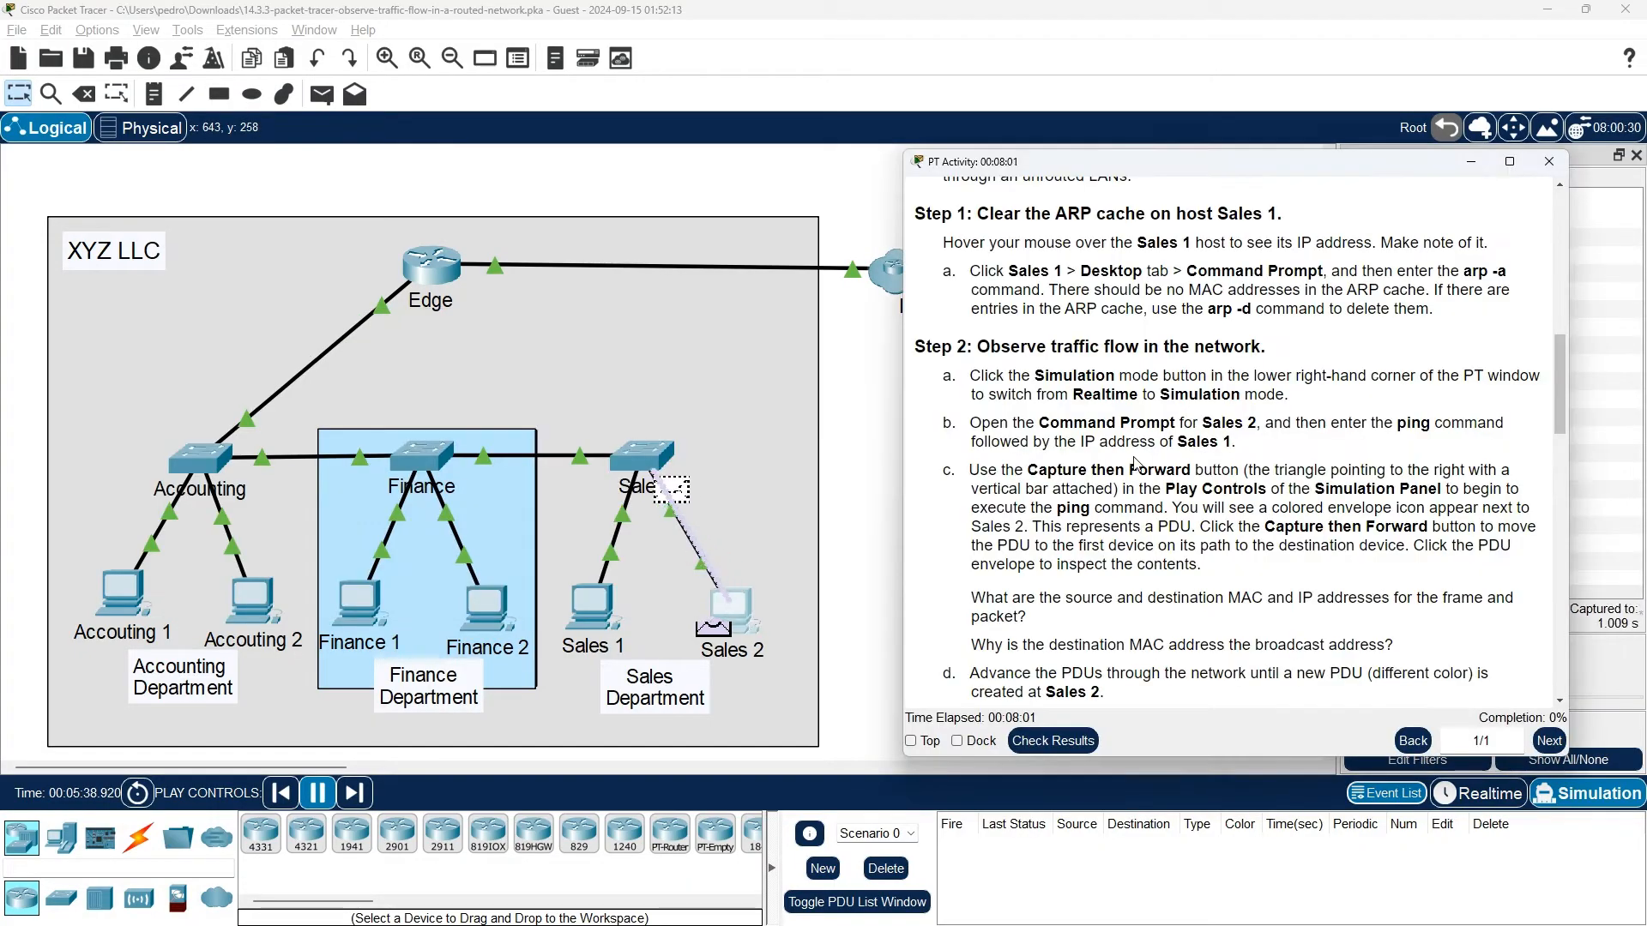
Step: Read the Part 1 questions on the ping traffic and review the simulation's event list from its beginning
scroll(1135, 464, "down", 1)
scroll(1127, 456, "up", 1)
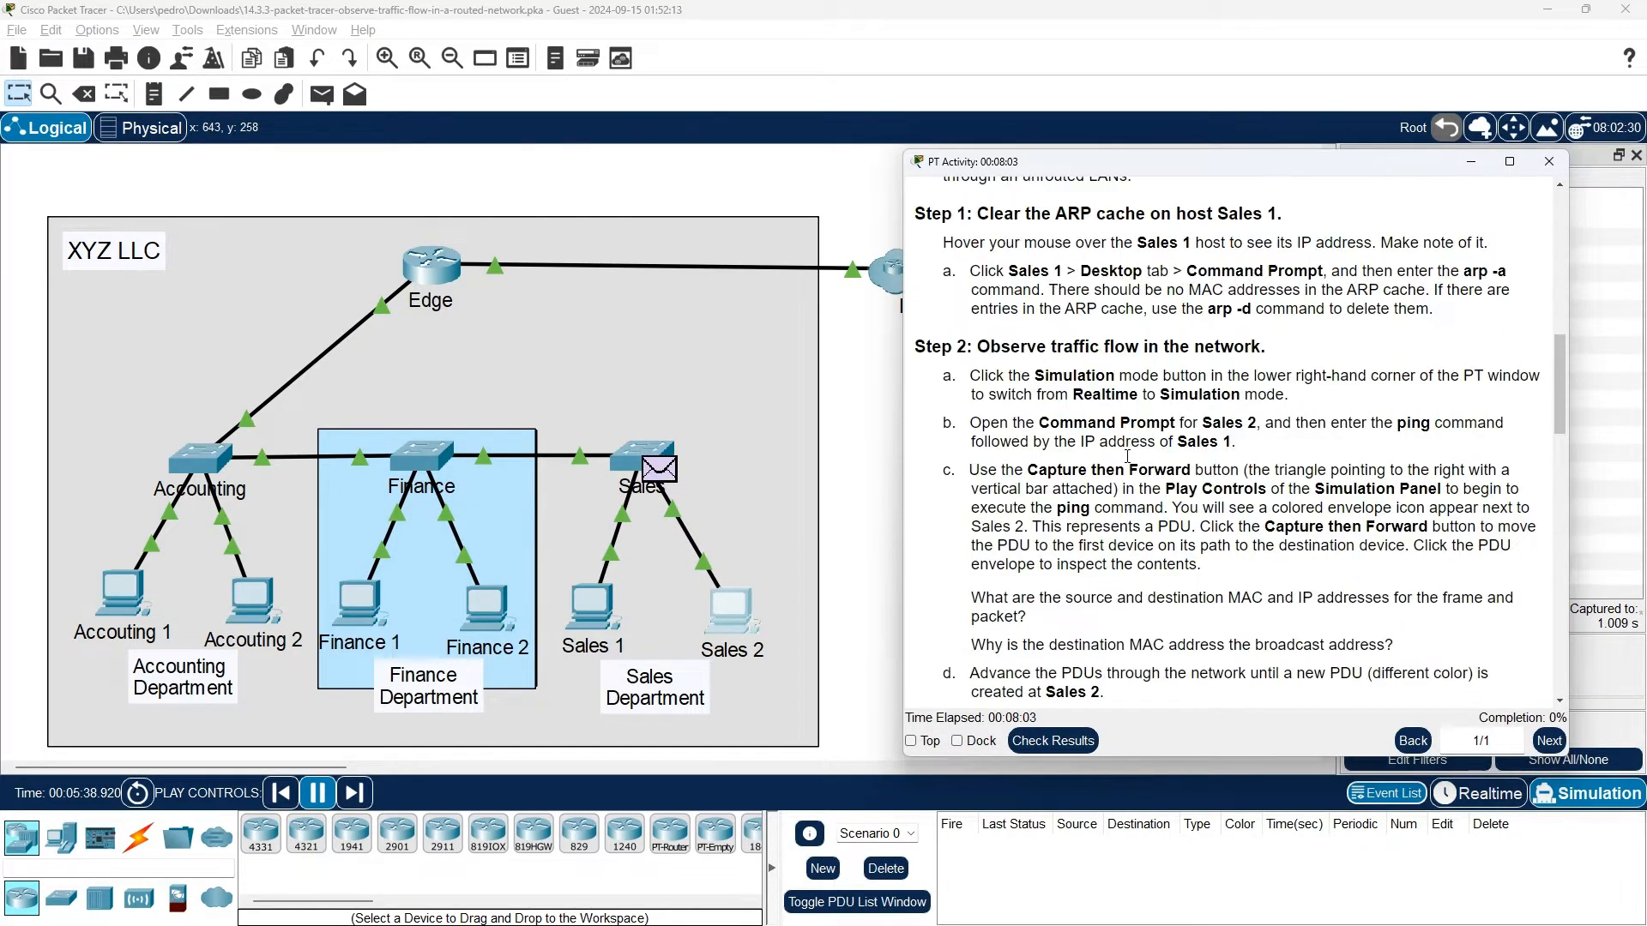
scroll(1127, 456, "up", 1)
scroll(1129, 463, "down", 1)
scroll(1127, 464, "down", 3)
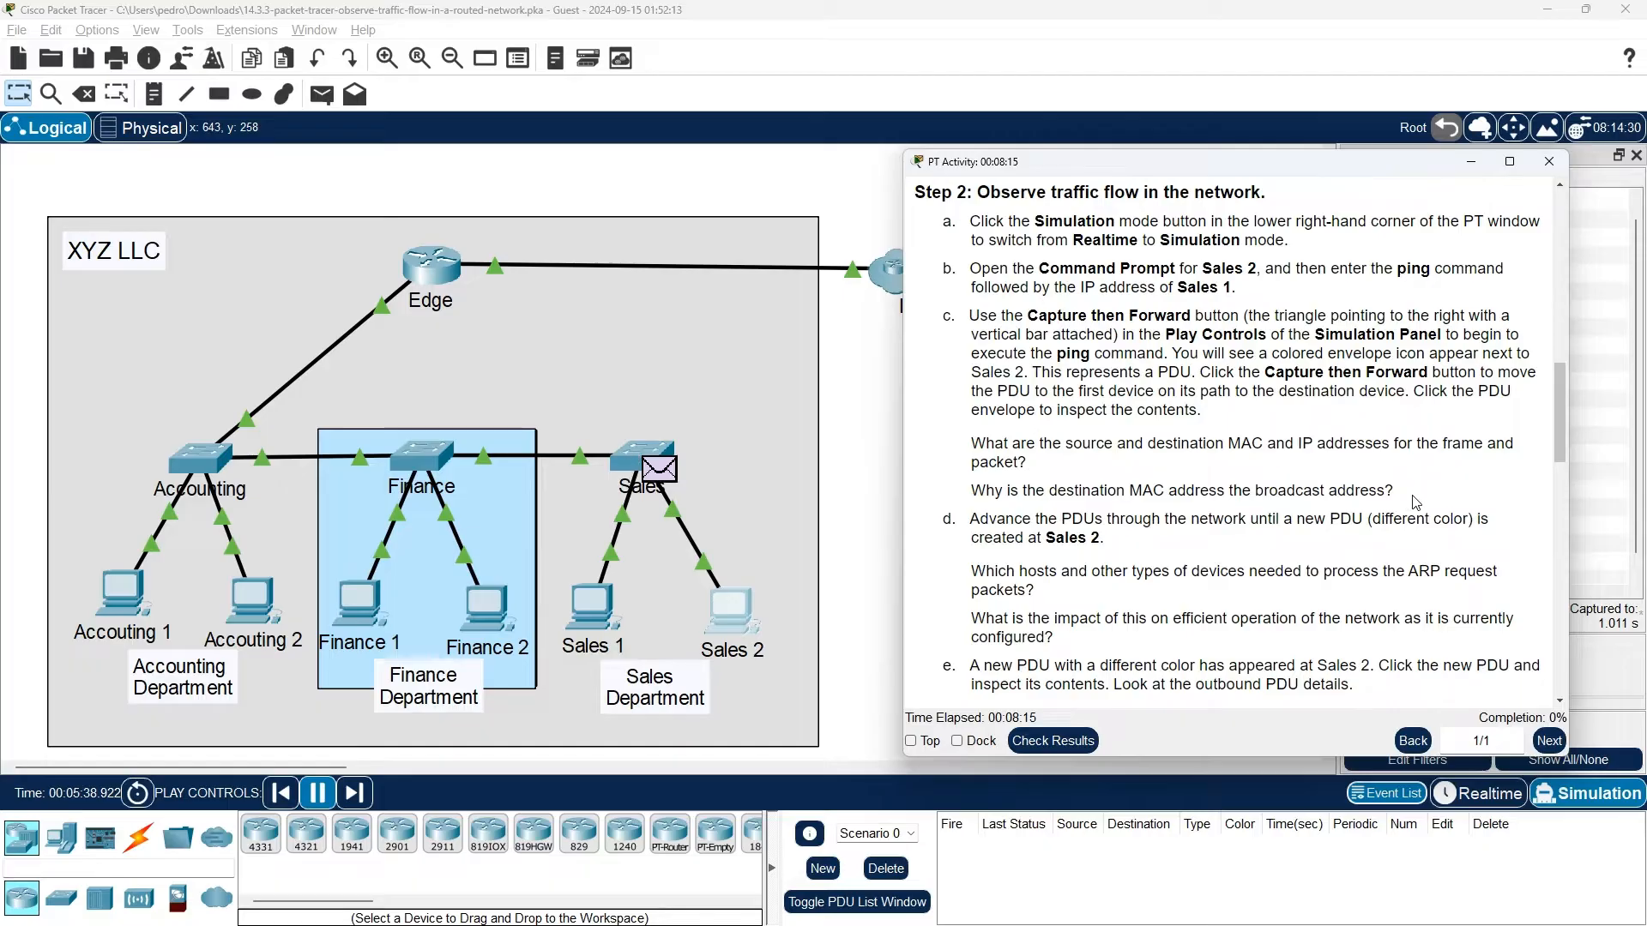
scroll(1416, 502, "down", 1)
left_click(830, 514)
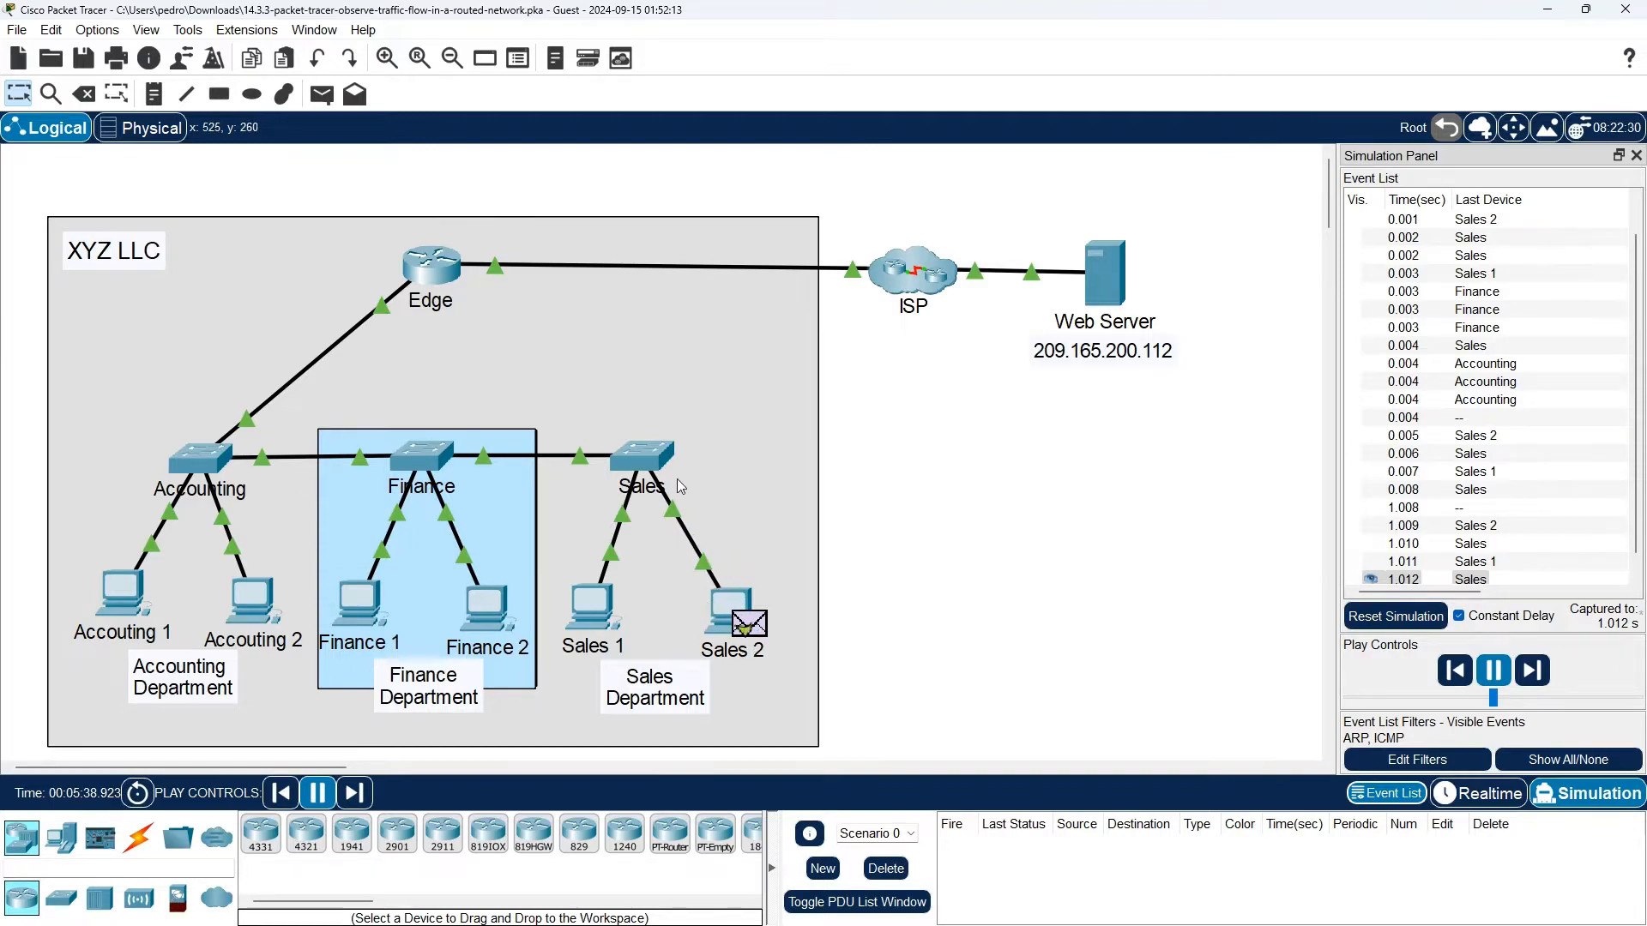
mouse_move(611, 629)
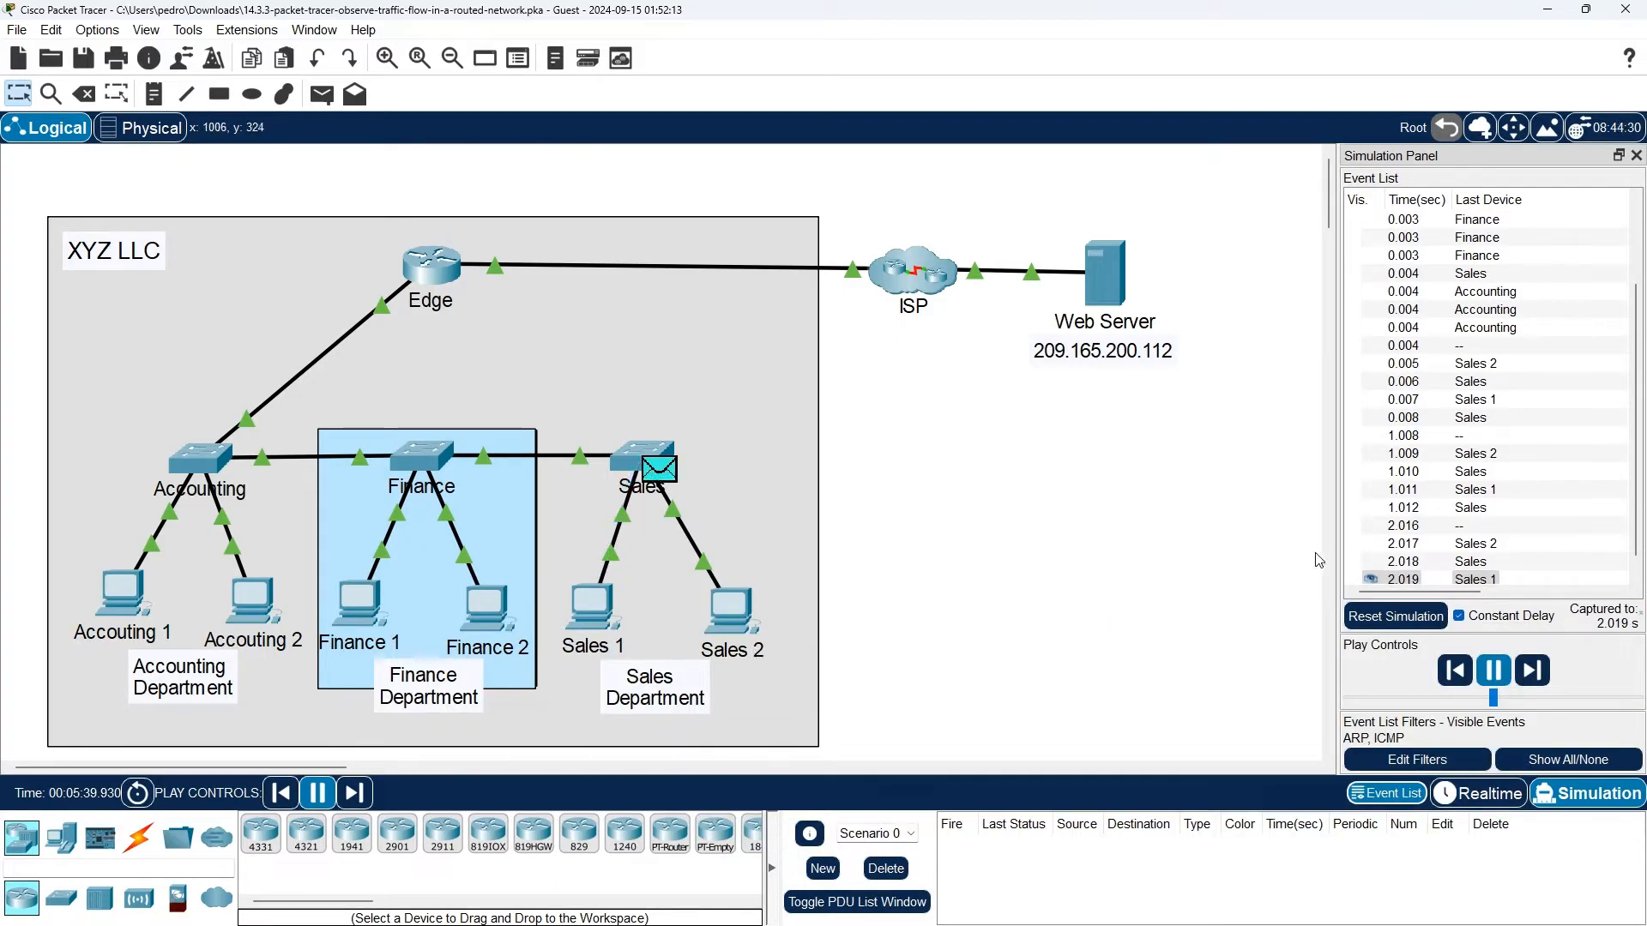
scroll(1458, 493, "up", 2)
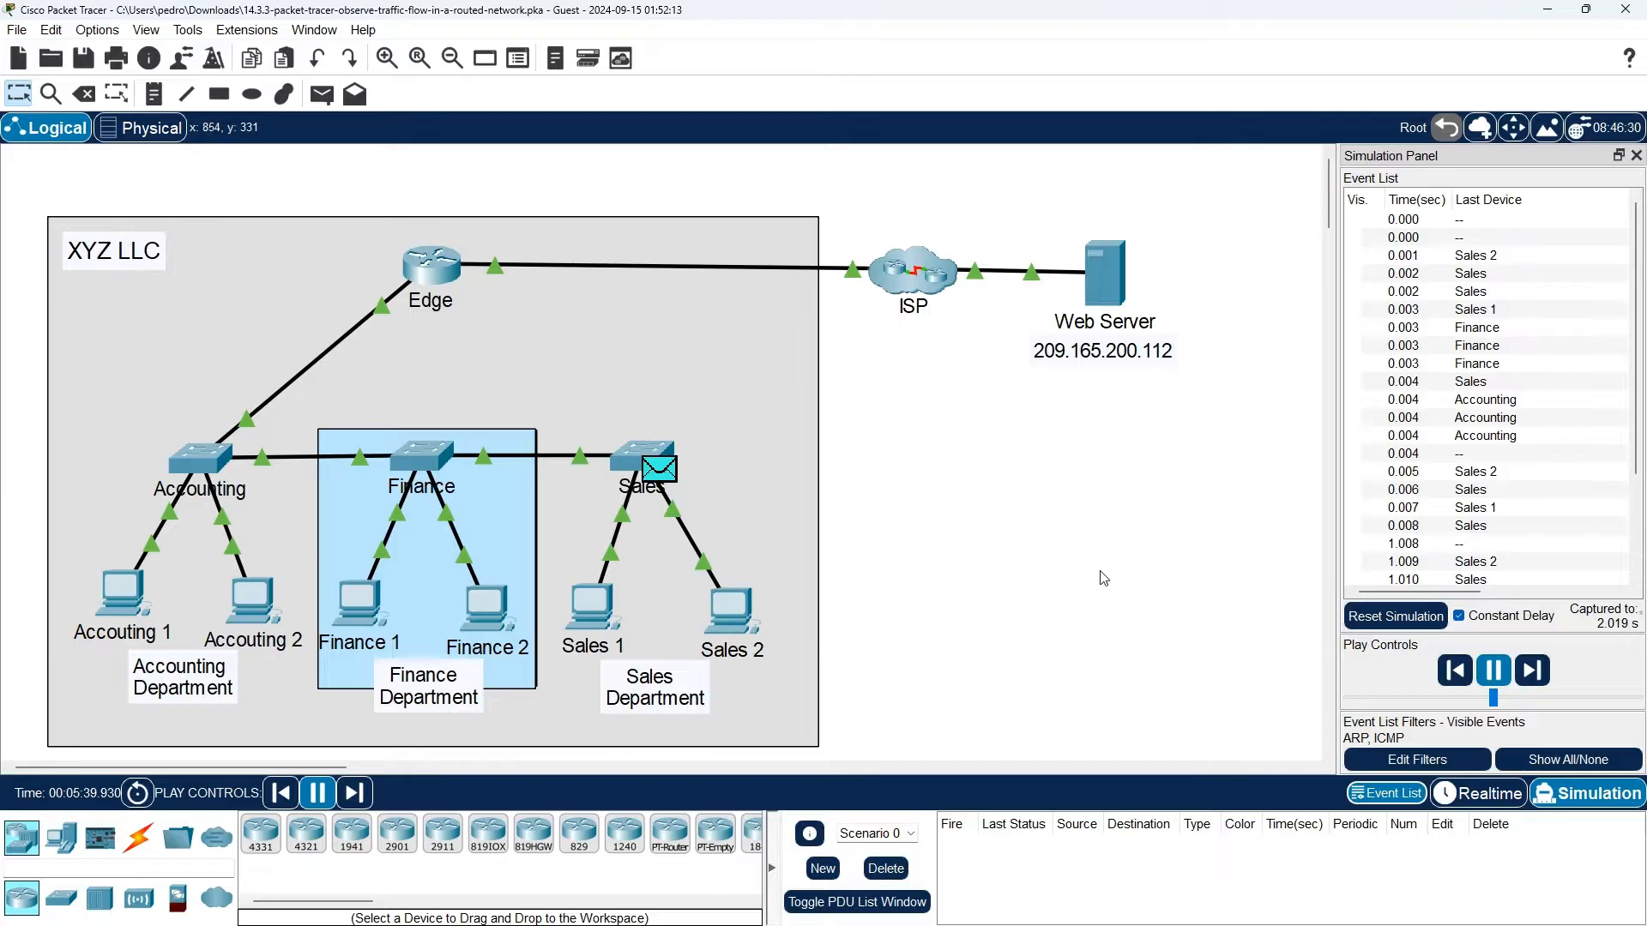
Step: Read the remaining Part 1 questions and the introduction to Part 2 in the activity instructions
key("alt+Tab")
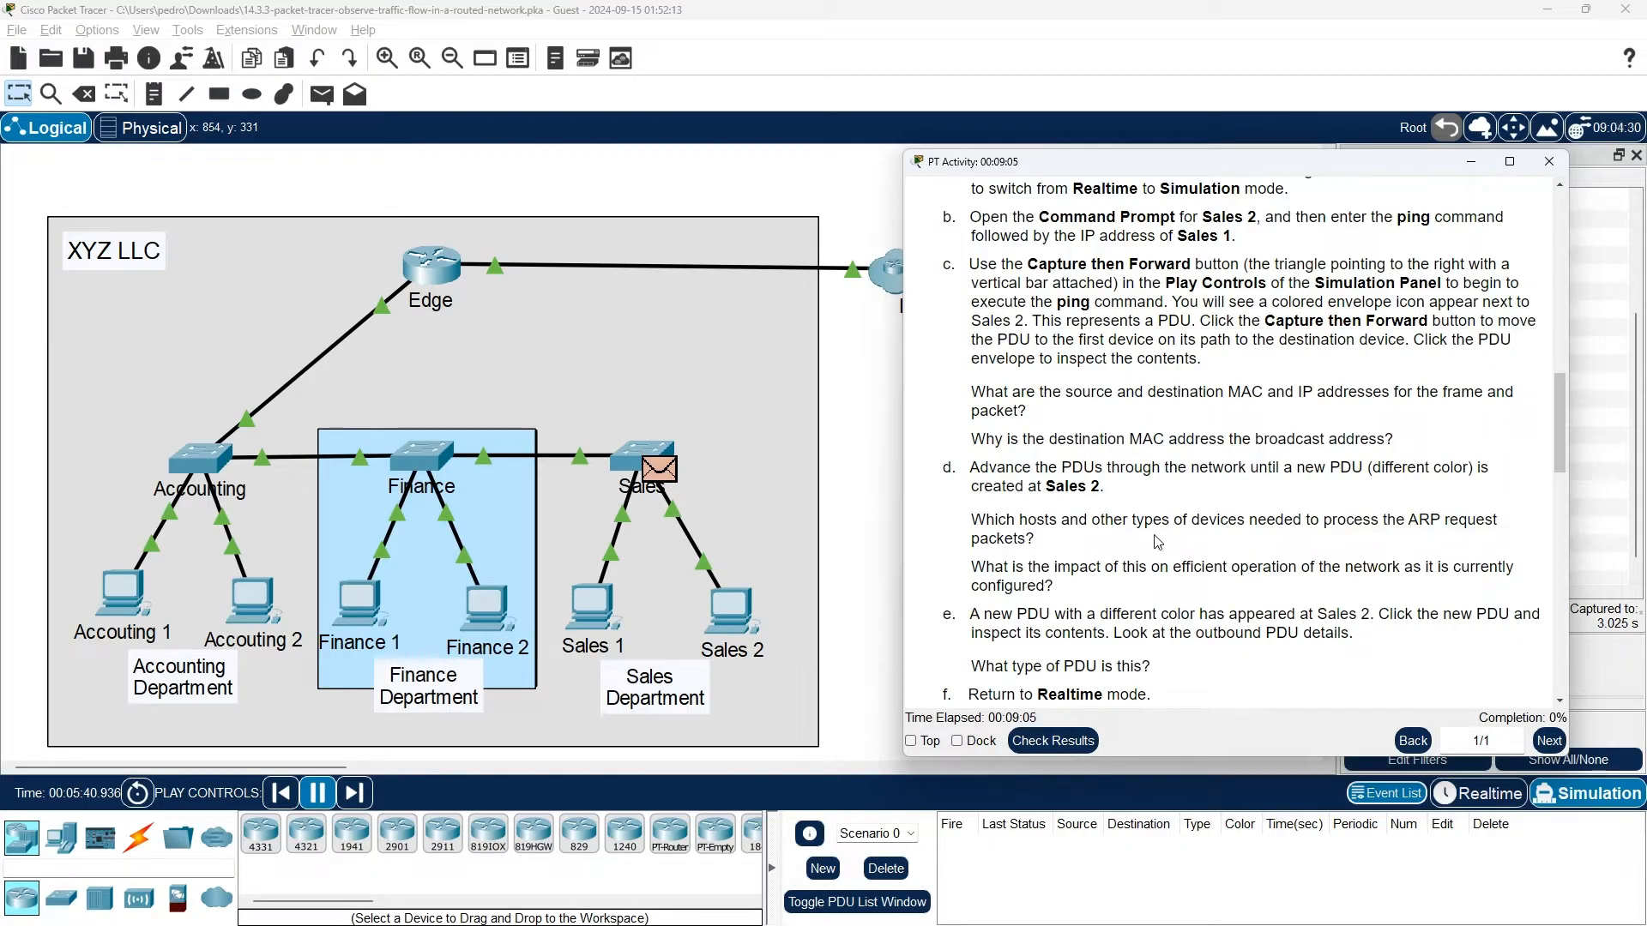
scroll(1064, 554, "down", 1)
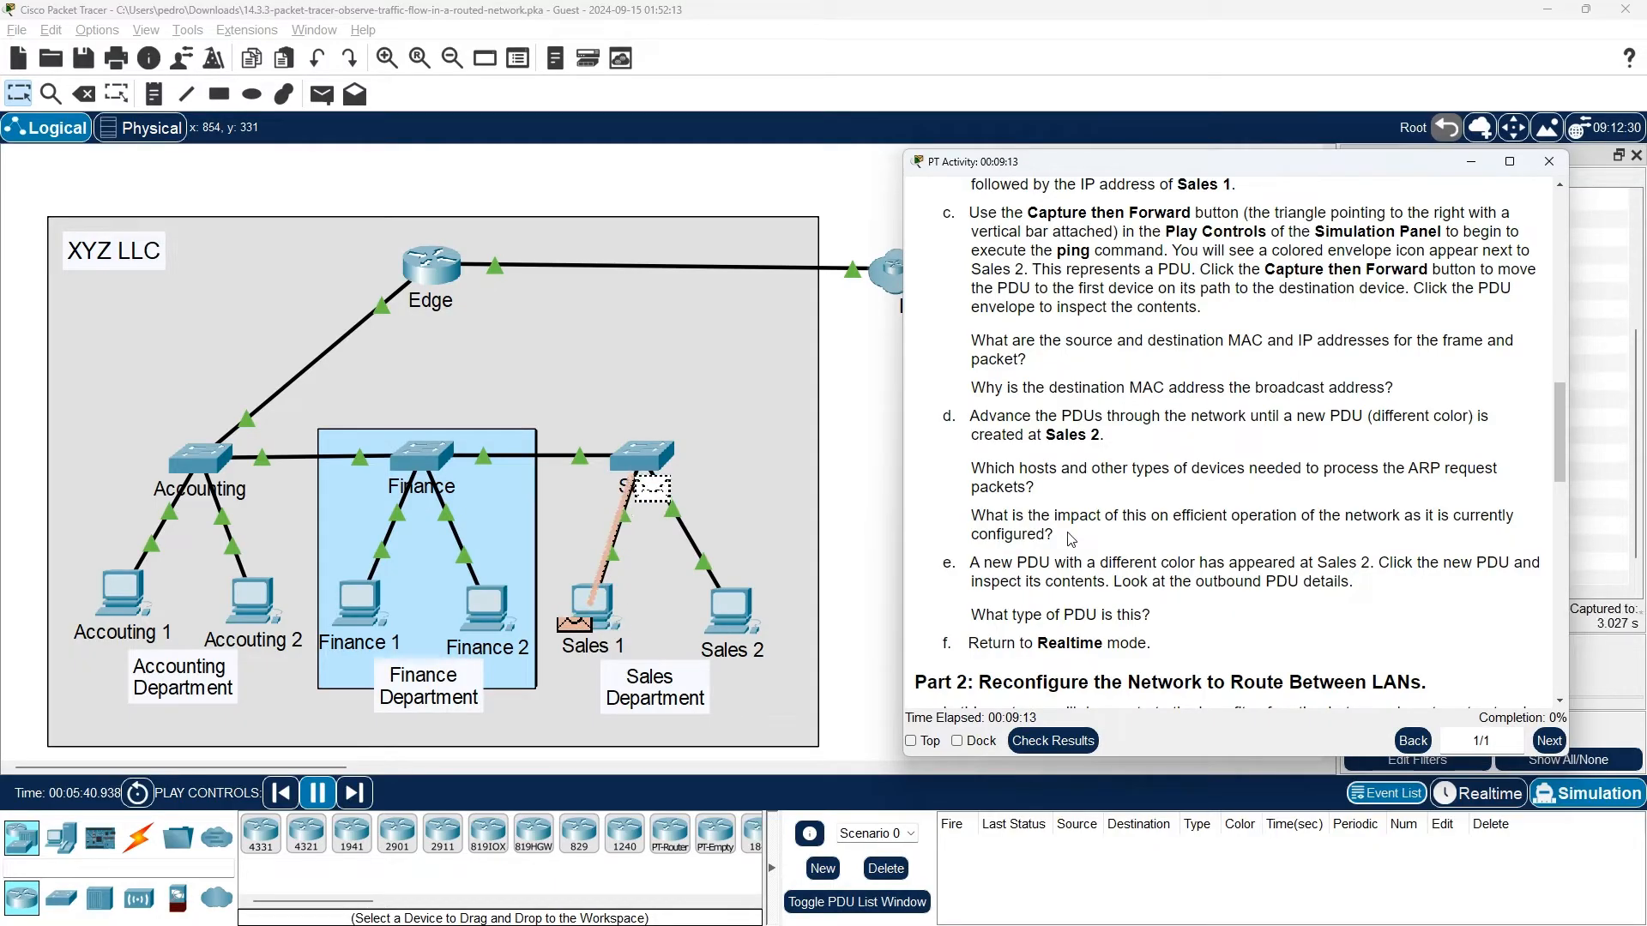
scroll(1071, 539, "down", 1)
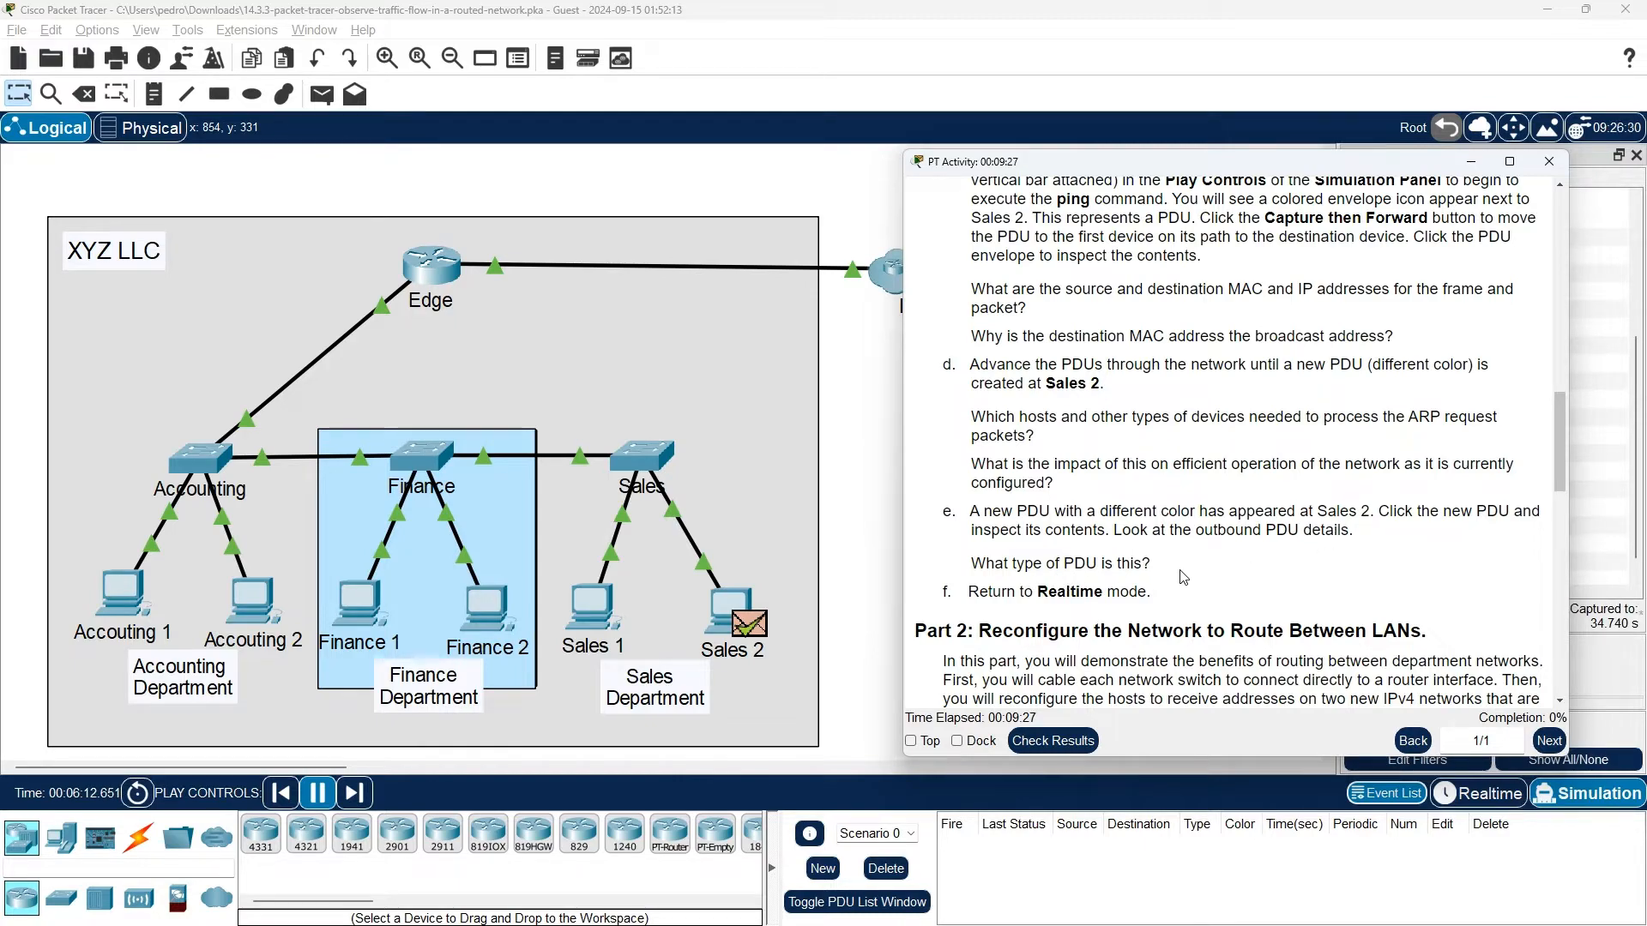
scroll(1062, 586, "down", 1)
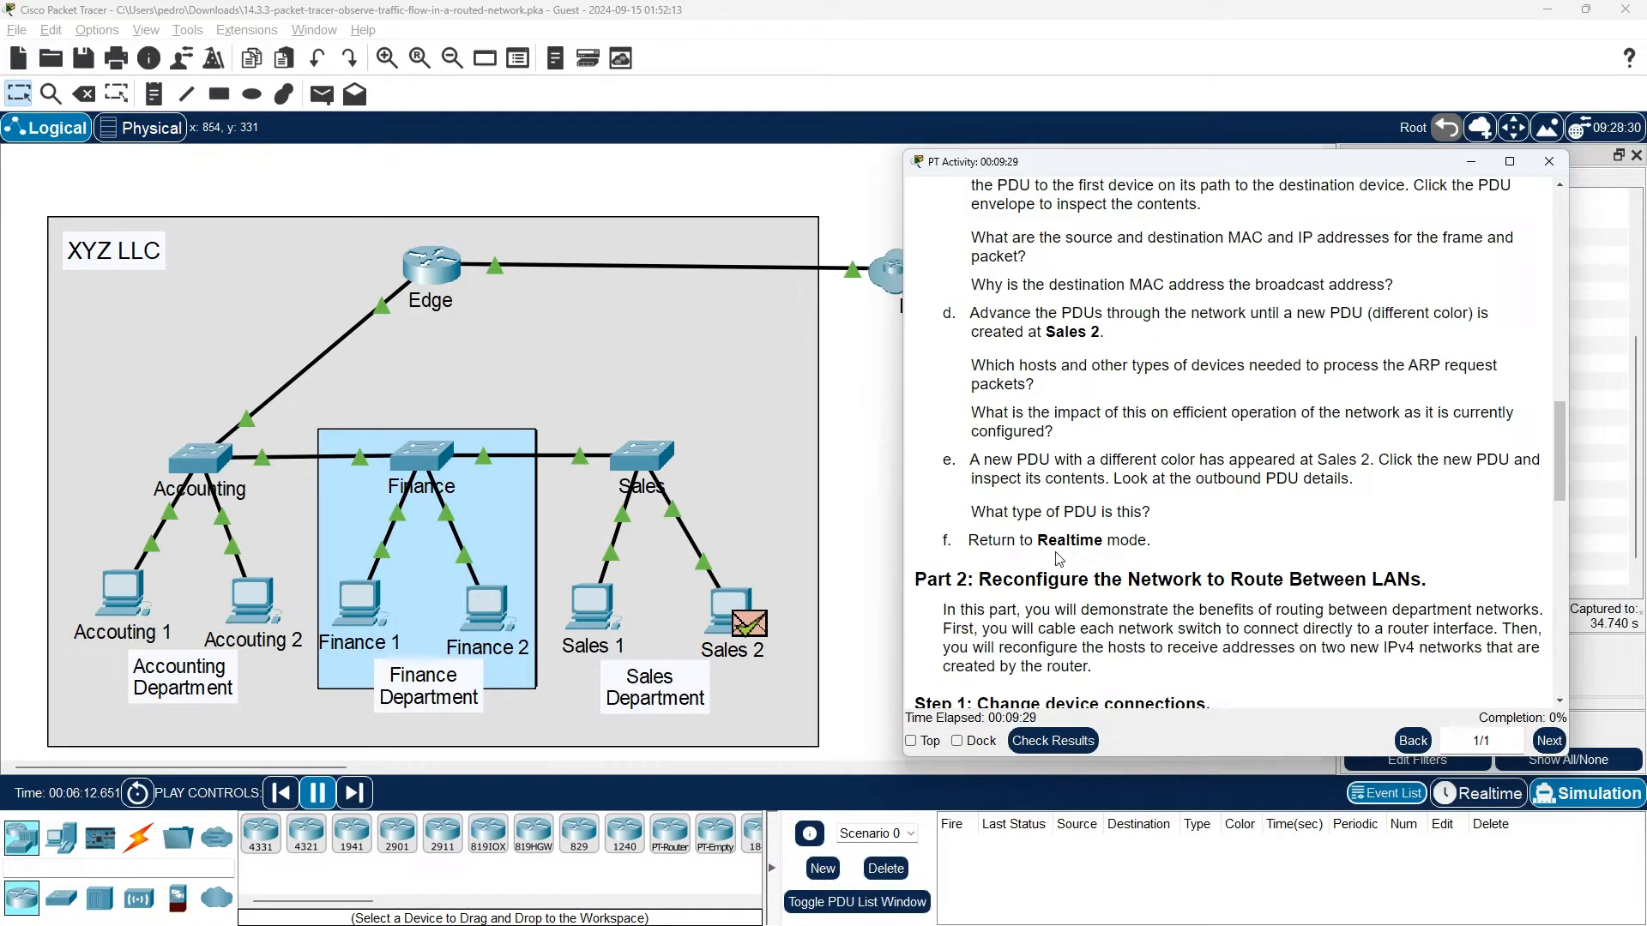
scroll(1265, 522, "down", 1)
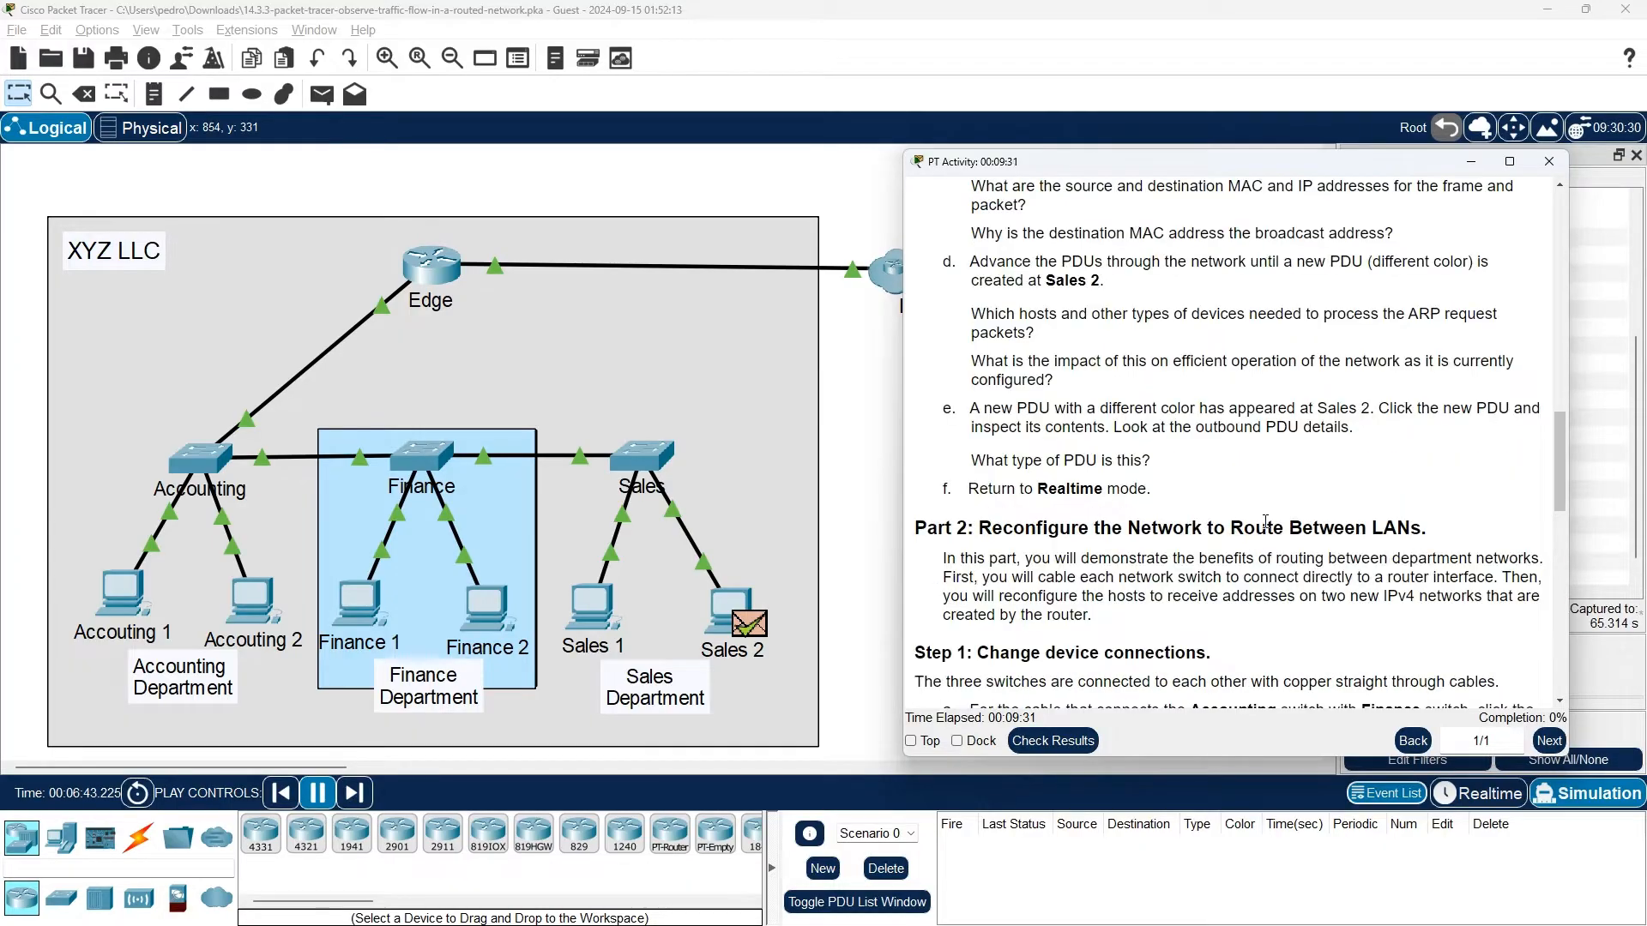
scroll(1321, 468, "up", 3)
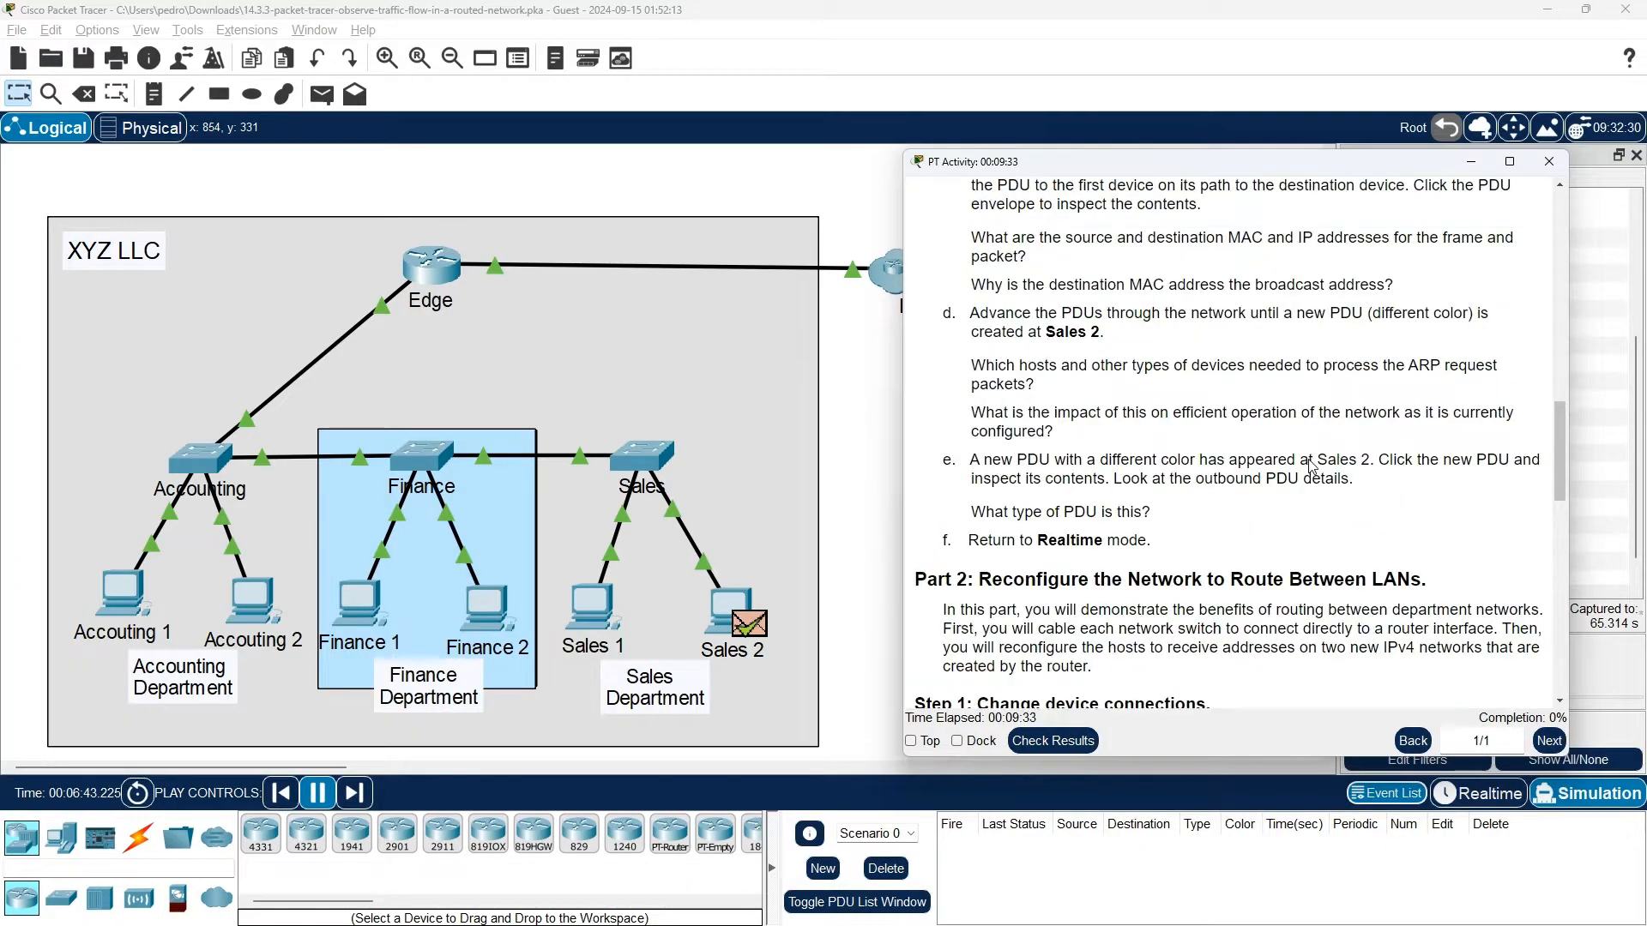
scroll(1313, 468, "down", 2)
scroll(1195, 598, "down", 2)
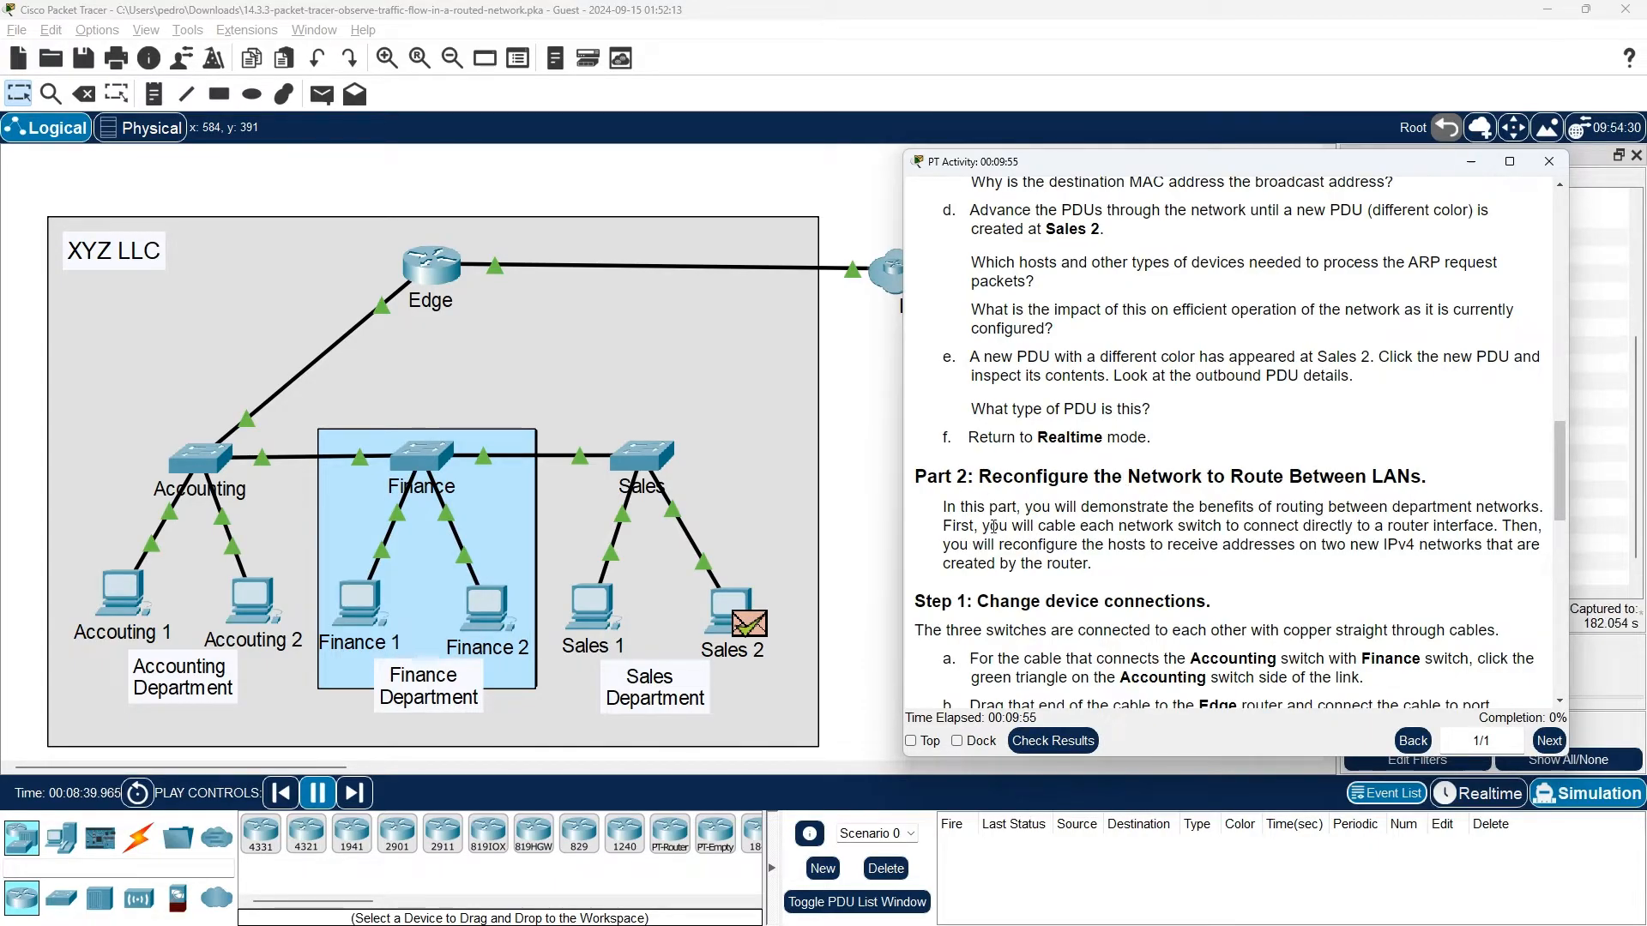
scroll(1205, 512, "down", 1)
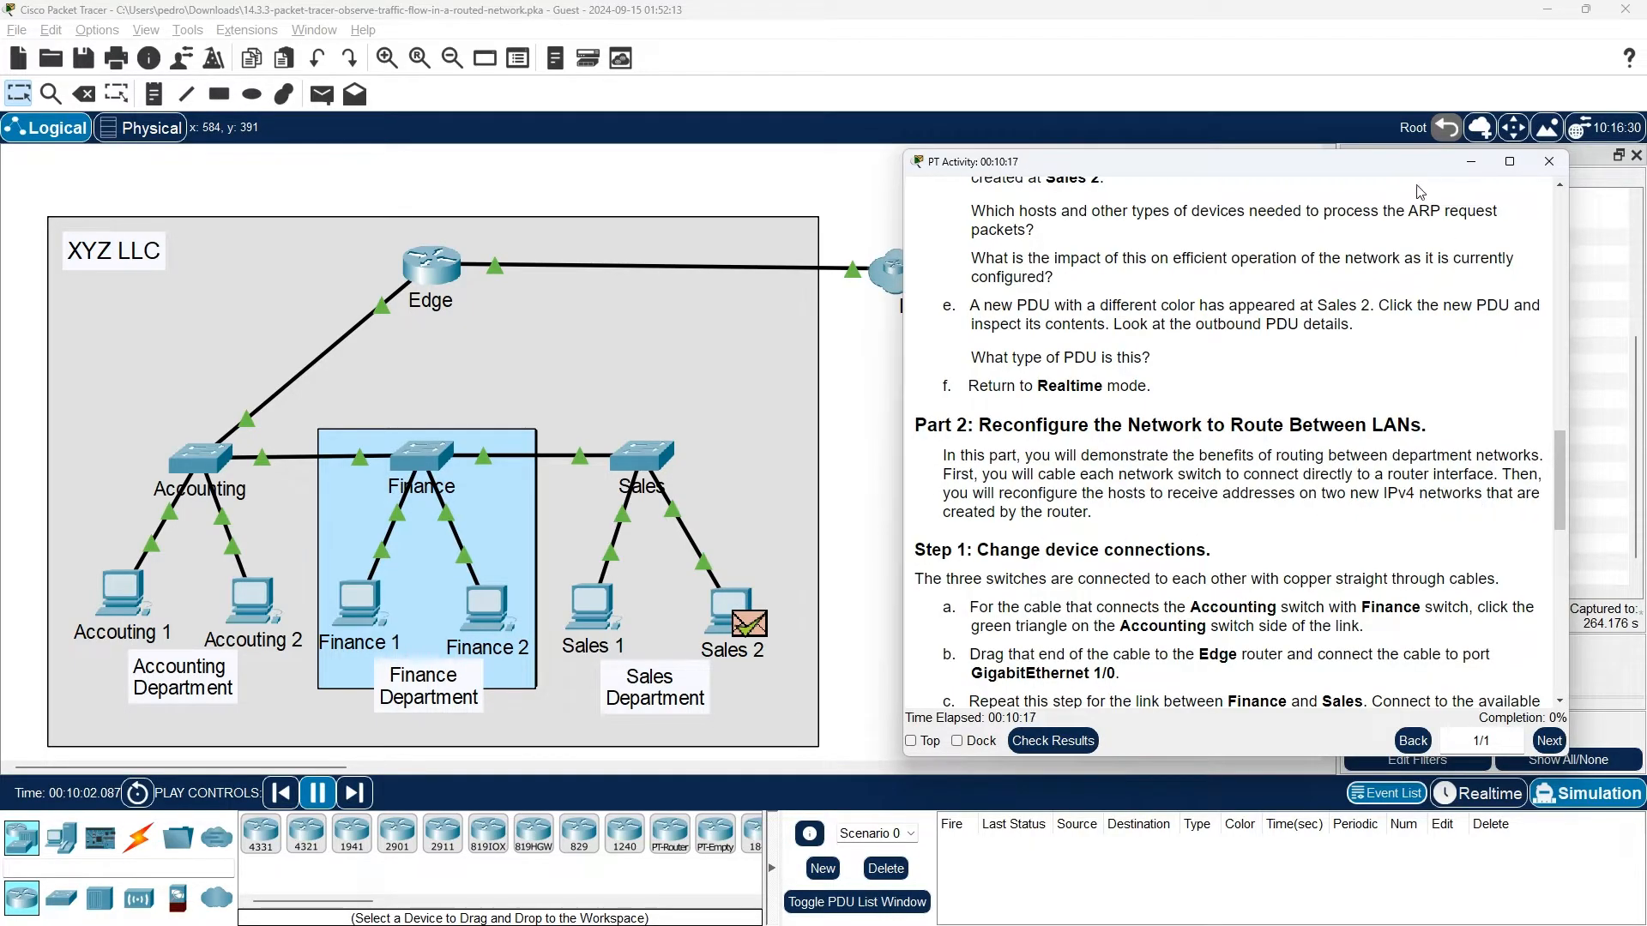
Step: Stop the running simulation and switch the network back to Realtime mode
left_click_drag(1388, 168, 1202, 81)
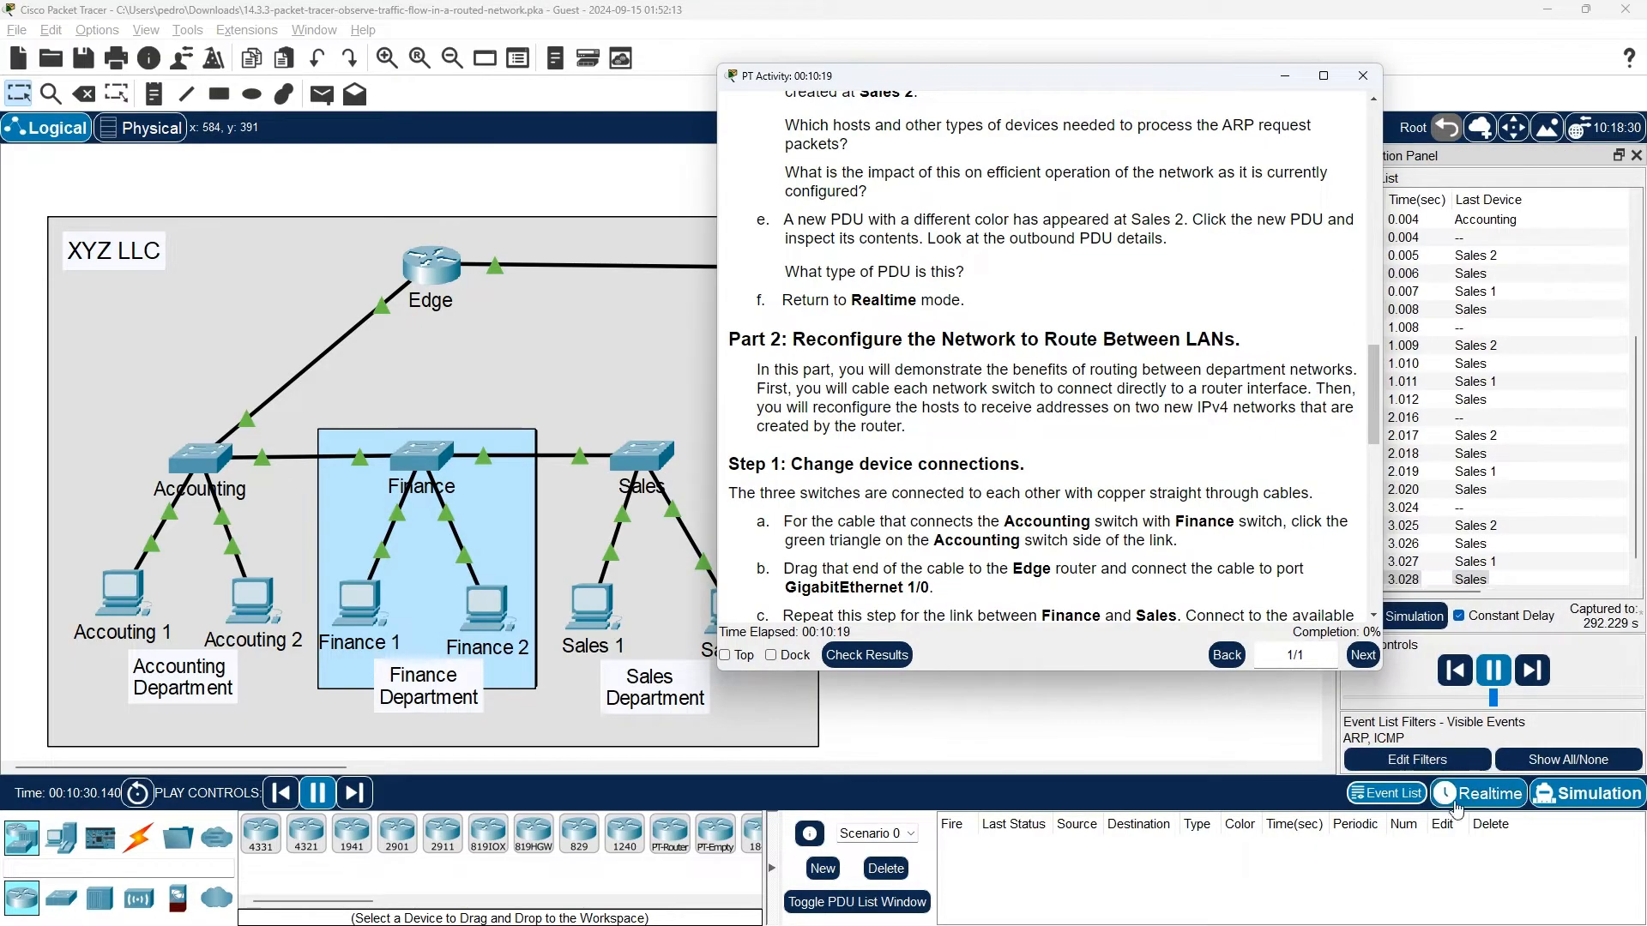
left_click(1495, 793)
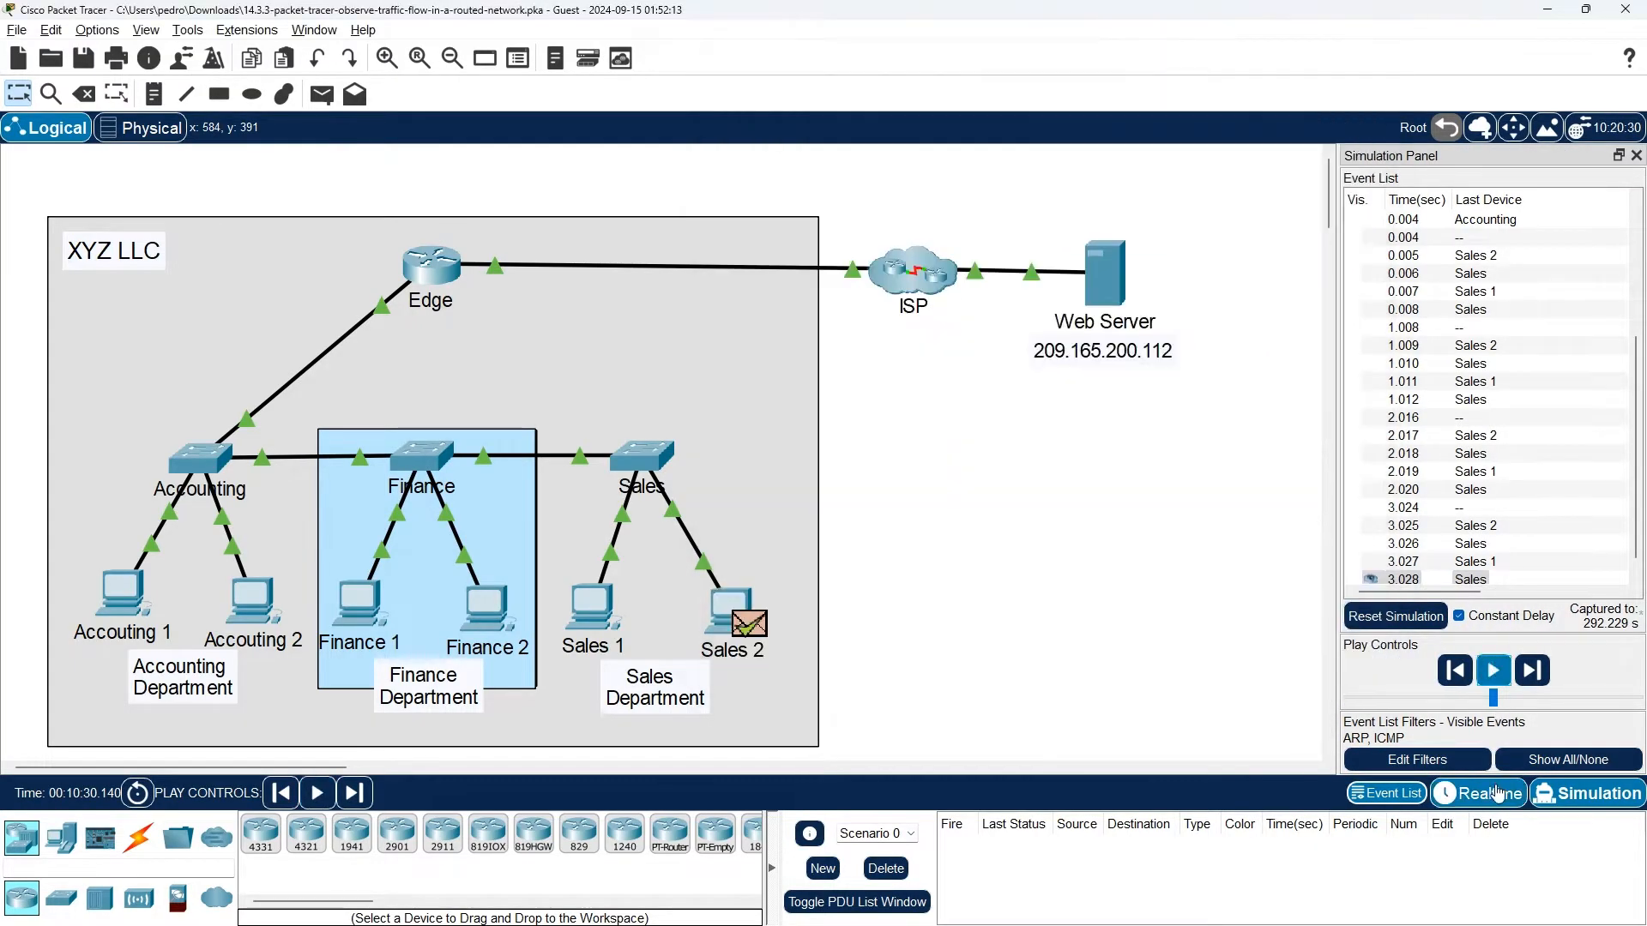
left_click(1495, 794)
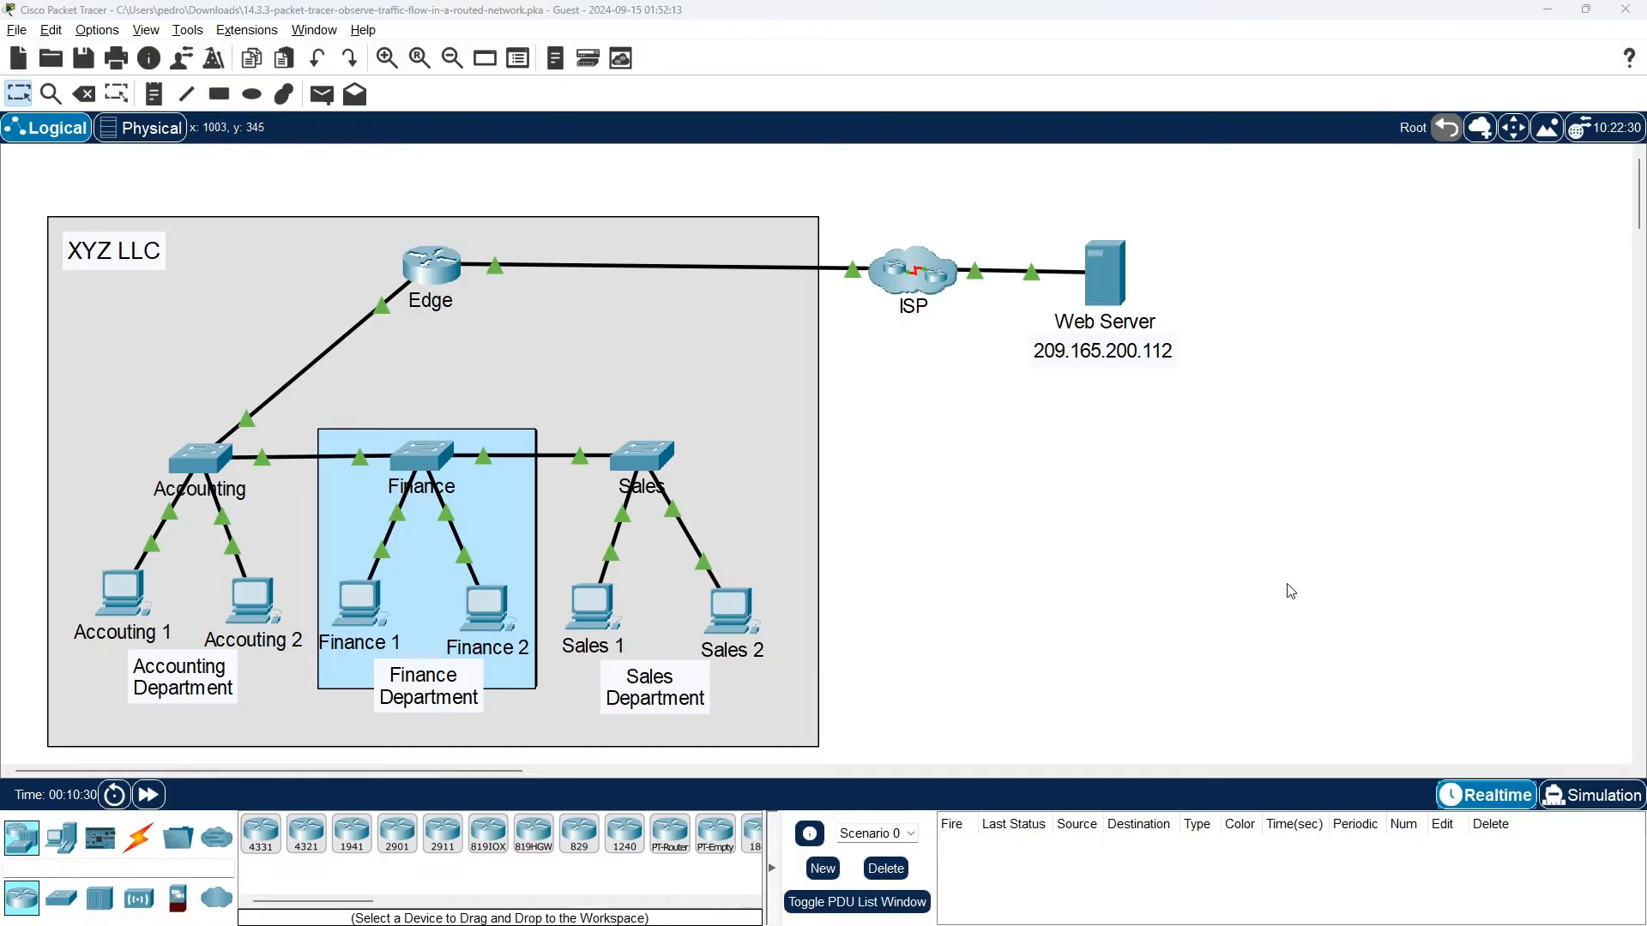
Step: Move the Accounting end of the Accounting–Finance switch cable to port GigabitEthernet1/0 on the Edge router
key("alt+Tab")
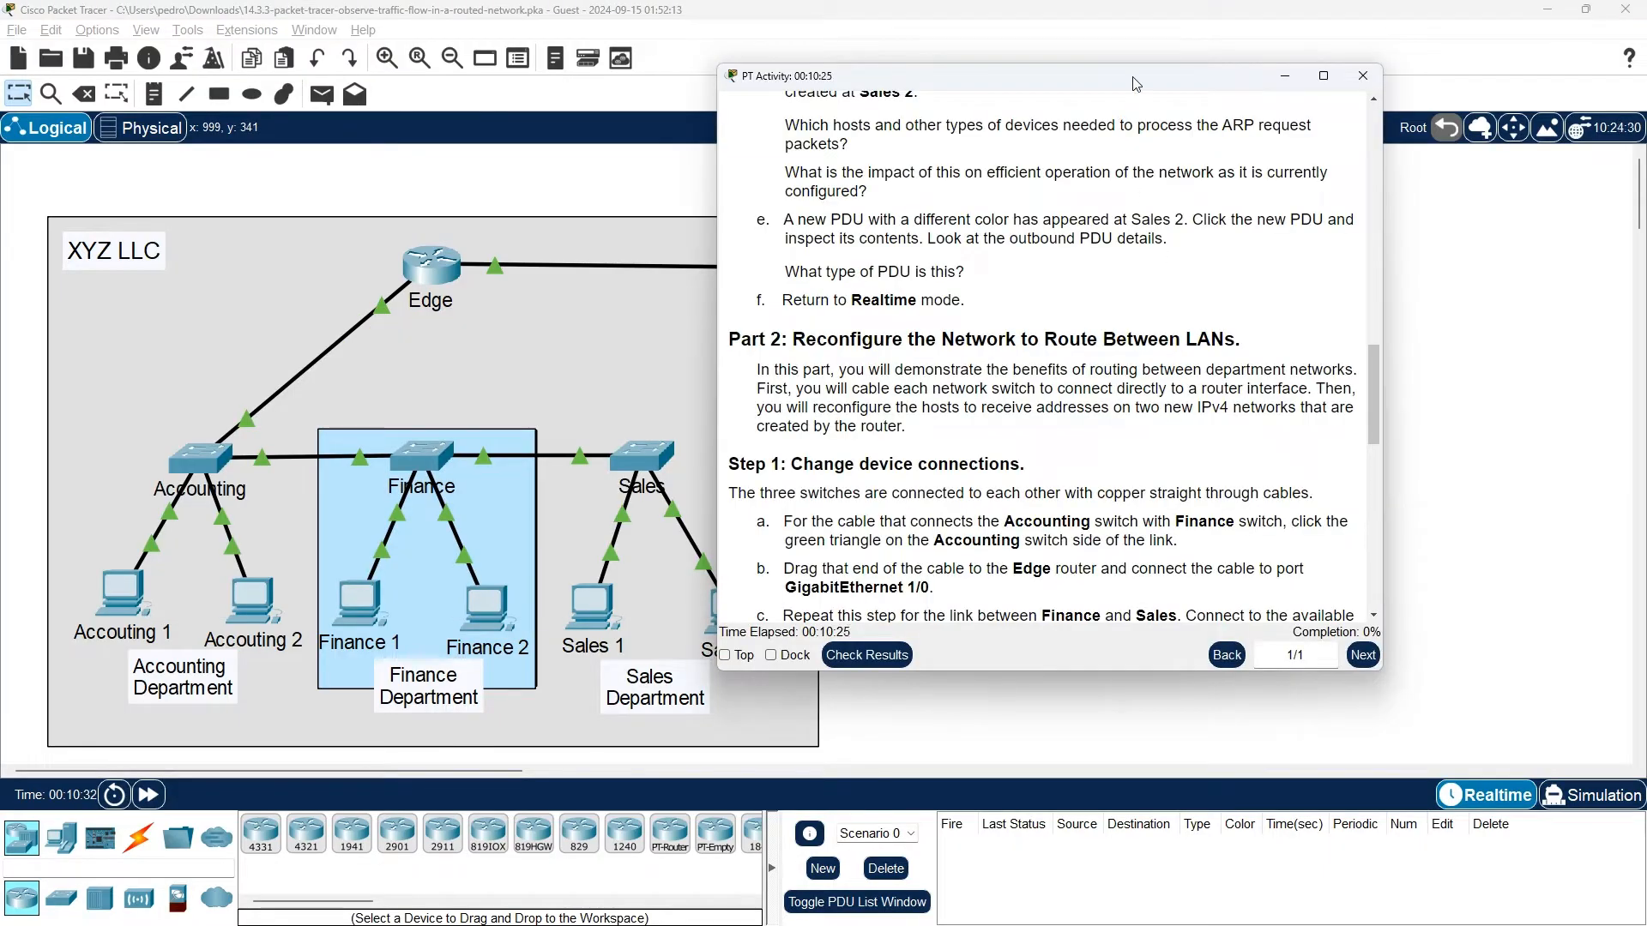
left_click_drag(1136, 83, 1328, 145)
scroll(1287, 448, "down", 1)
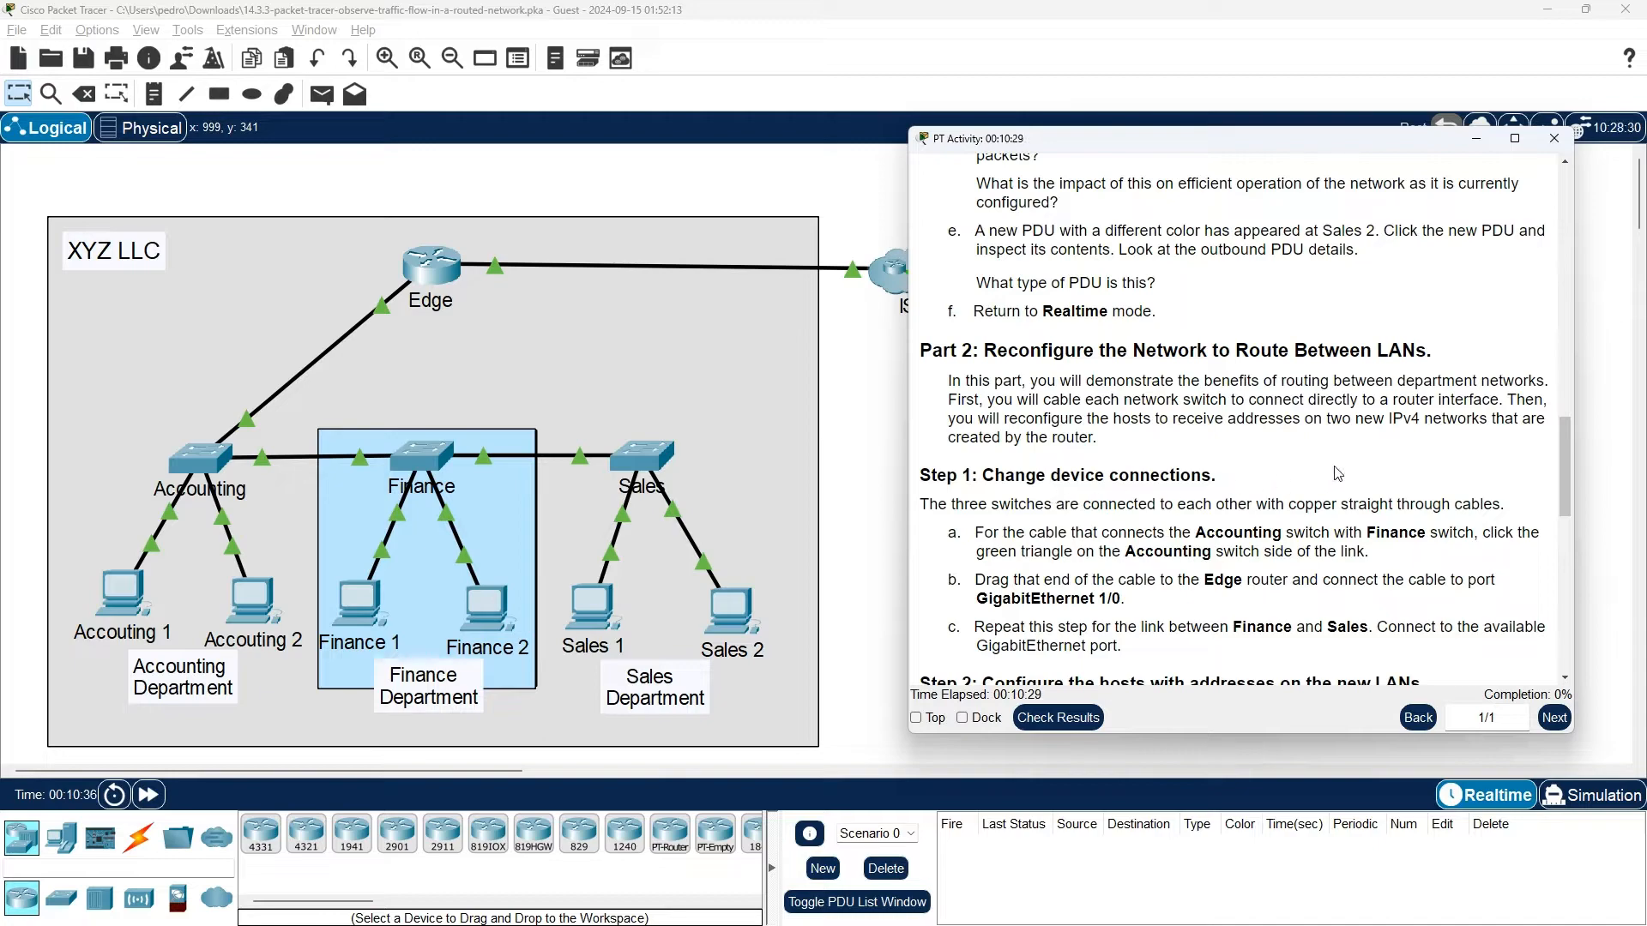
scroll(1338, 473, "down", 1)
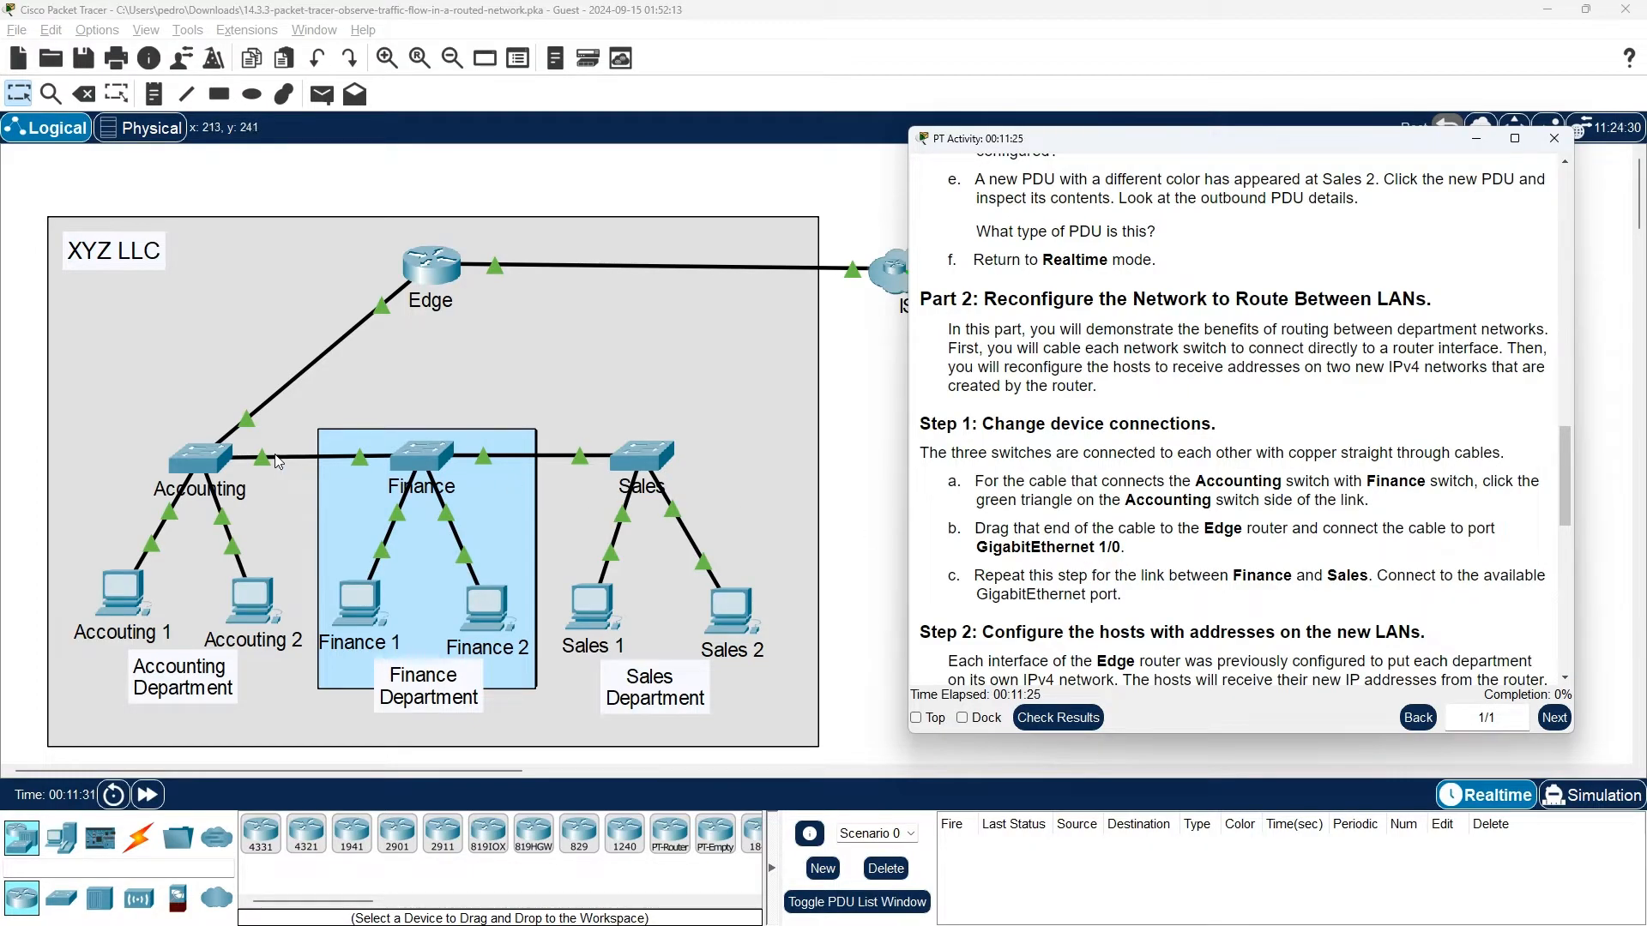
left_click_drag(264, 459, 431, 274)
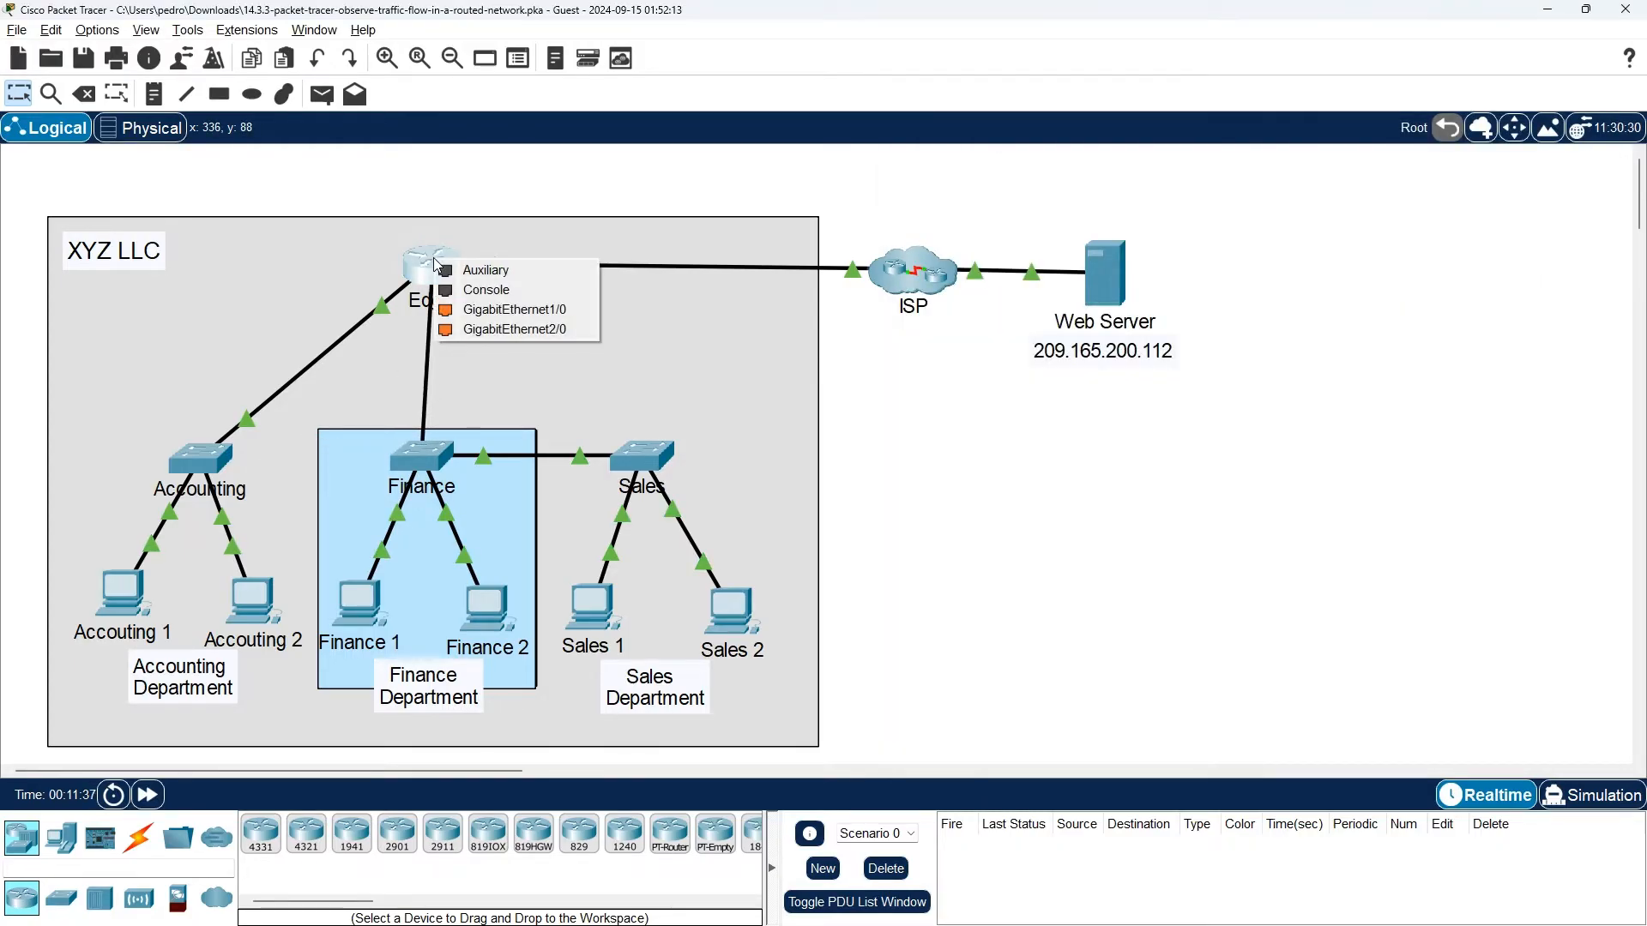
left_click(509, 311)
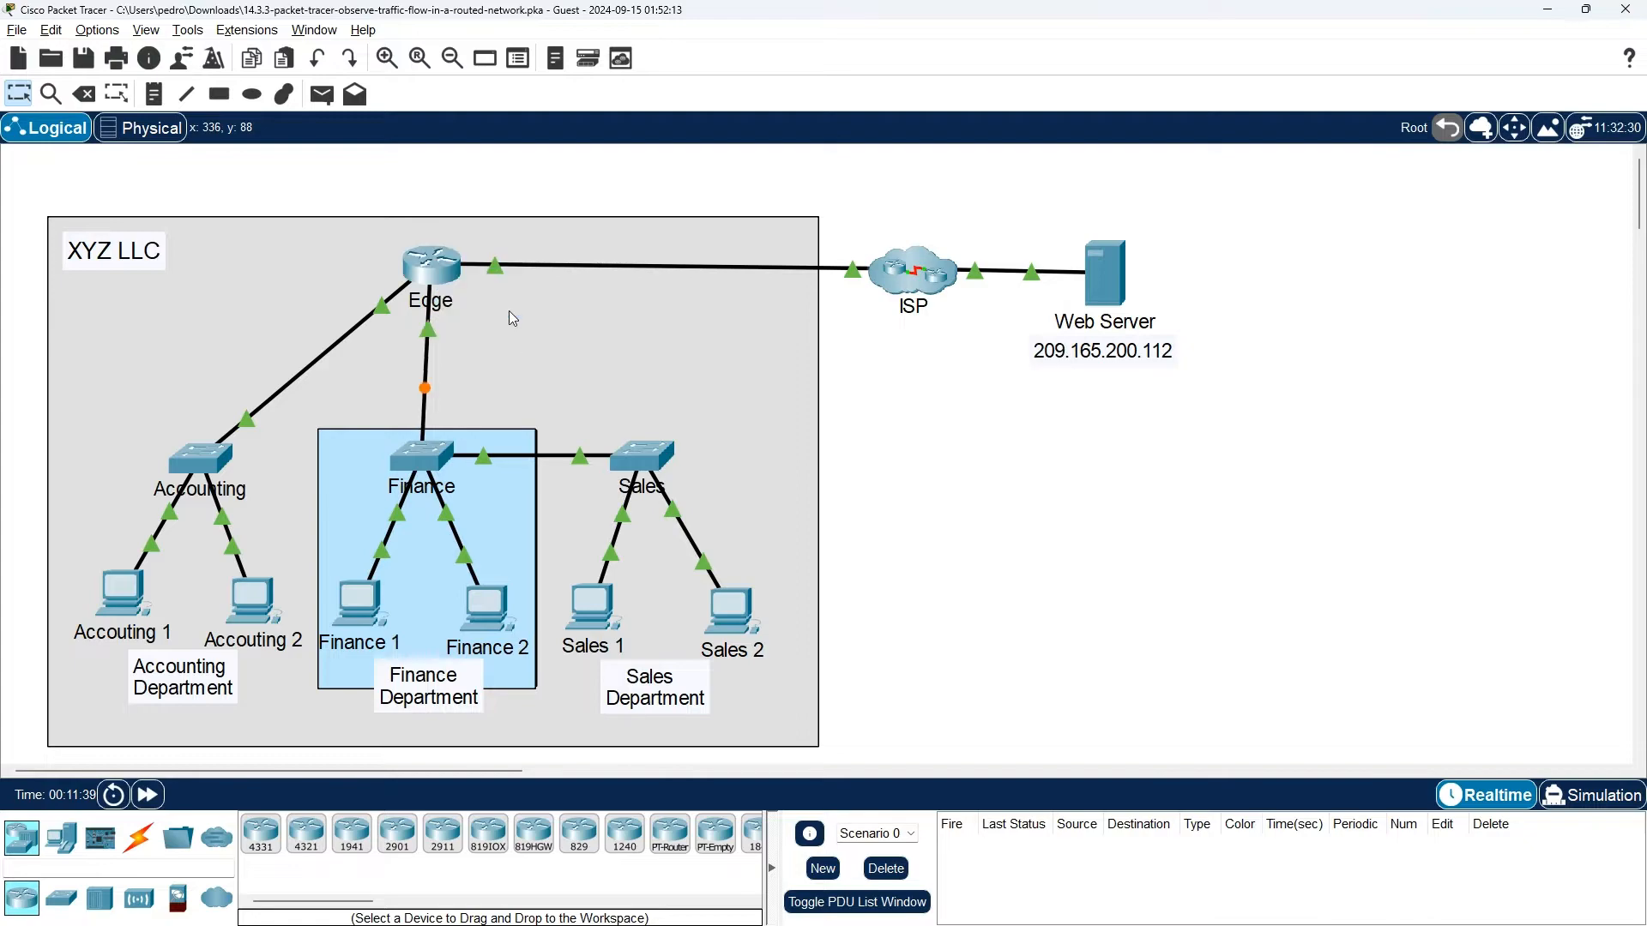
Step: Move the Finance end of the Finance–Sales switch cable to port GigabitEthernet2/0 on the Edge router
key("alt+Tab")
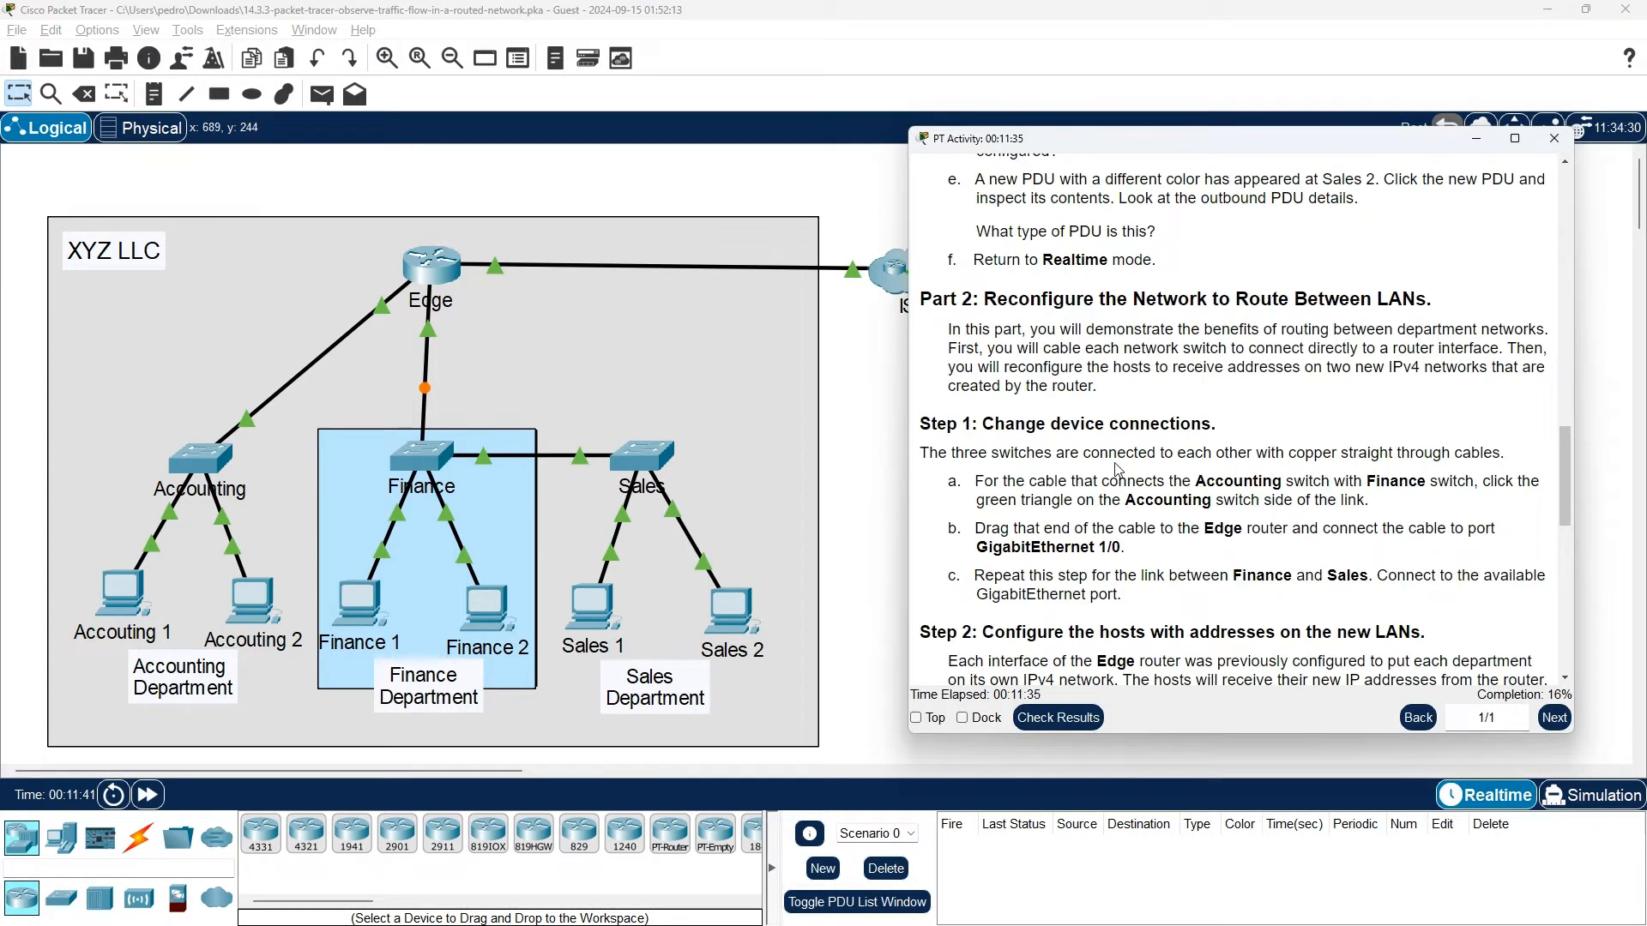
scroll(1164, 489, "down", 1)
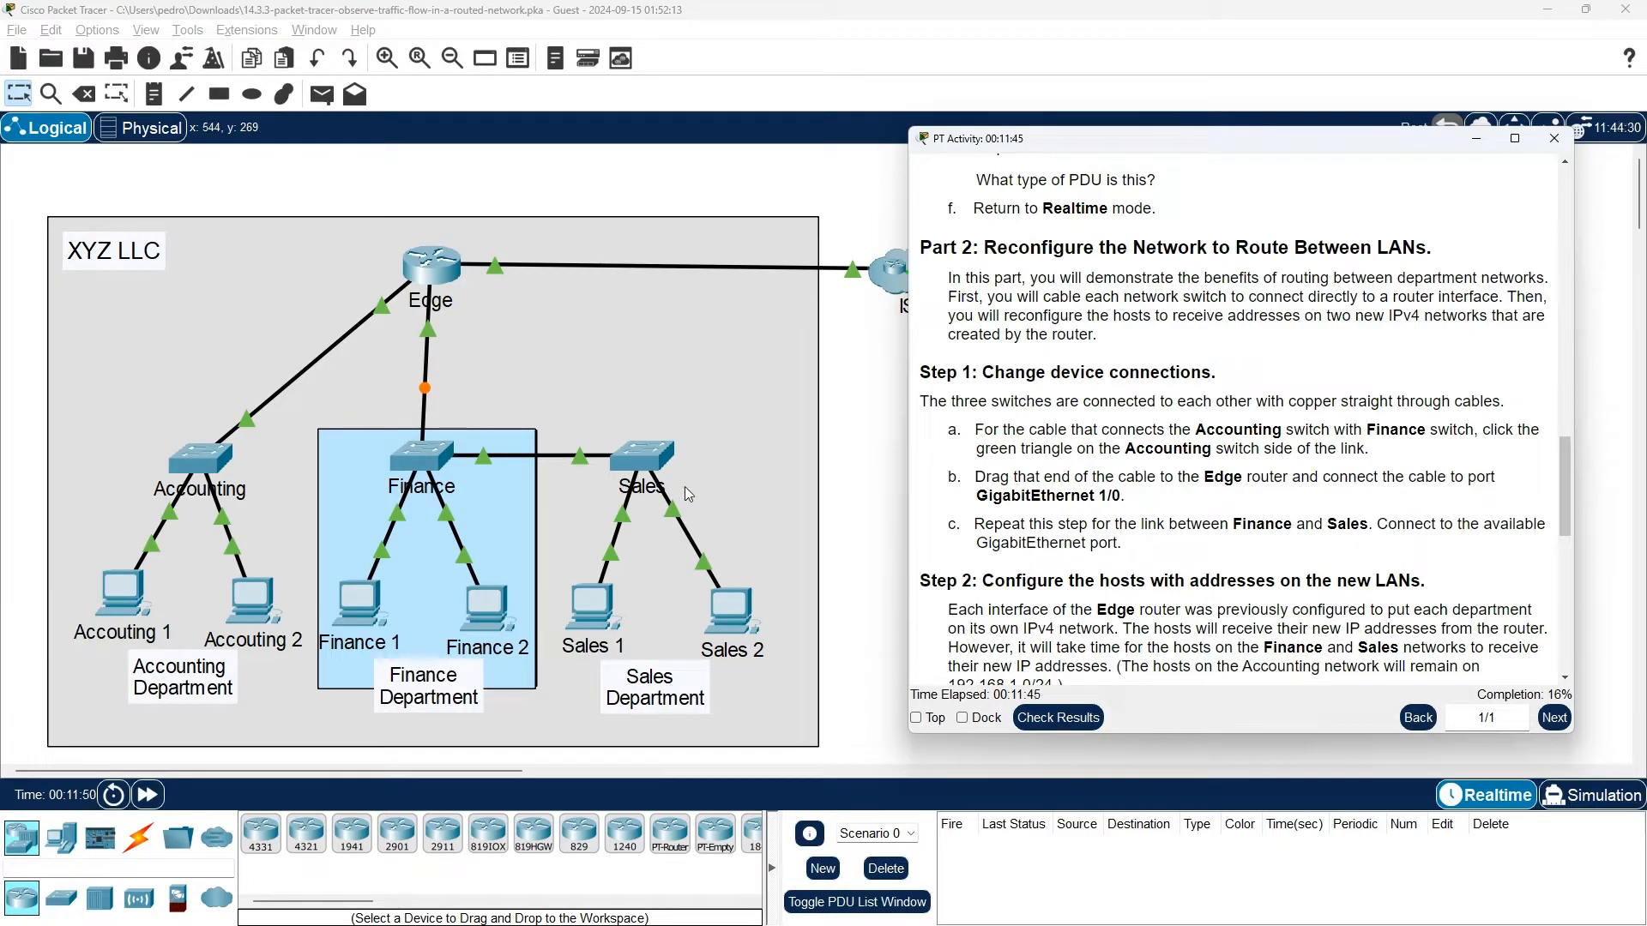
left_click_drag(483, 457, 461, 349)
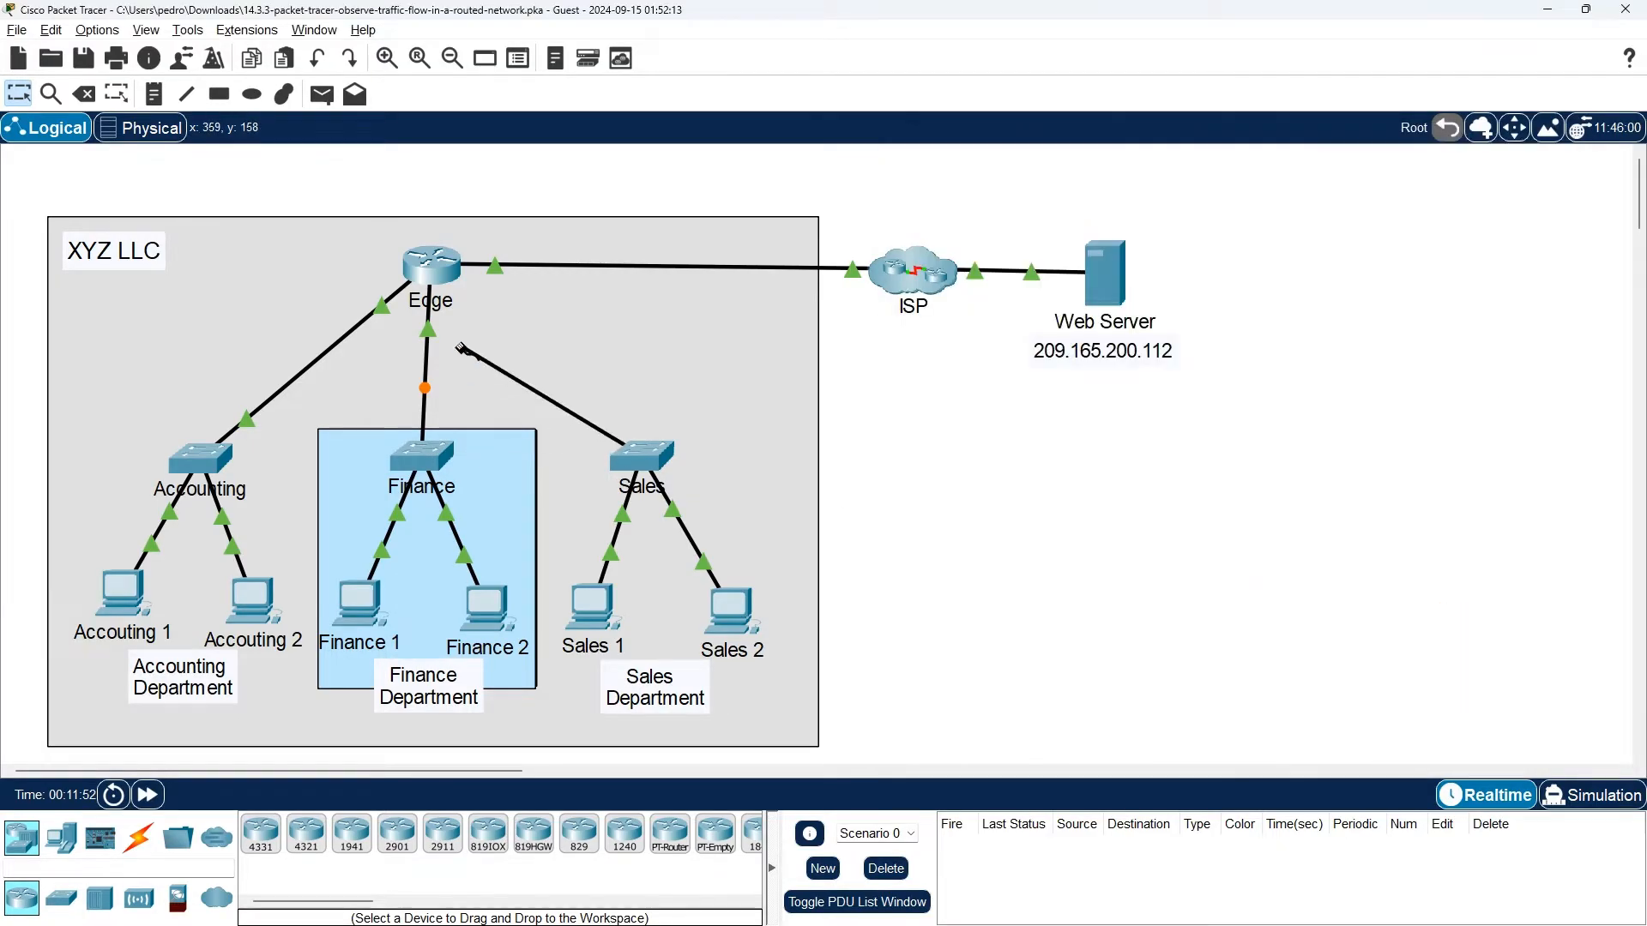
left_click(442, 264)
left_click(512, 320)
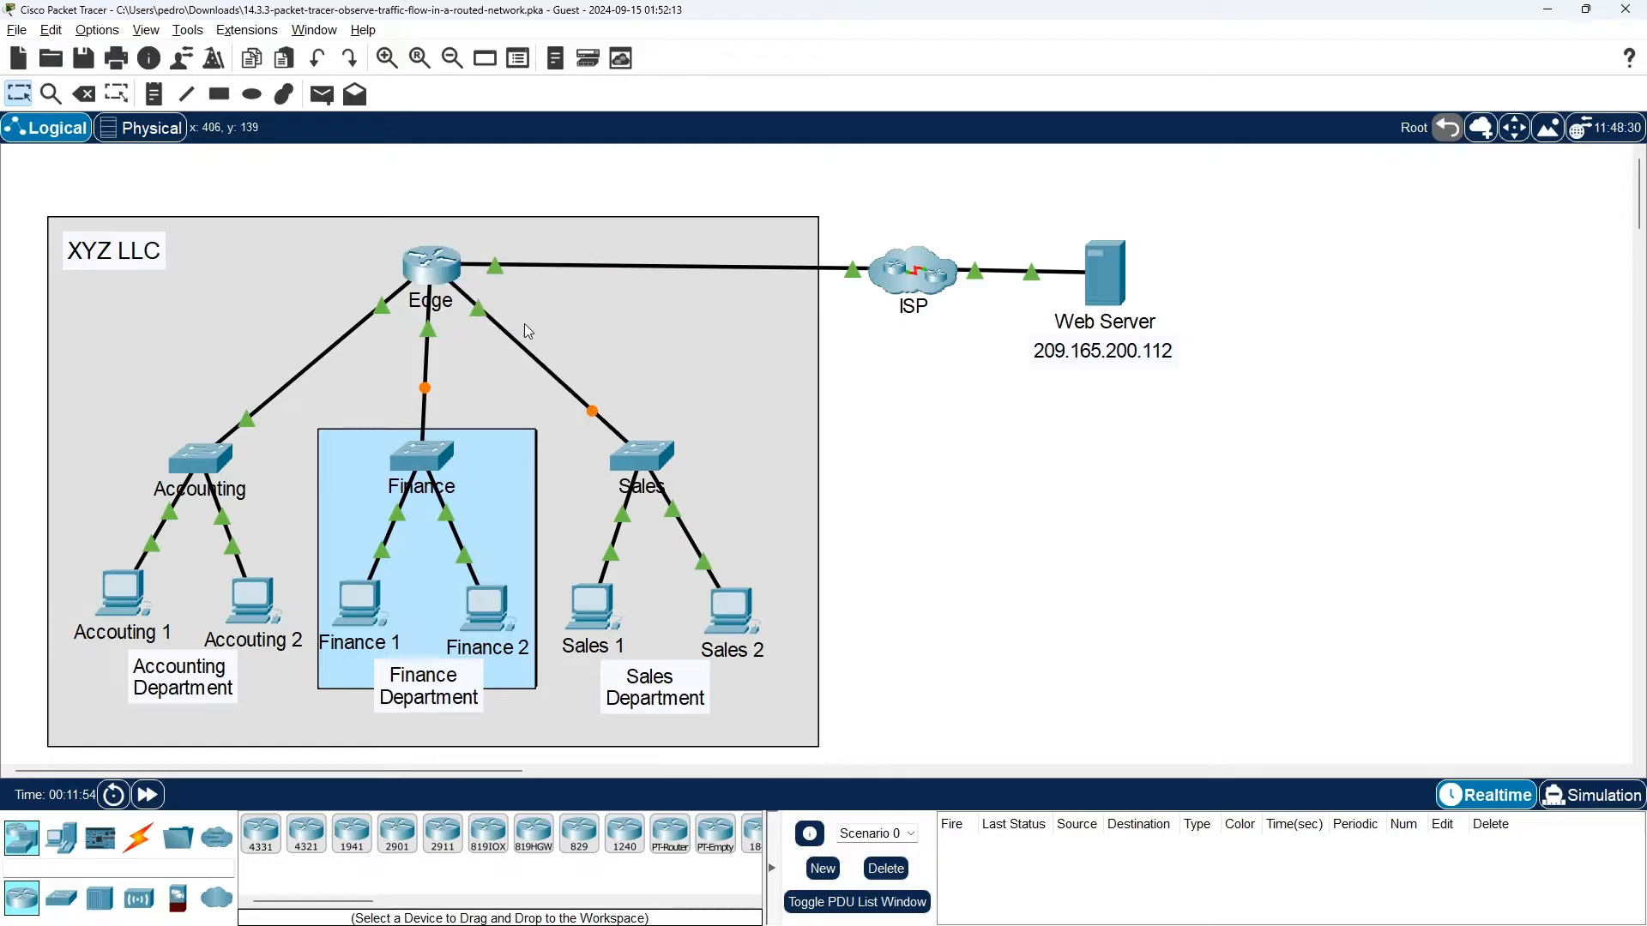
Step: Read the Part 2, Step 2 instructions on renewing the IP addresses of the Finance and Sales hosts
key("alt+Tab")
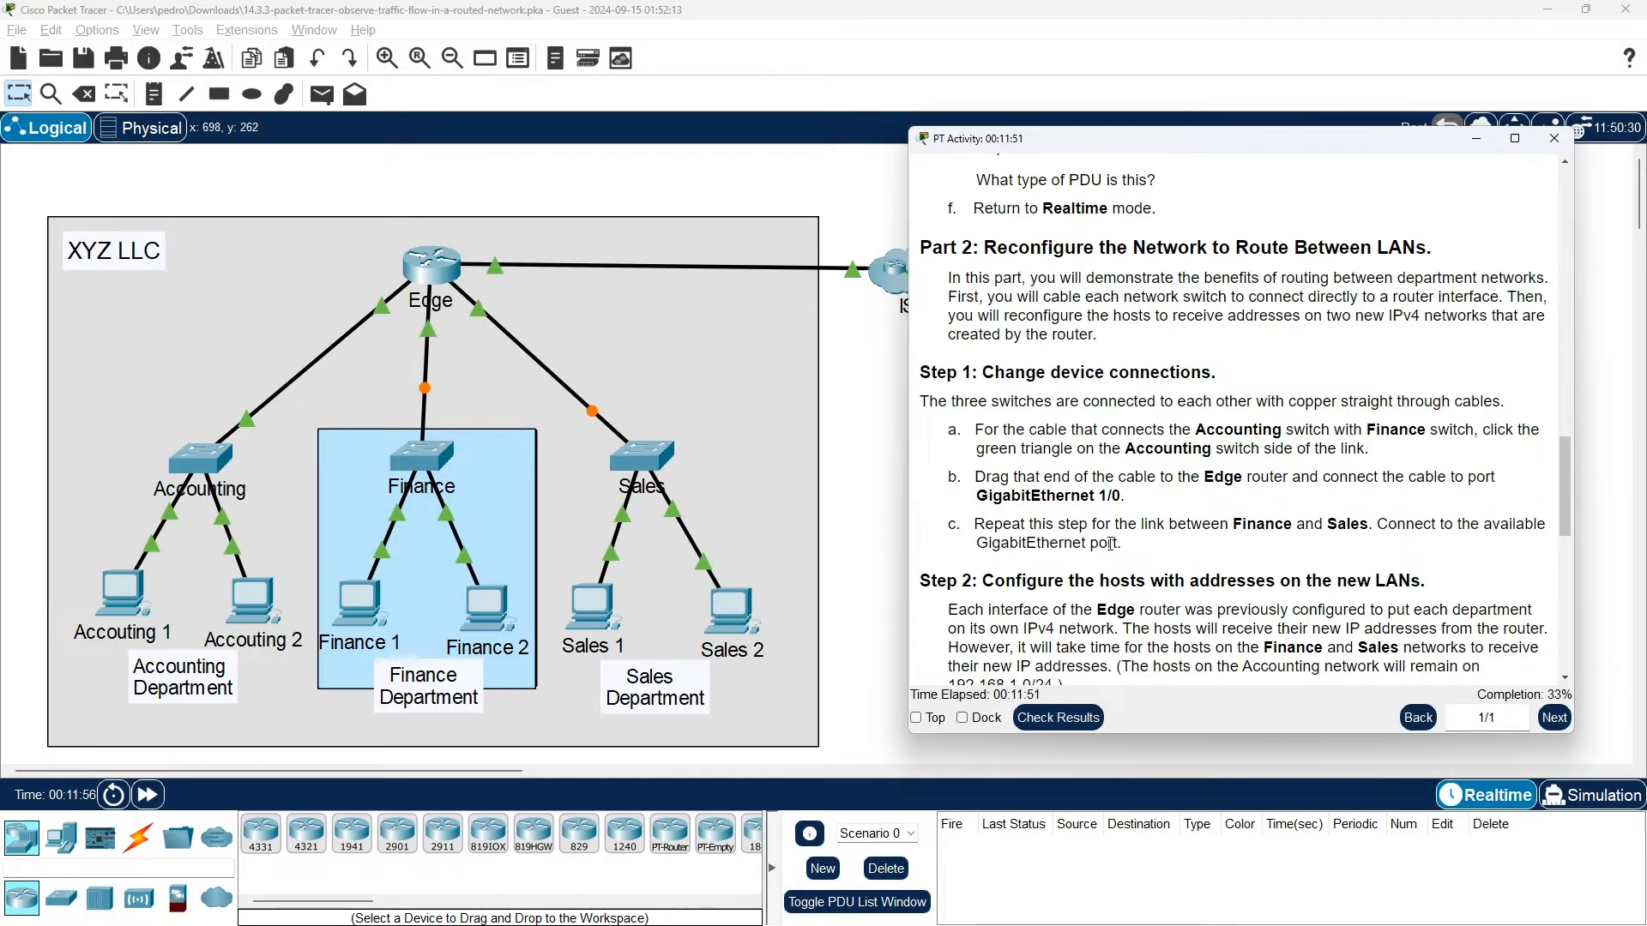
scroll(1082, 537, "down", 3)
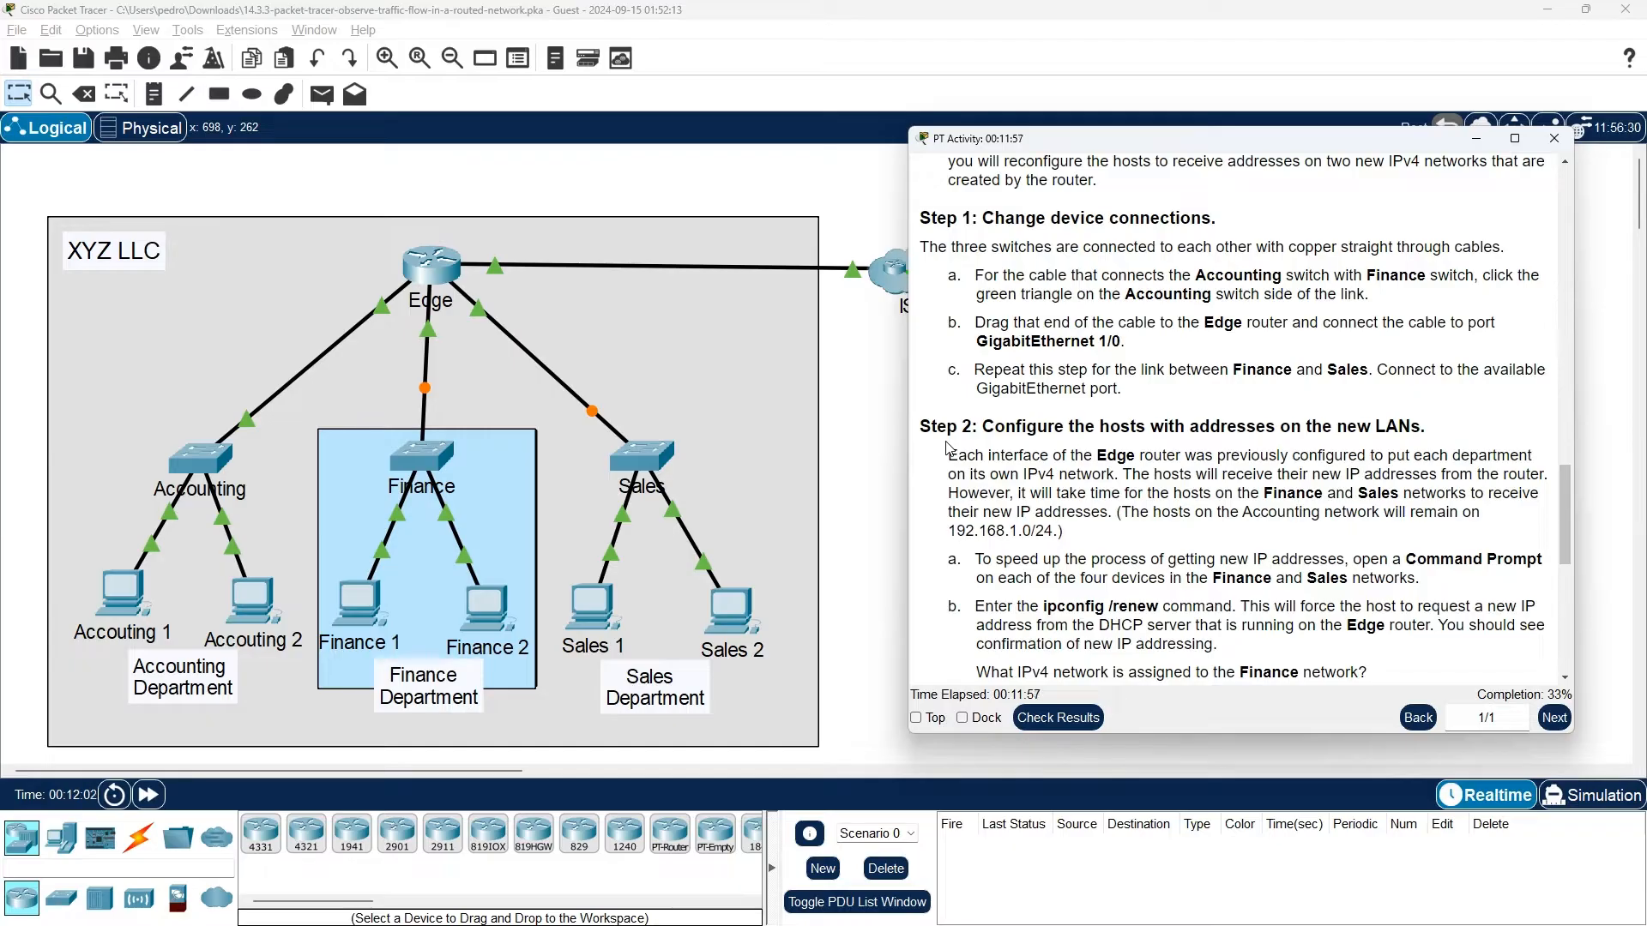
scroll(947, 447, "down", 2)
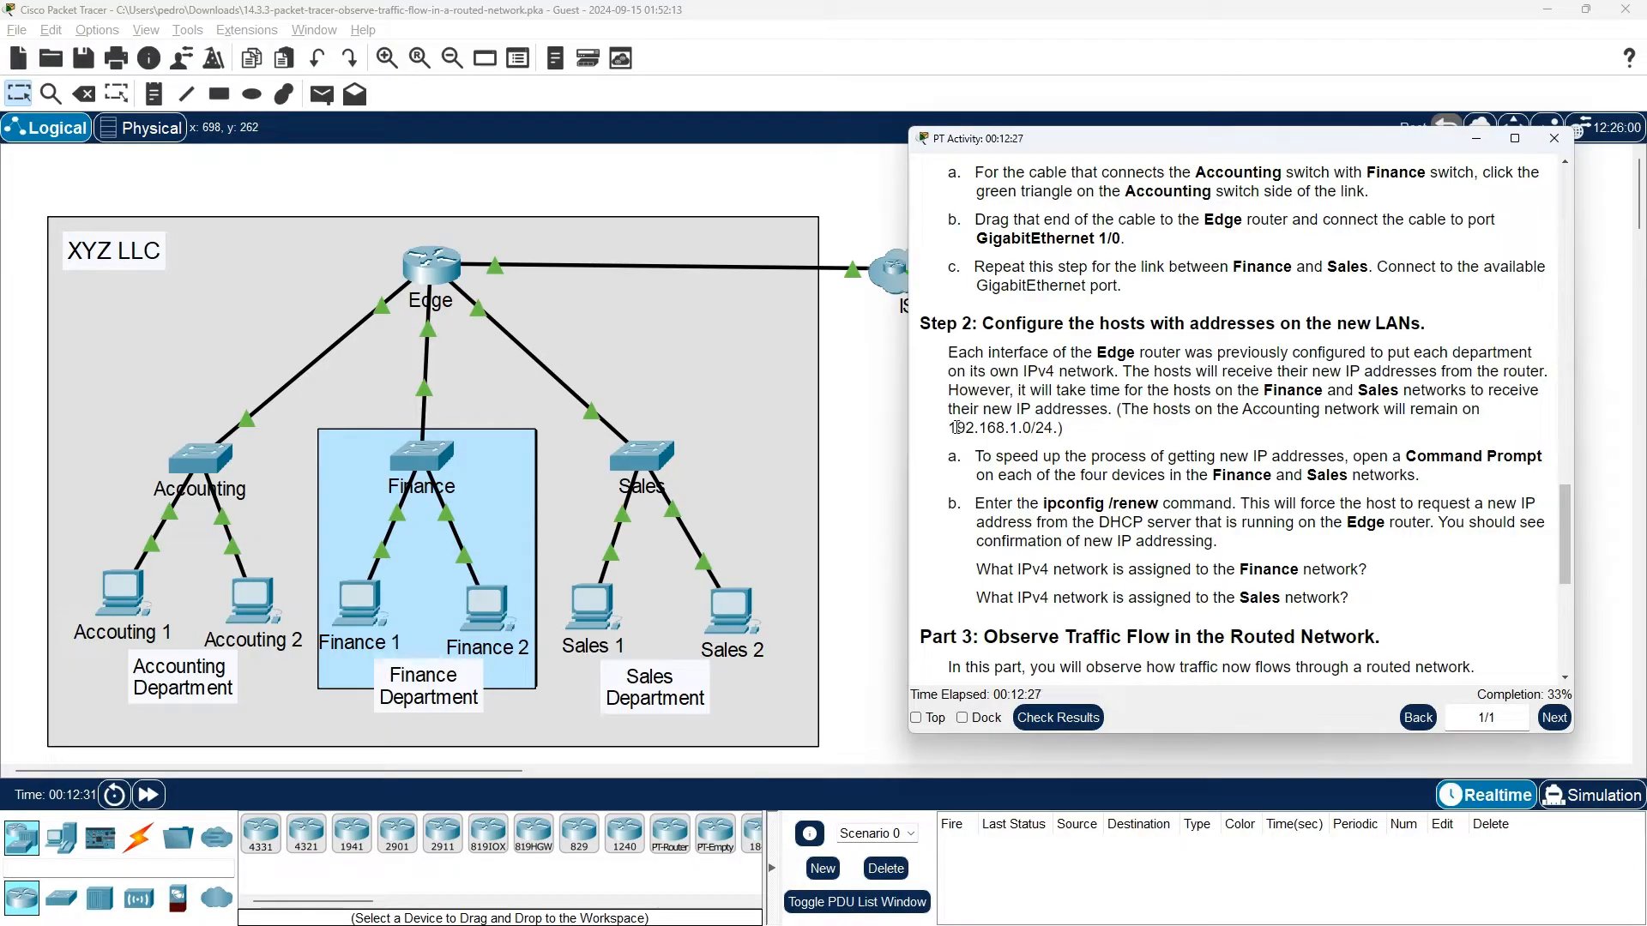
left_click_drag(955, 428, 1060, 427)
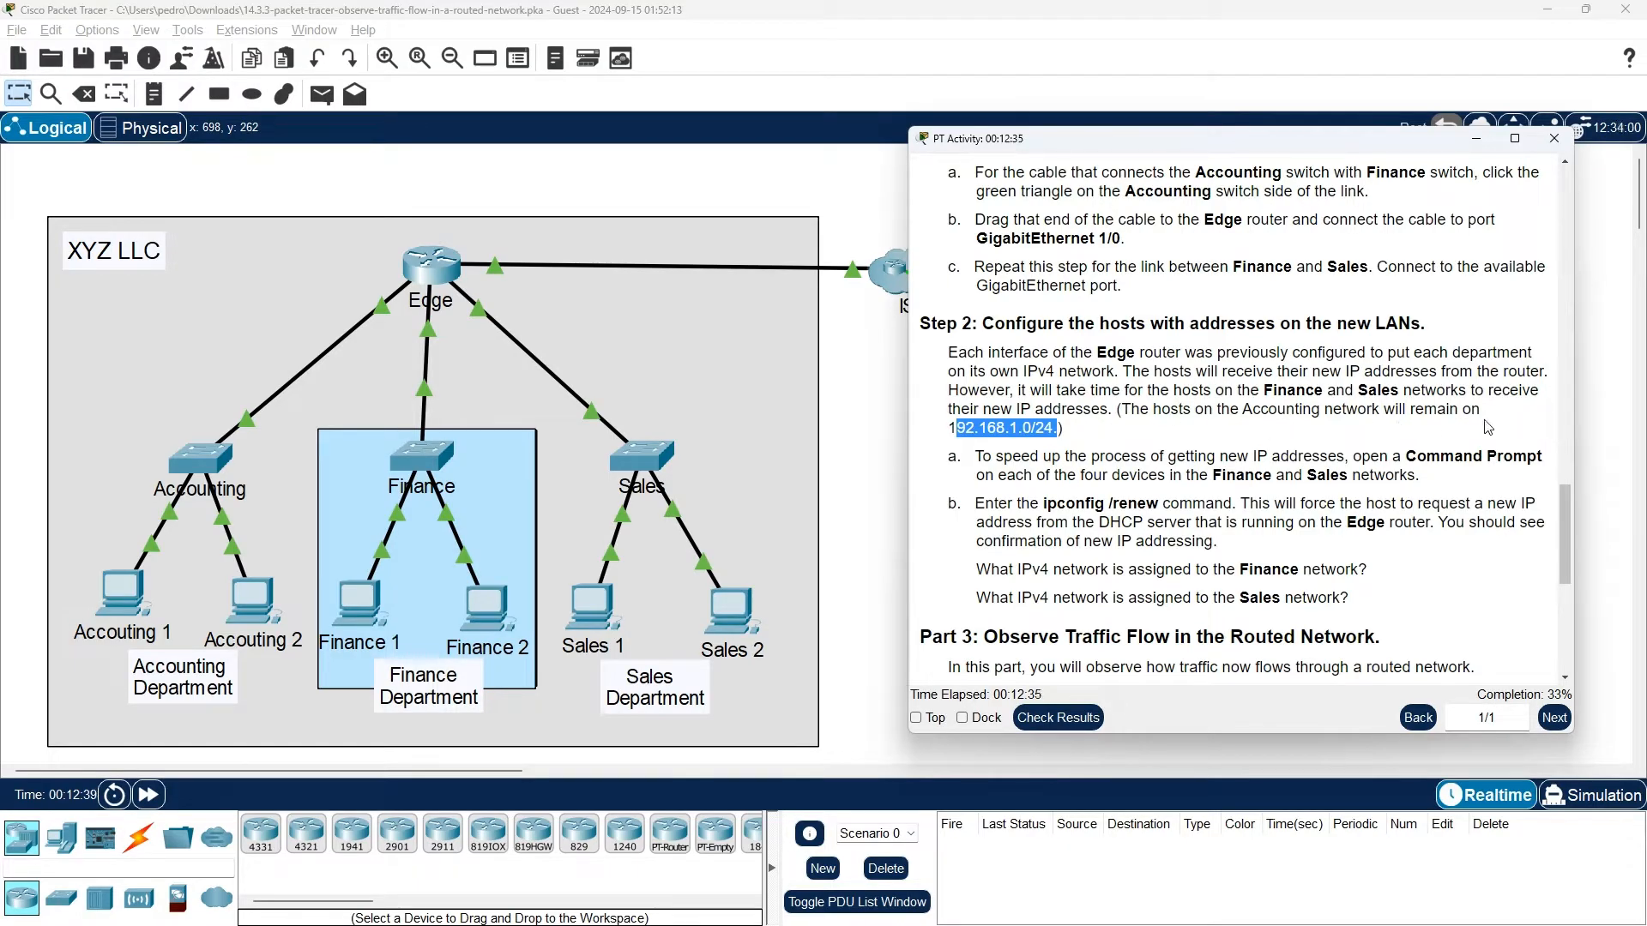
left_click(1067, 444)
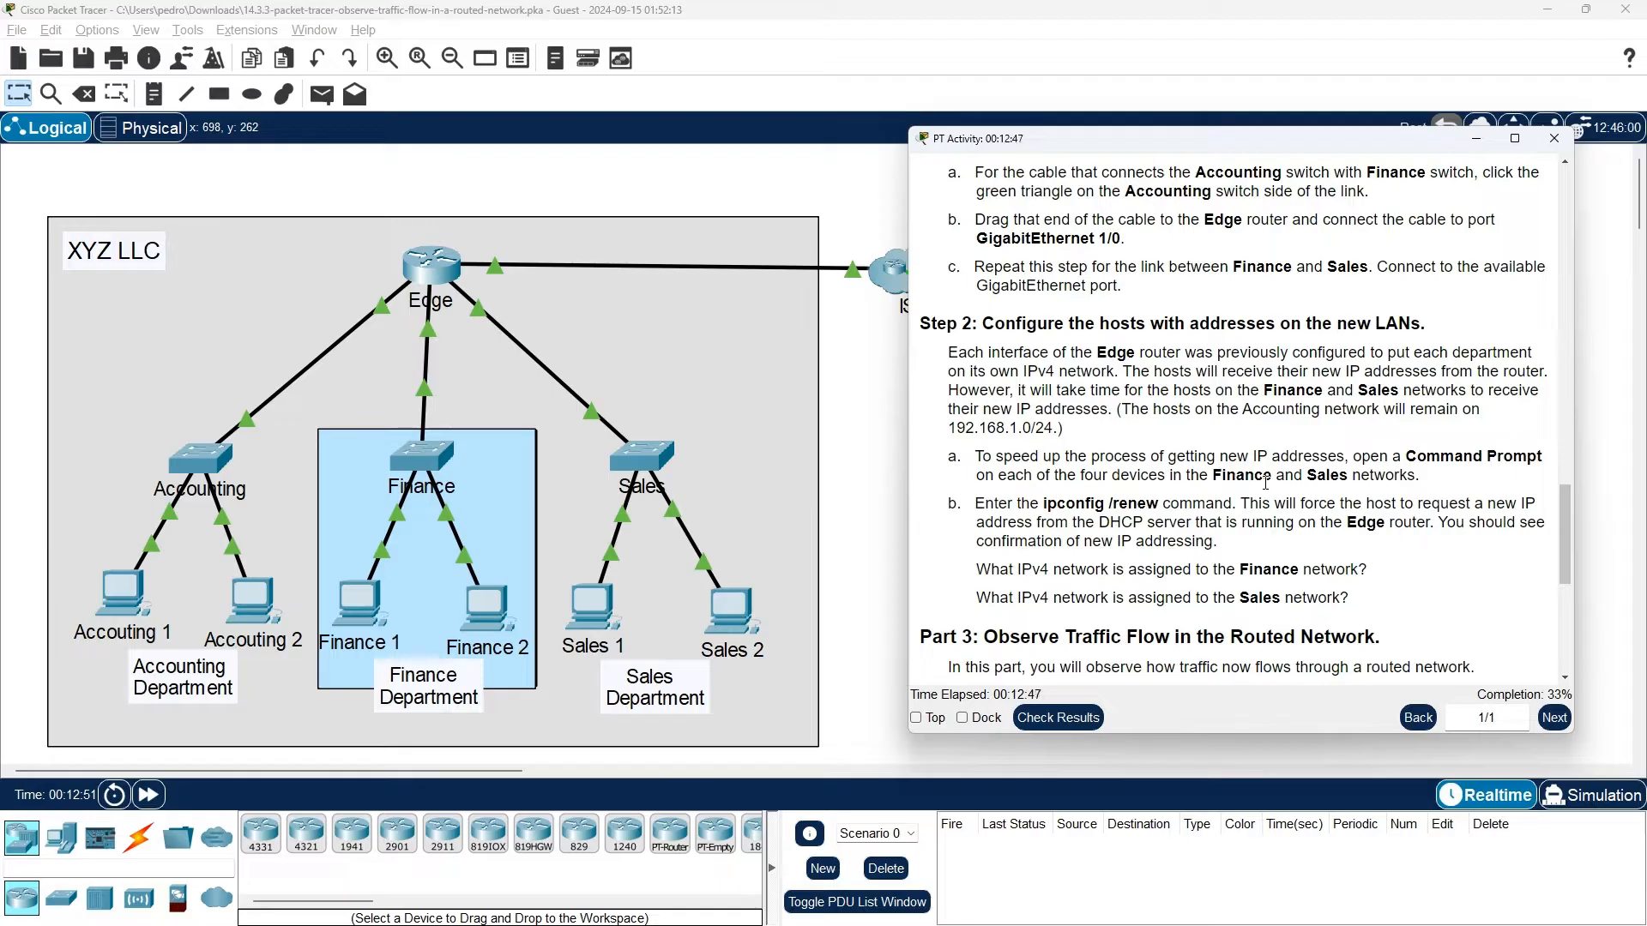
scroll(1436, 489, "down", 2)
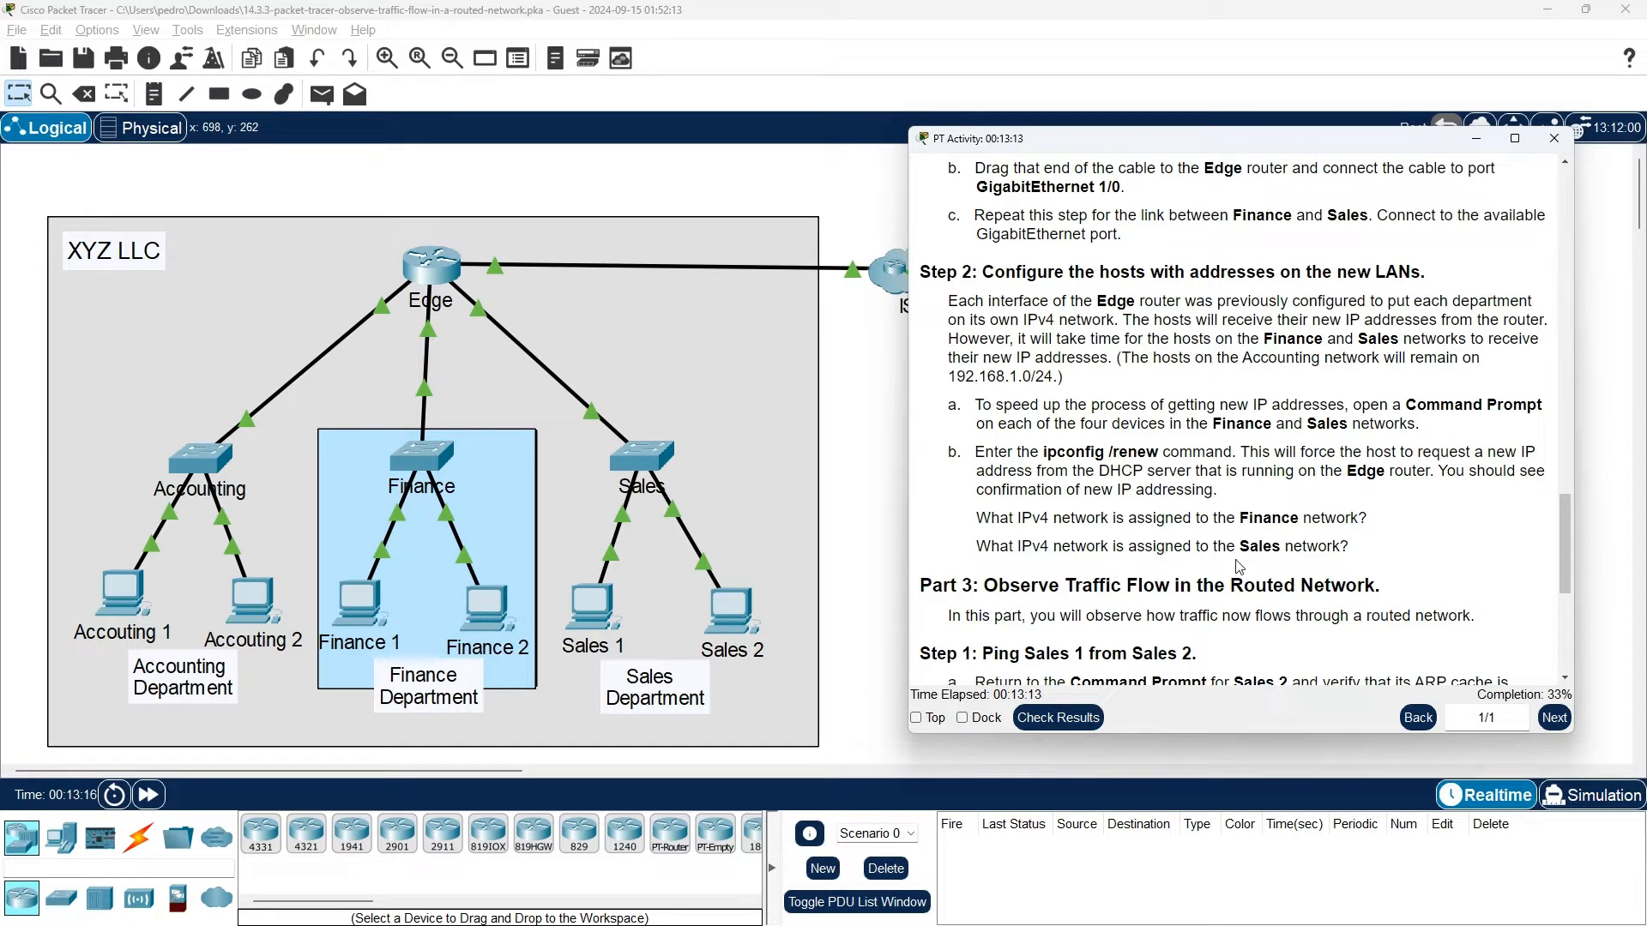
Step: Open the Command Prompt on host Finance 1 and place its window beside the activity instructions
left_click(352, 602)
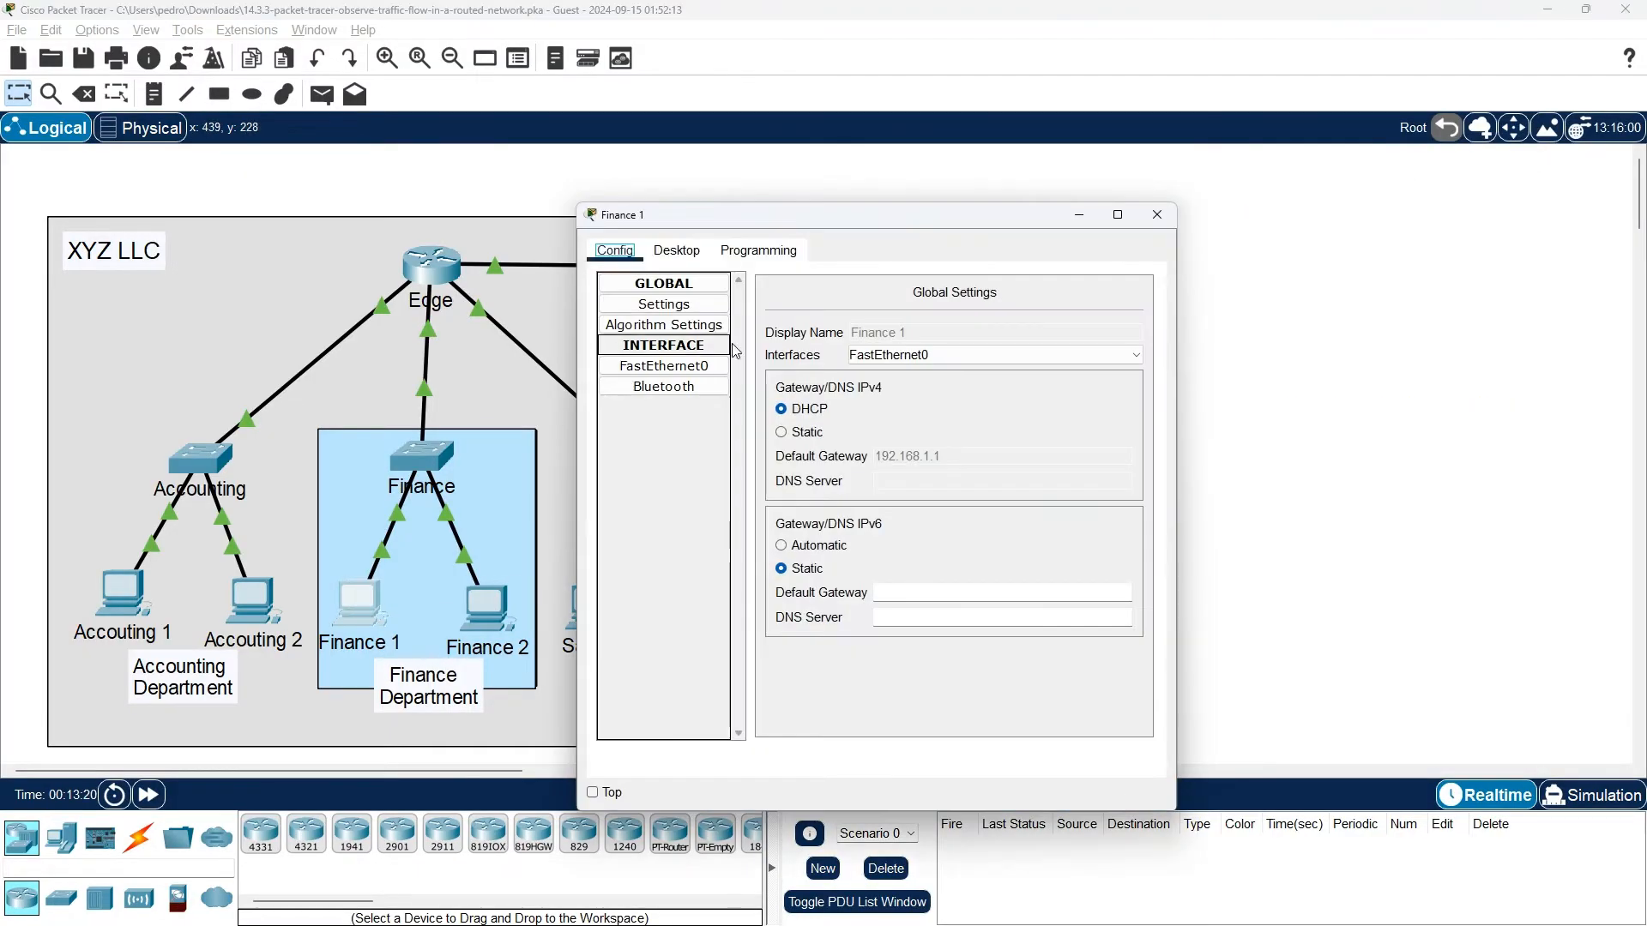
left_click(677, 250)
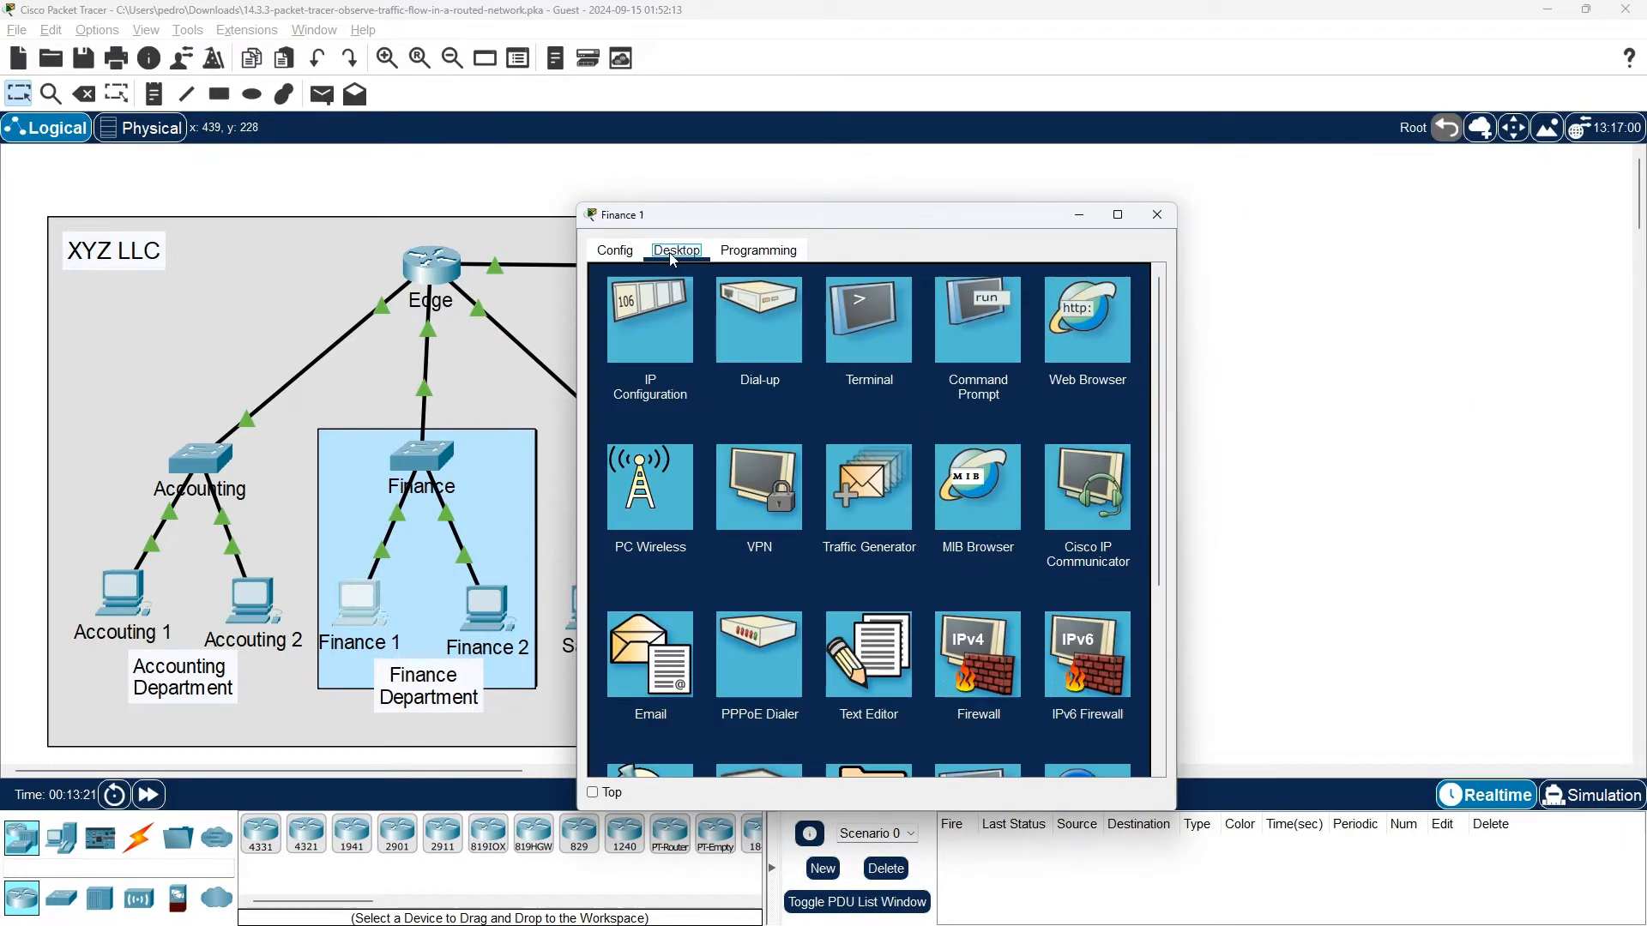
left_click(965, 326)
left_click_drag(914, 218, 656, 194)
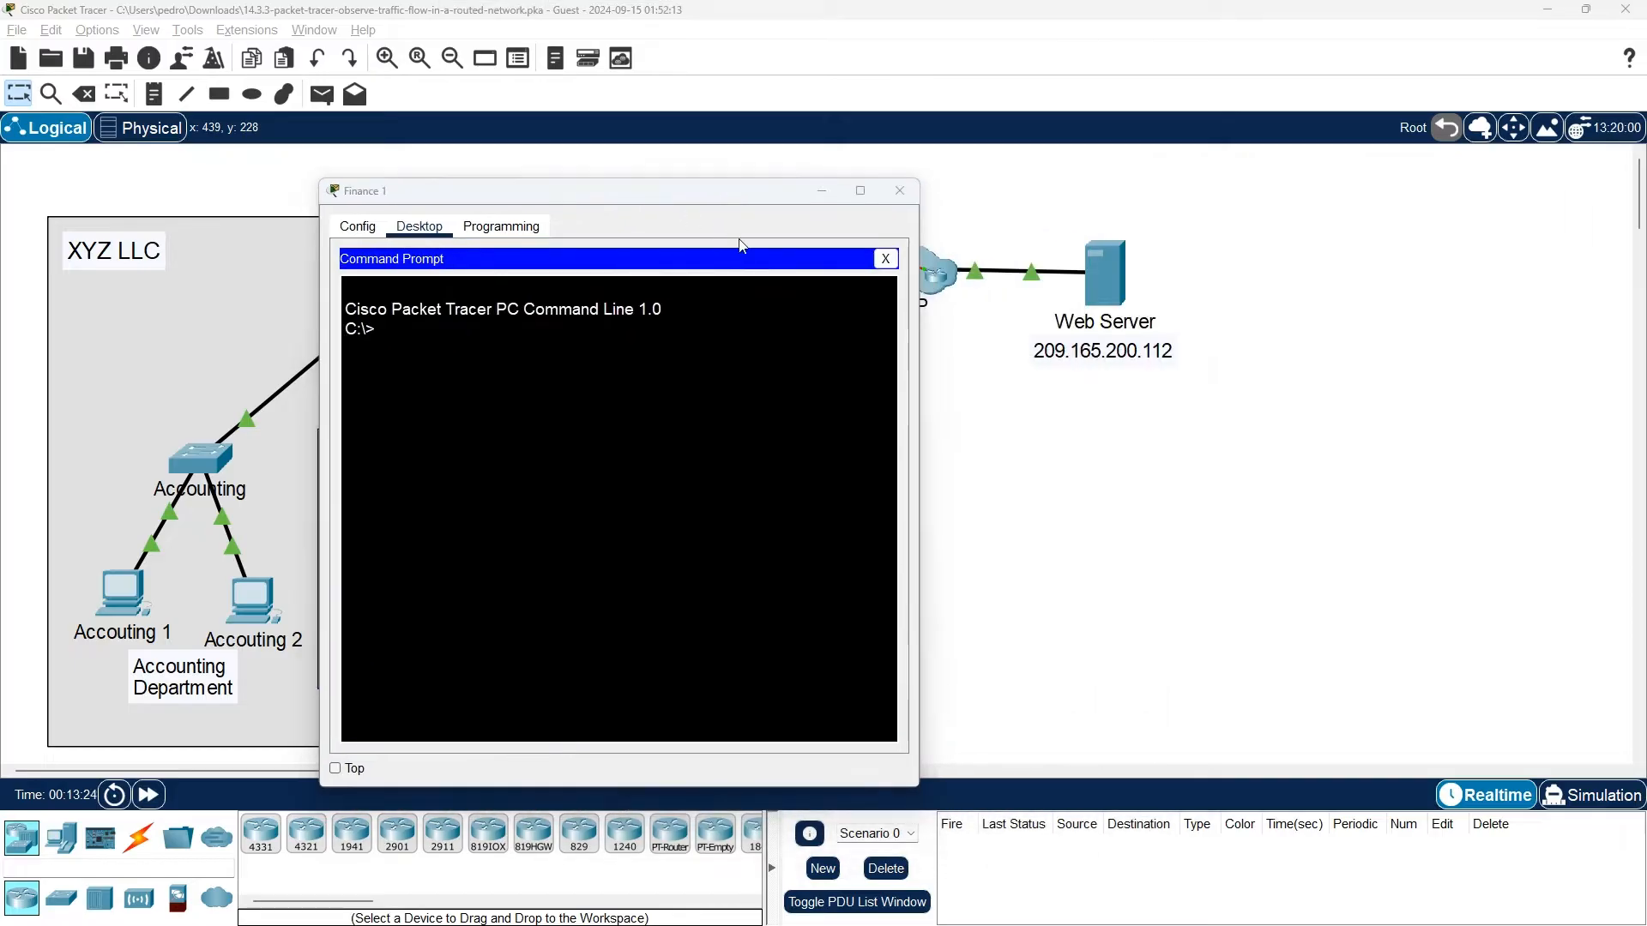
key("alt+Tab")
key("alt+Tab")
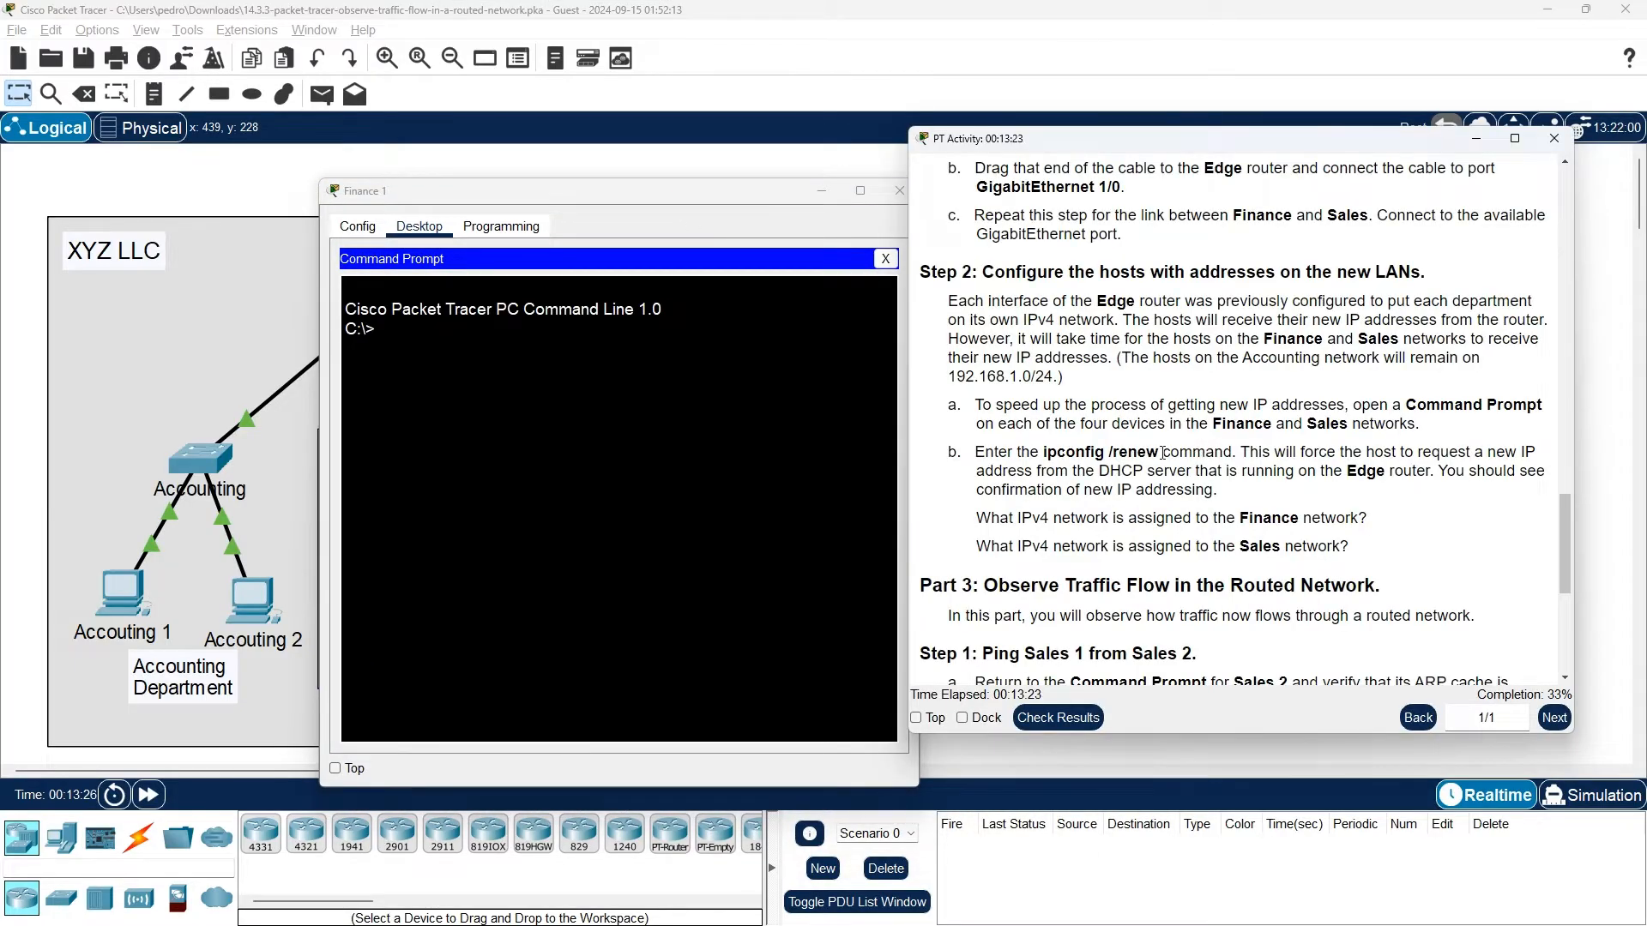
Step: Run ipconfig /renew in the Finance 1 Command Prompt to request a new IP address
left_click(669, 486)
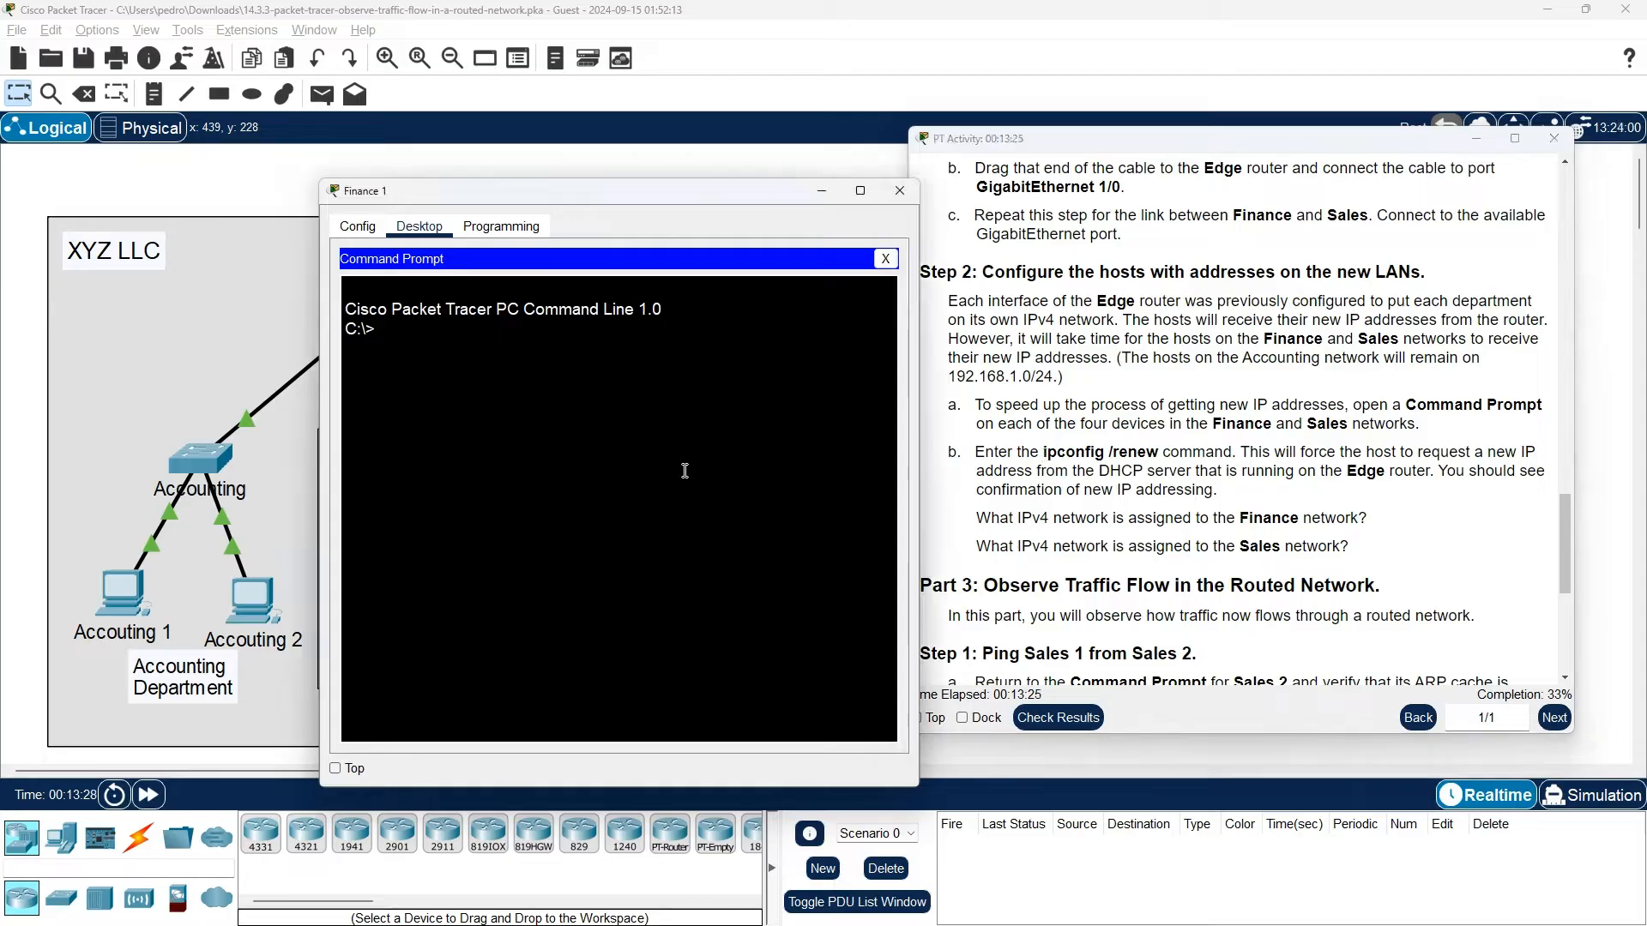
type("d")
type("pconfig /")
left_click_drag(1044, 455, 1159, 454)
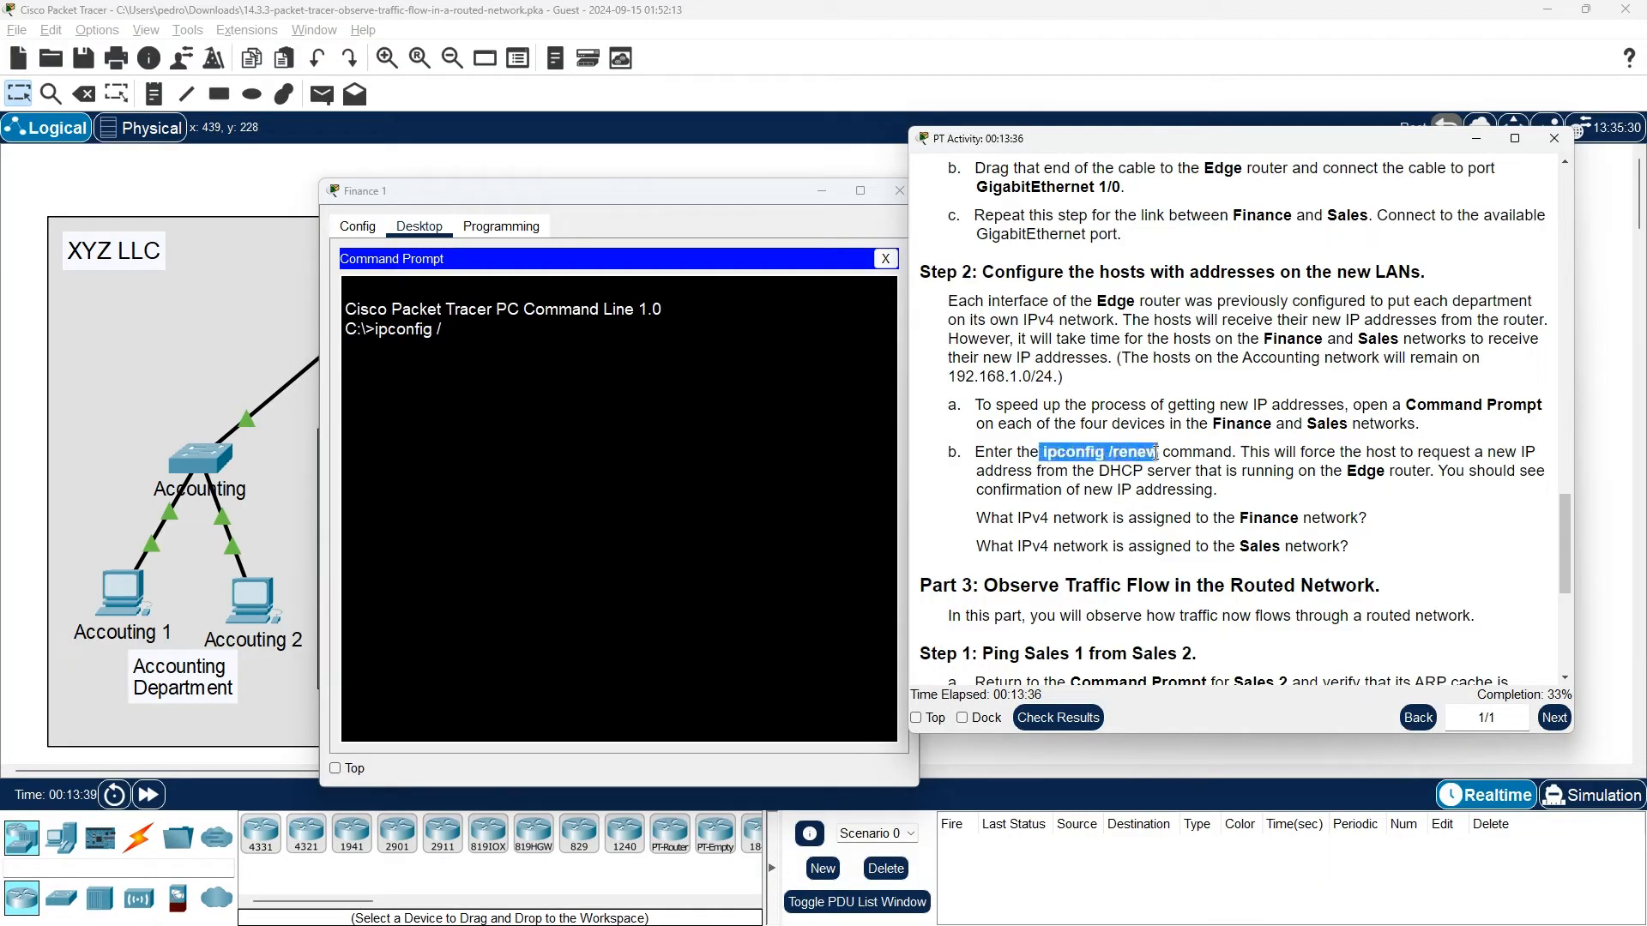
left_click(684, 446)
type("renew")
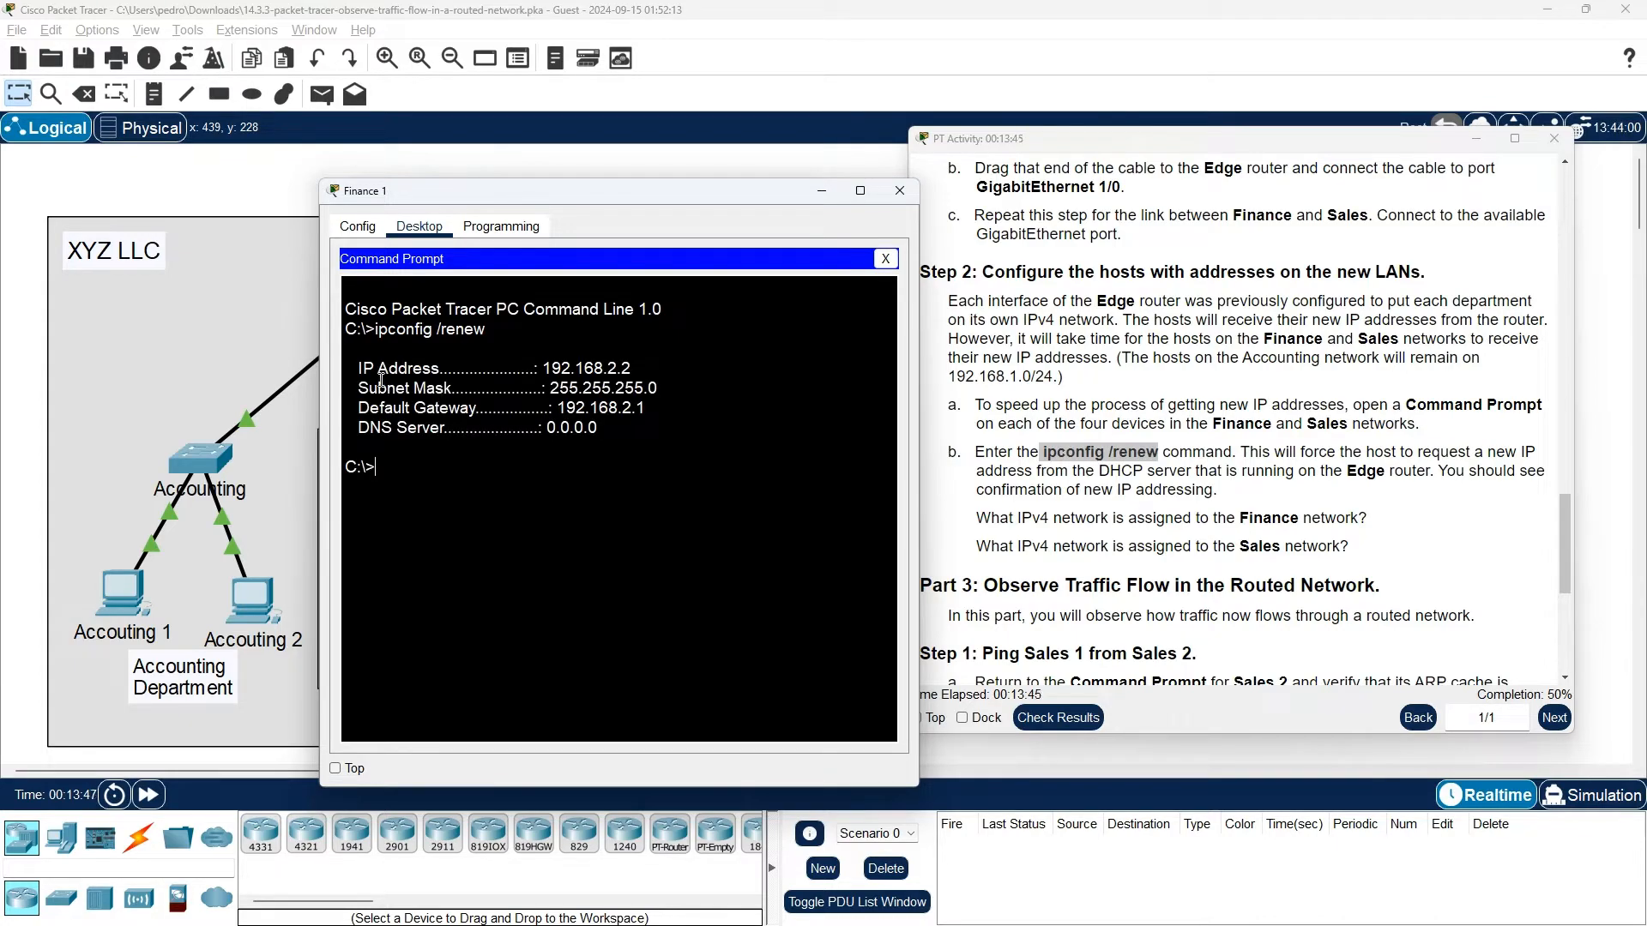
Step: Check the renewed IP address, subnet mask and default gateway of Finance 1, and close its window
left_click_drag(542, 369, 641, 371)
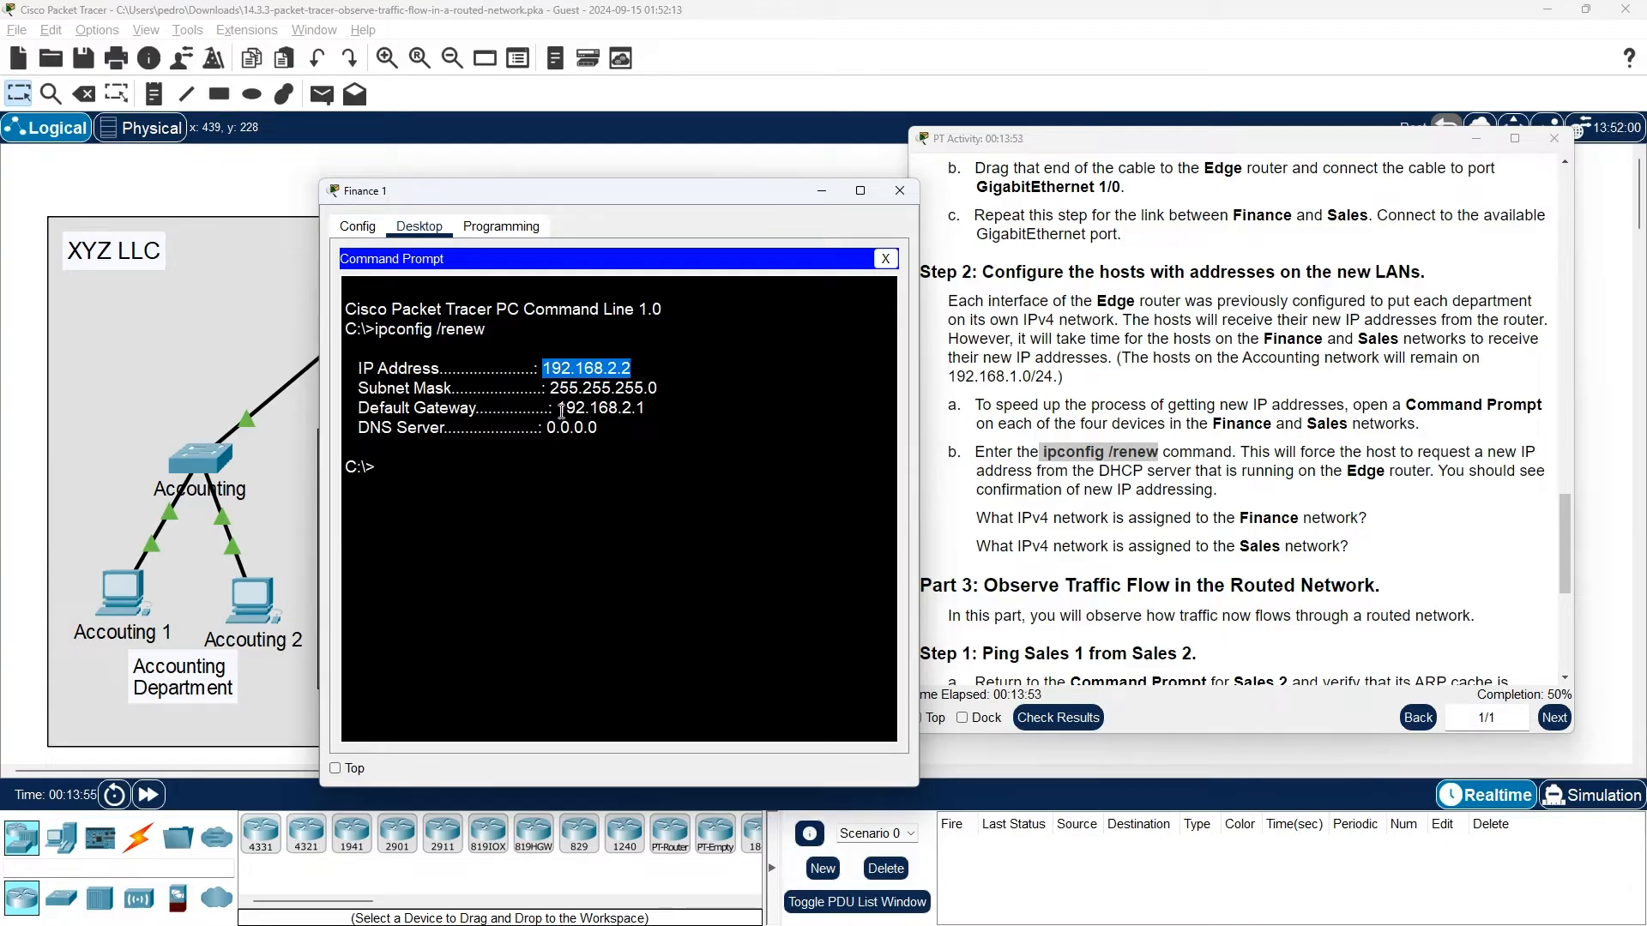
left_click_drag(556, 410, 652, 410)
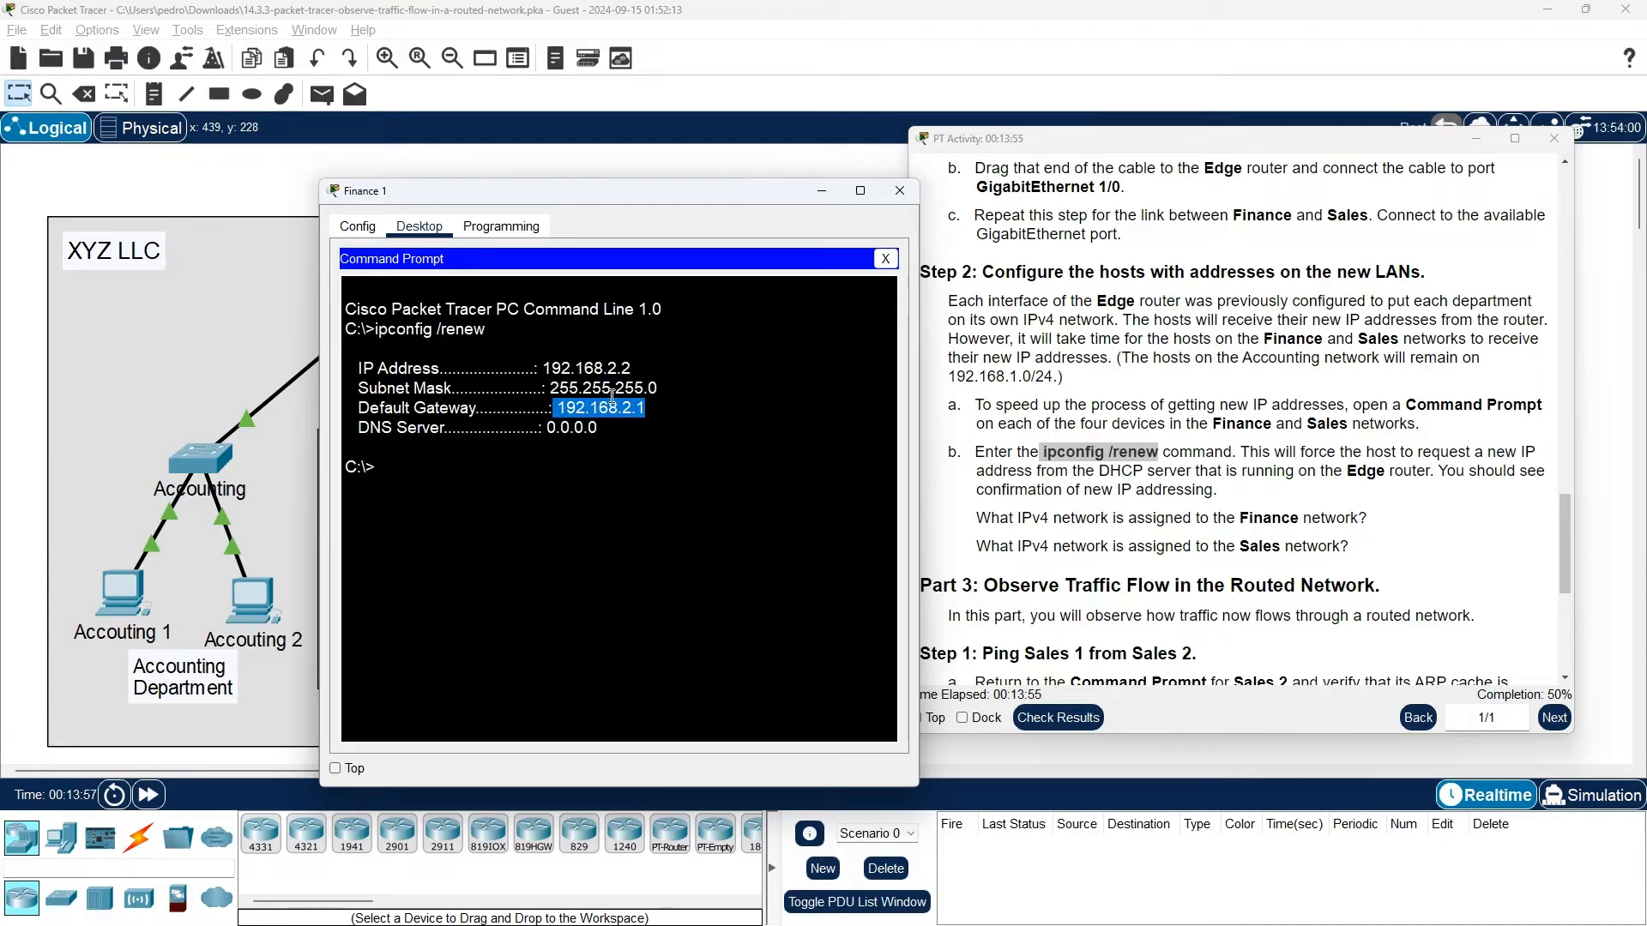
left_click(604, 388)
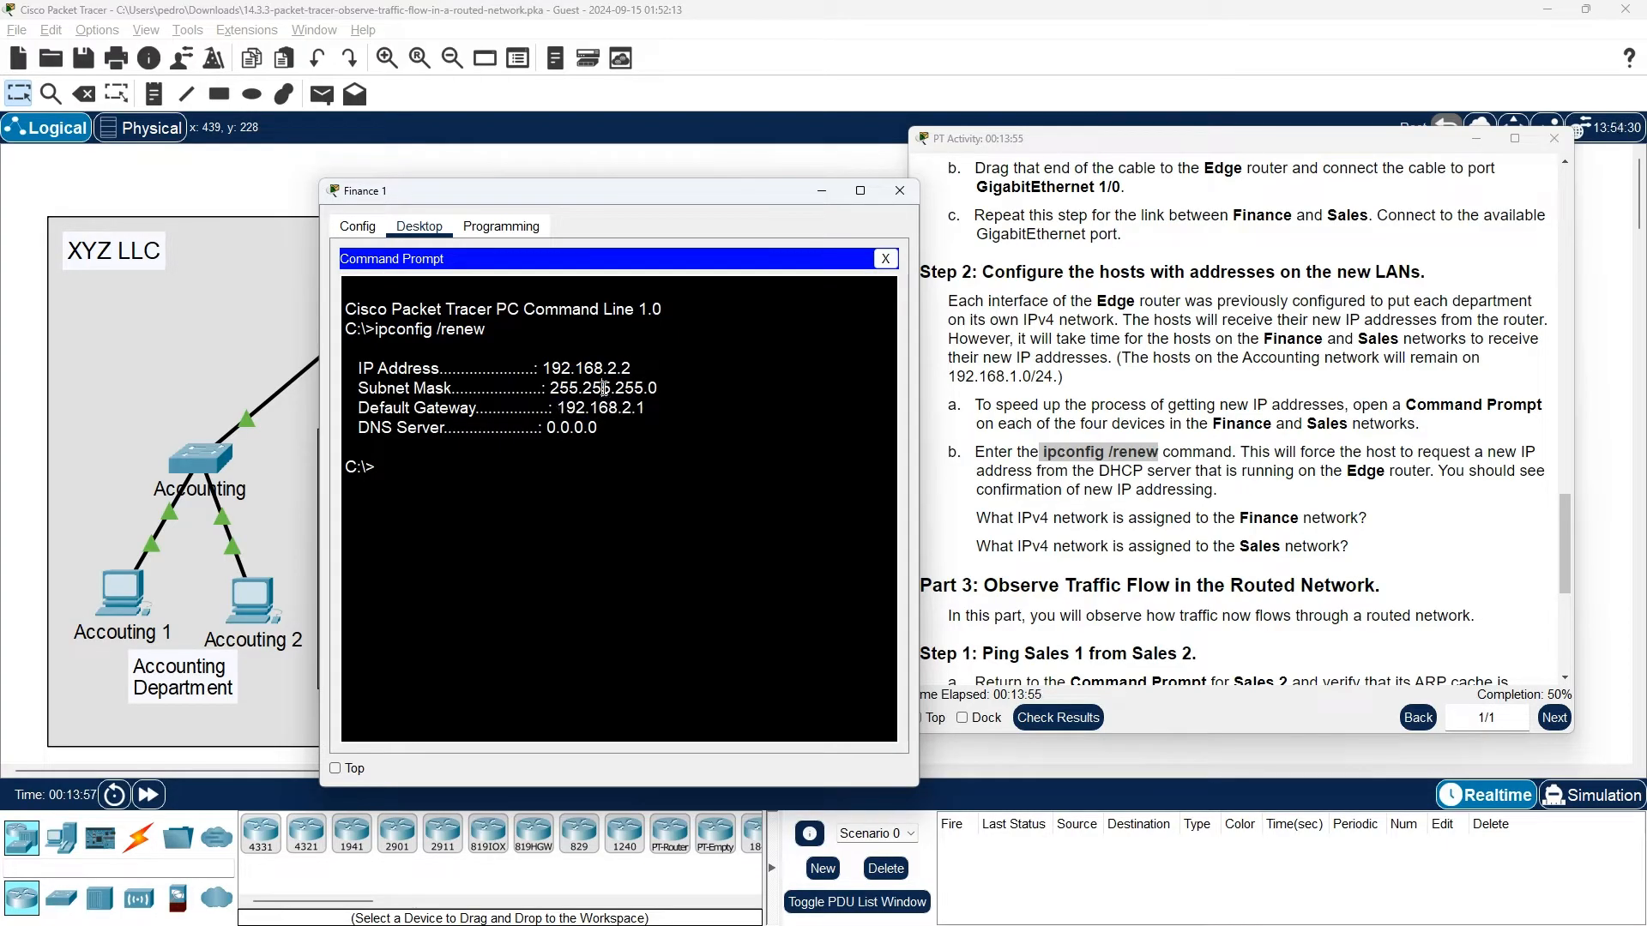
left_click(894, 194)
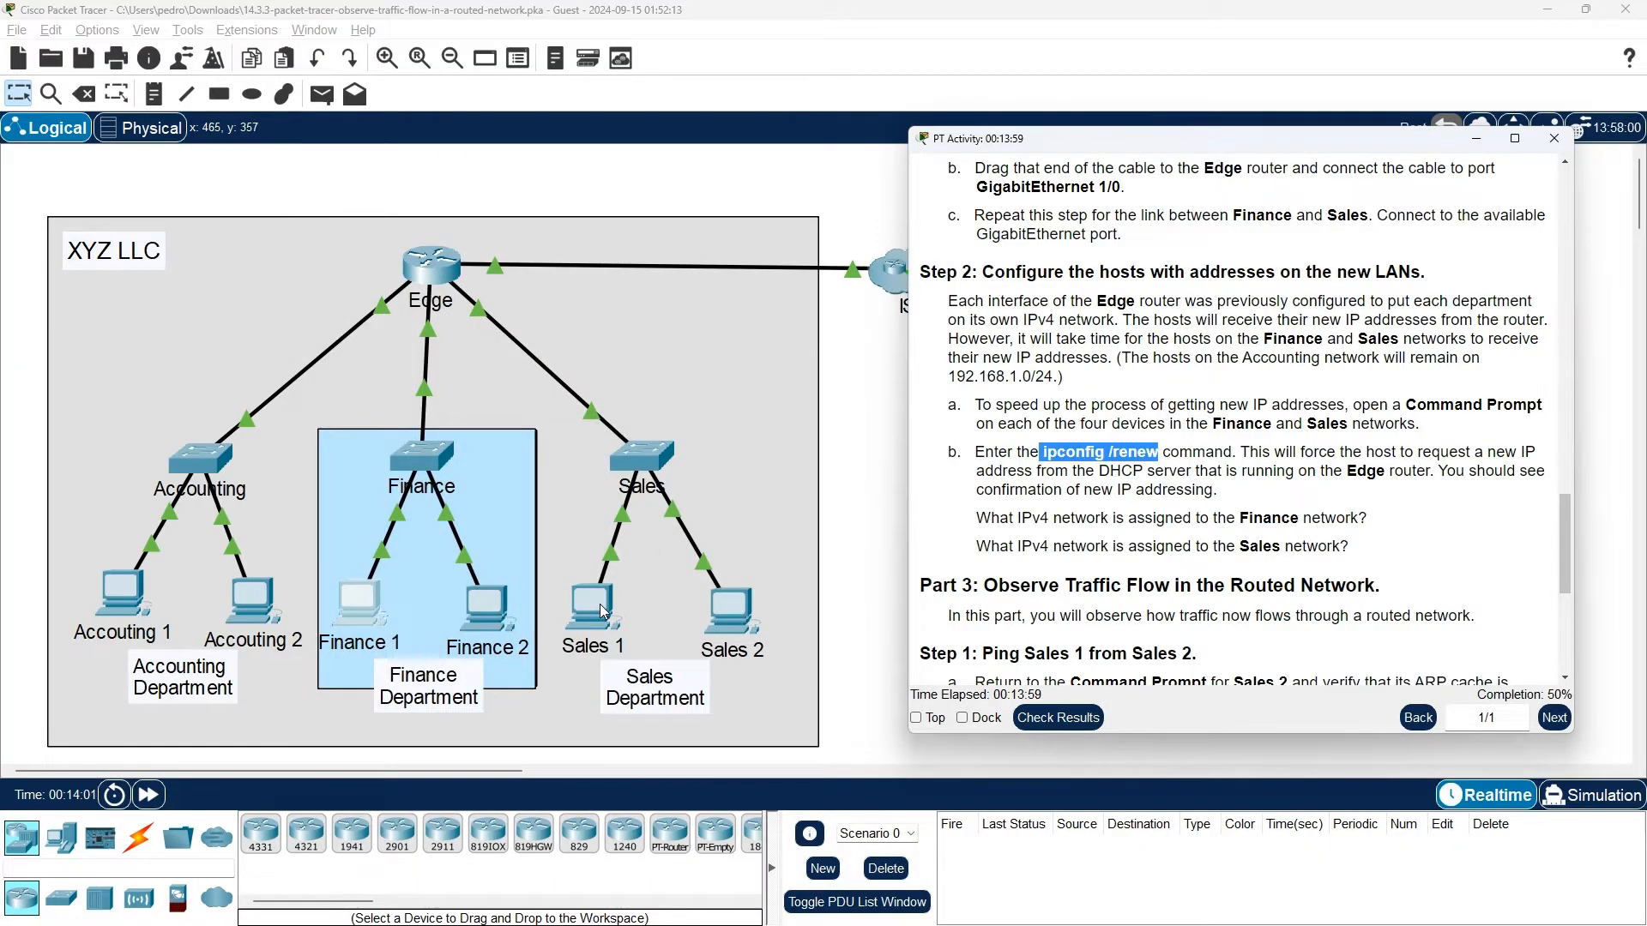
Step: Open the Command Prompt on host Sales 1, closing its IP Configuration first
left_click(664, 592)
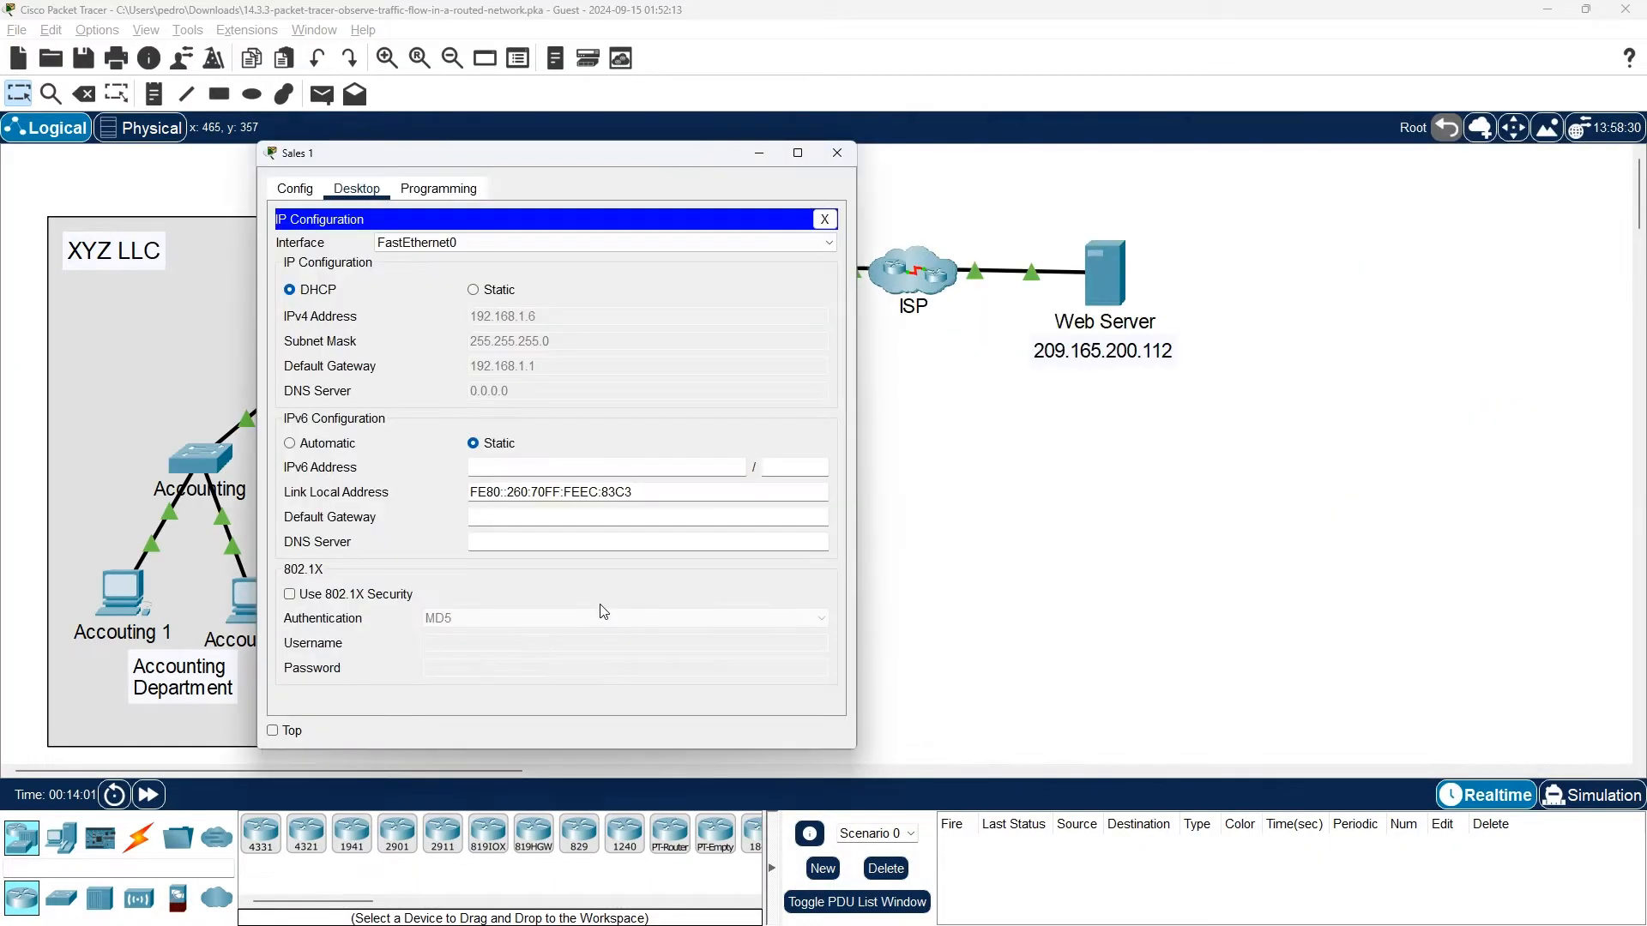
left_click(356, 190)
left_click(824, 219)
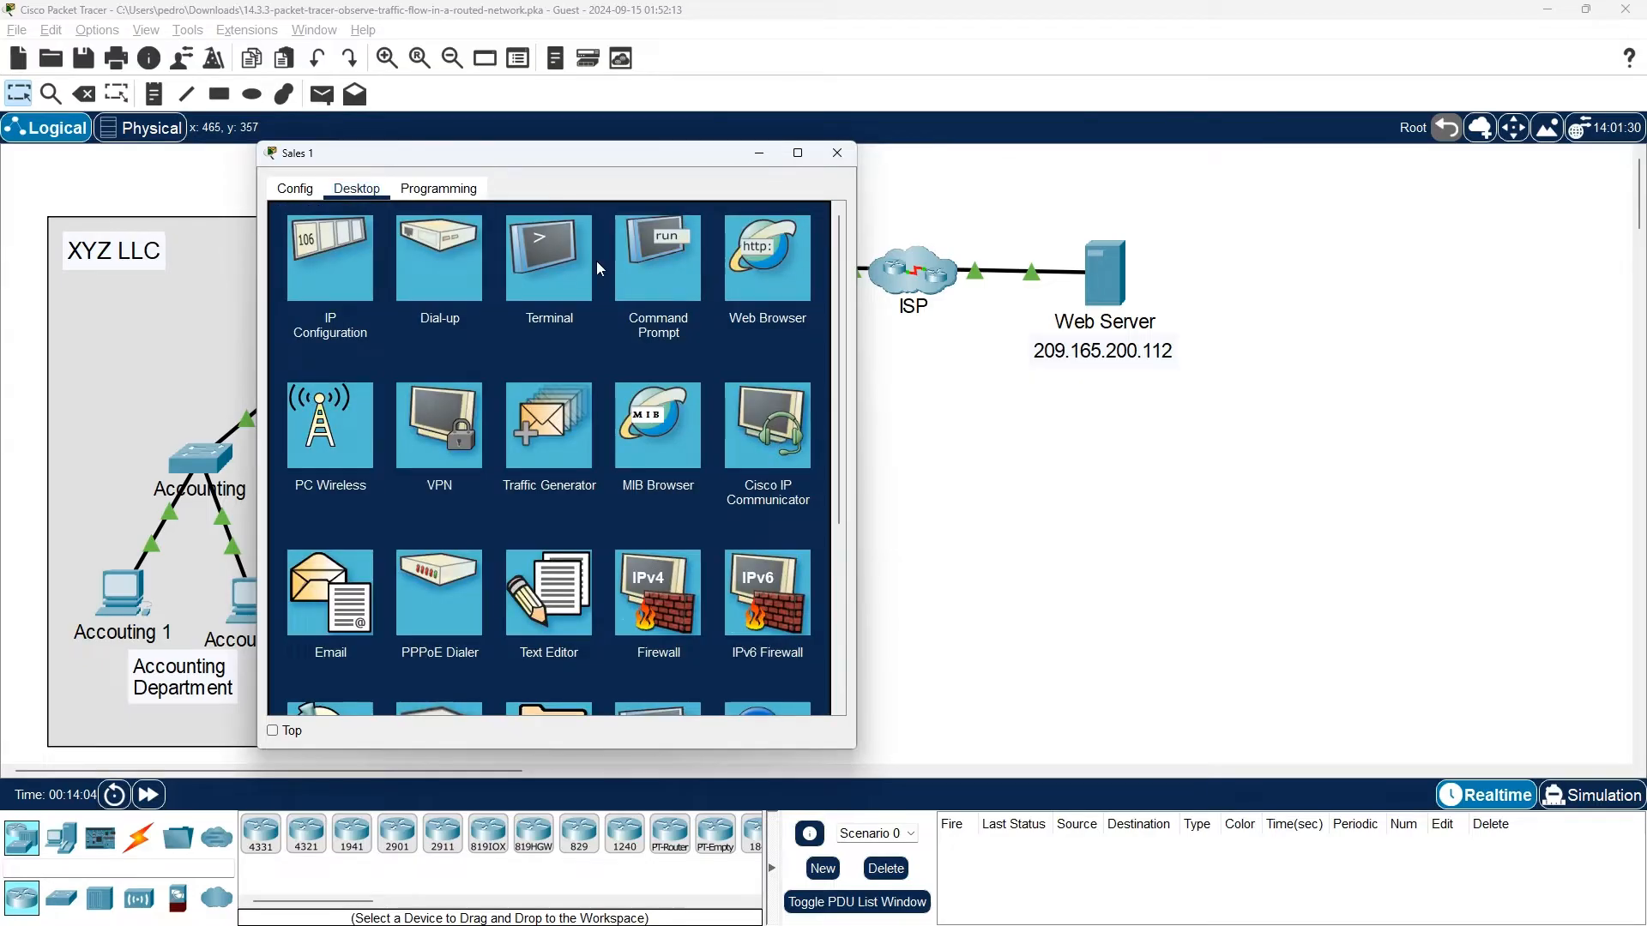
left_click(681, 279)
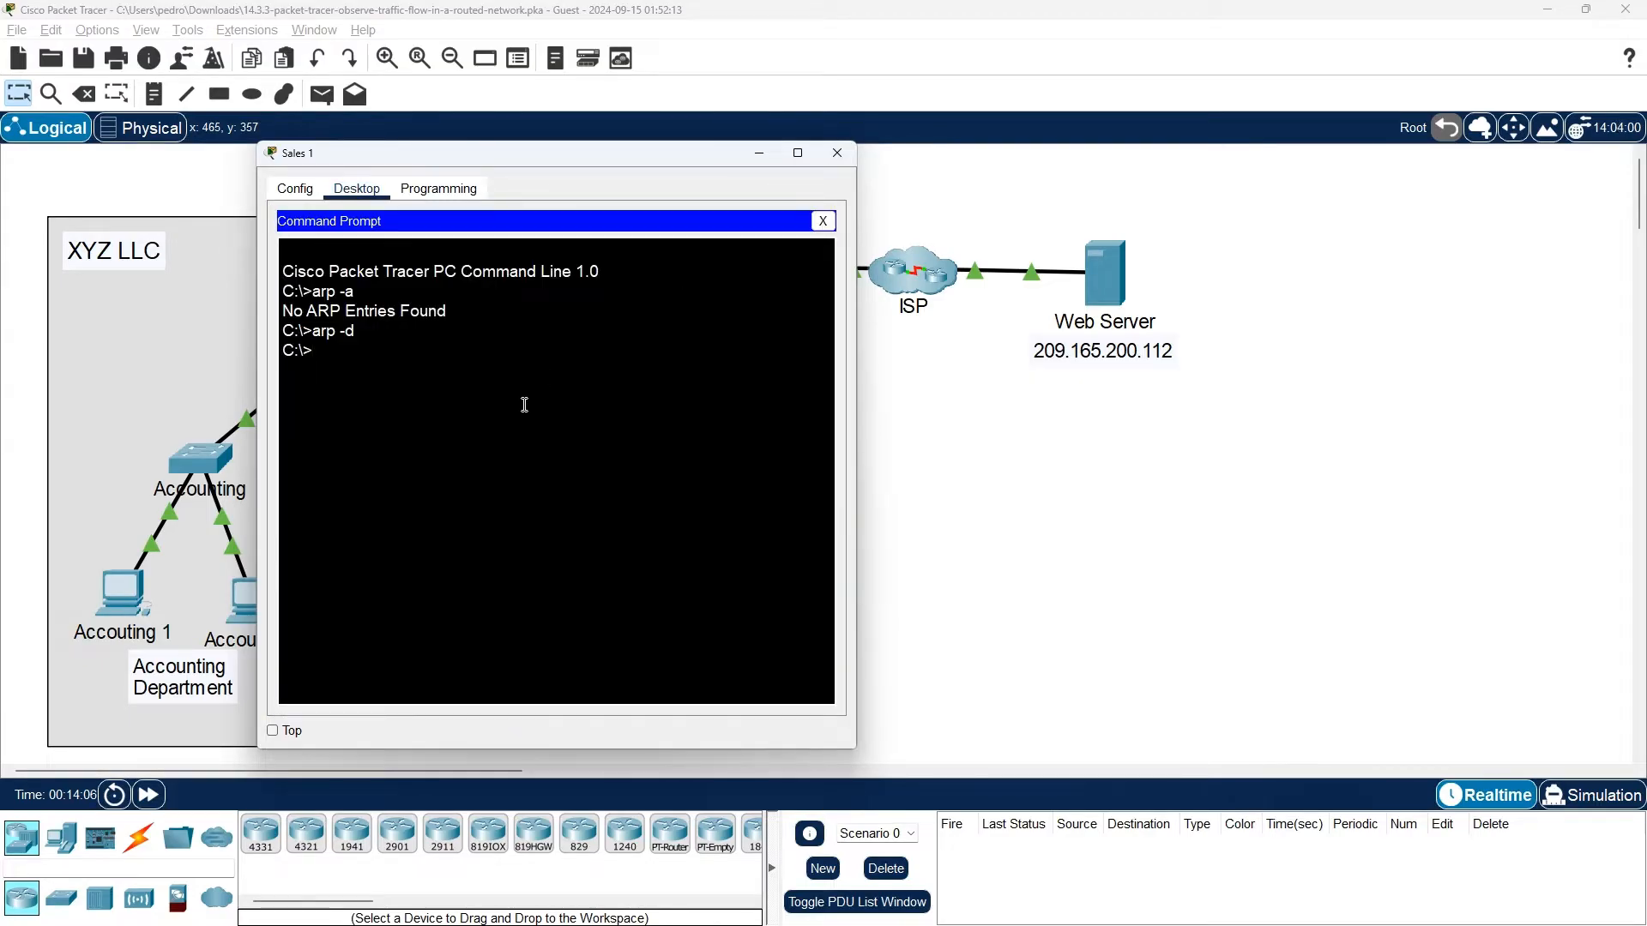
Step: Try to renew the Sales 1 address with ipconfig/renew, consulting the activity instructions for the command
type("ipconfig/")
key("alt+Tab")
key("alt+Tab")
key("alt+Tab")
key("alt+Tab")
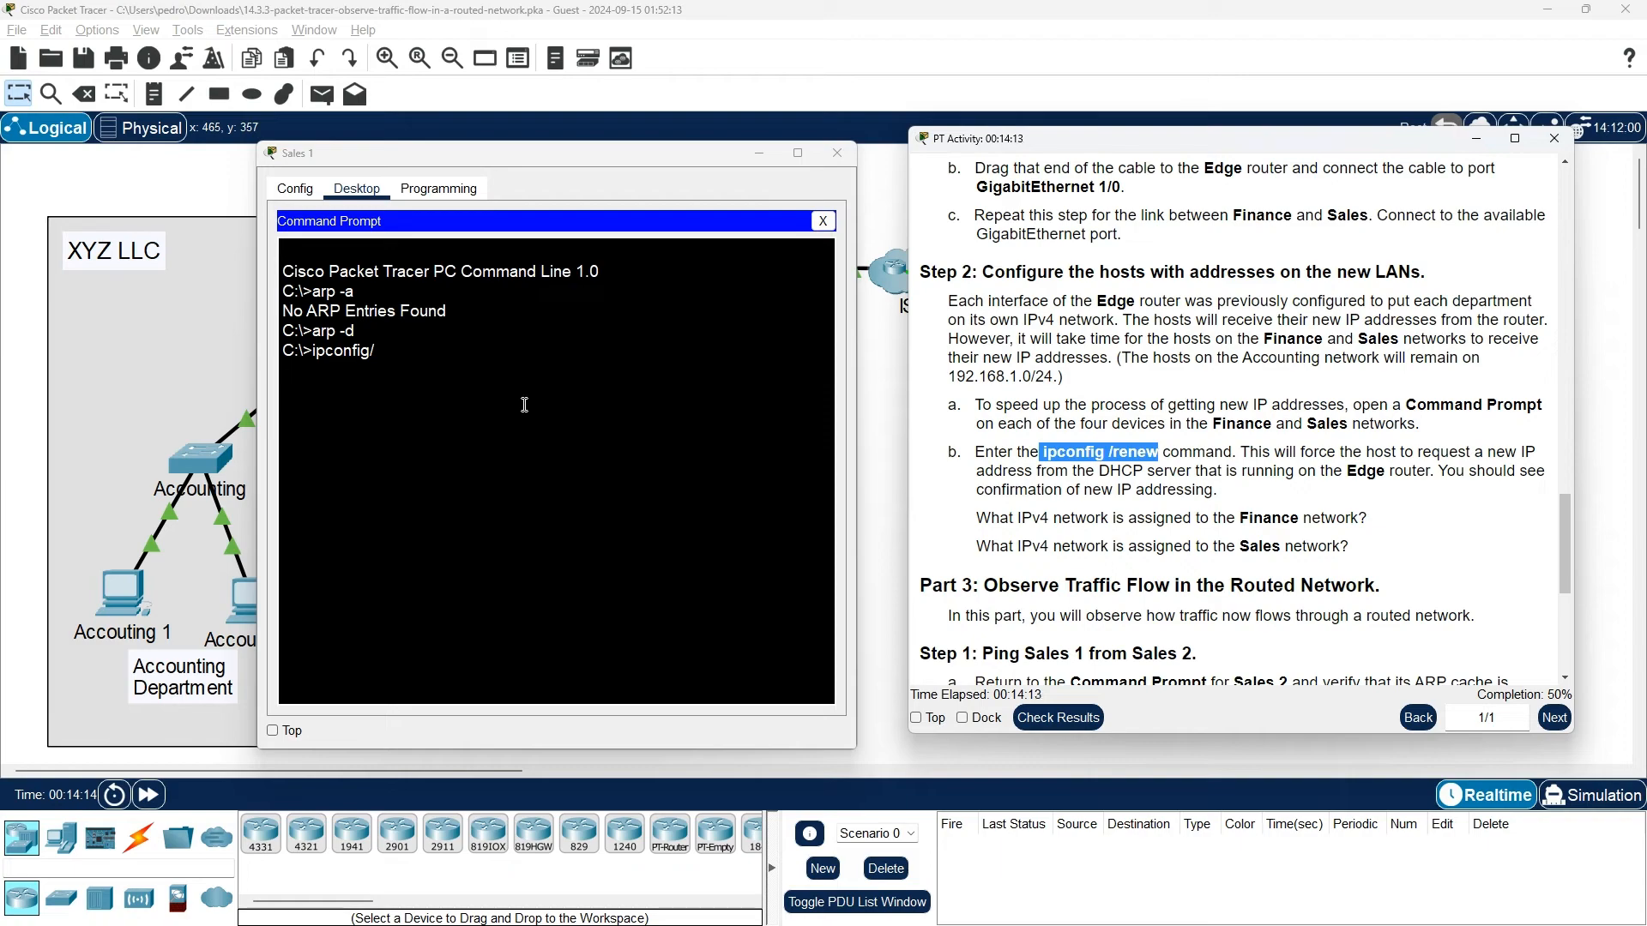
key("alt+Tab")
type("ren")
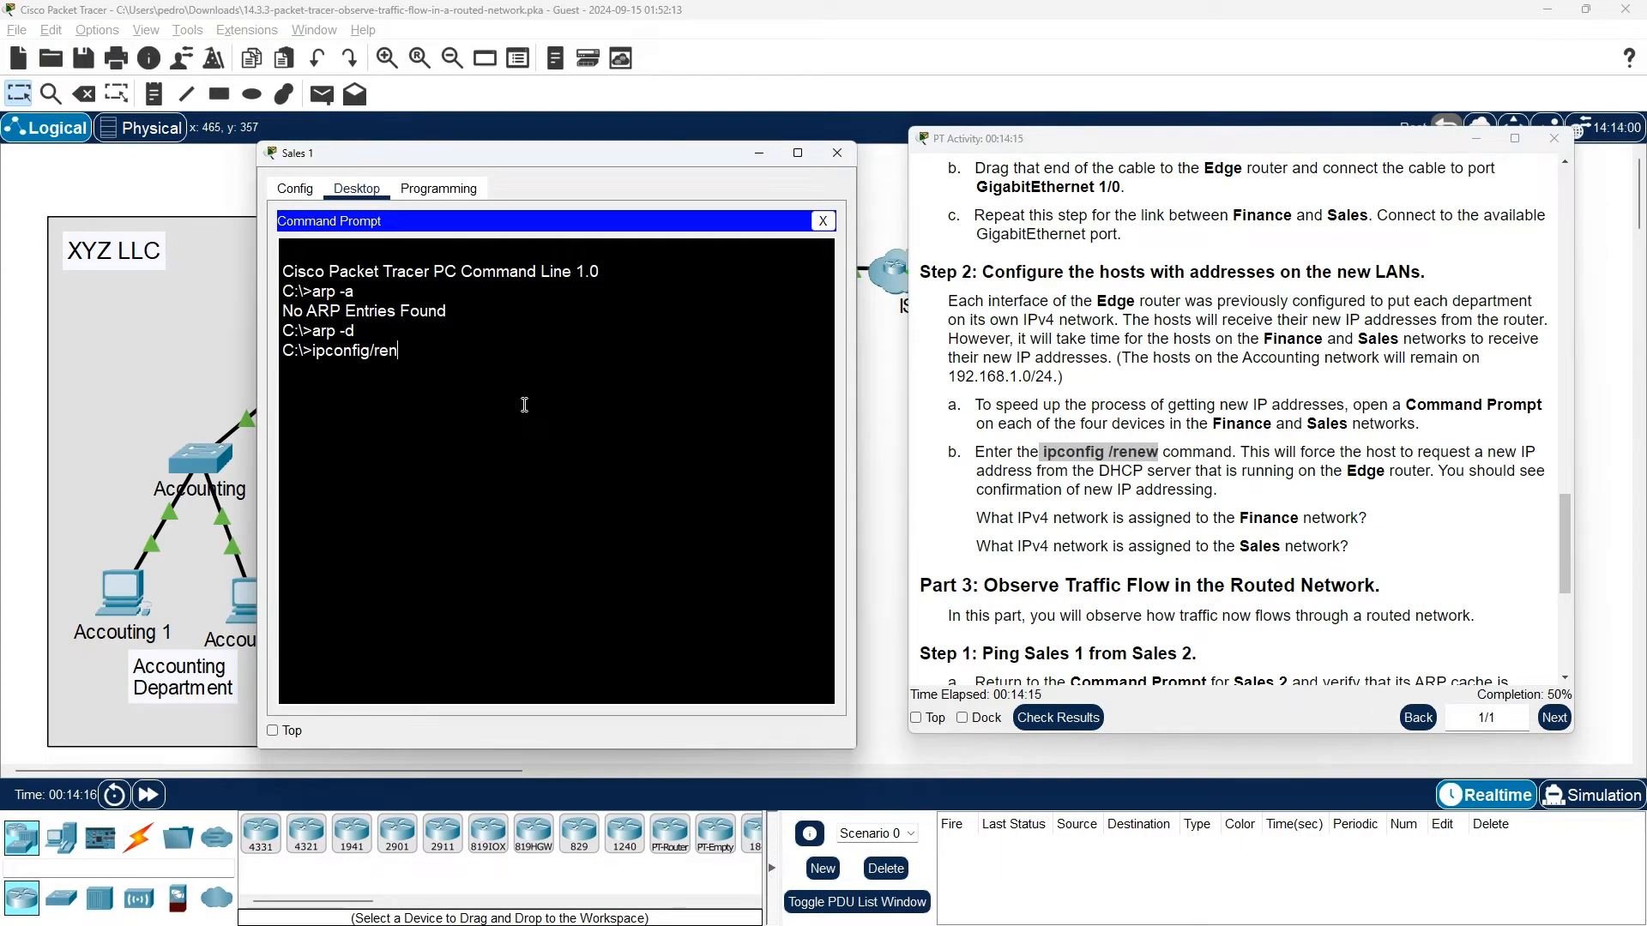
key("Return")
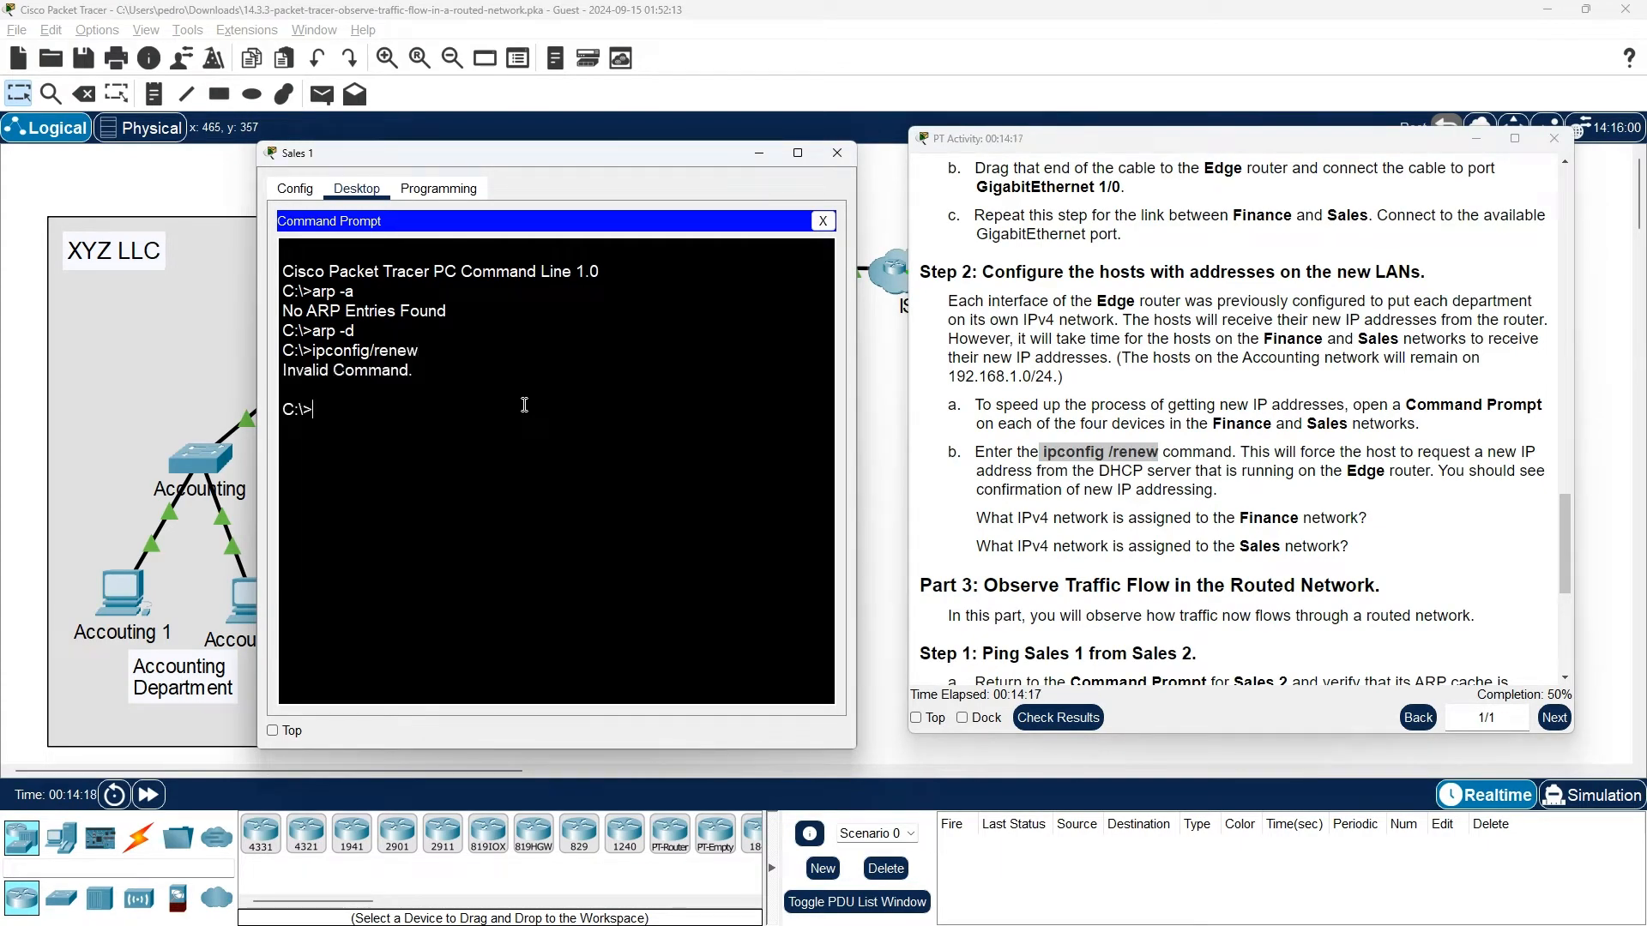
Step: Run the command on Sales 1 as ipconfig /renew, with a space before the slash, and minimize the host window
key("Up")
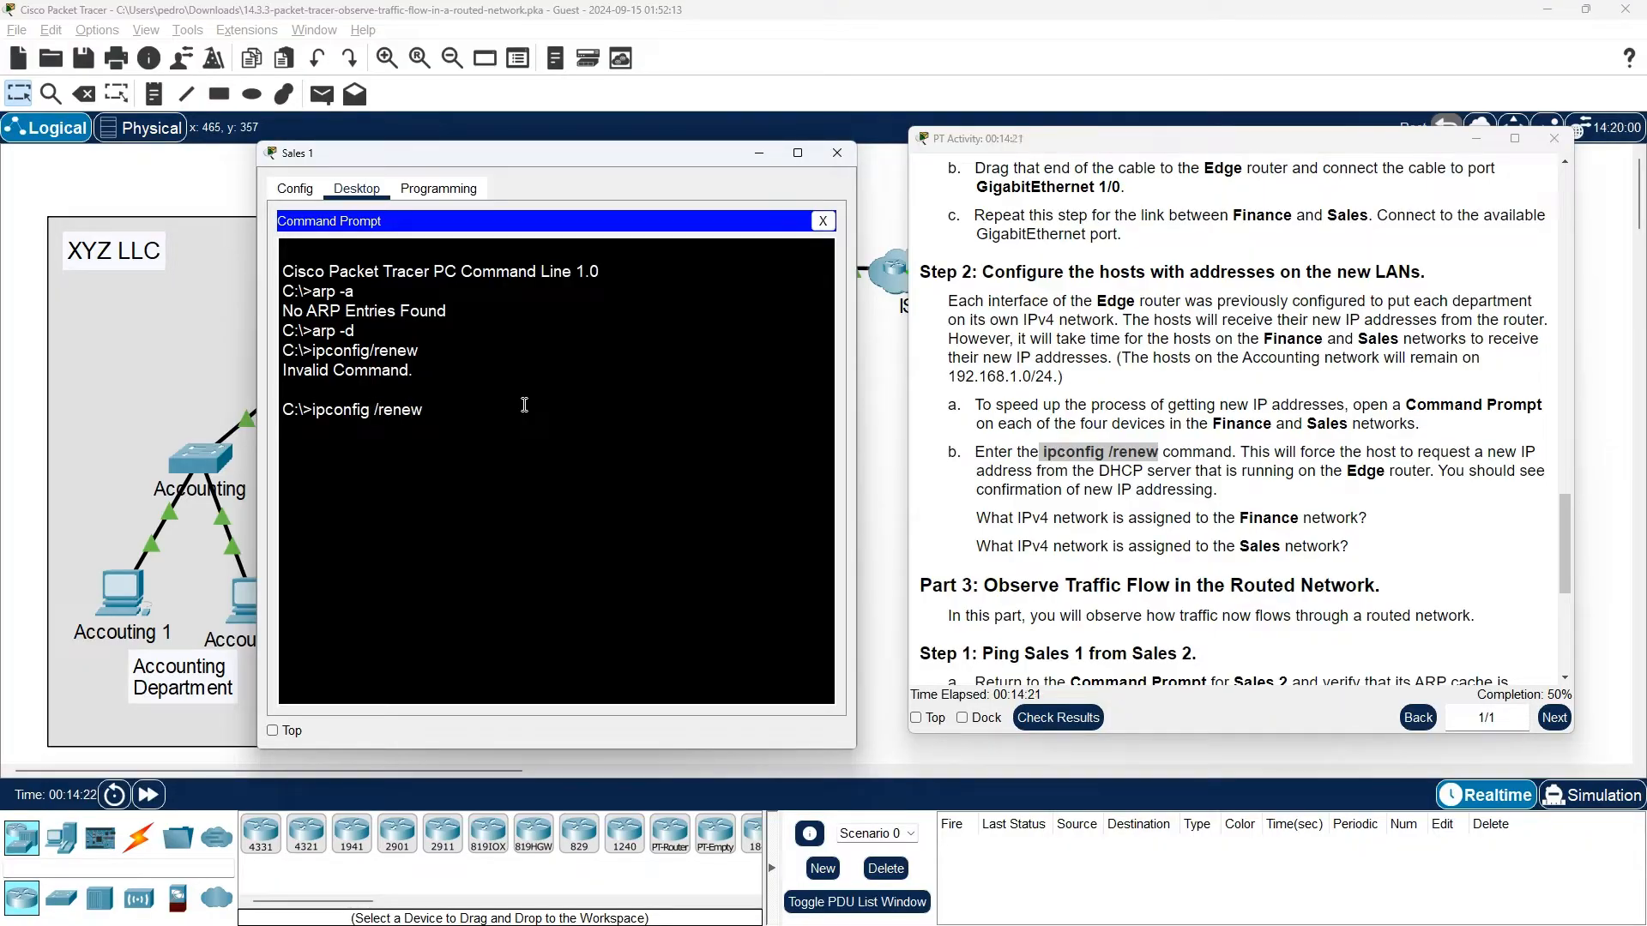
key("Return")
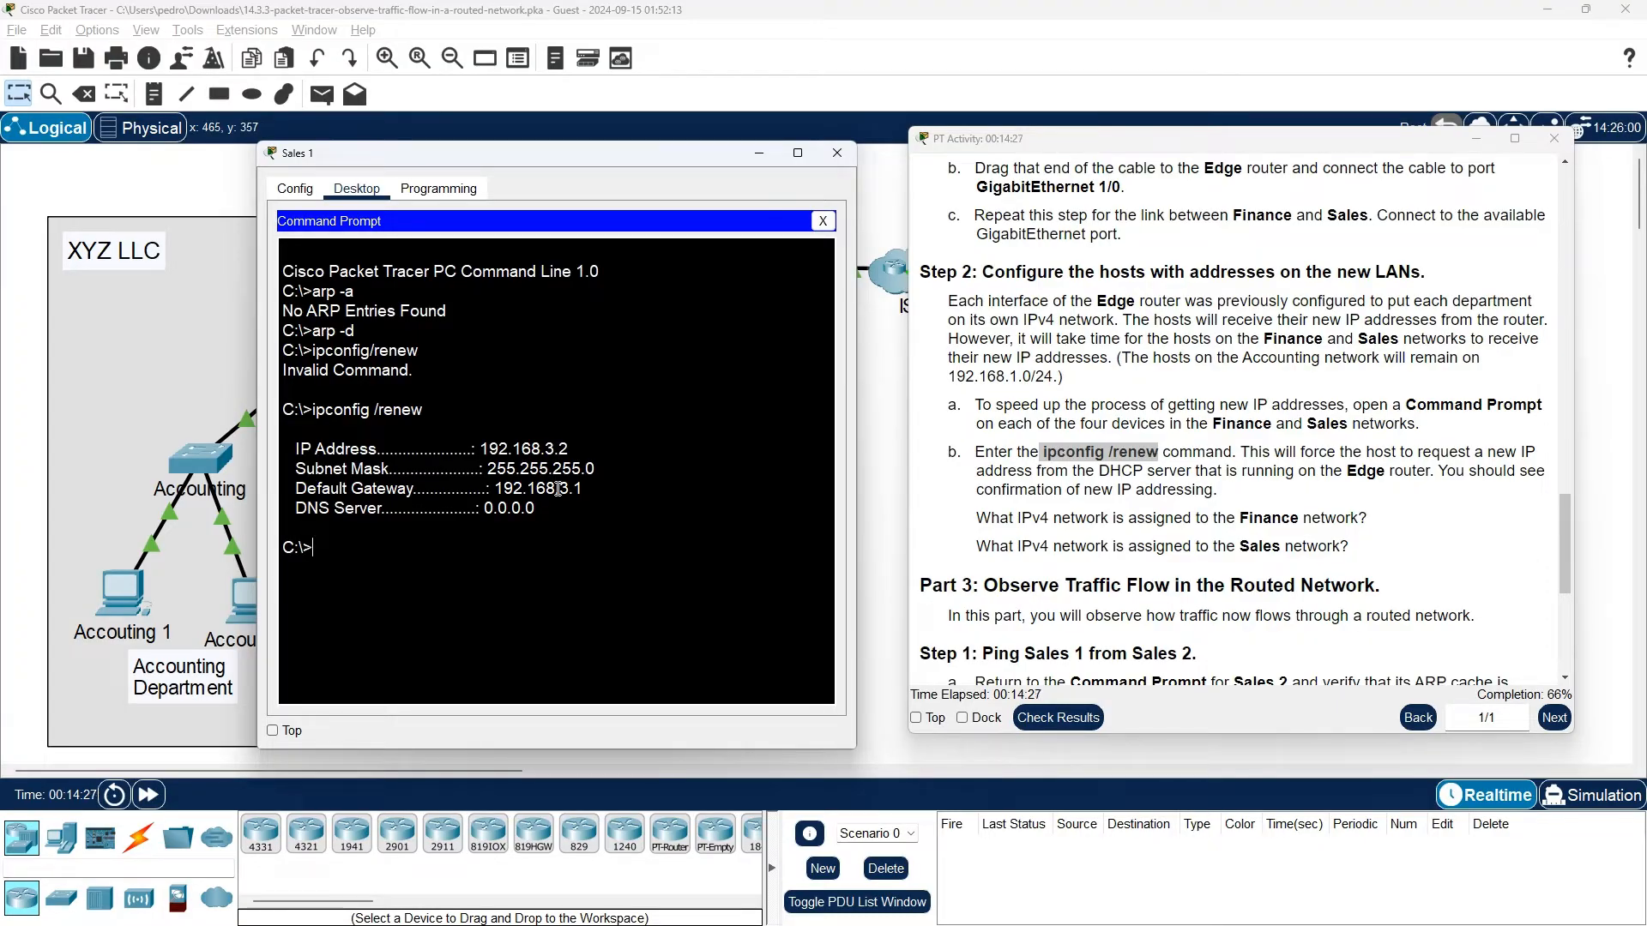
left_click(759, 152)
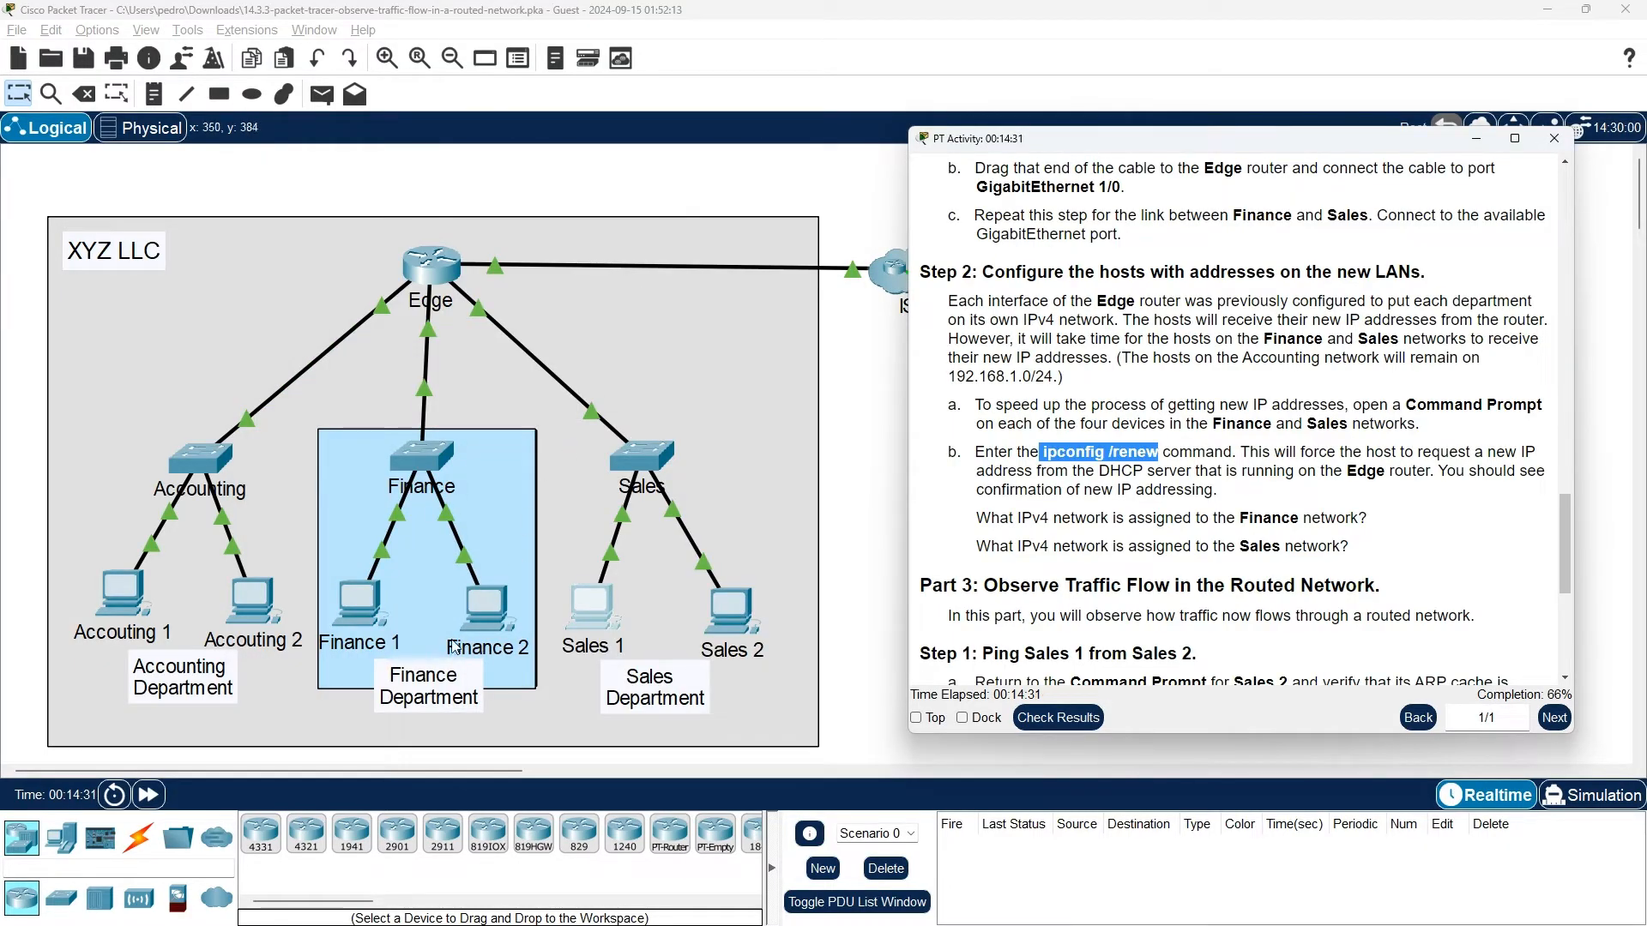
Step: Renew the IP address of host Finance 2 with ipconfig /renew in its Command Prompt, and close the host window
left_click(489, 613)
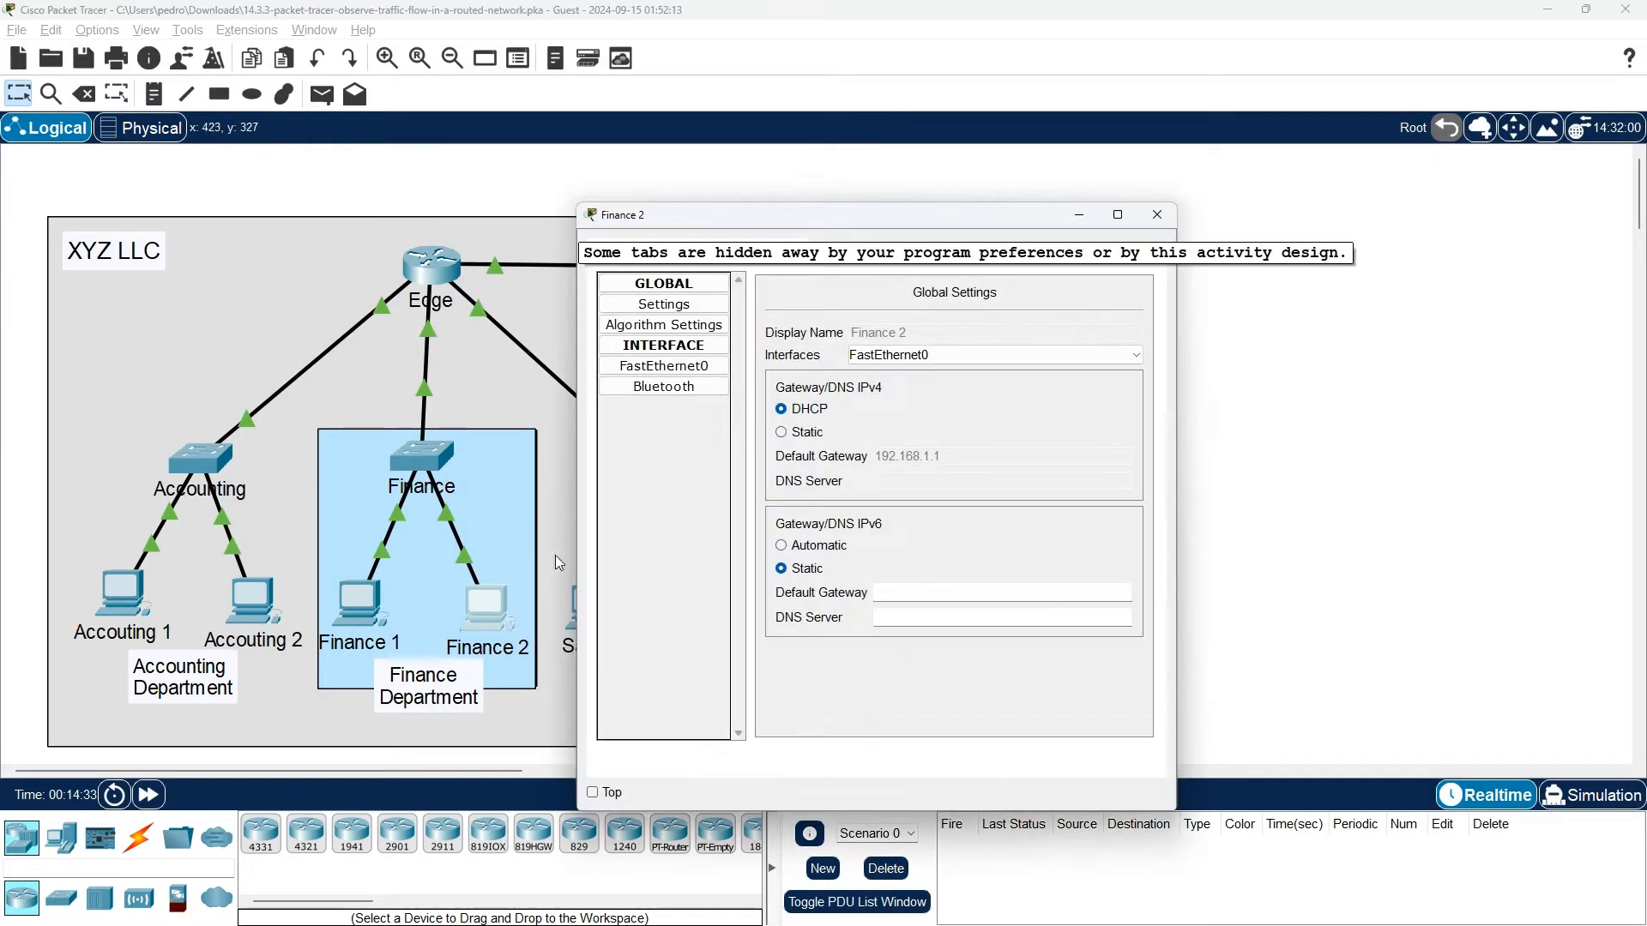
left_click(677, 250)
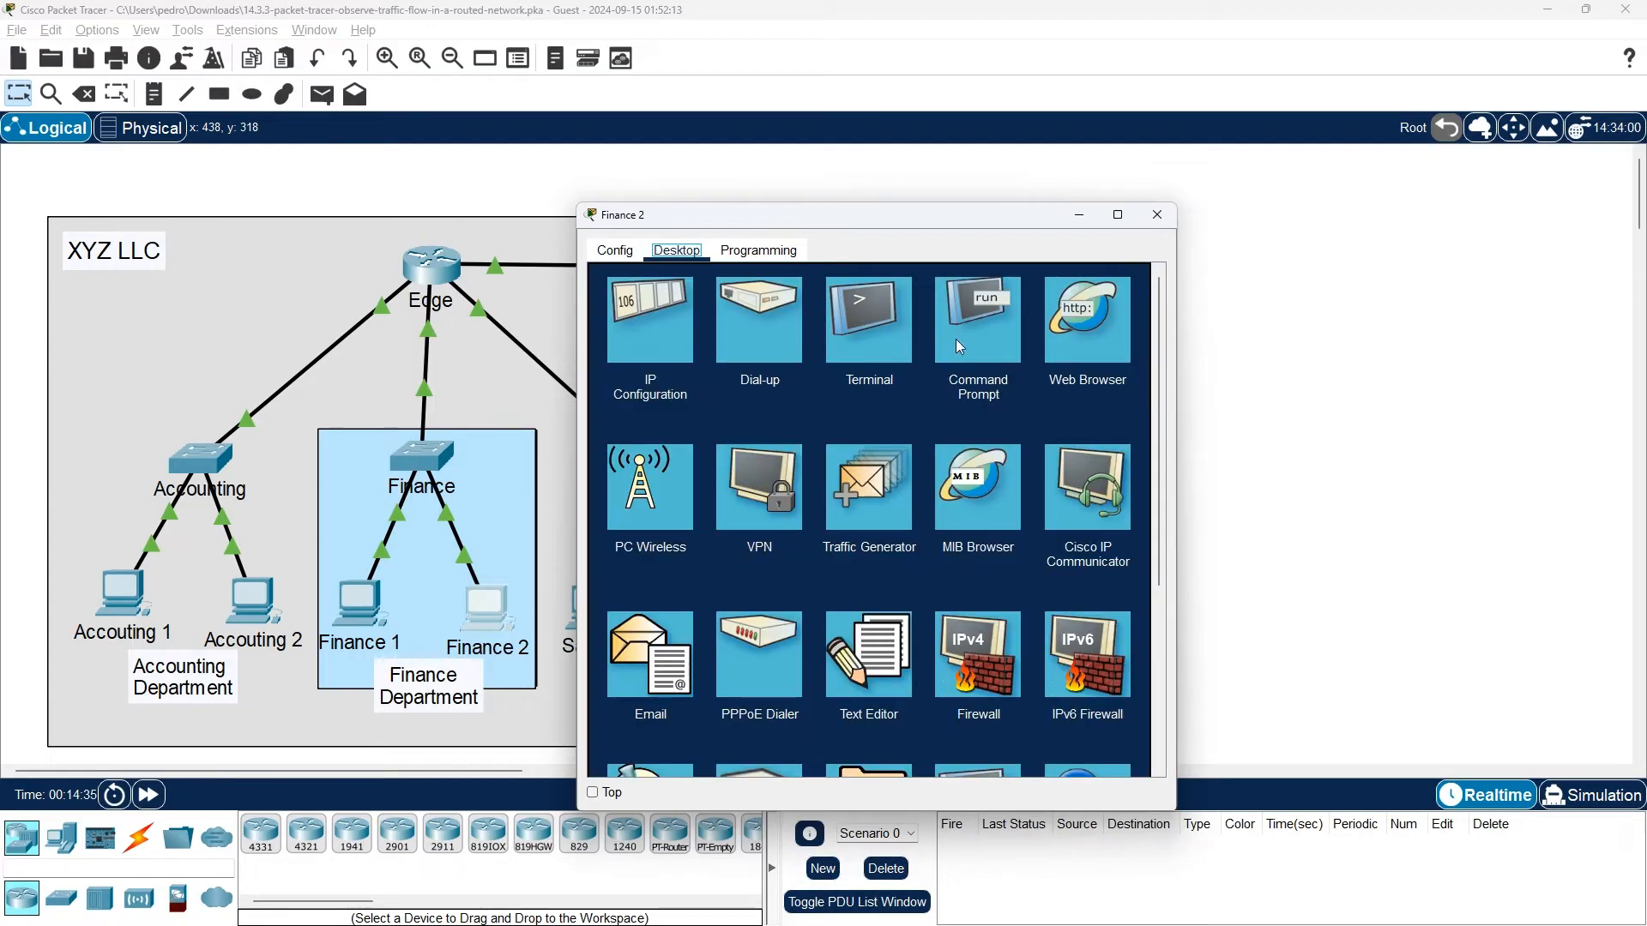
left_click(975, 341)
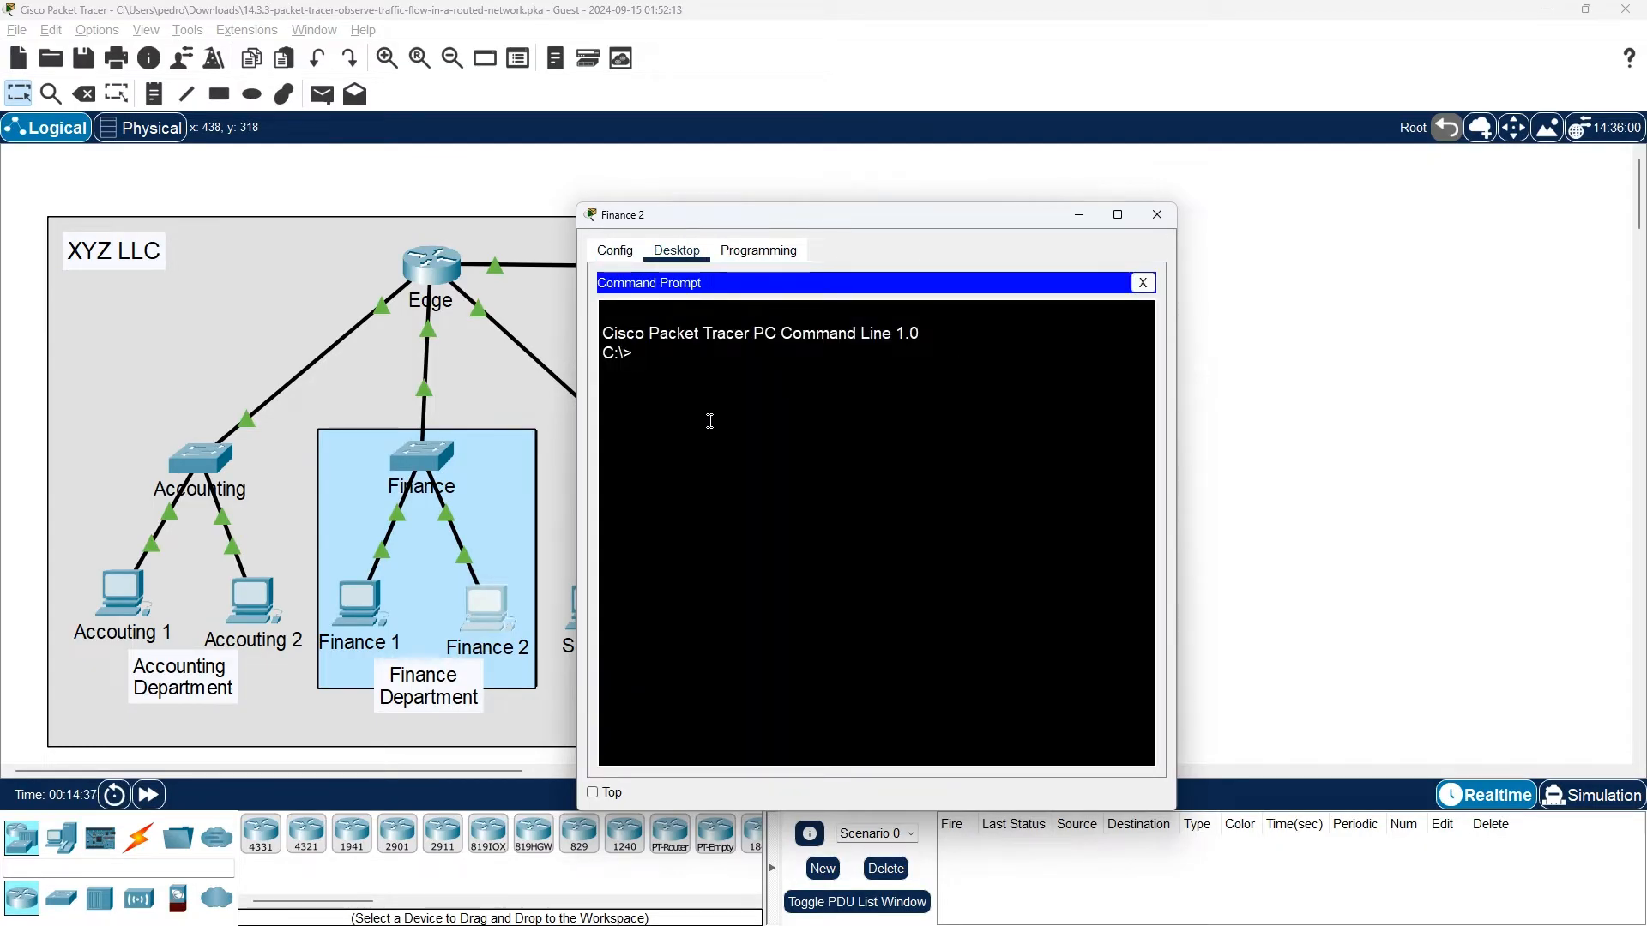
type("ipconfig /renew")
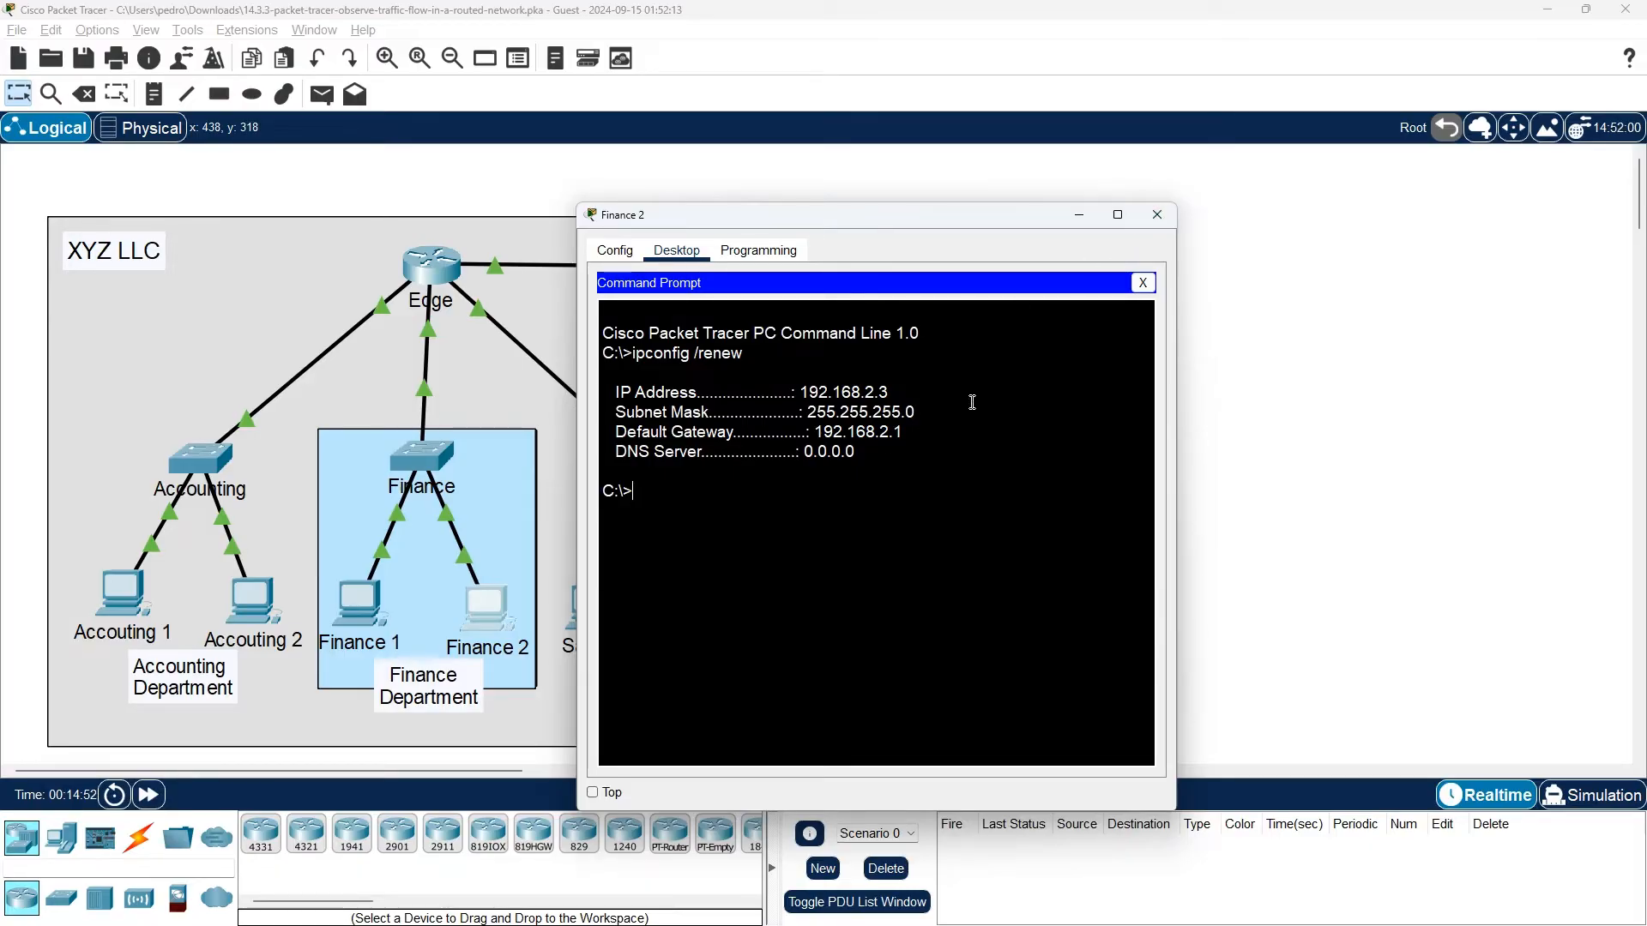
left_click(1156, 214)
Step: Renew the IP address of host Sales 2 with ipconfig /renew in its Command Prompt, and close the host window
left_click(729, 611)
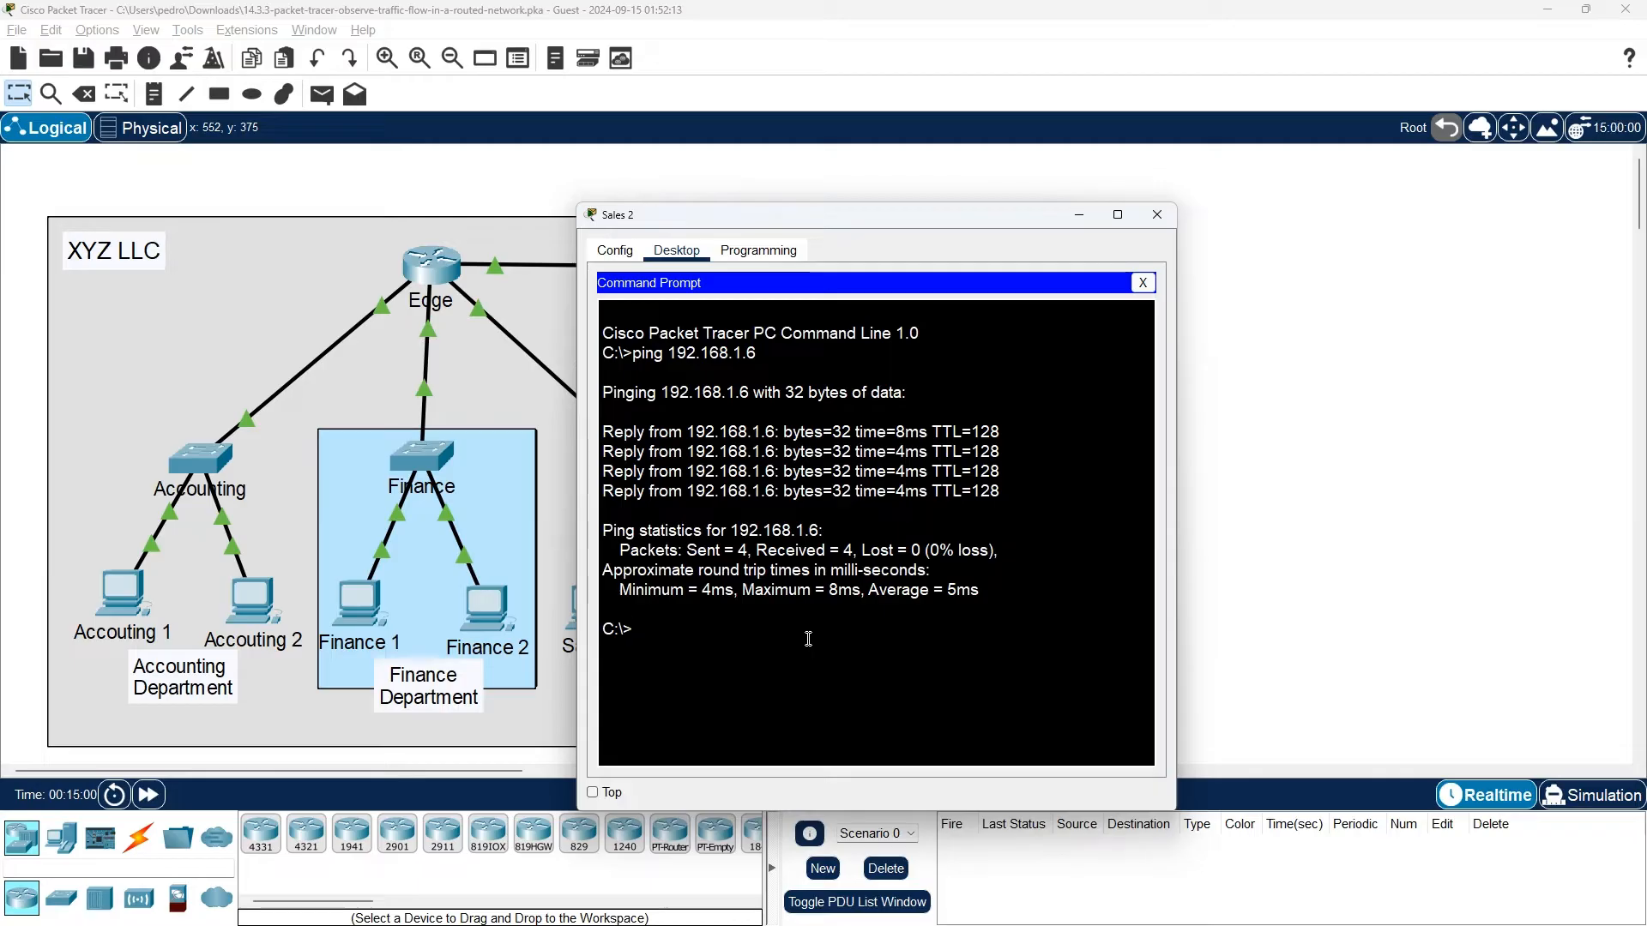
type("ipconfig")
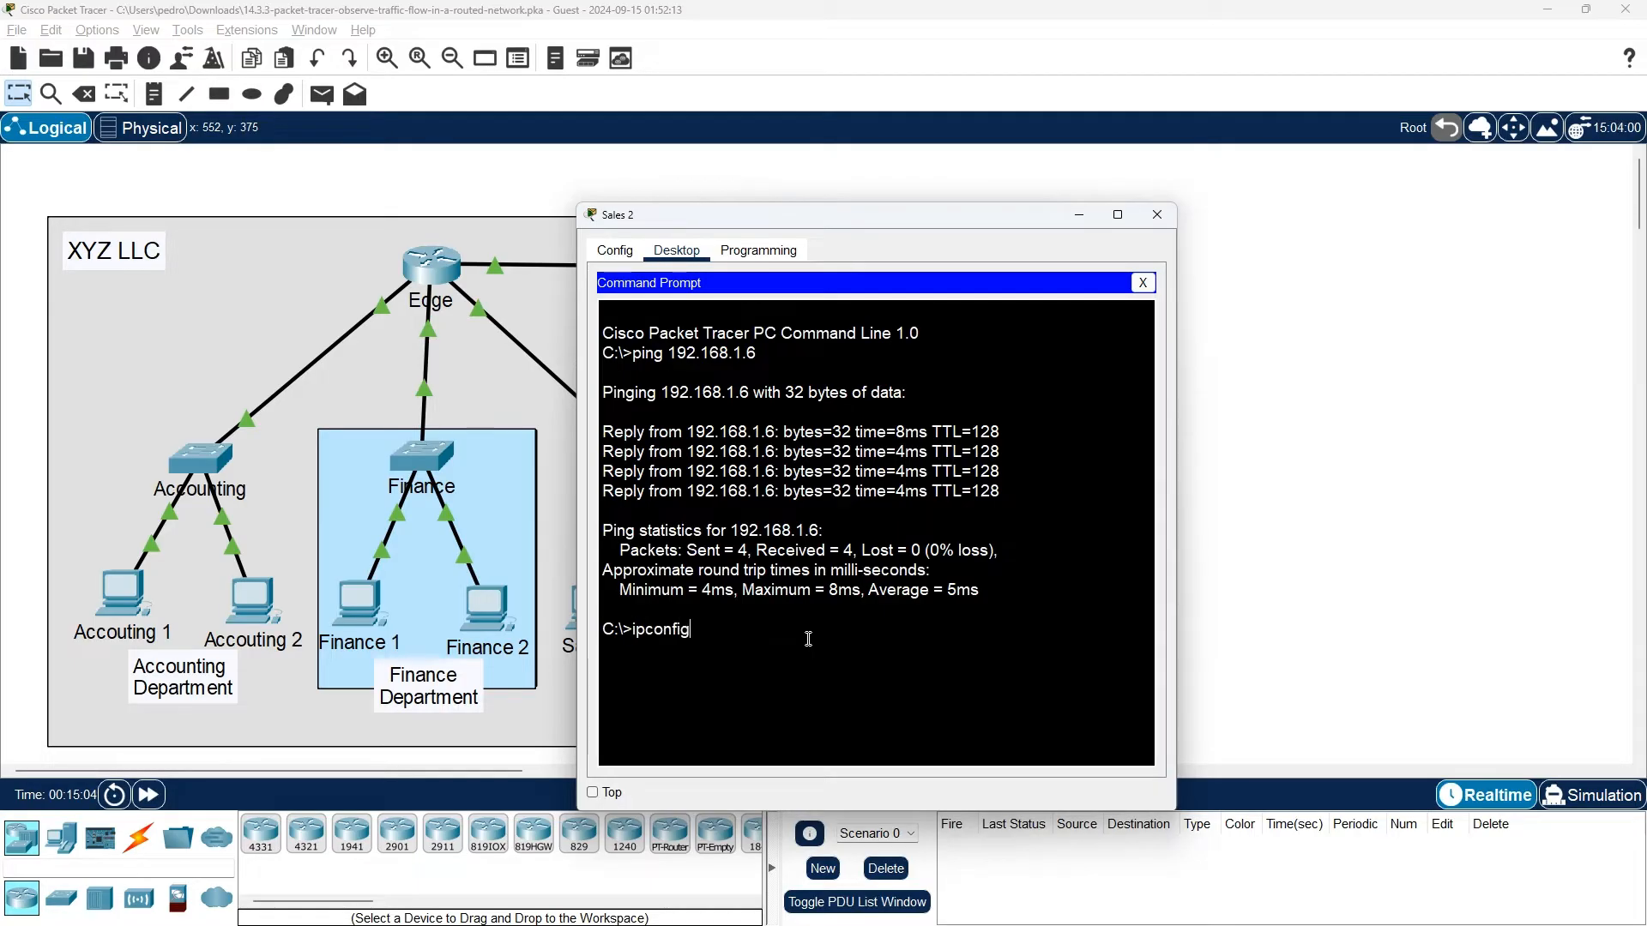
type(" /renew")
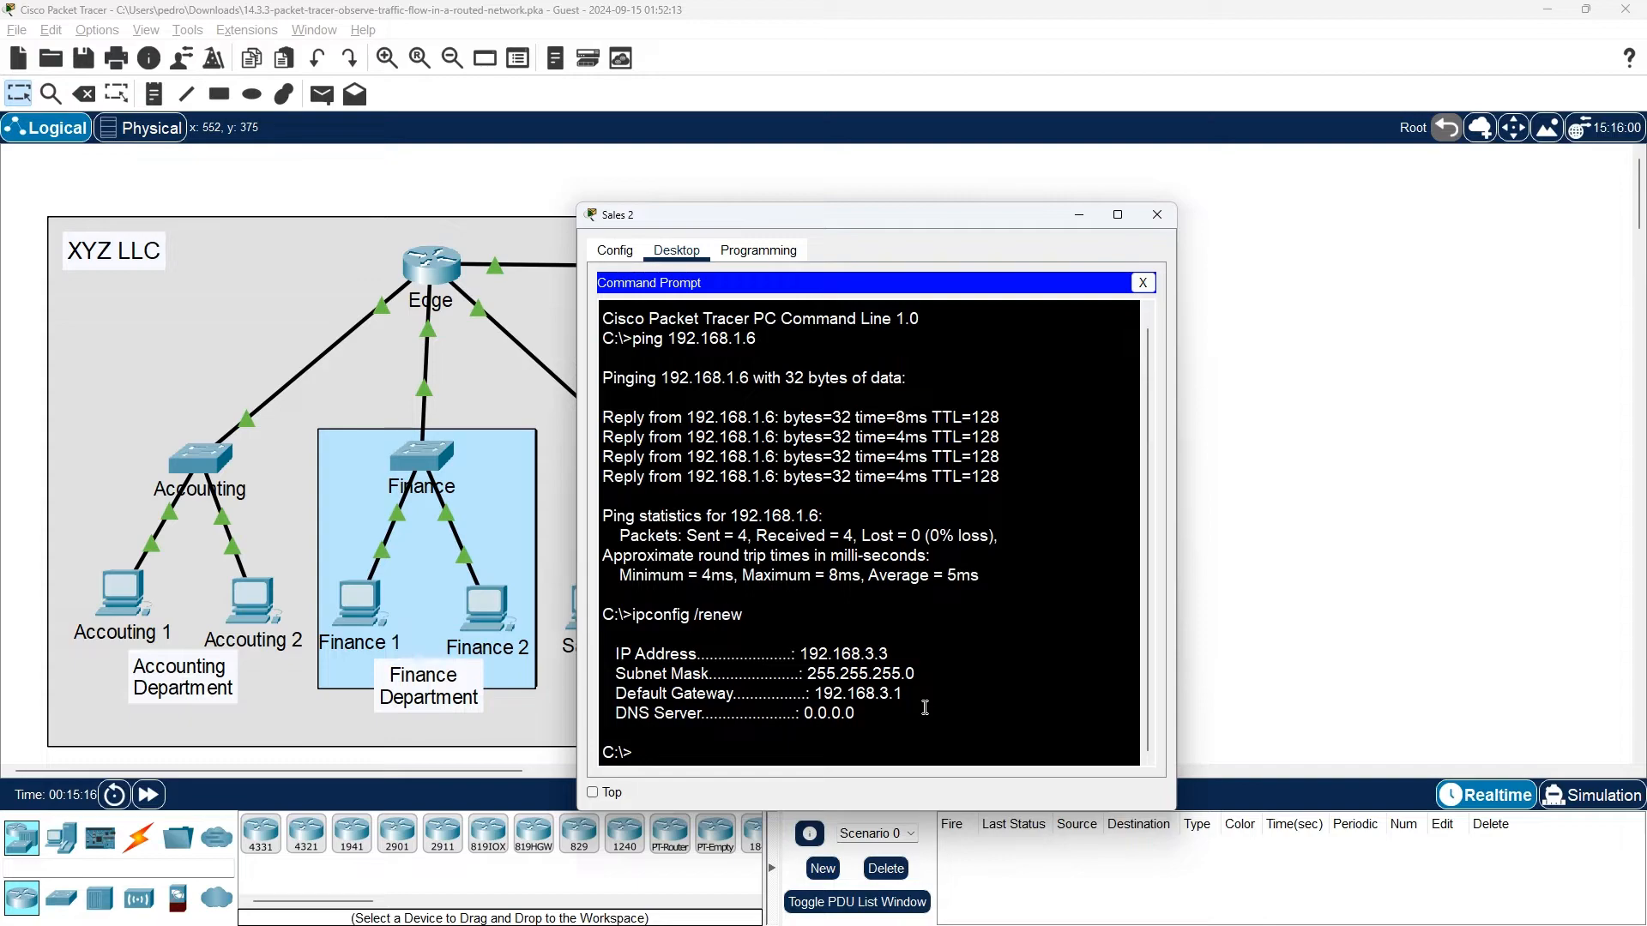
left_click(1165, 225)
Step: Close the minimized Sales 1 window and read the activity questions about the Finance and Sales IPv4 networks
key("alt+Tab")
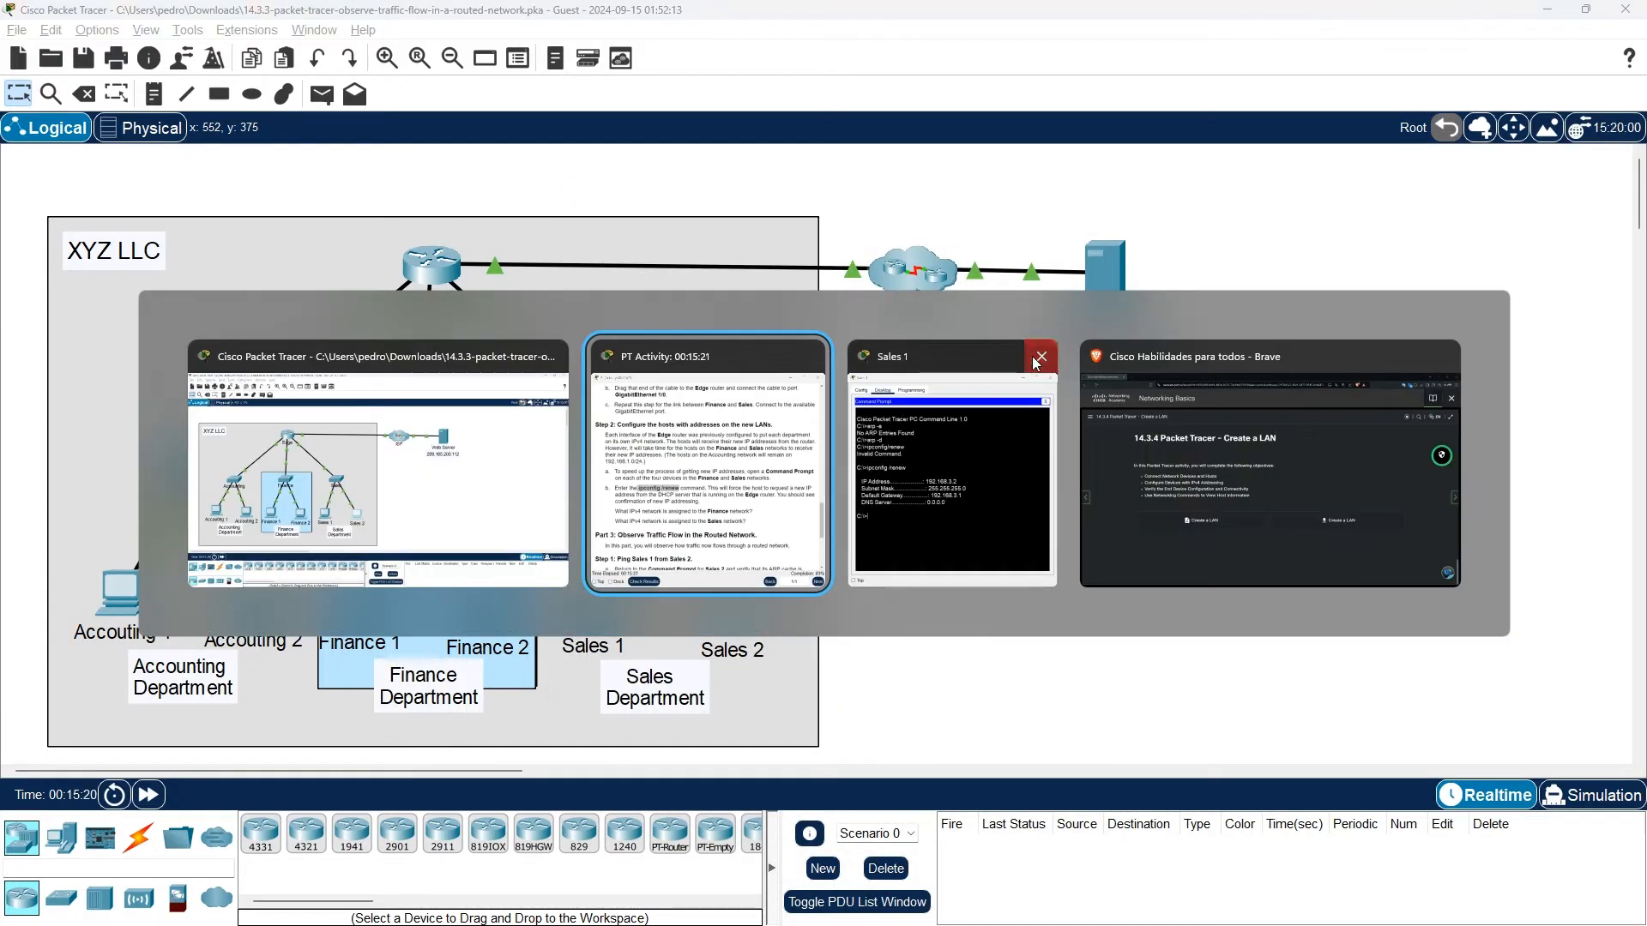
left_click(1039, 357)
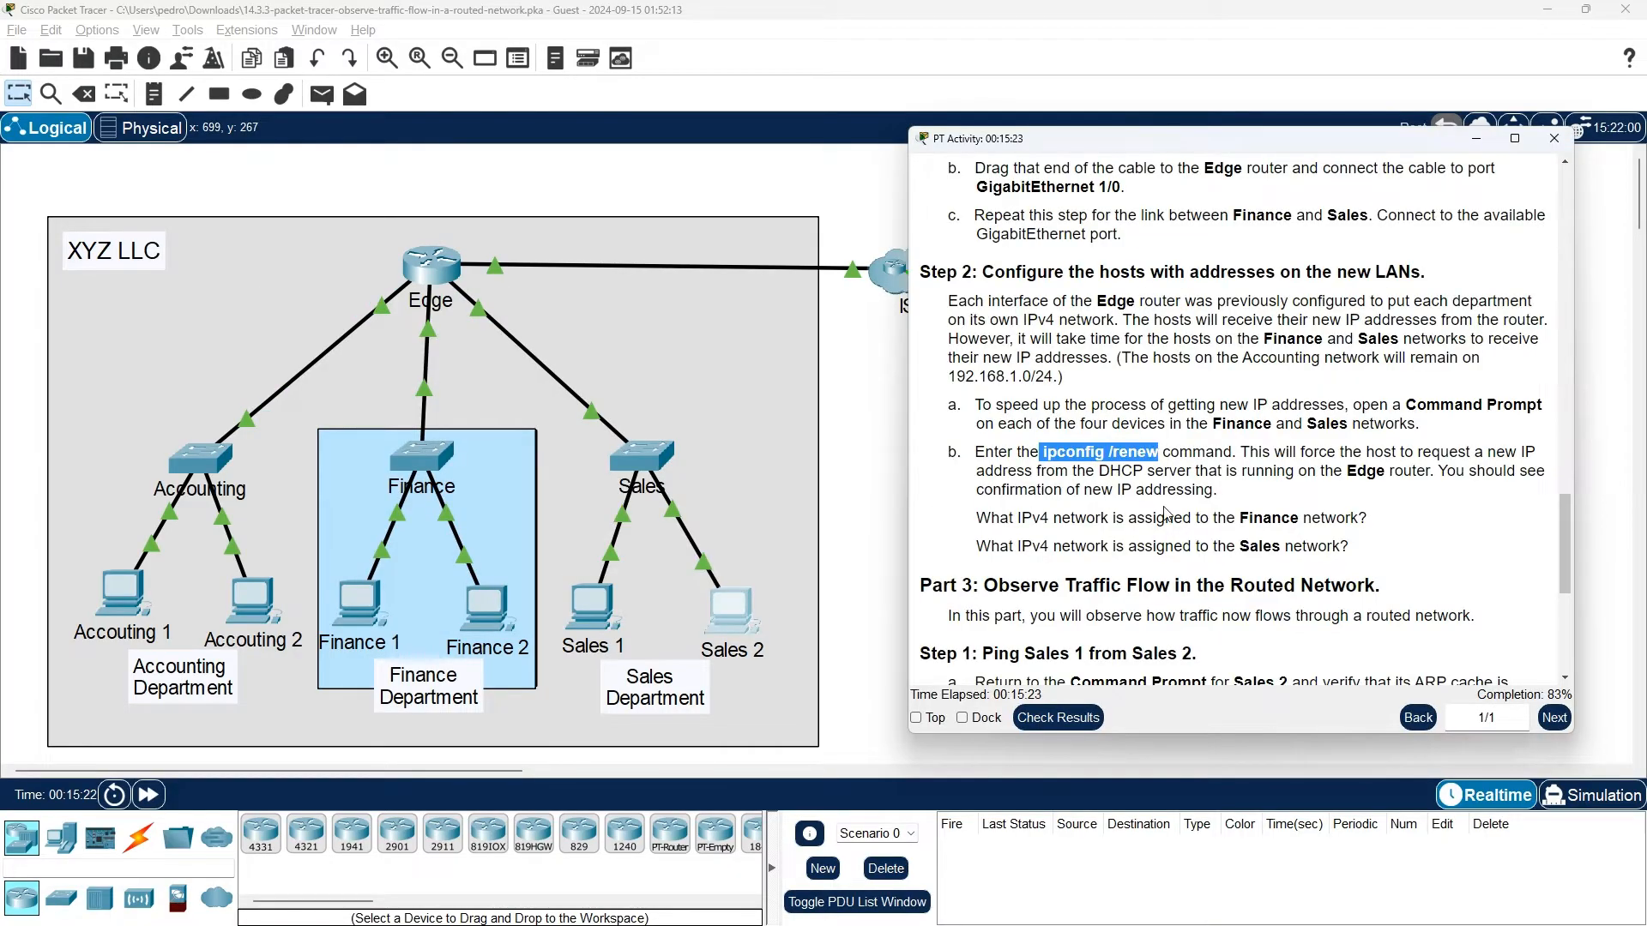
scroll(1170, 505, "down", 2)
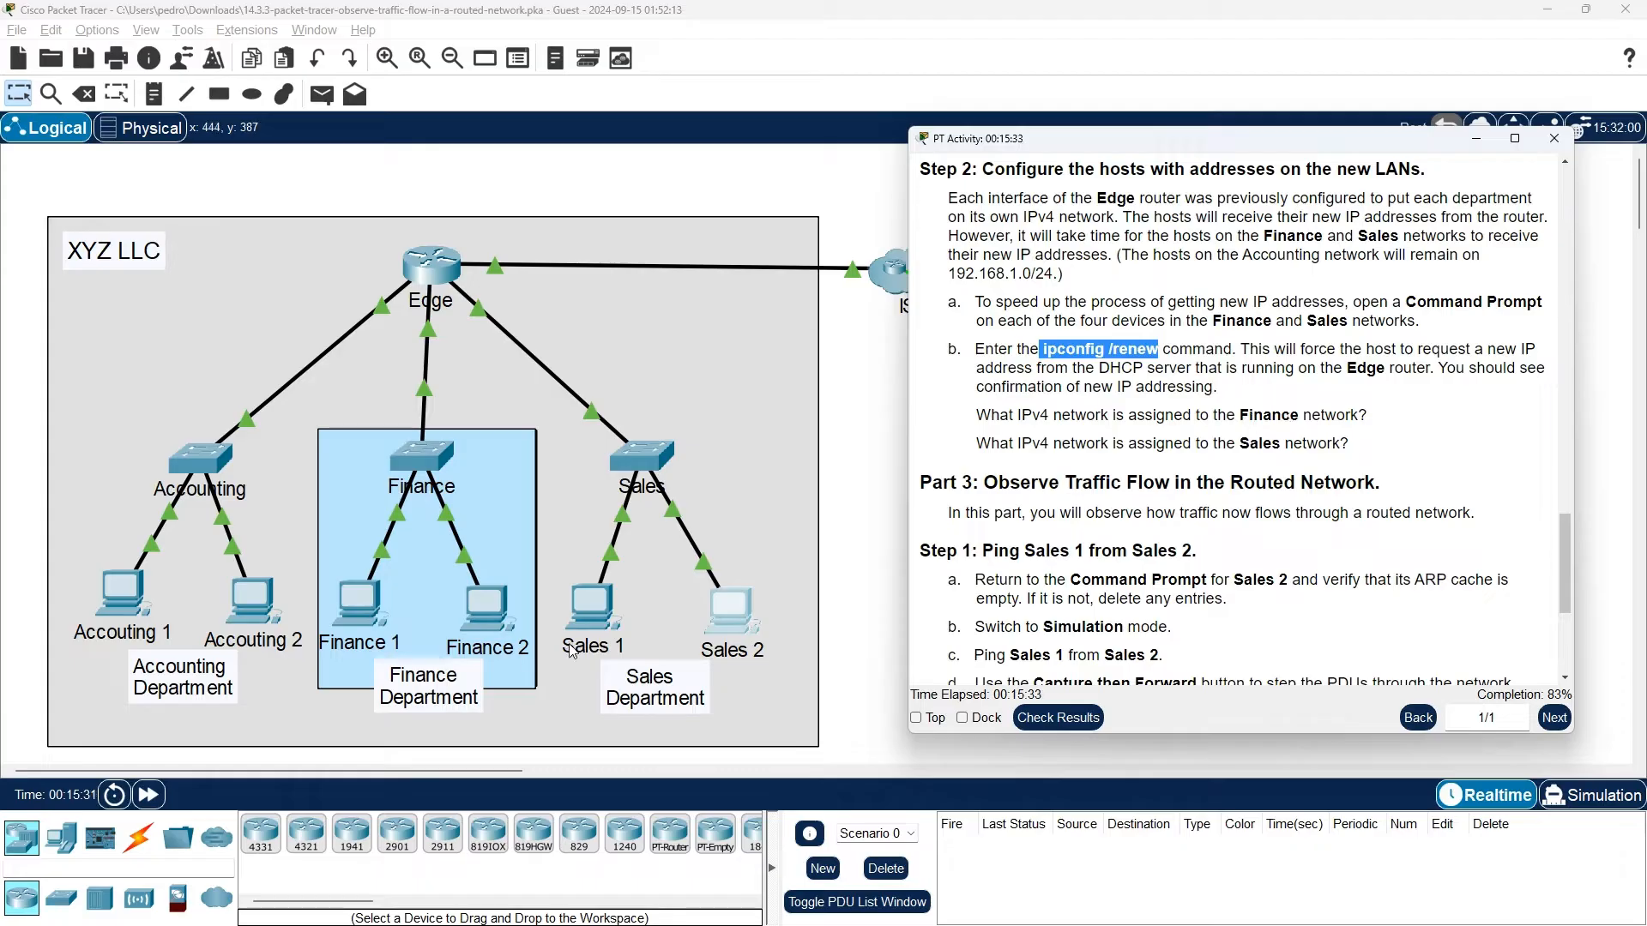
Step: Open the windows of hosts Finance 1 and Sales 1 and arrange them side by side
left_click(366, 615)
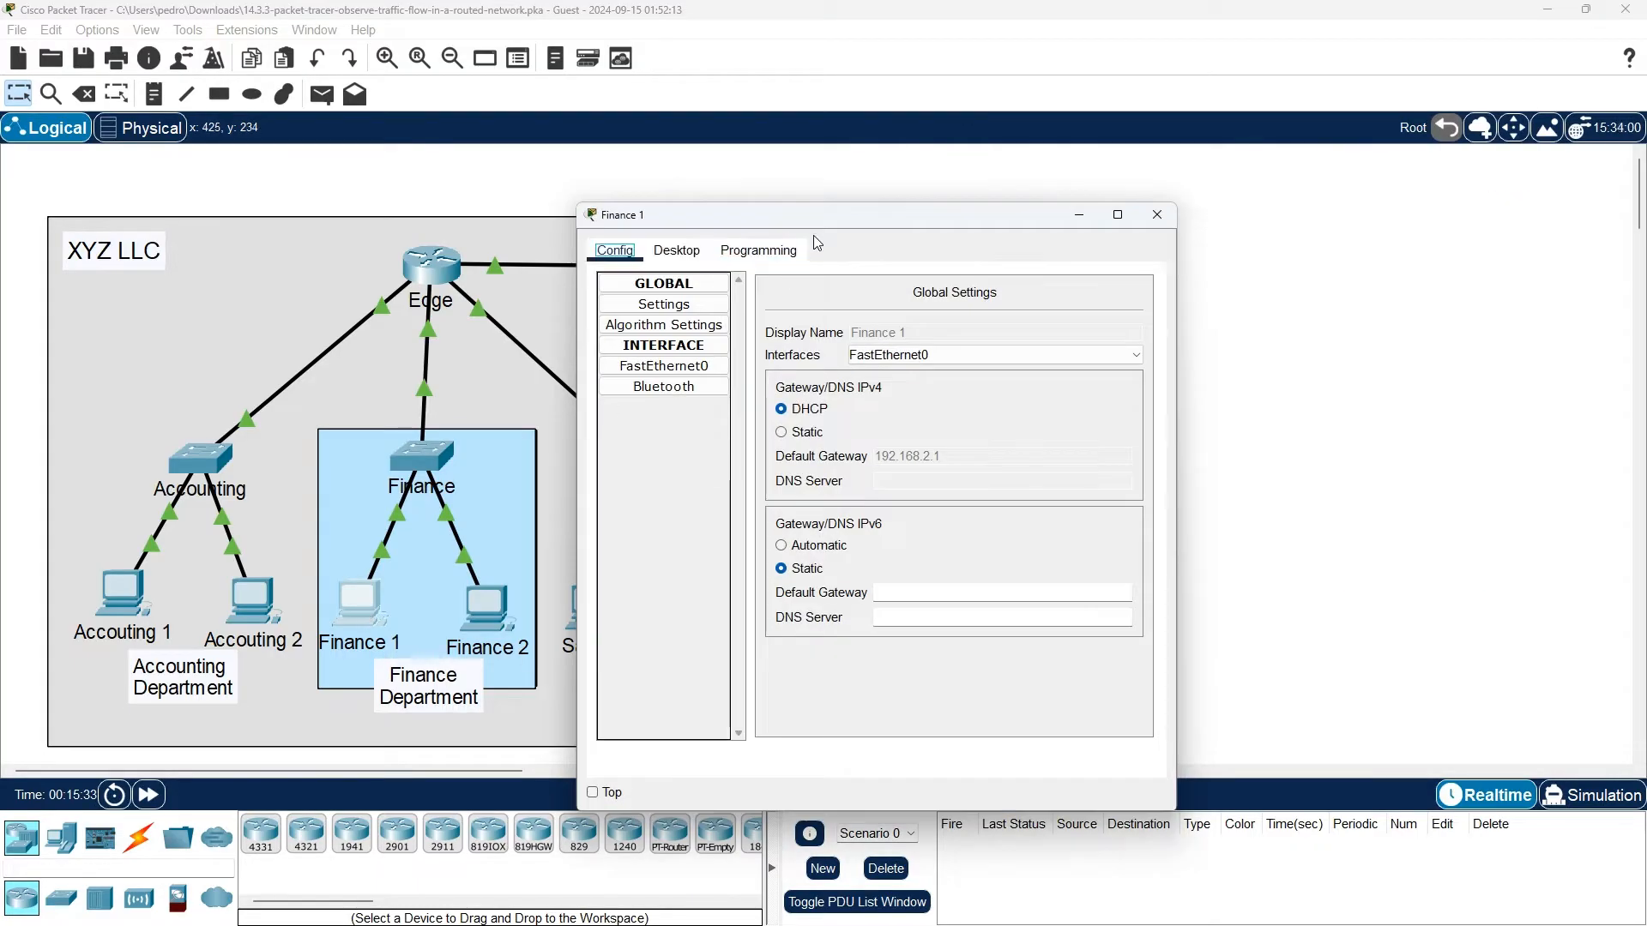
left_click_drag(816, 216, 242, 165)
left_click(725, 422)
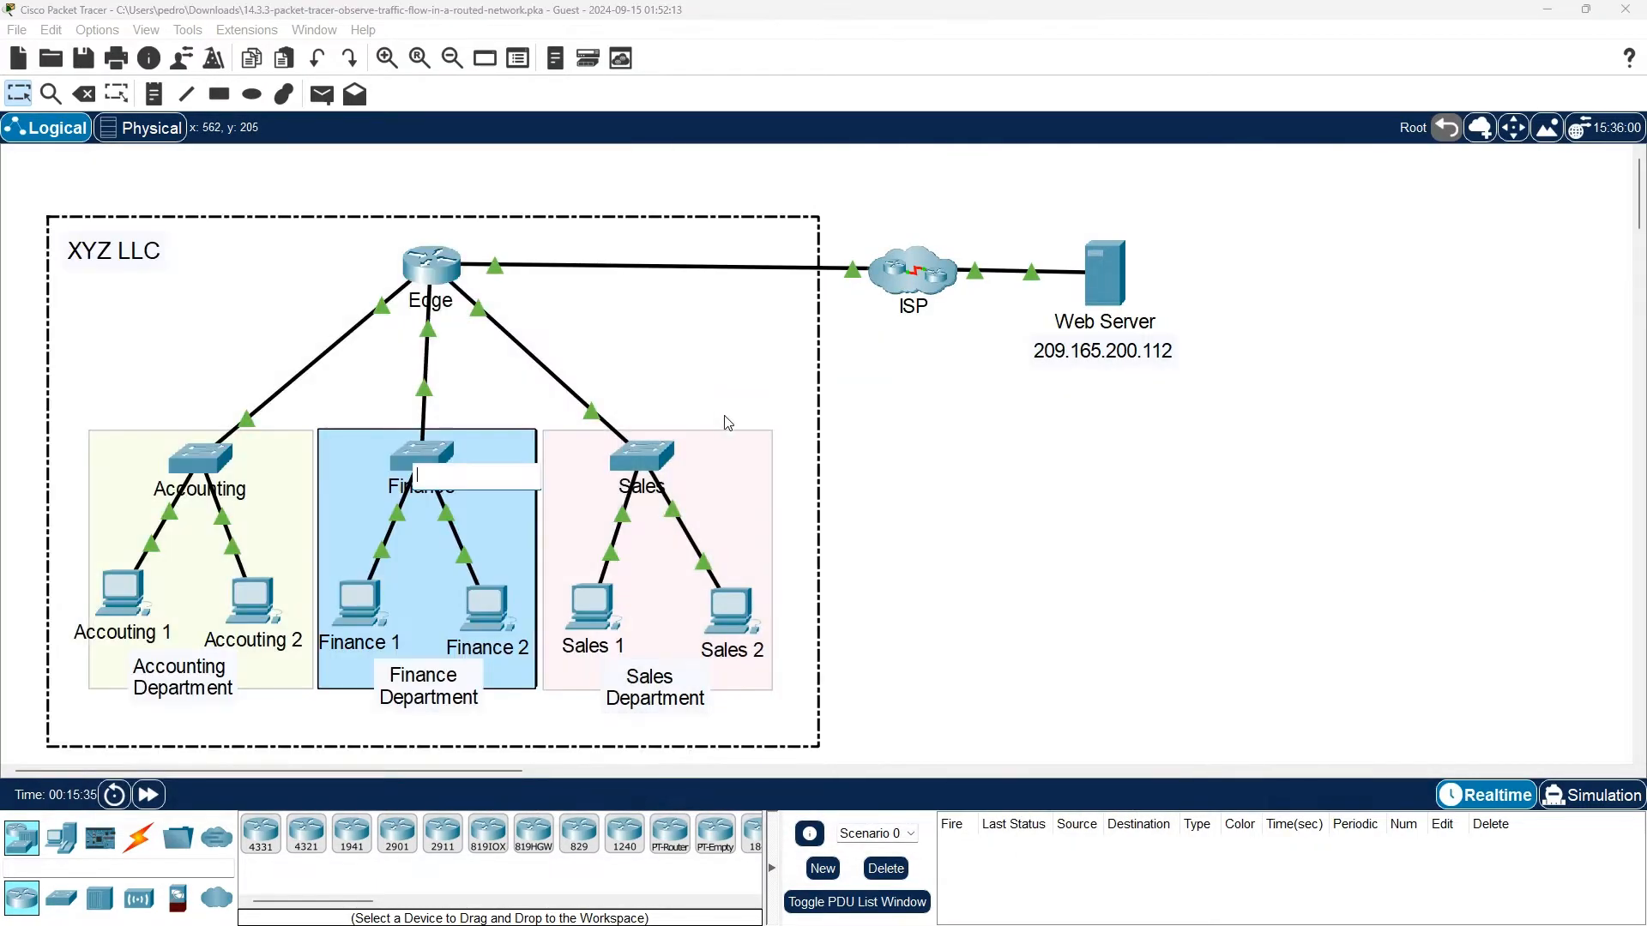
left_click(586, 612)
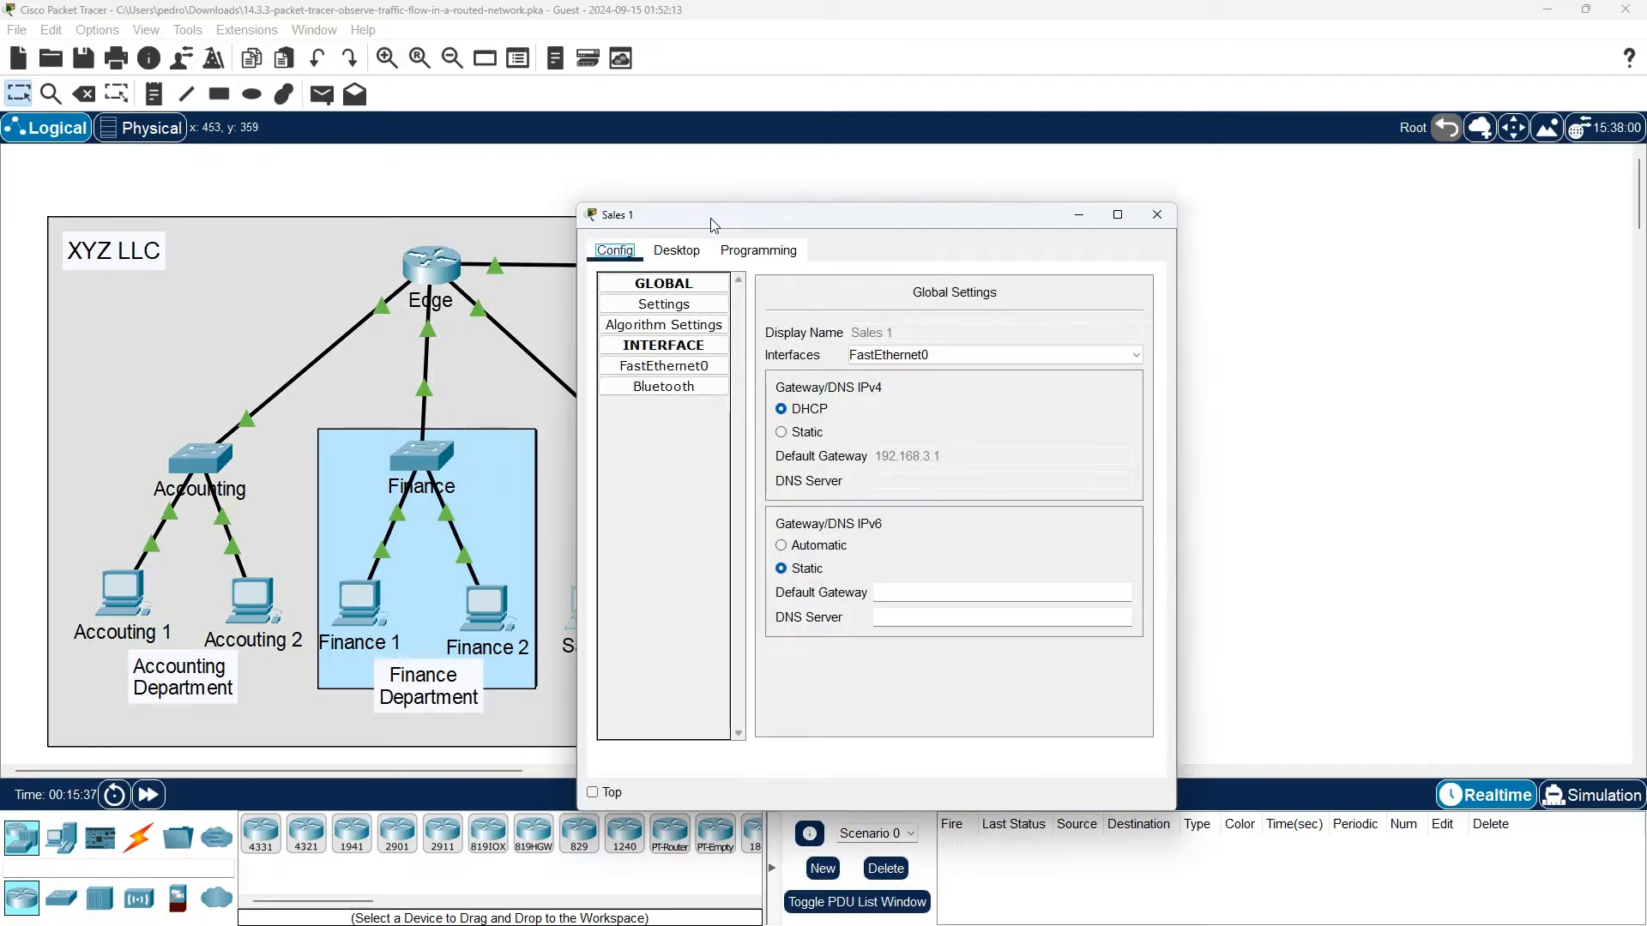
left_click_drag(707, 228, 858, 167)
key("alt+Tab")
key("alt+Tab")
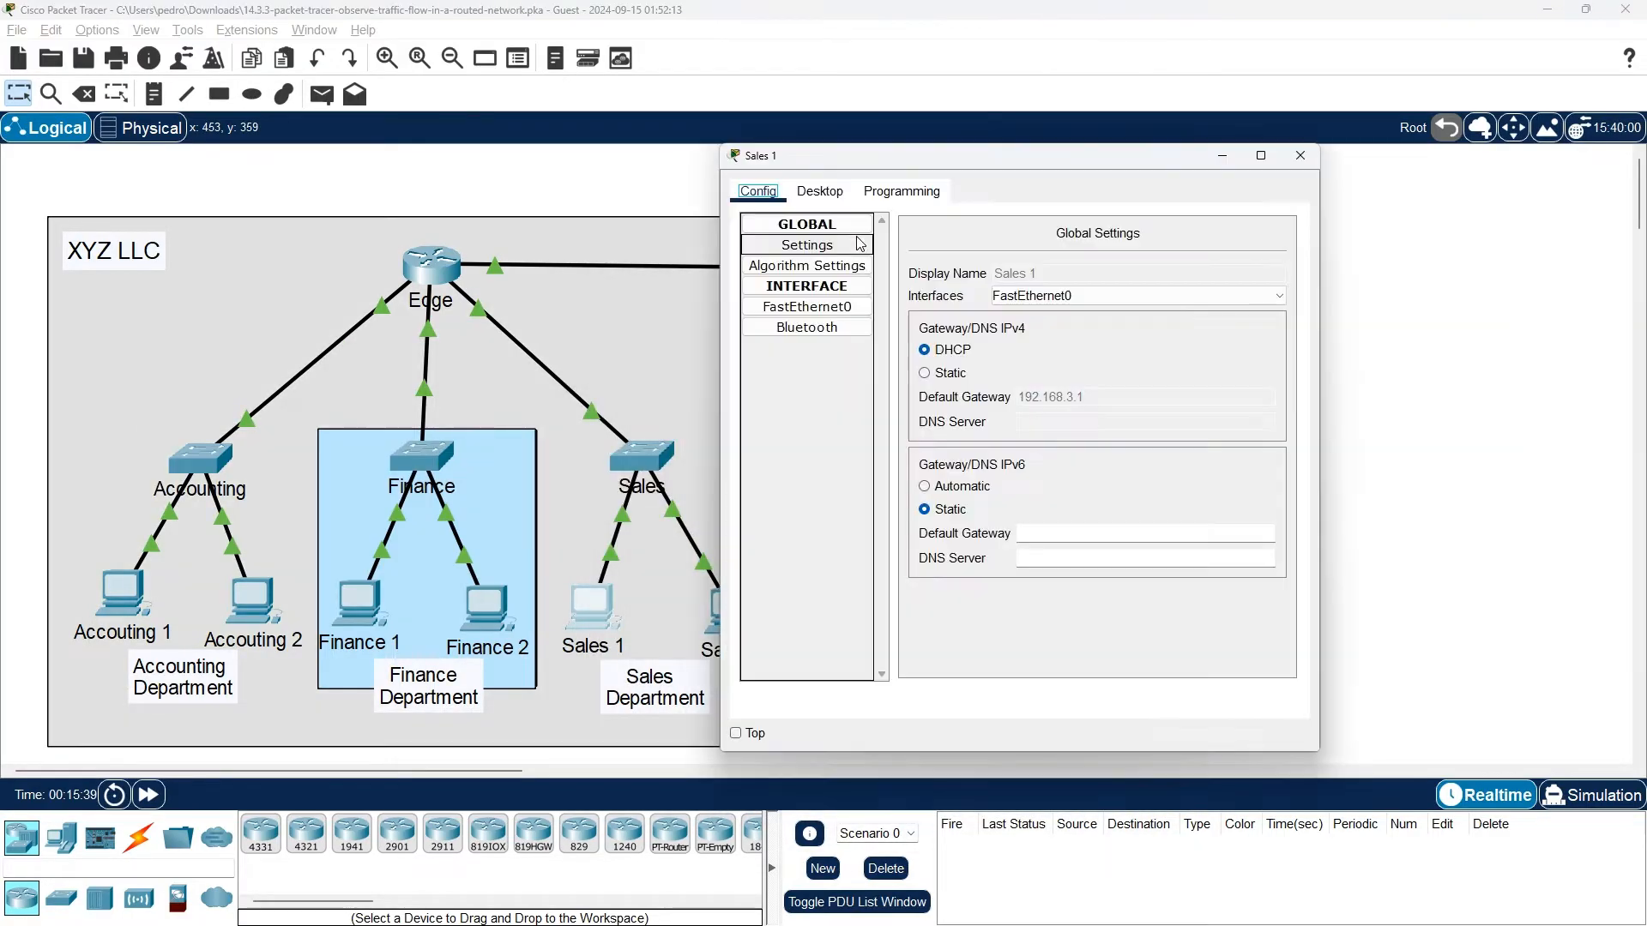
key("alt+Tab")
key("alt+Tab")
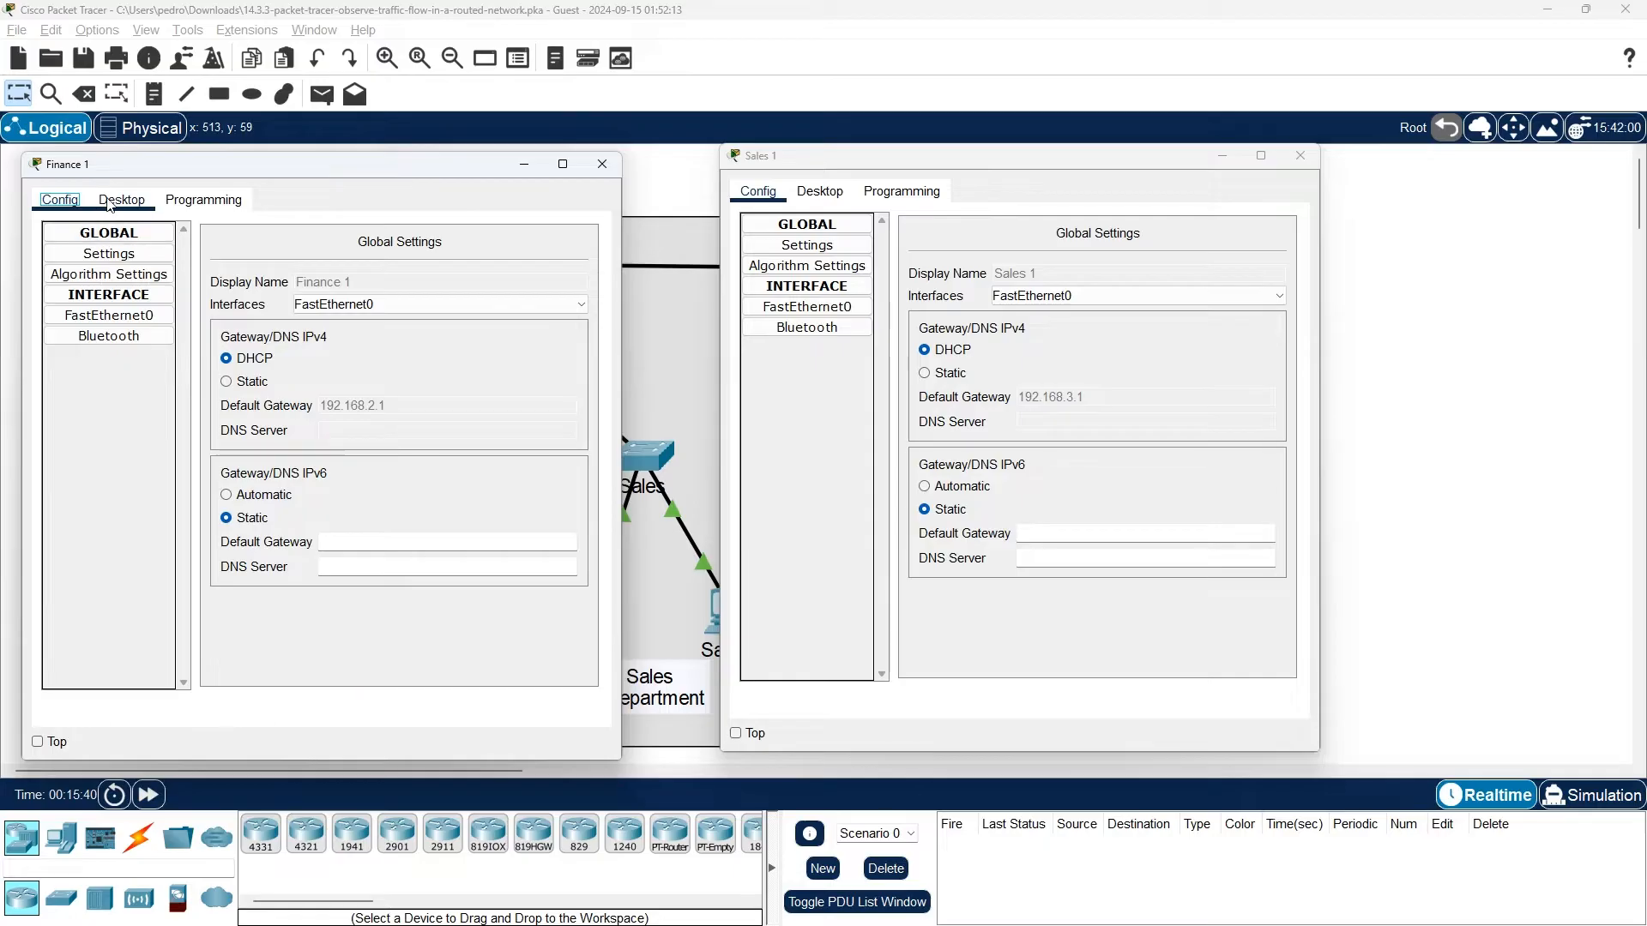
Step: Show the IP Configuration of Finance 1 and Sales 1 and compare their IPv4 networks
left_click(112, 200)
left_click(108, 288)
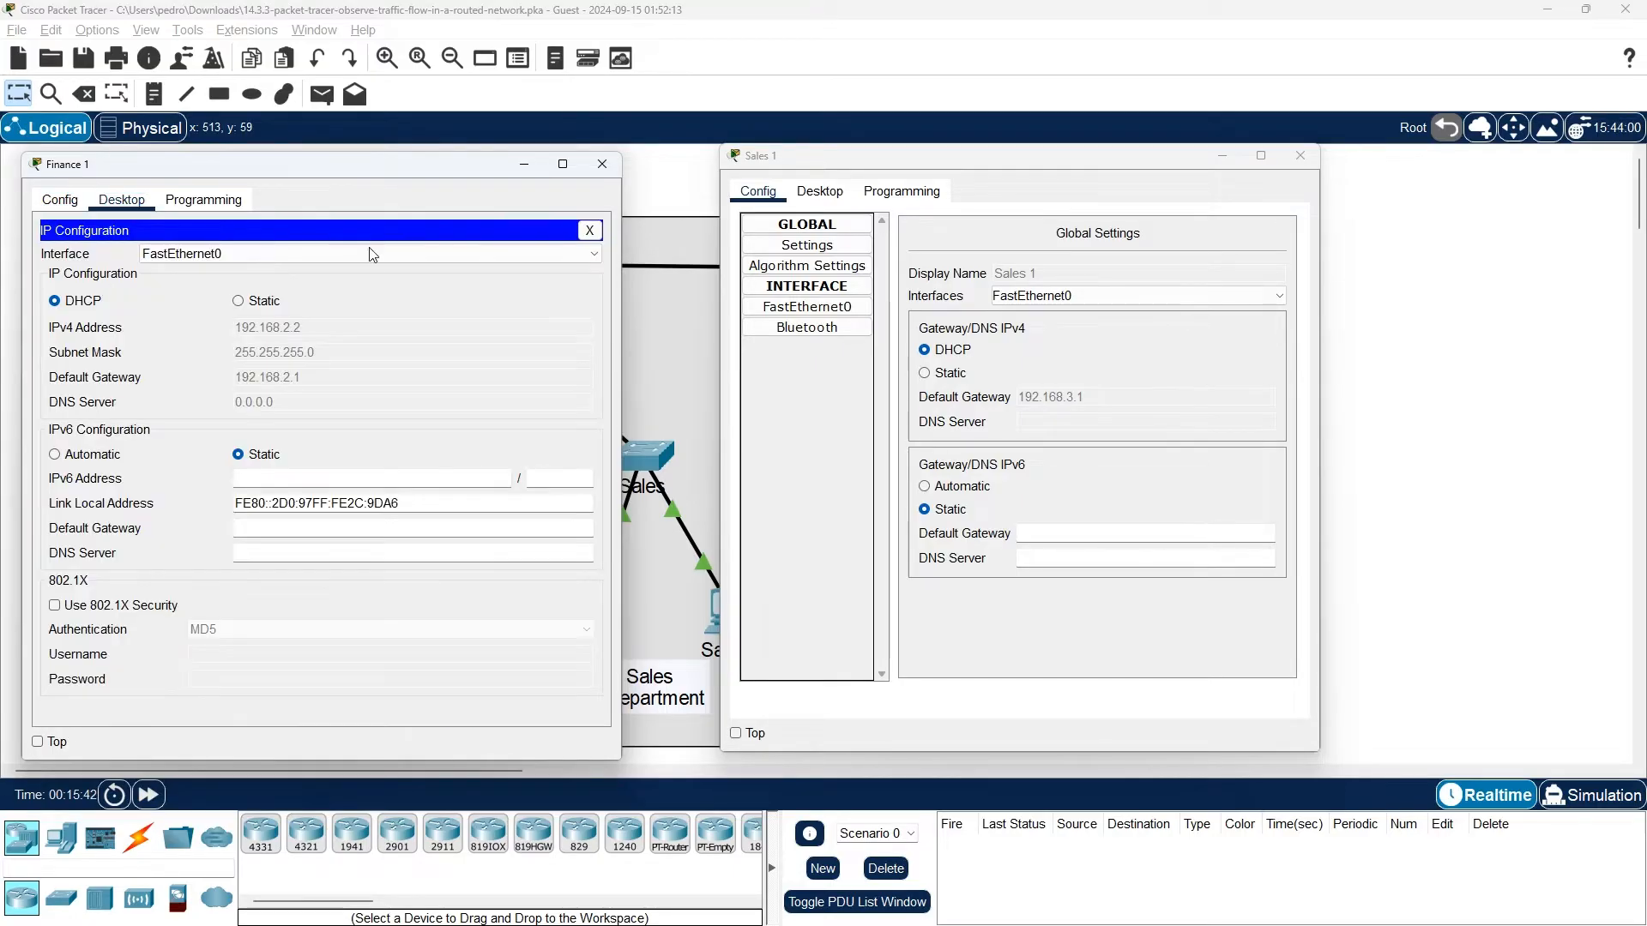
left_click(816, 191)
left_click(793, 254)
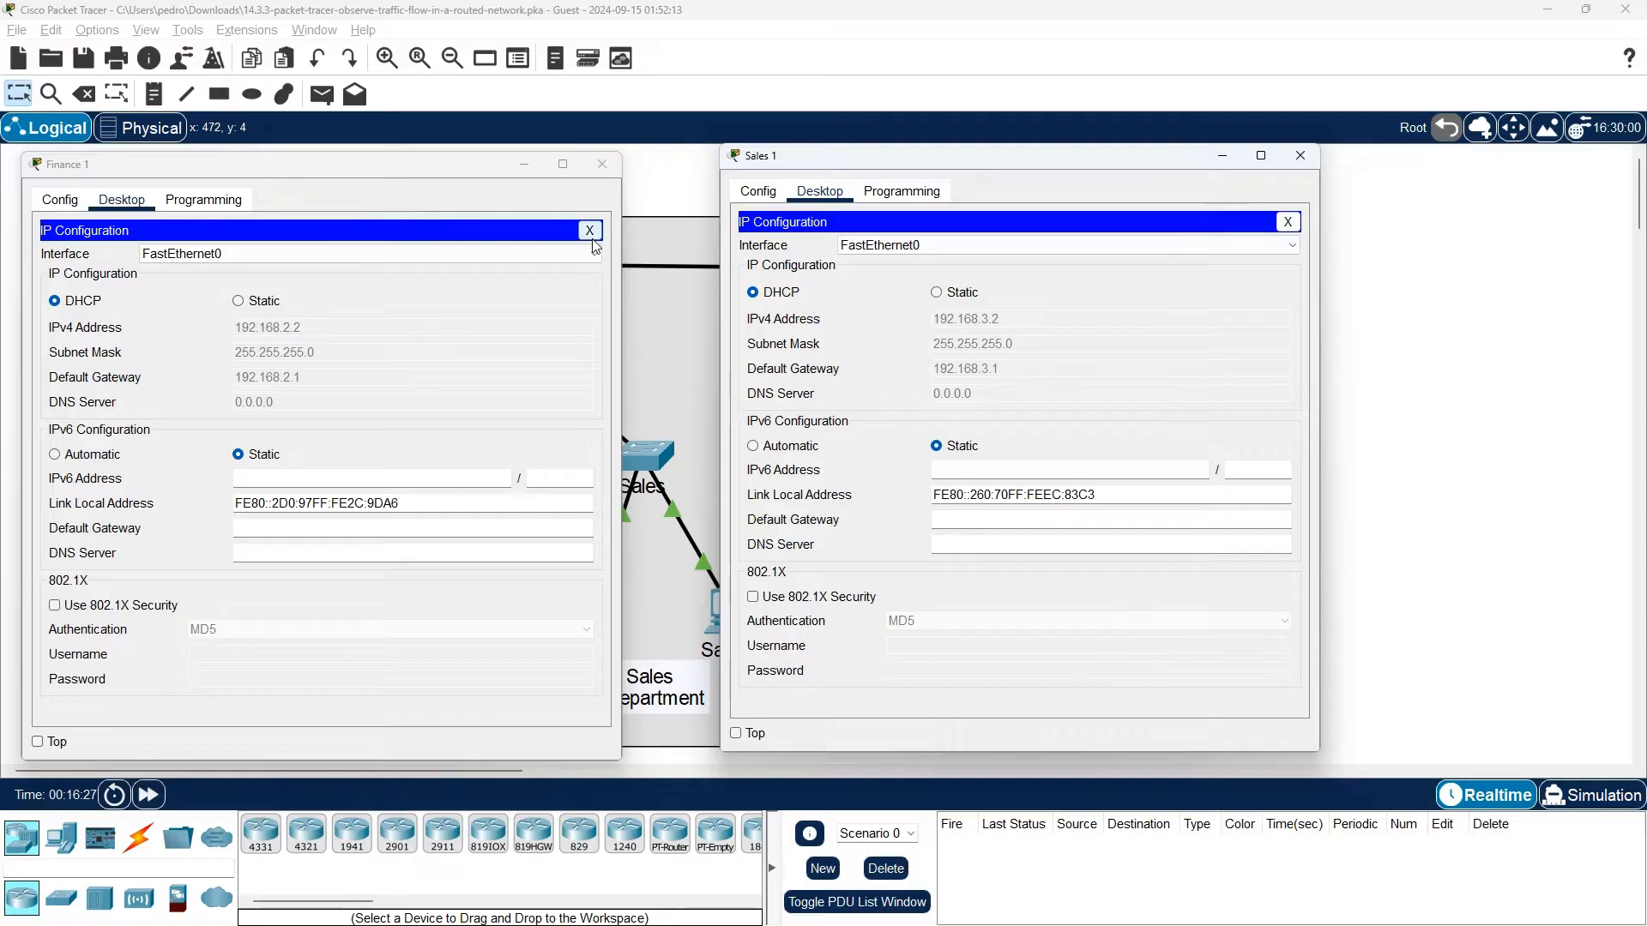
Step: Close the Finance 1 and Sales 1 windows and bring back the activity instructions at Part 3
left_click(602, 164)
left_click(1300, 155)
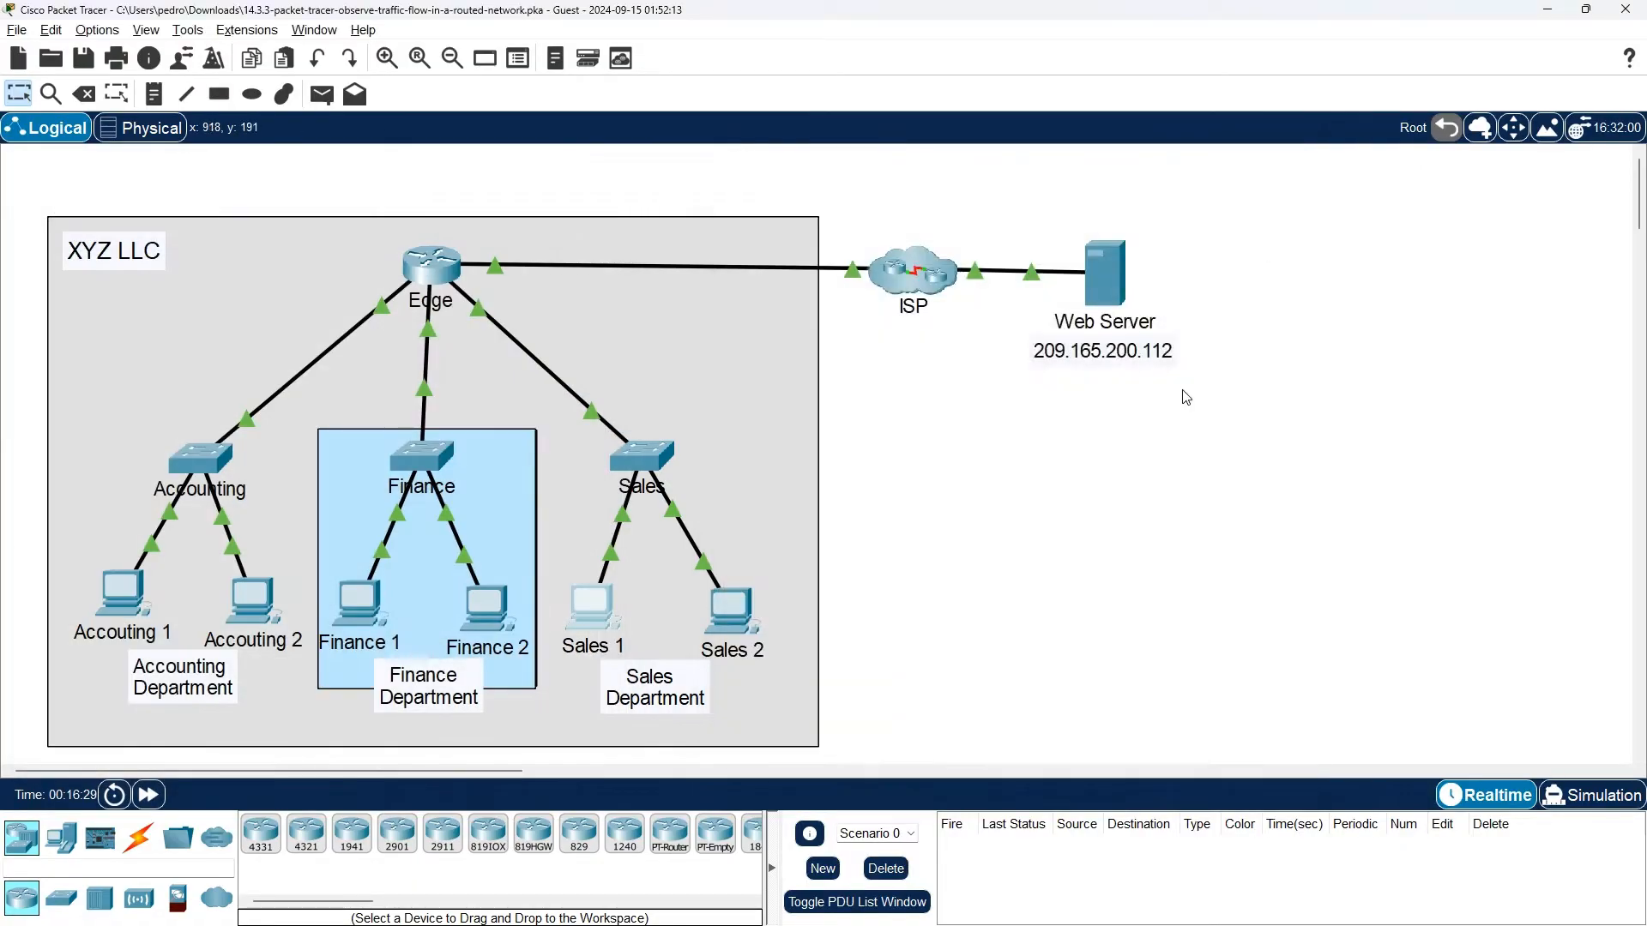
key("alt+Tab")
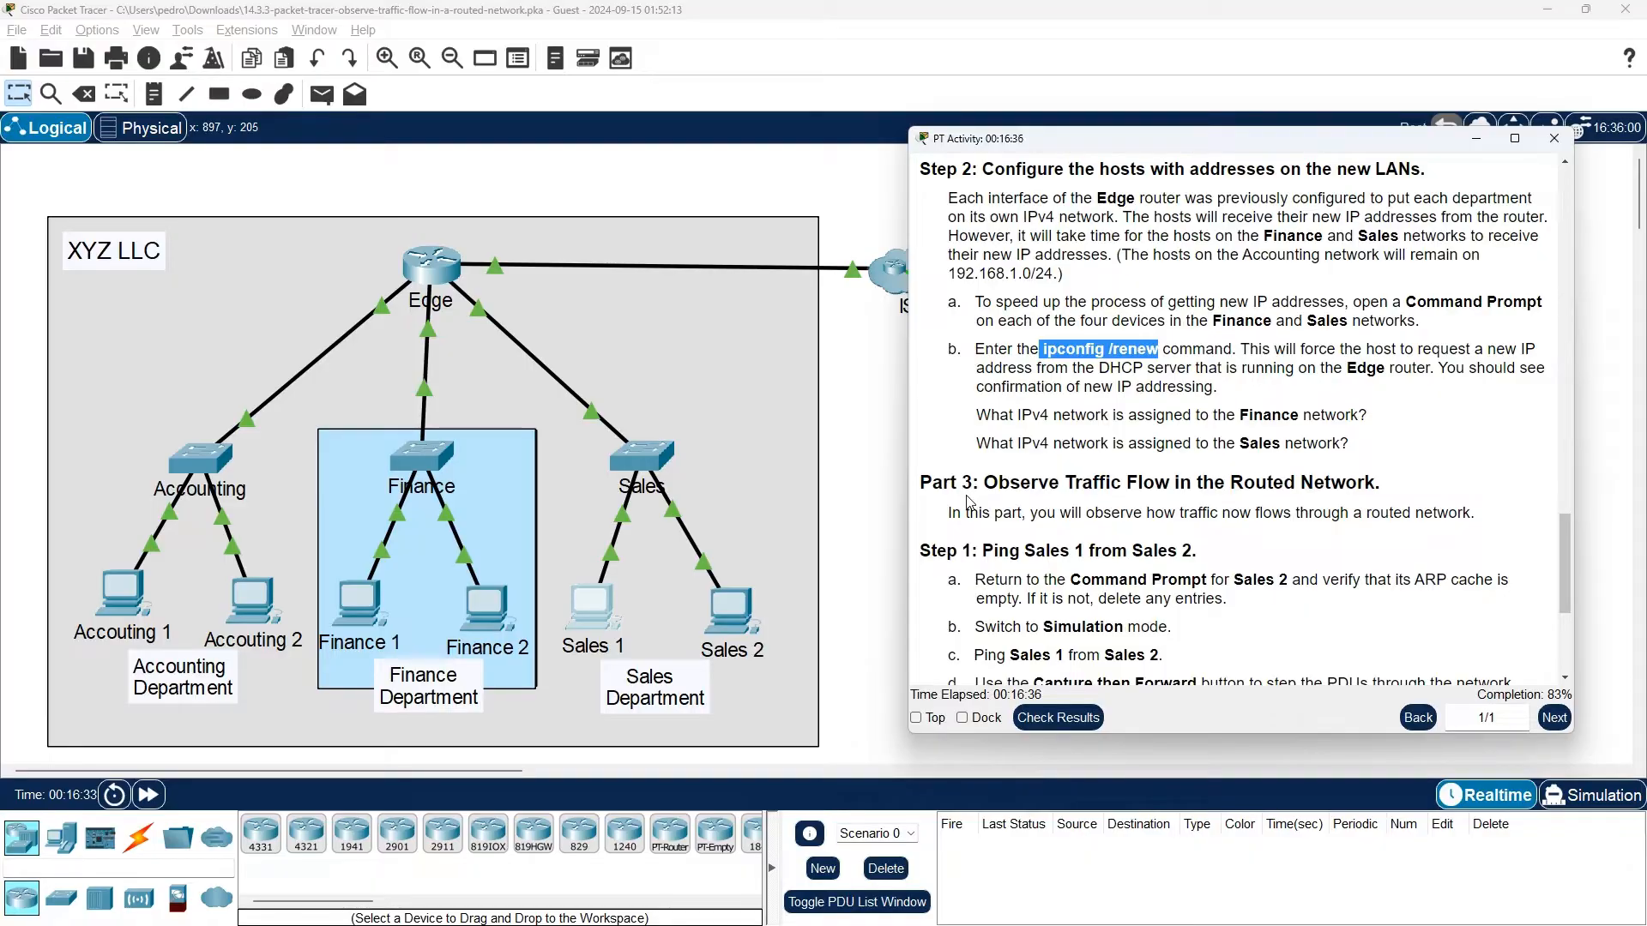
Step: Open the Command Prompt of Sales 2 for Part 3, Step 1 and place it beside the activity instructions
scroll(966, 502, "down", 1)
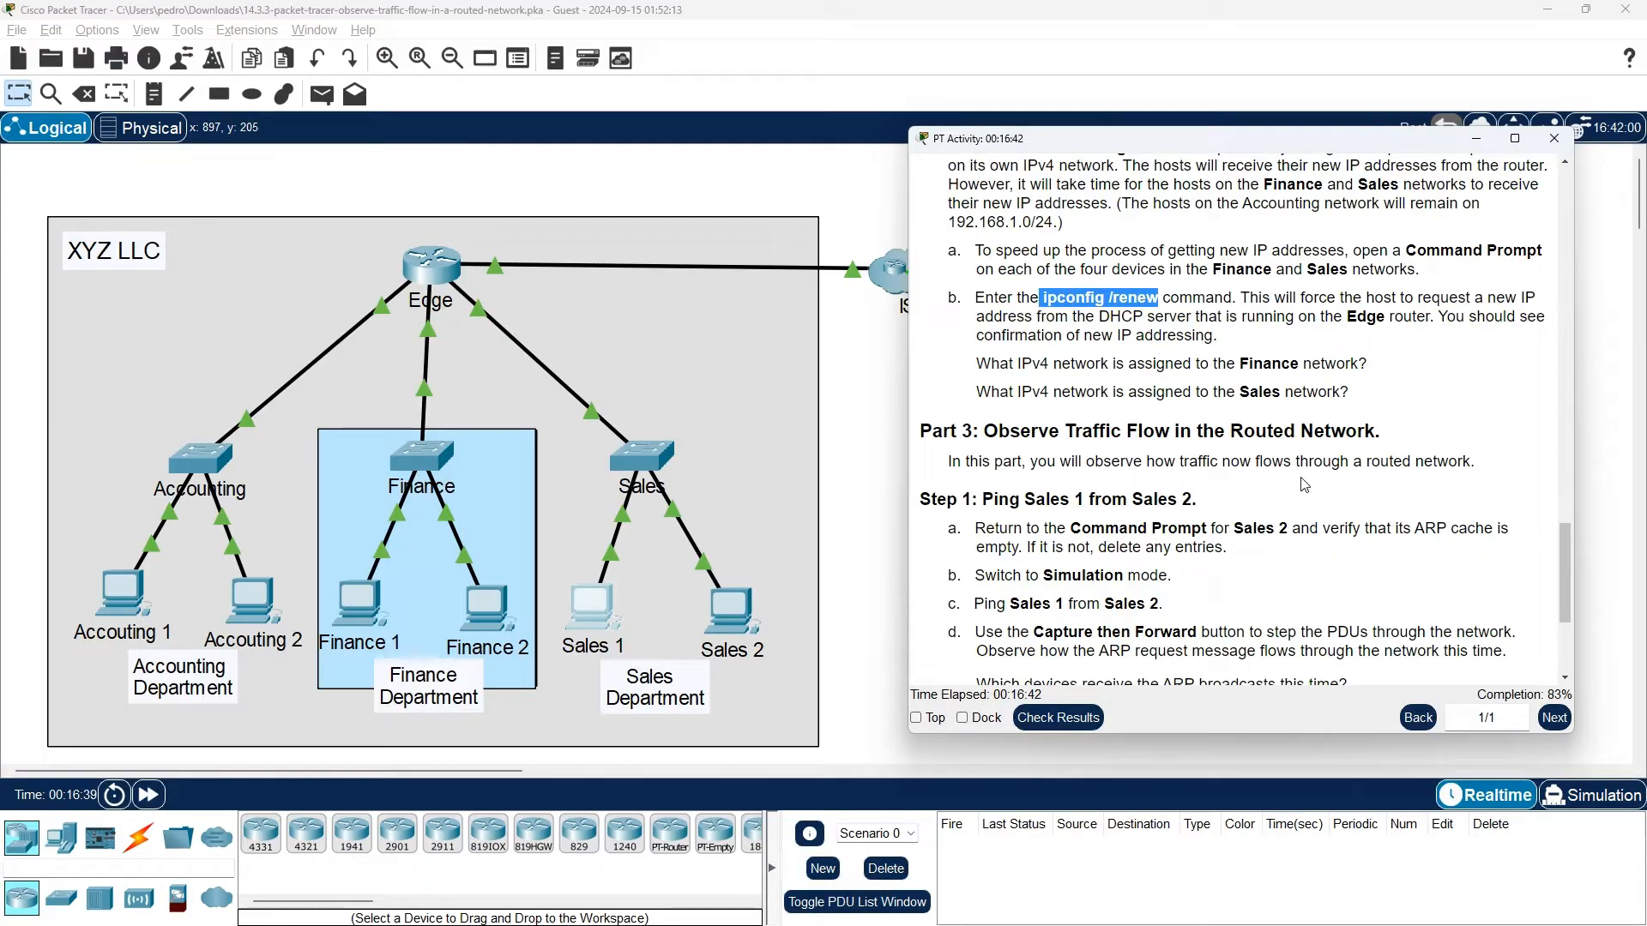
scroll(1462, 485, "down", 2)
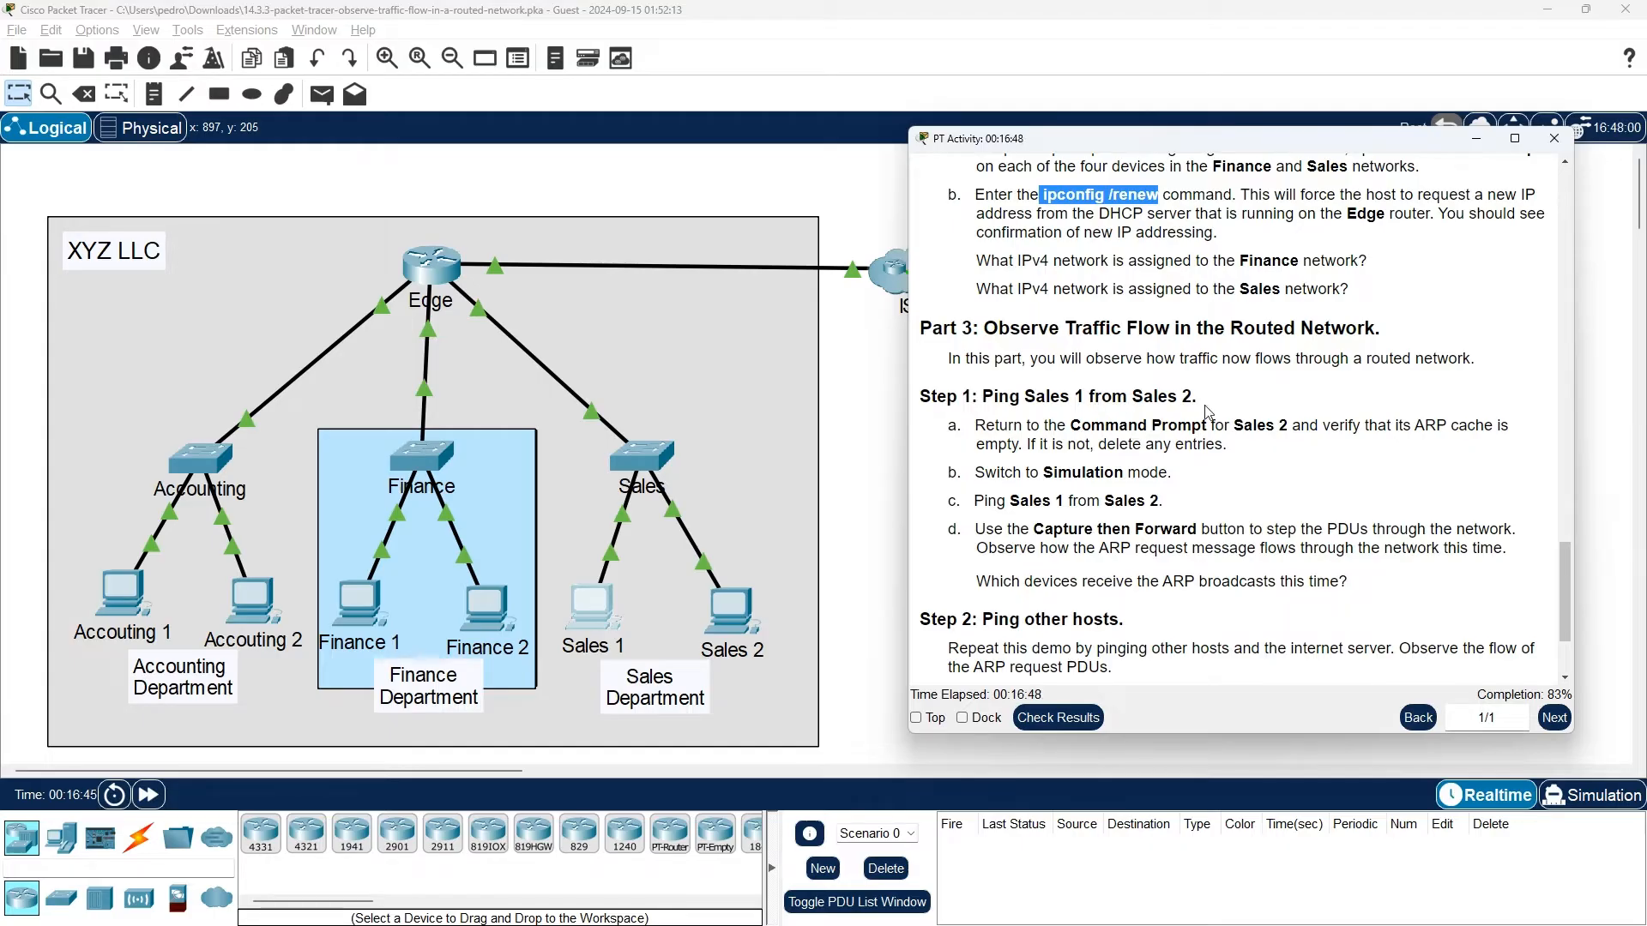
scroll(1209, 414, "down", 1)
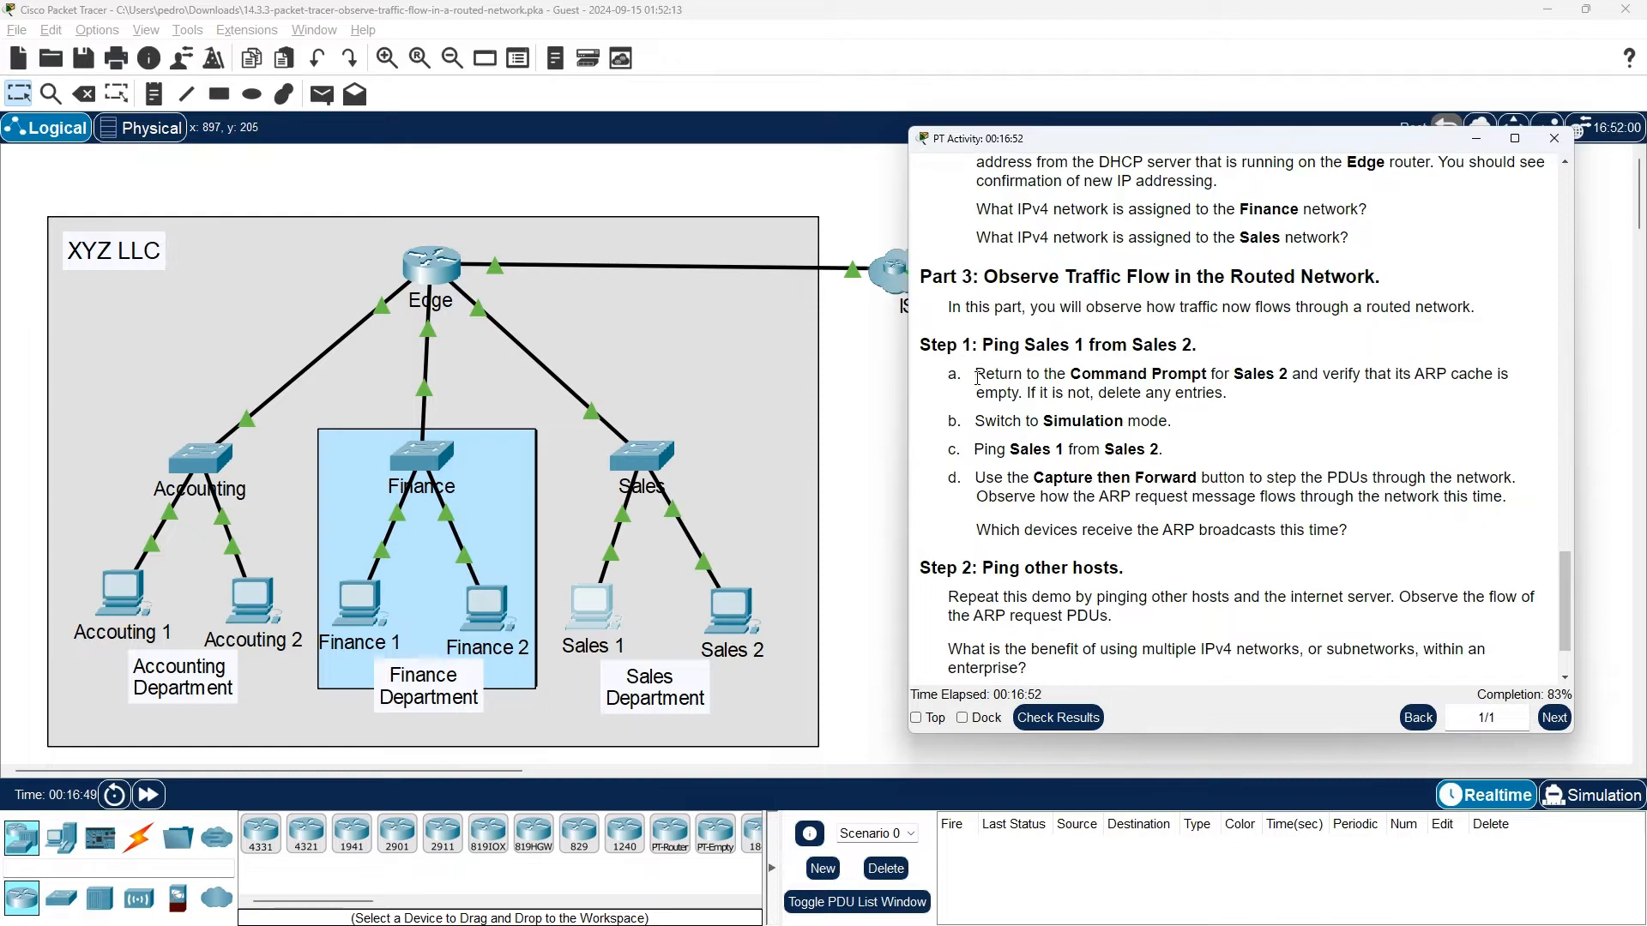
left_click_drag(978, 378, 1301, 391)
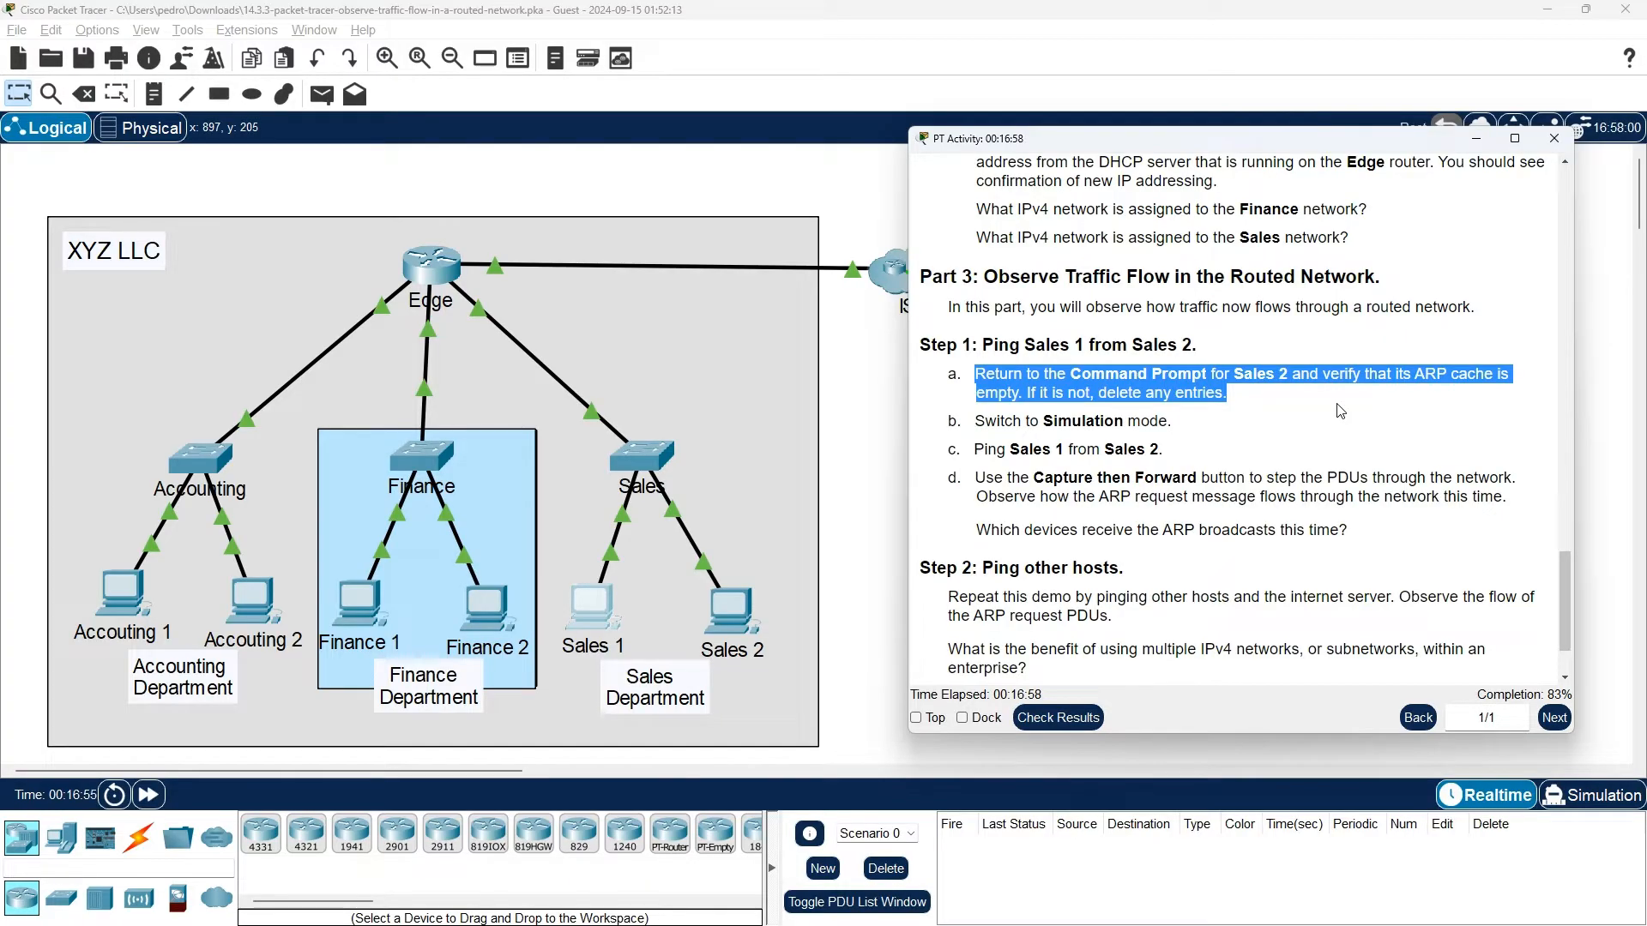
left_click(733, 614)
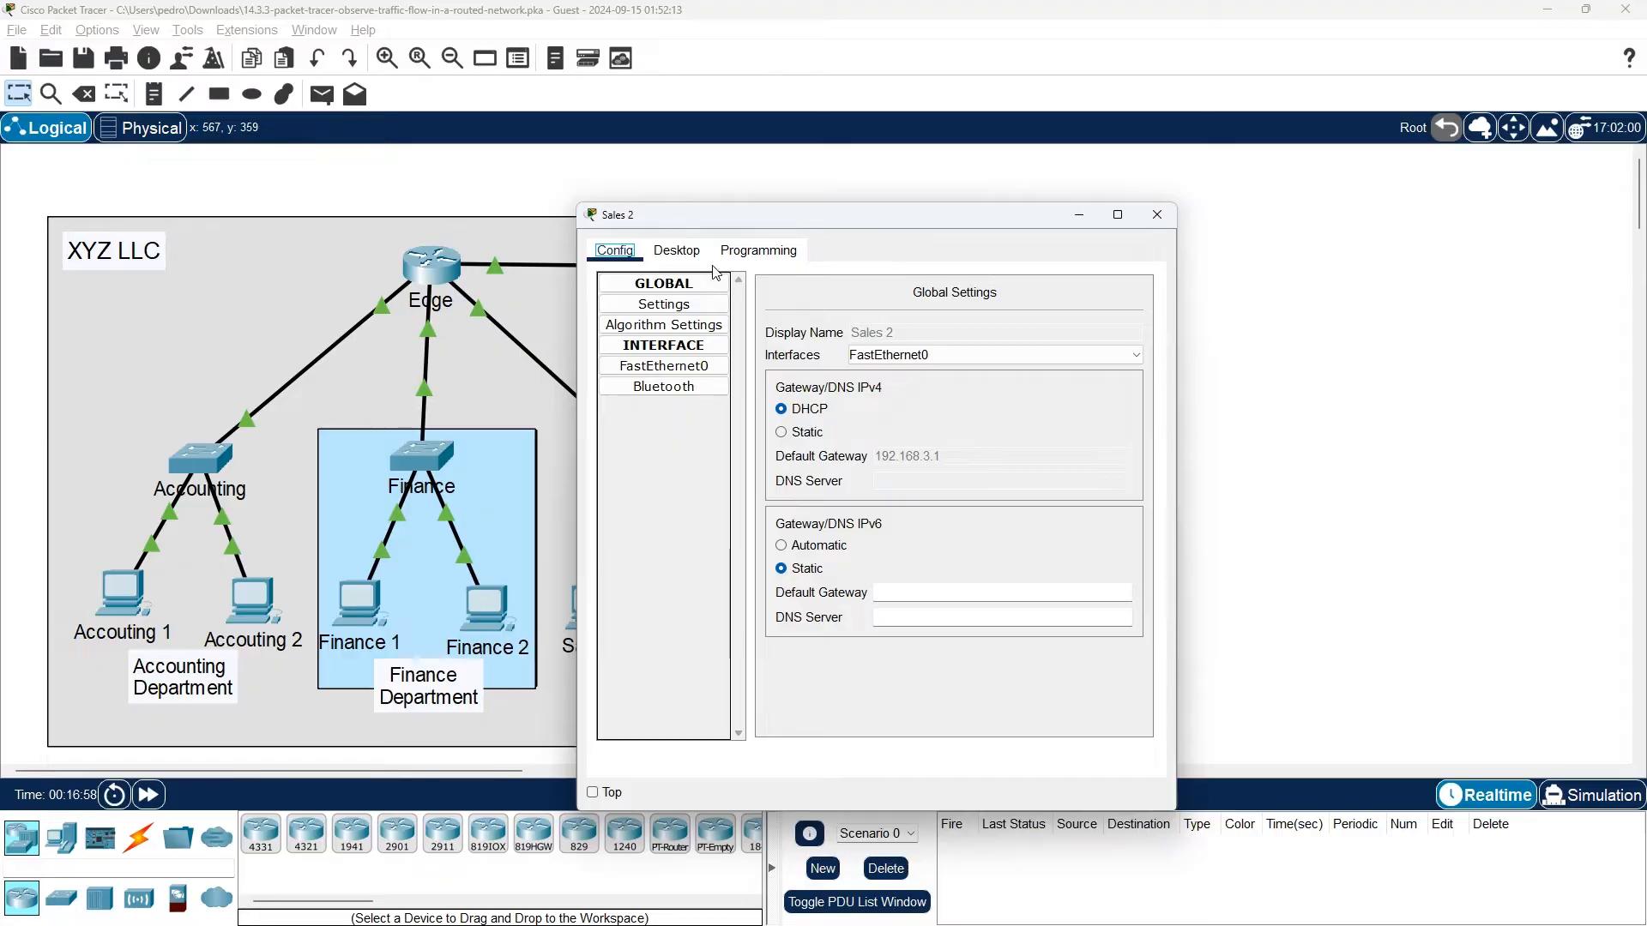
left_click(676, 253)
left_click(966, 348)
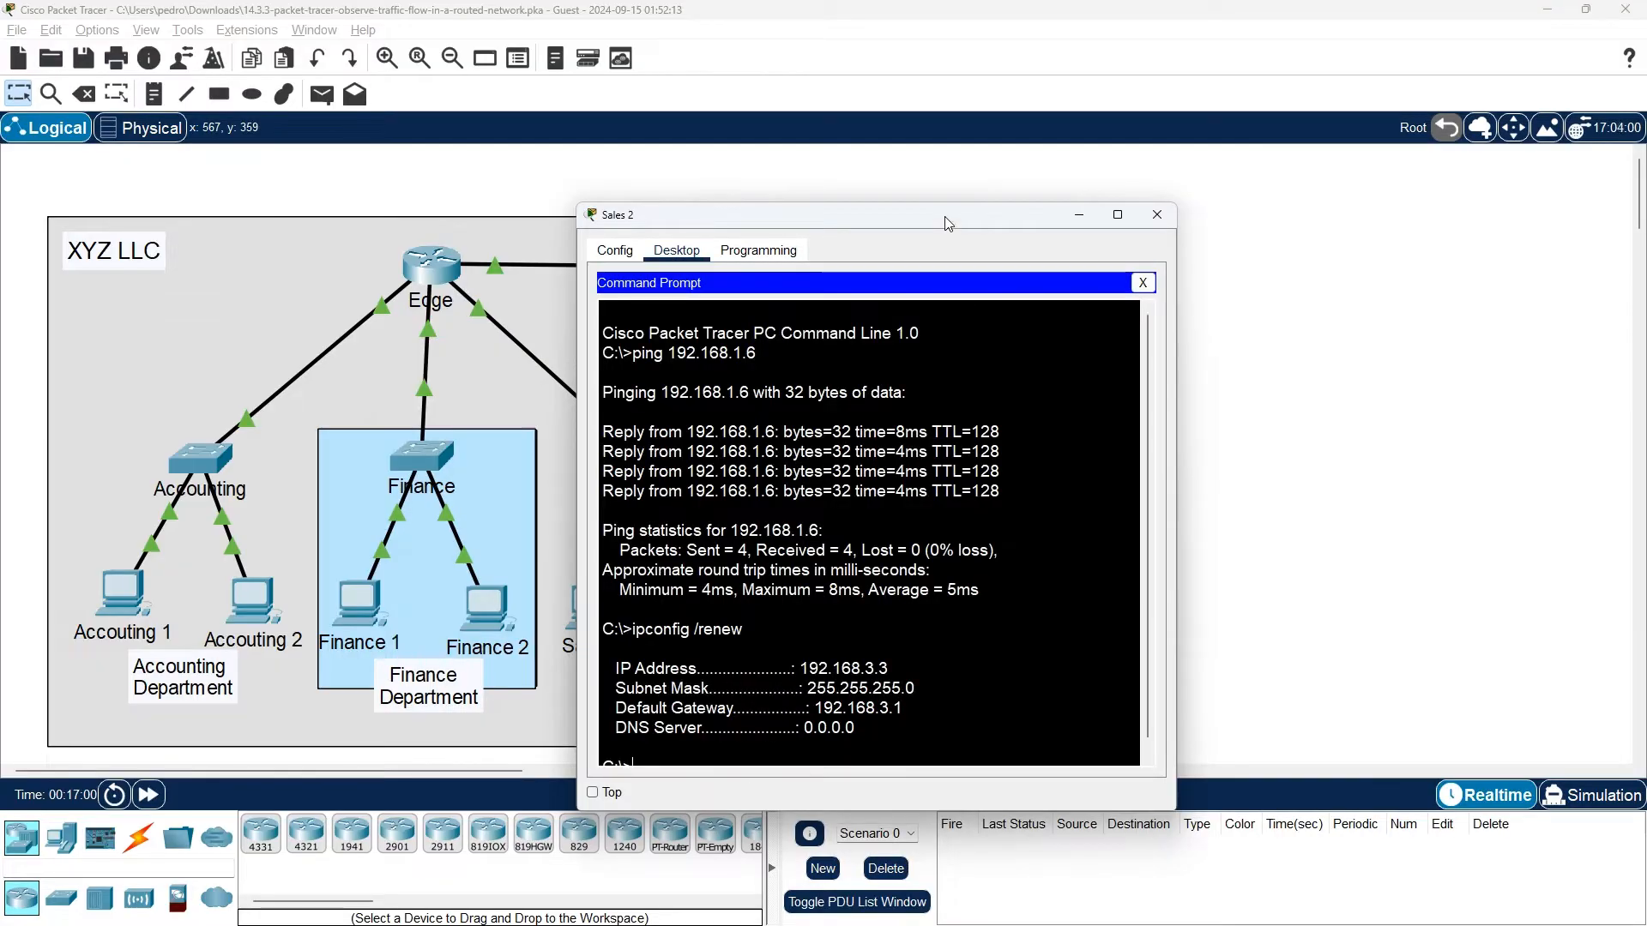
left_click_drag(949, 223, 675, 166)
key("alt+Tab")
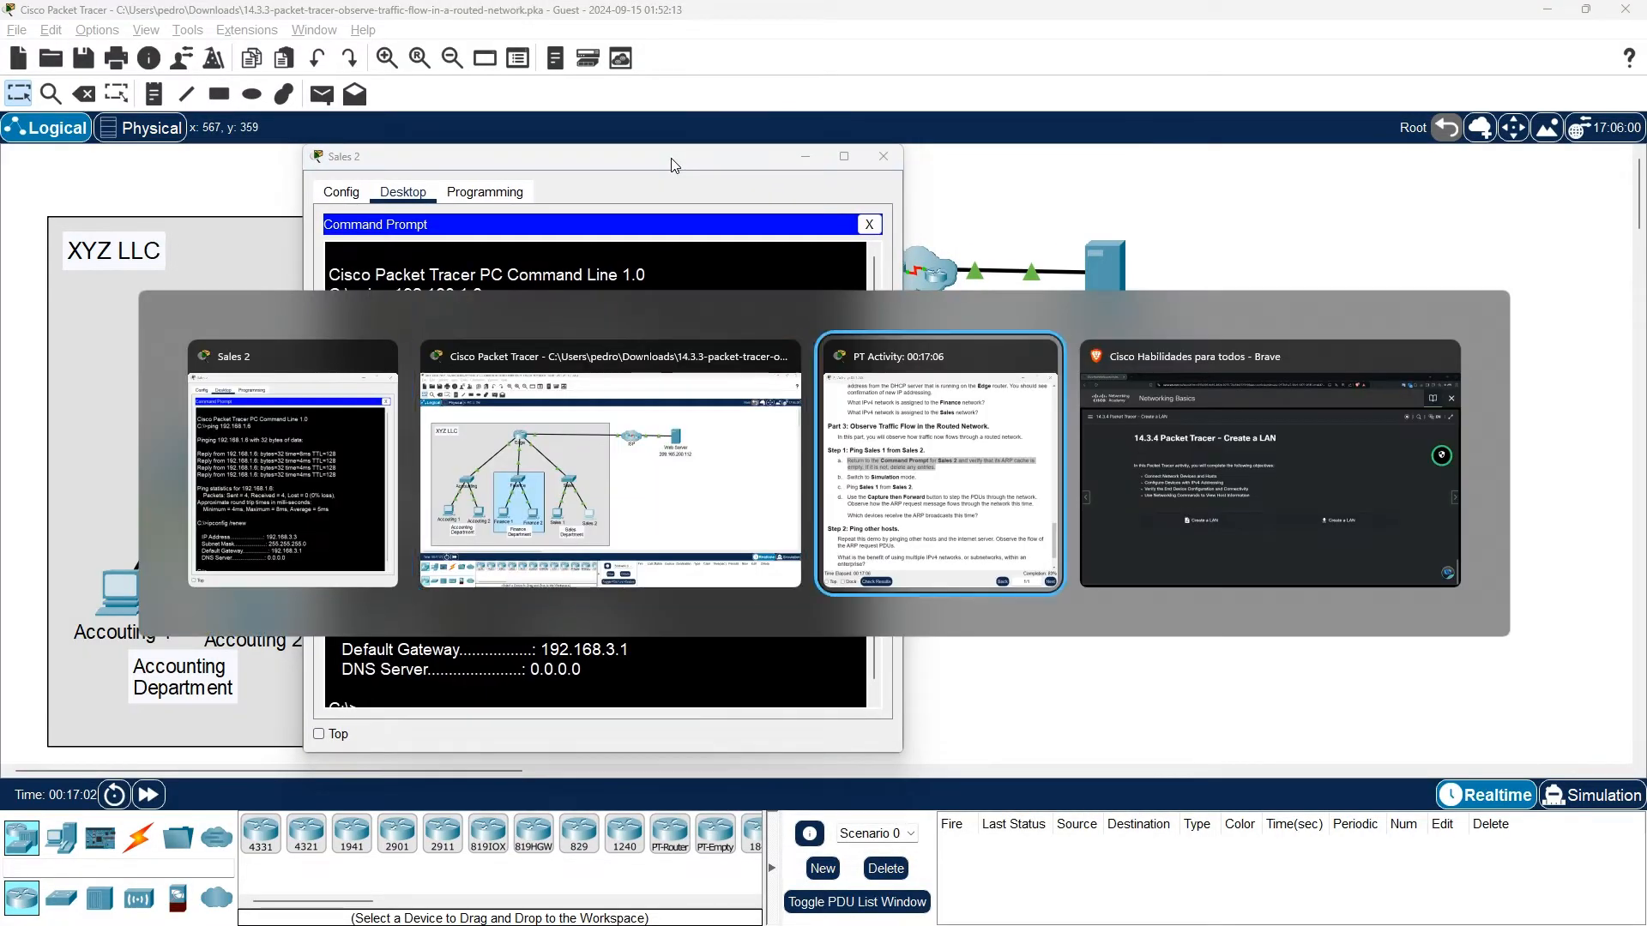
key("alt+Tab")
key("alt+Tab")
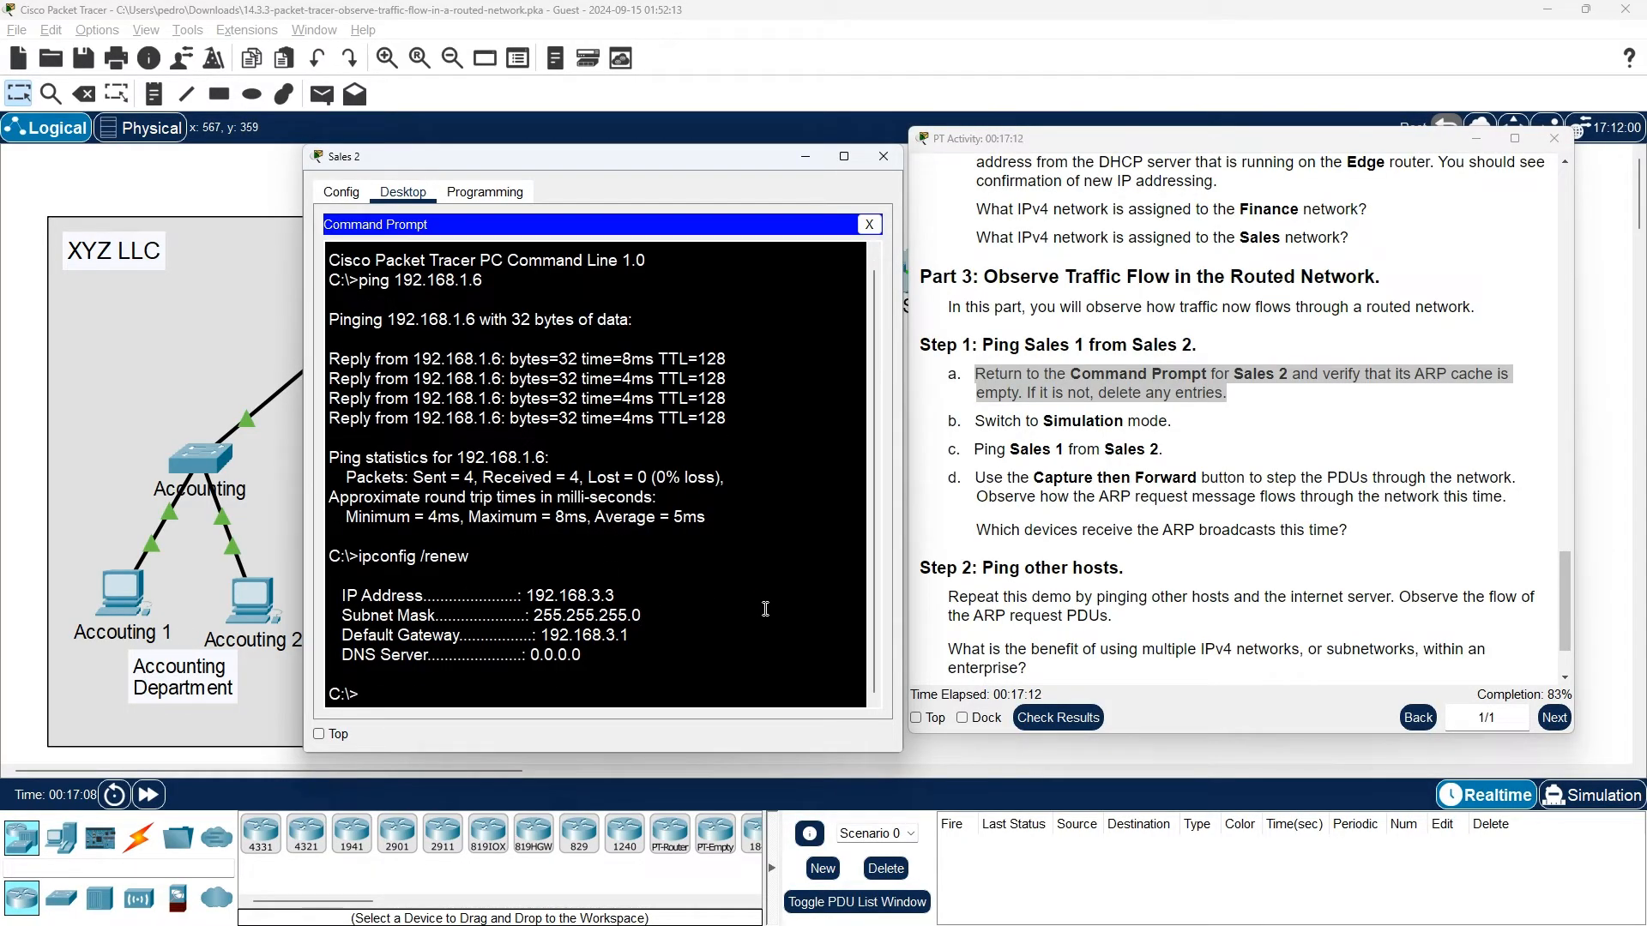
Step: Check the ARP cache of Sales 2 with arp -a and clear its entries with arp -d
key("Return")
key("Return")
key("Return")
key("Return")
key("Return")
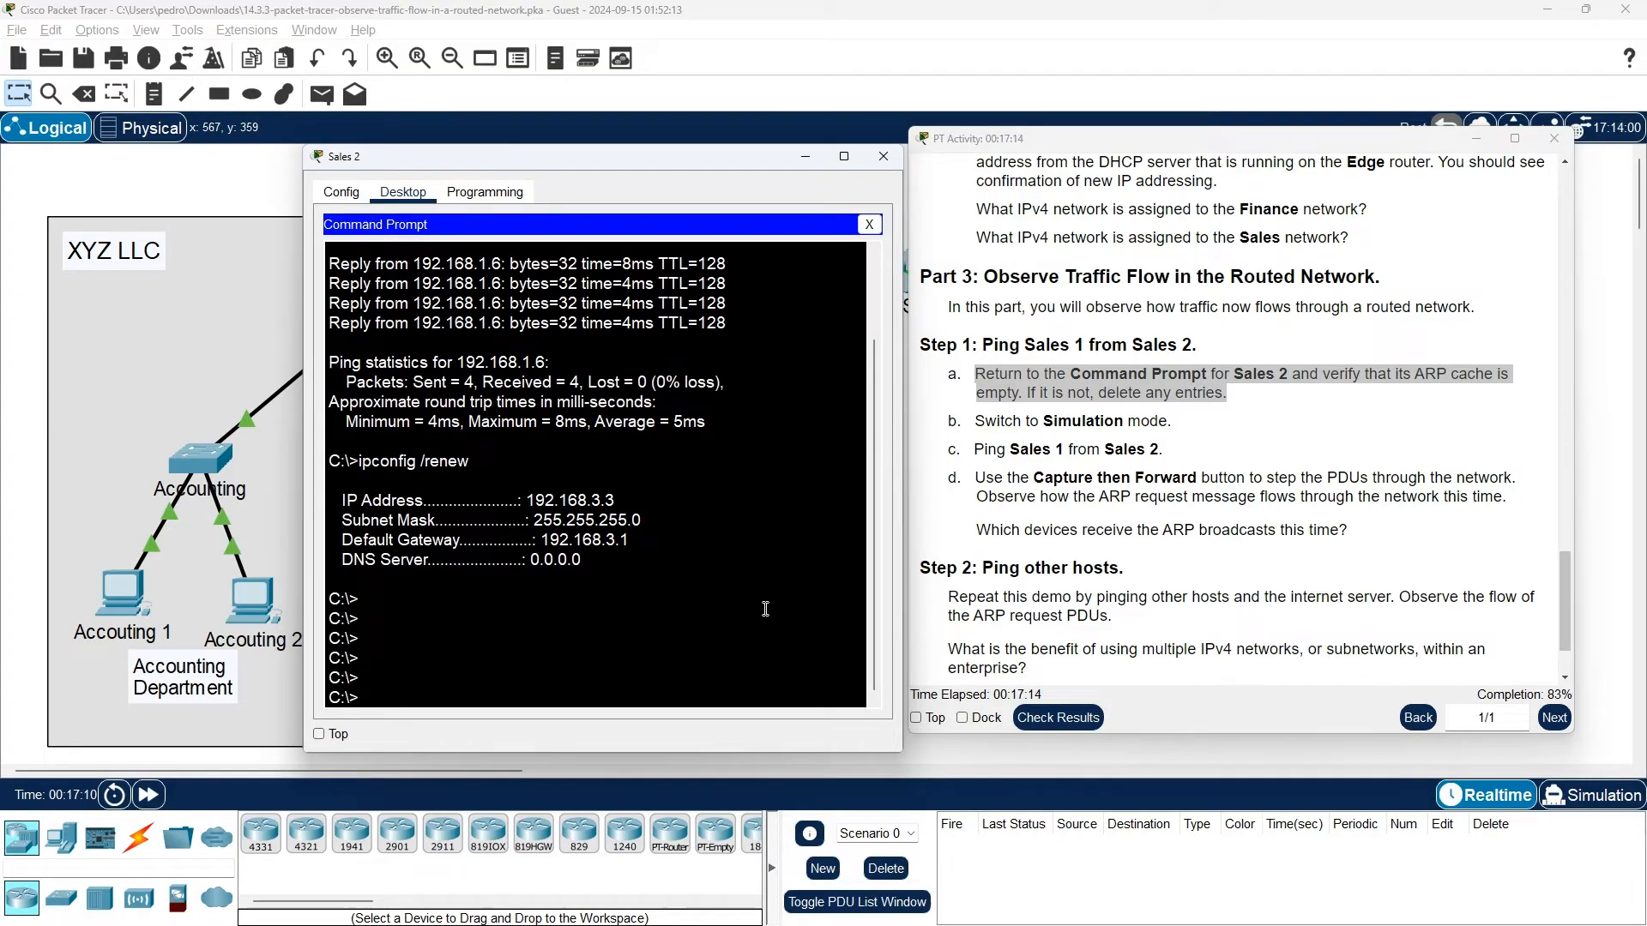
type("ap")
key("BackSpace")
type("rp -a")
key("Return")
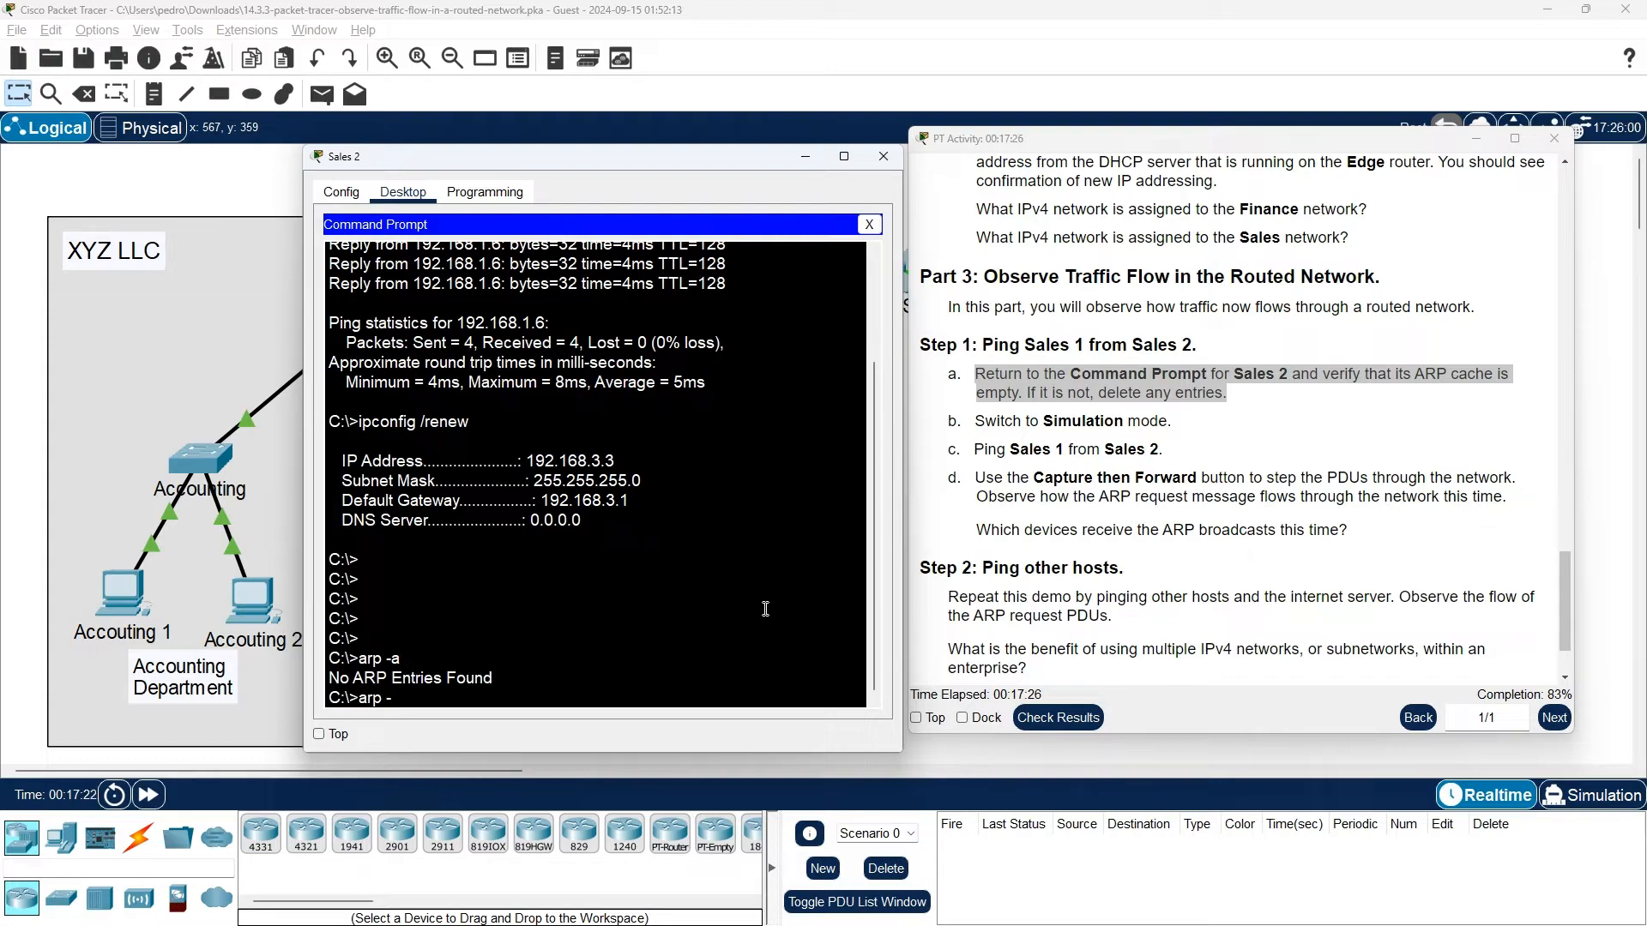
type("arp -d")
key("Return")
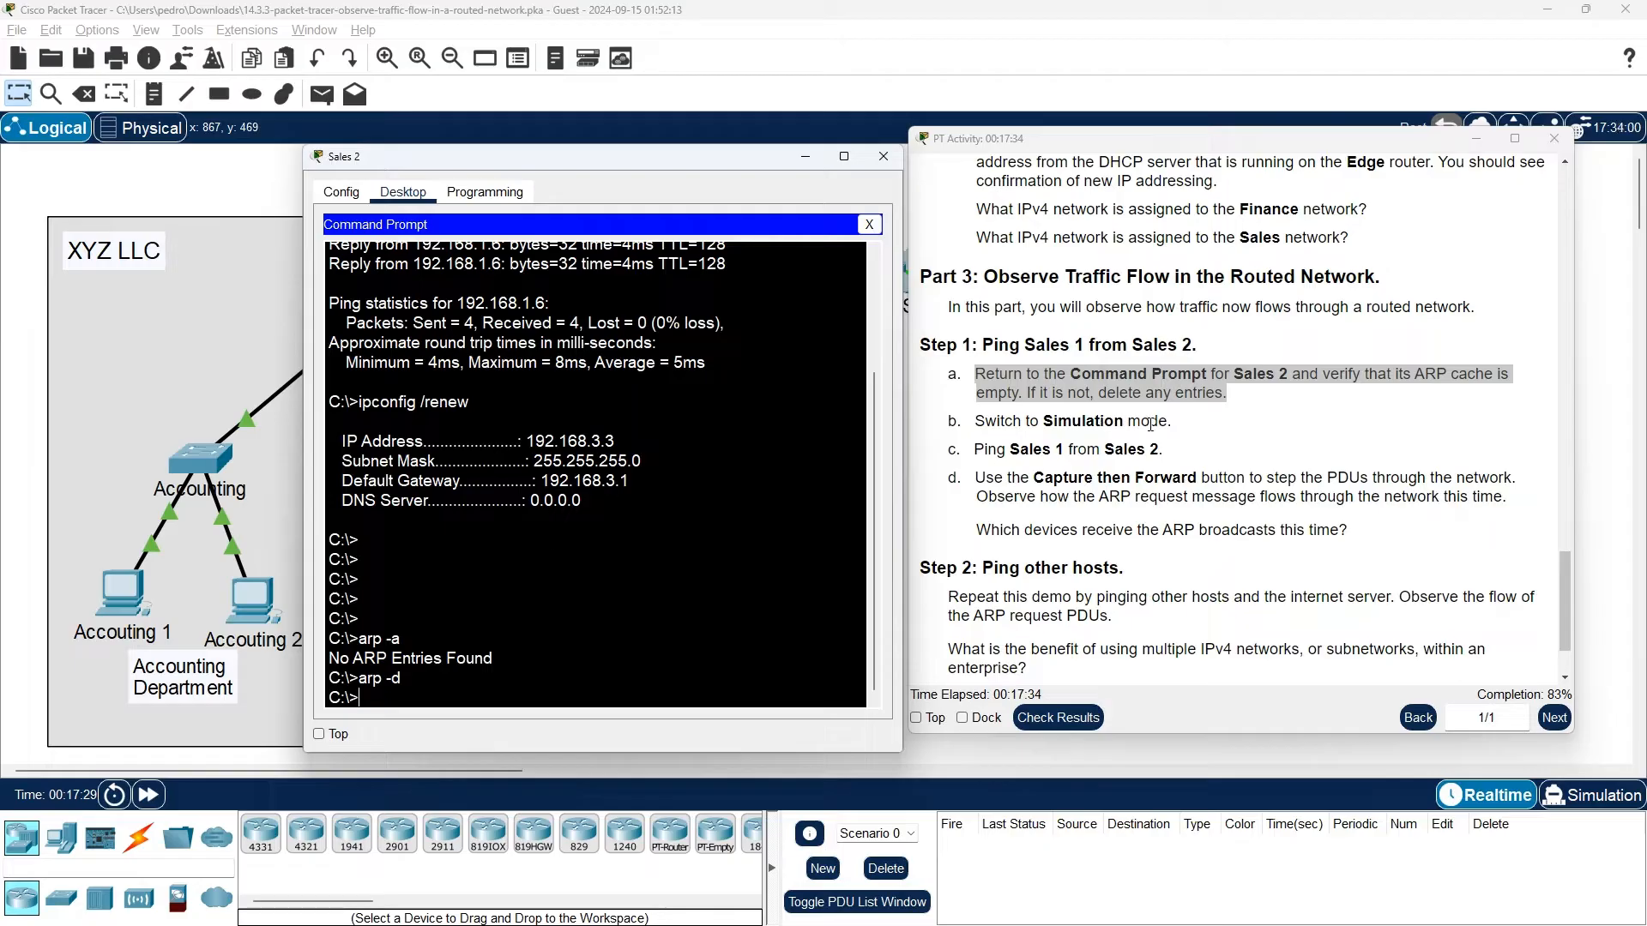
Step: Switch to Simulation mode and return to the Command Prompt of Sales 2
left_click(1587, 794)
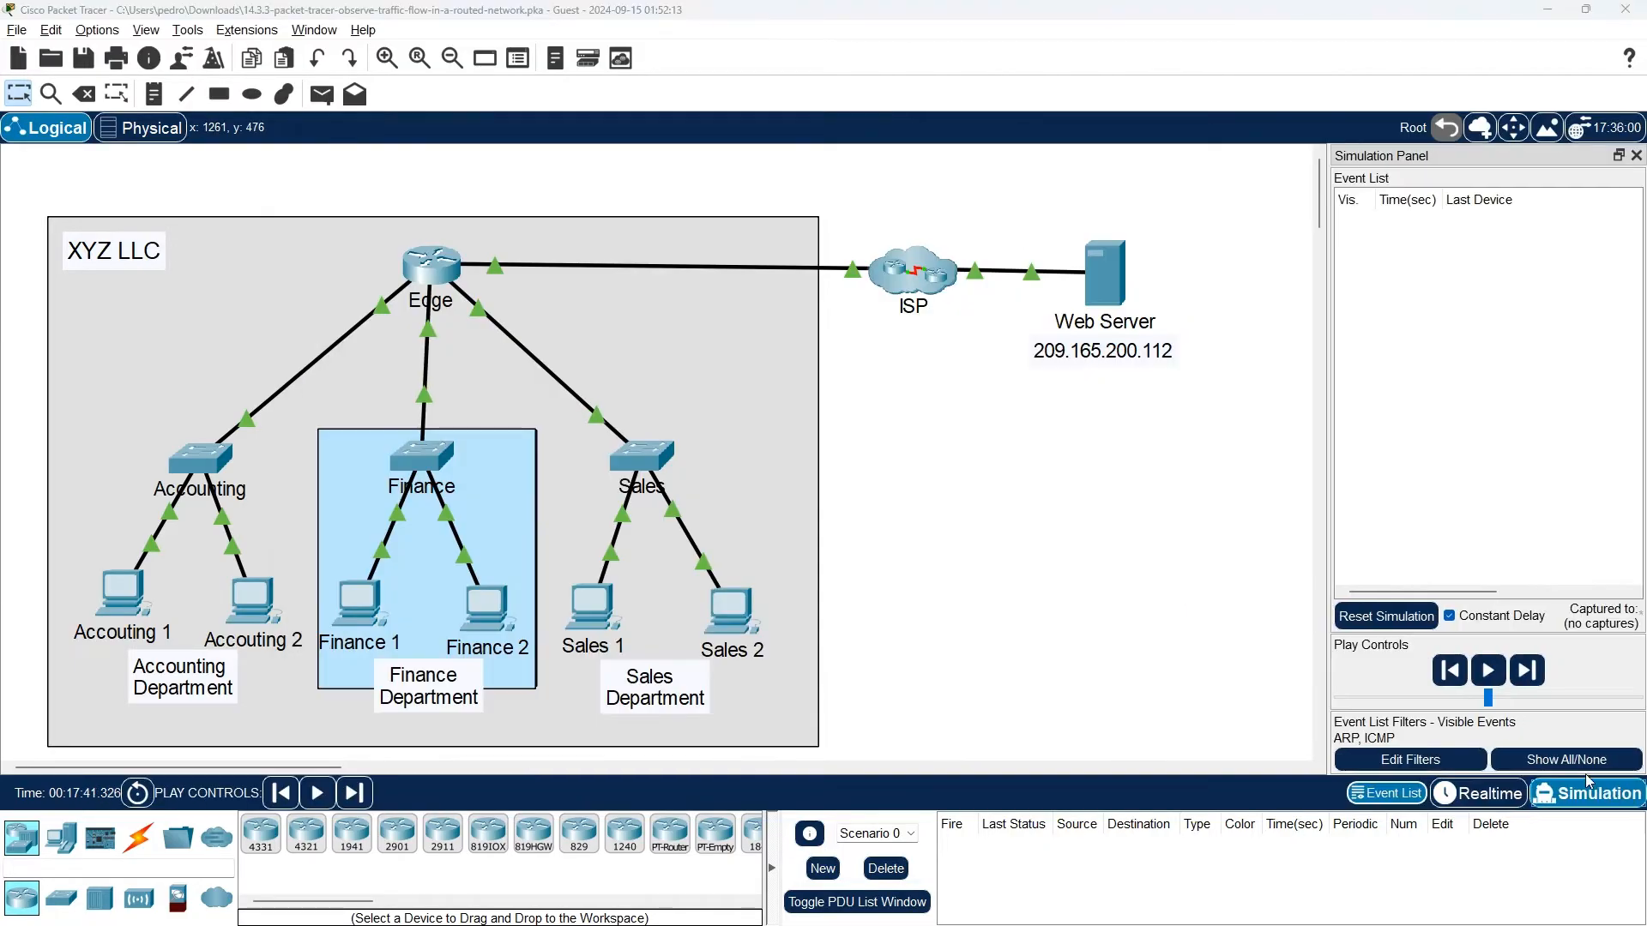
key("alt+Tab")
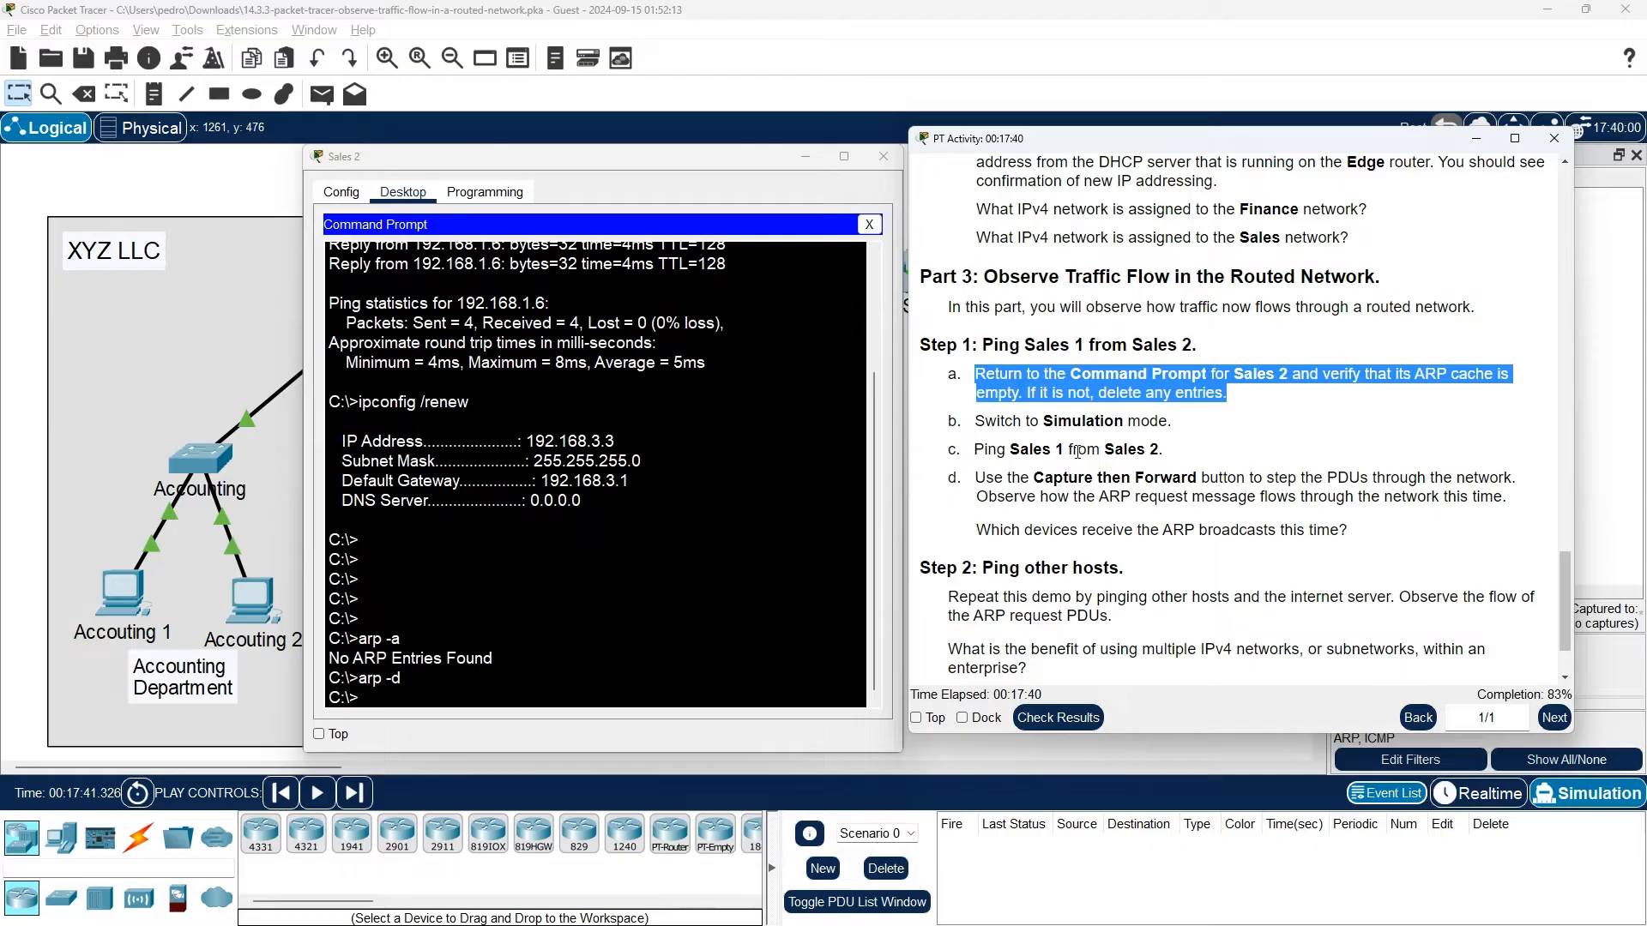
left_click(585, 688)
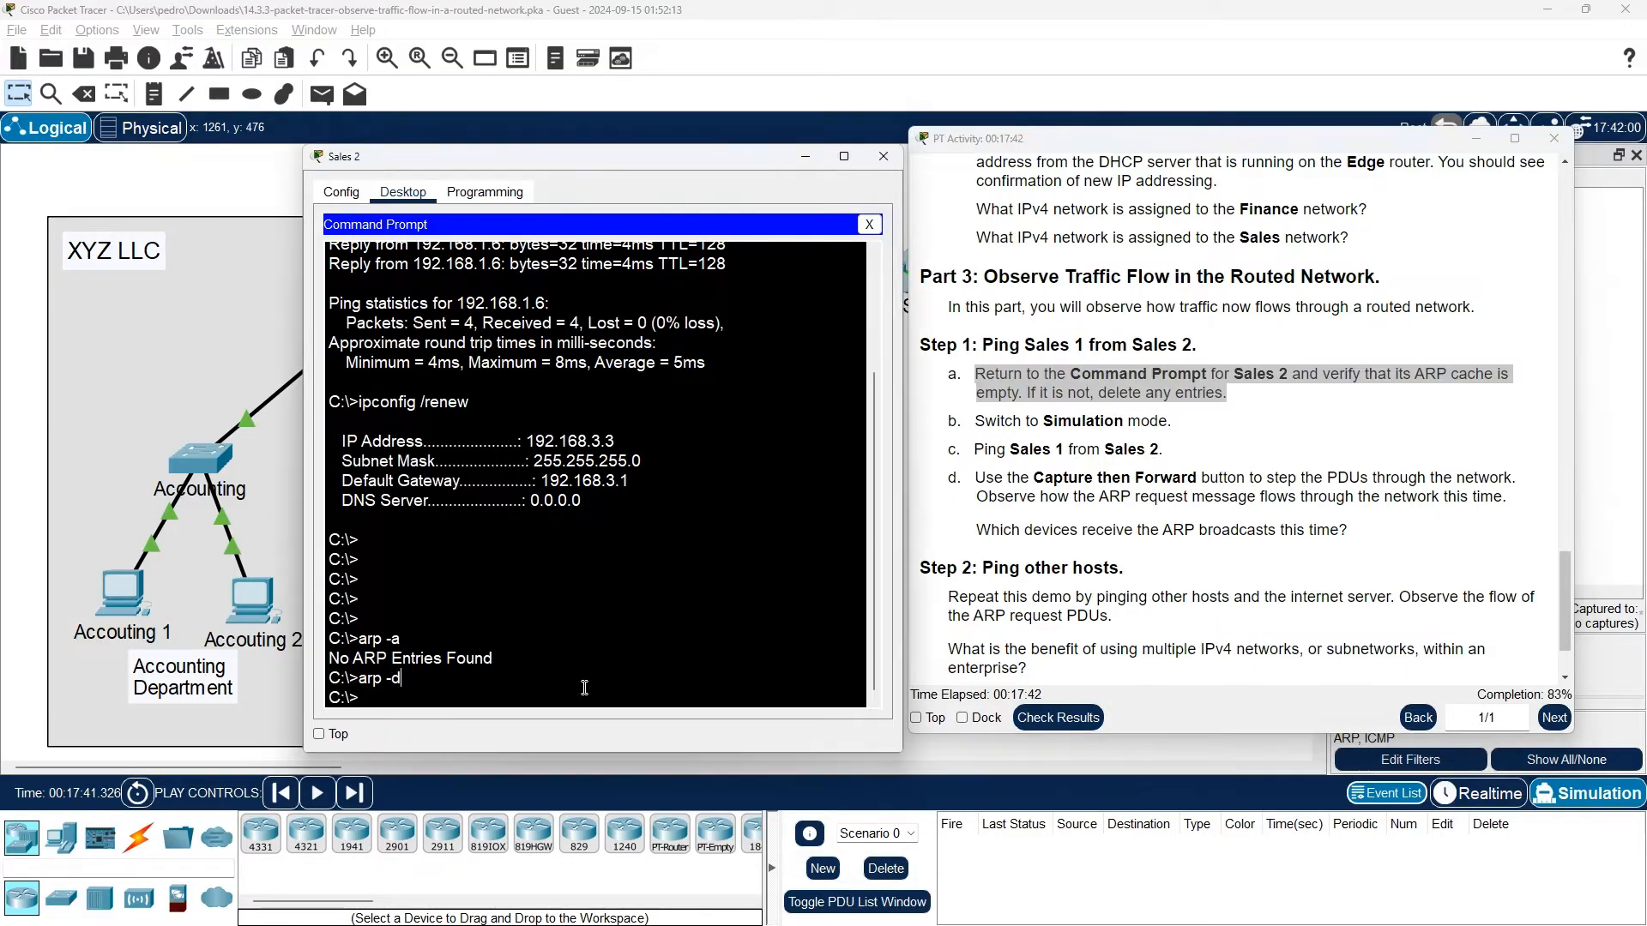
key("Return")
key("Return")
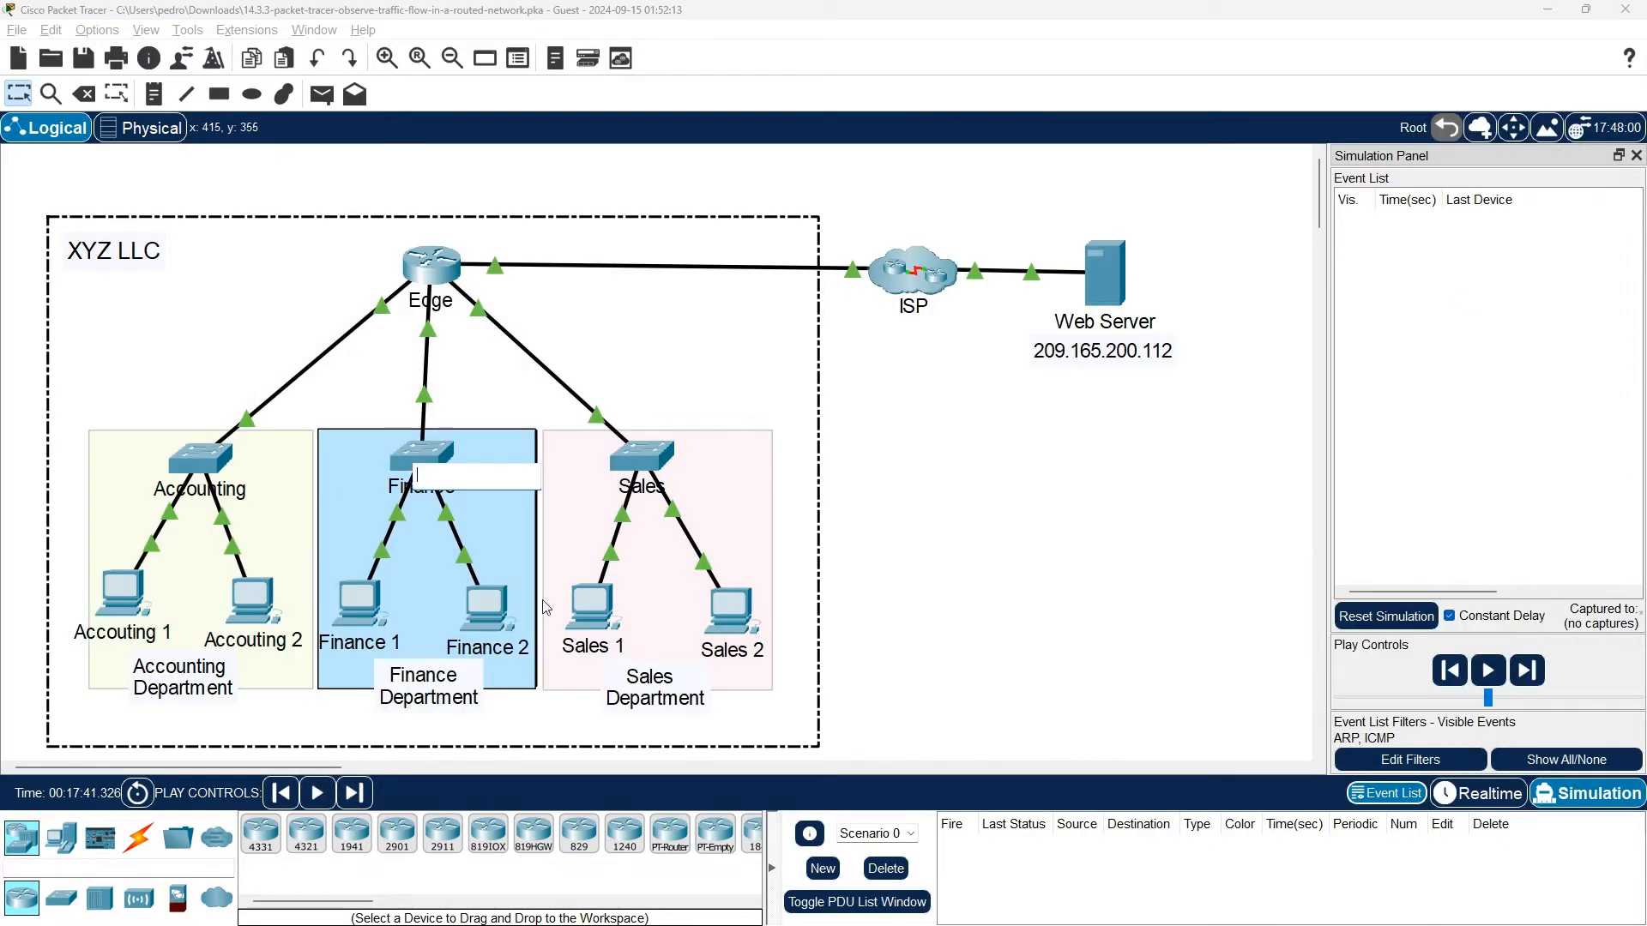
Step: Open the IP Configuration of Sales 1 and look up its IPv4 address
left_click(605, 611)
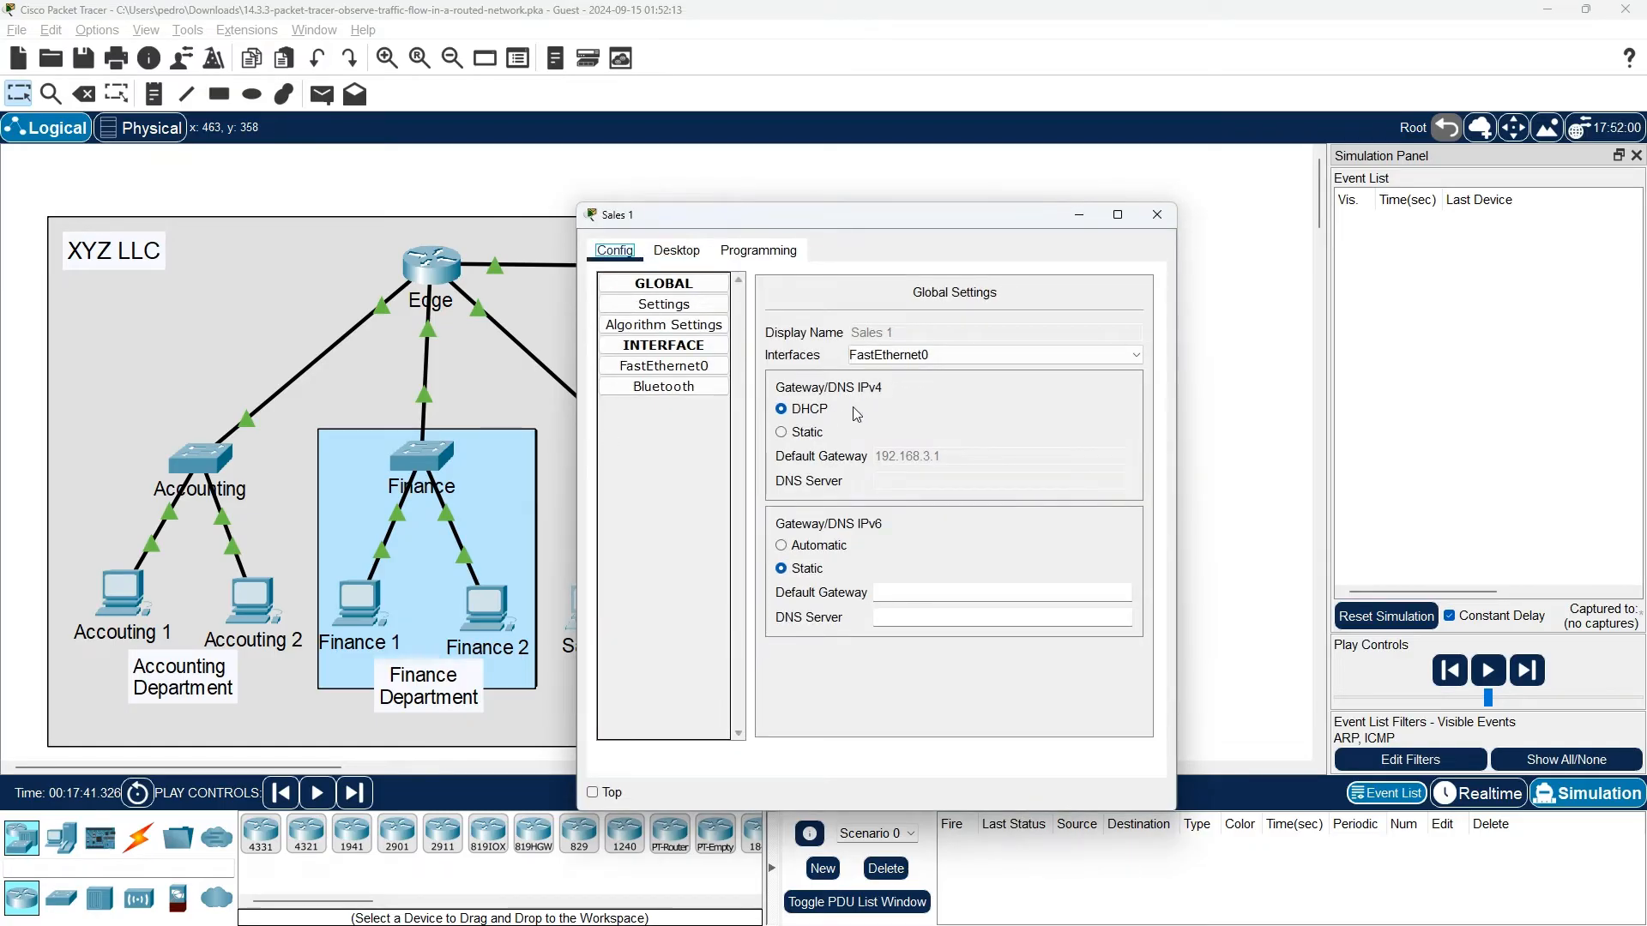
left_click(697, 258)
left_click(669, 335)
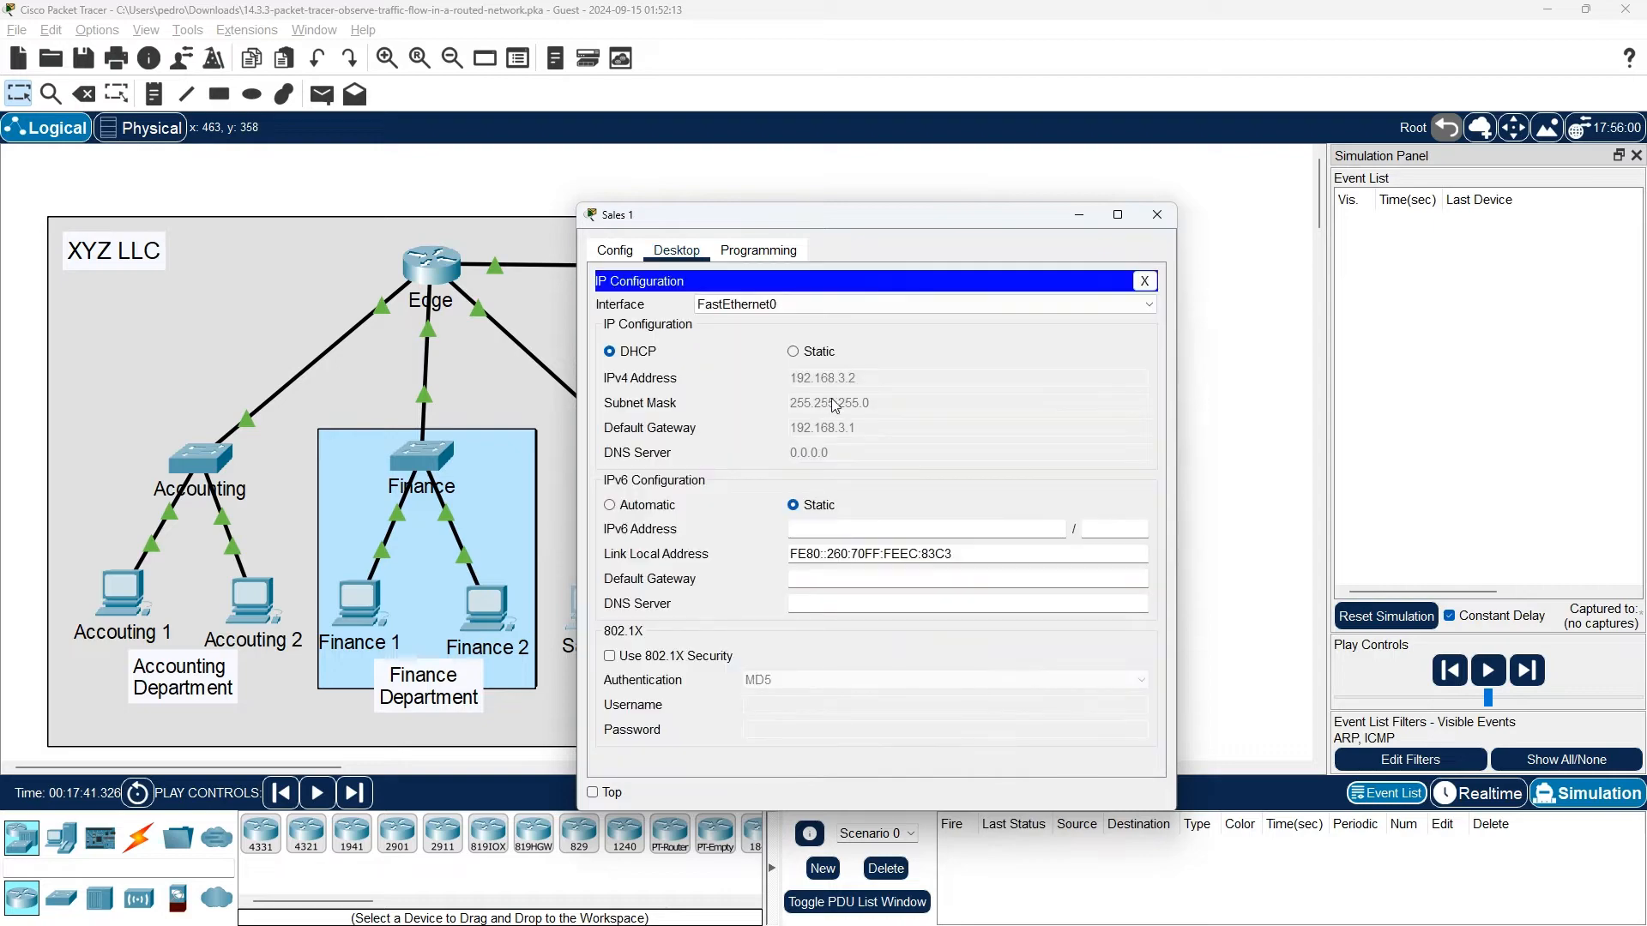
Step: Ping Sales 1 at 192.168.3.2 from the Command Prompt of Sales 2
key("alt+Tab")
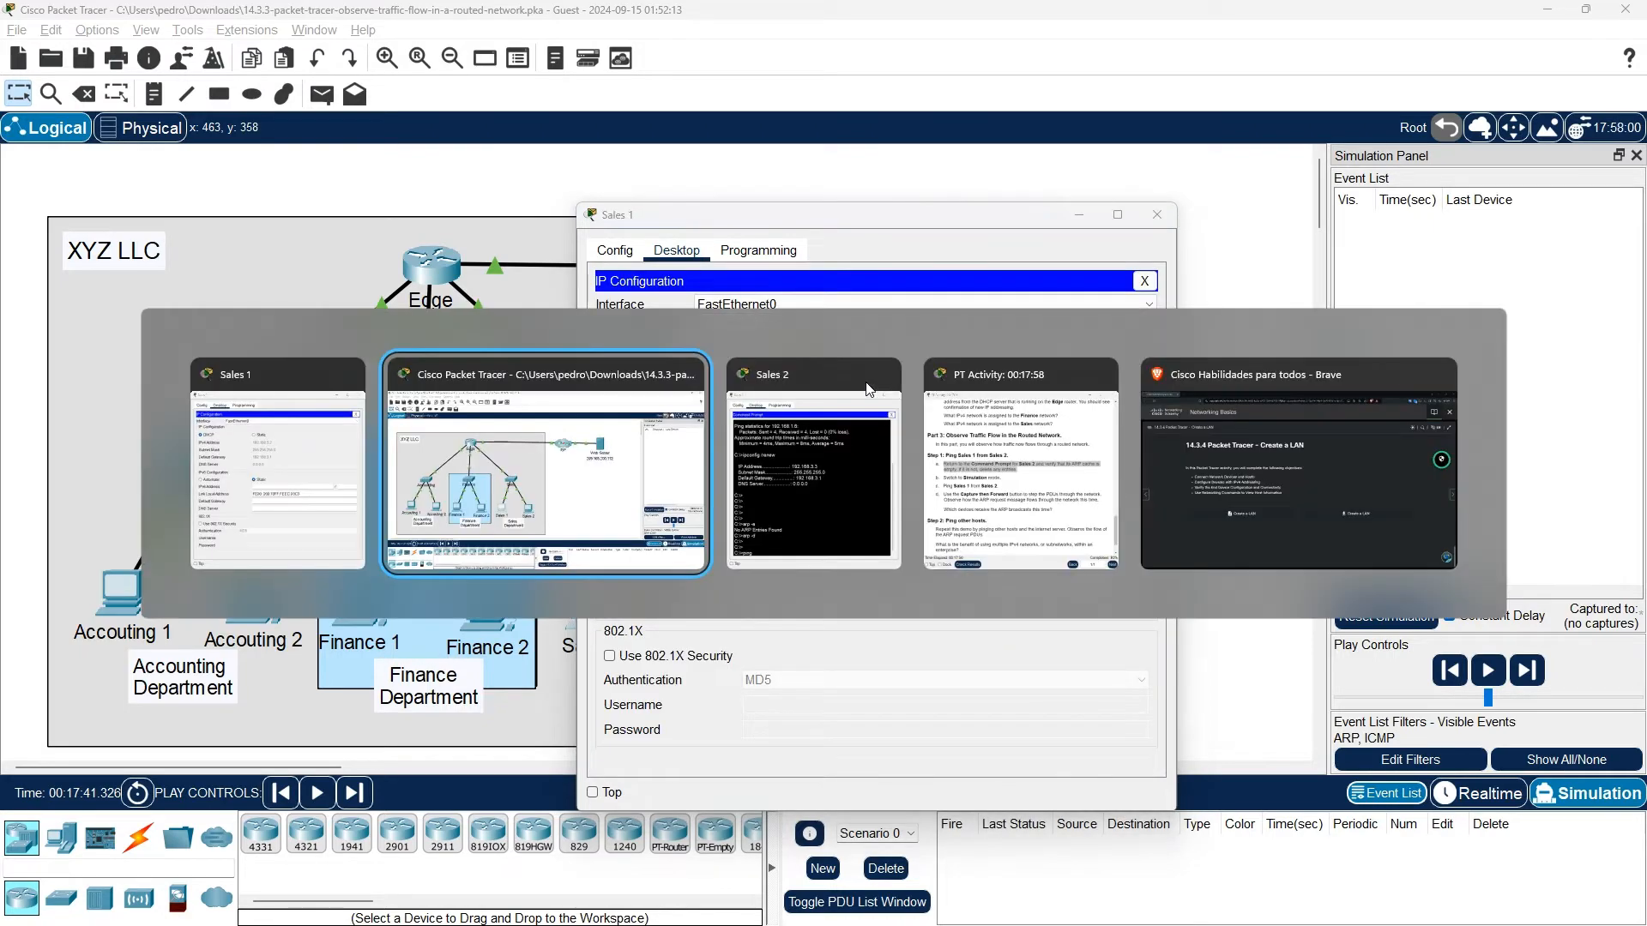
key("alt+Tab")
left_click(869, 391)
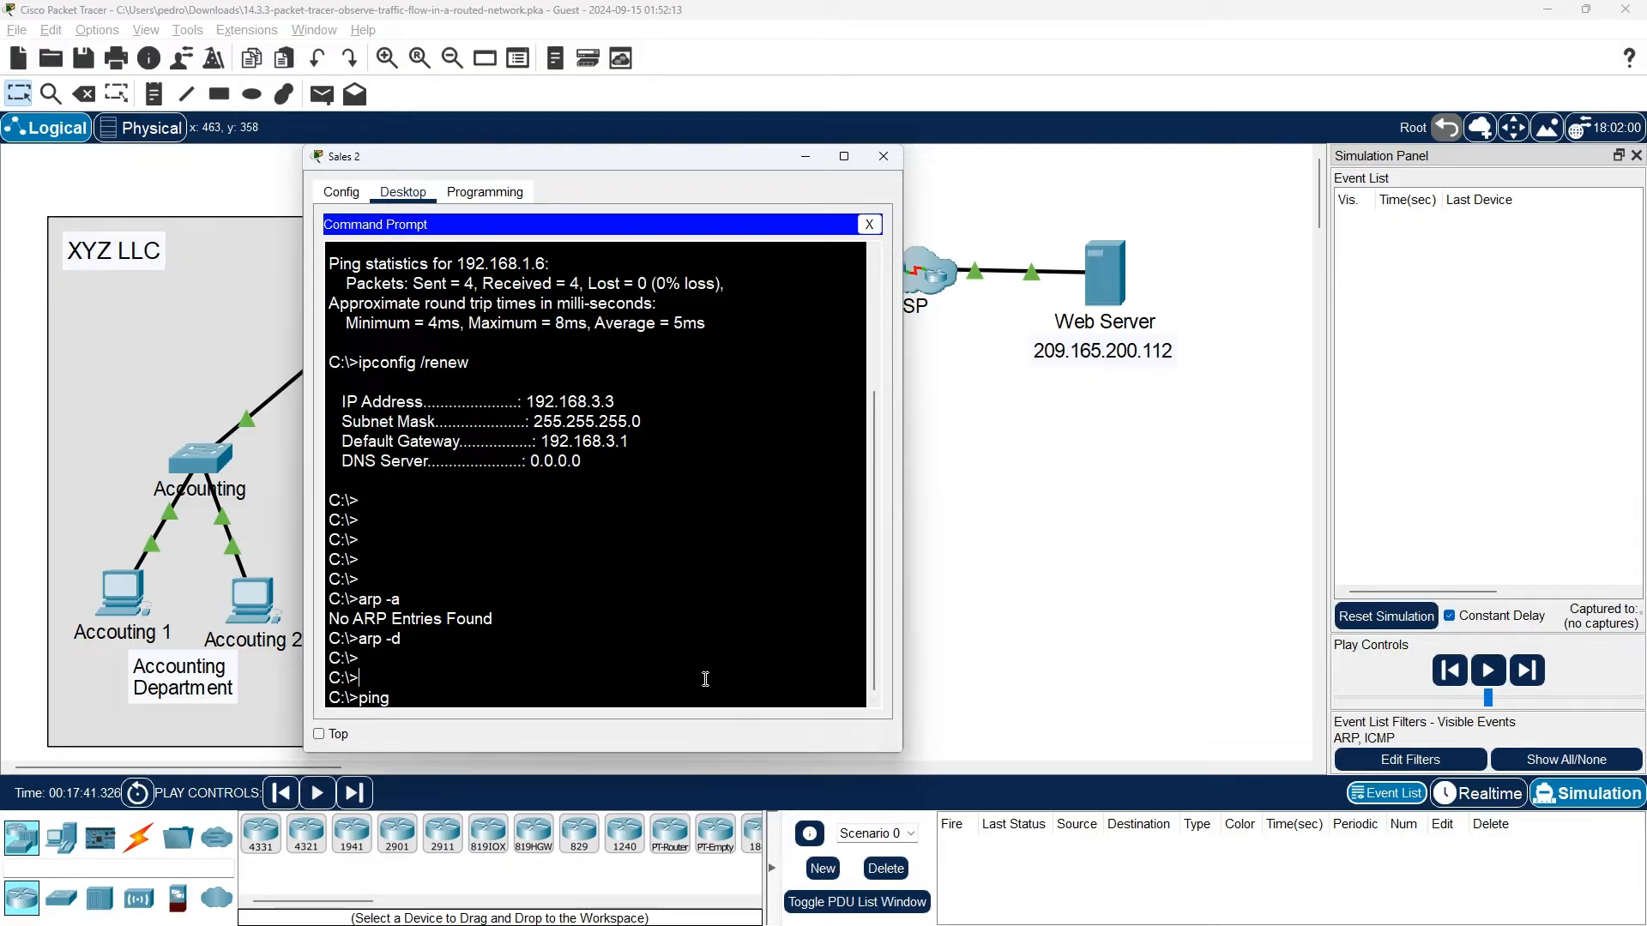
key("BackSpace")
key("BackSpace")
key("BackSpace")
key("BackSpace")
key("Up")
key("BackSpace")
key("BackSpace")
key("BackSpace")
key("BackSpace")
key("BackSpace")
key("BackSpace")
type("3.2")
type("192.168")
type(".")
key("Home")
type("ping")
key("Return")
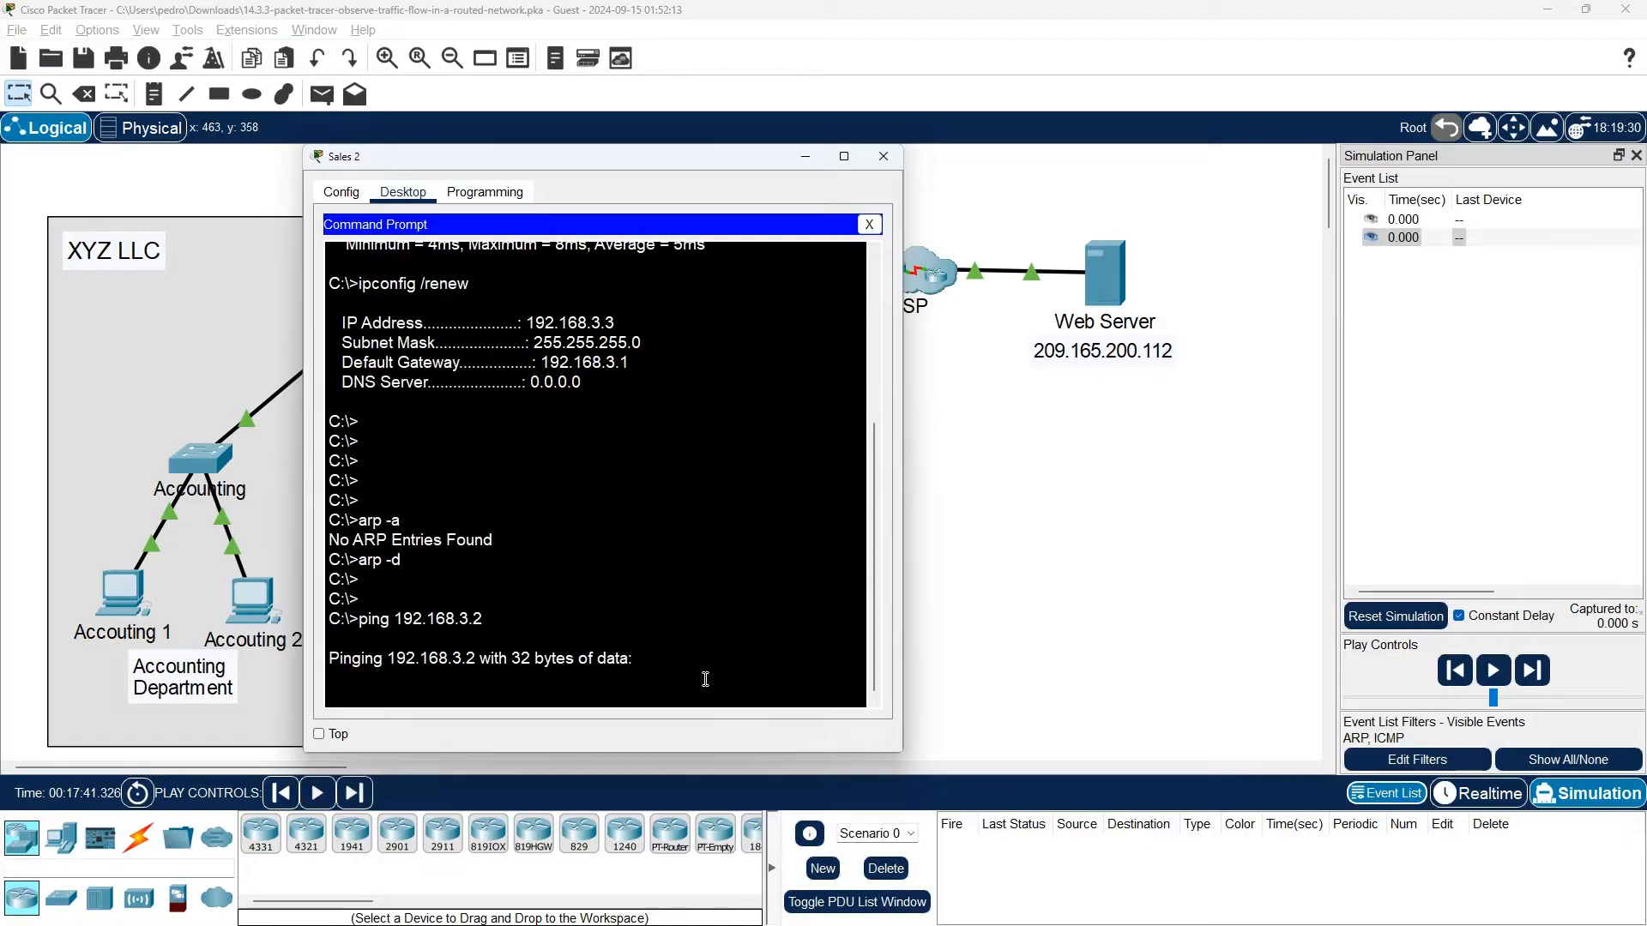
Step: Play the simulation to watch the ARP and ICMP packets cross the Sales network, and pause it
left_click(1182, 577)
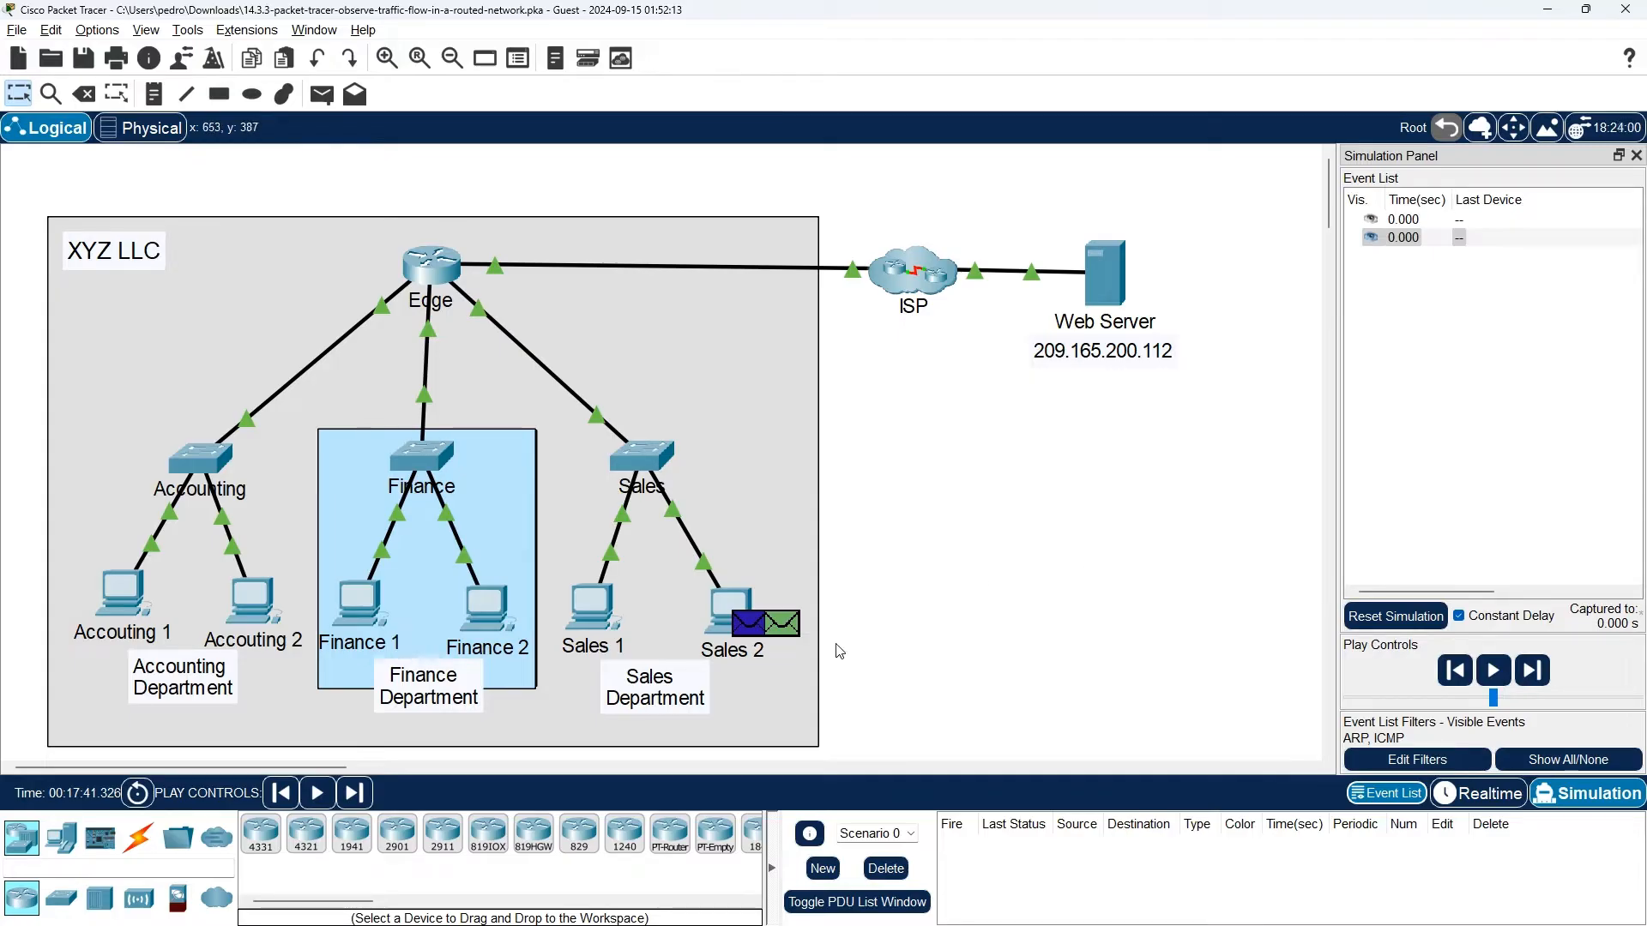
left_click(1494, 670)
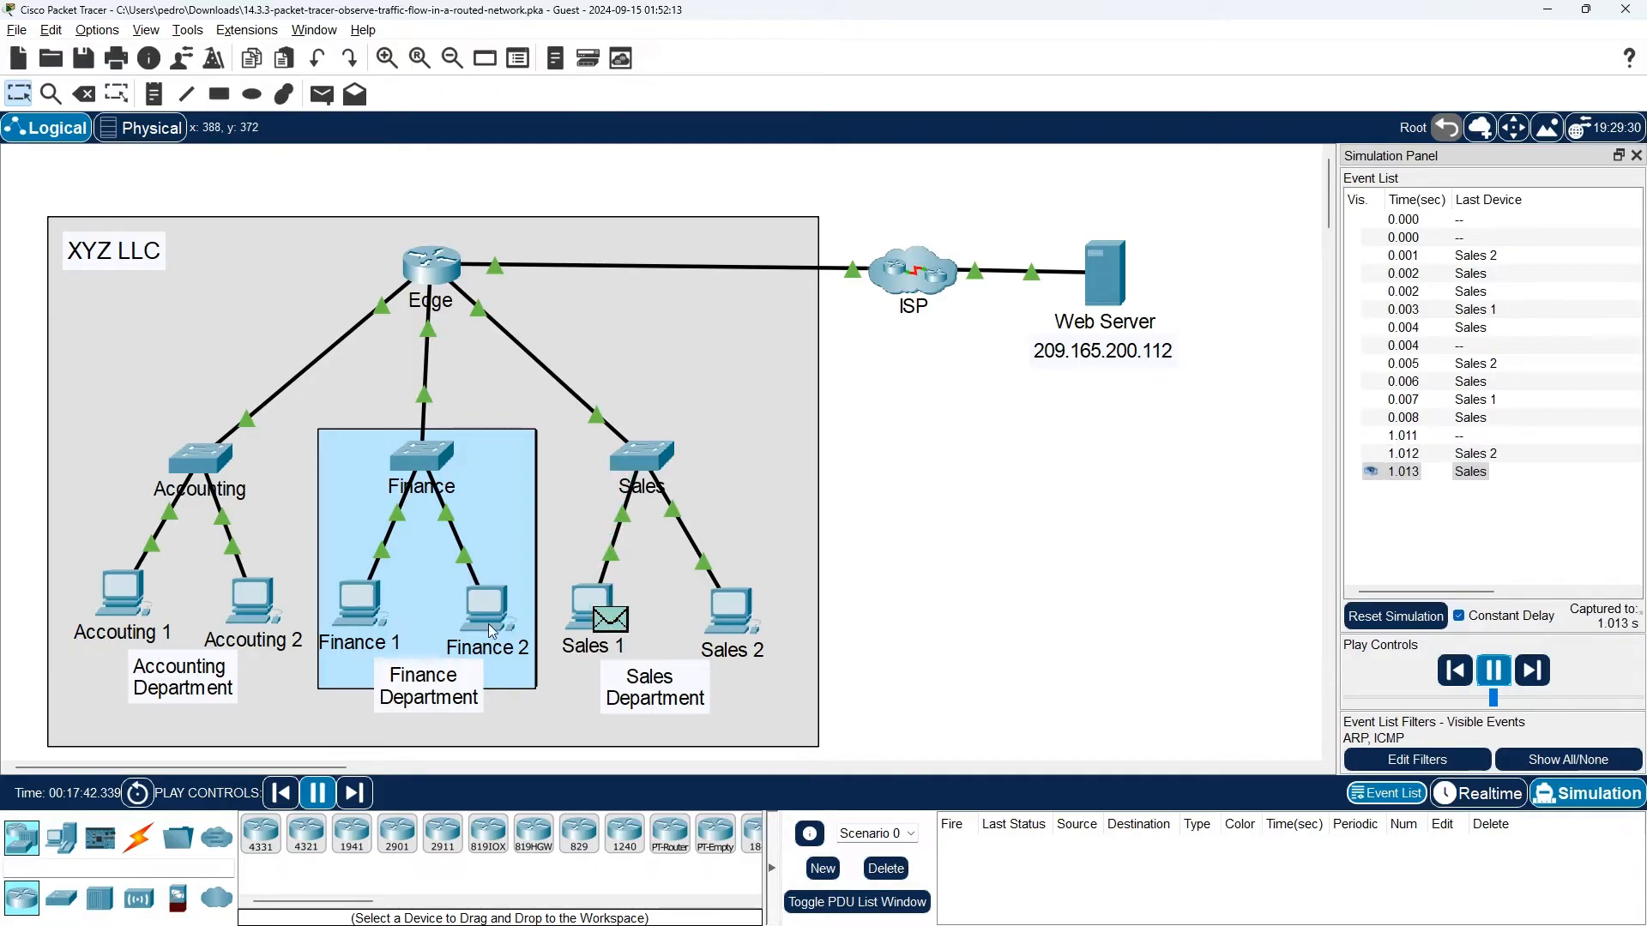
left_click(1493, 676)
Step: Bring back the activity instructions and read the ARP broadcast question and Step 2 on pinging other hosts
key("alt+Tab")
key("alt+Tab")
key("alt+Tab")
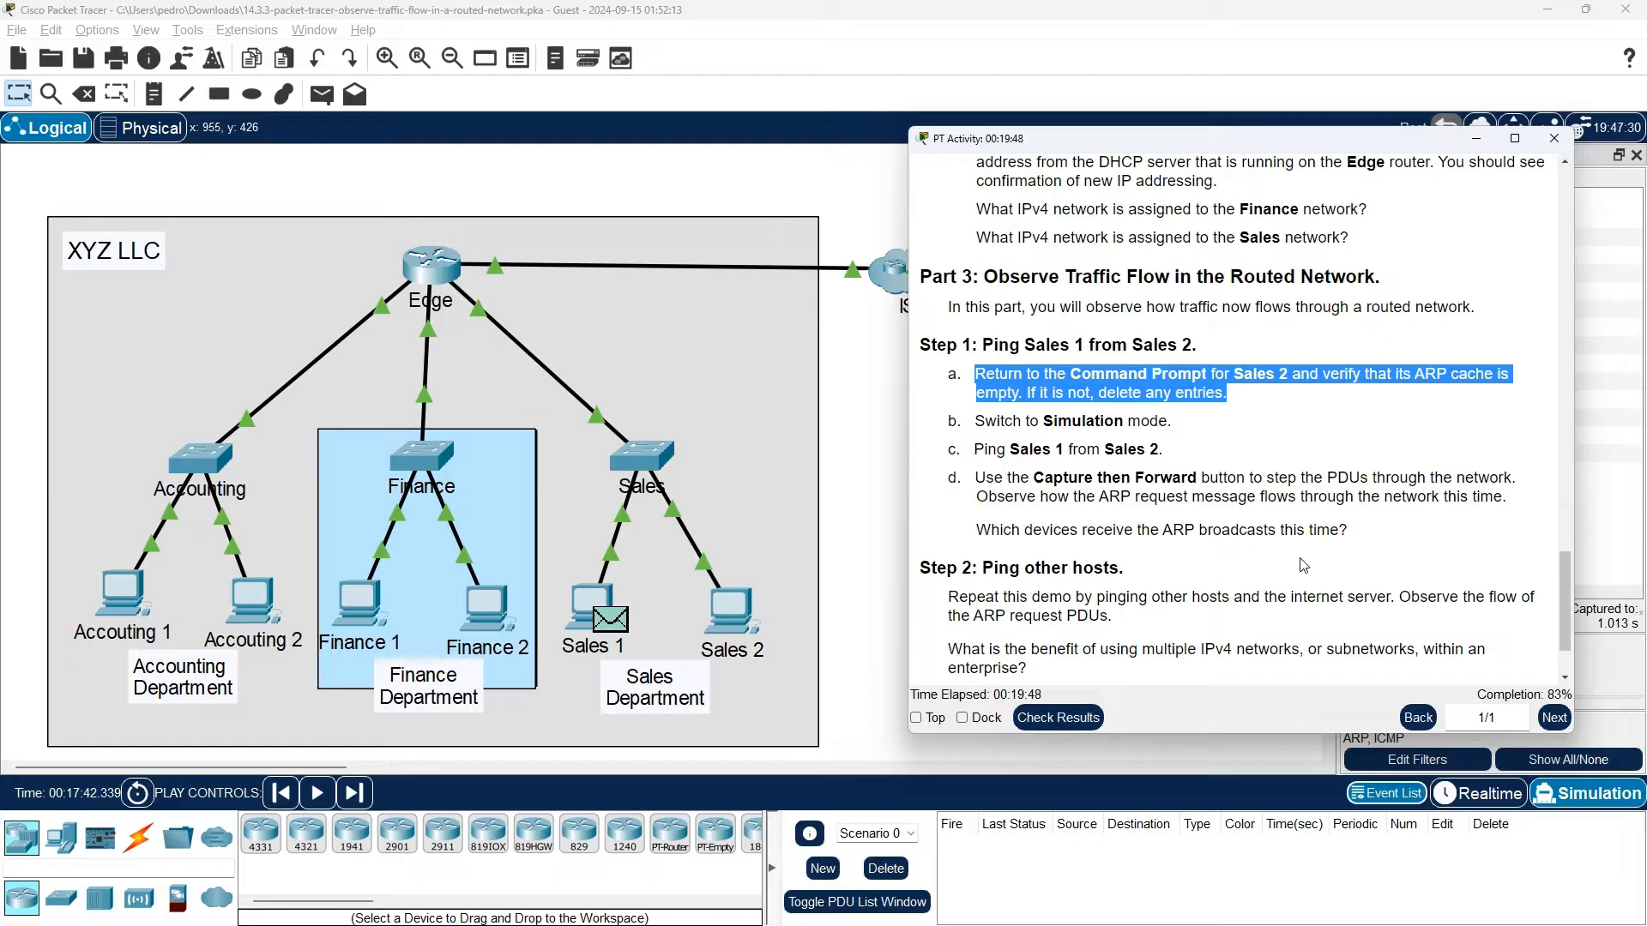
scroll(1312, 562, "down", 2)
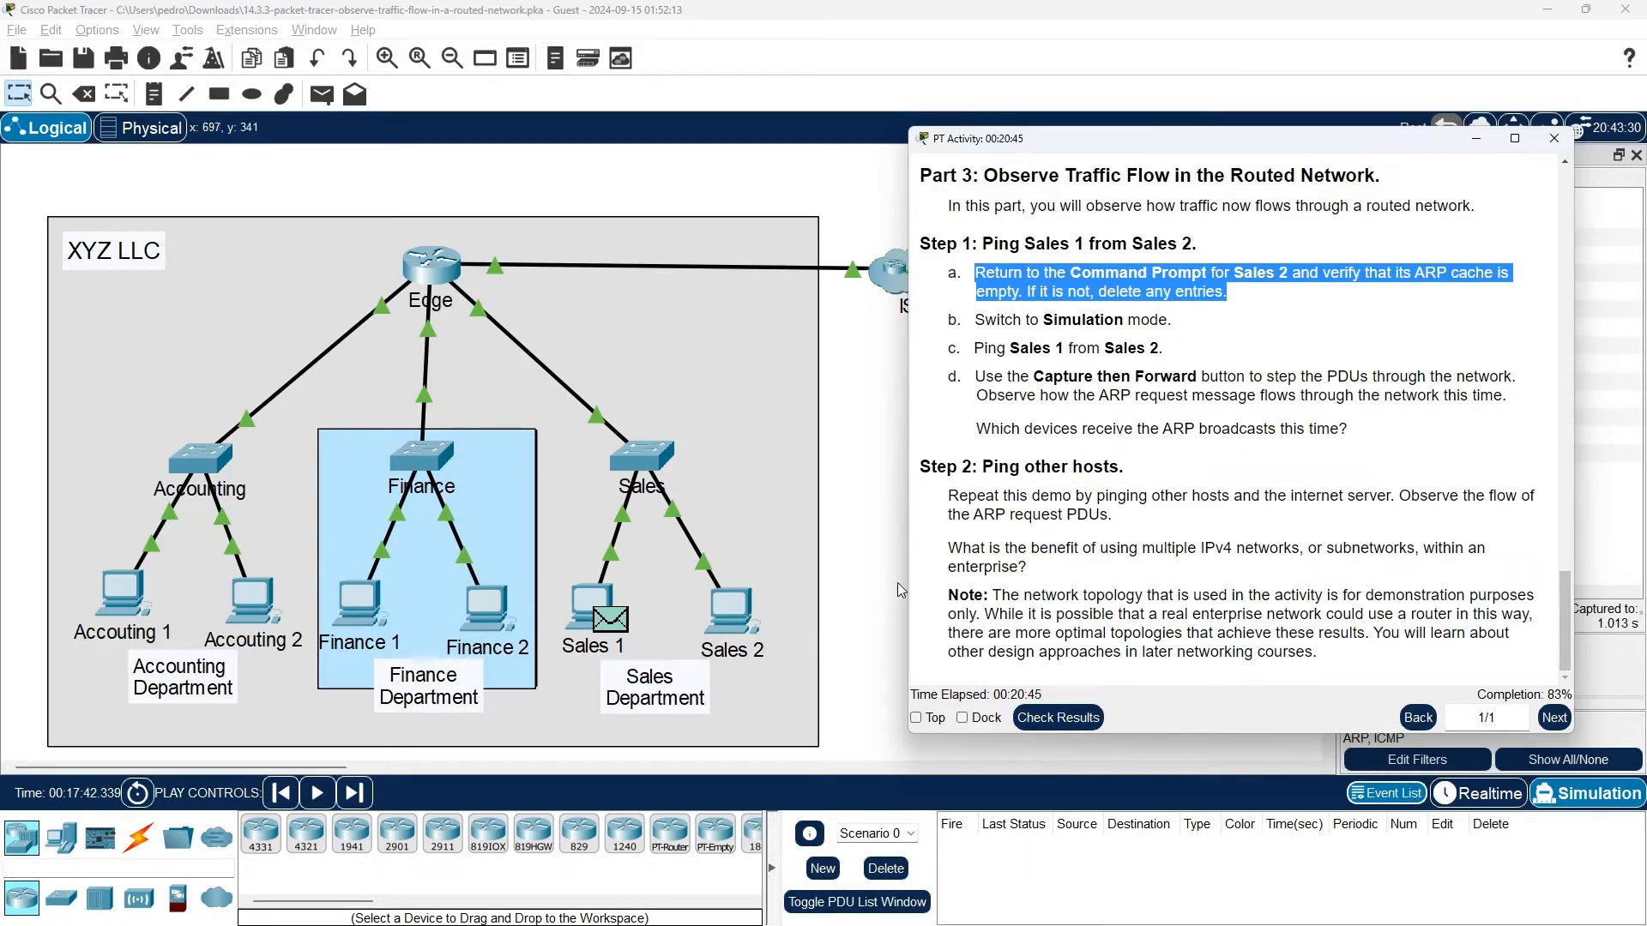
Step: Close the Sales 1 window, bring the Sales 2 Command Prompt to the front and move it clear of the Accounting and Finance hosts
key("alt+Tab")
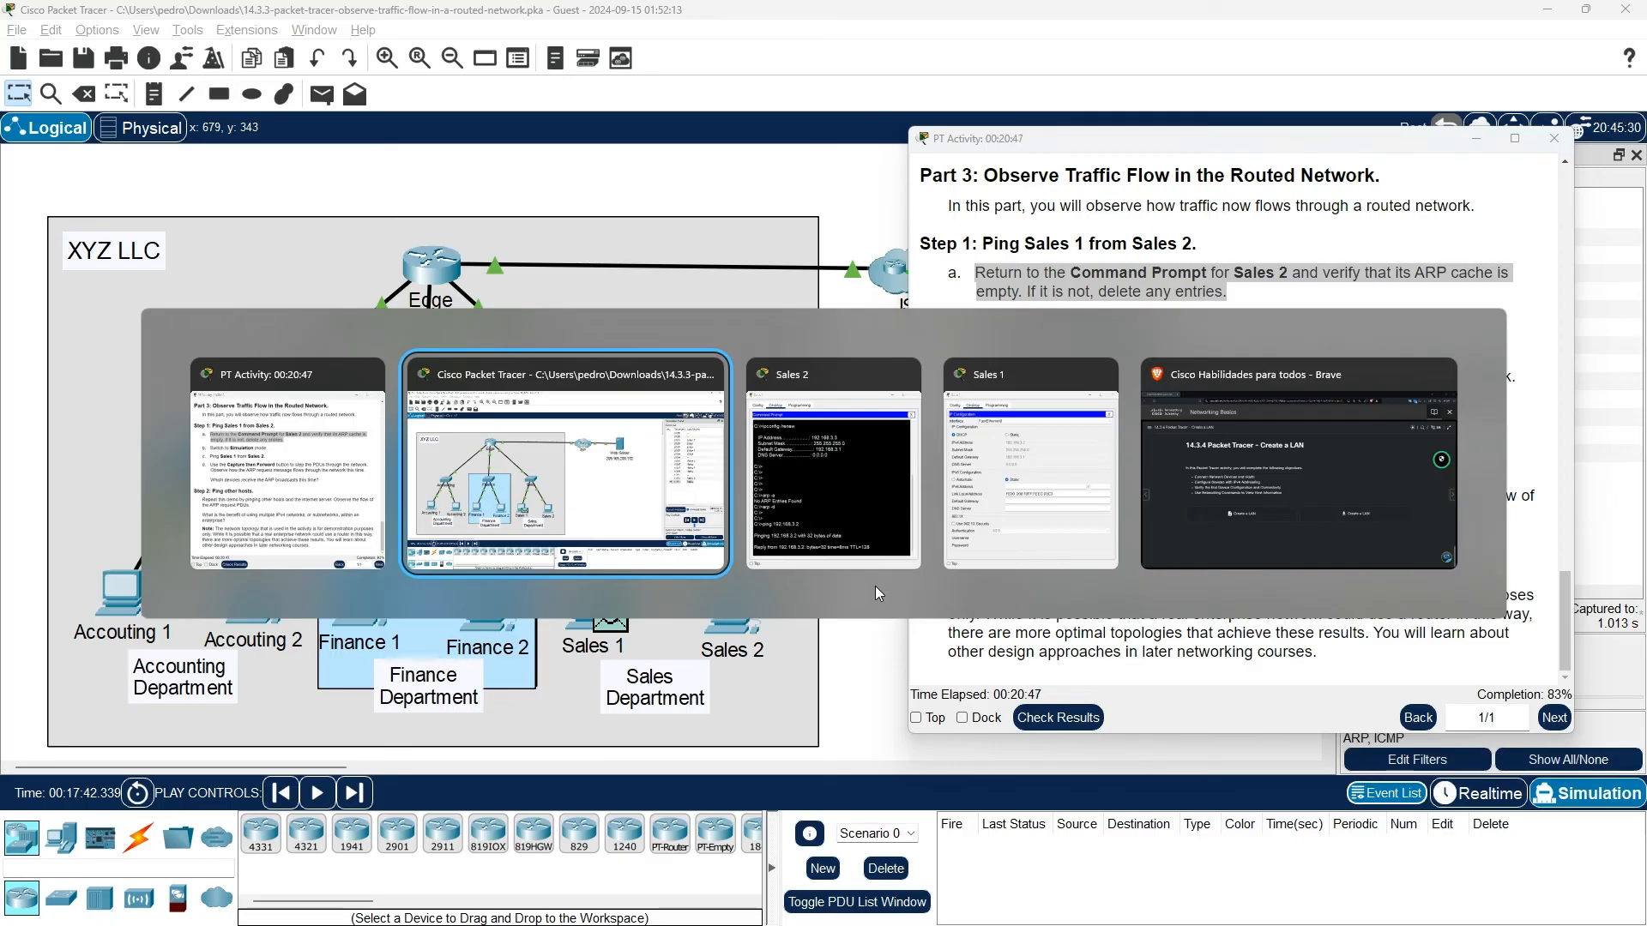
left_click(823, 501)
key("alt+Tab")
key("Tab")
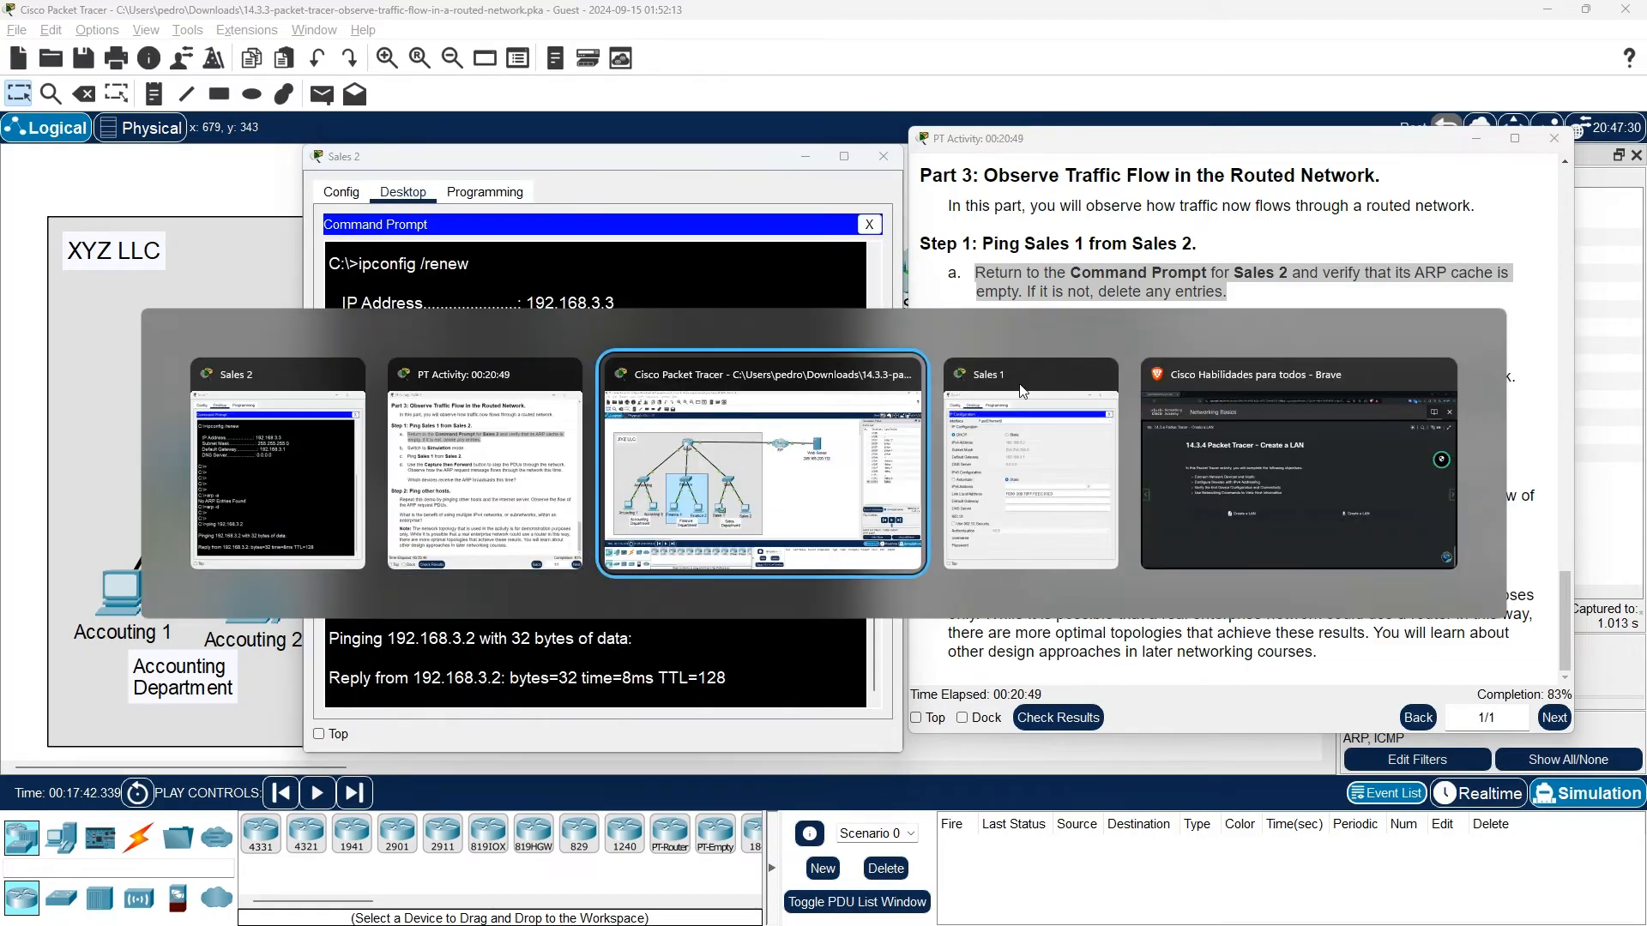
key("Tab")
key("Tab")
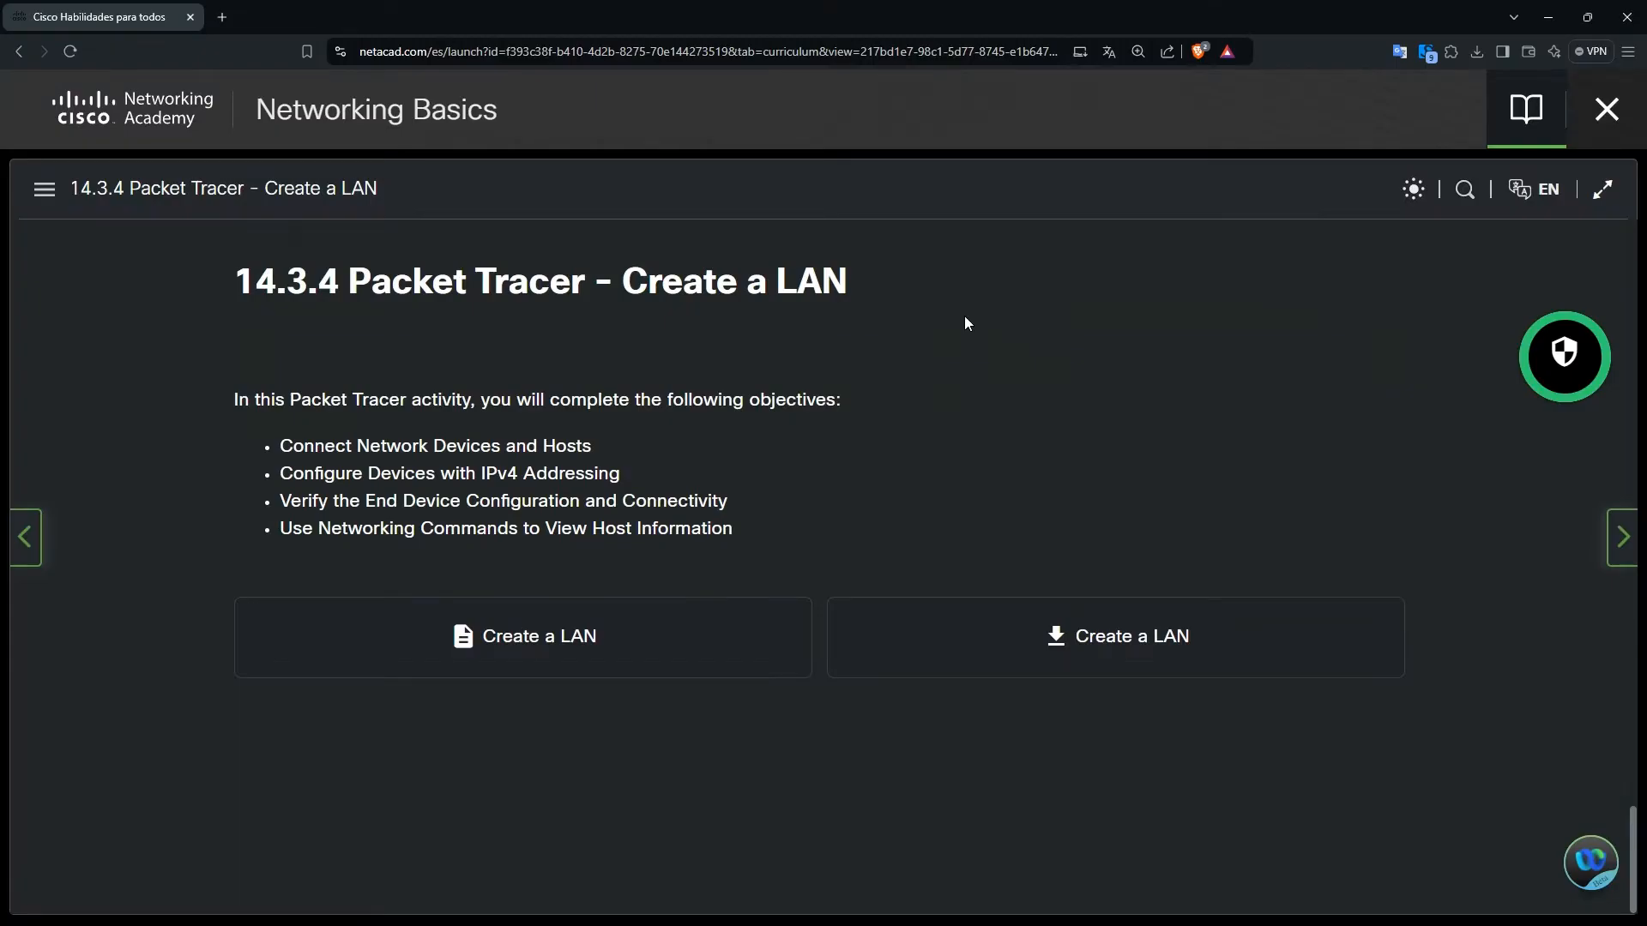
key("alt+Tab")
key("alt+Tab")
key("Tab")
key("alt+Tab")
key("Tab")
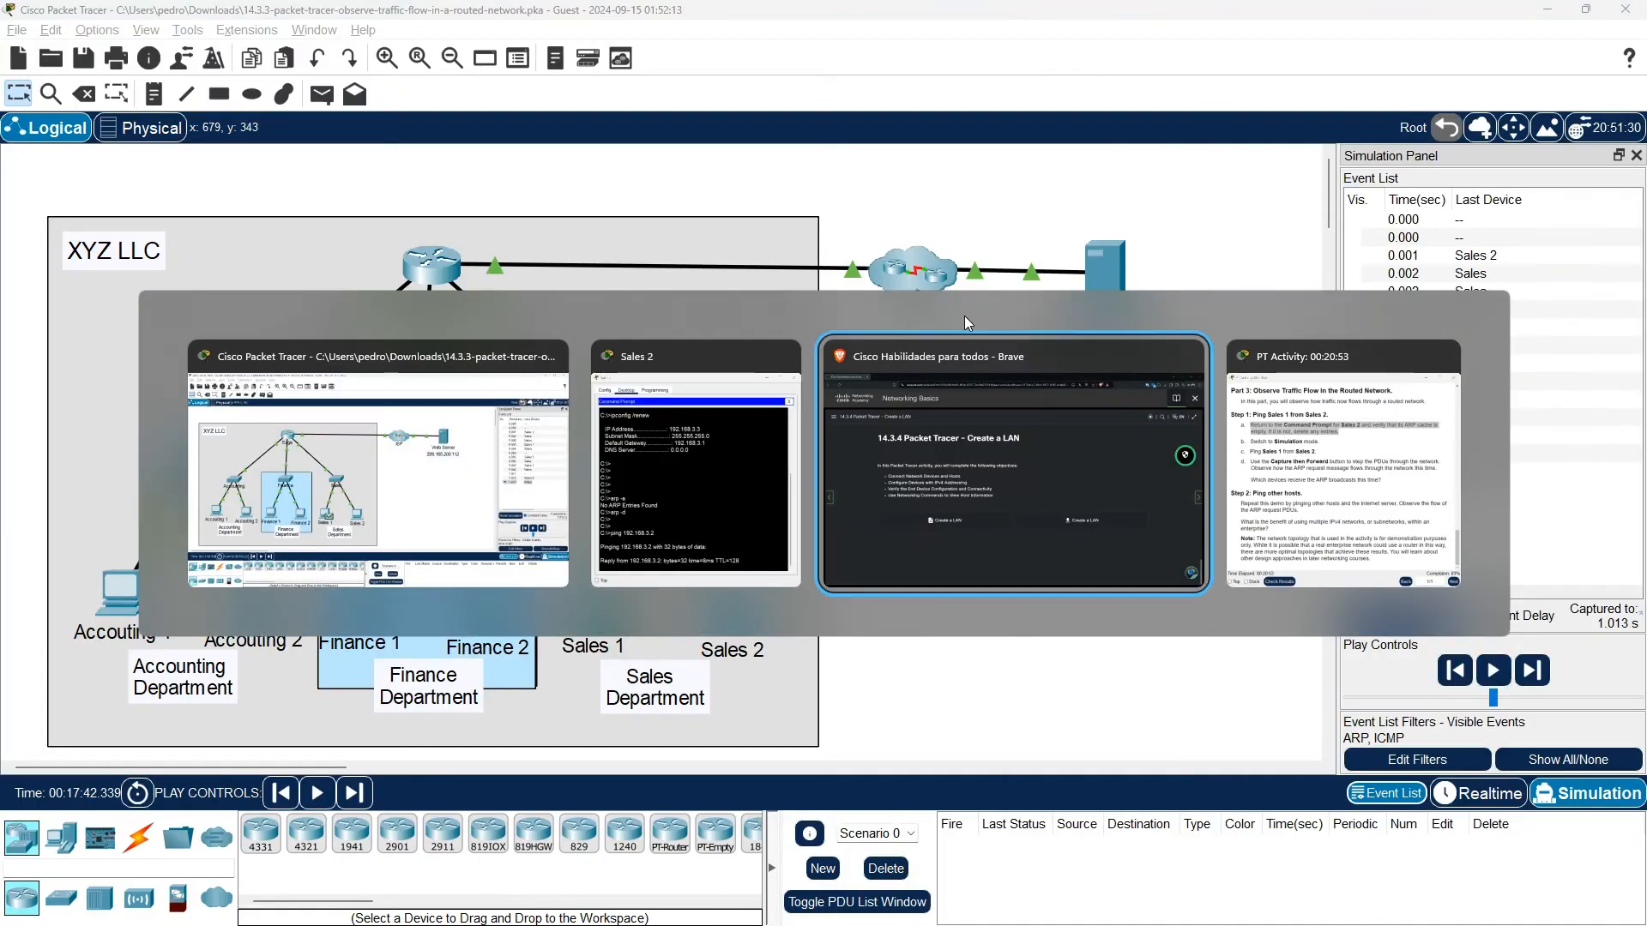
key("Tab")
key("alt+Tab")
key("Tab")
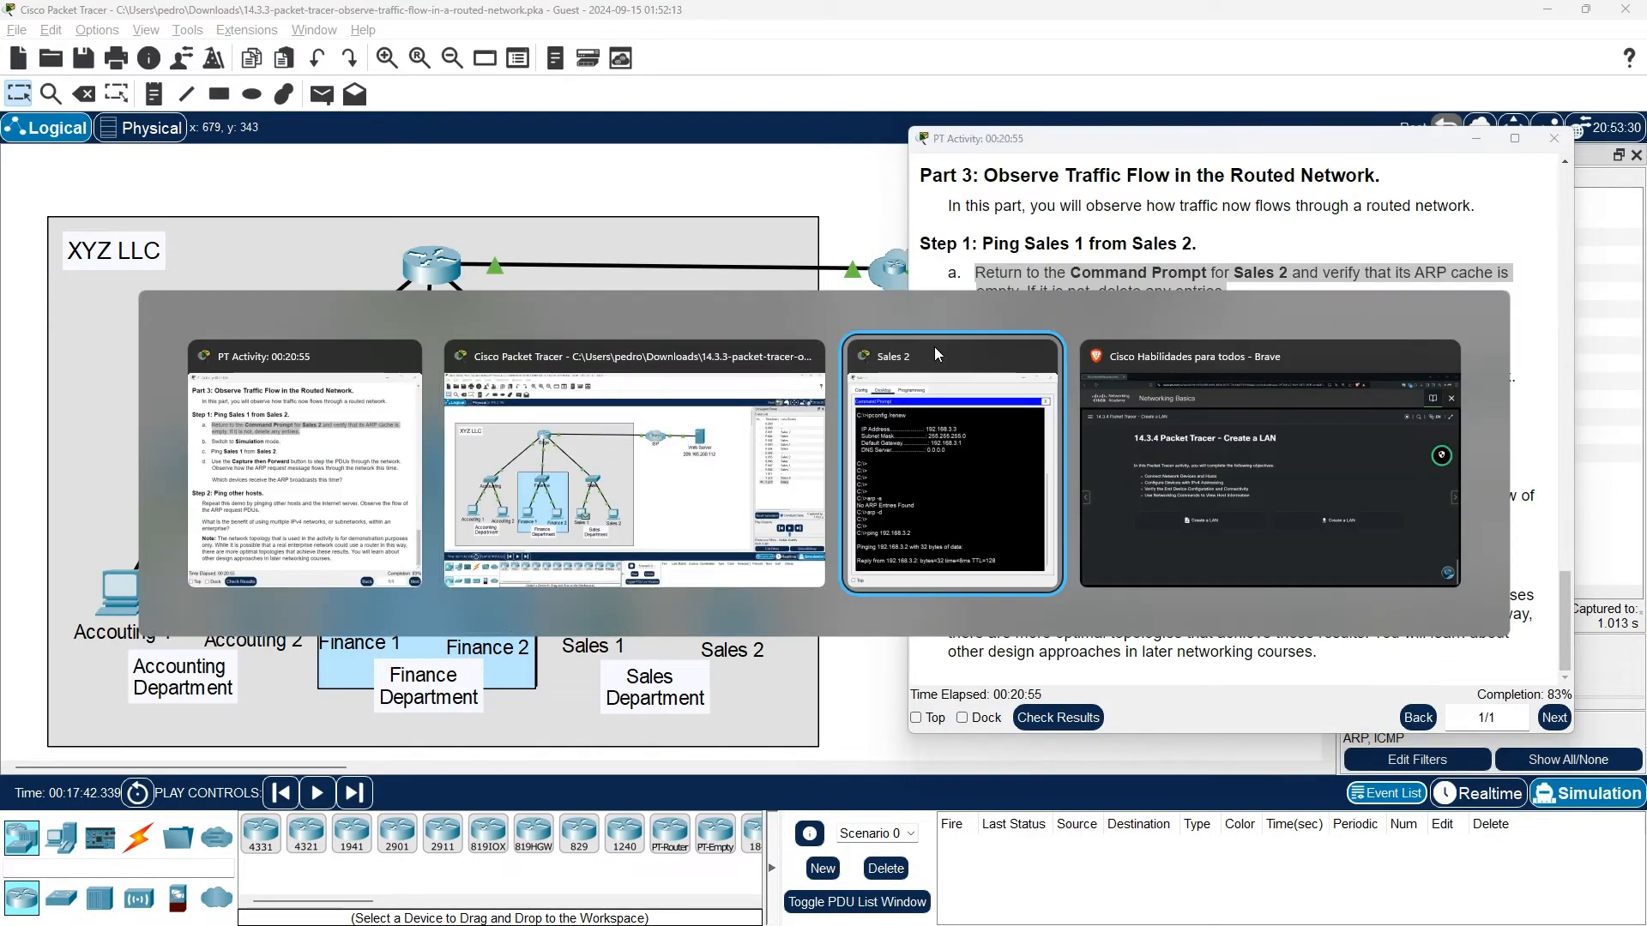
left_click(934, 347)
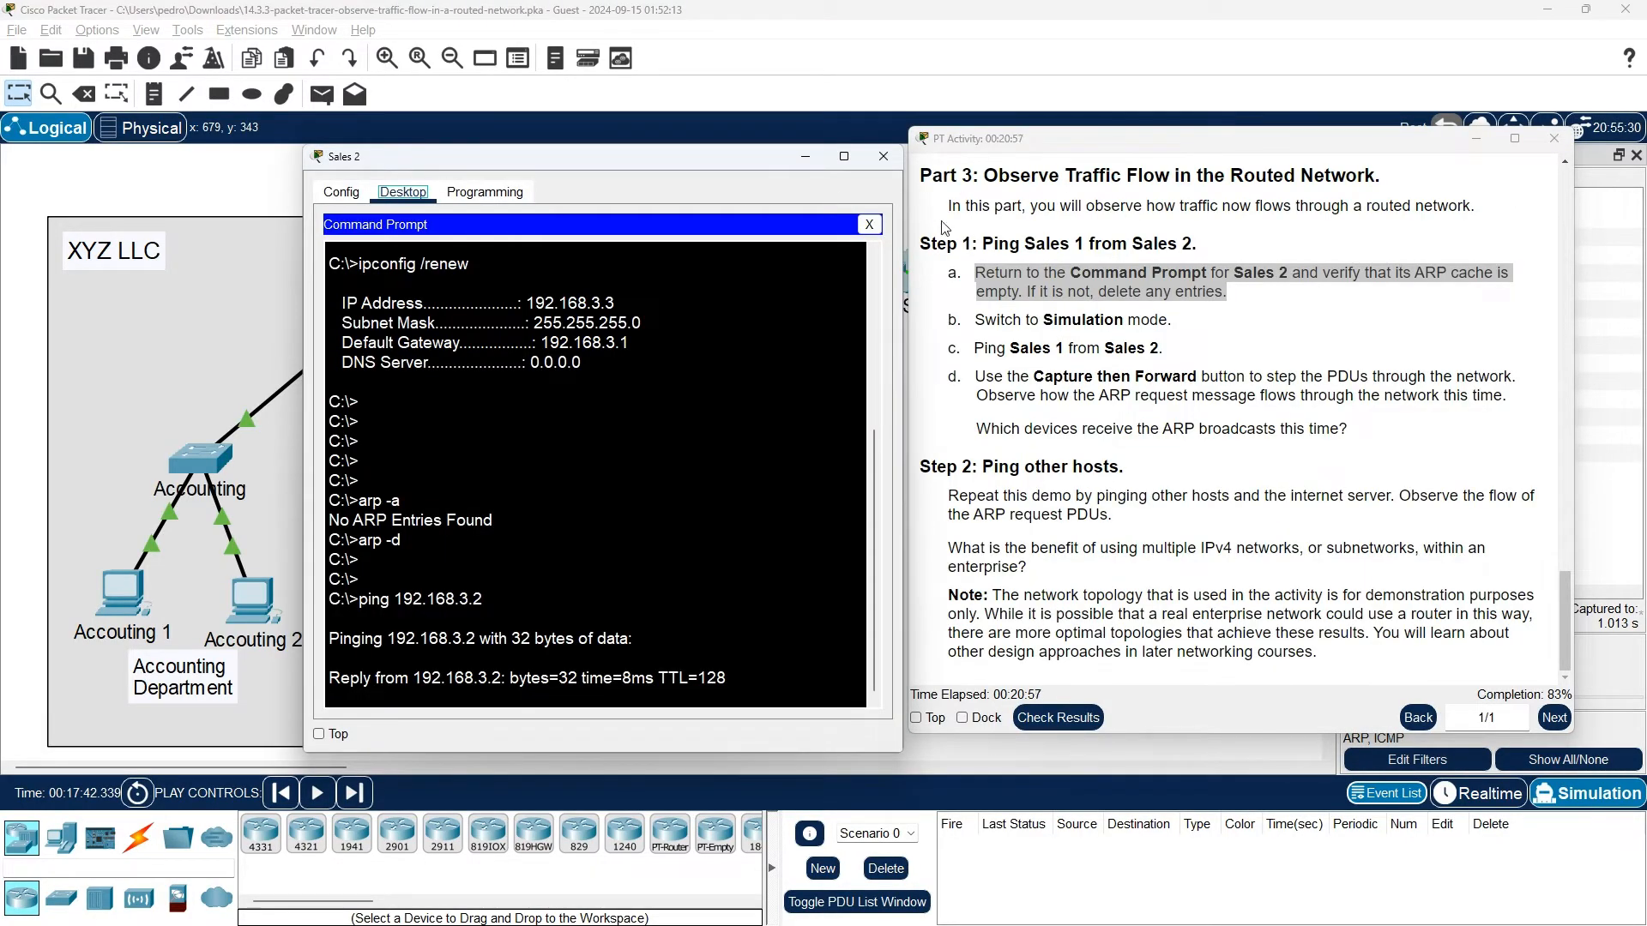
left_click_drag(716, 158, 1090, 145)
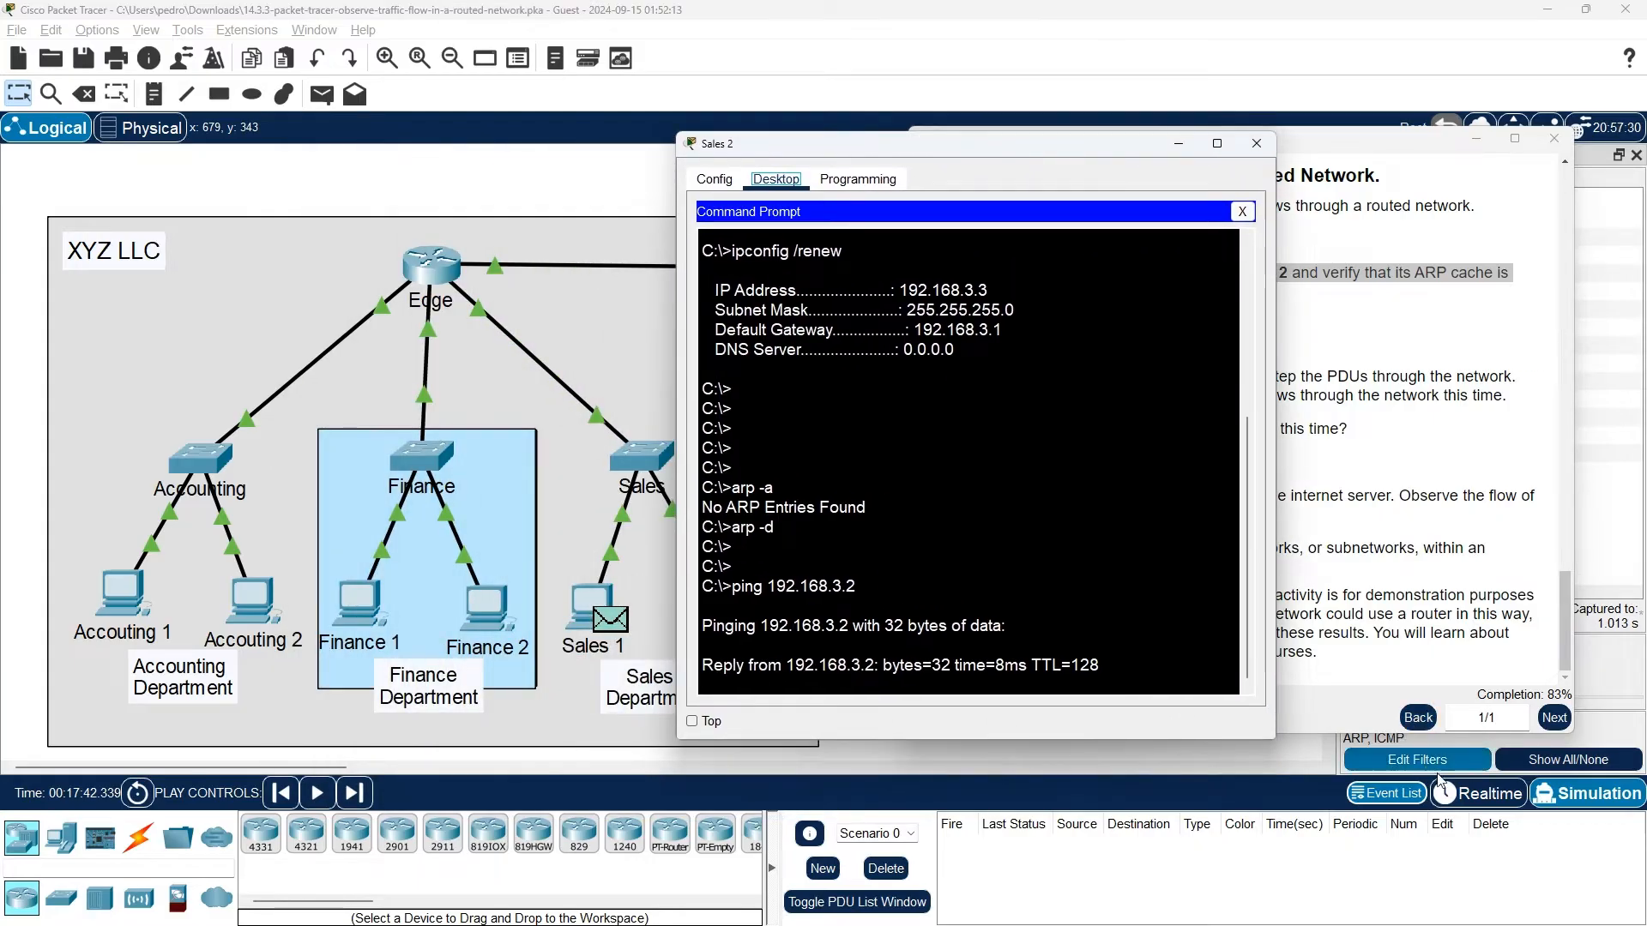
Step: Switch to Realtime mode and back to Simulation mode to finish the ping, and show the Sales 2 Command Prompt again
left_click(1458, 790)
left_click(1587, 793)
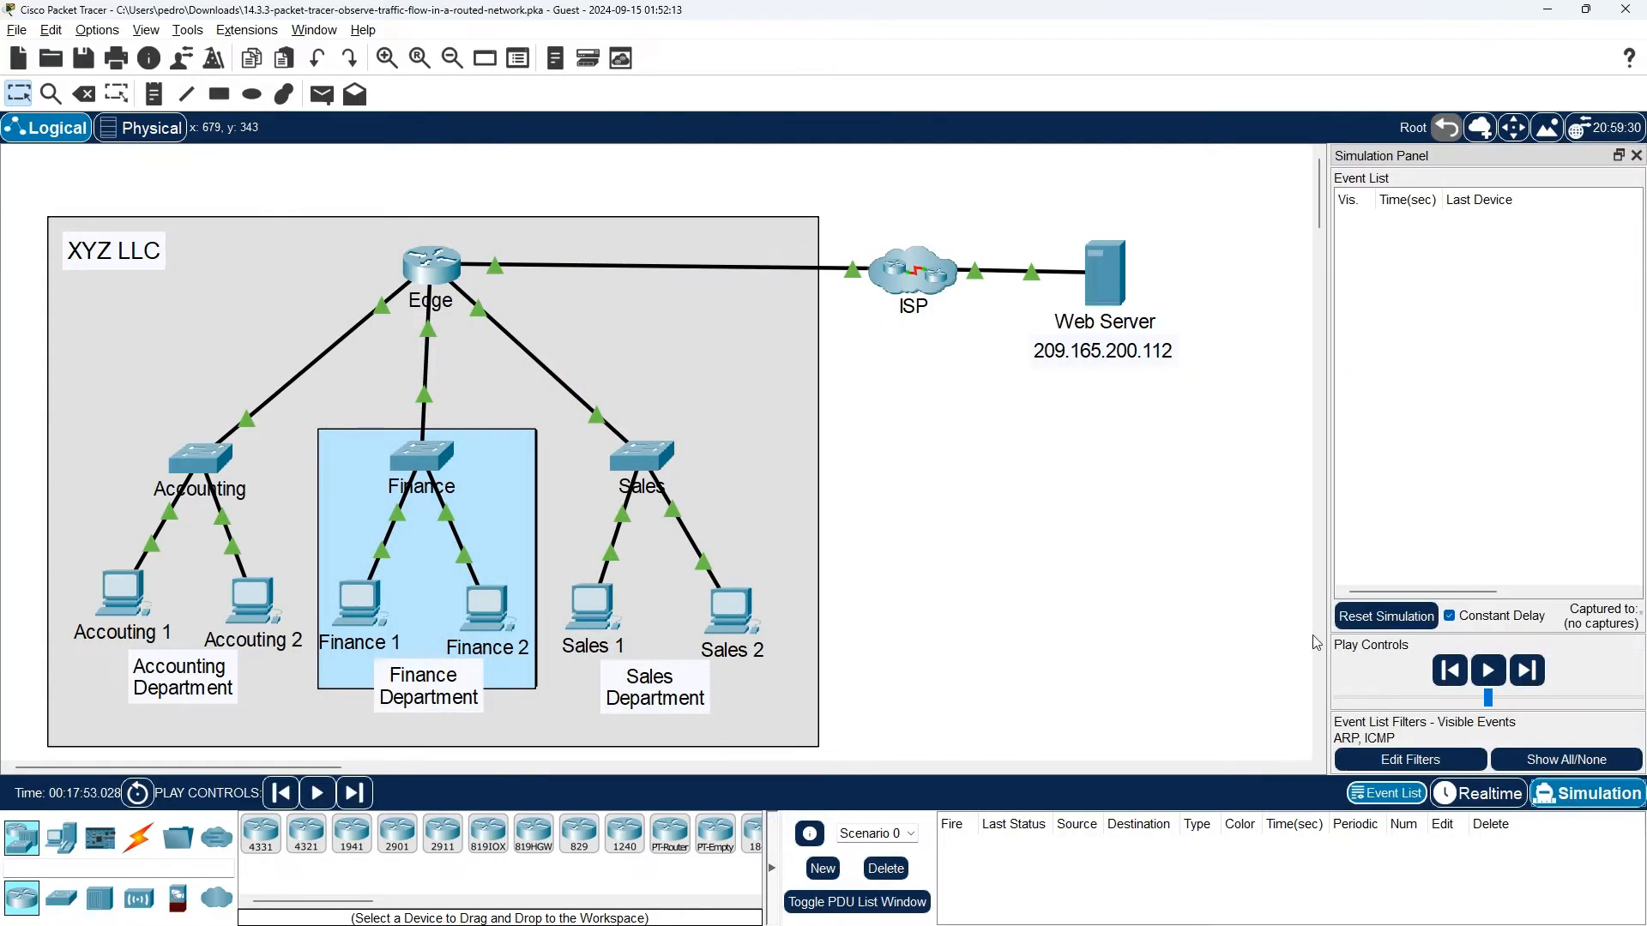
key("alt+Tab")
left_click(838, 568)
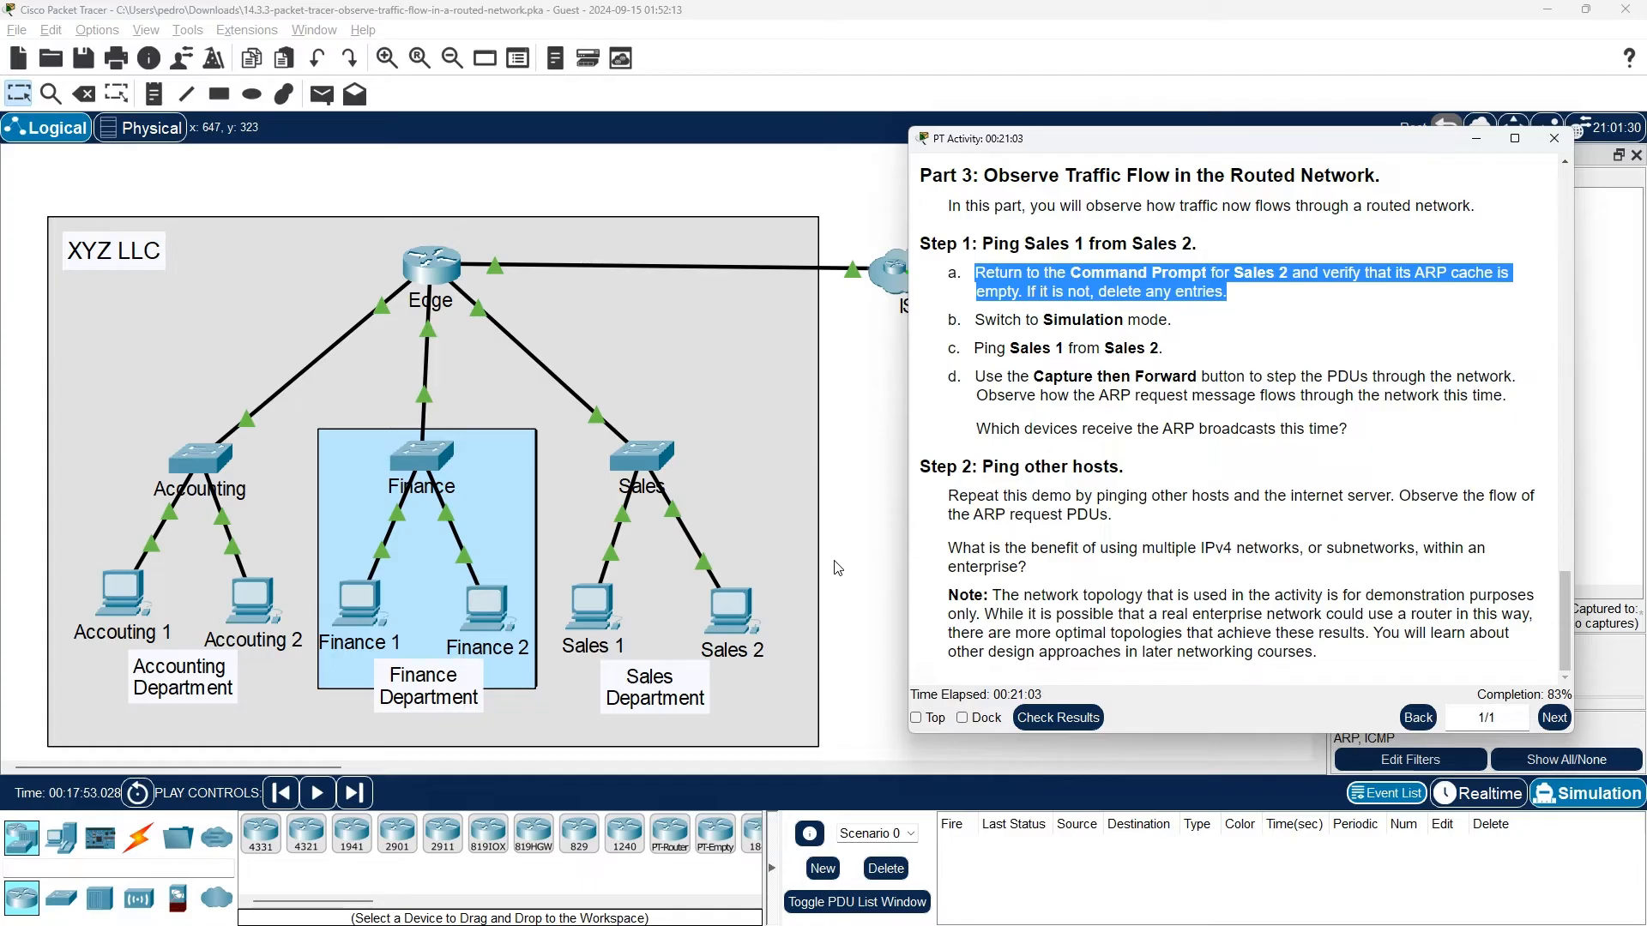
key("alt+Tab")
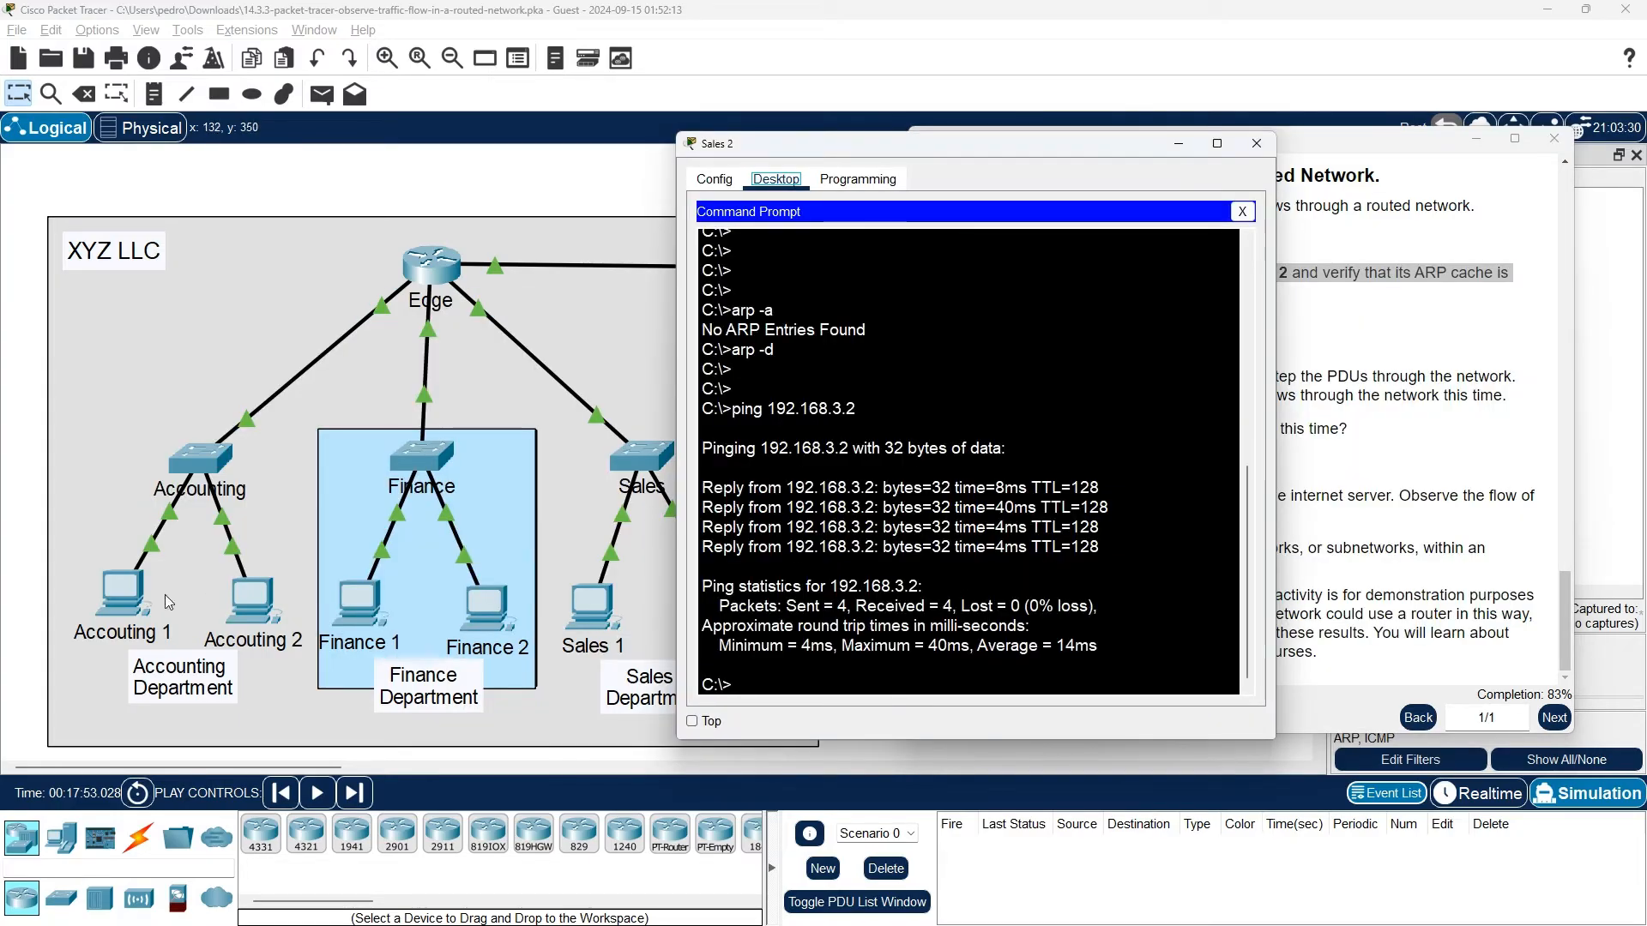
Step: Show the IP configuration of Accouting 1 and place its window over the Accounting side of the topology
left_click(120, 597)
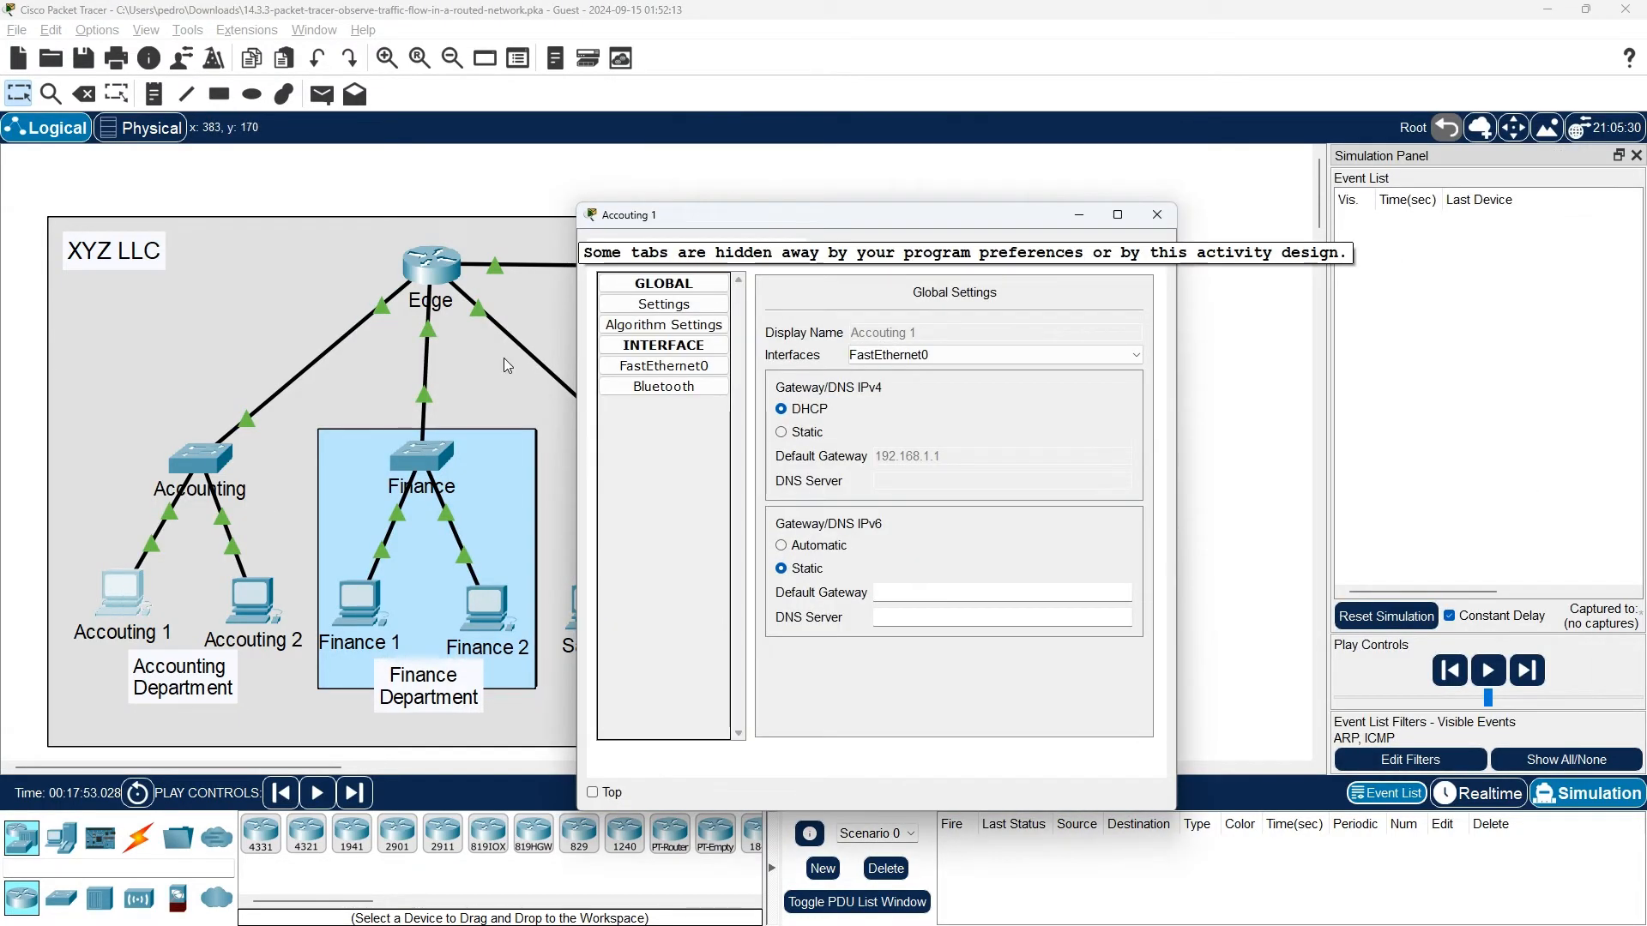
left_click(677, 249)
left_click(631, 331)
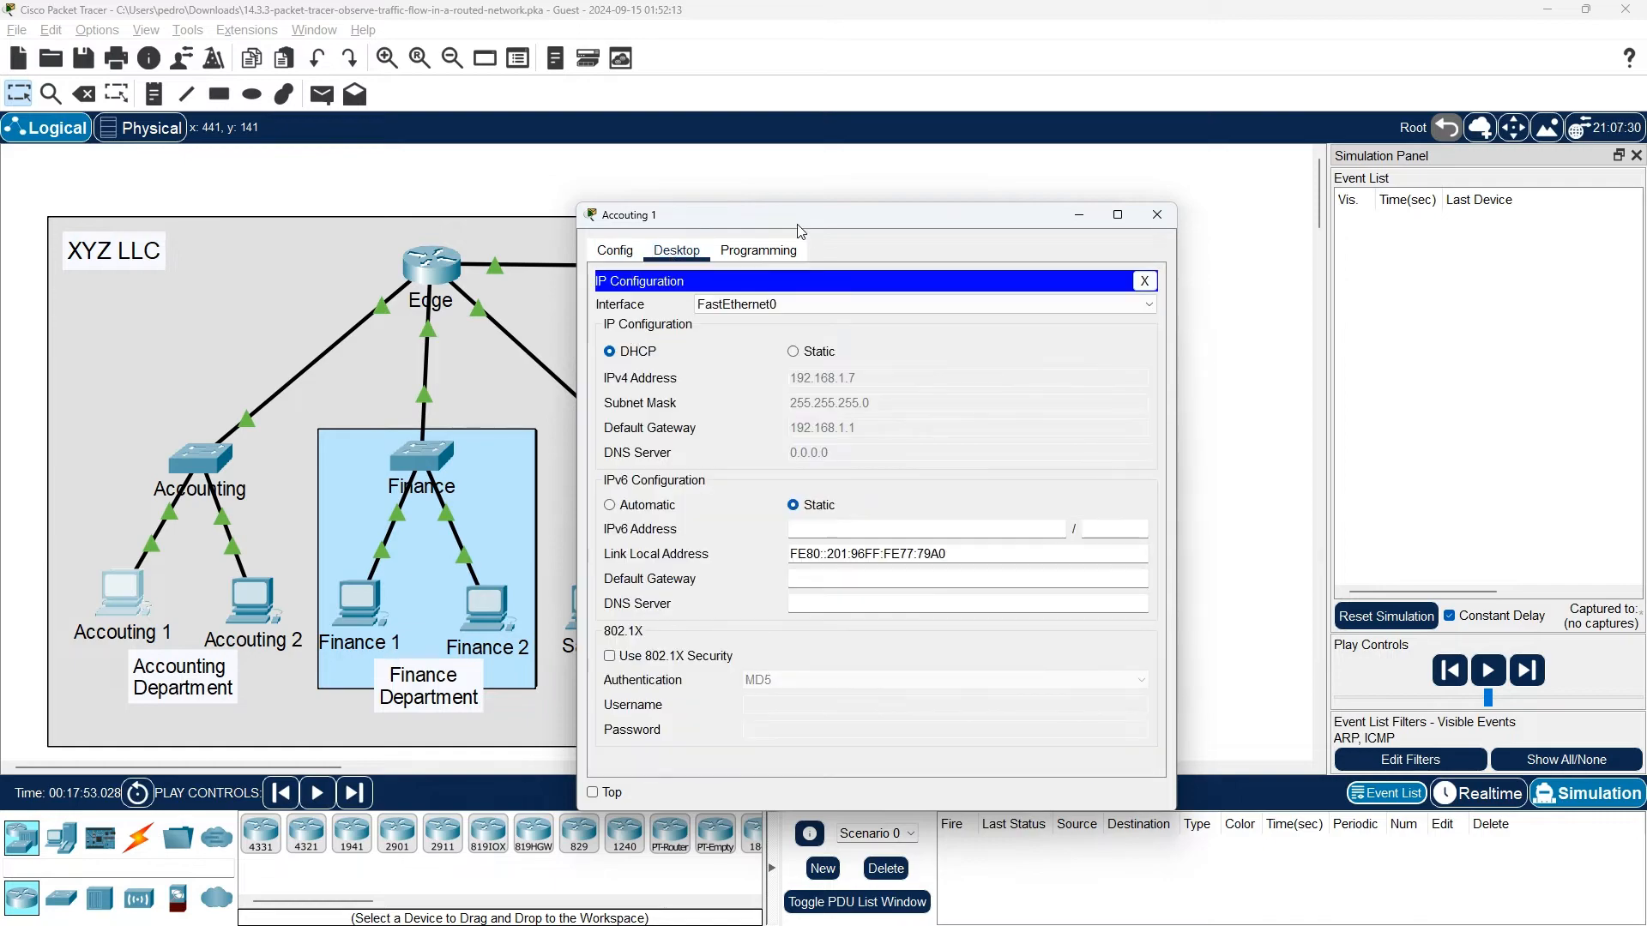
left_click_drag(800, 230, 337, 176)
Step: Ping Accouting 1 at 192.168.1.7 from the Sales 2 Command Prompt
key("alt+Tab")
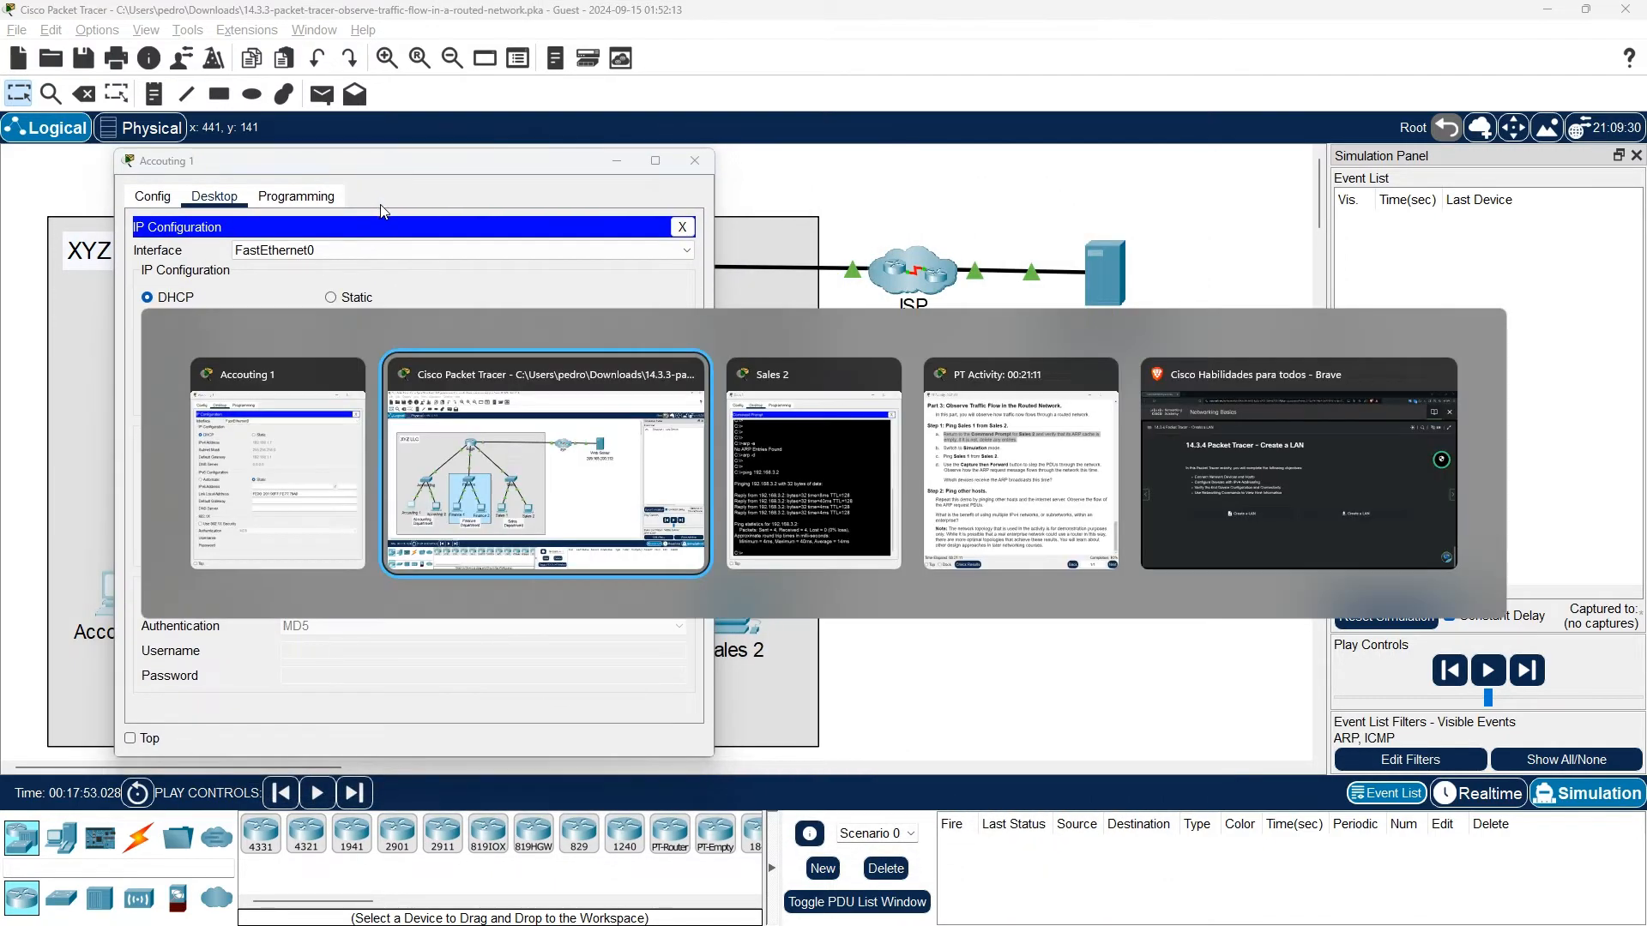
key("alt+Tab")
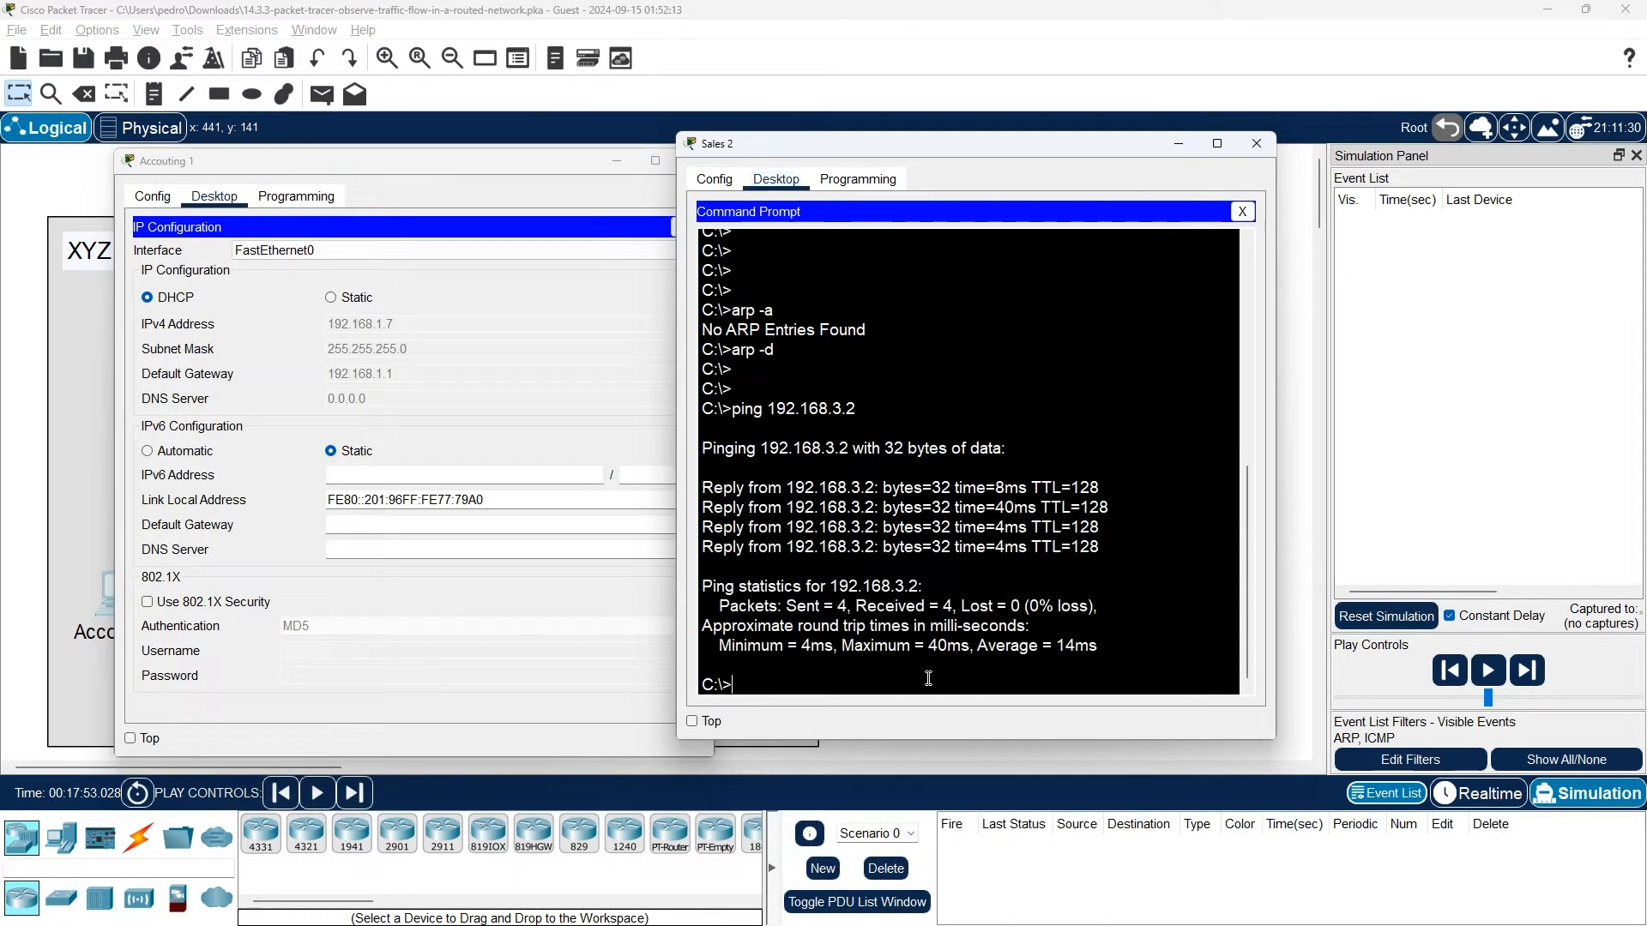
type("ping ")
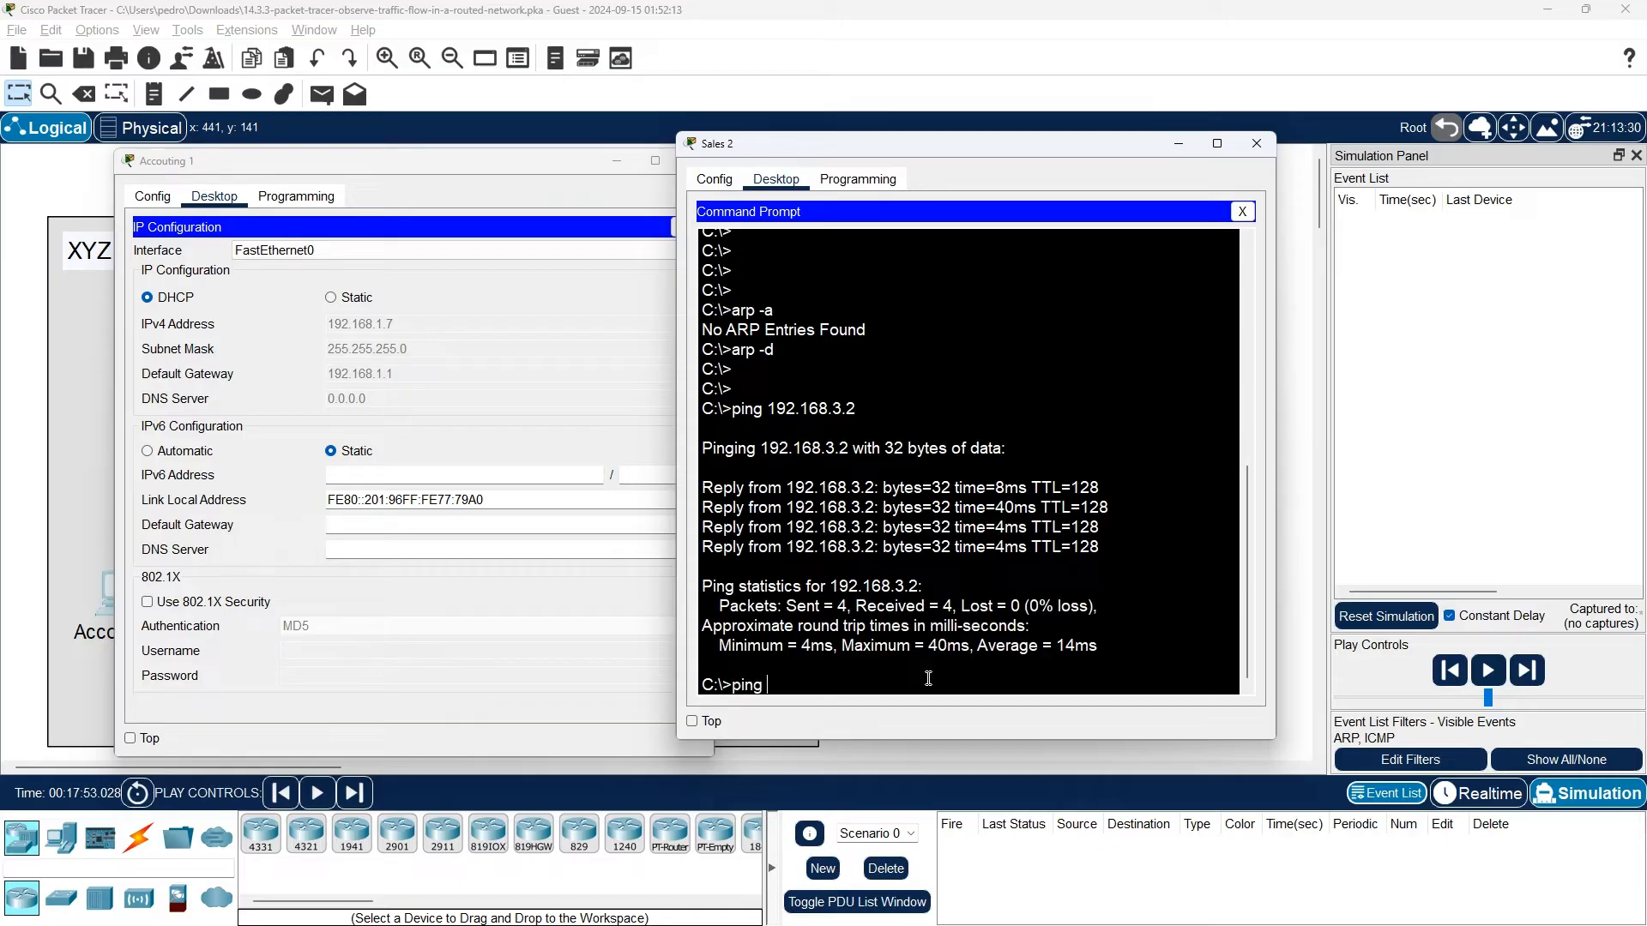
type("192.168.1.7")
key("Return")
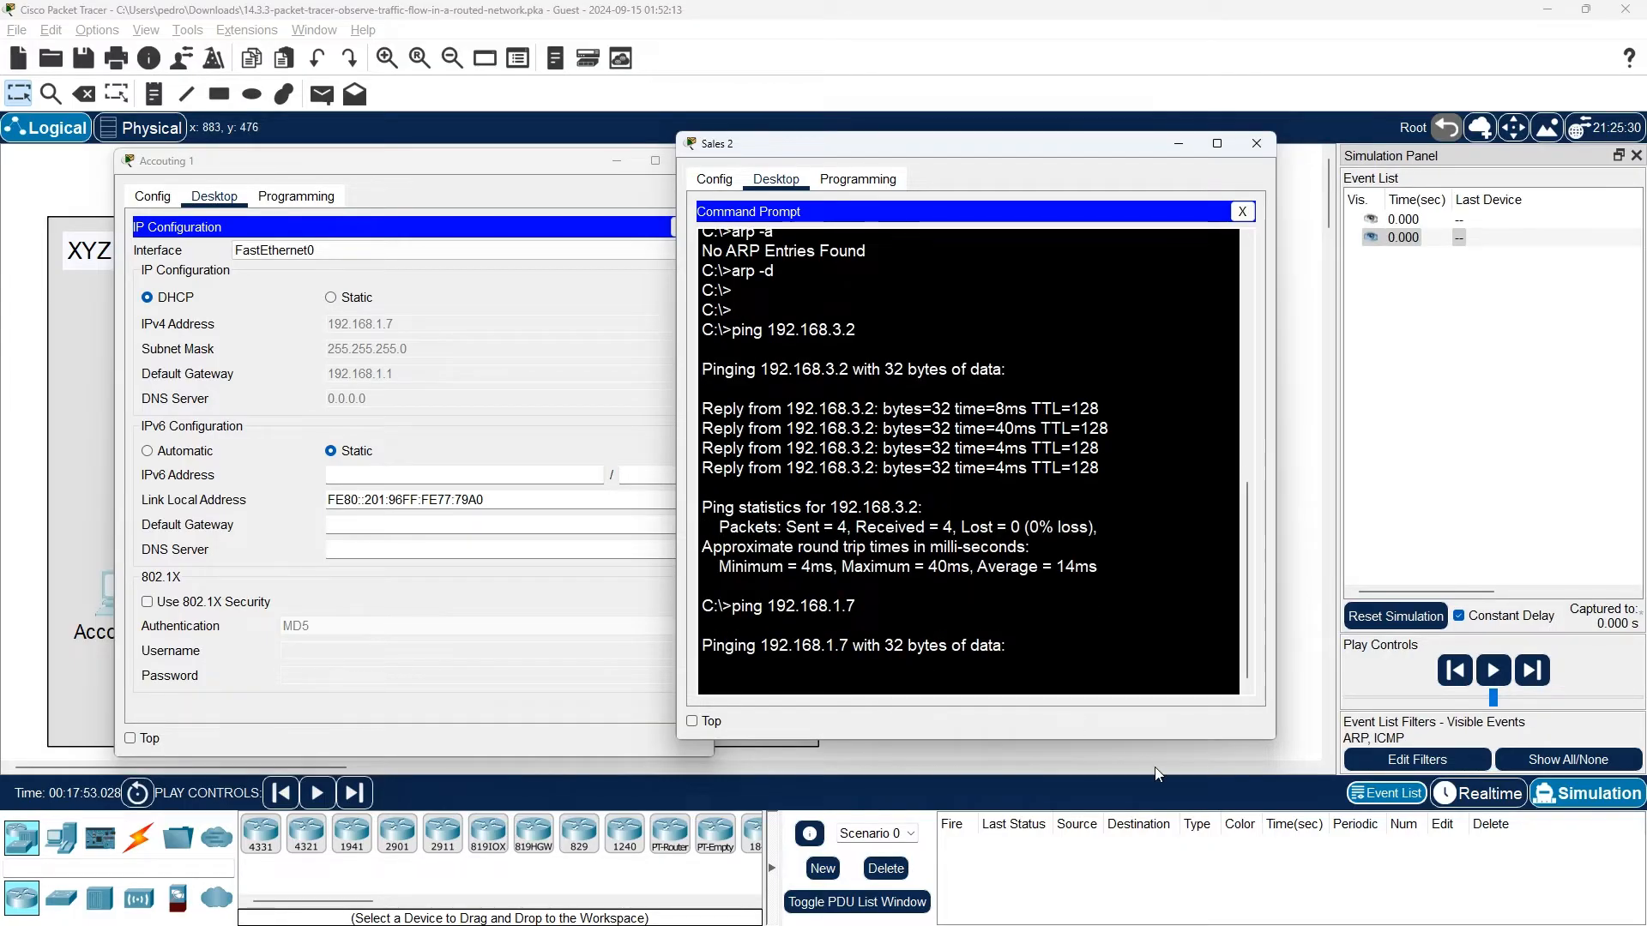
Step: Bring the topology to the front and play the simulation to watch the ARP and ICMP packets travel from Sales 2 to Accouting 1
left_click(1177, 757)
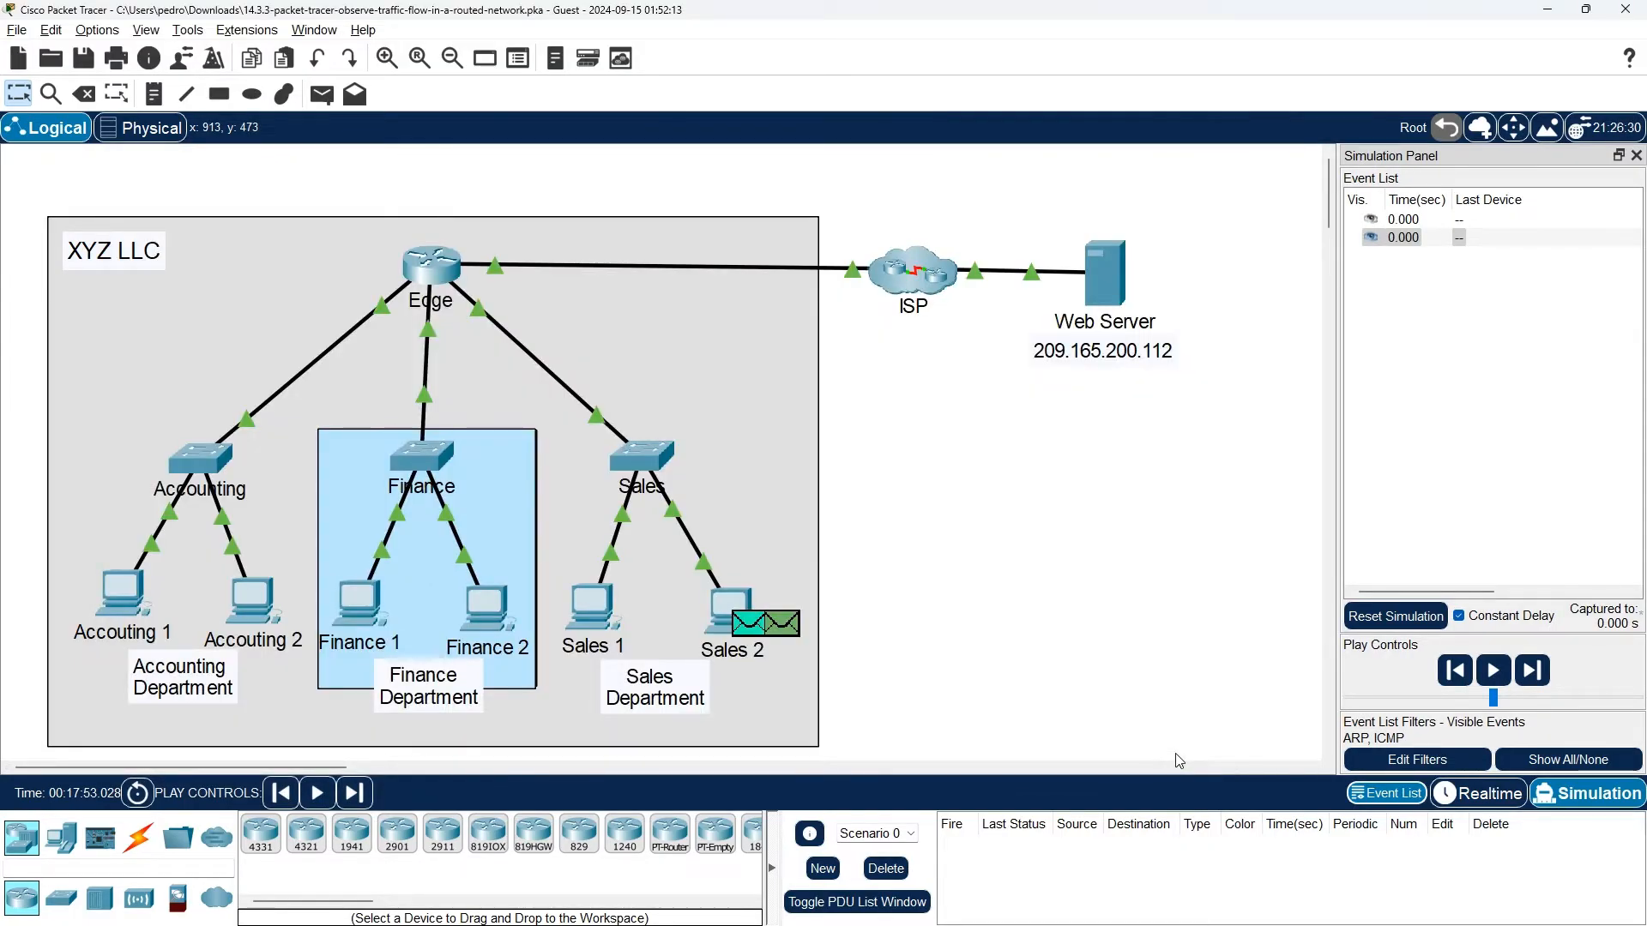
left_click(1484, 672)
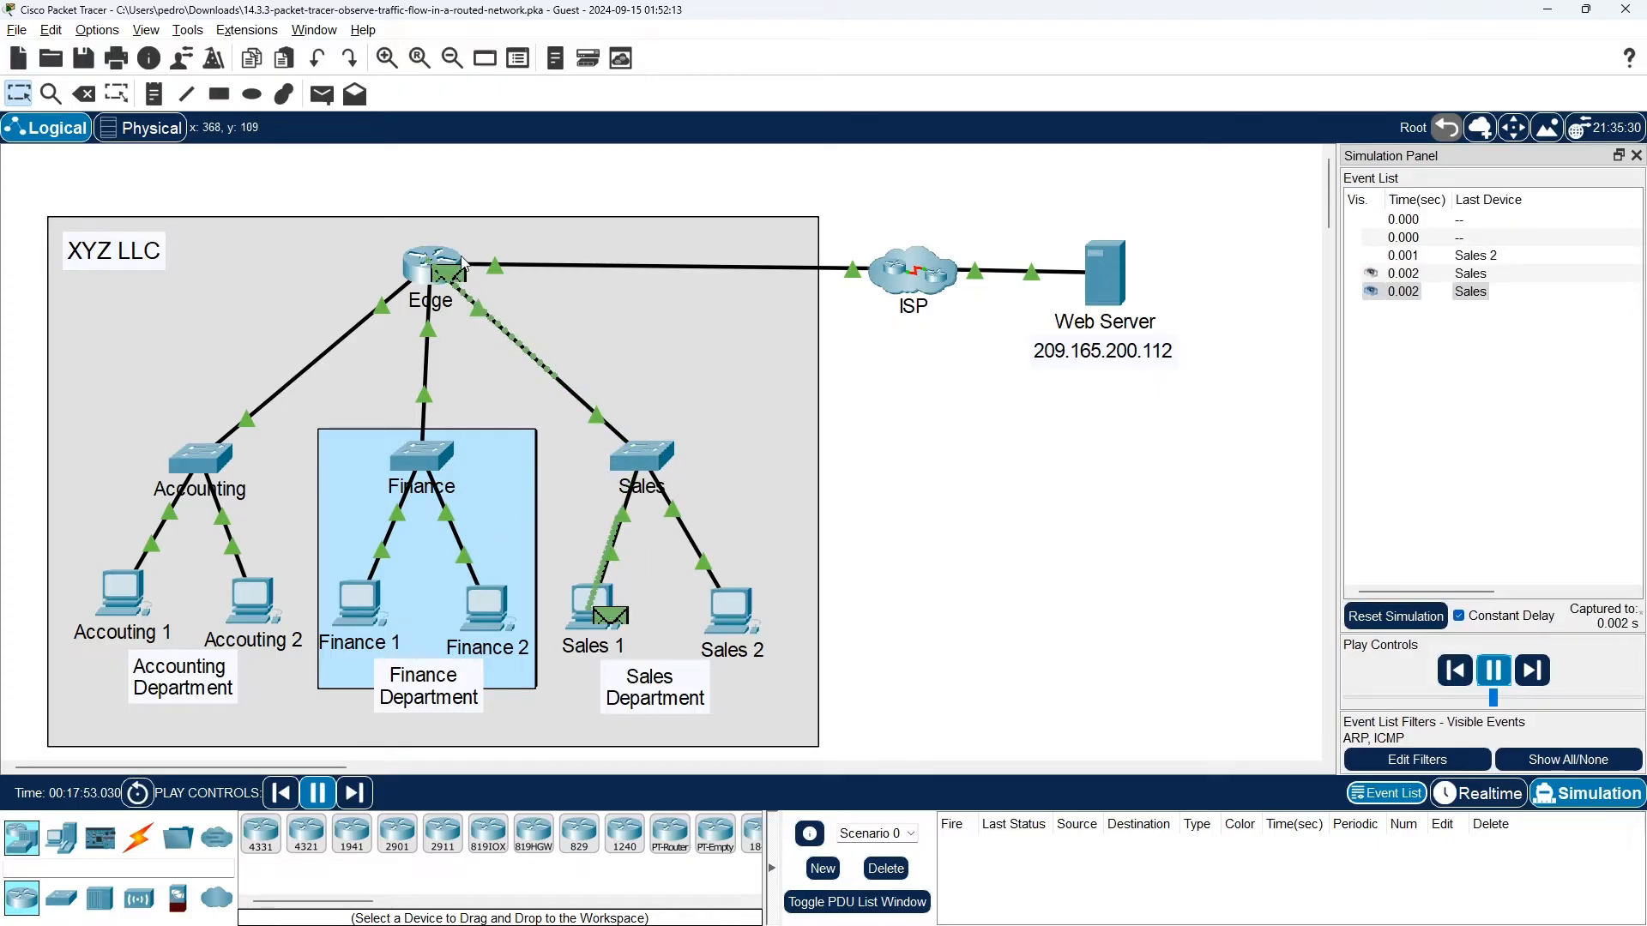
mouse_move(455, 277)
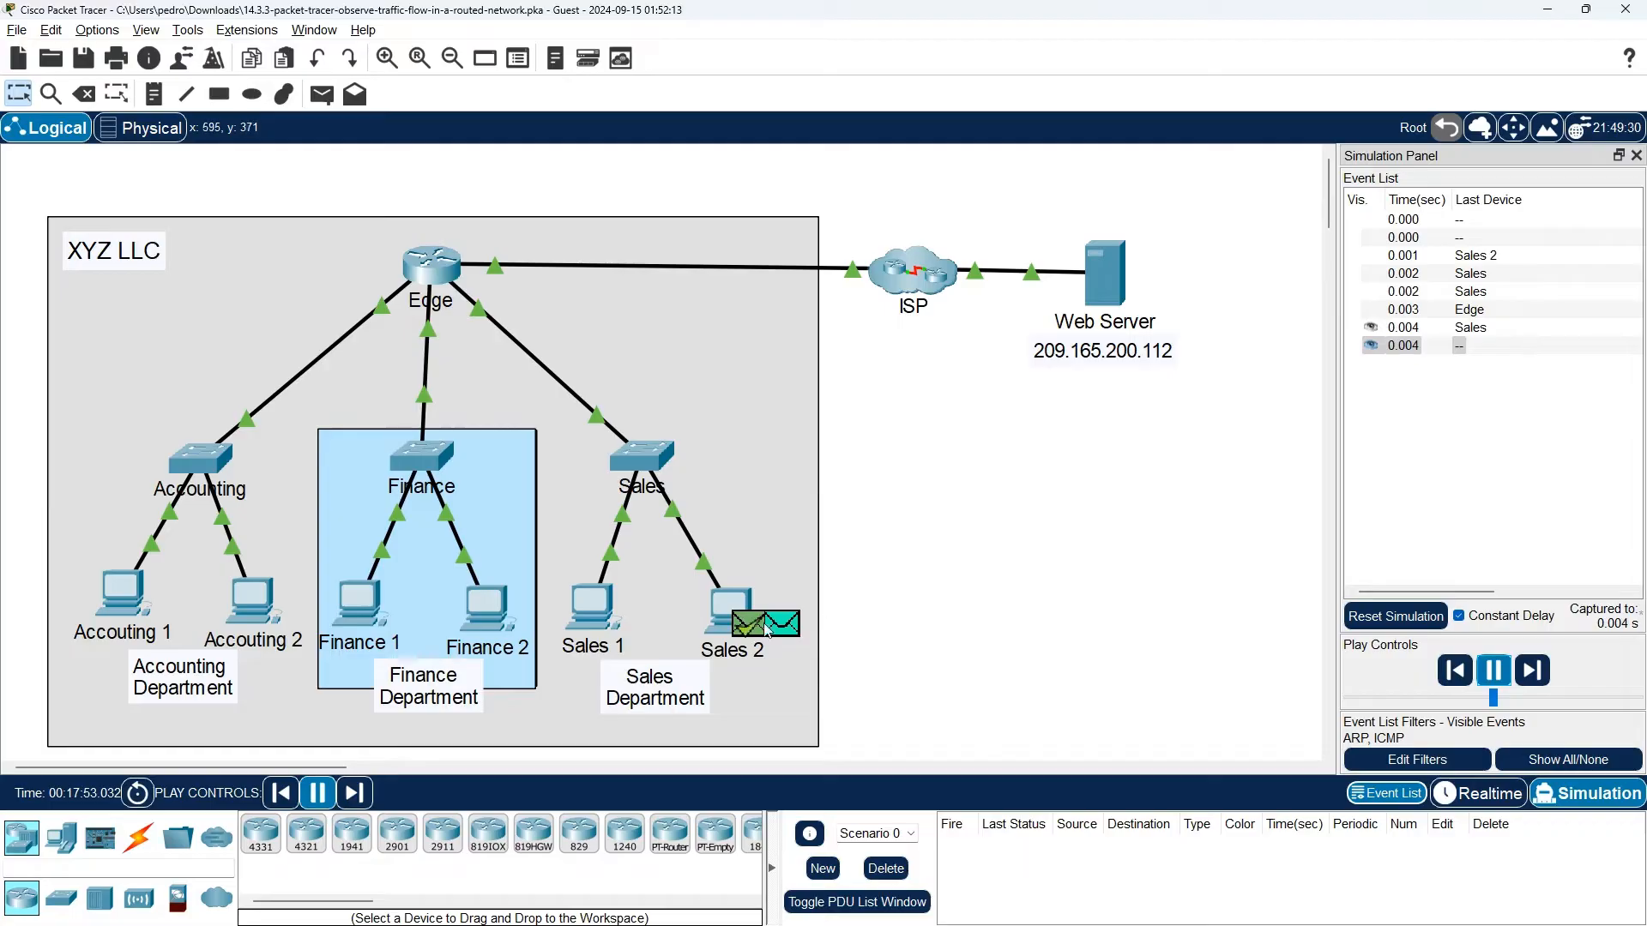
mouse_move(790, 634)
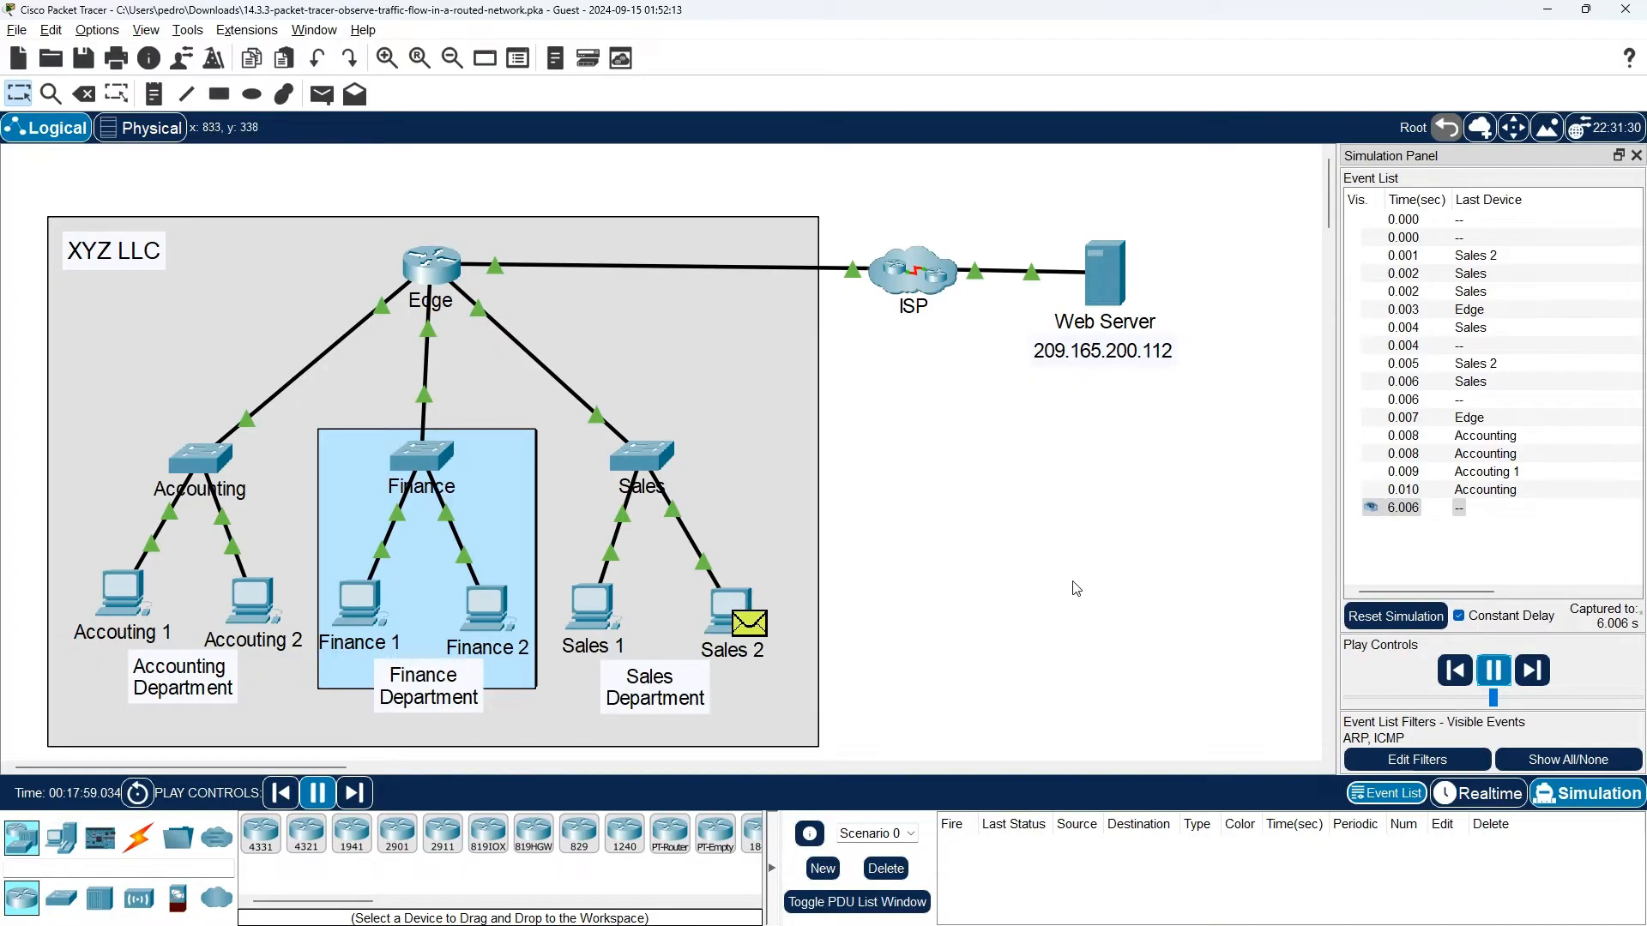
Step: Switch to the Networking Basics course in Brave and download the Create a LAN activity as 14.3.4-packet-tracer-create-lan to Descargas
key("super+Tab")
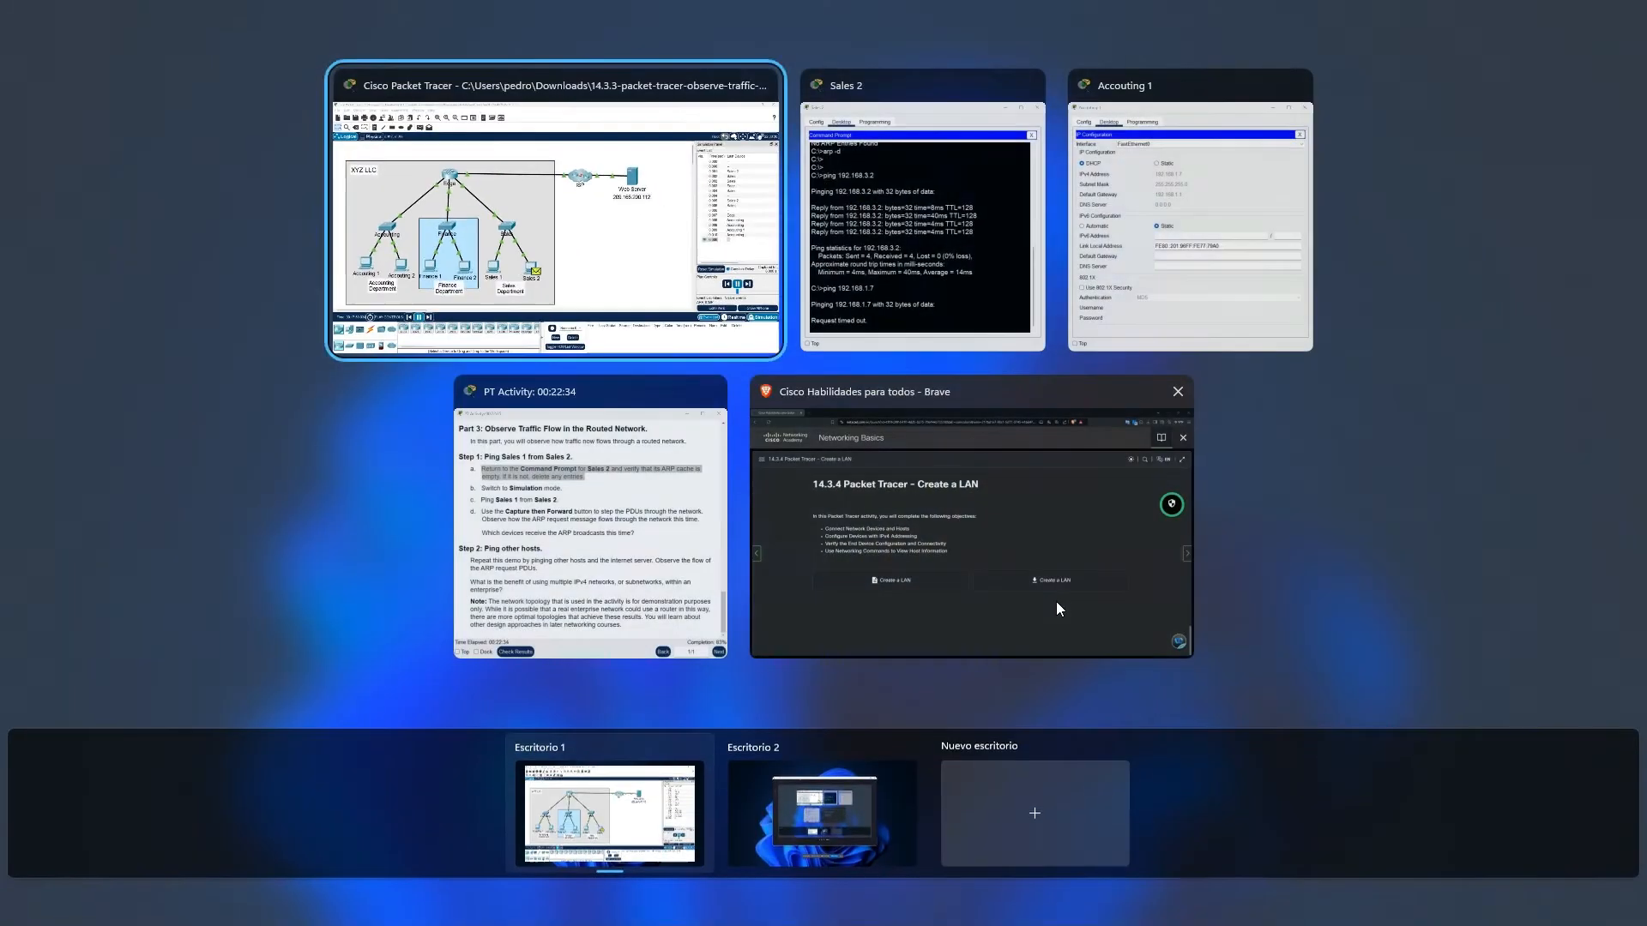
left_click(923, 589)
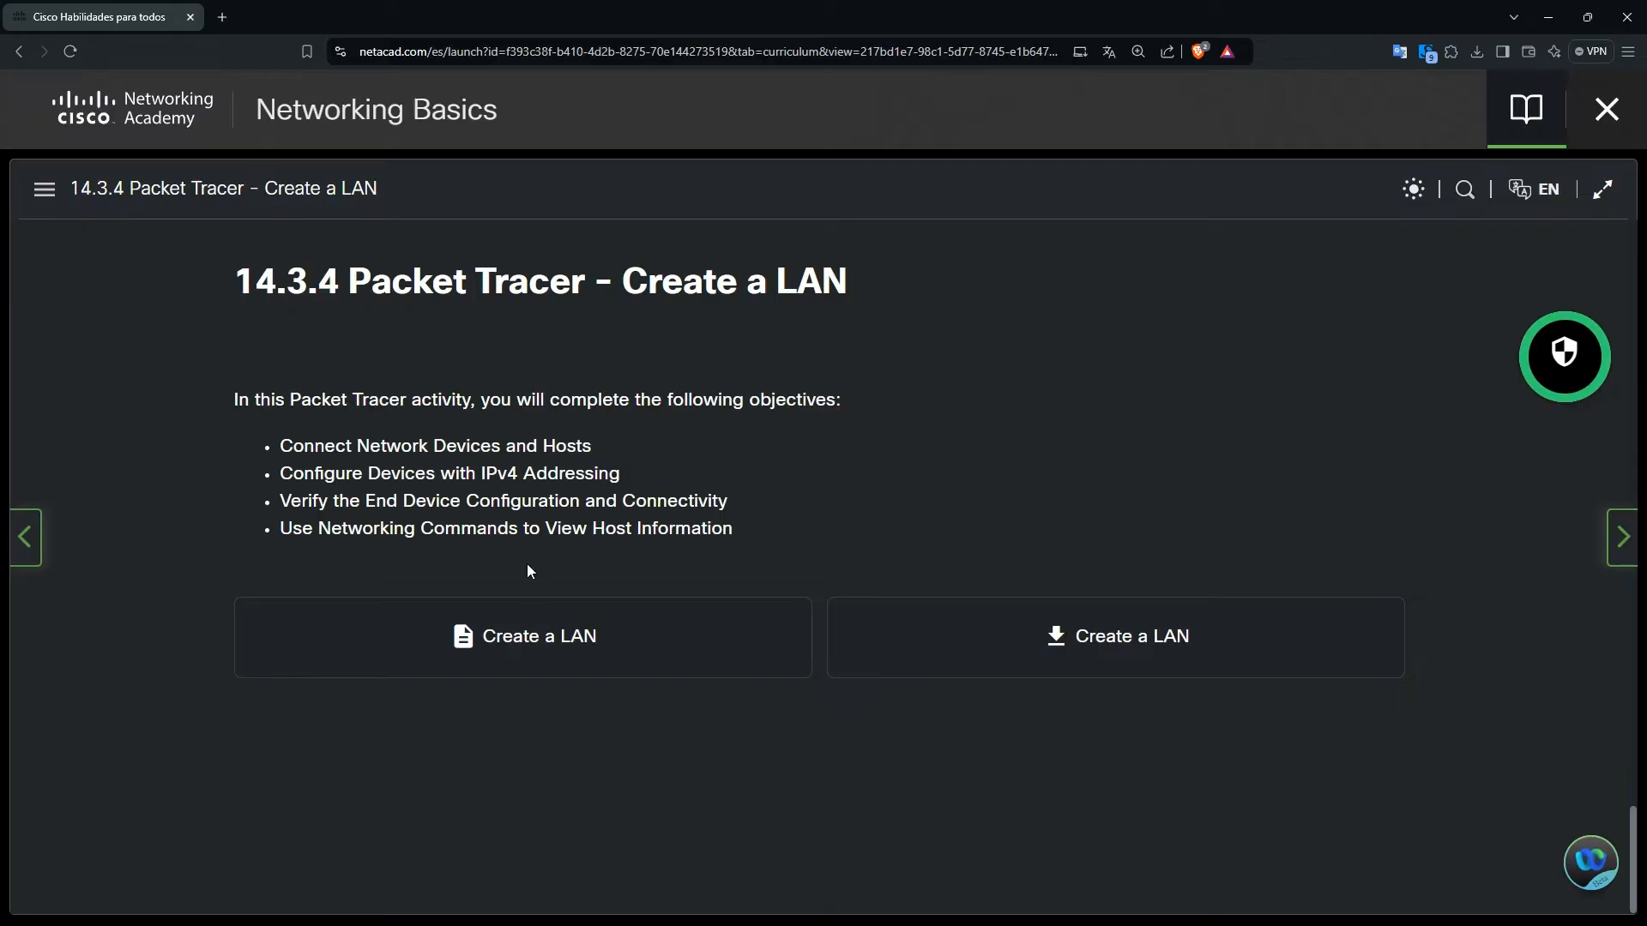
left_click(1171, 637)
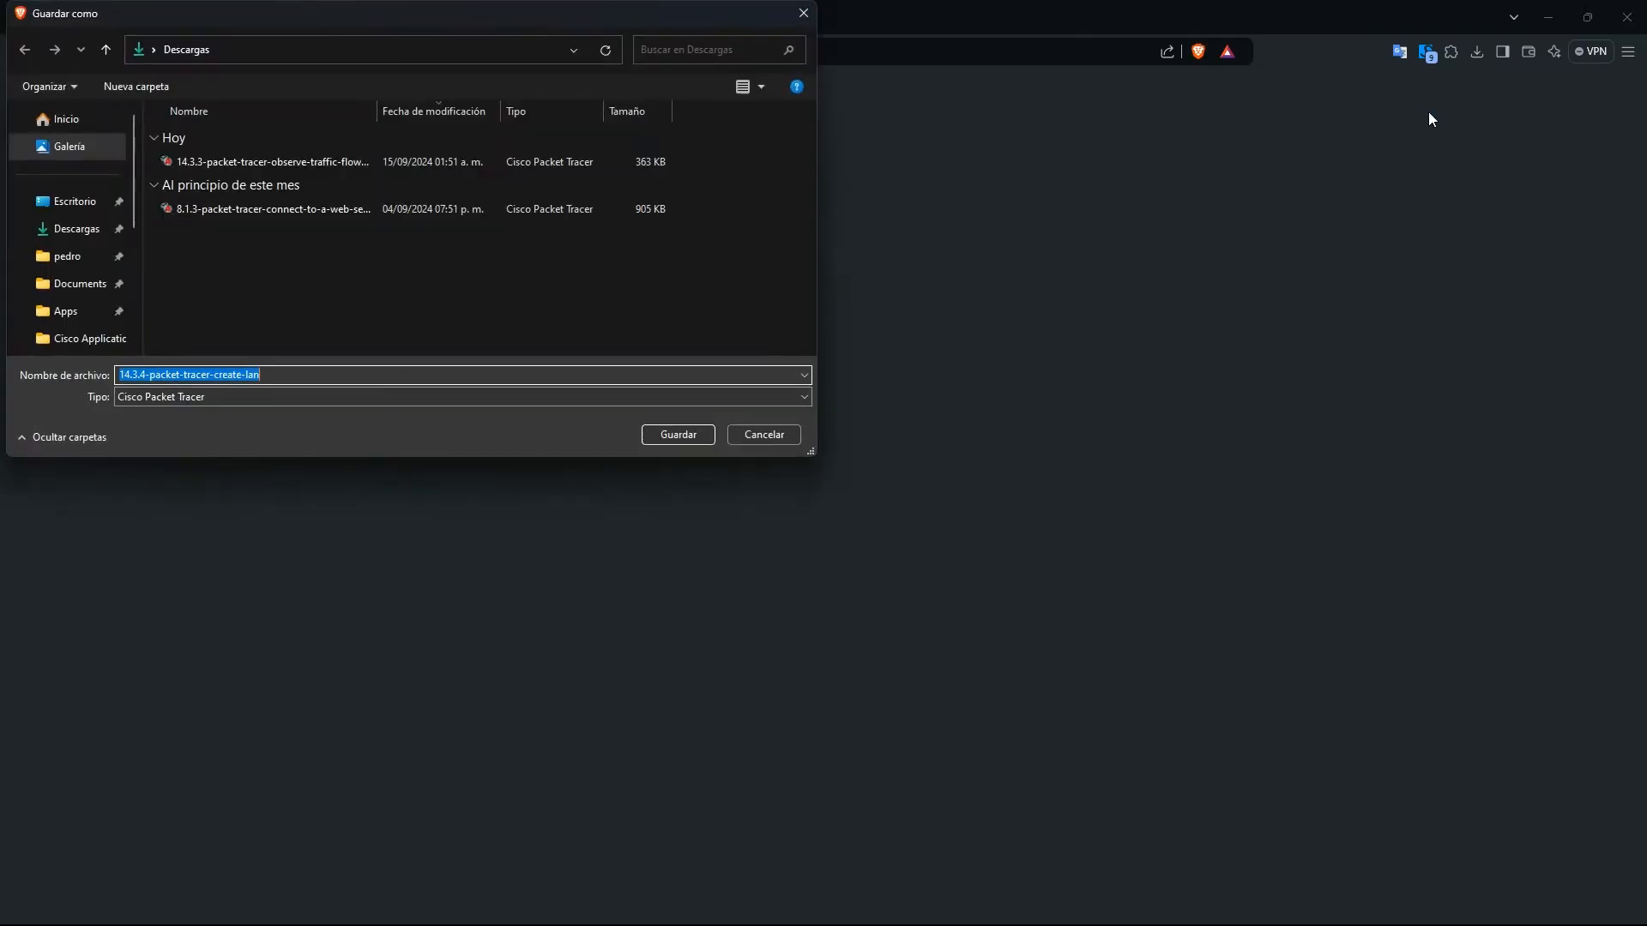
left_click(675, 431)
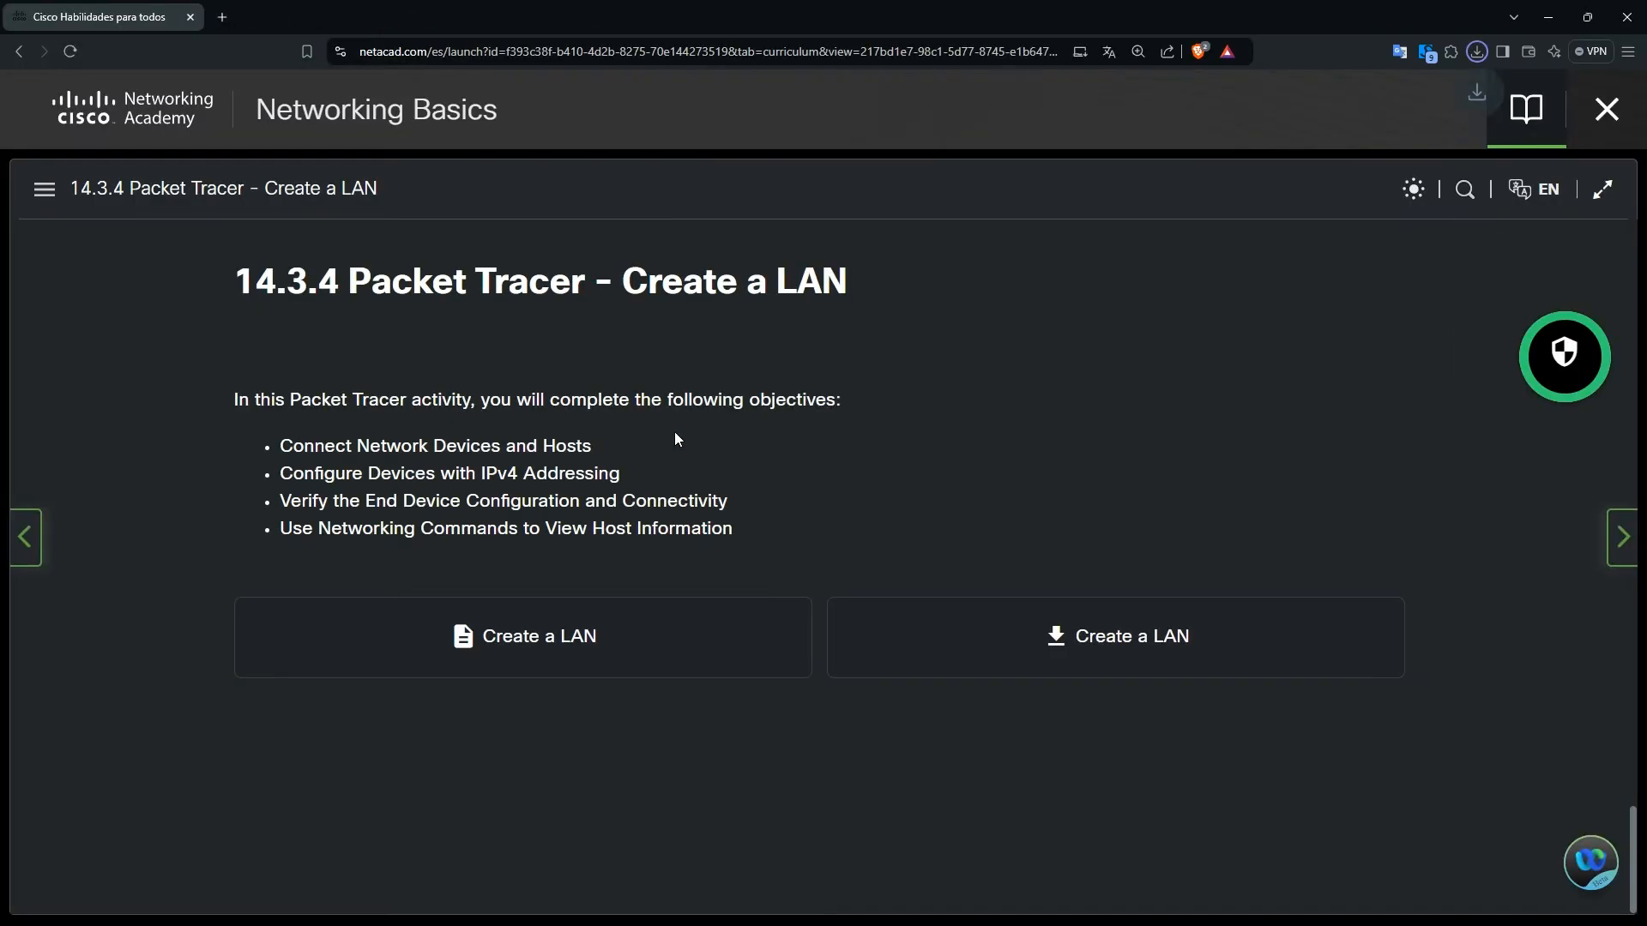
Step: Return to Packet Tracer, exit it while saving the routed-network activity, and close the remaining activity instructions window
key("alt+Tab")
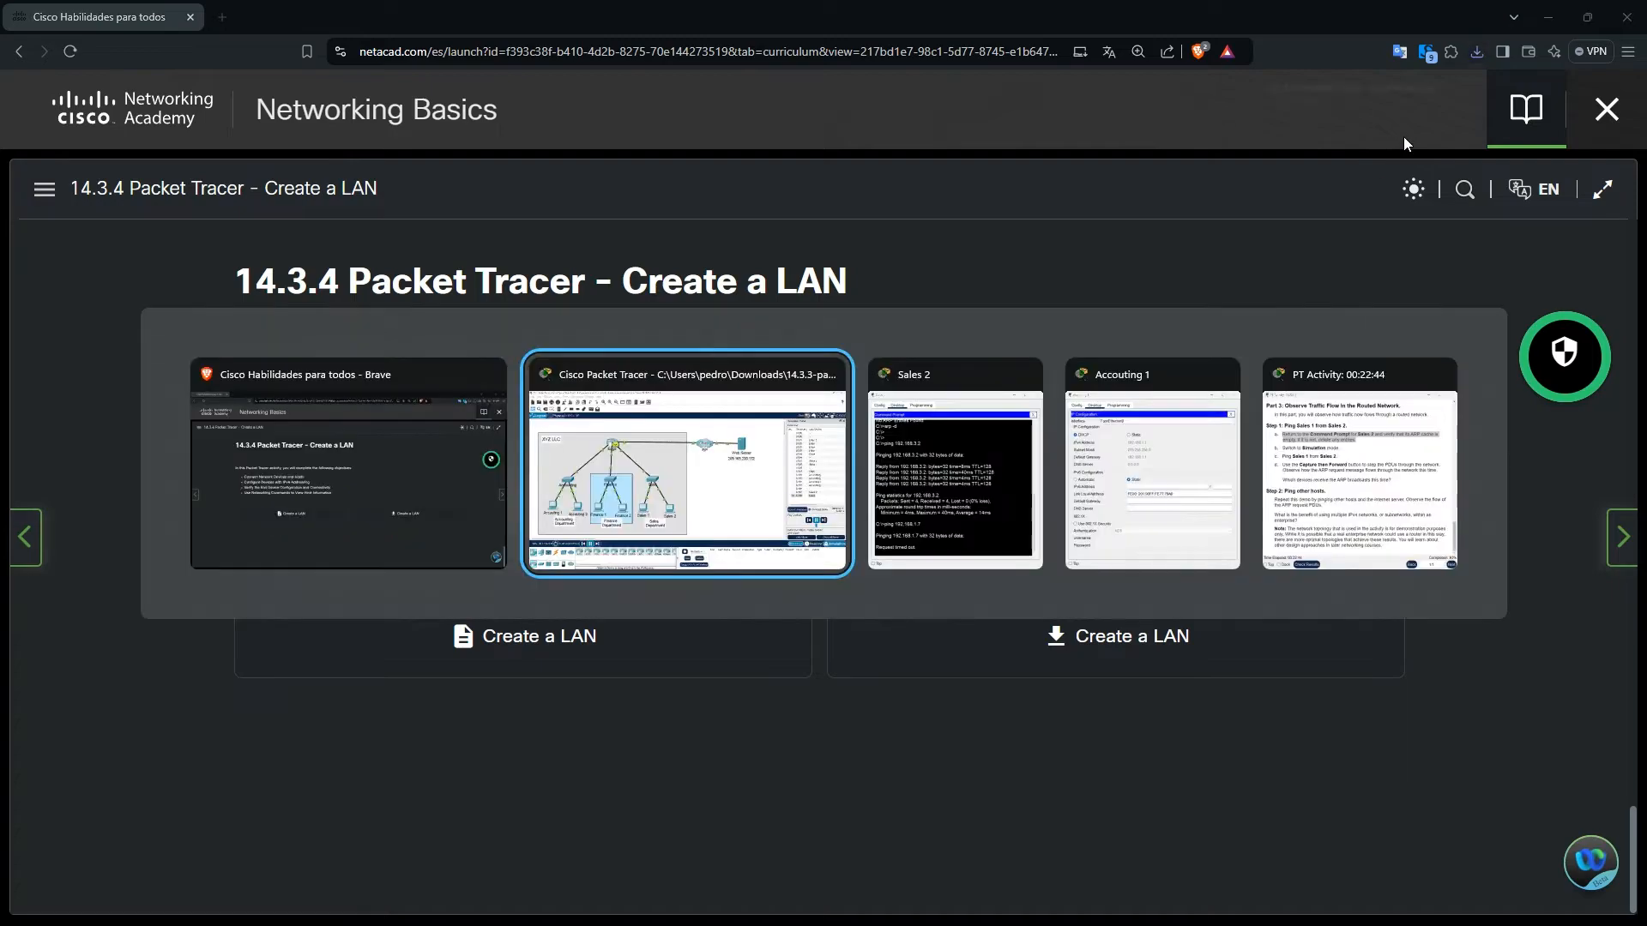
mouse_move(831, 377)
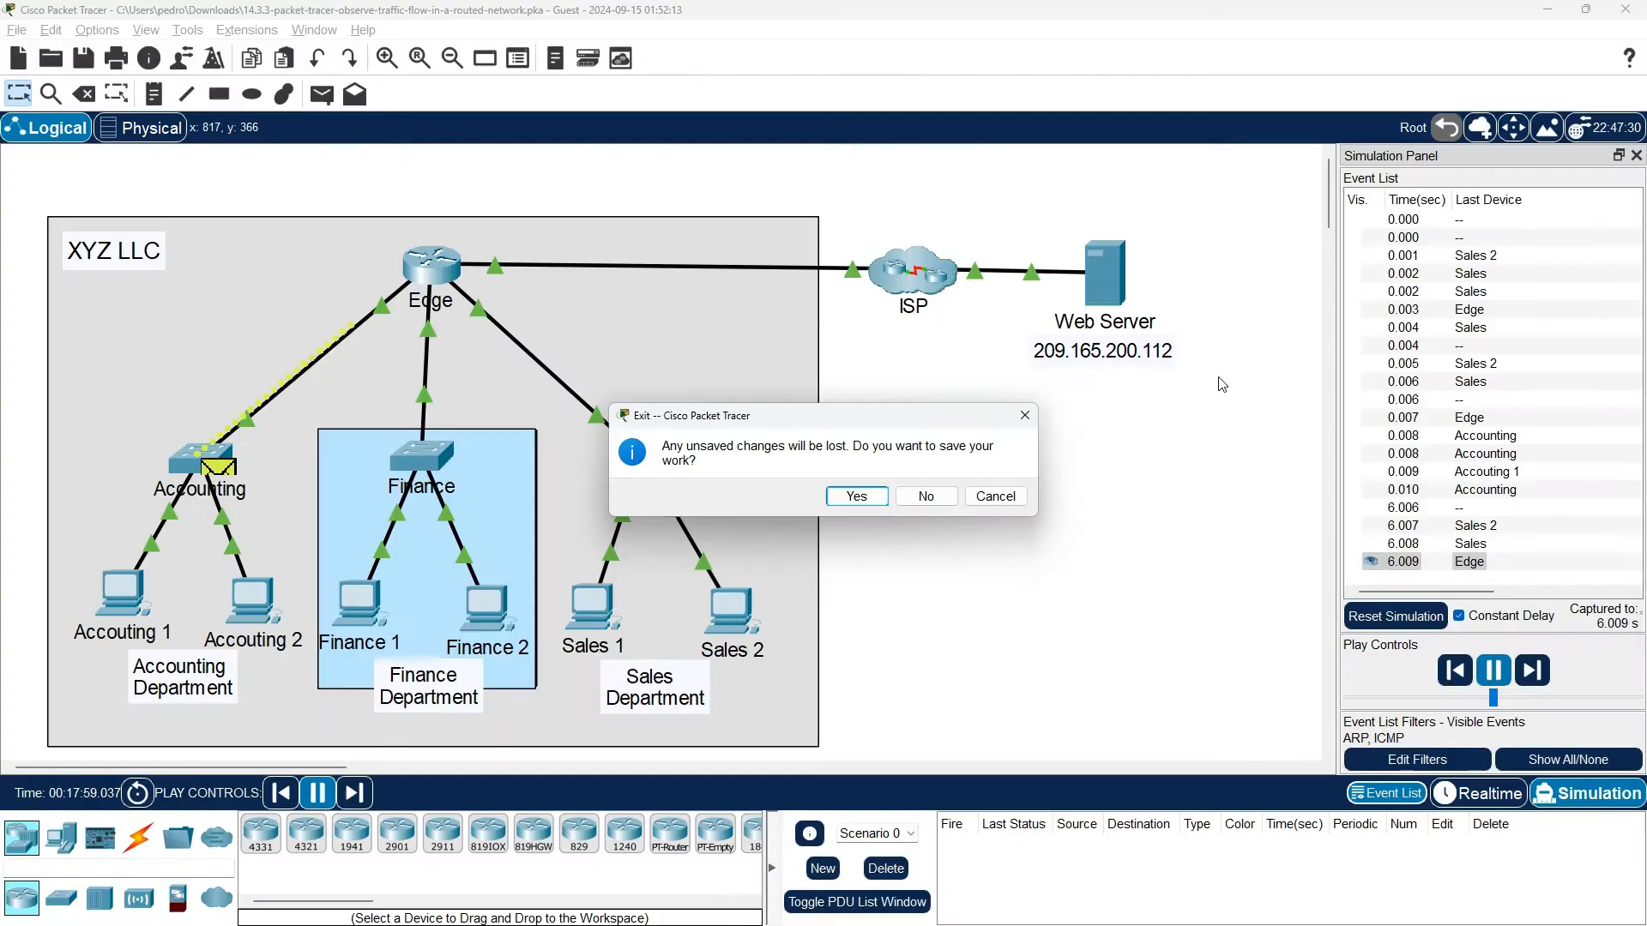
left_click(847, 495)
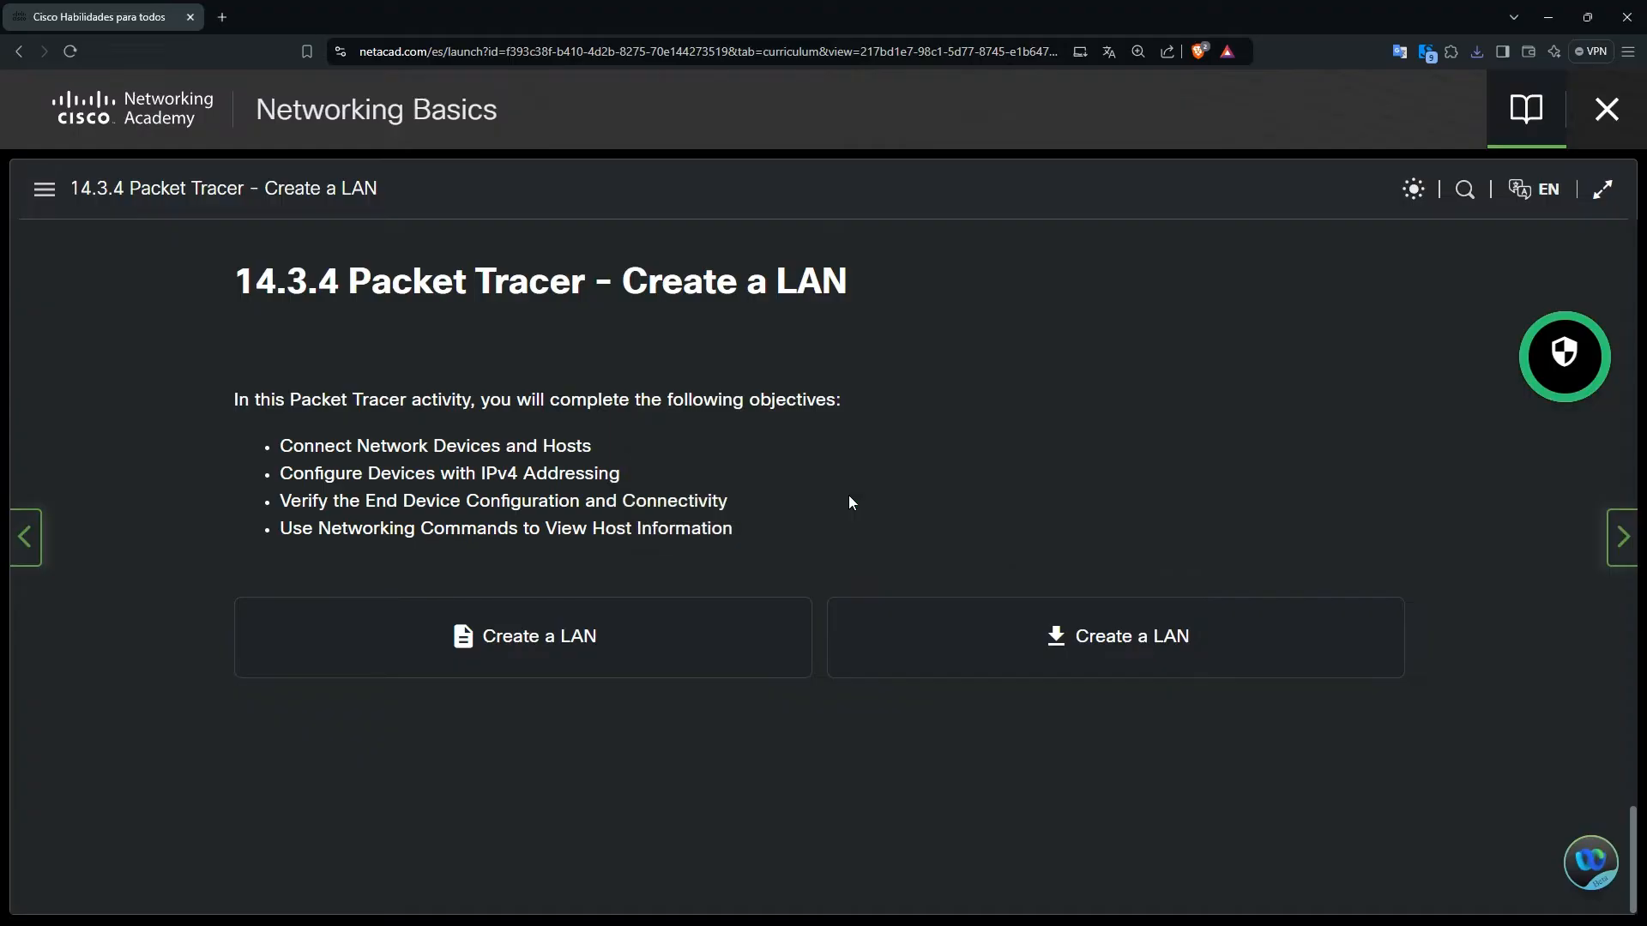
key("alt+Tab")
mouse_move(1138, 358)
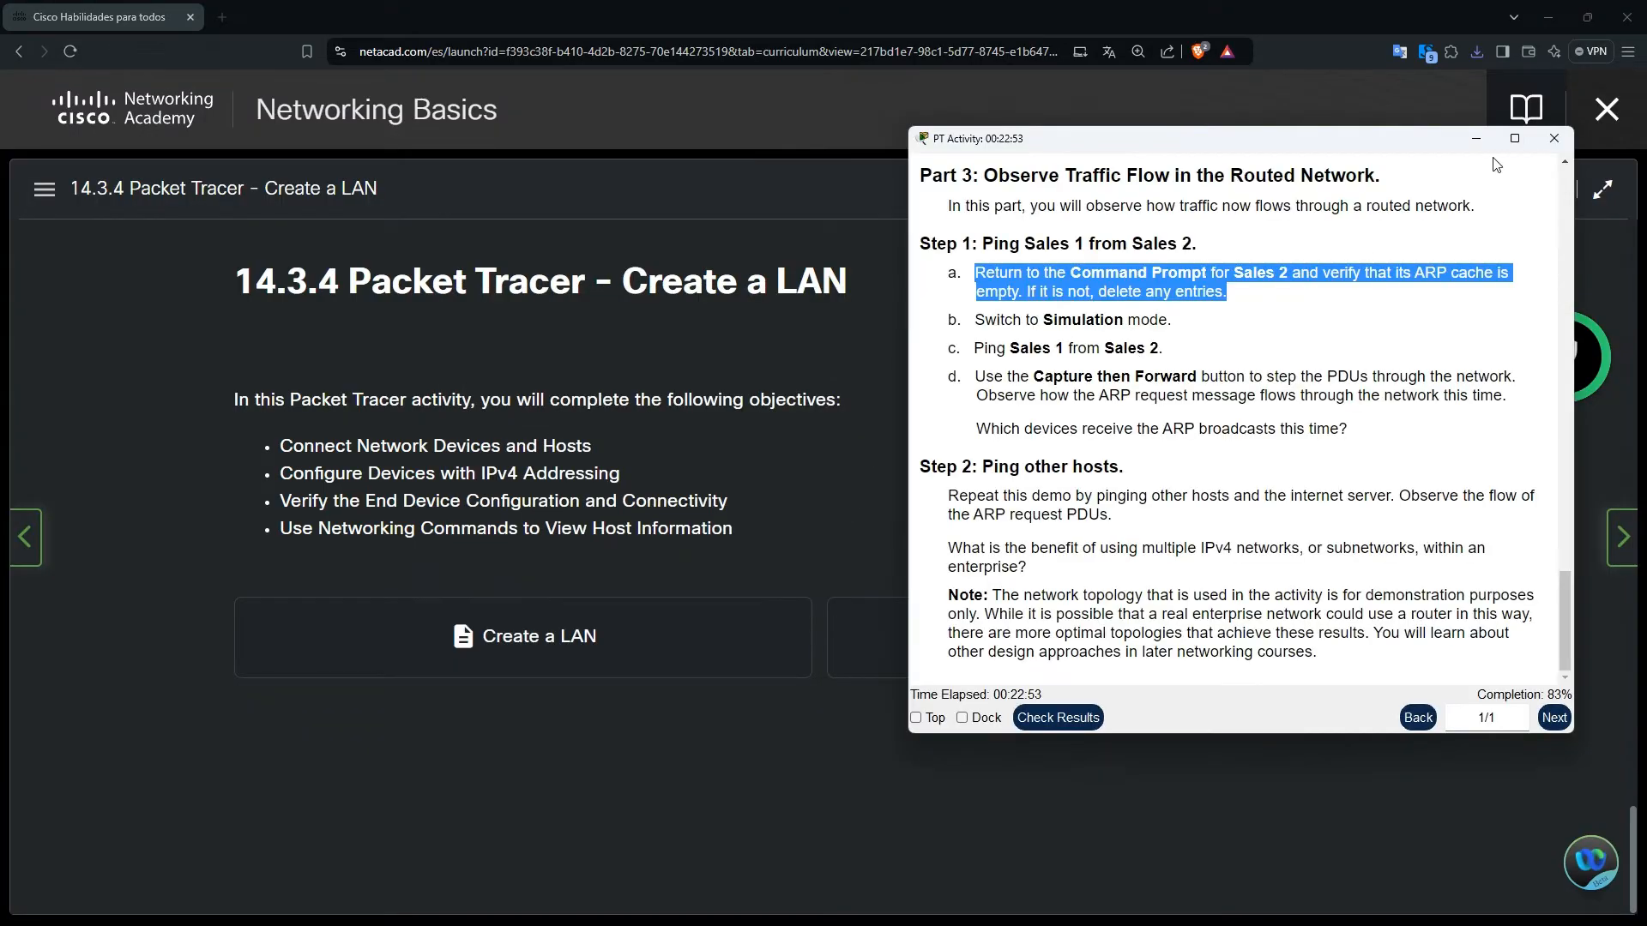
left_click(1553, 138)
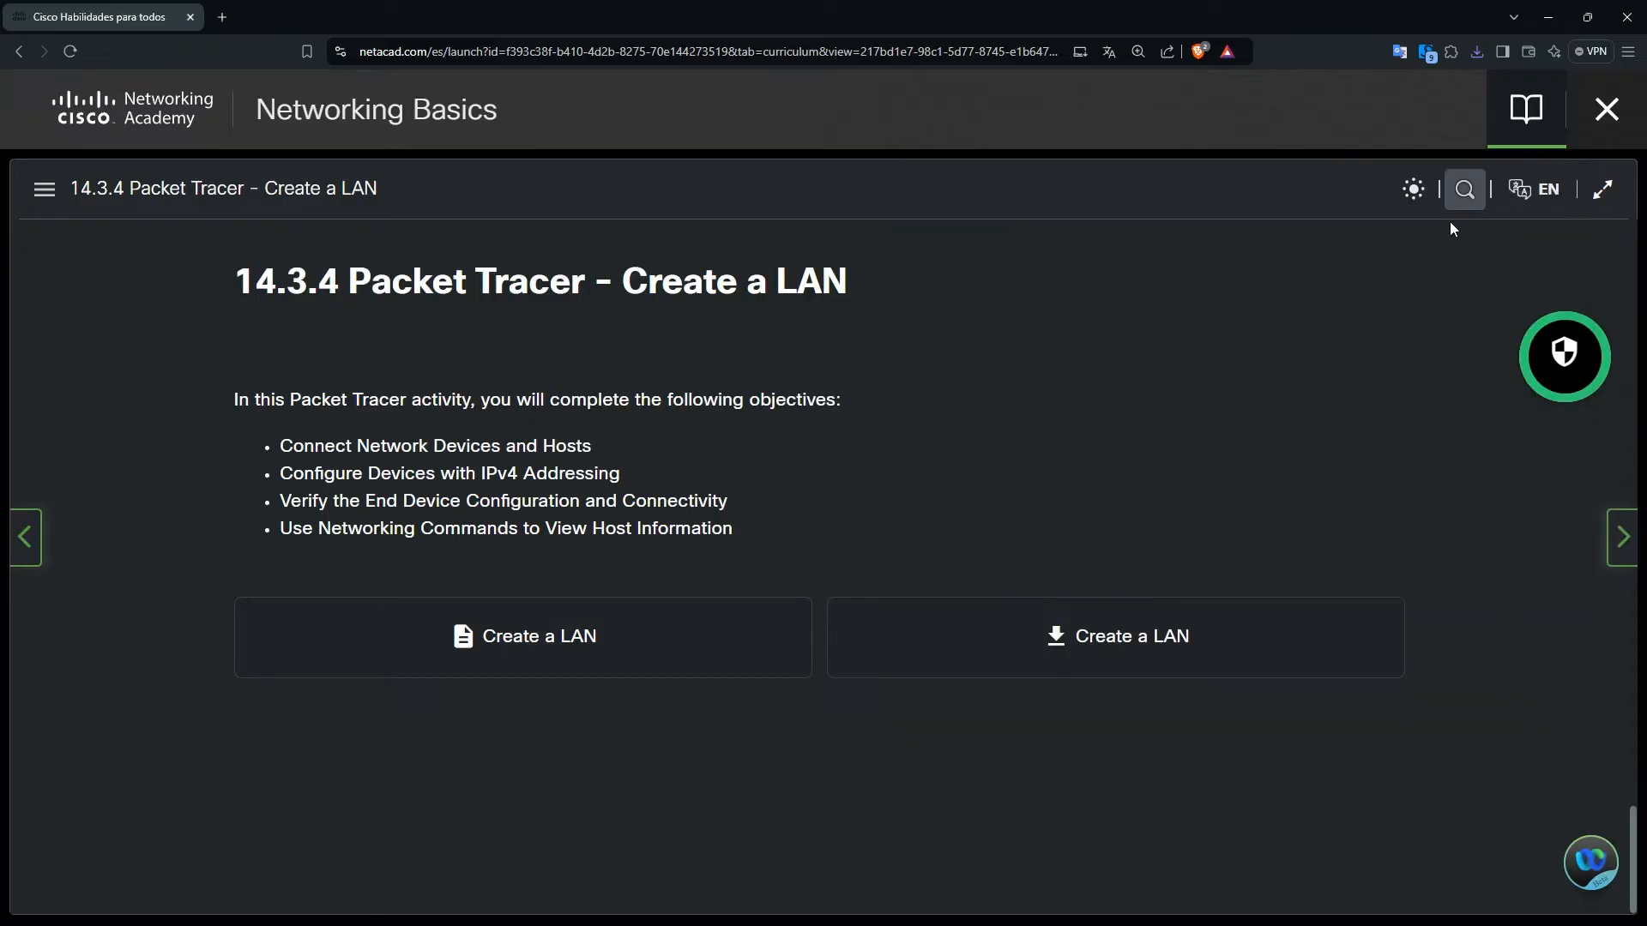
key("alt+Tab")
key("alt+Tab")
key("alt+Tab")
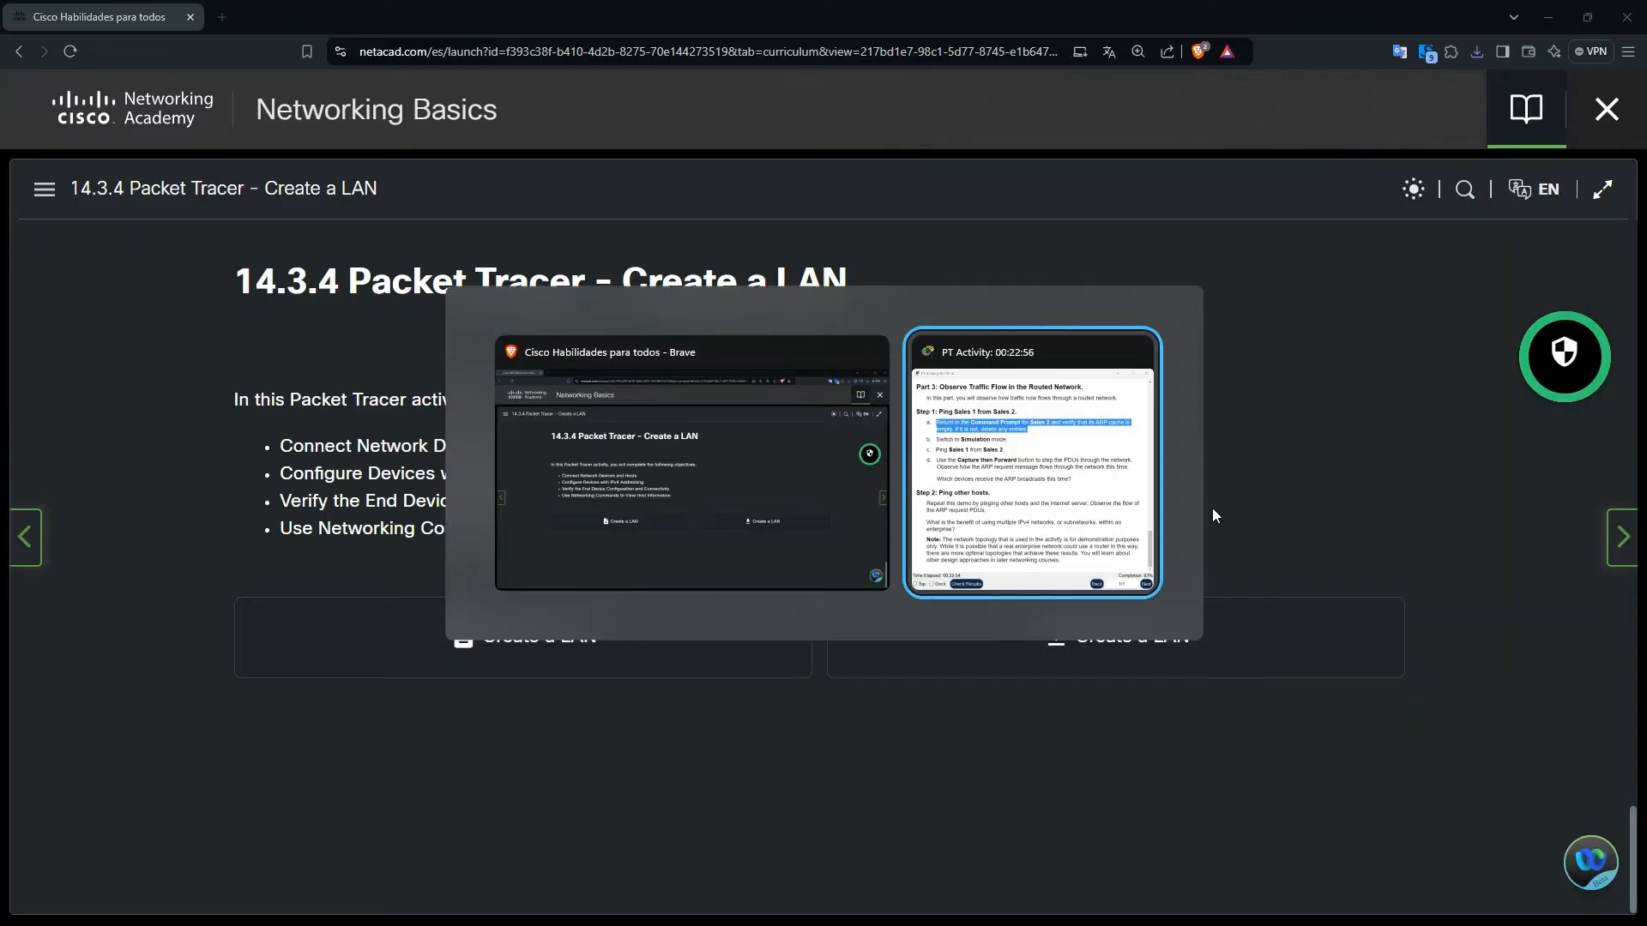
key("alt+Tab")
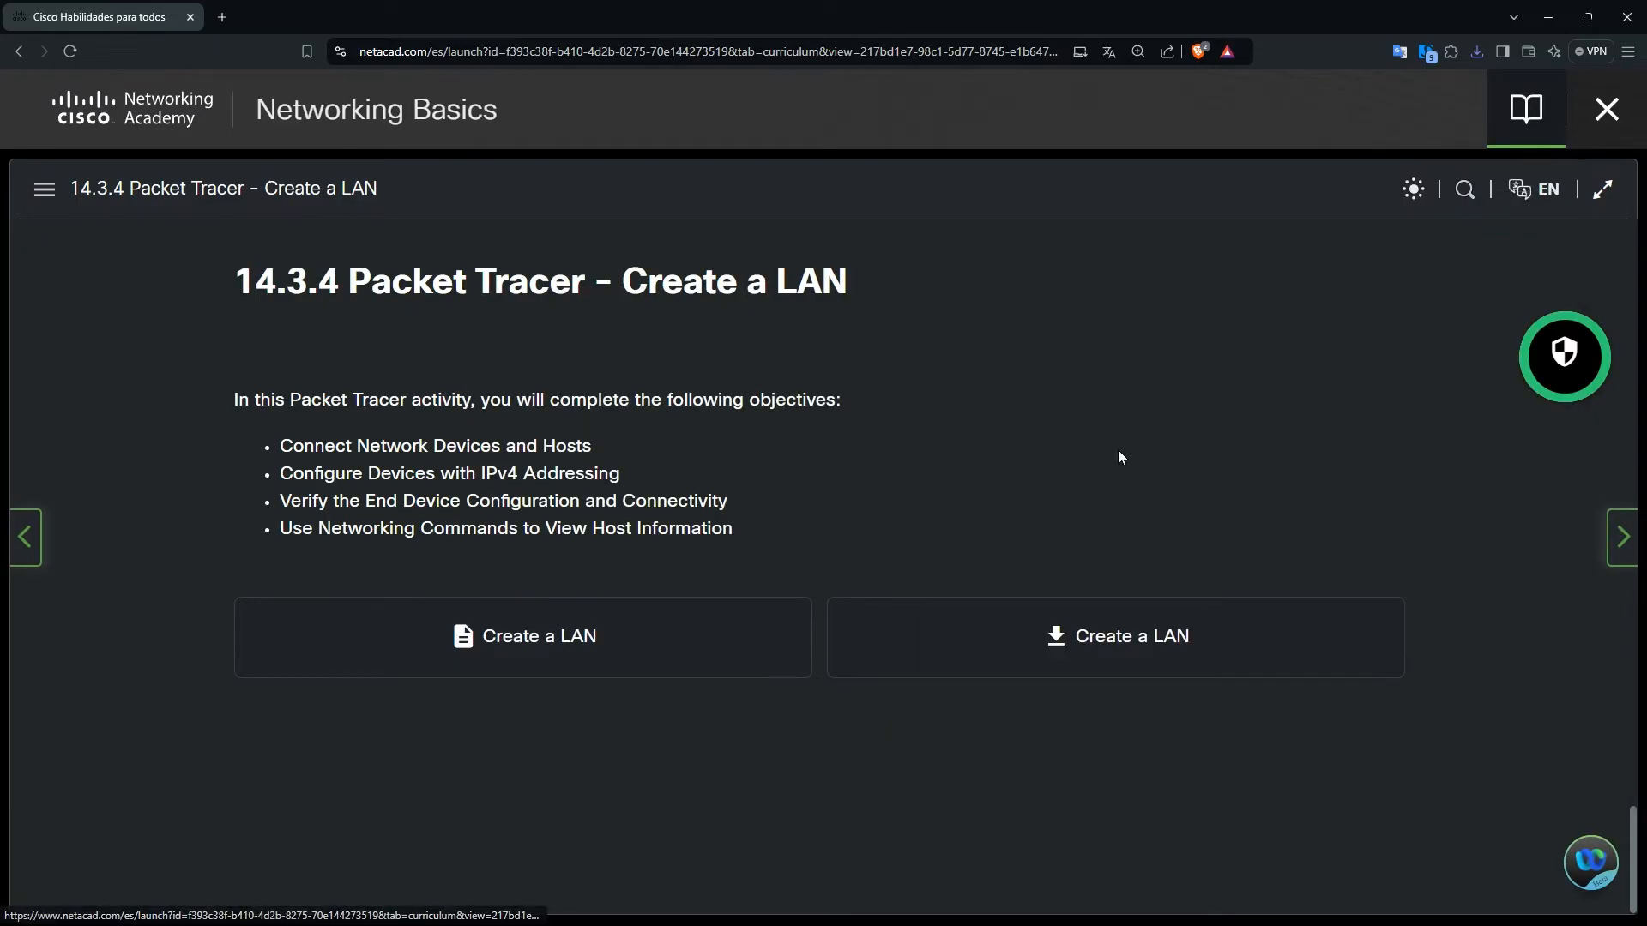
Step: Open the downloaded 14.3.4-packet-tracer-create-lan.pka in Packet Tracer and enlarge its instructions window beside the Branch Office topology
left_click(1476, 52)
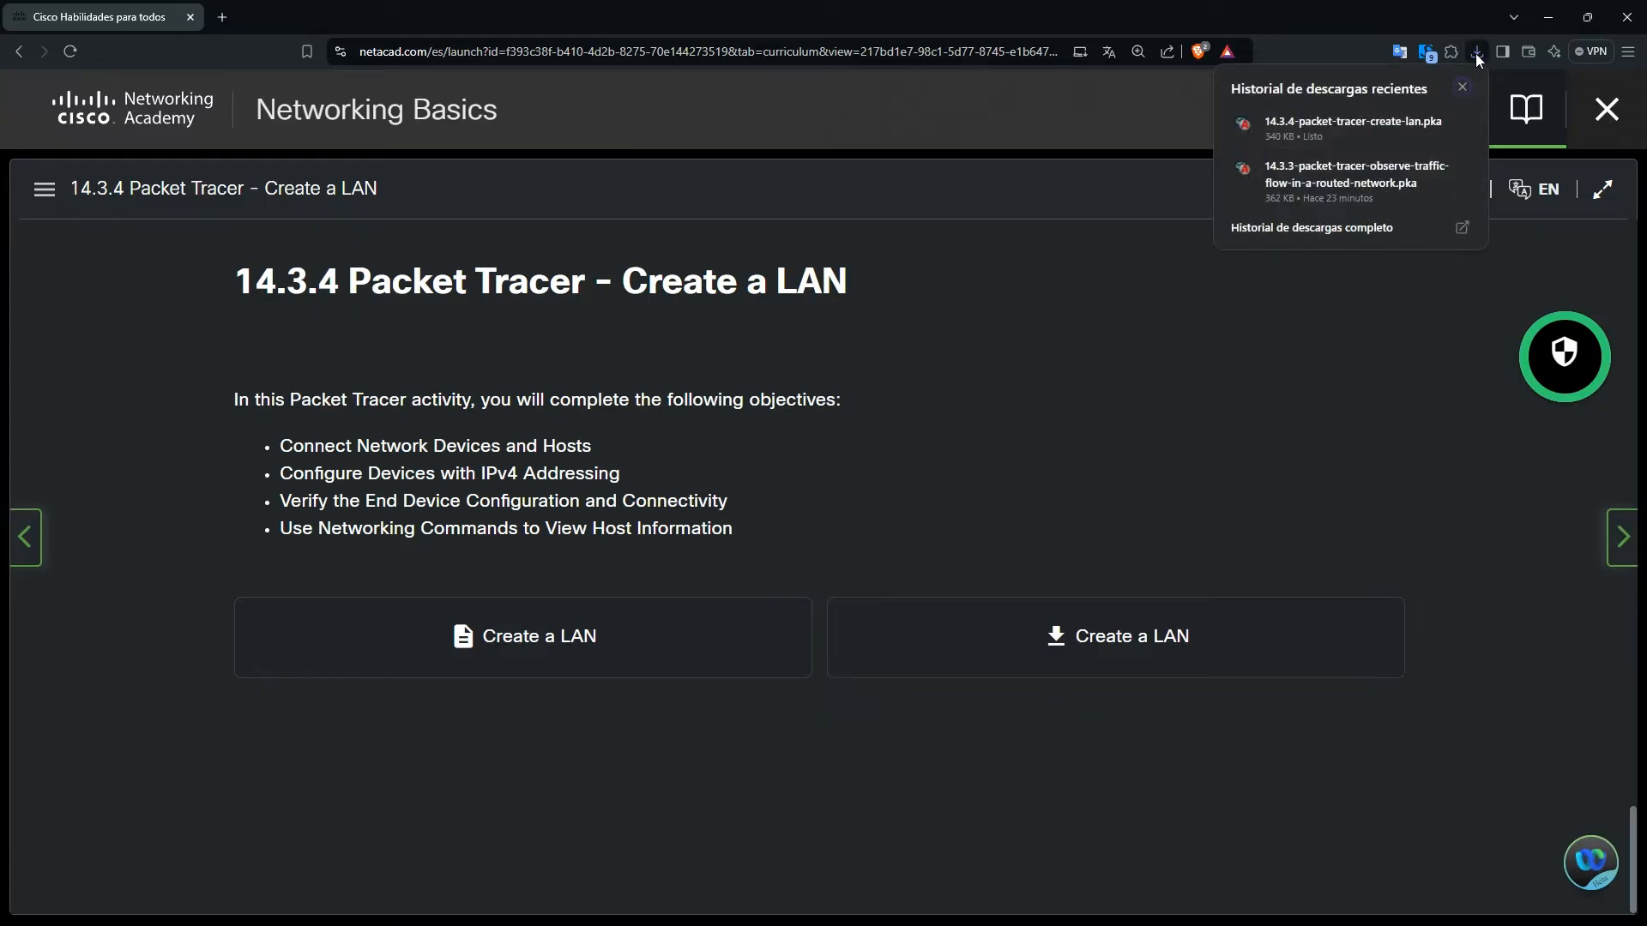
left_click(1338, 128)
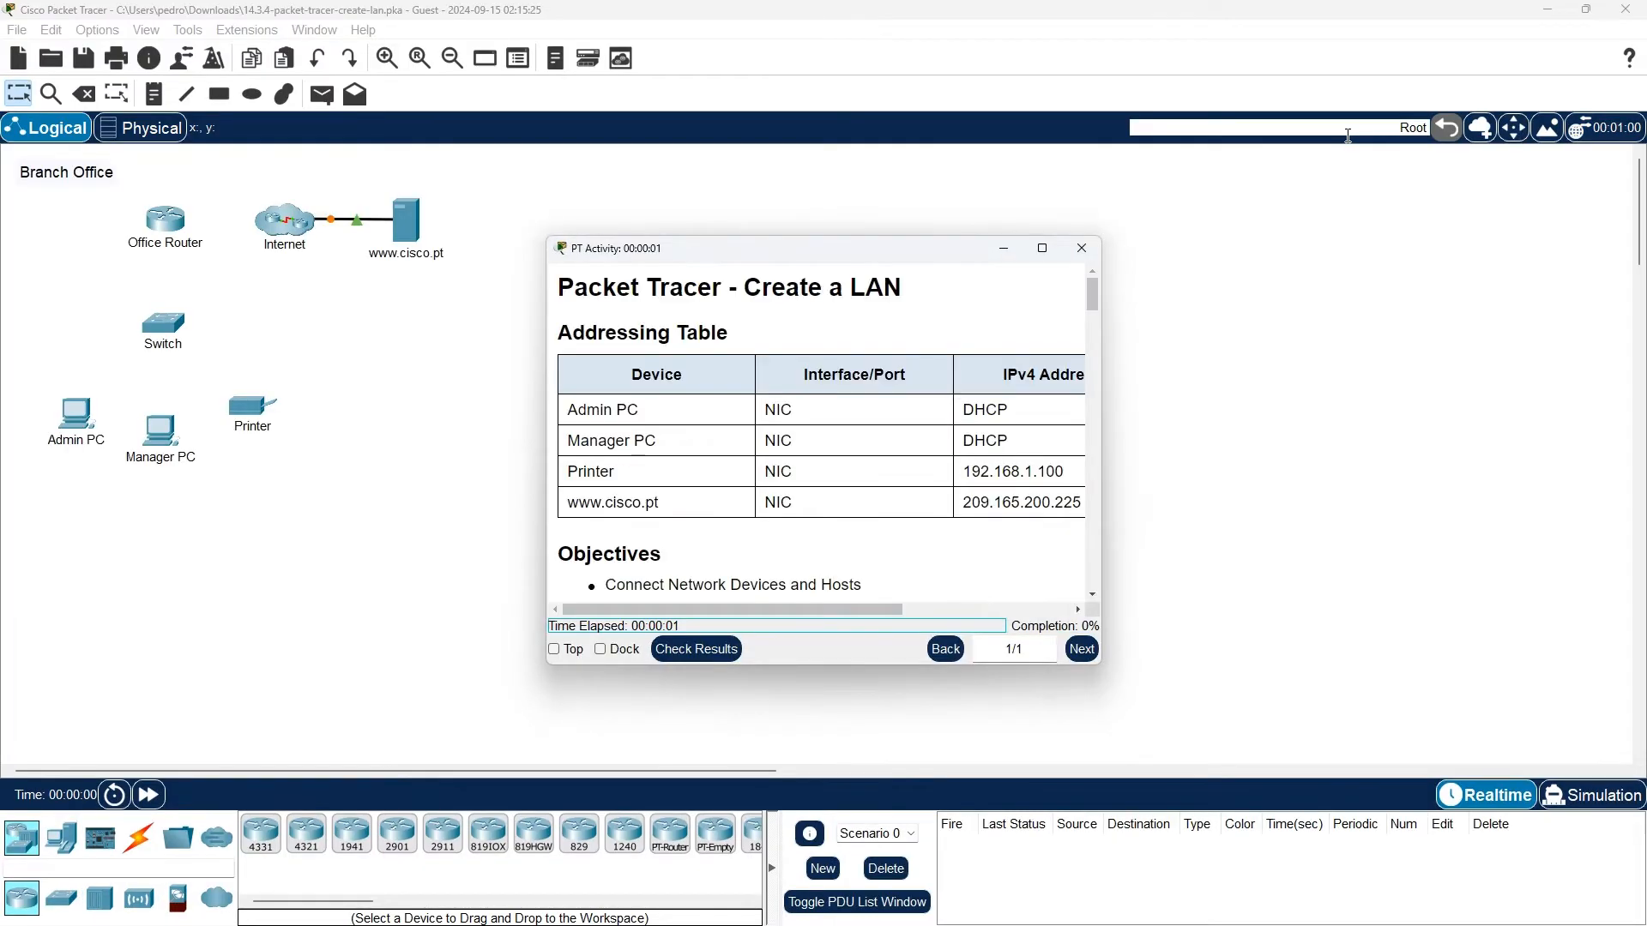
left_click_drag(953, 249, 1136, 154)
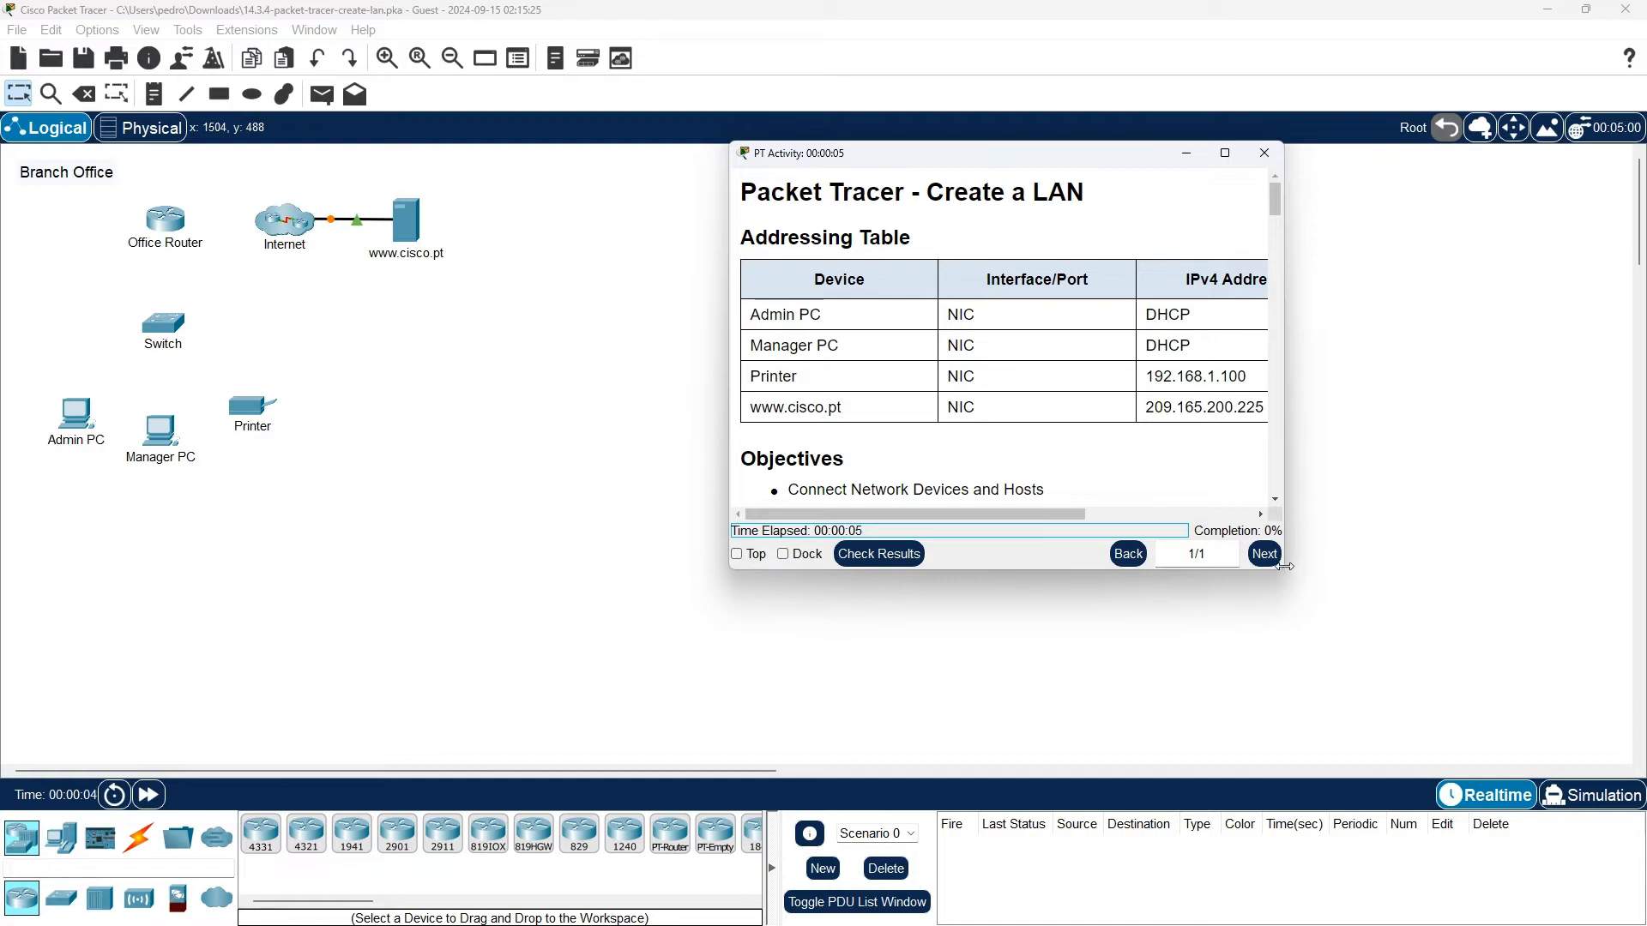
left_click_drag(1284, 568, 1611, 726)
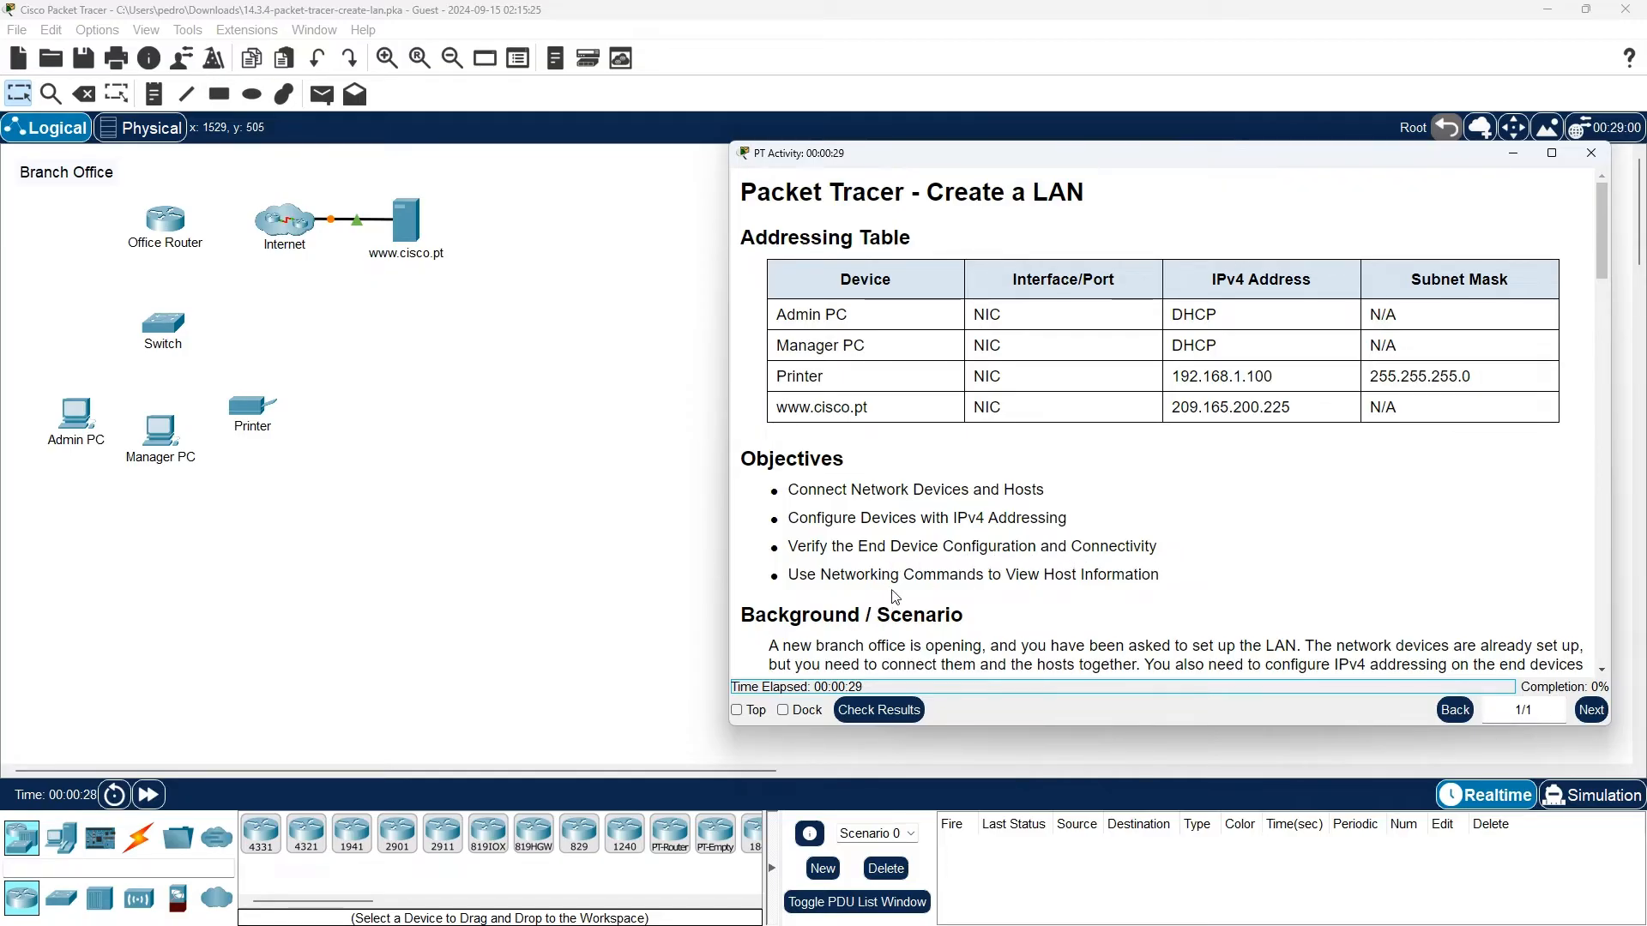
Step: Read the Create a LAN scenario and Part 1 instructions on powering on the devices and the Connections Table
scroll(1490, 545, "down", 4)
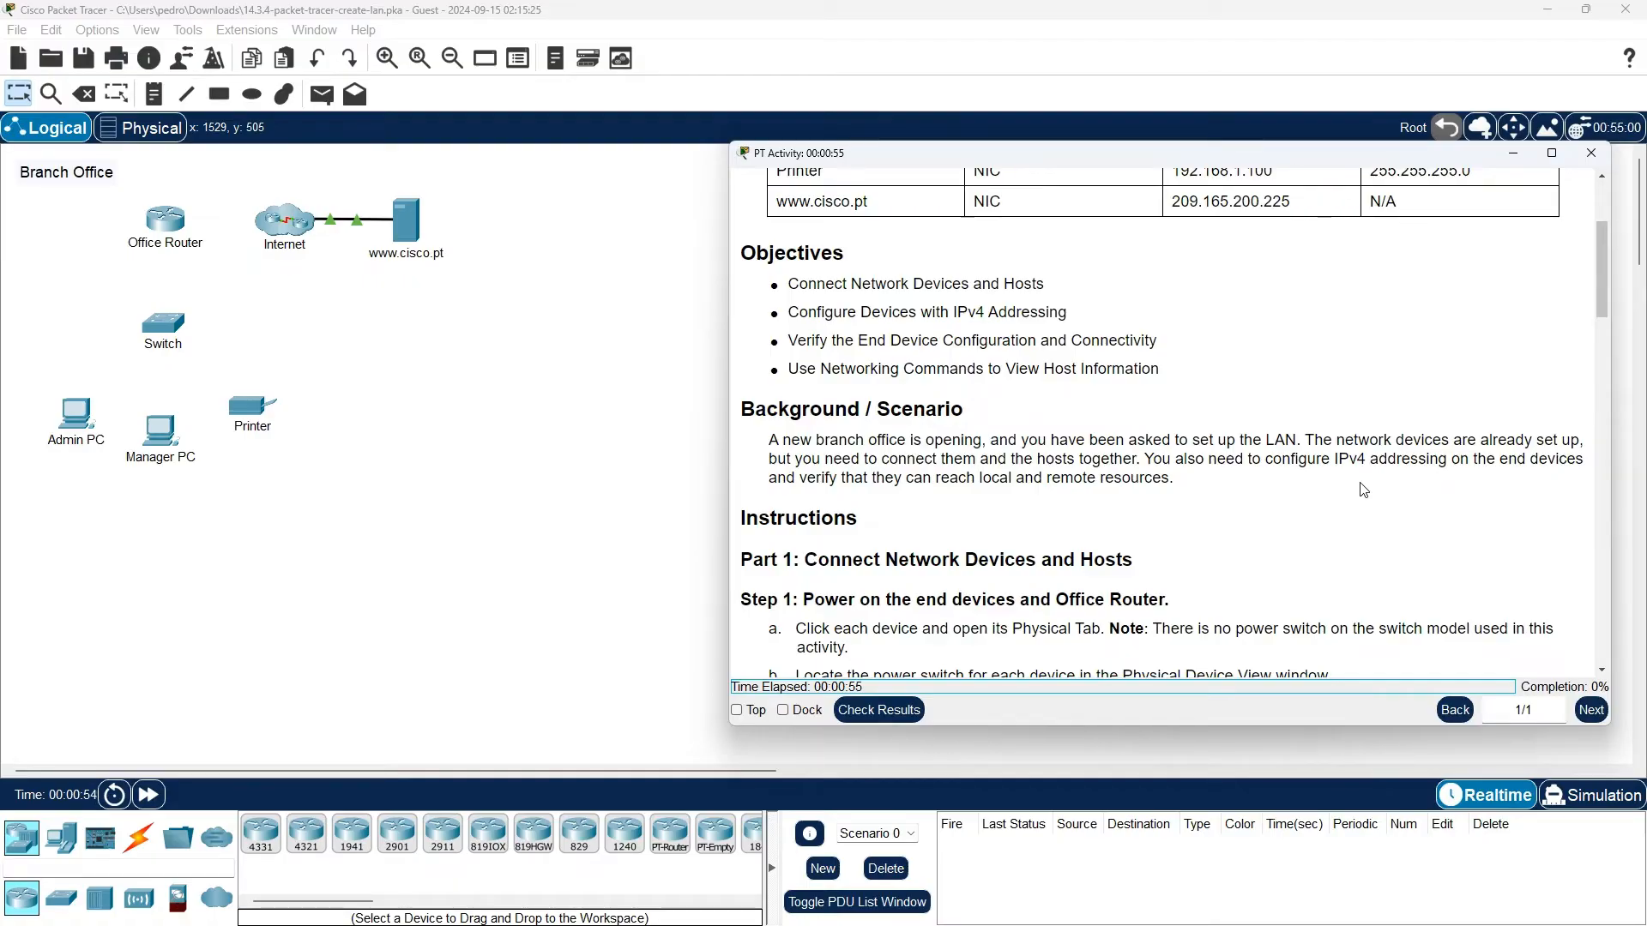
scroll(1364, 490, "down", 4)
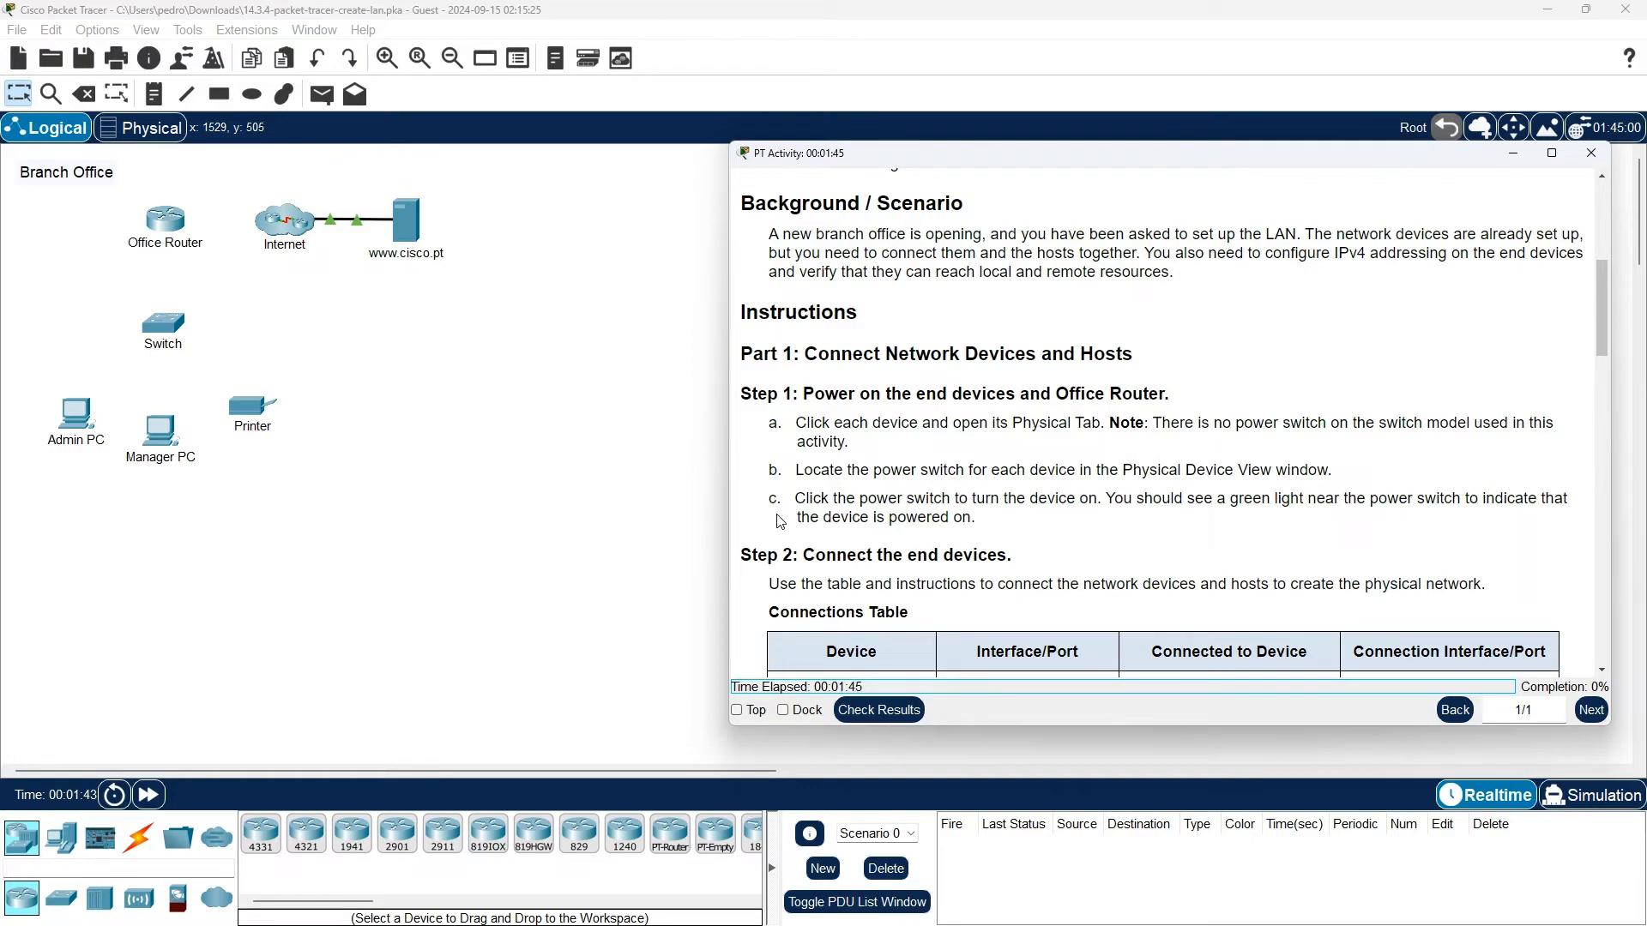
scroll(780, 521, "down", 4)
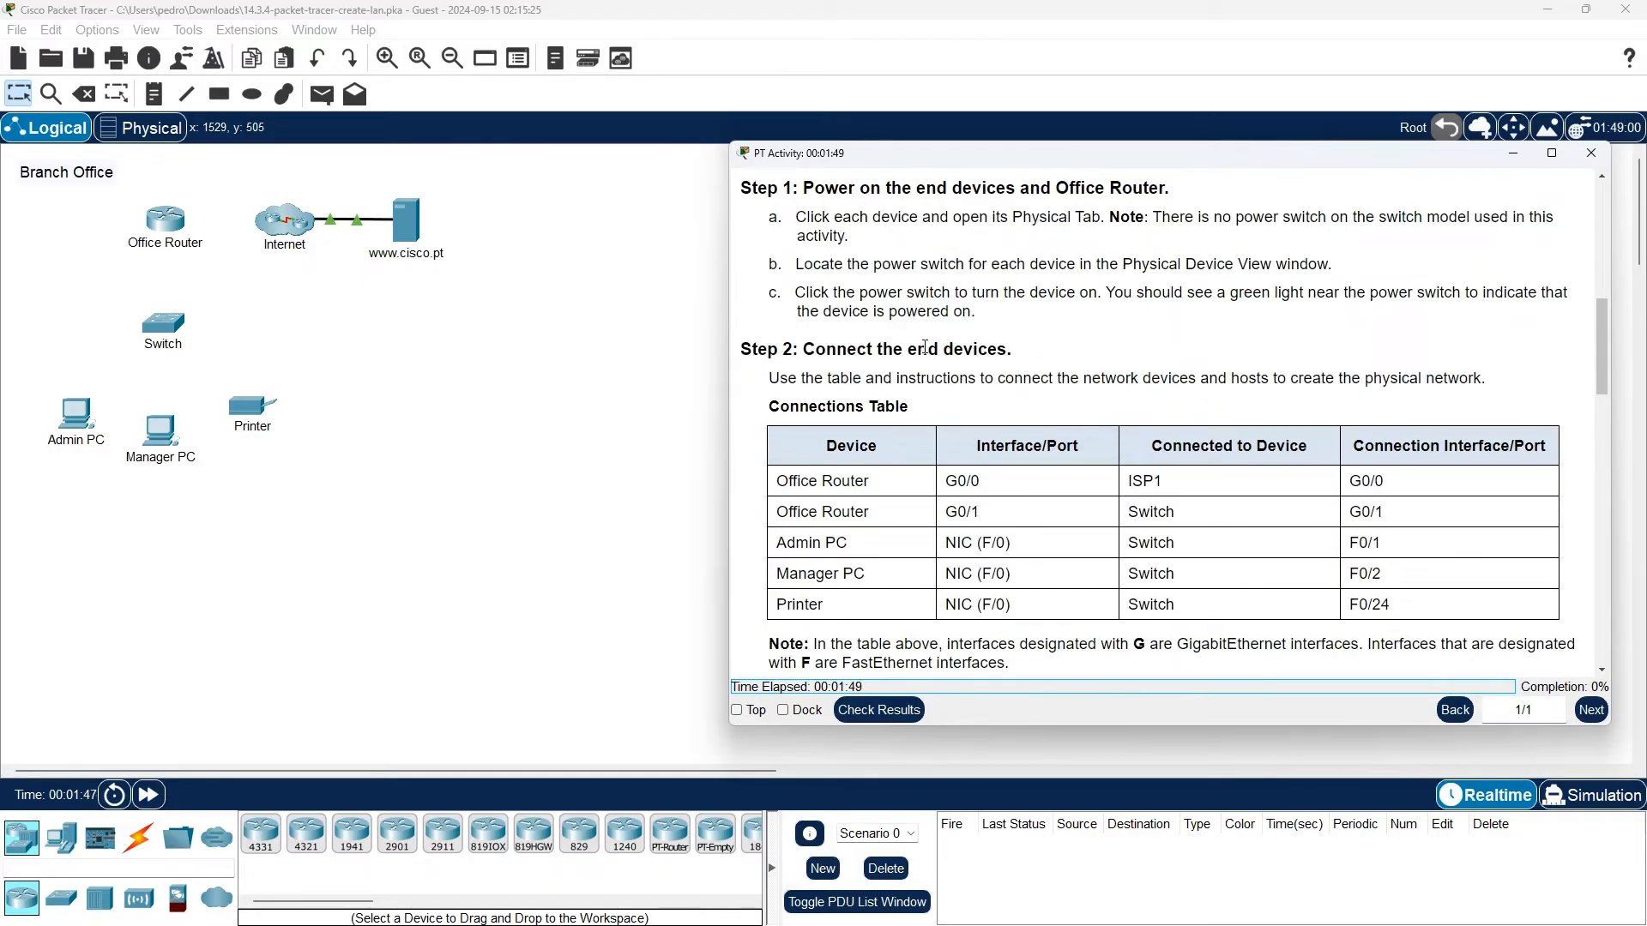
scroll(1114, 363, "up", 3)
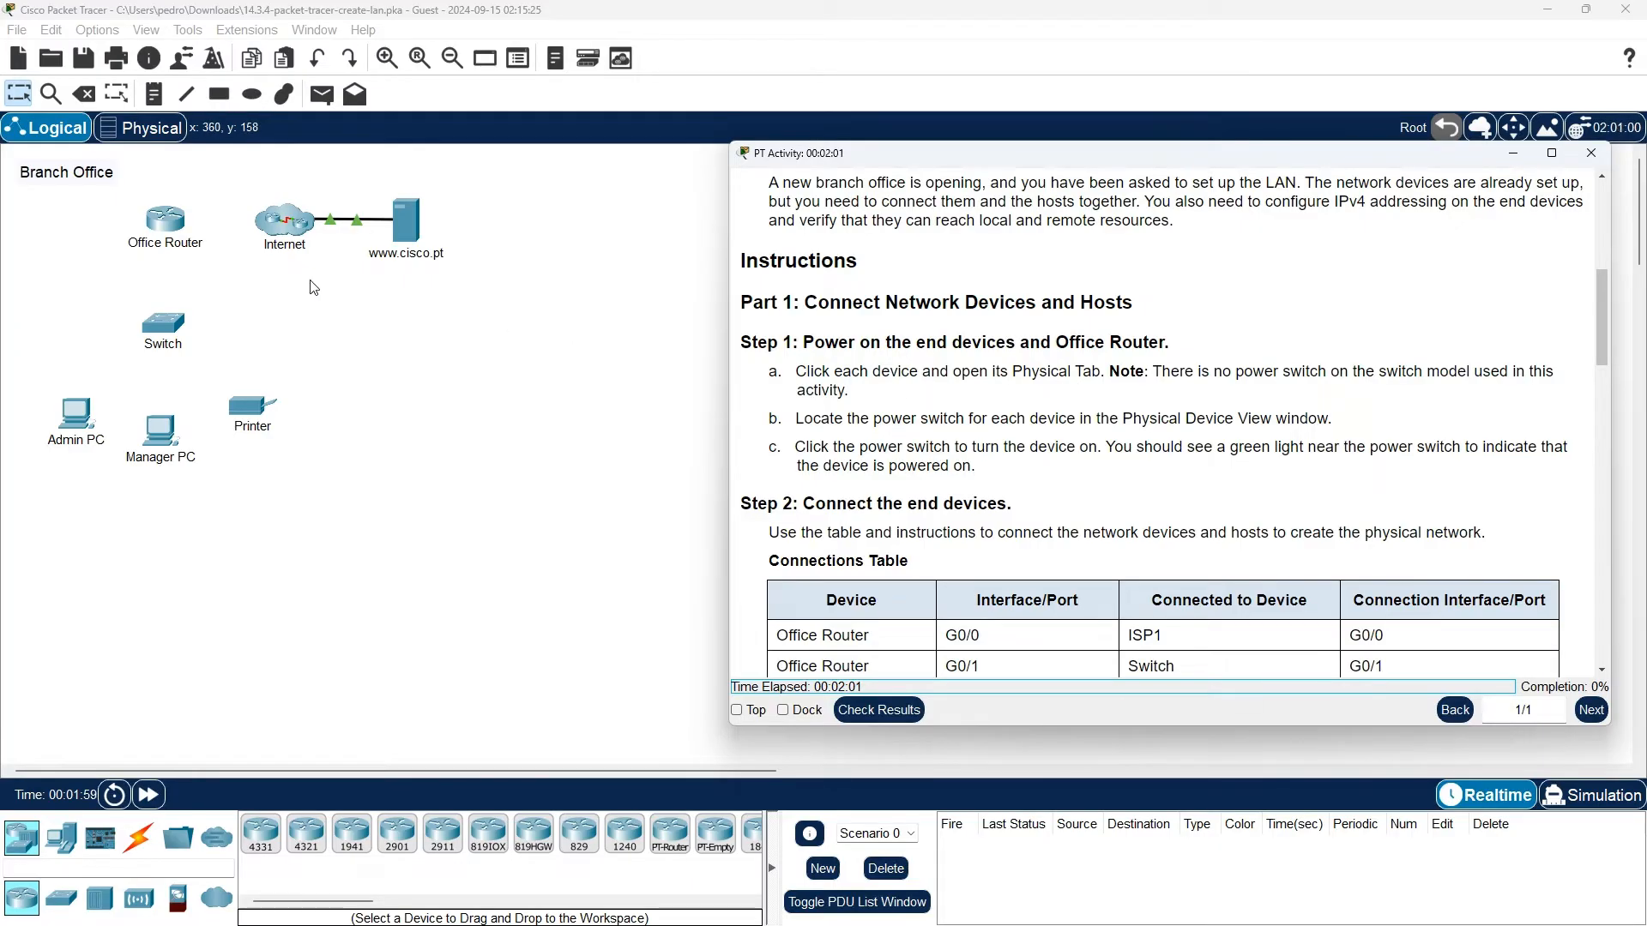
left_click(163, 225)
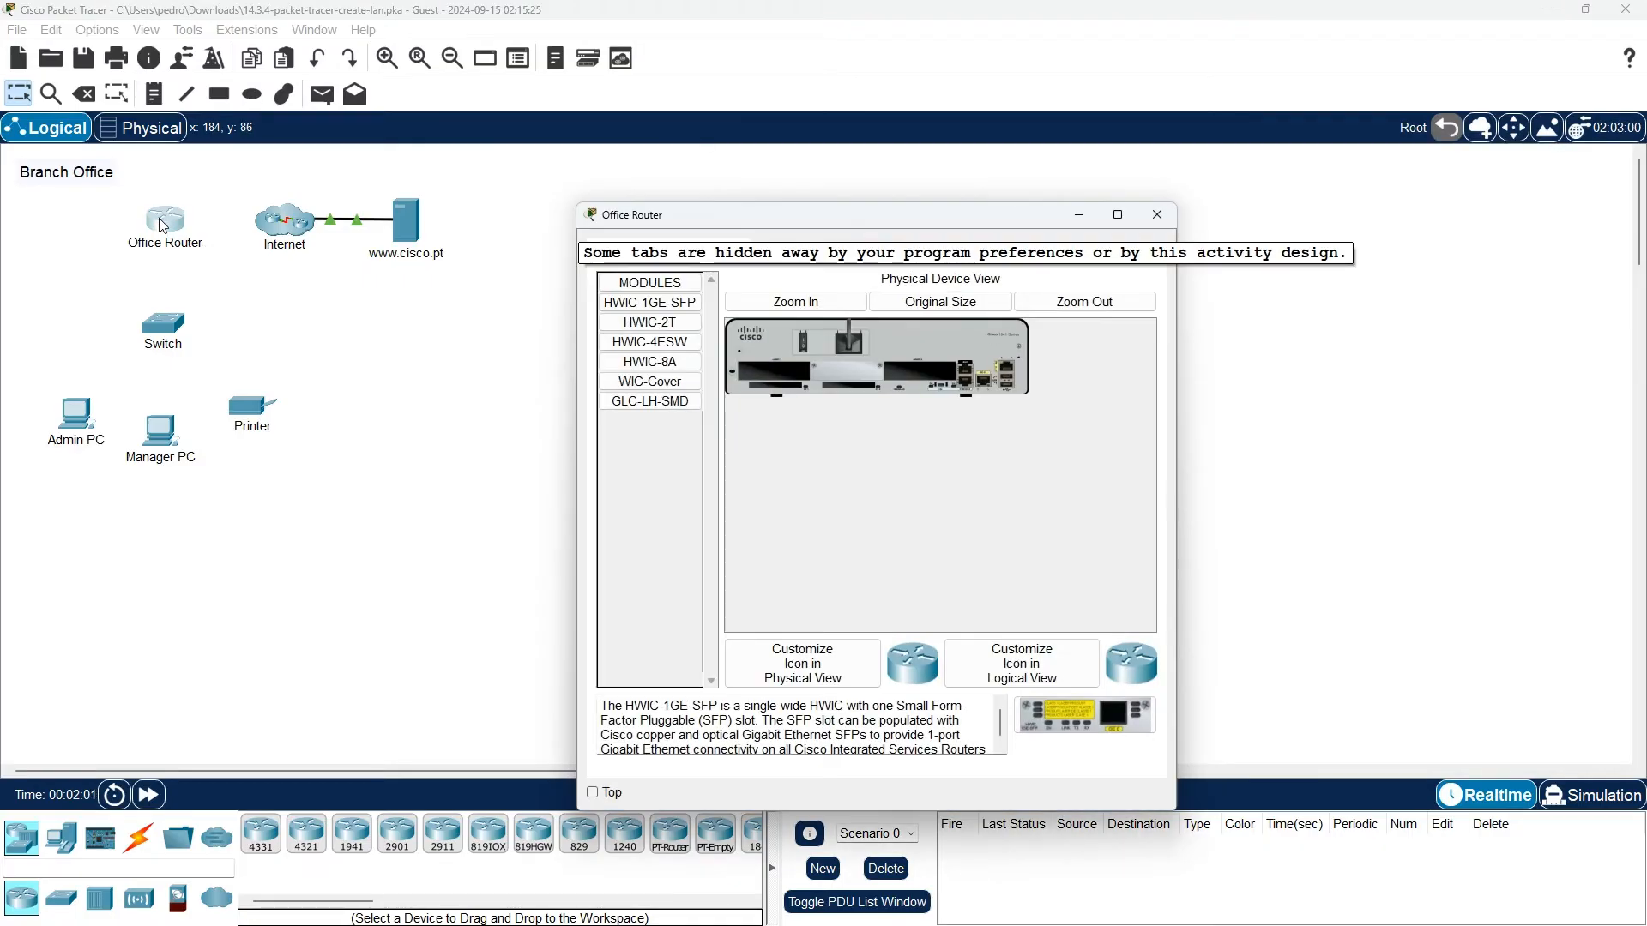
left_click(127, 123)
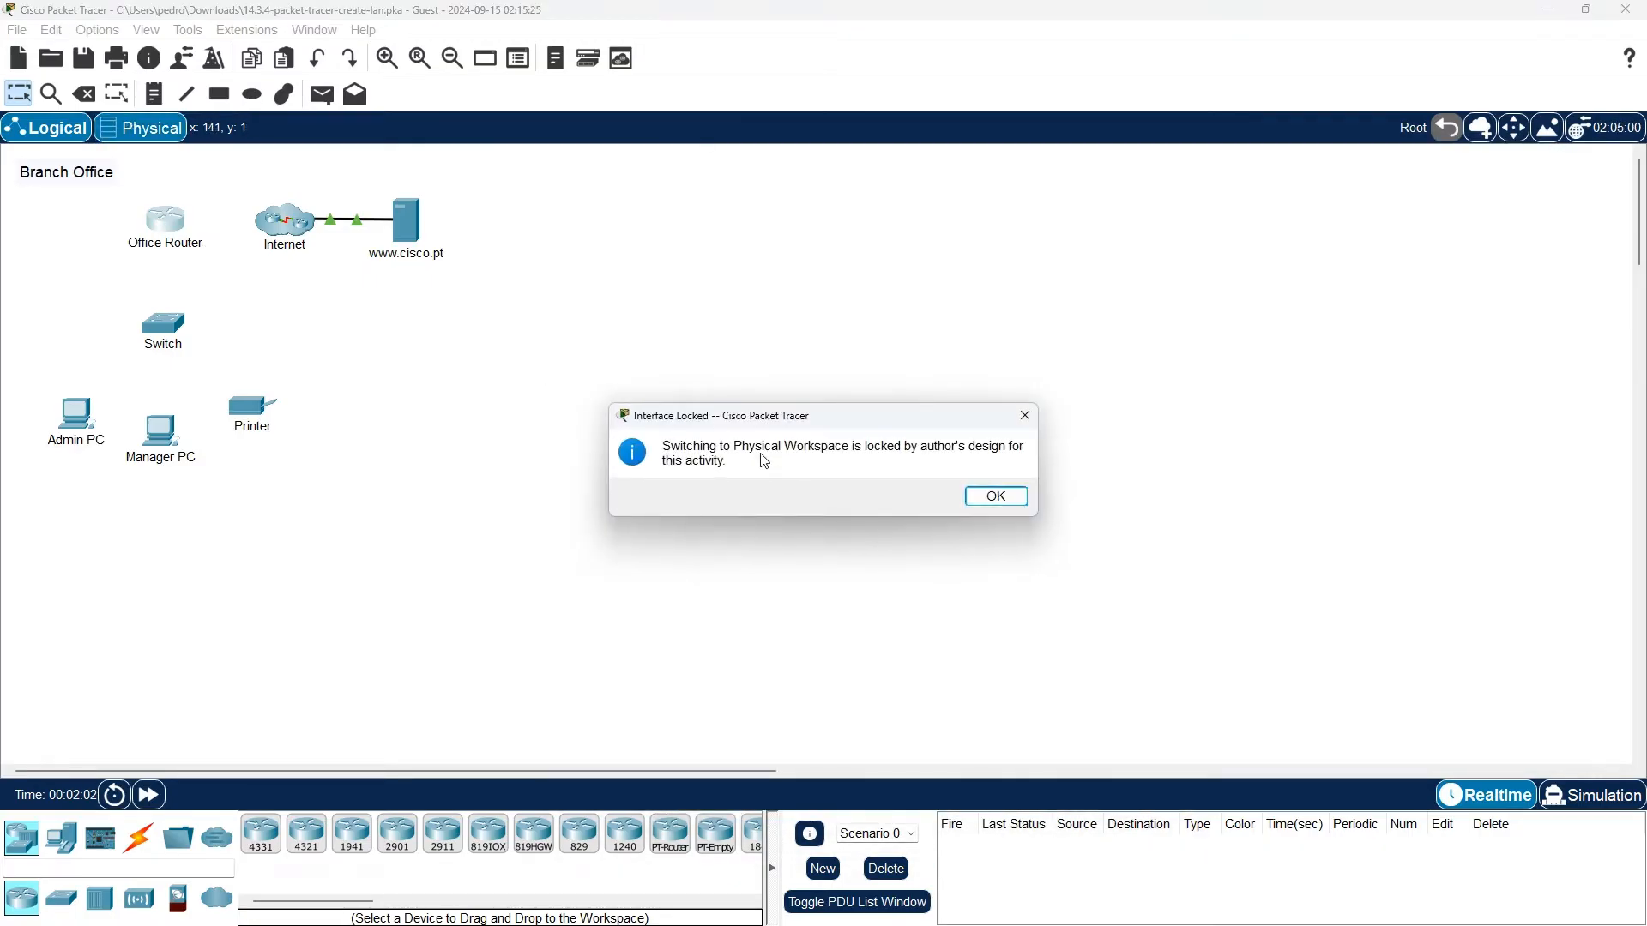
left_click(998, 496)
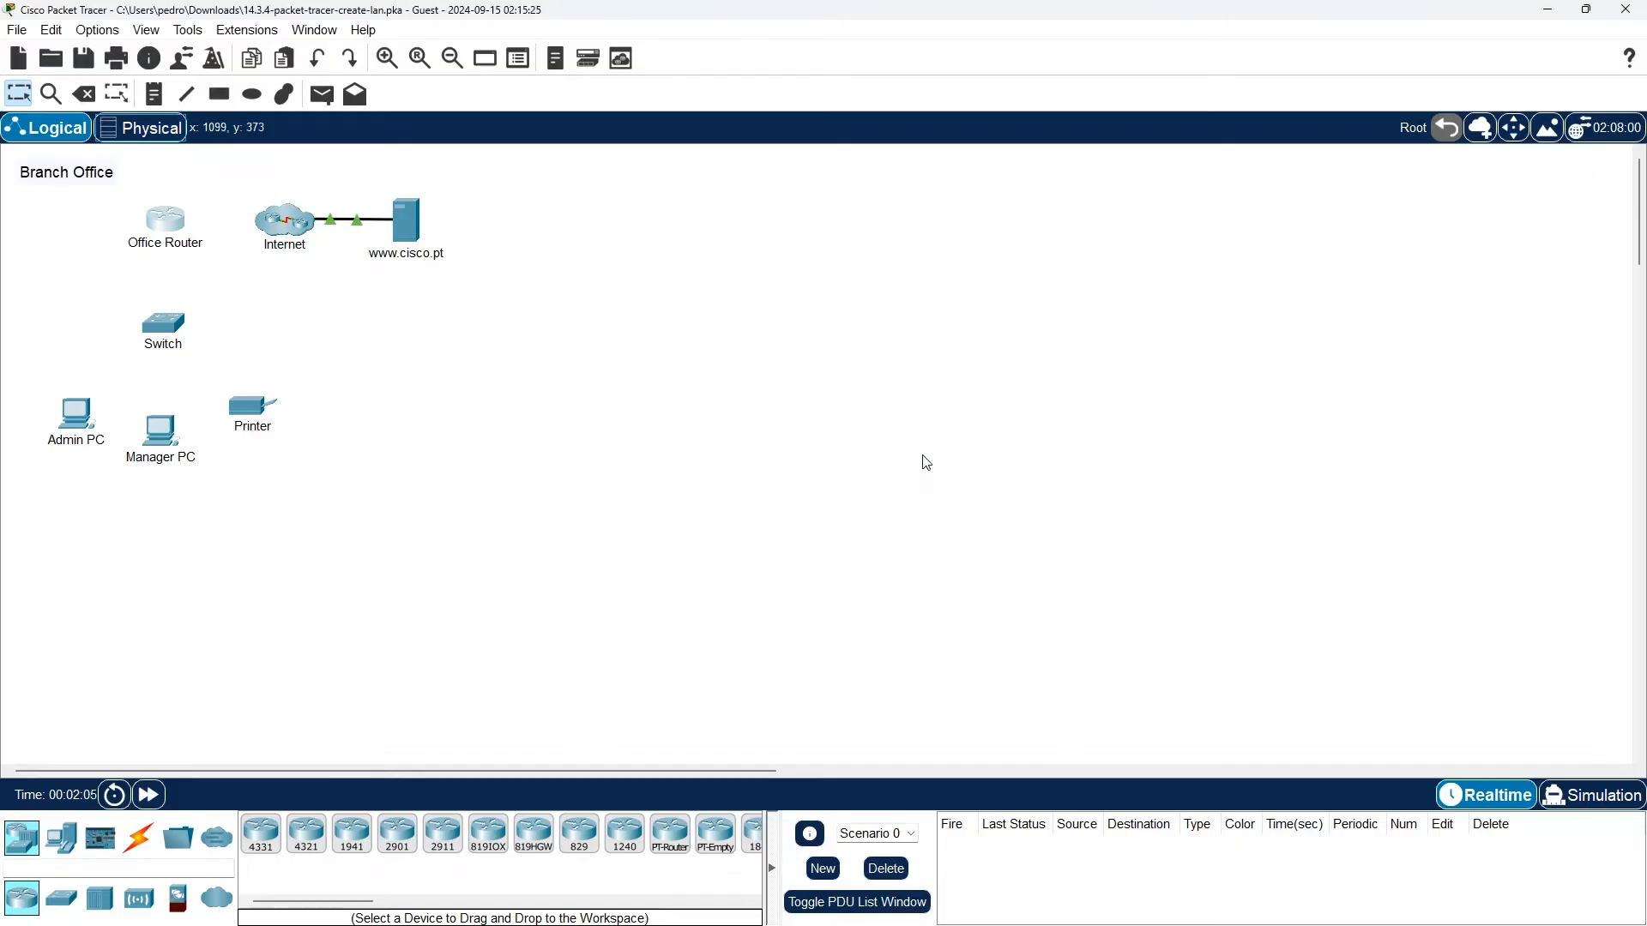
Step: Open the Office Router's physical device view, enlarge it and turn on the router's power switch
left_click(173, 226)
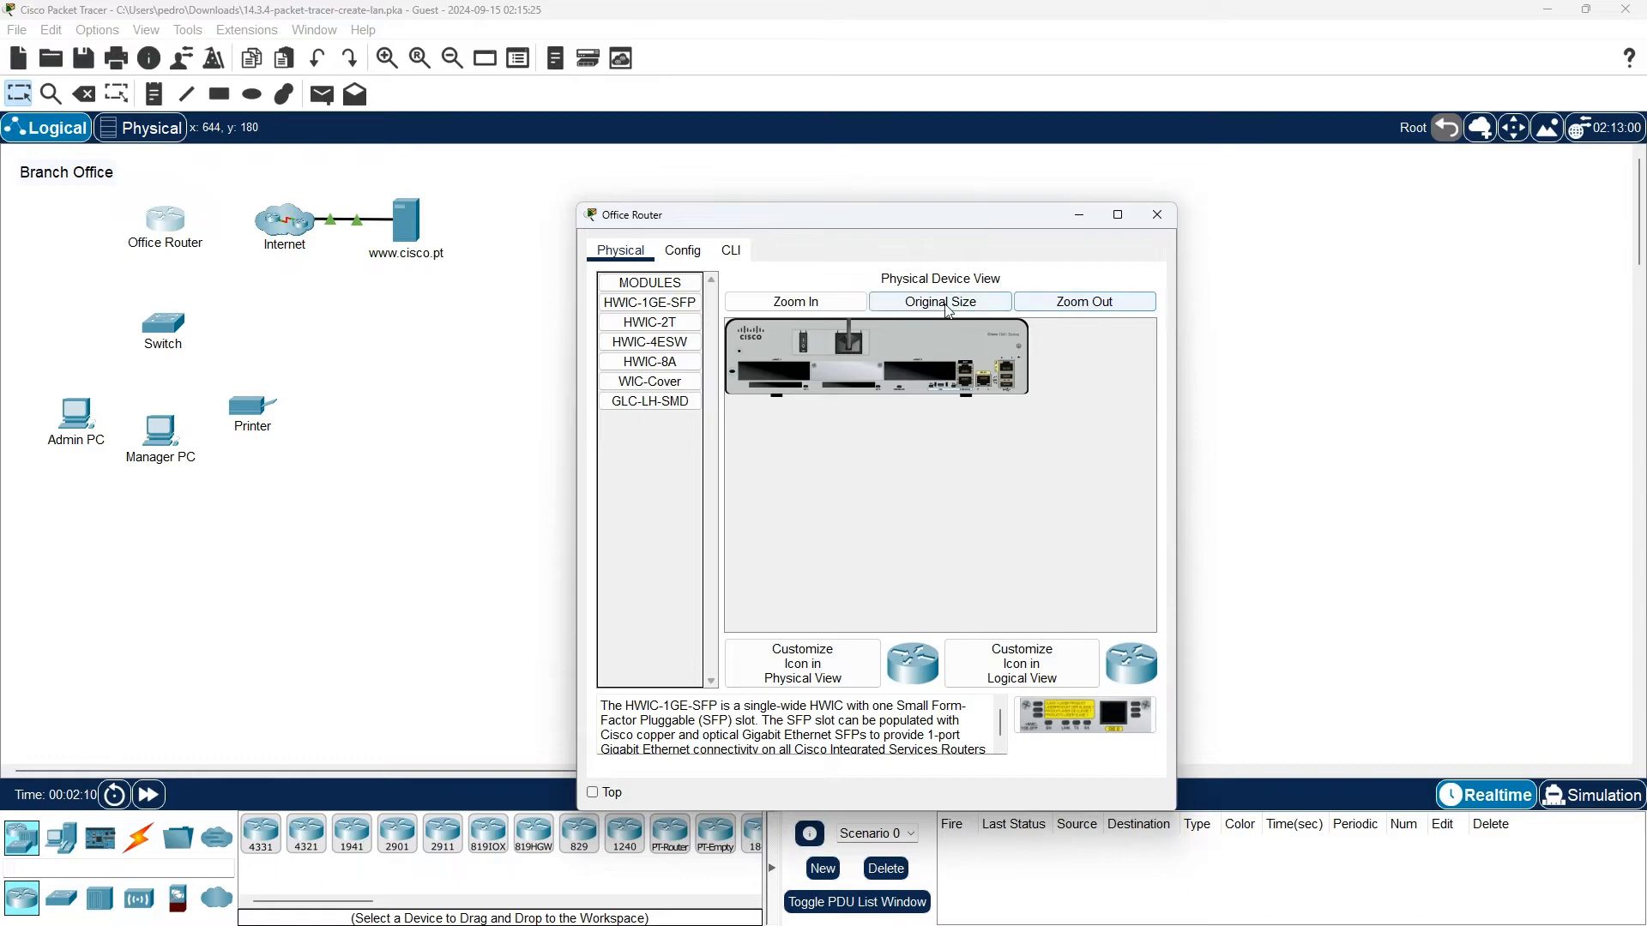
left_click(801, 306)
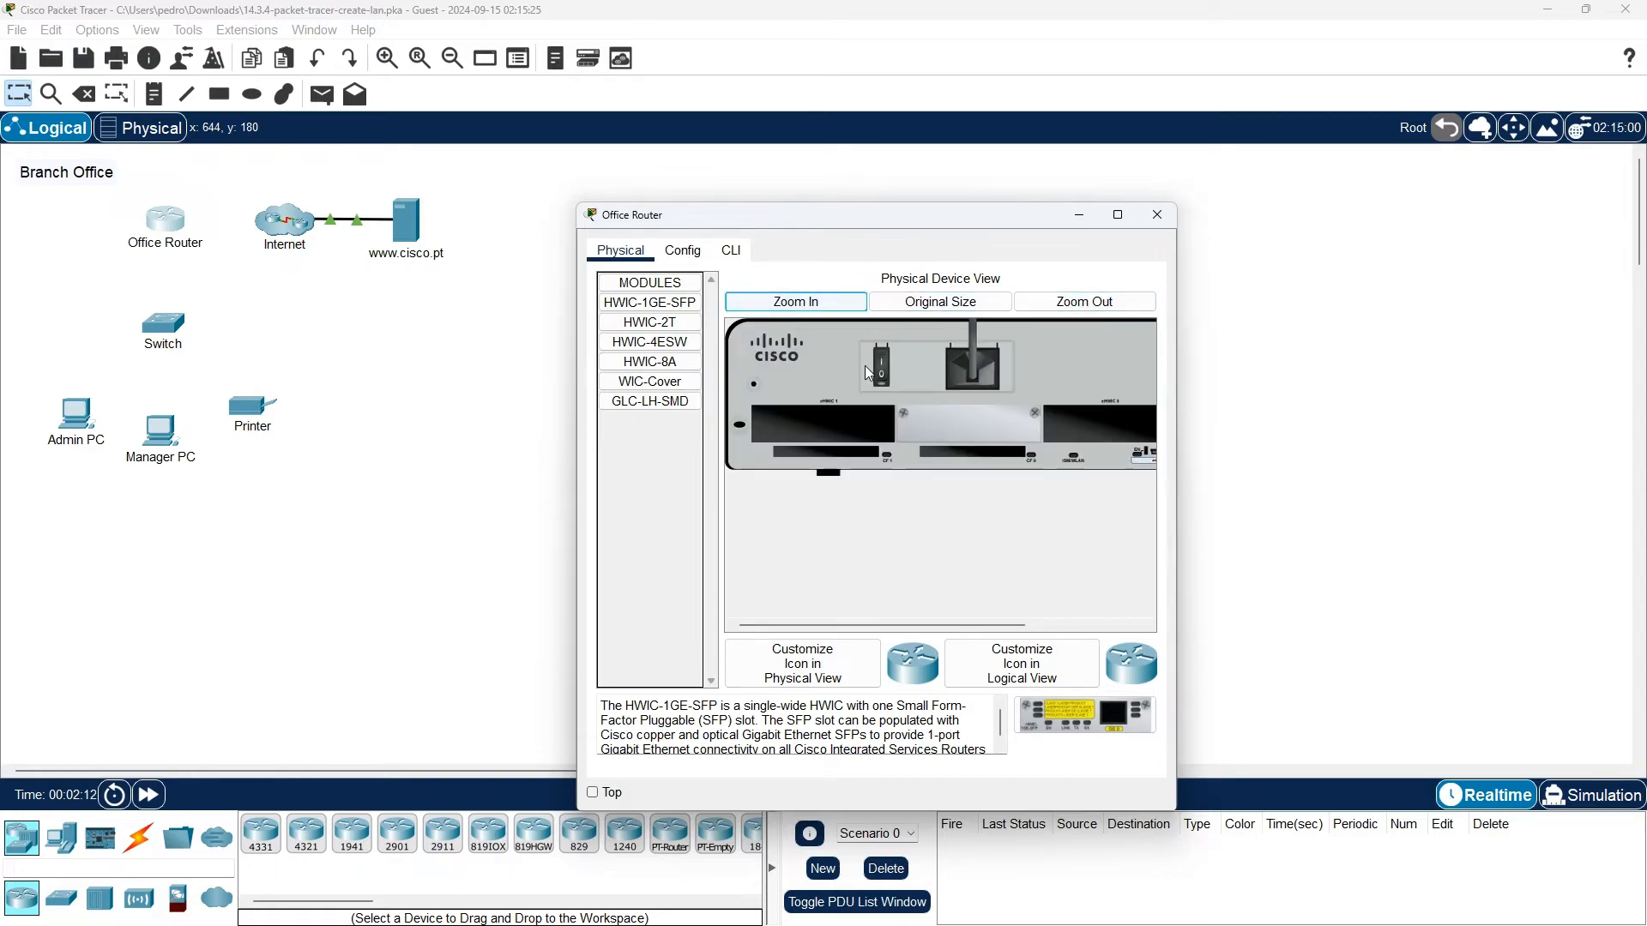
left_click(884, 354)
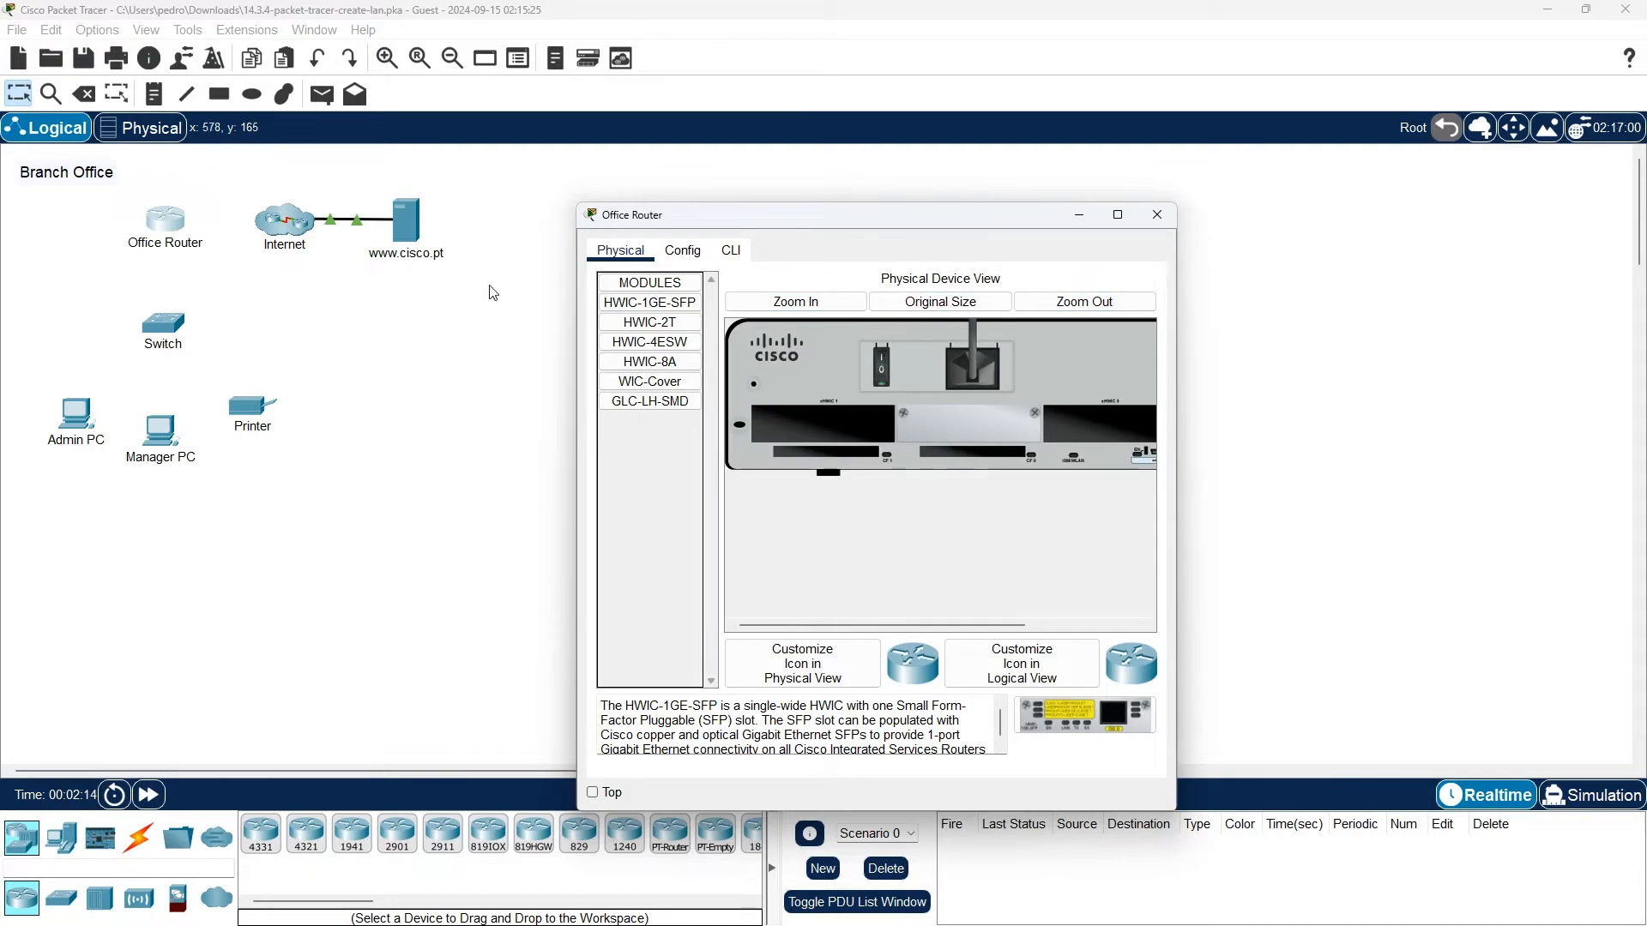
Step: Inspect the Switch's enlarged physical device view for a power switch, then try to change to the Physical workspace
left_click(182, 323)
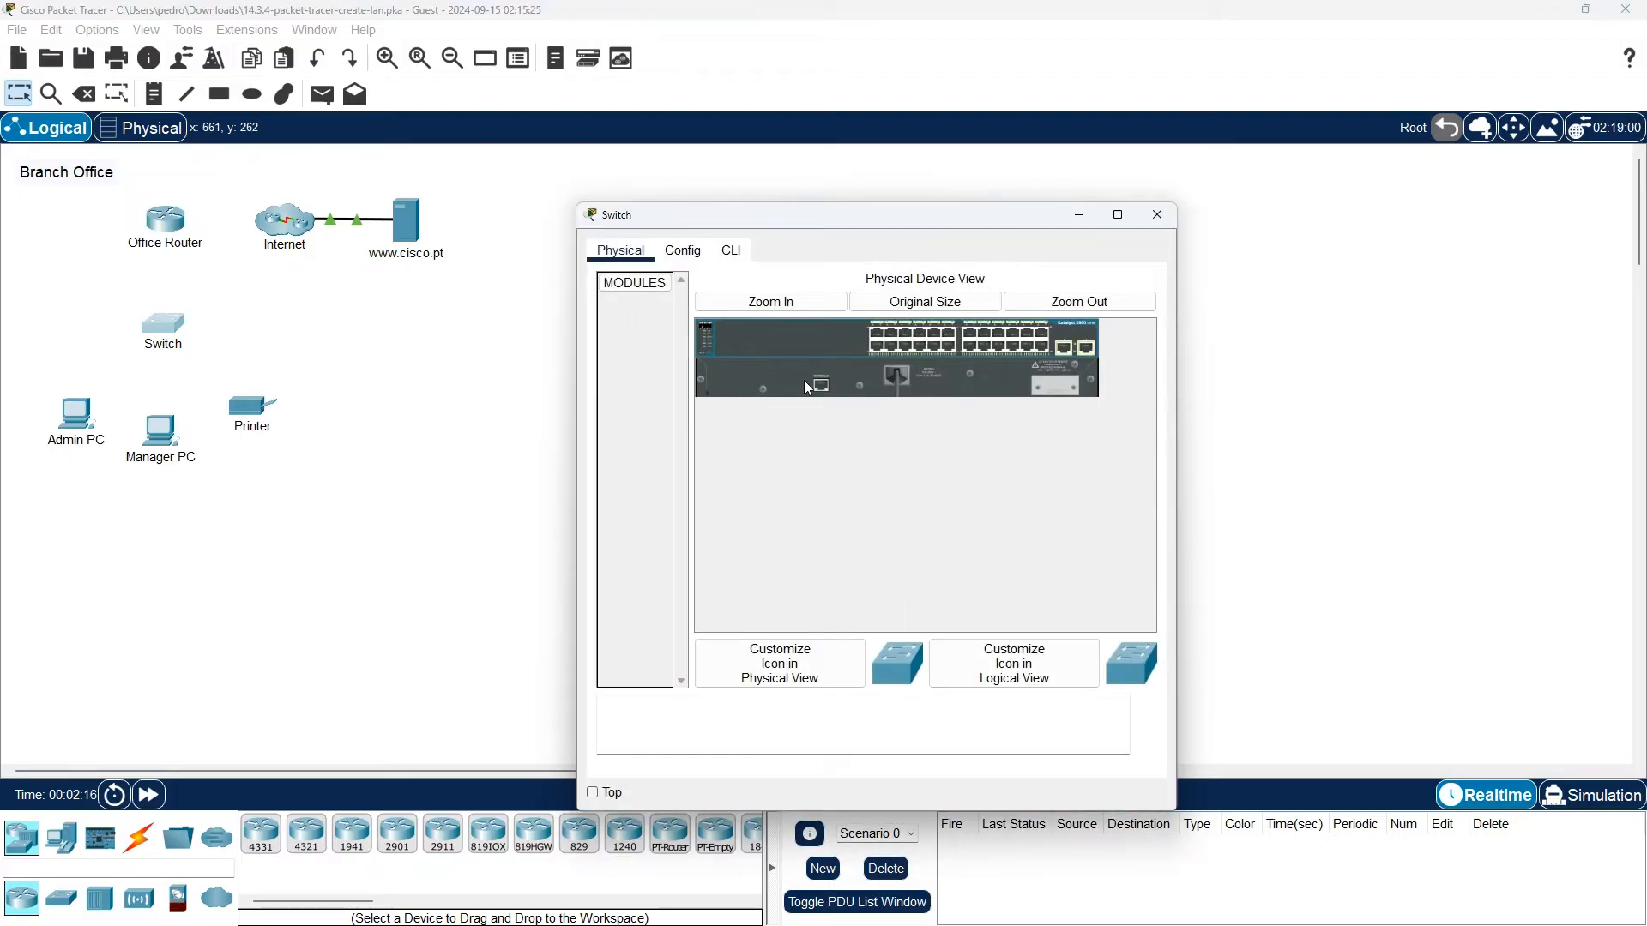
left_click(802, 300)
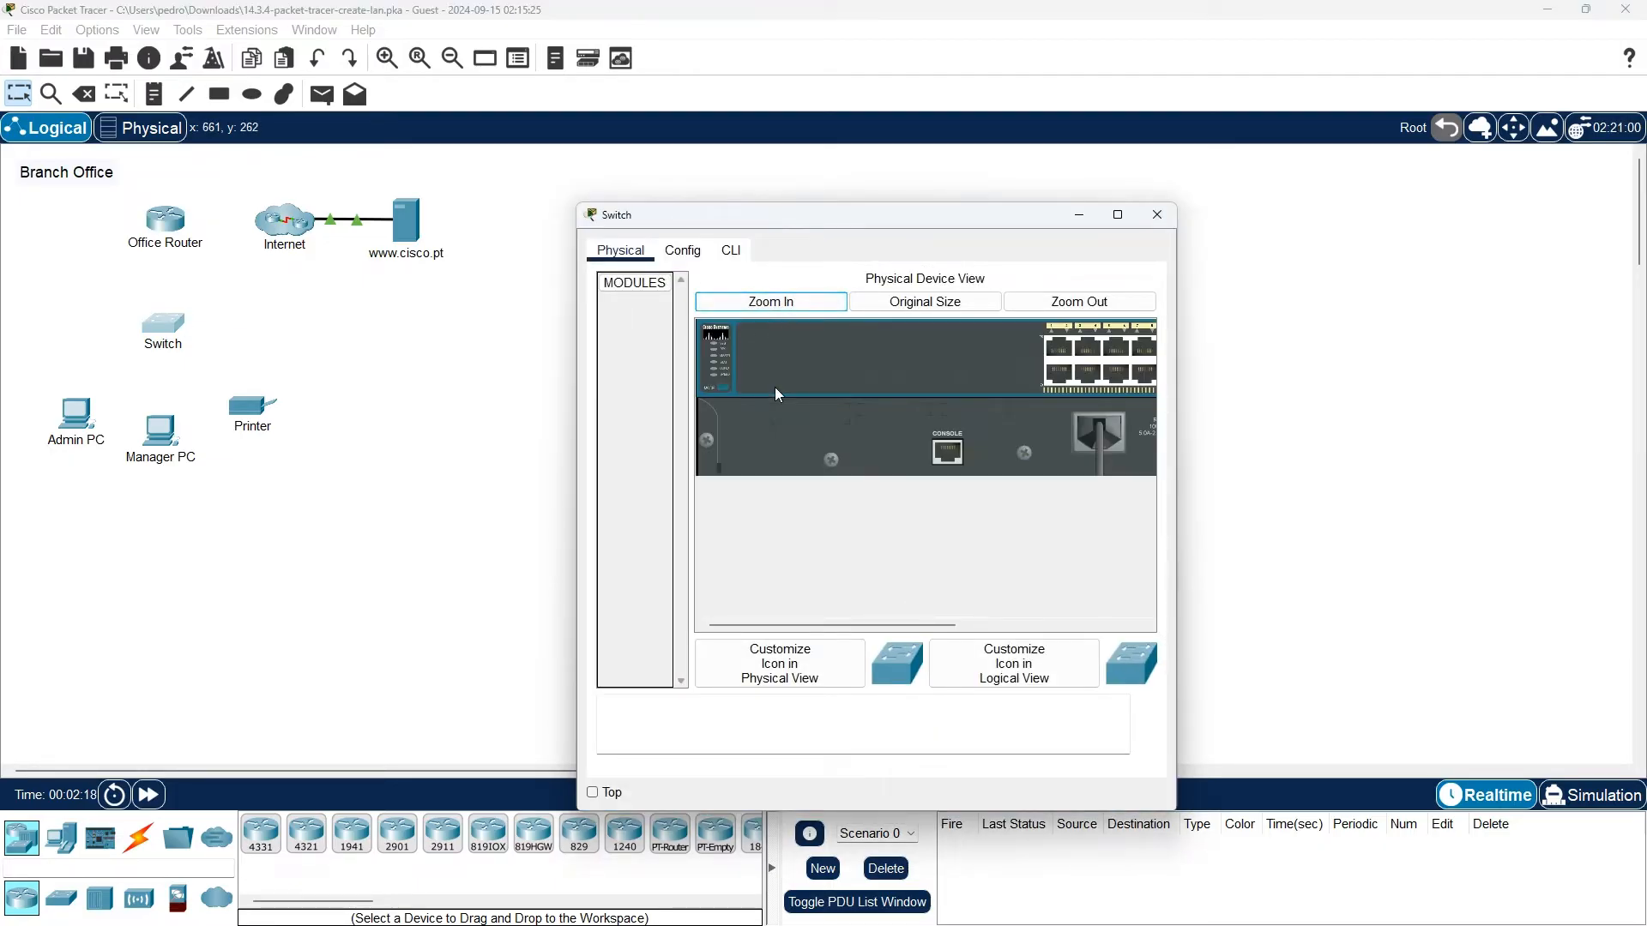
left_click_drag(939, 625, 877, 623)
left_click_drag(892, 623, 1085, 630)
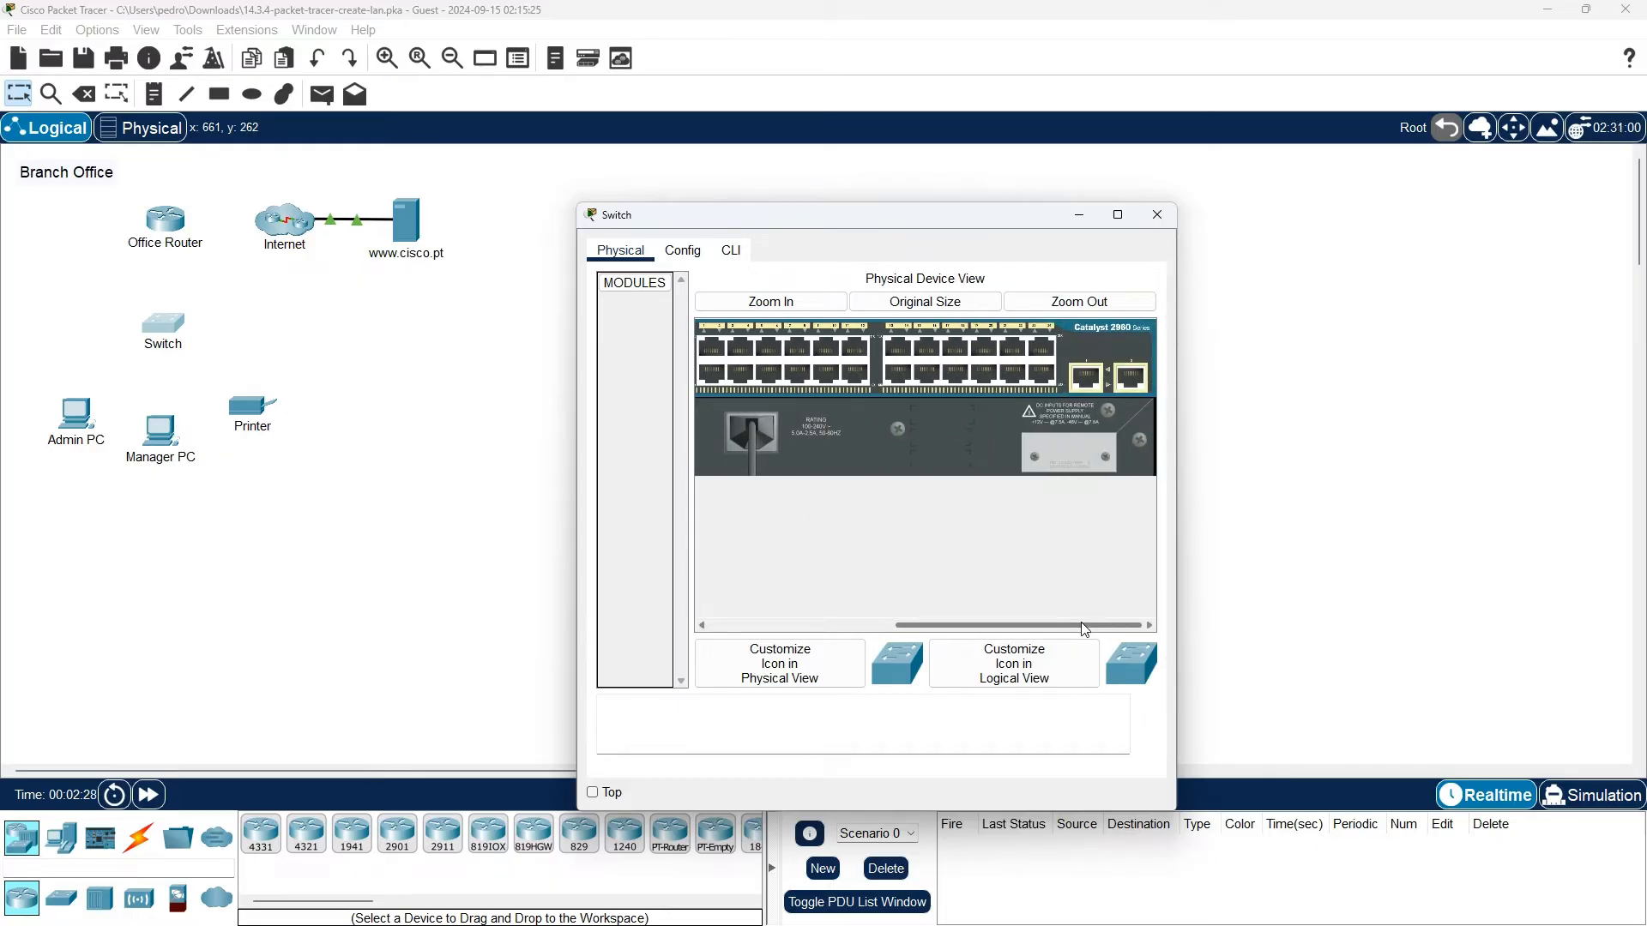
scroll(899, 463, "up", 3)
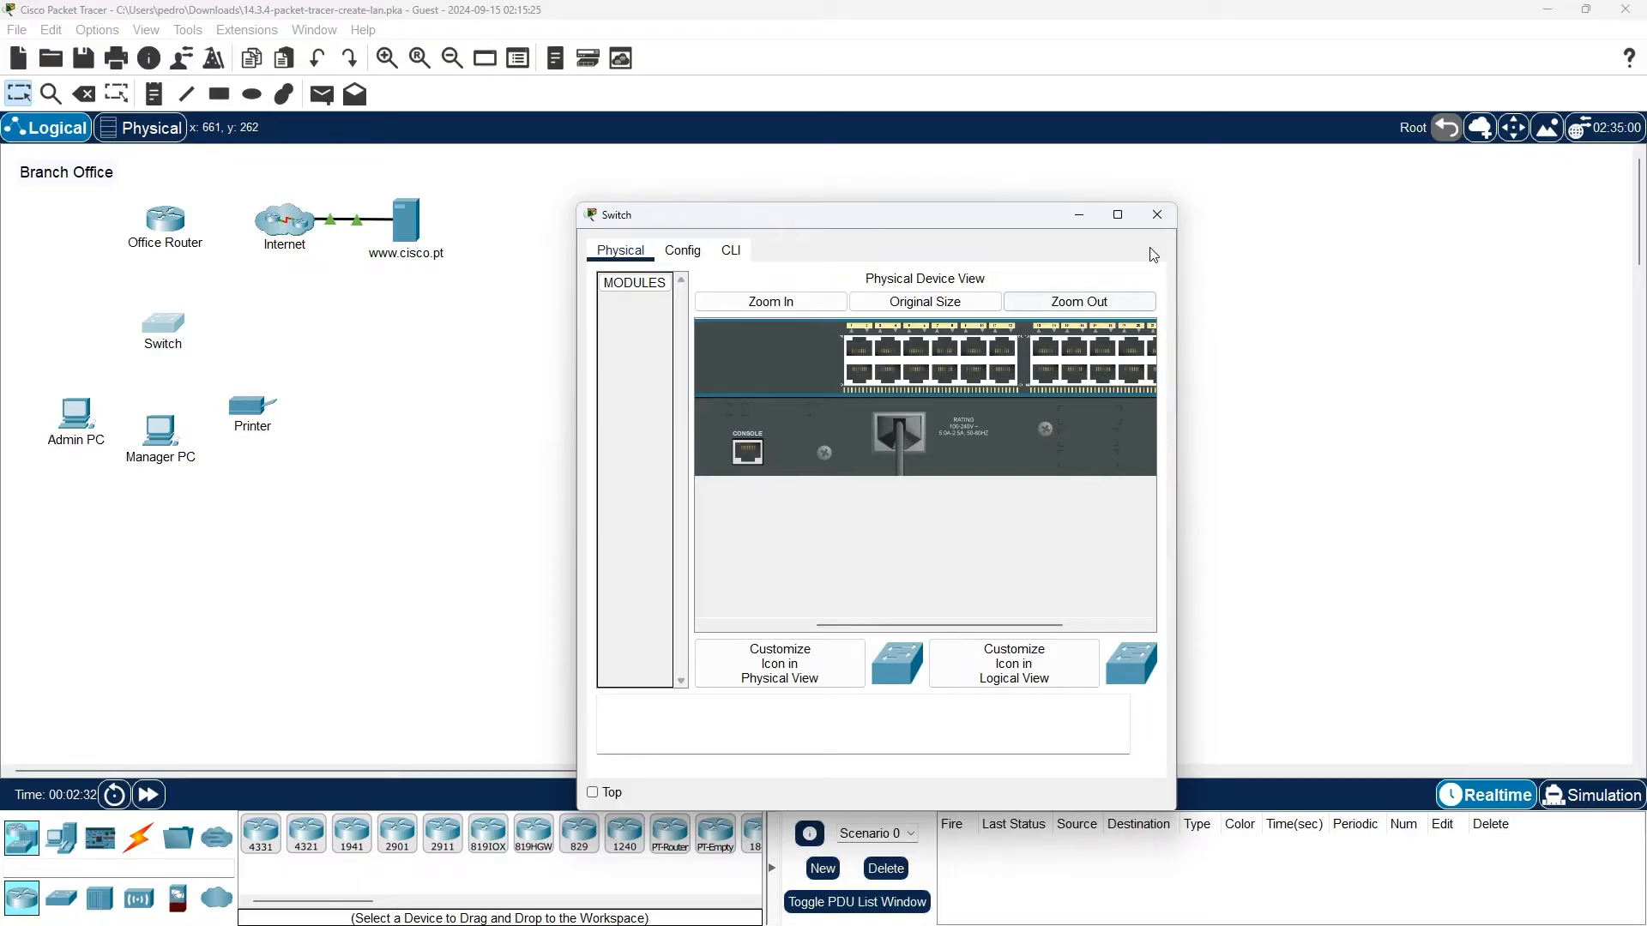
left_click(1157, 214)
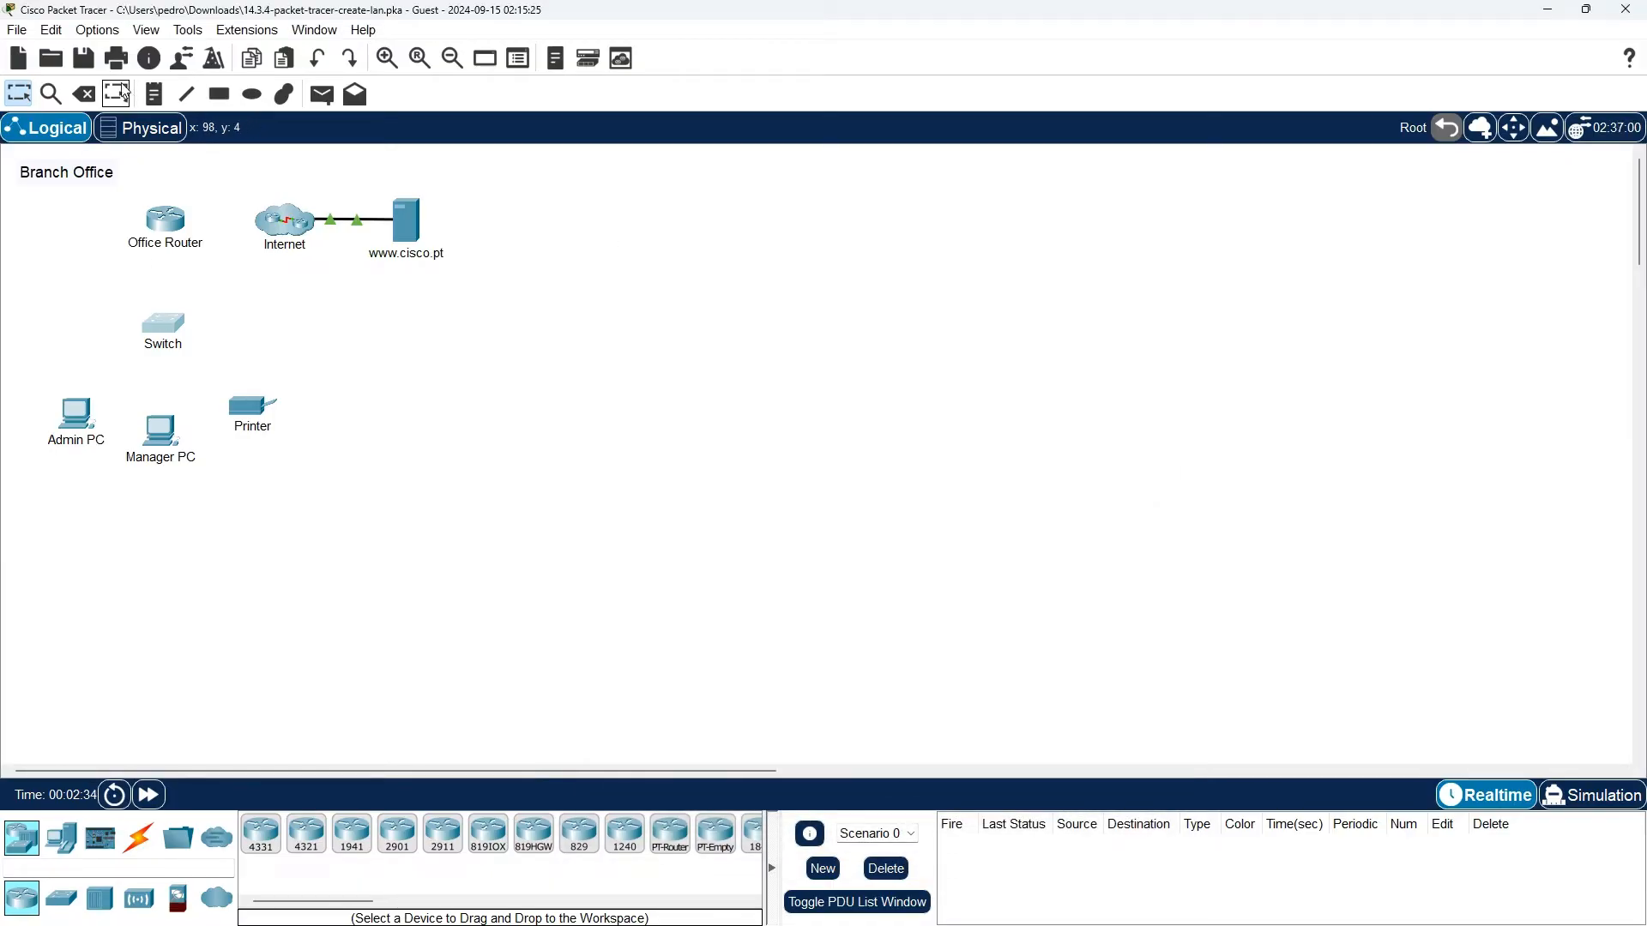
left_click(146, 128)
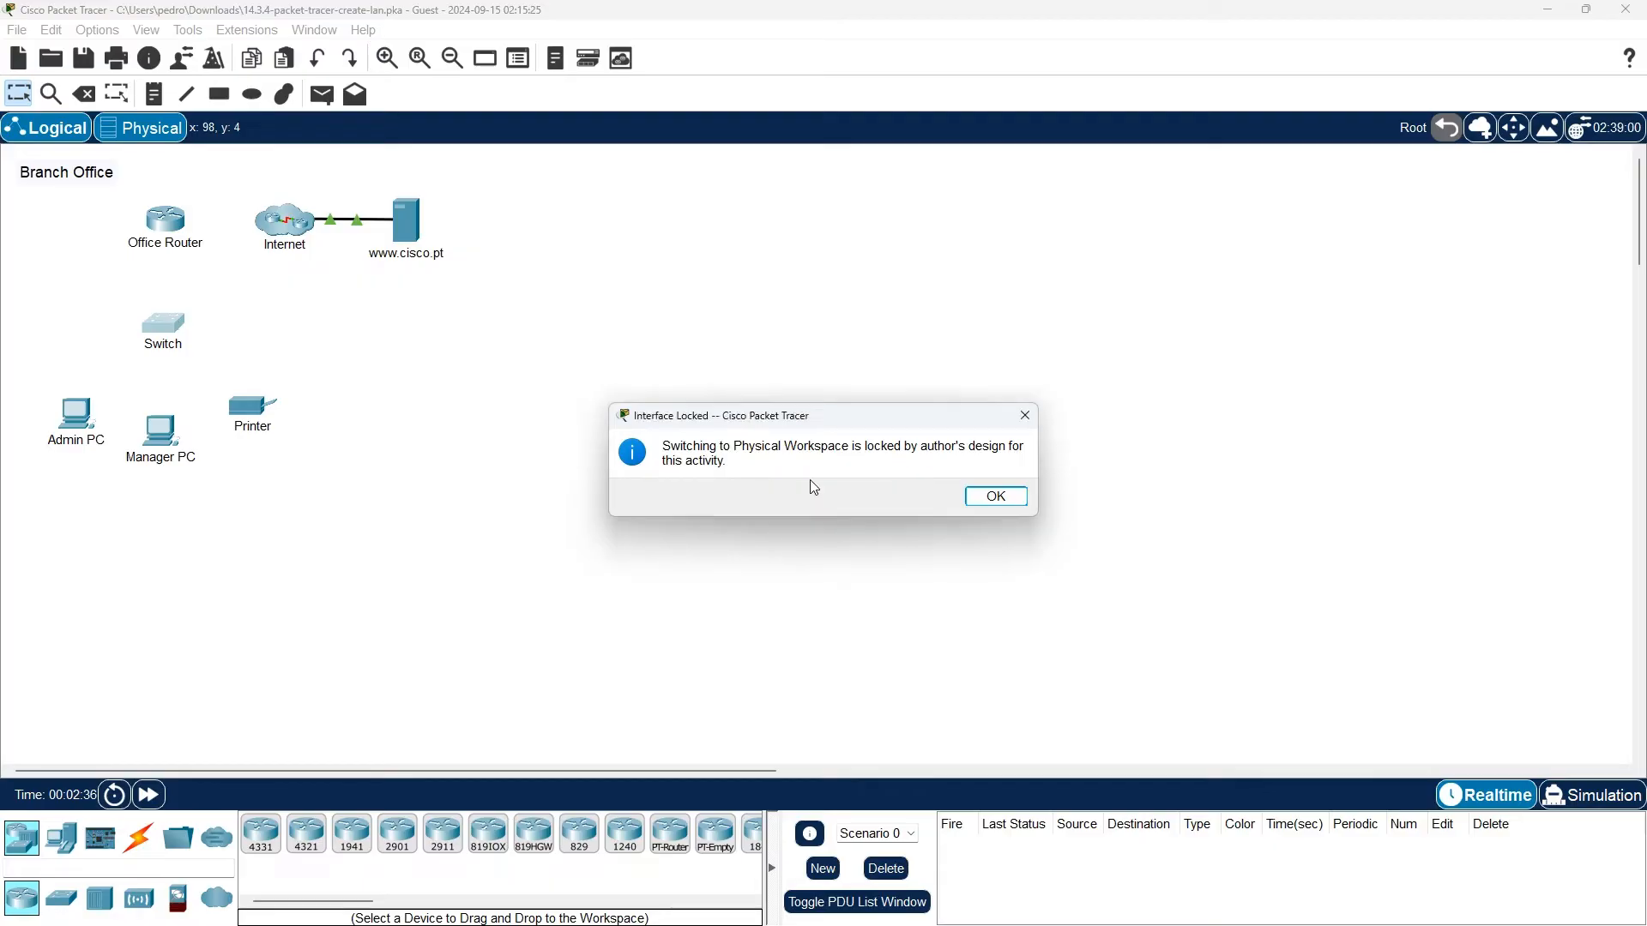
left_click(978, 502)
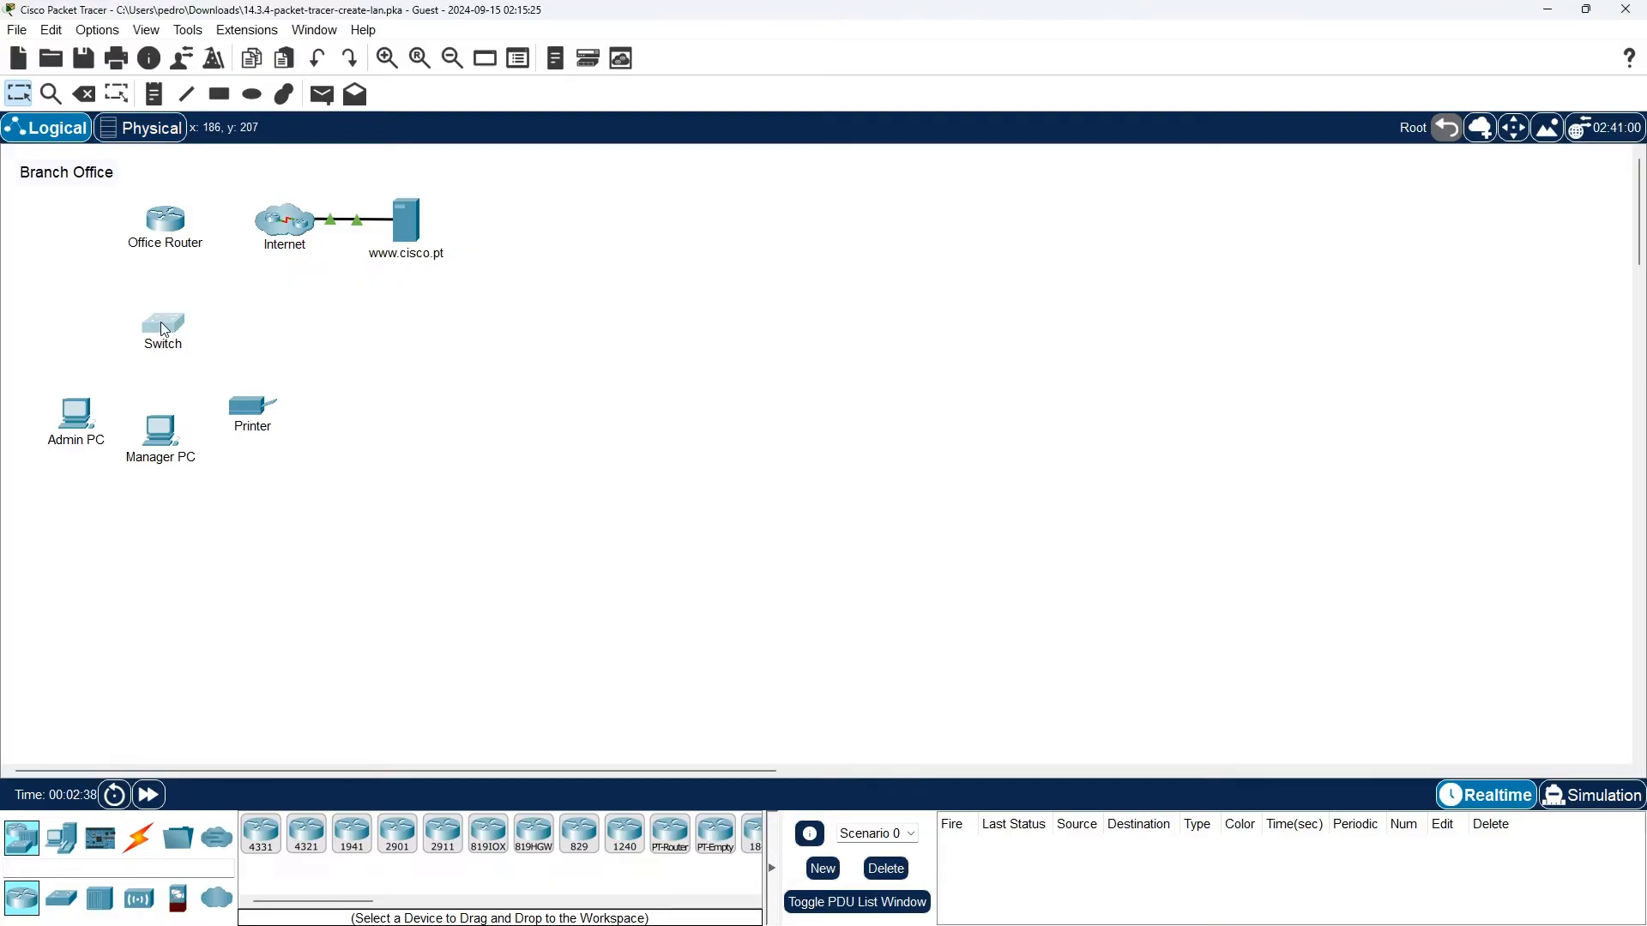
Step: Reopen the Switch's enlarged physical device view and look at the images offered for customizing its physical-view icon
left_click(161, 324)
left_click(797, 305)
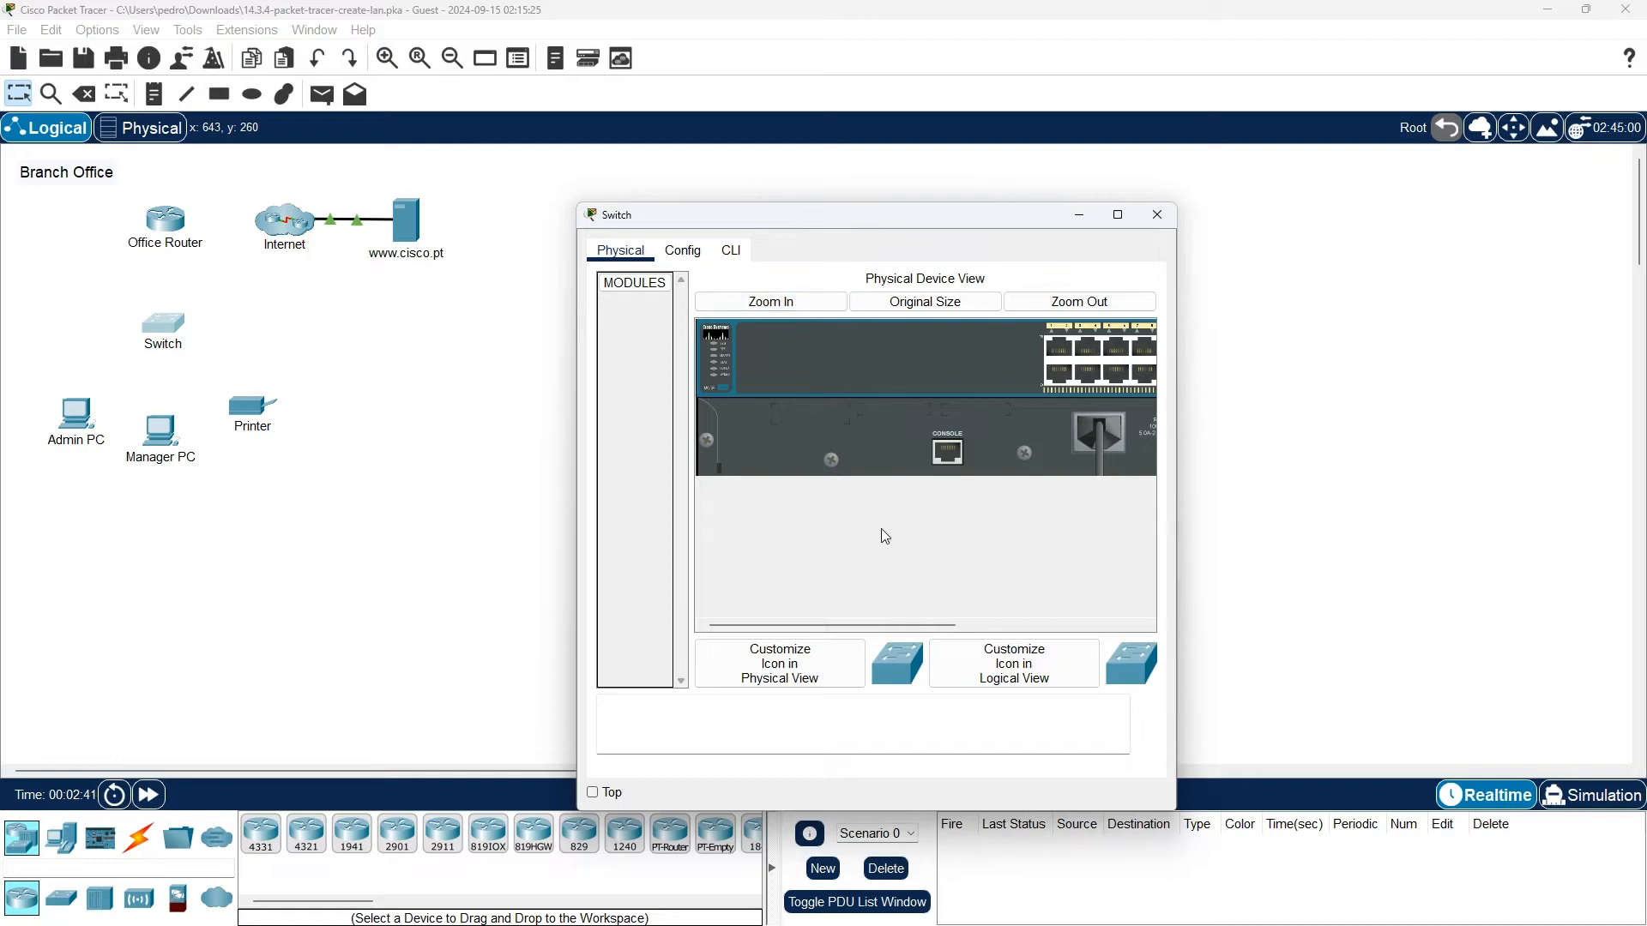
left_click(822, 685)
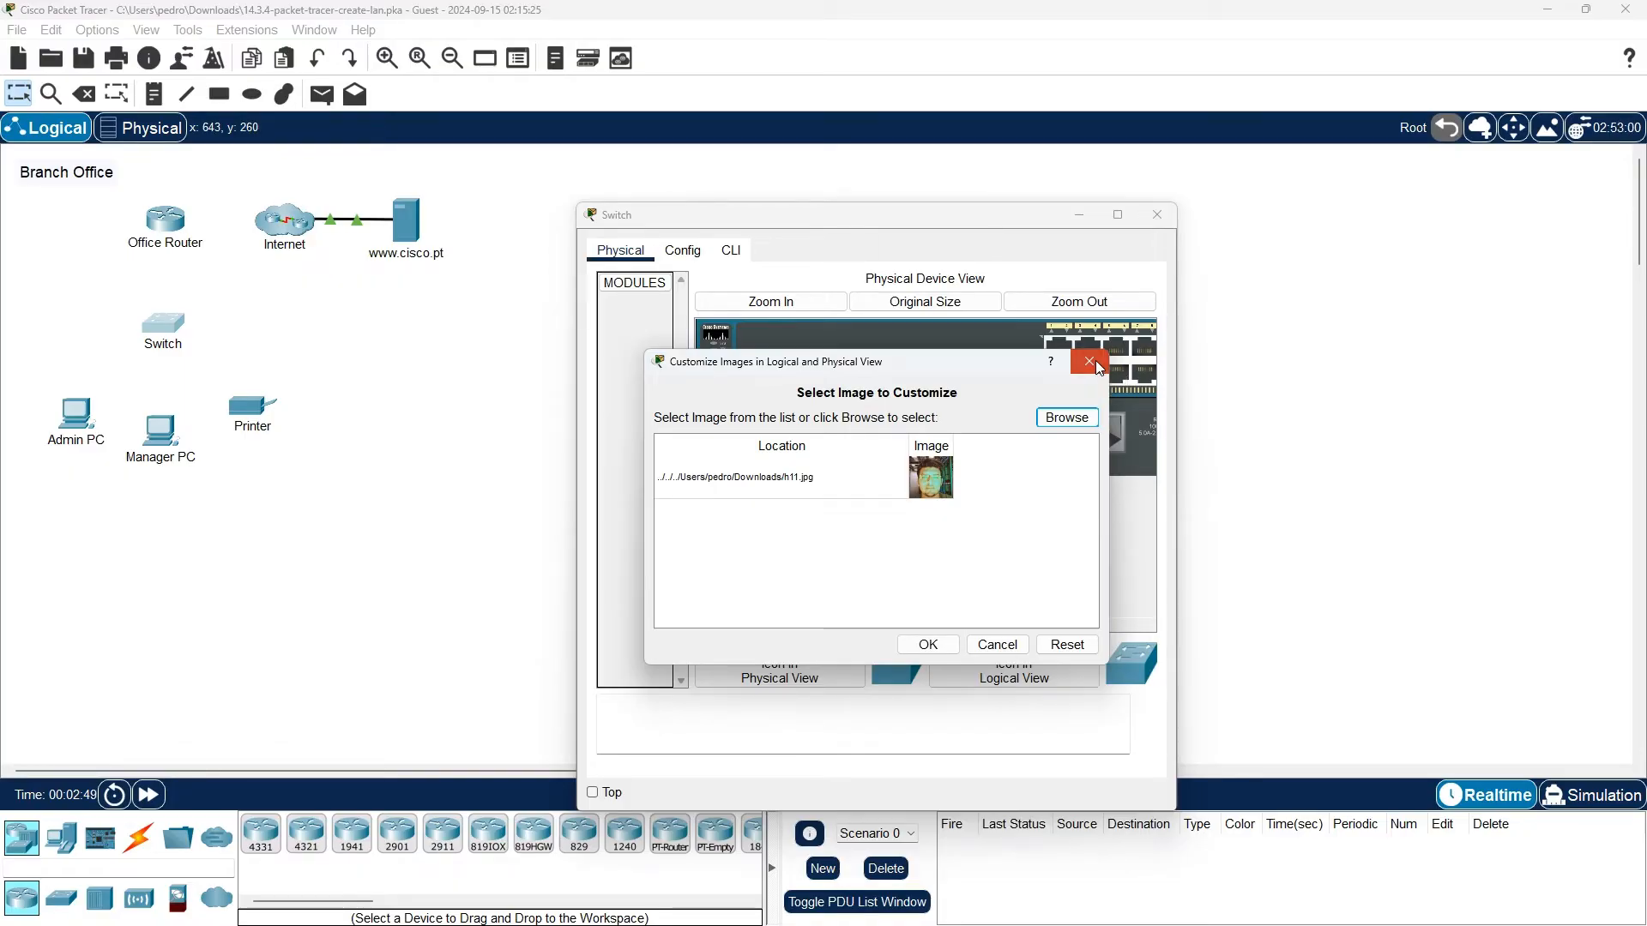
left_click(1089, 361)
left_click(758, 676)
left_click(1089, 361)
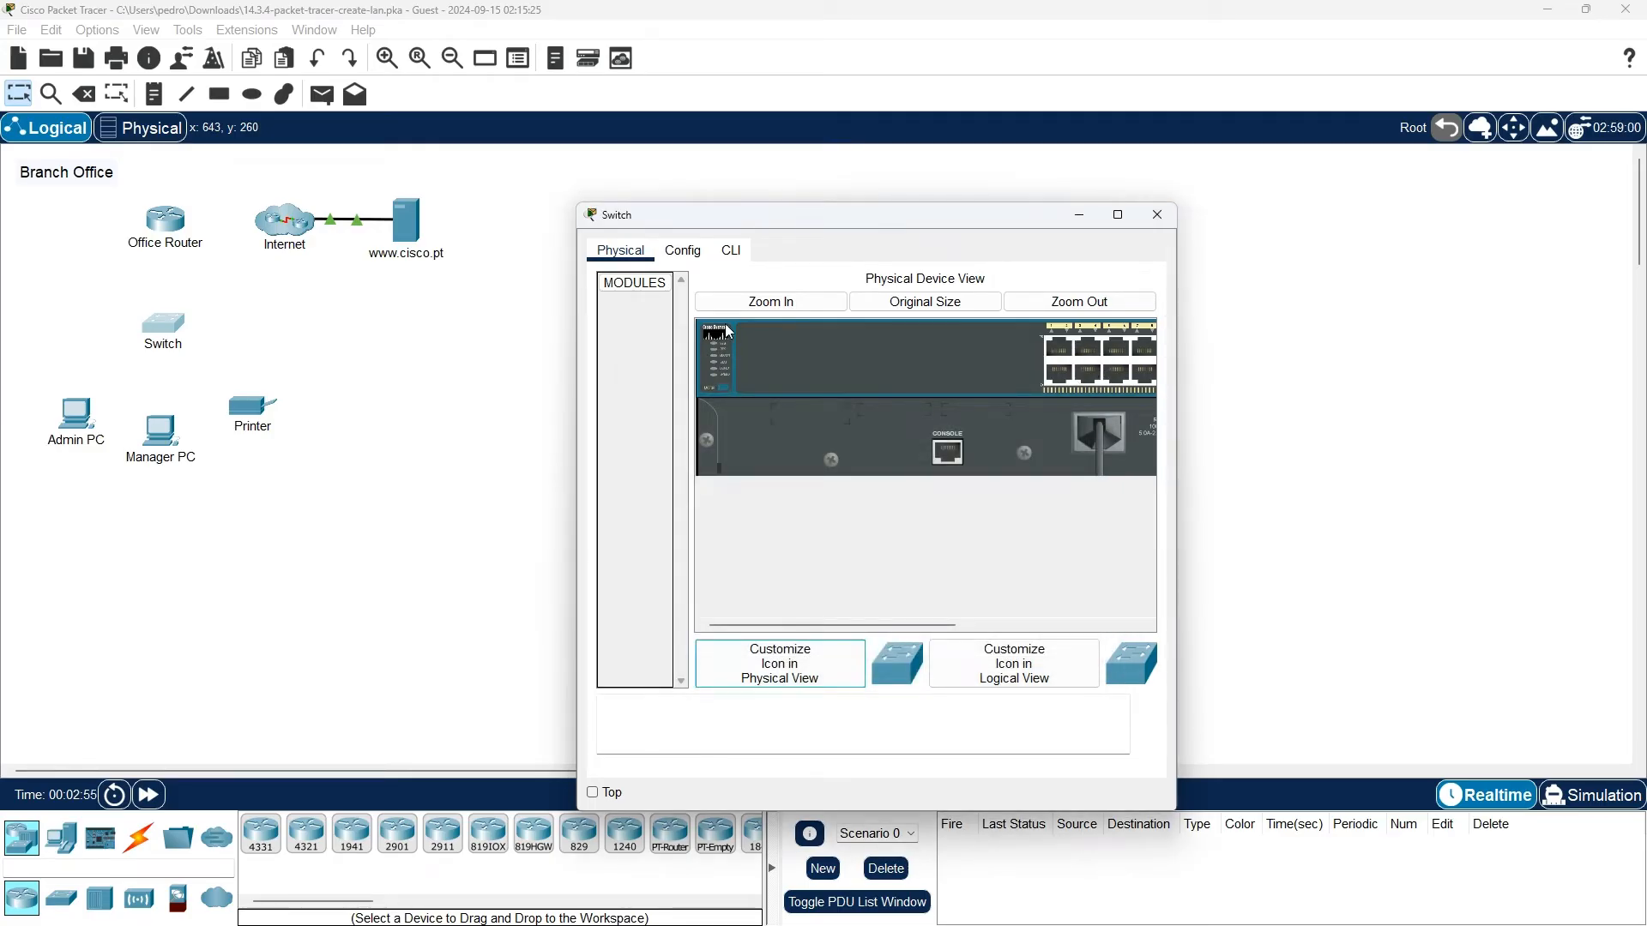
Step: Check the Switch's configuration and command-line pages and the rest of its physical device view for a power control
left_click(683, 251)
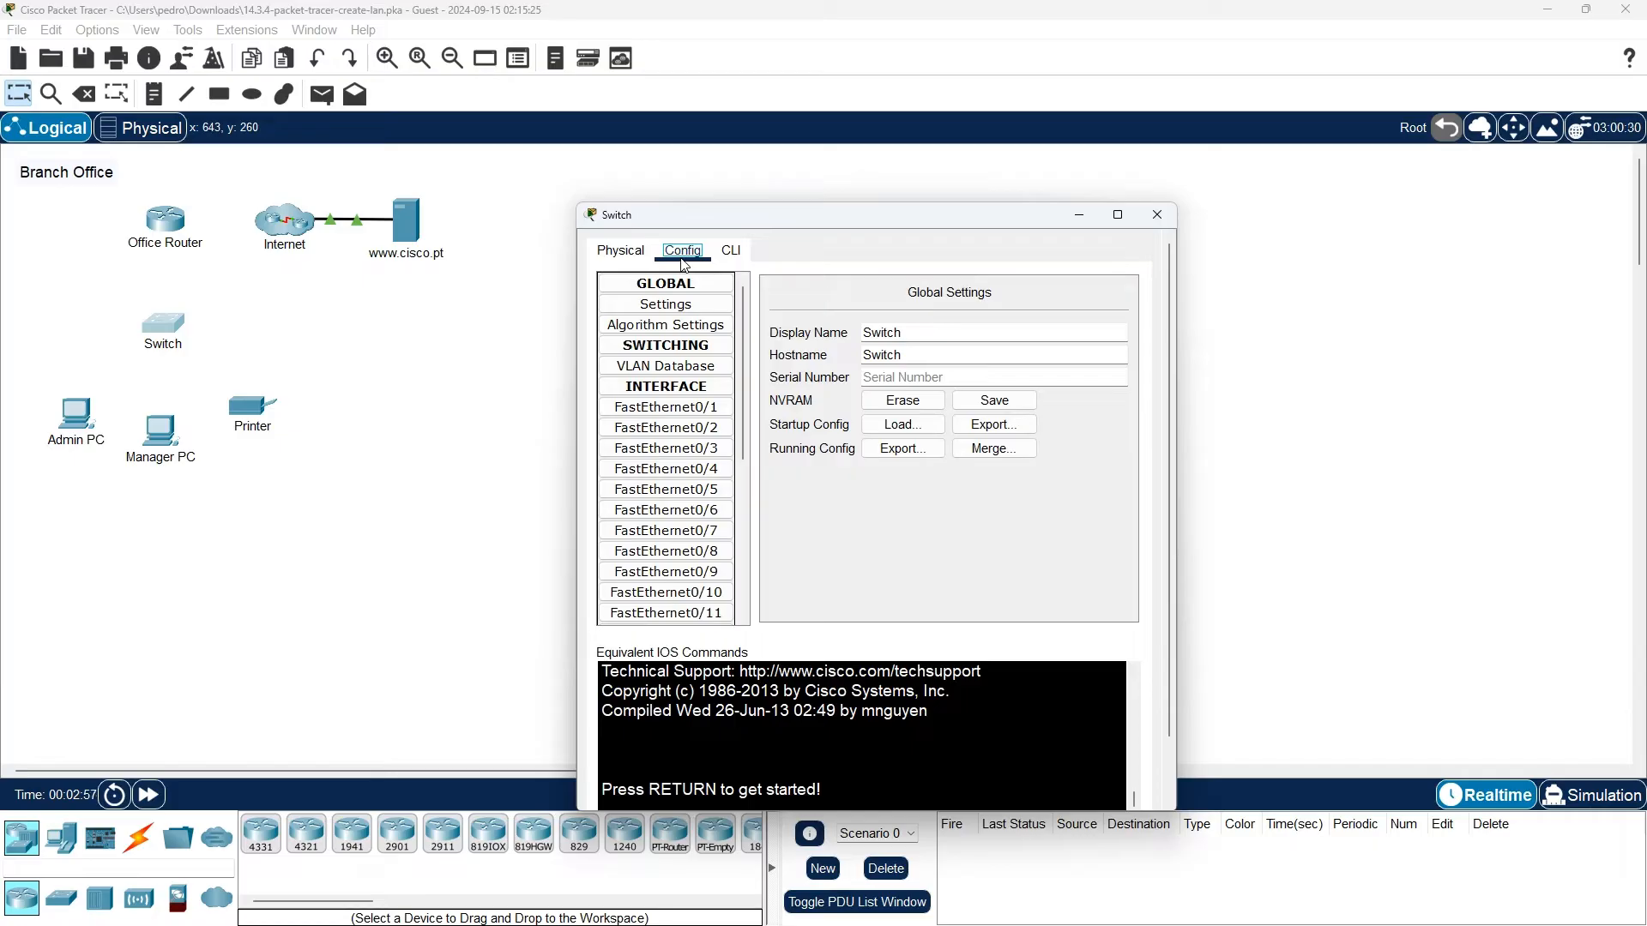
left_click(731, 254)
left_click(633, 261)
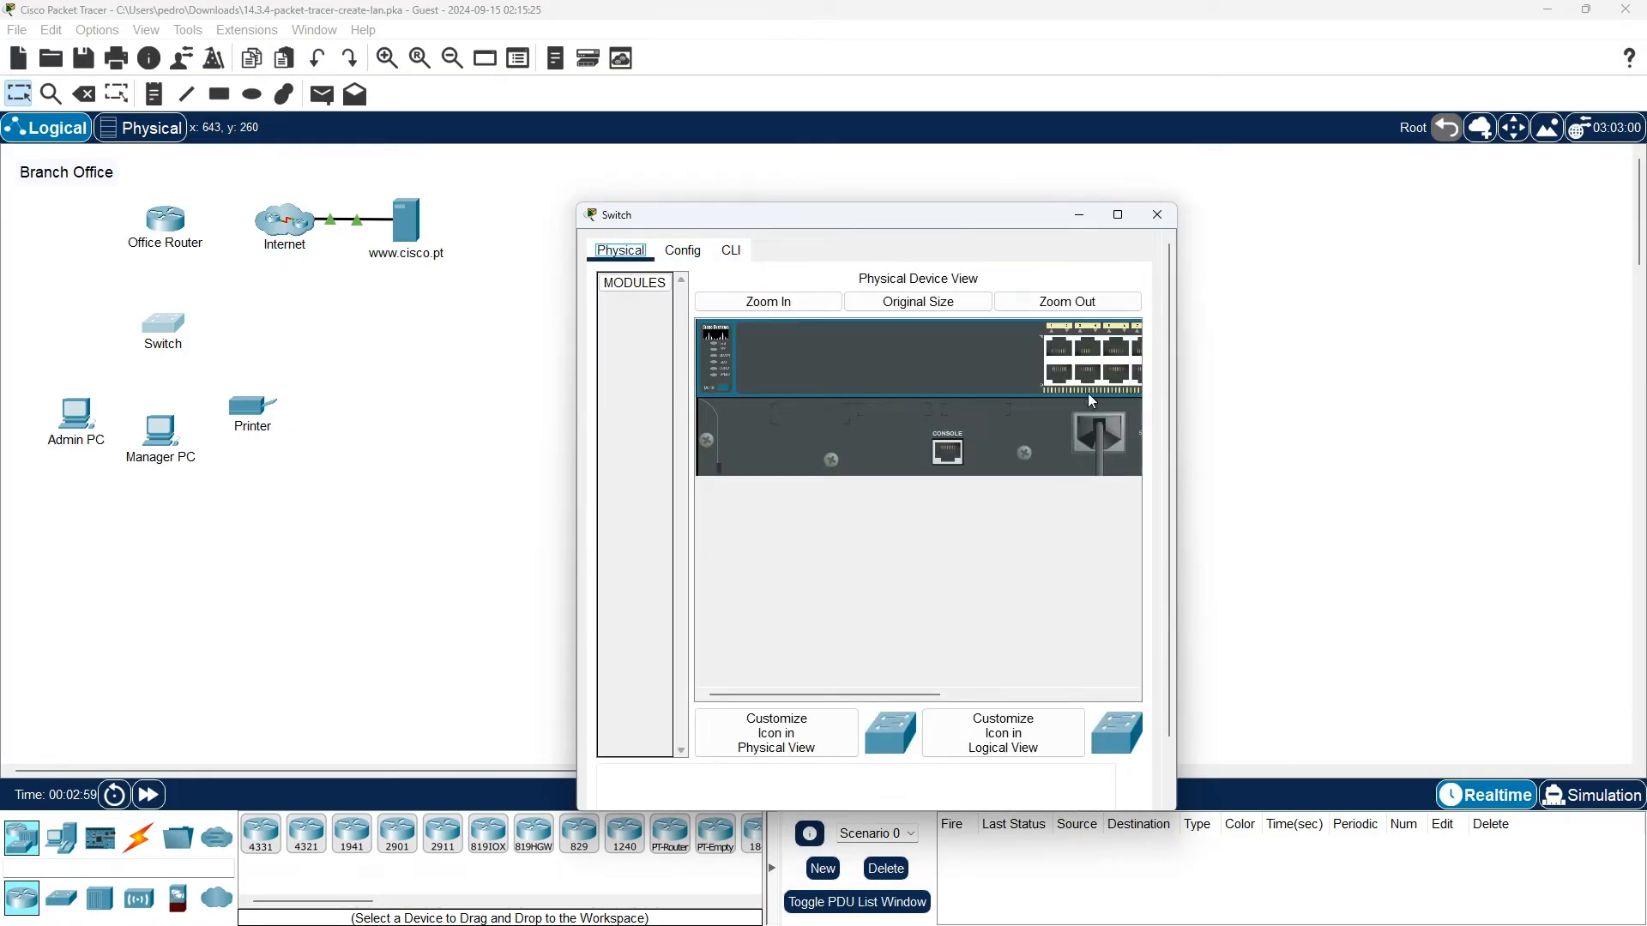
left_click_drag(930, 694, 1086, 691)
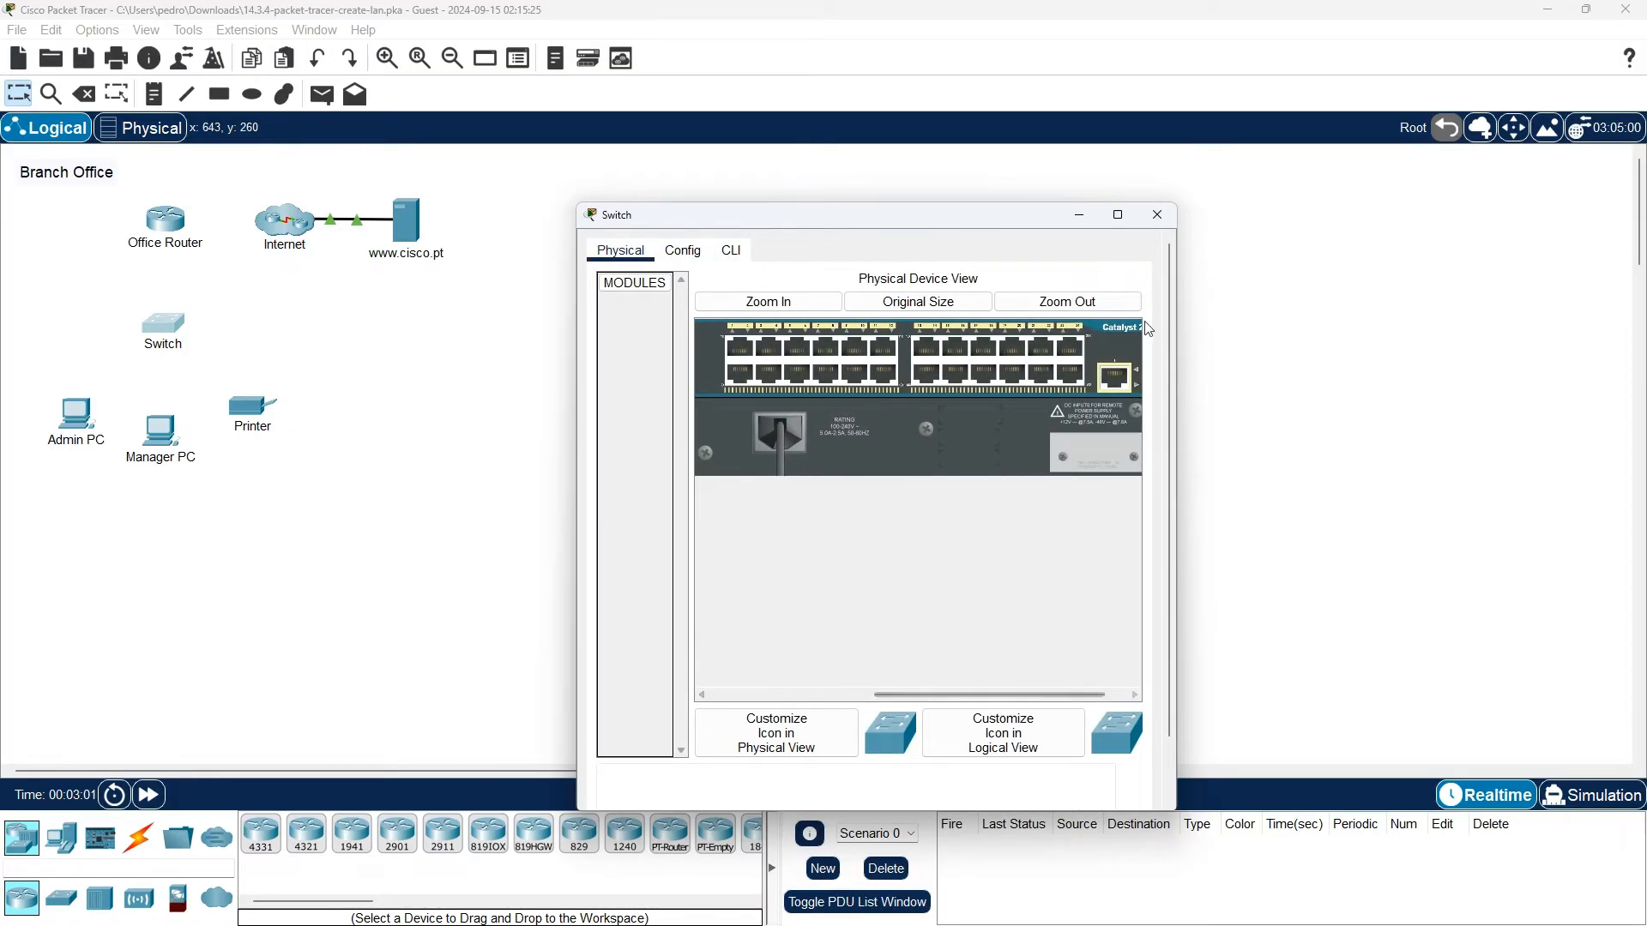
left_click(1157, 214)
Step: Inspect the Printer's enlarged physical device view for a power switch and try the round button on its control panel
left_click(247, 427)
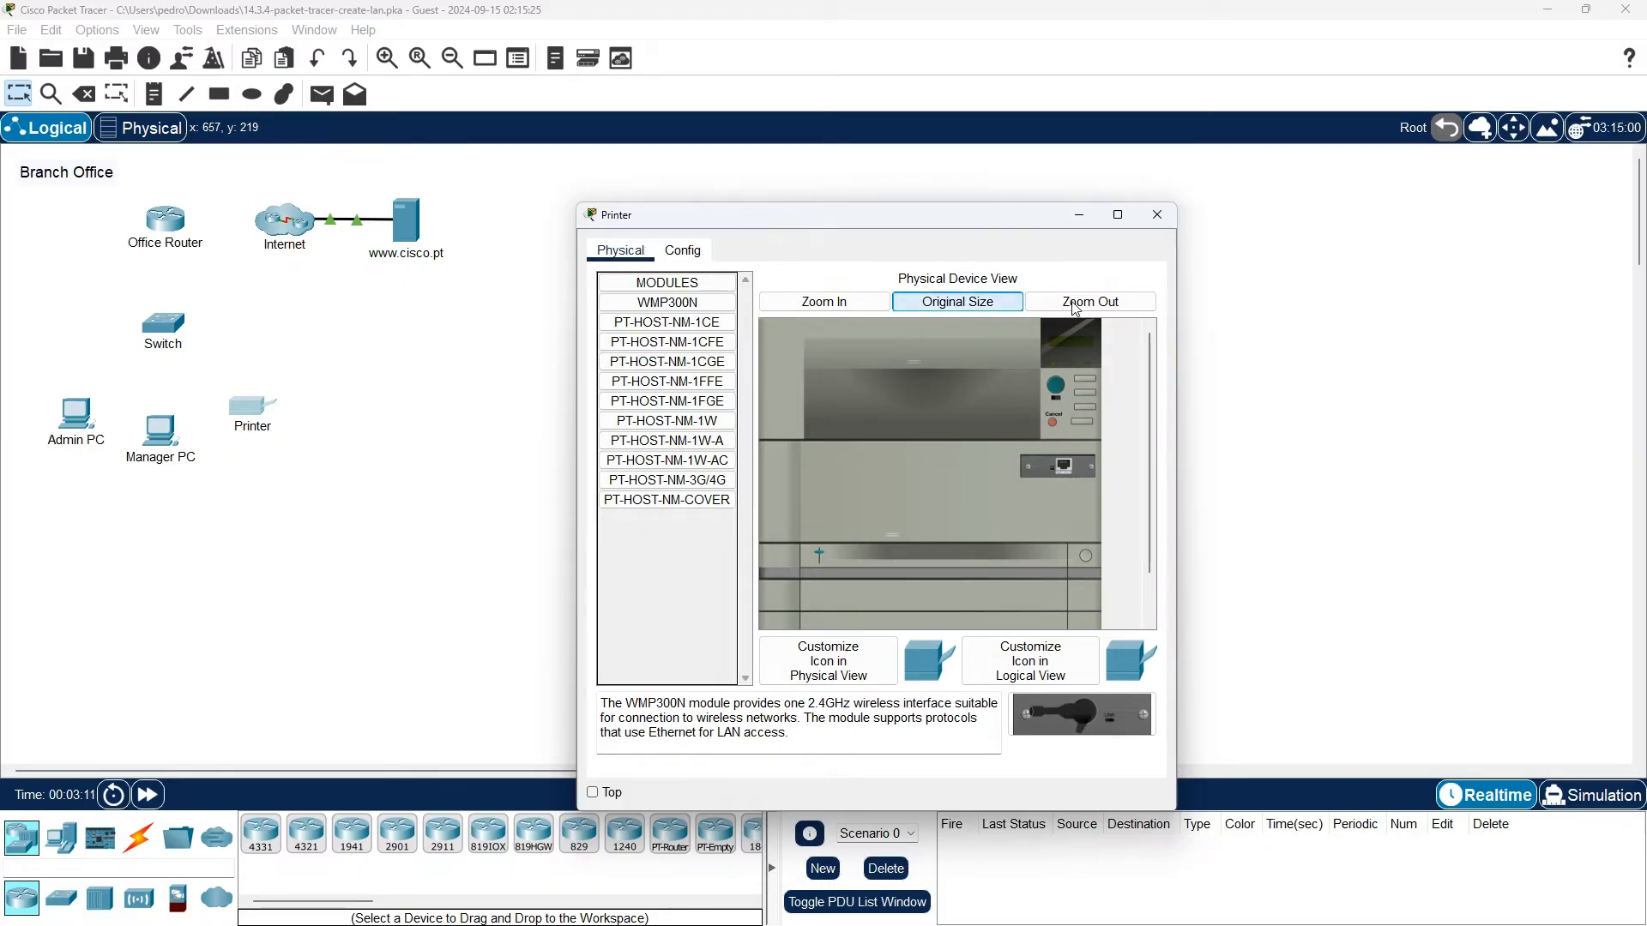
left_click(1110, 305)
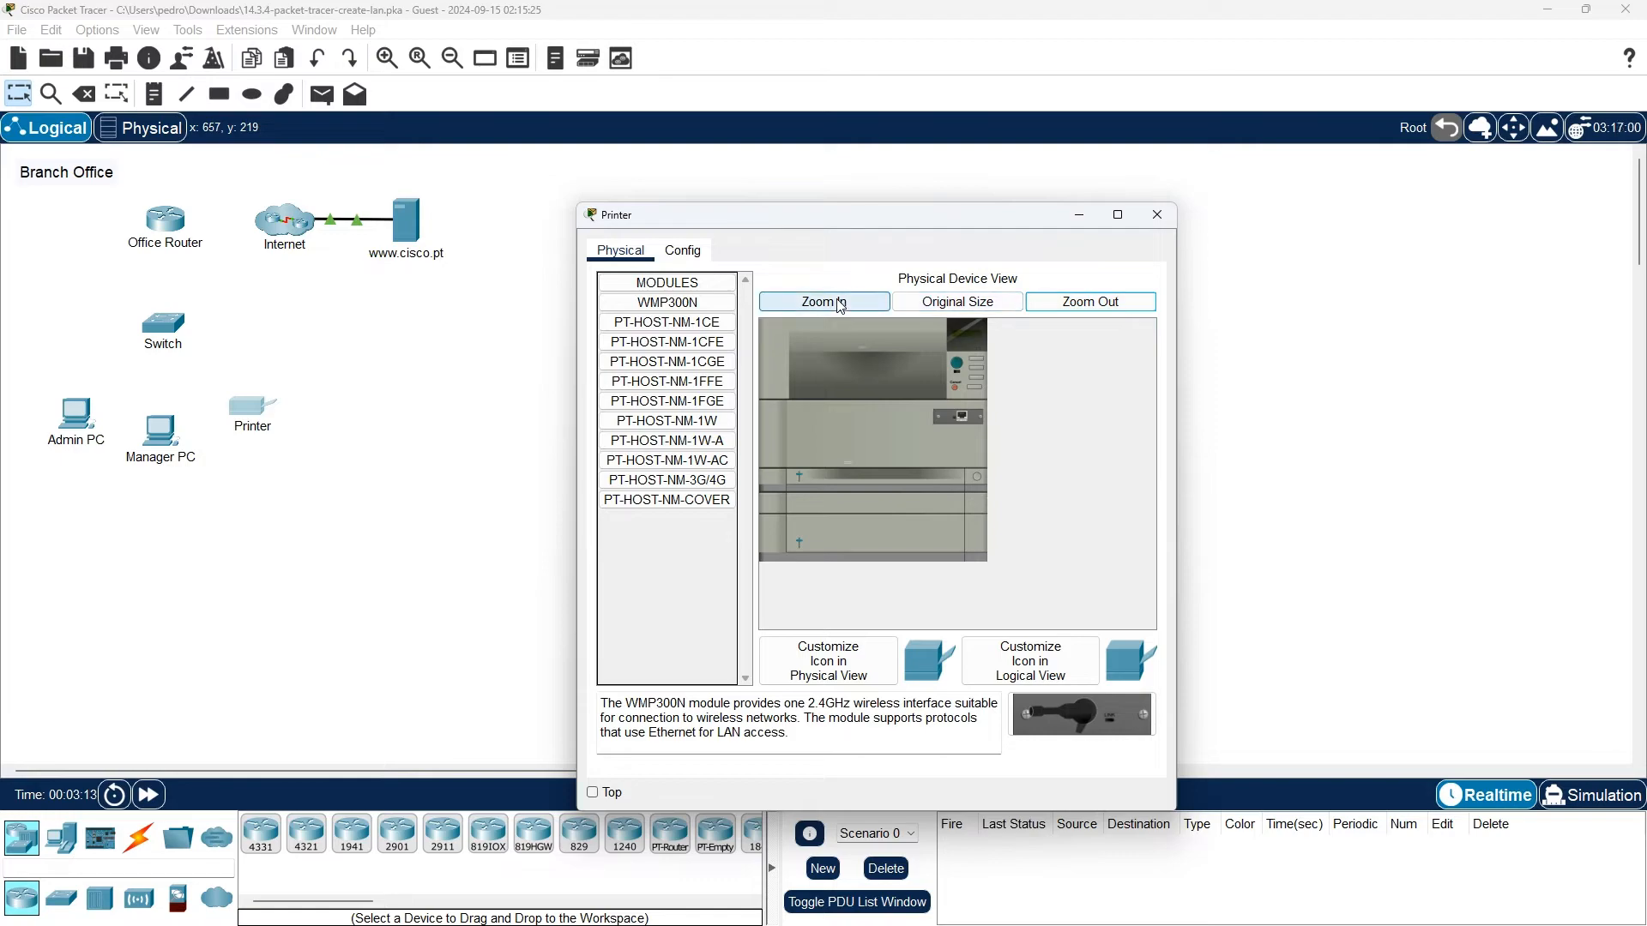
left_click(840, 307)
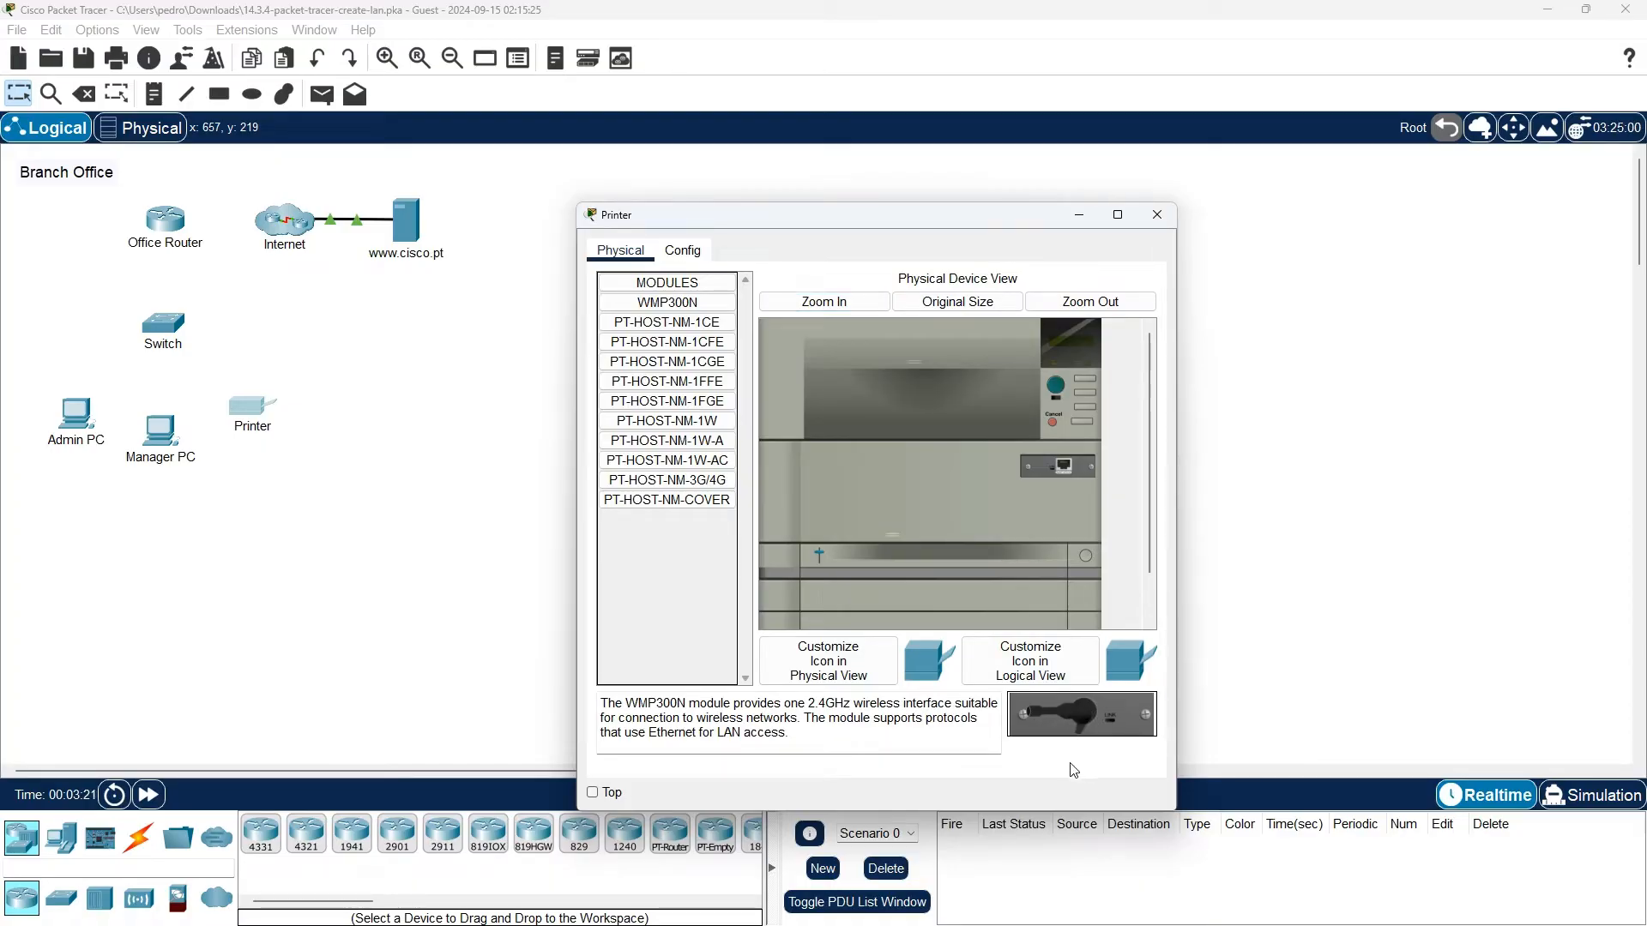
left_click(823, 301)
scroll(890, 496, "down", 5)
scroll(890, 497, "up", 5)
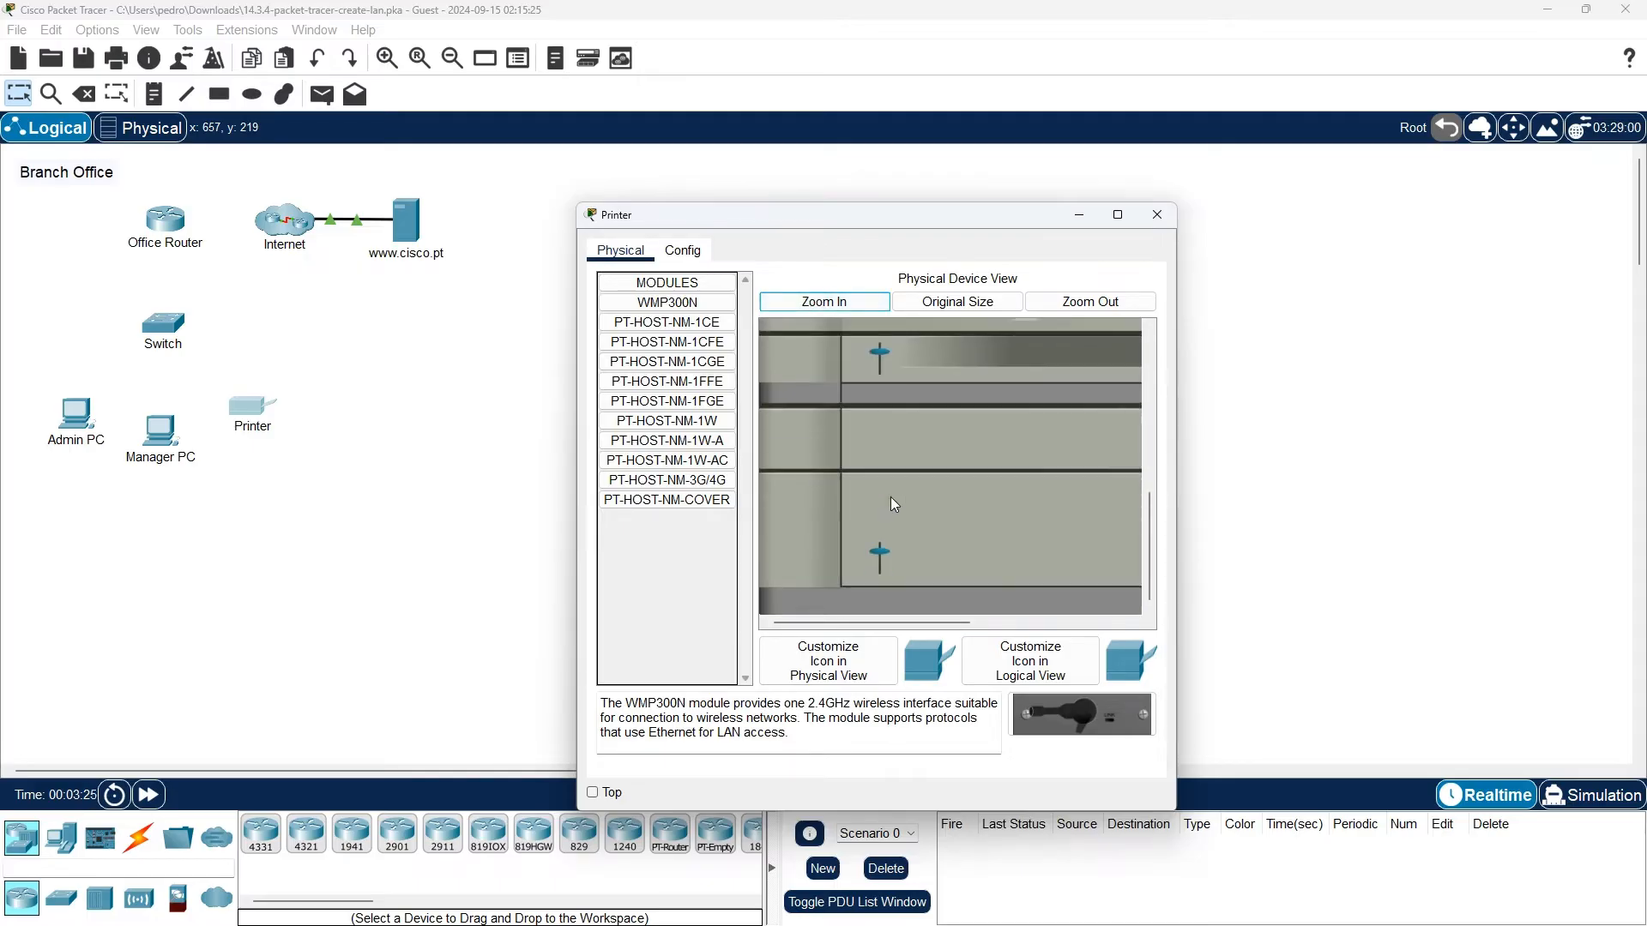
left_click_drag(917, 624, 1077, 624)
left_click(1050, 448)
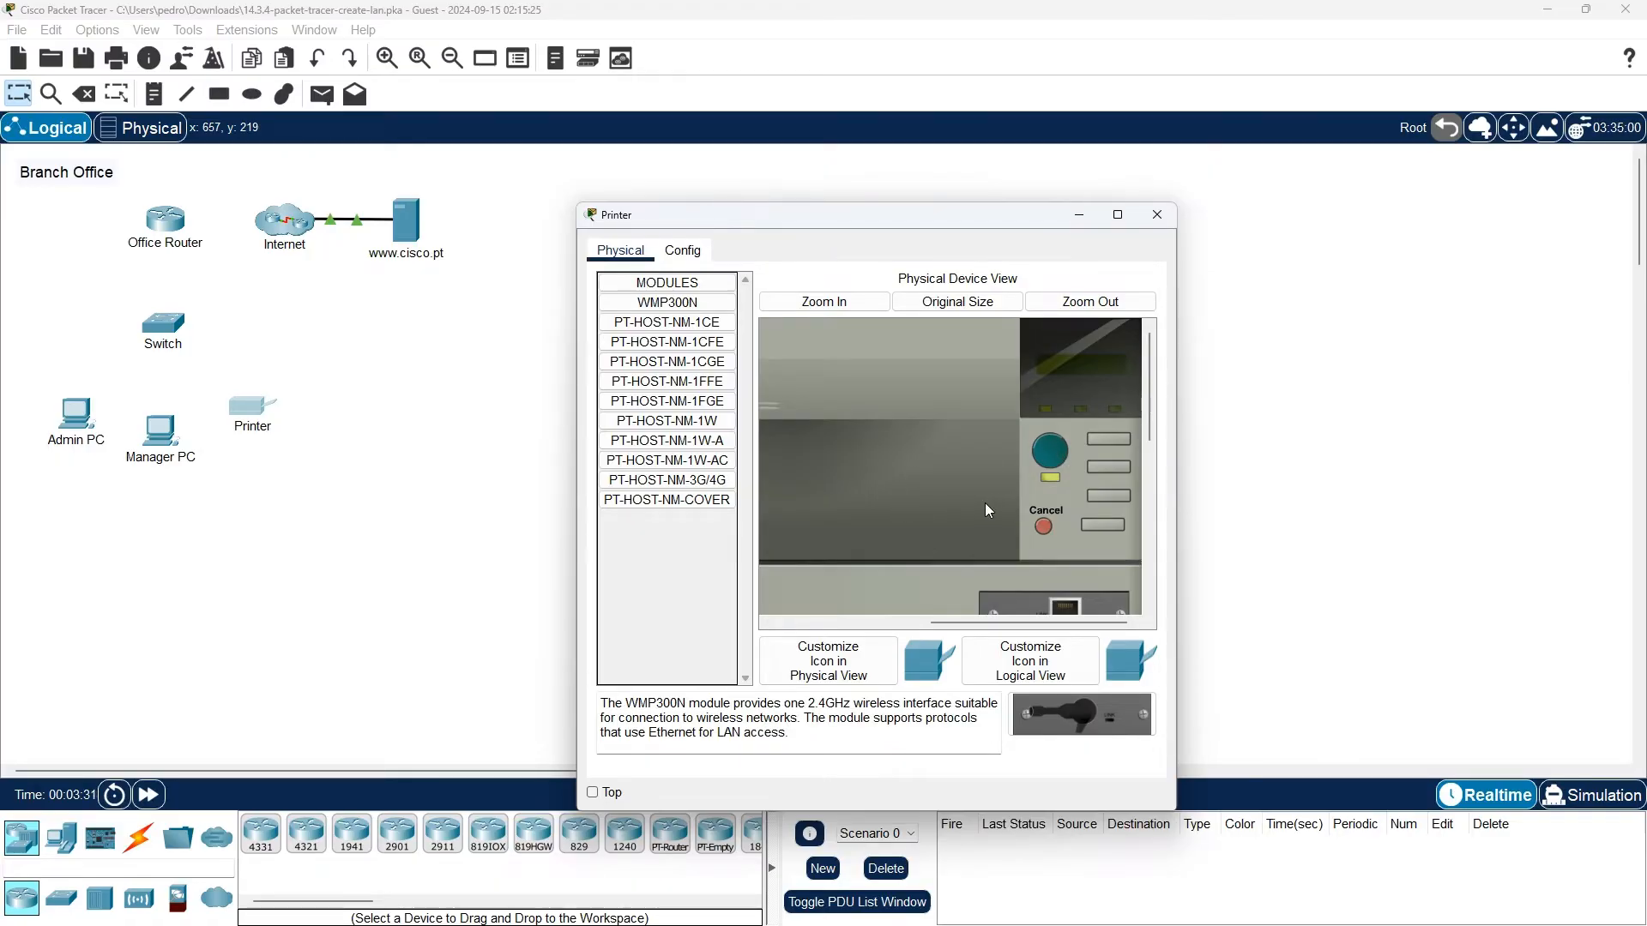
left_click(1144, 226)
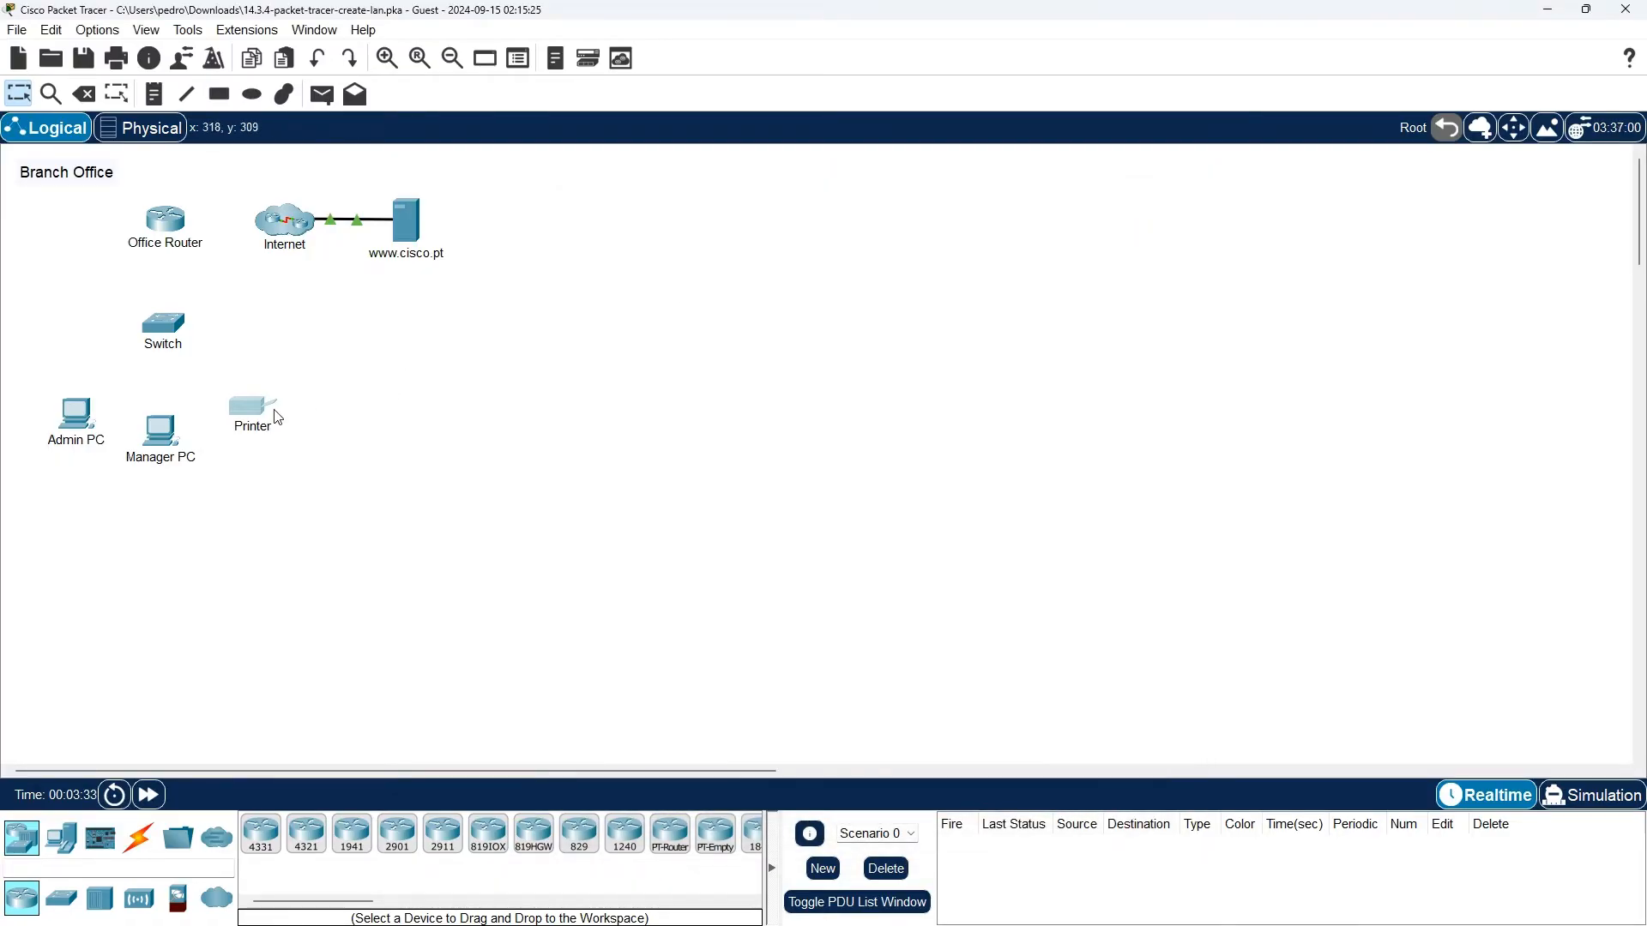
Step: Turn on the power of the Manager PC and the Admin PC in their physical device views
left_click(160, 434)
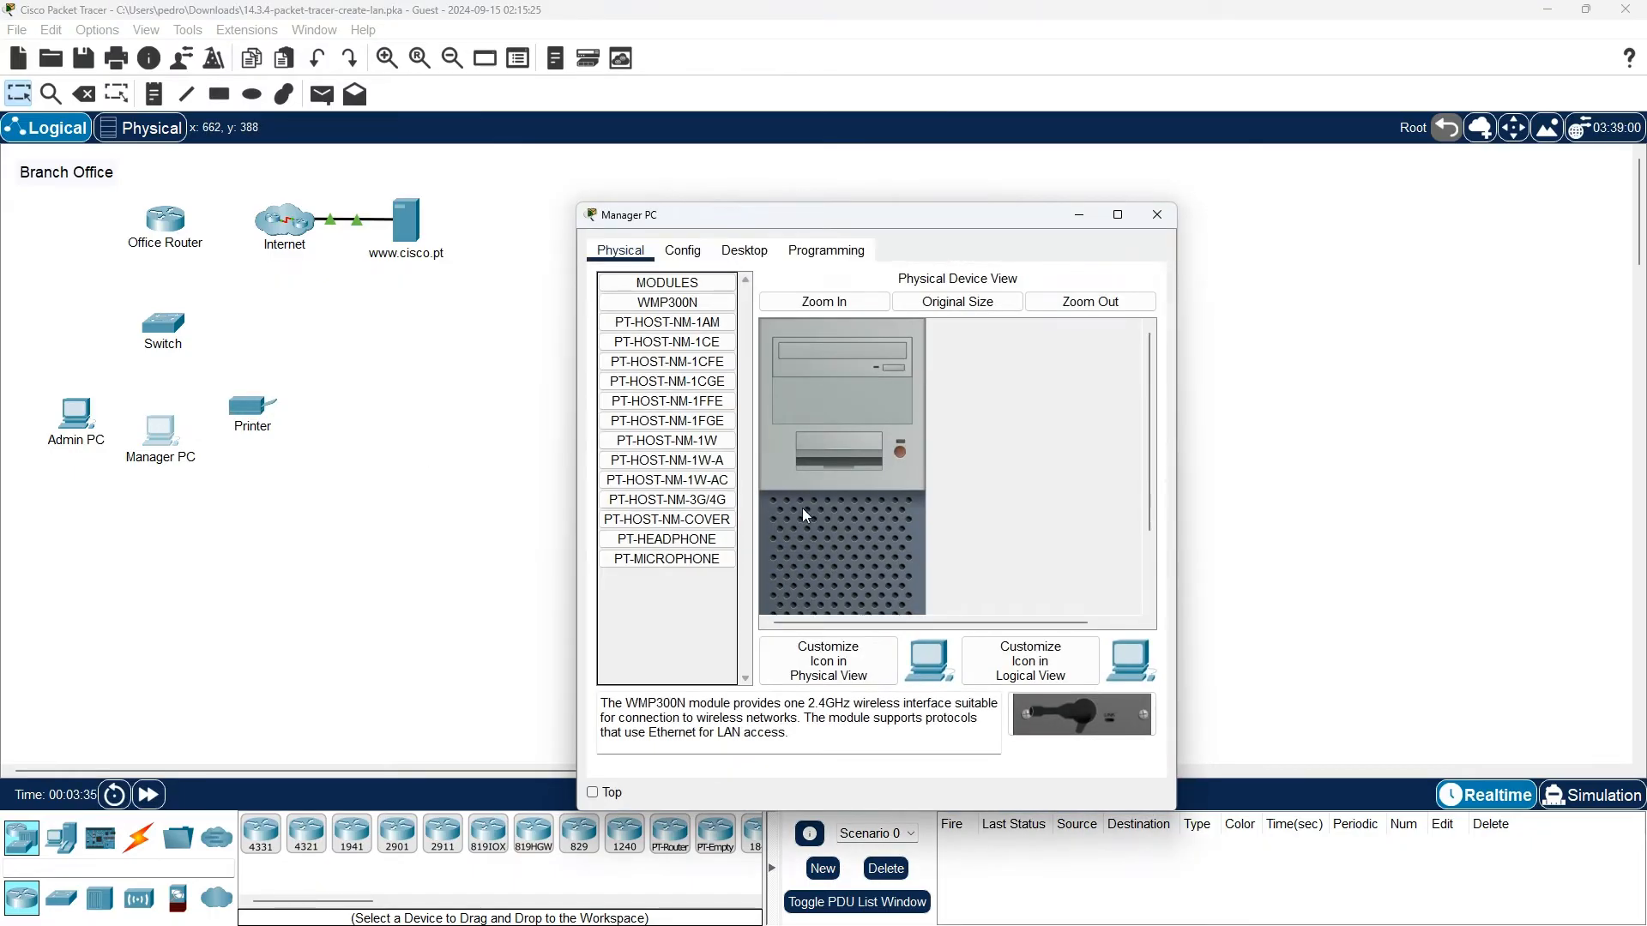
left_click(899, 448)
left_click(1156, 216)
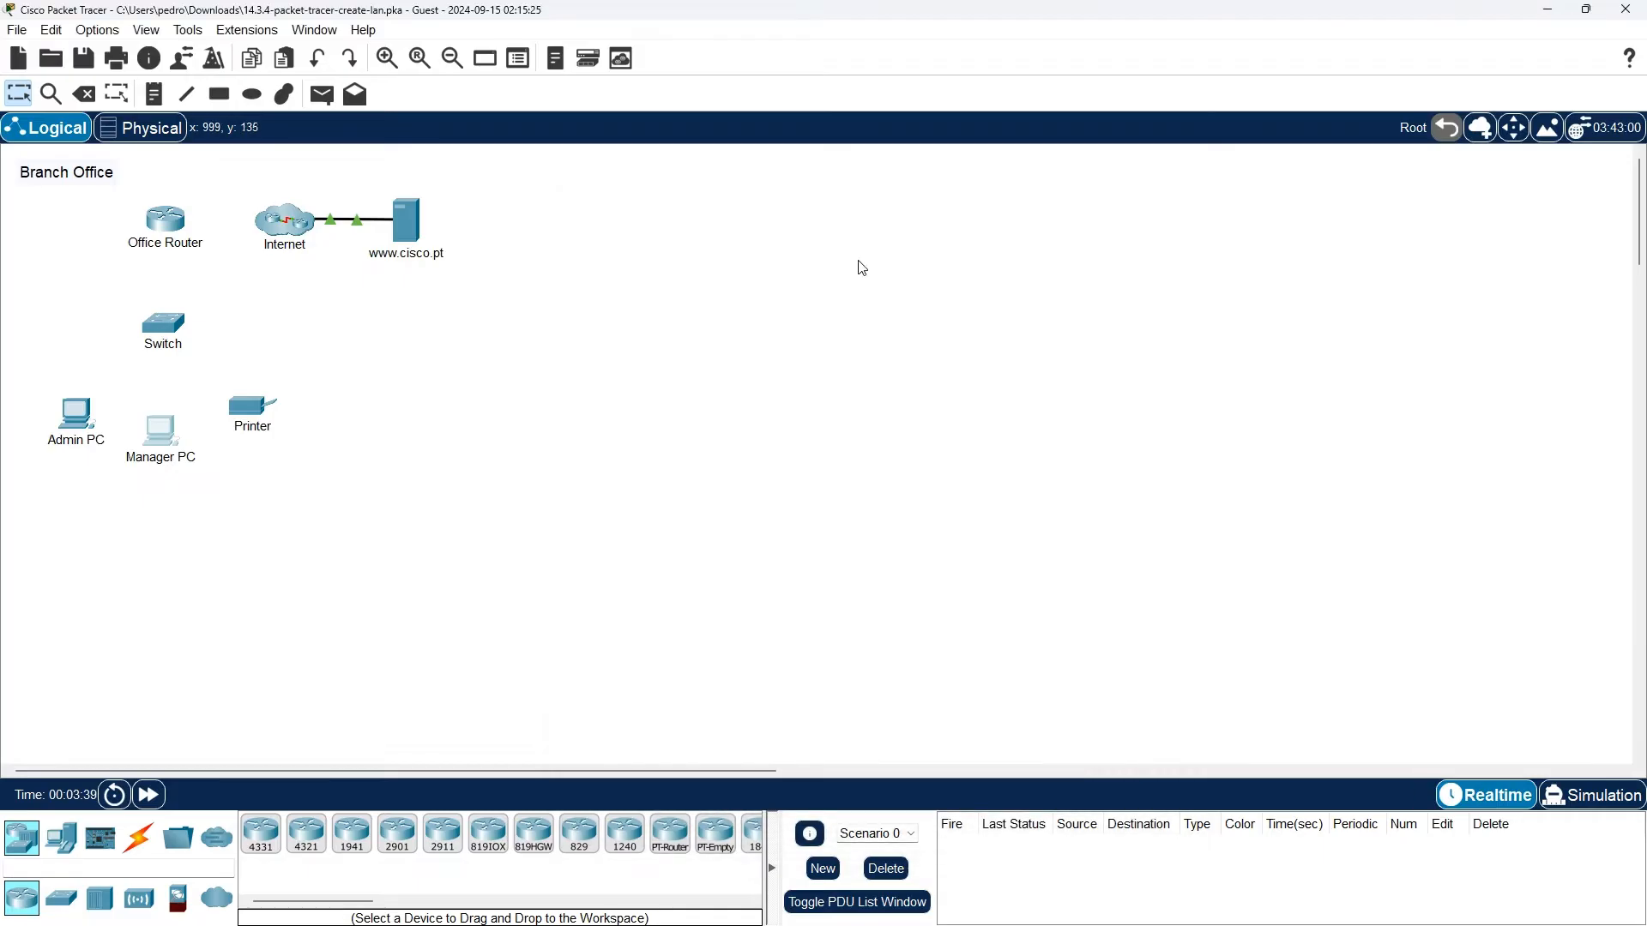
left_click(77, 414)
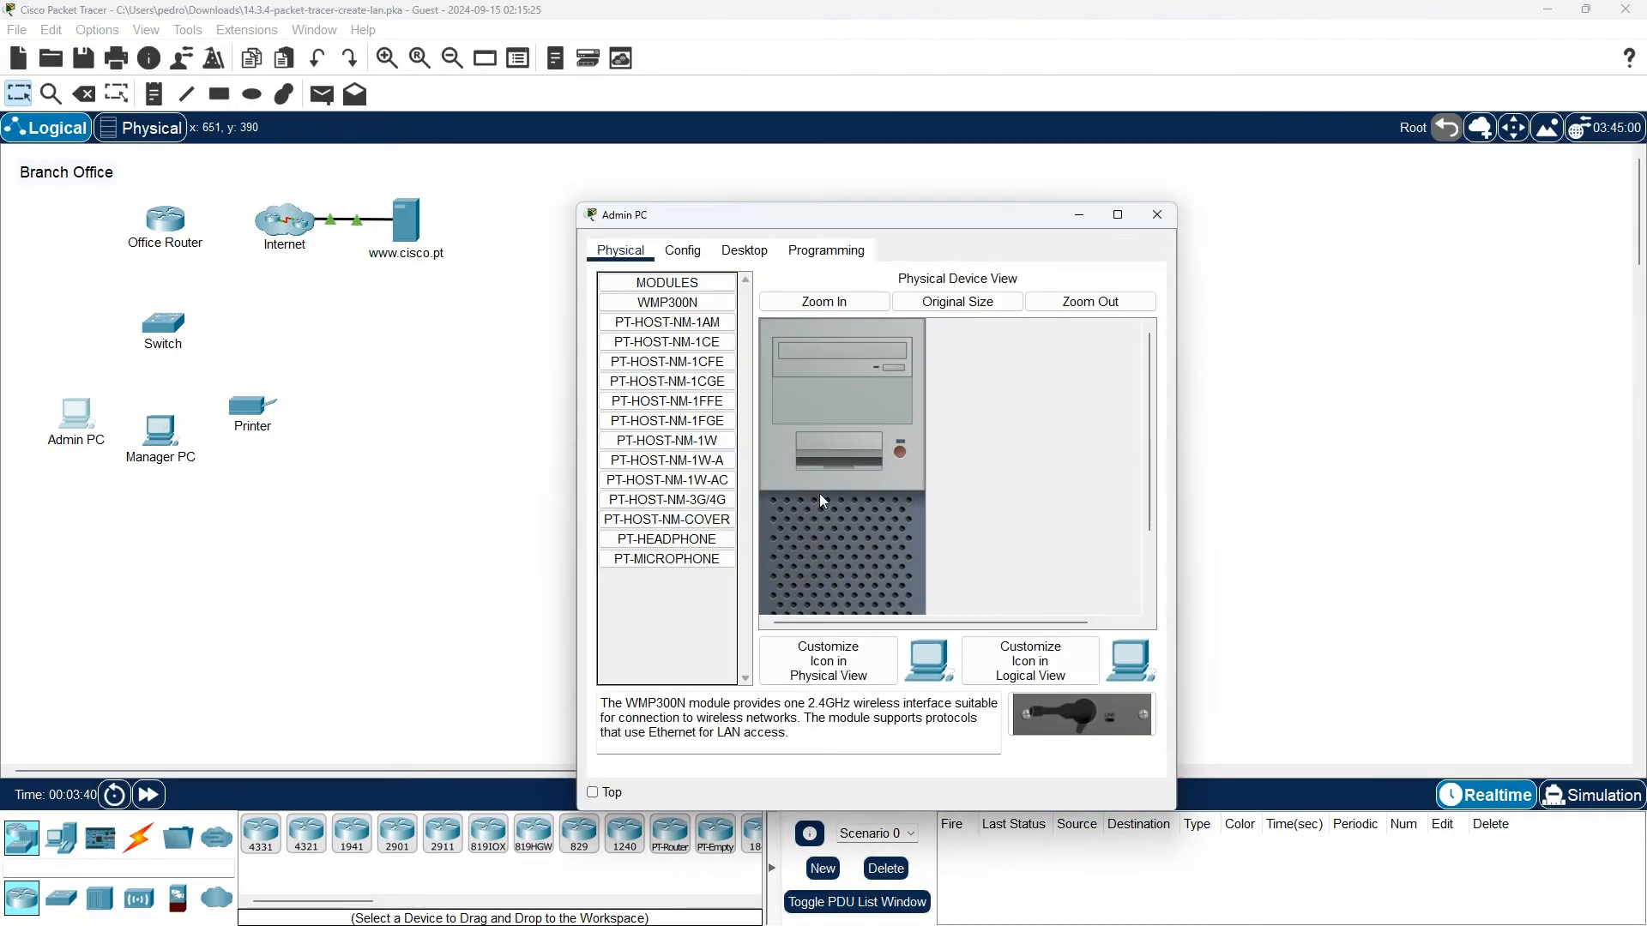
left_click(899, 448)
left_click(1158, 217)
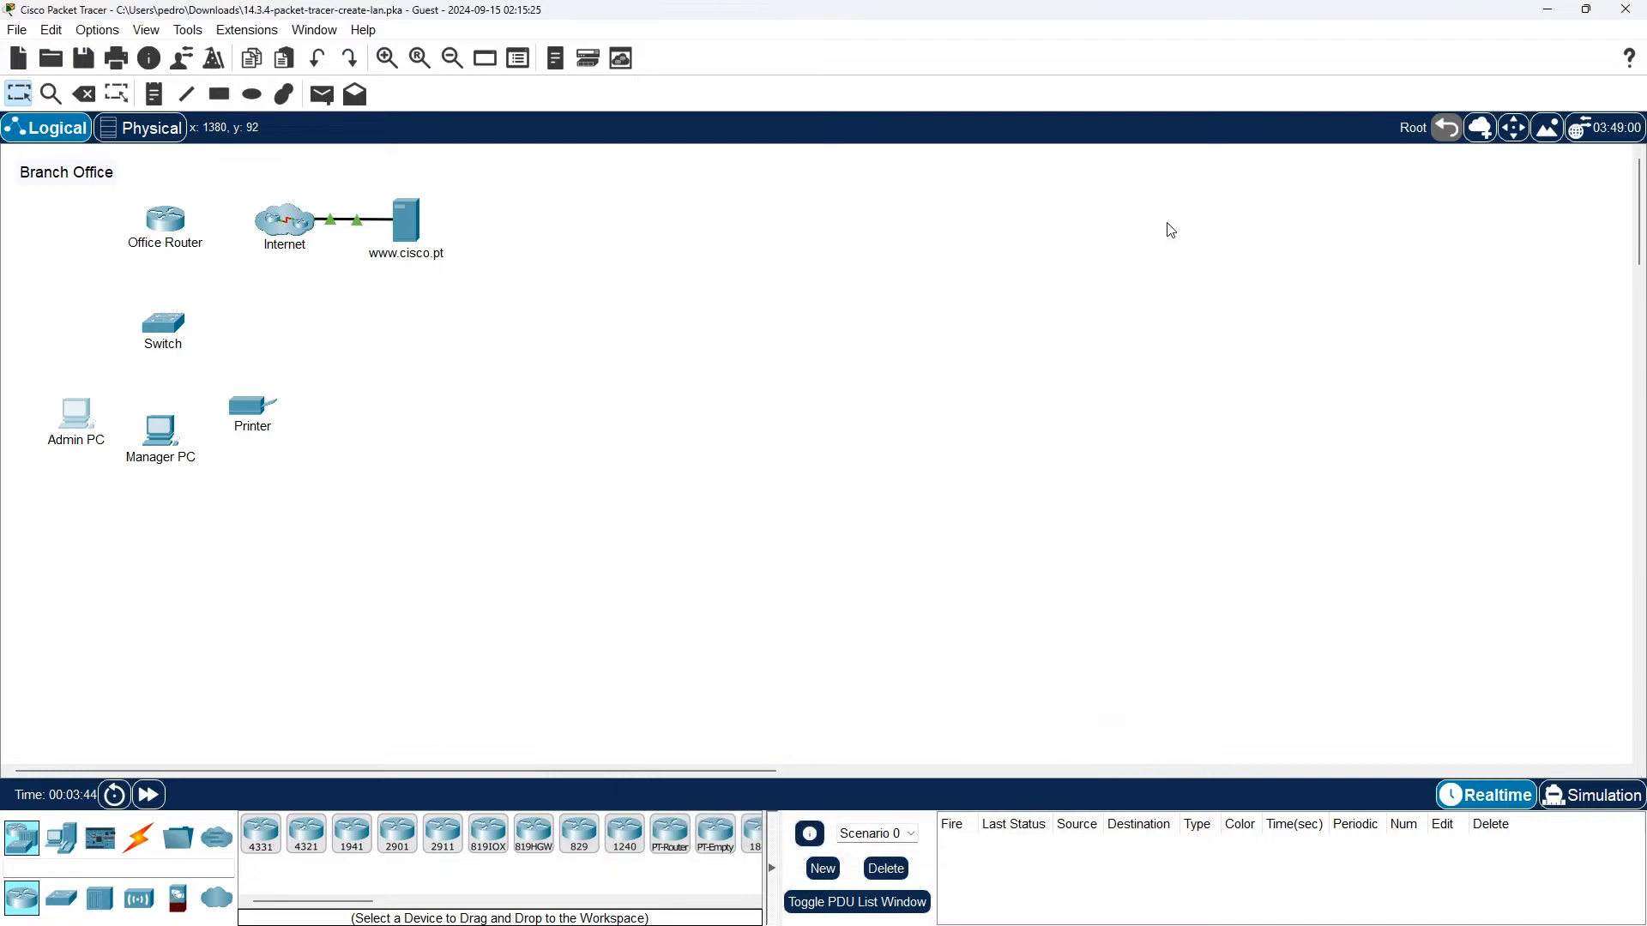
left_click(414, 228)
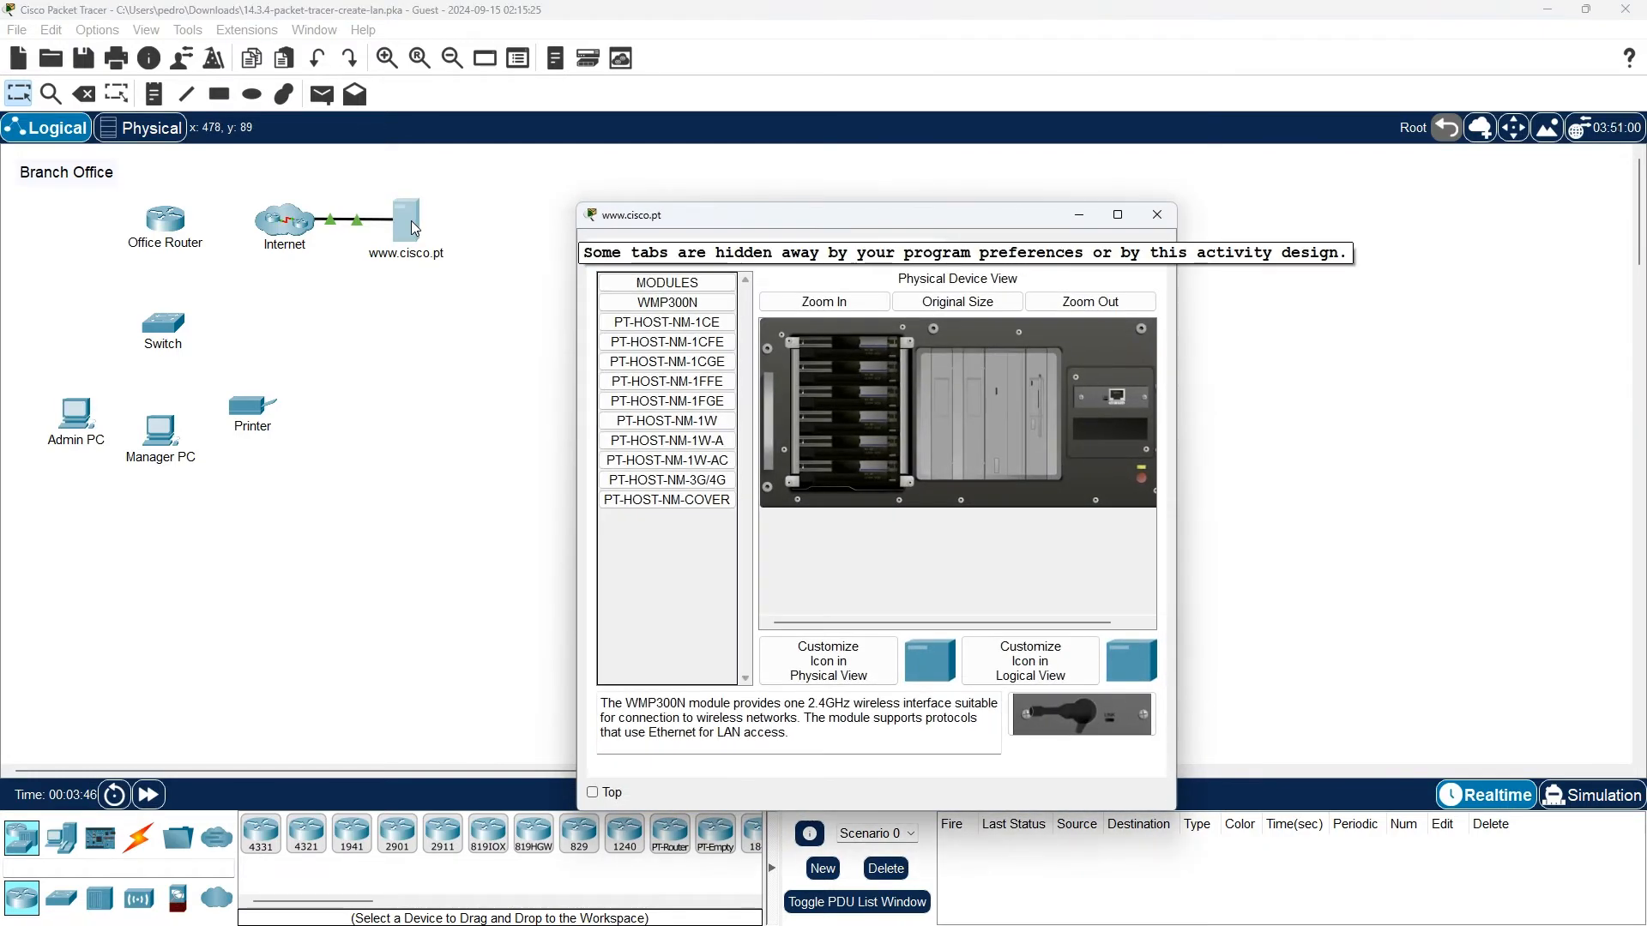
mouse_move(997, 621)
left_mouse_down()
mouse_move(1042, 630)
mouse_move(994, 632)
left_mouse_up()
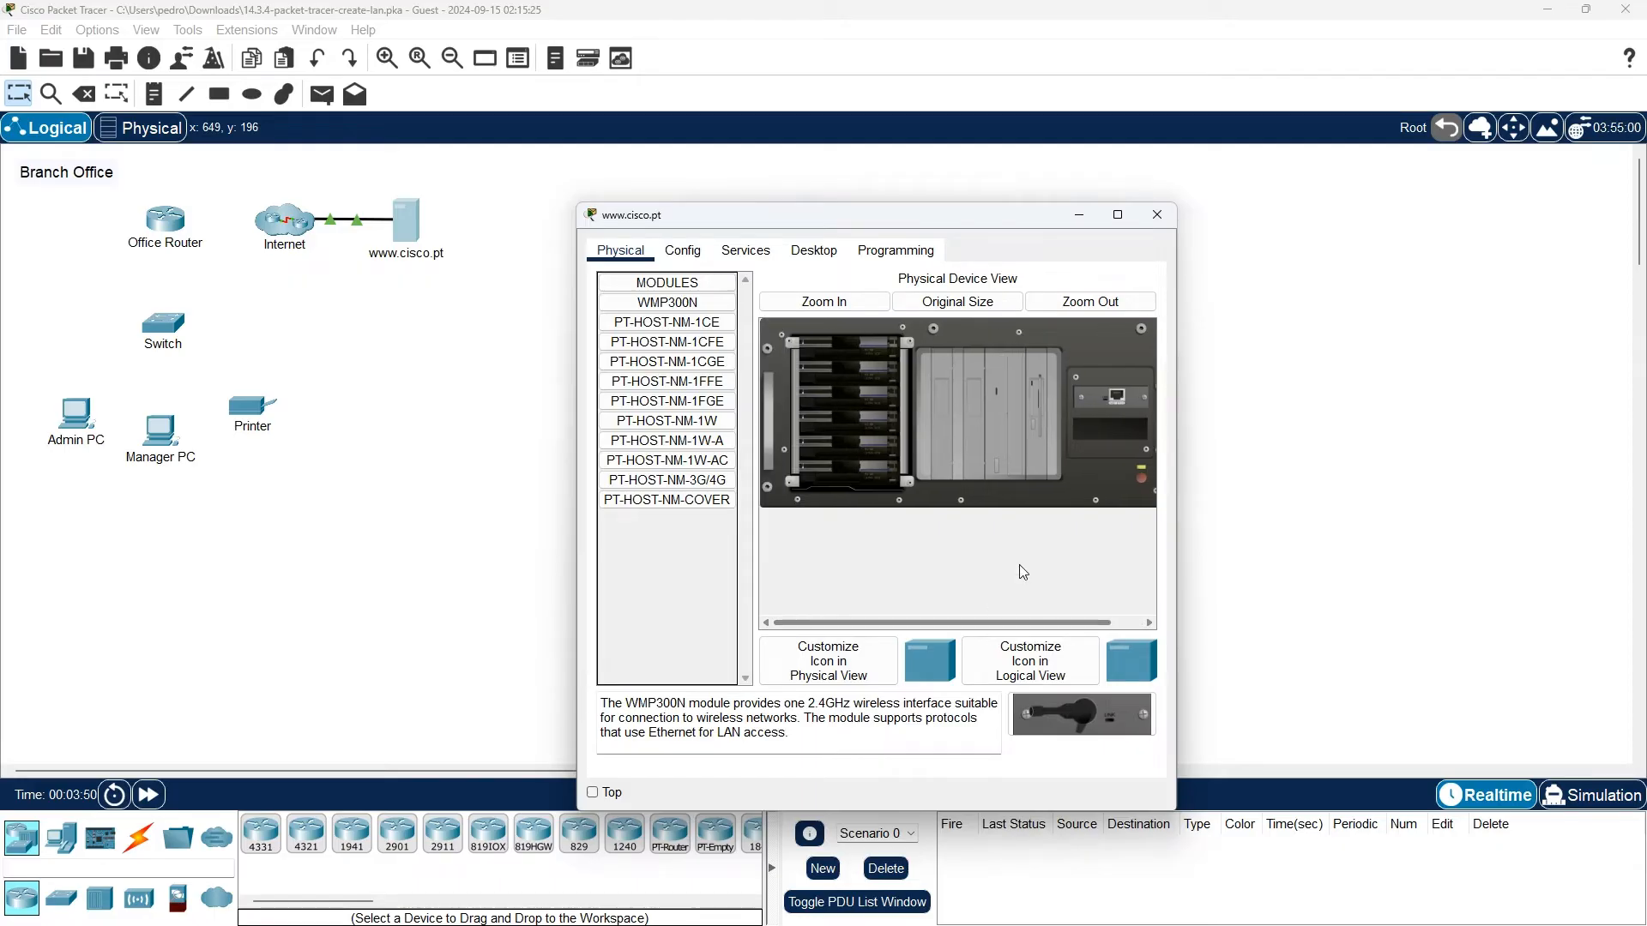
left_click(1158, 214)
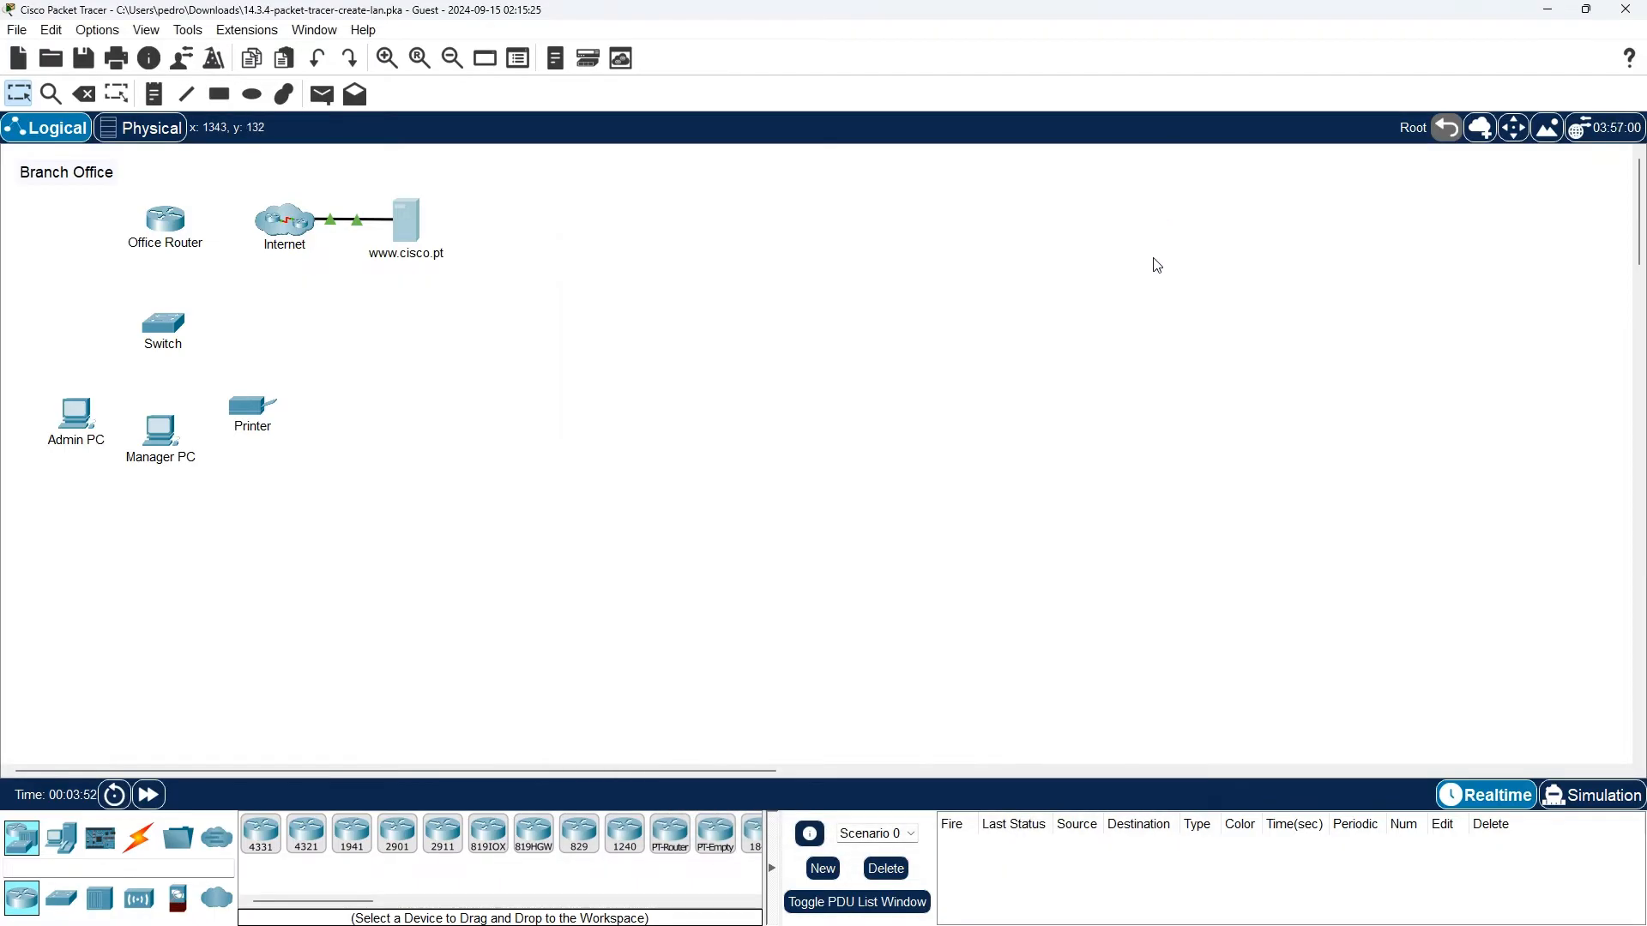
Step: Read the activity's Step 2 instructions and Connections Table for the ports and cable type that link the devices
key("alt+Tab")
key("alt+Tab")
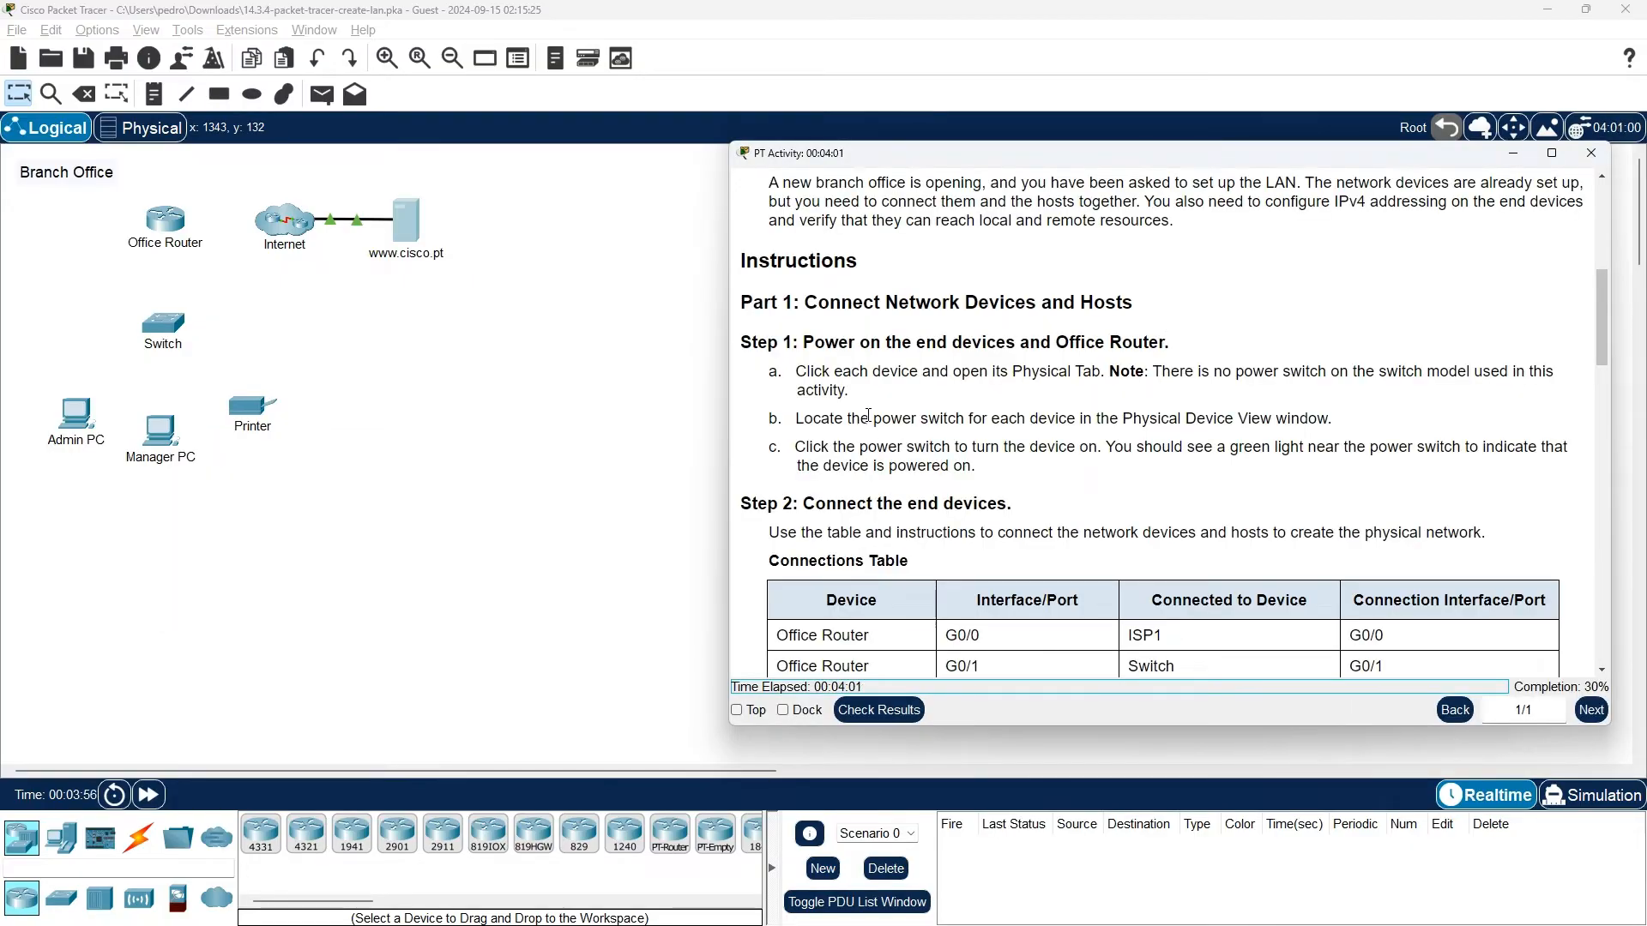
scroll(868, 415, "down", 4)
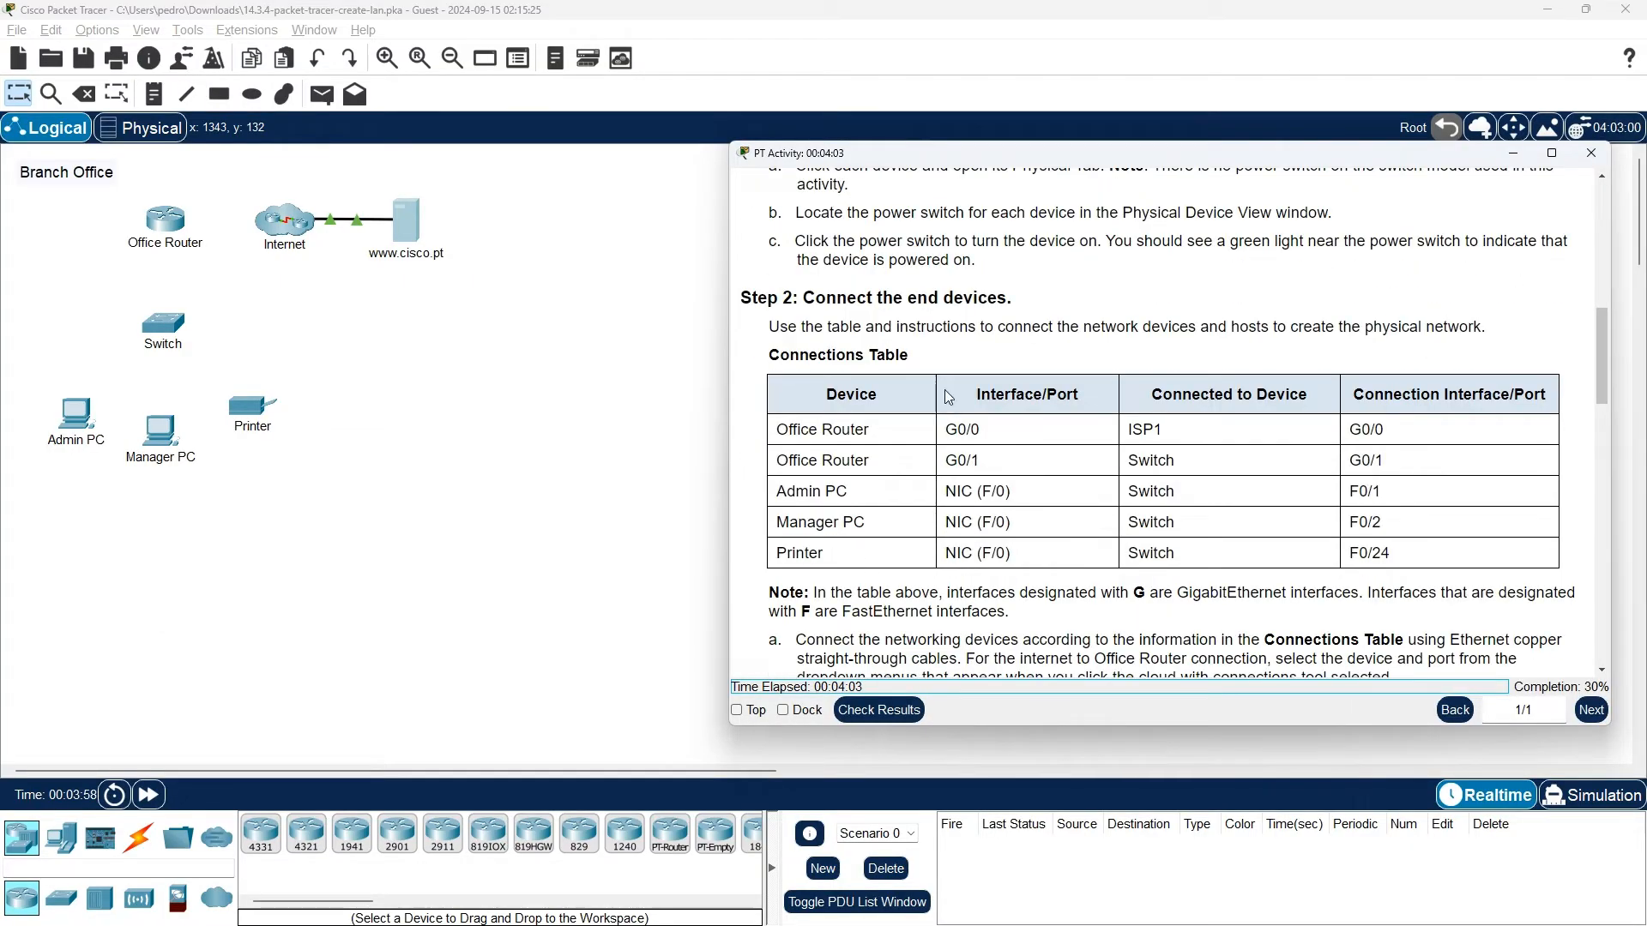
left_click_drag(804, 302, 1030, 308)
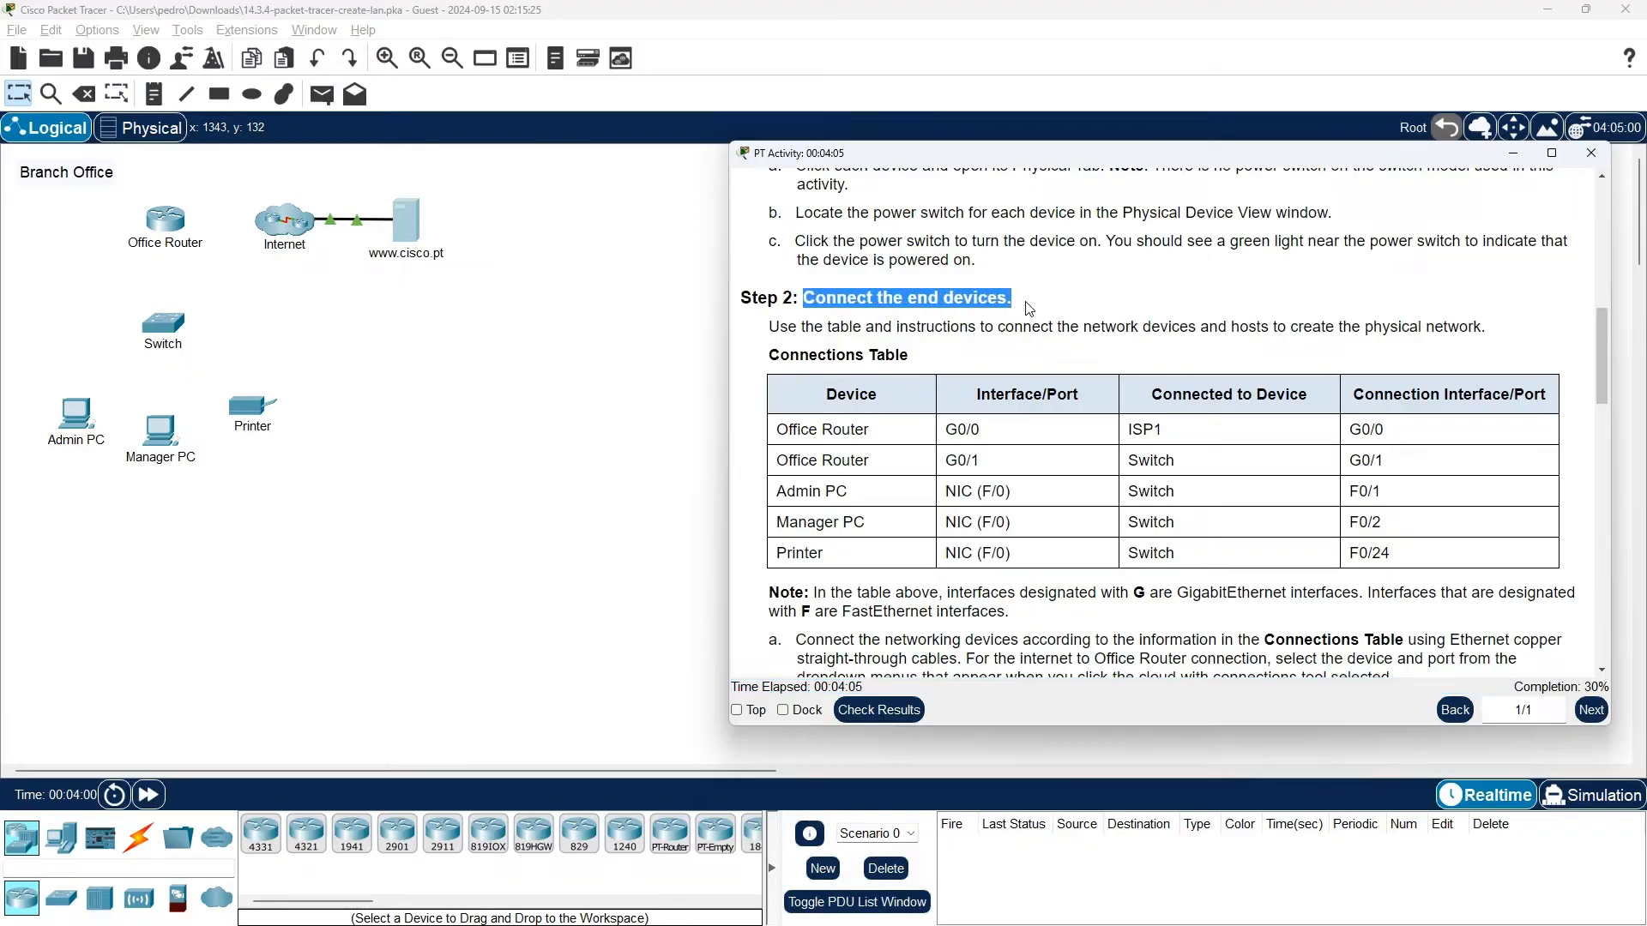
scroll(903, 303, "down", 1)
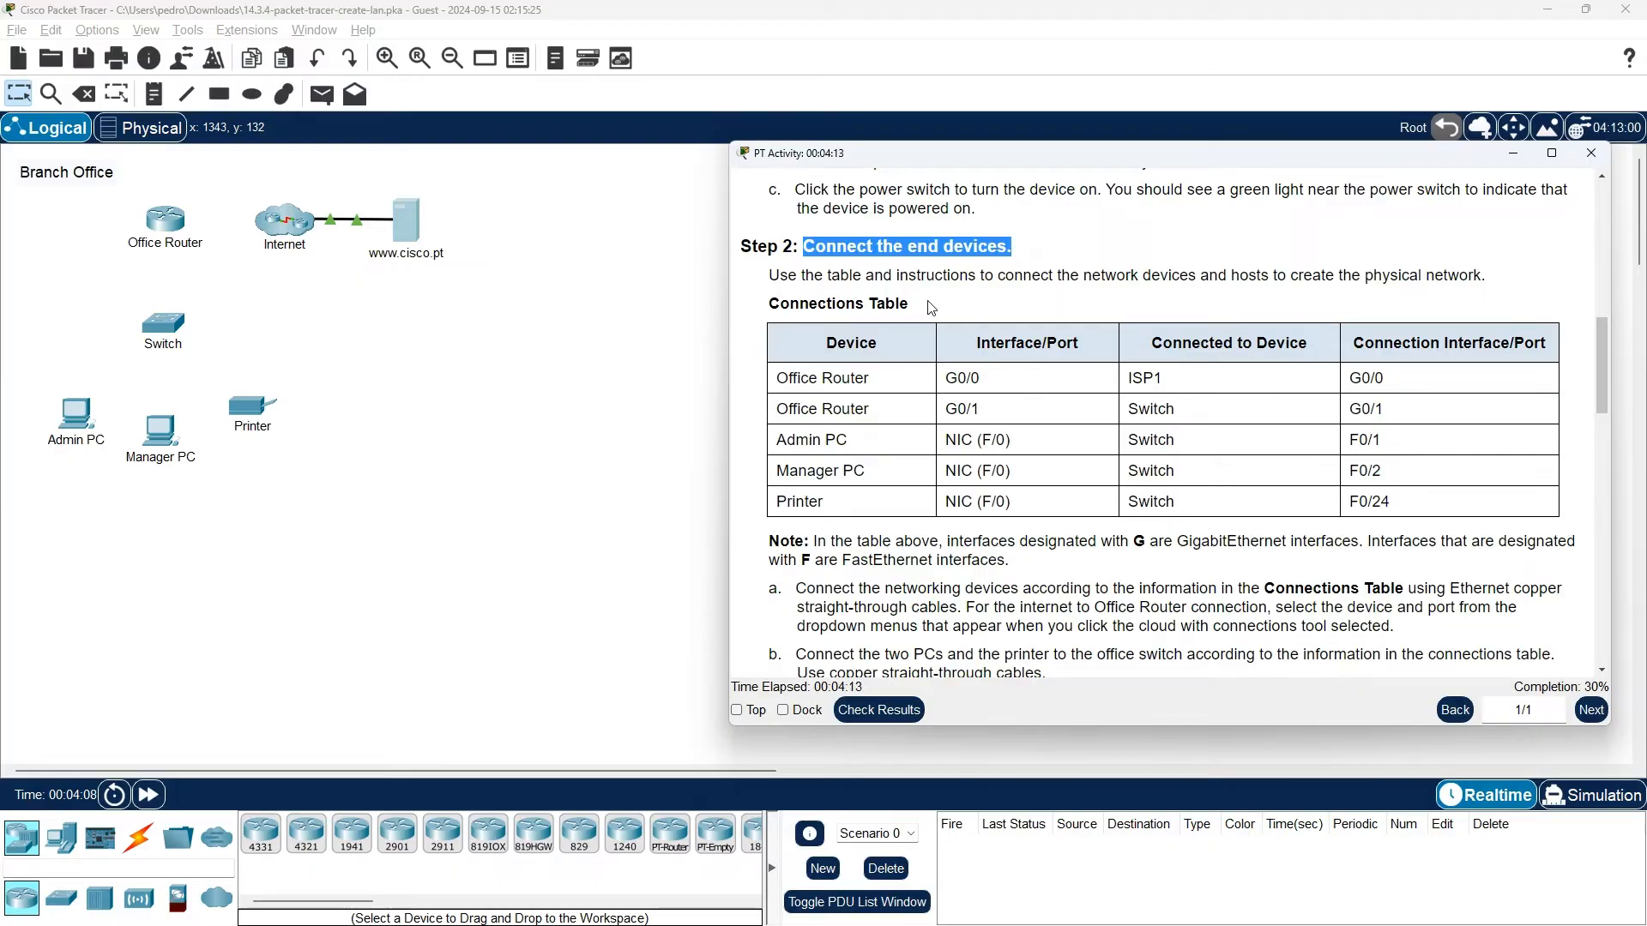
scroll(930, 307, "down", 1)
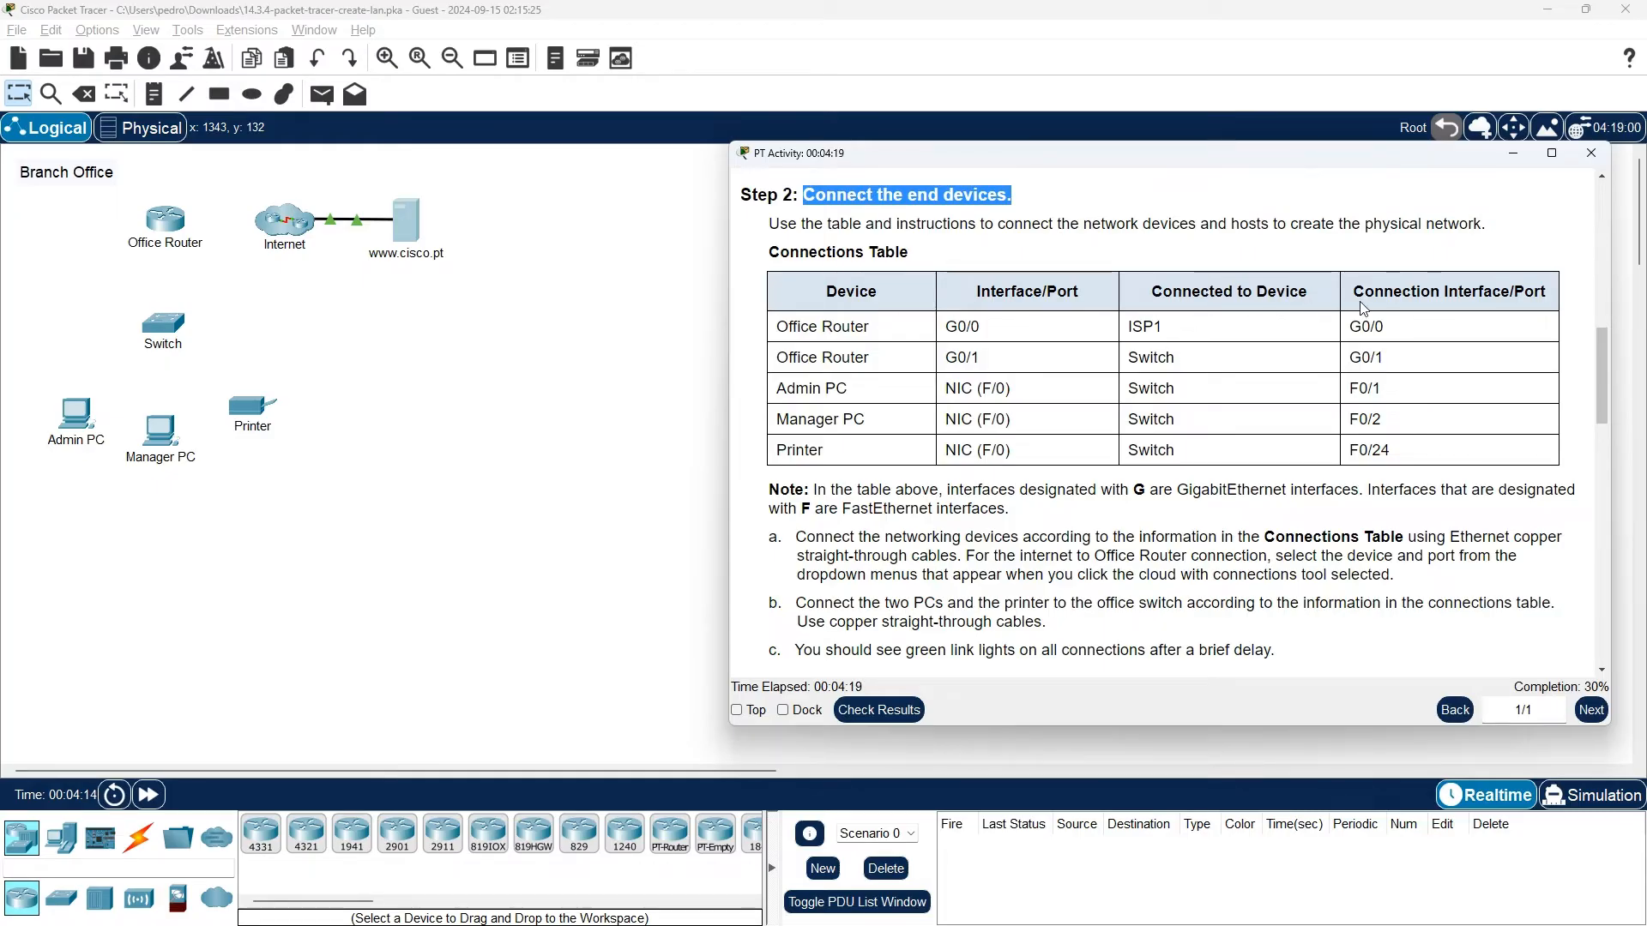
scroll(1569, 300, "up", 15)
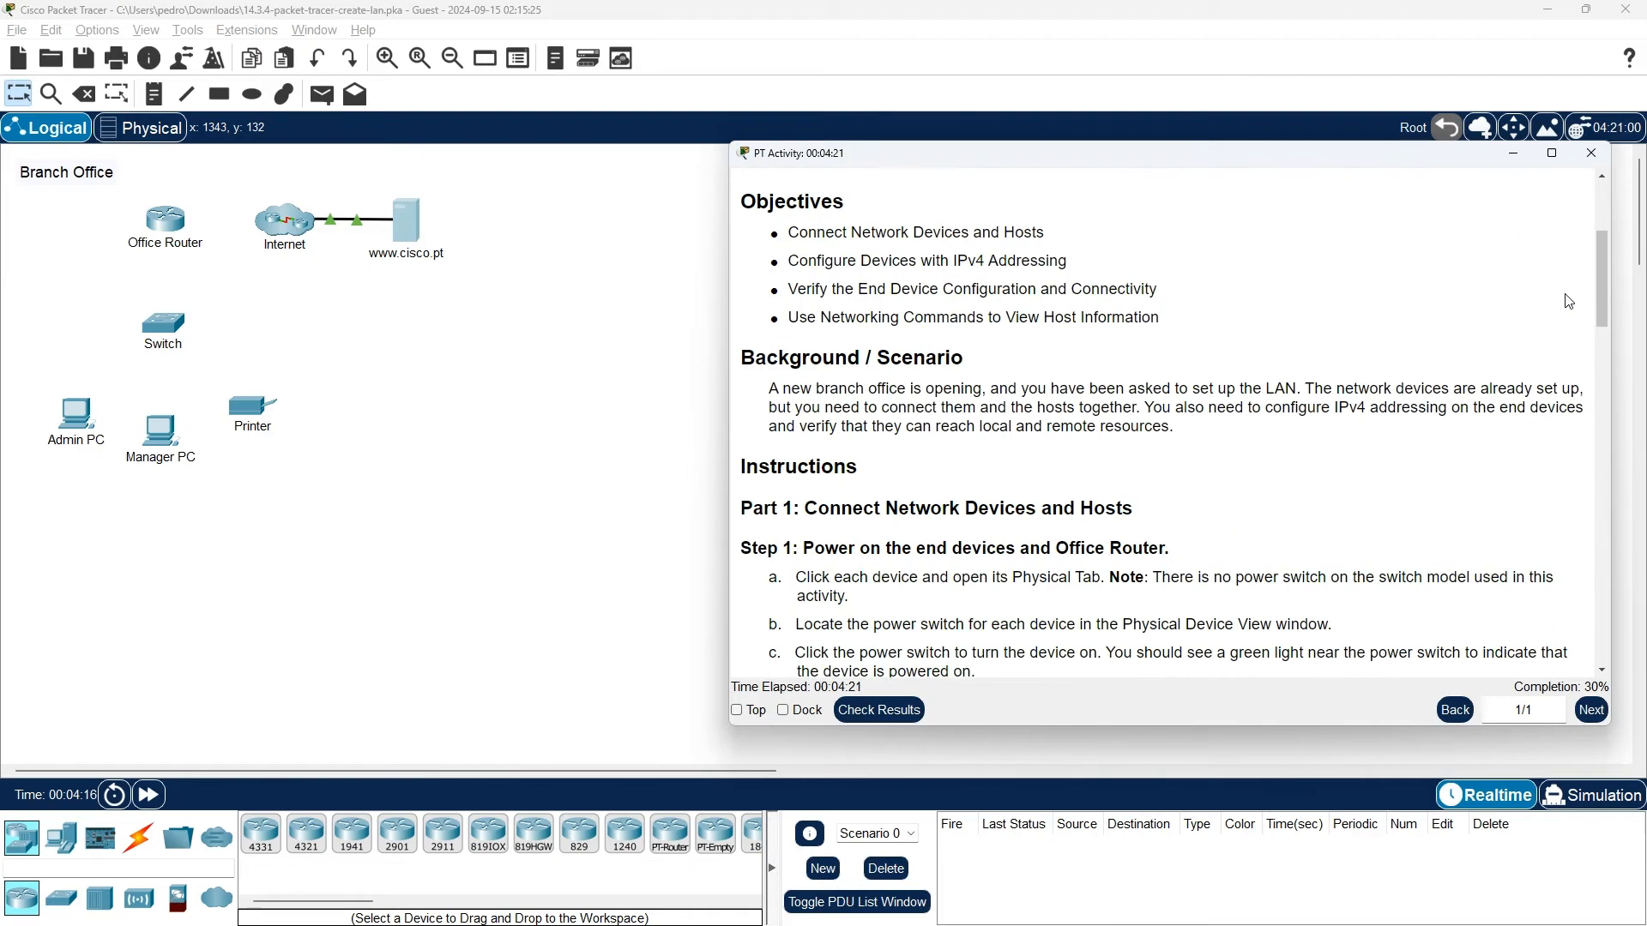
scroll(1569, 297, "down", 7)
scroll(1569, 297, "down", 9)
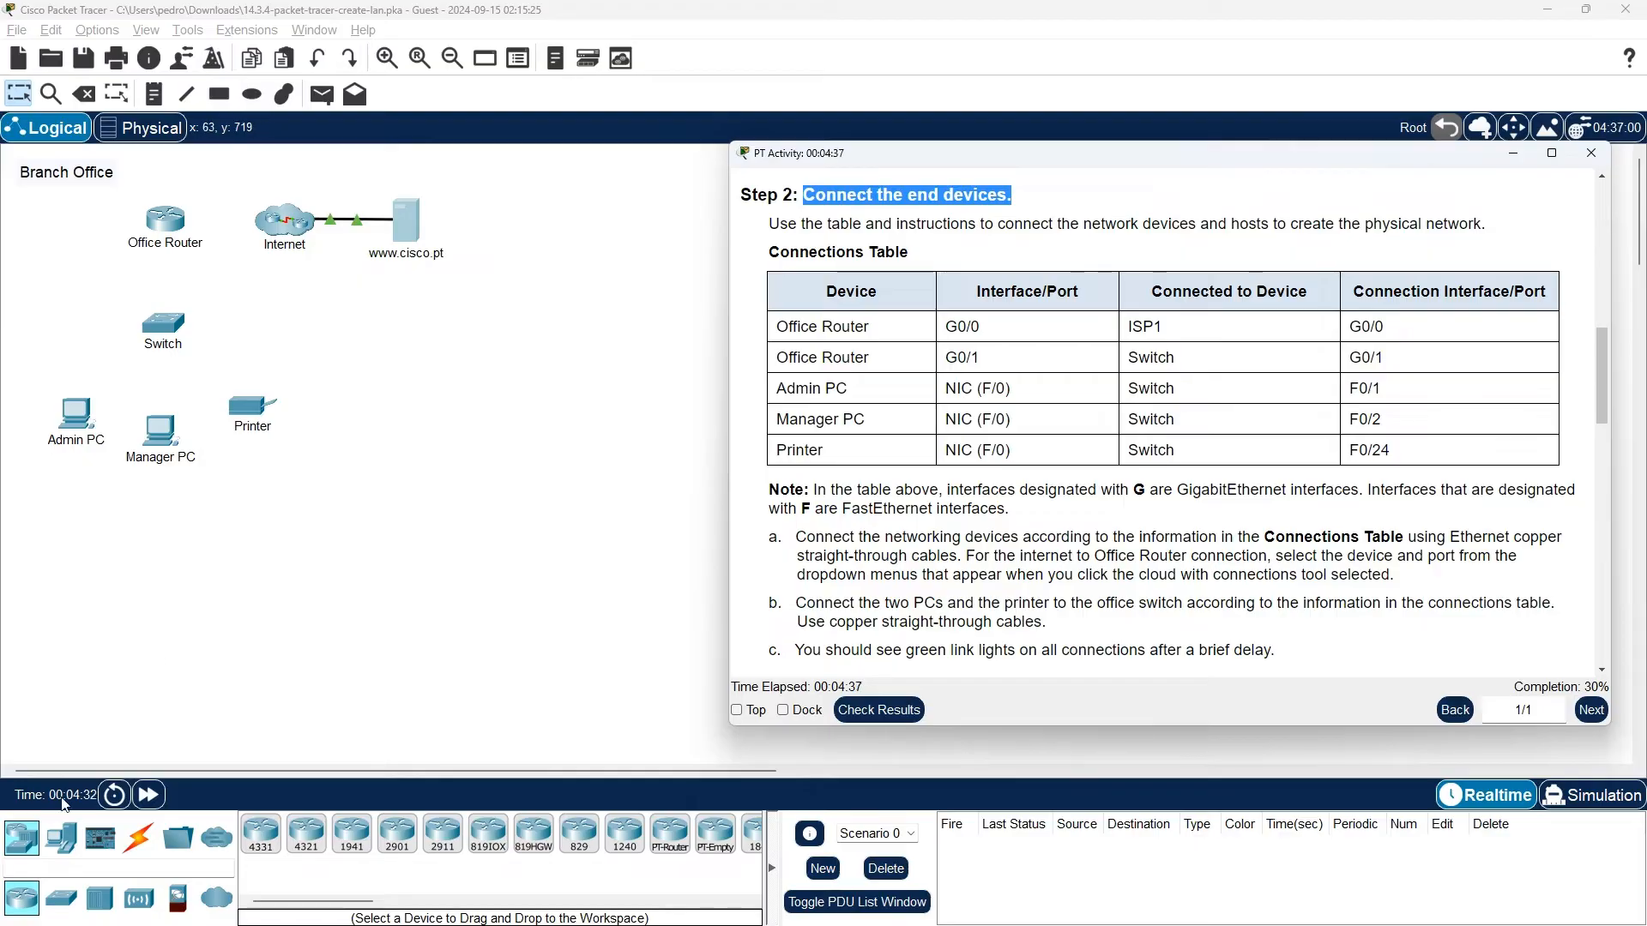
Step: Connect the Office Router's GigabitEthernet0/0 to GigabitEthernet0/0 of ISP1 in the Internet cloud with a copper straight-through cable
left_click(138, 838)
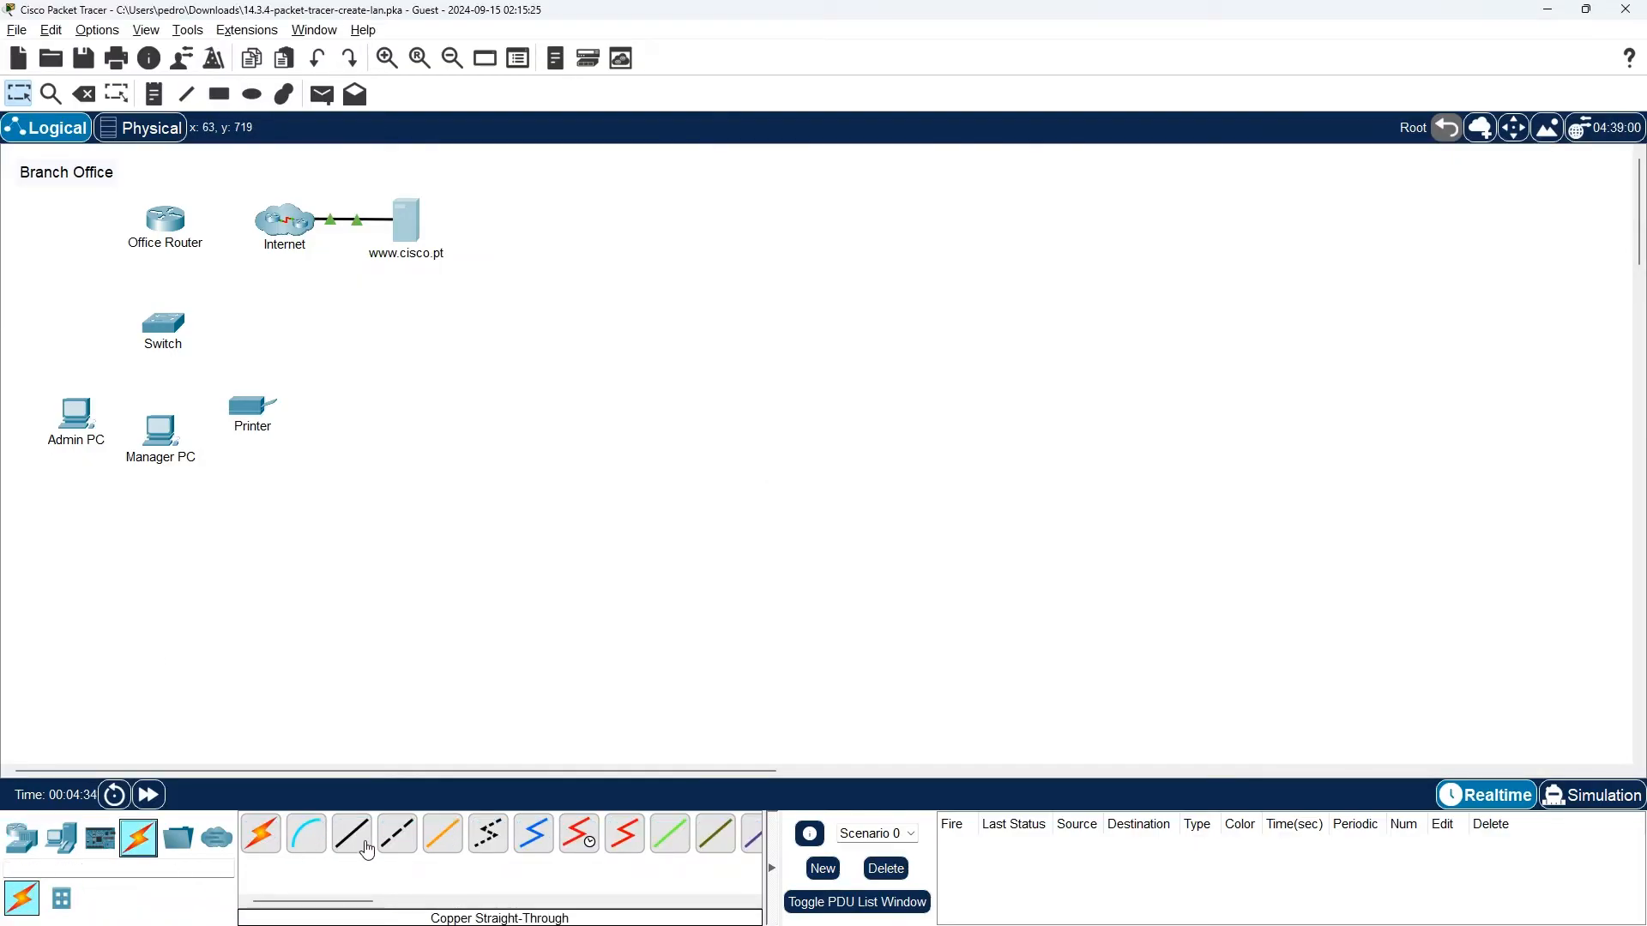
left_click(261, 834)
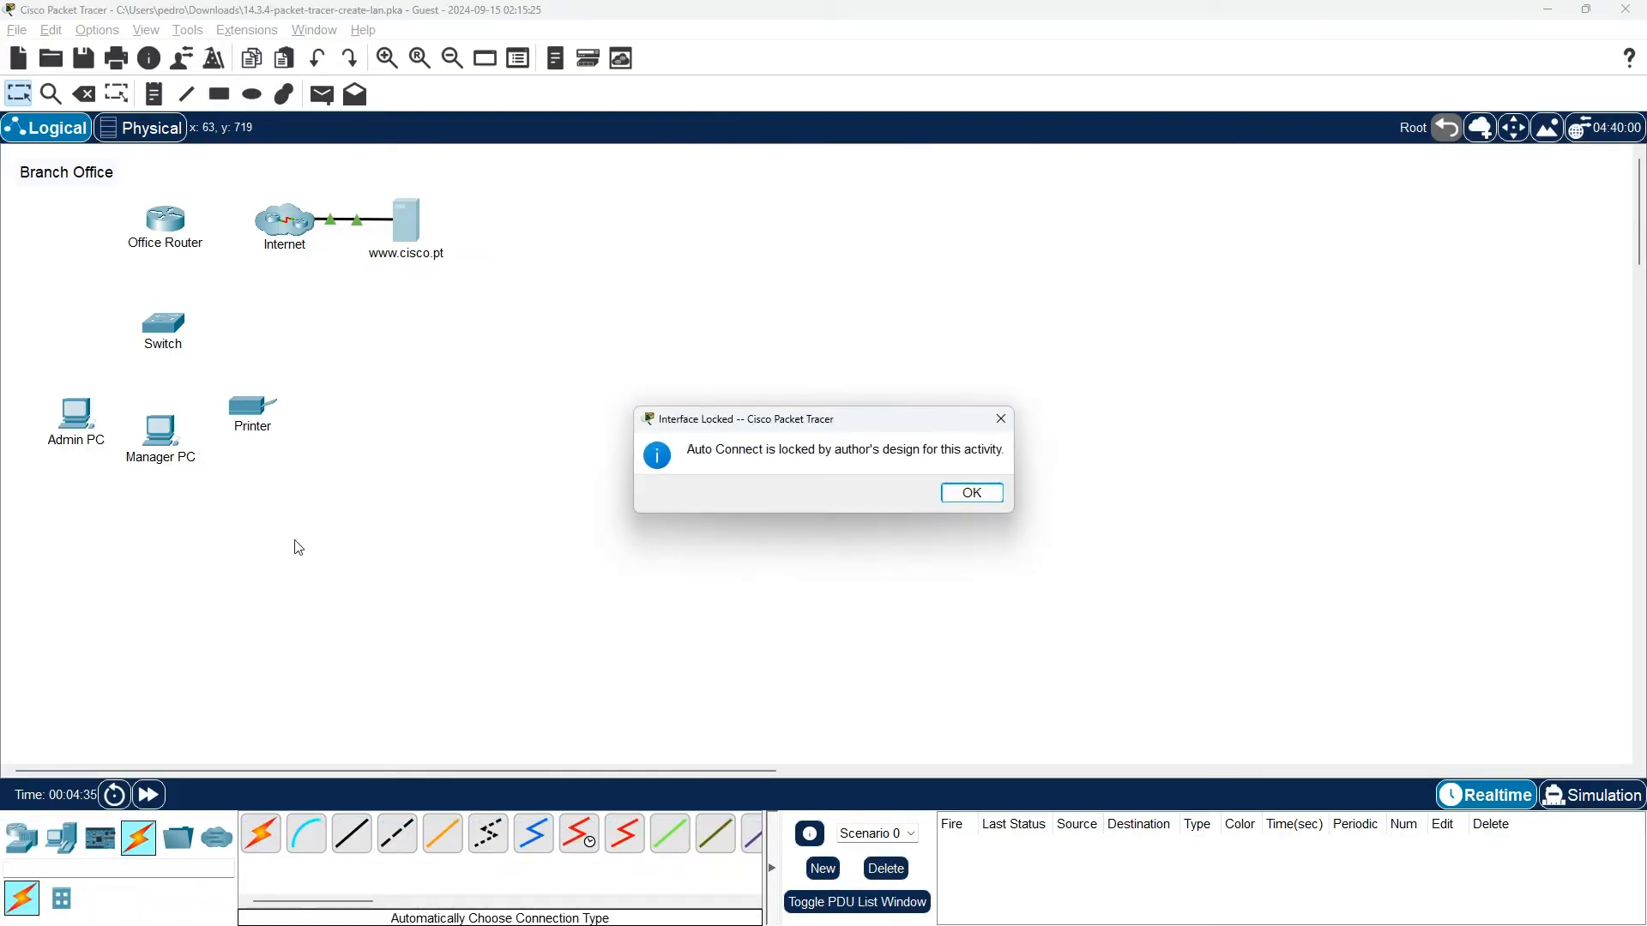
left_click(971, 493)
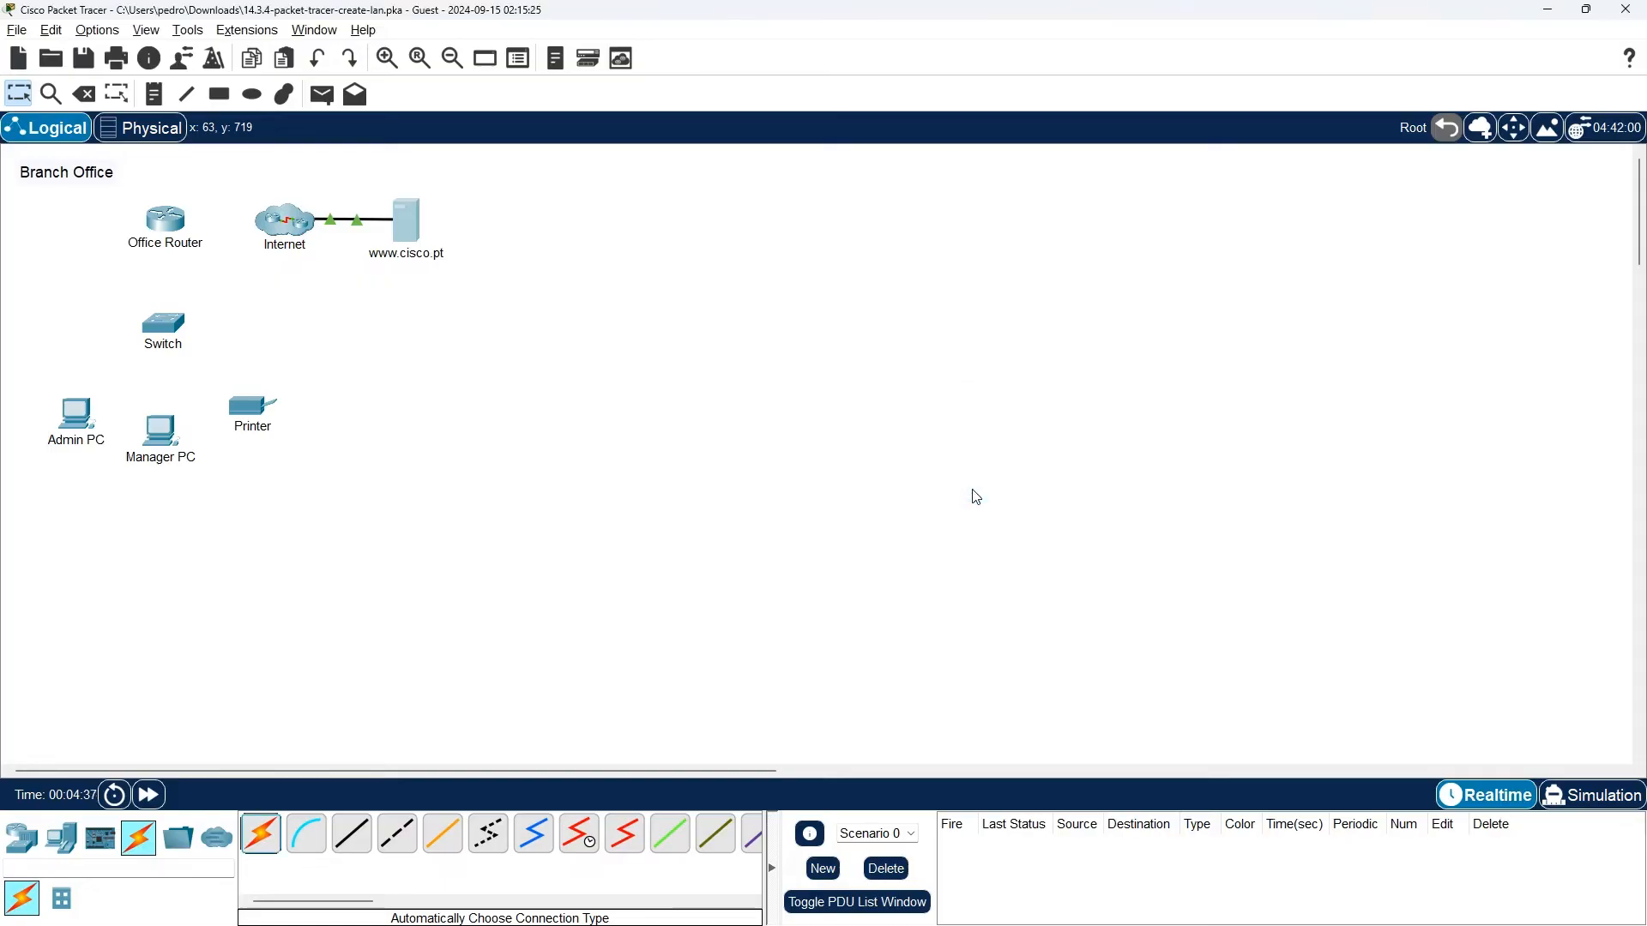
left_click(364, 850)
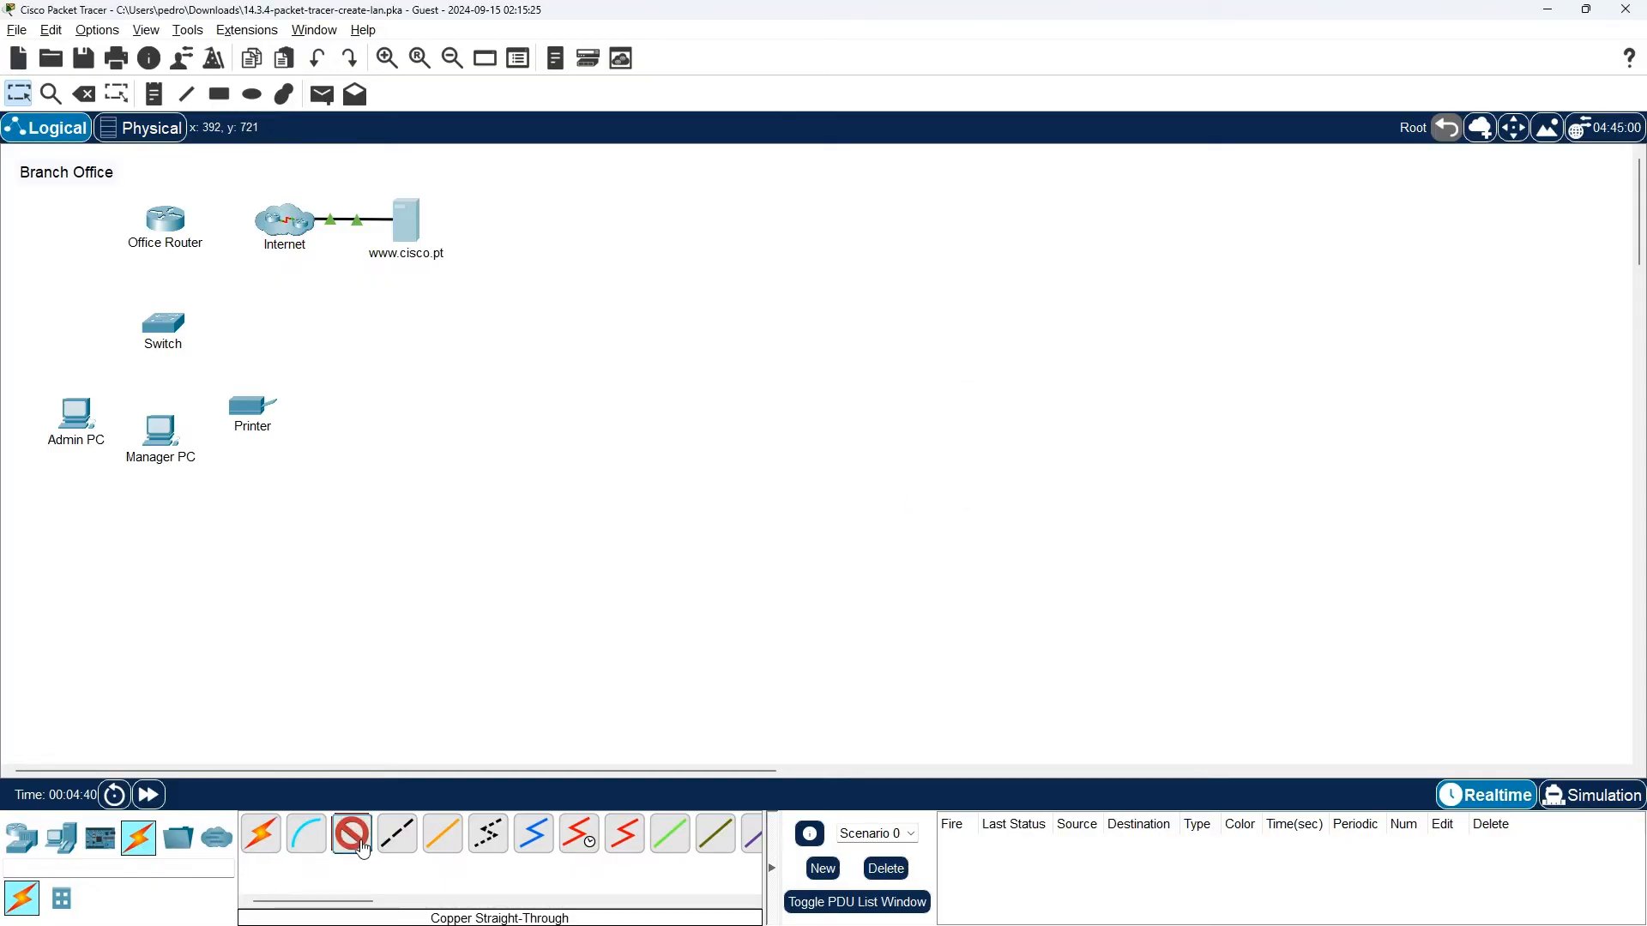
left_click(166, 225)
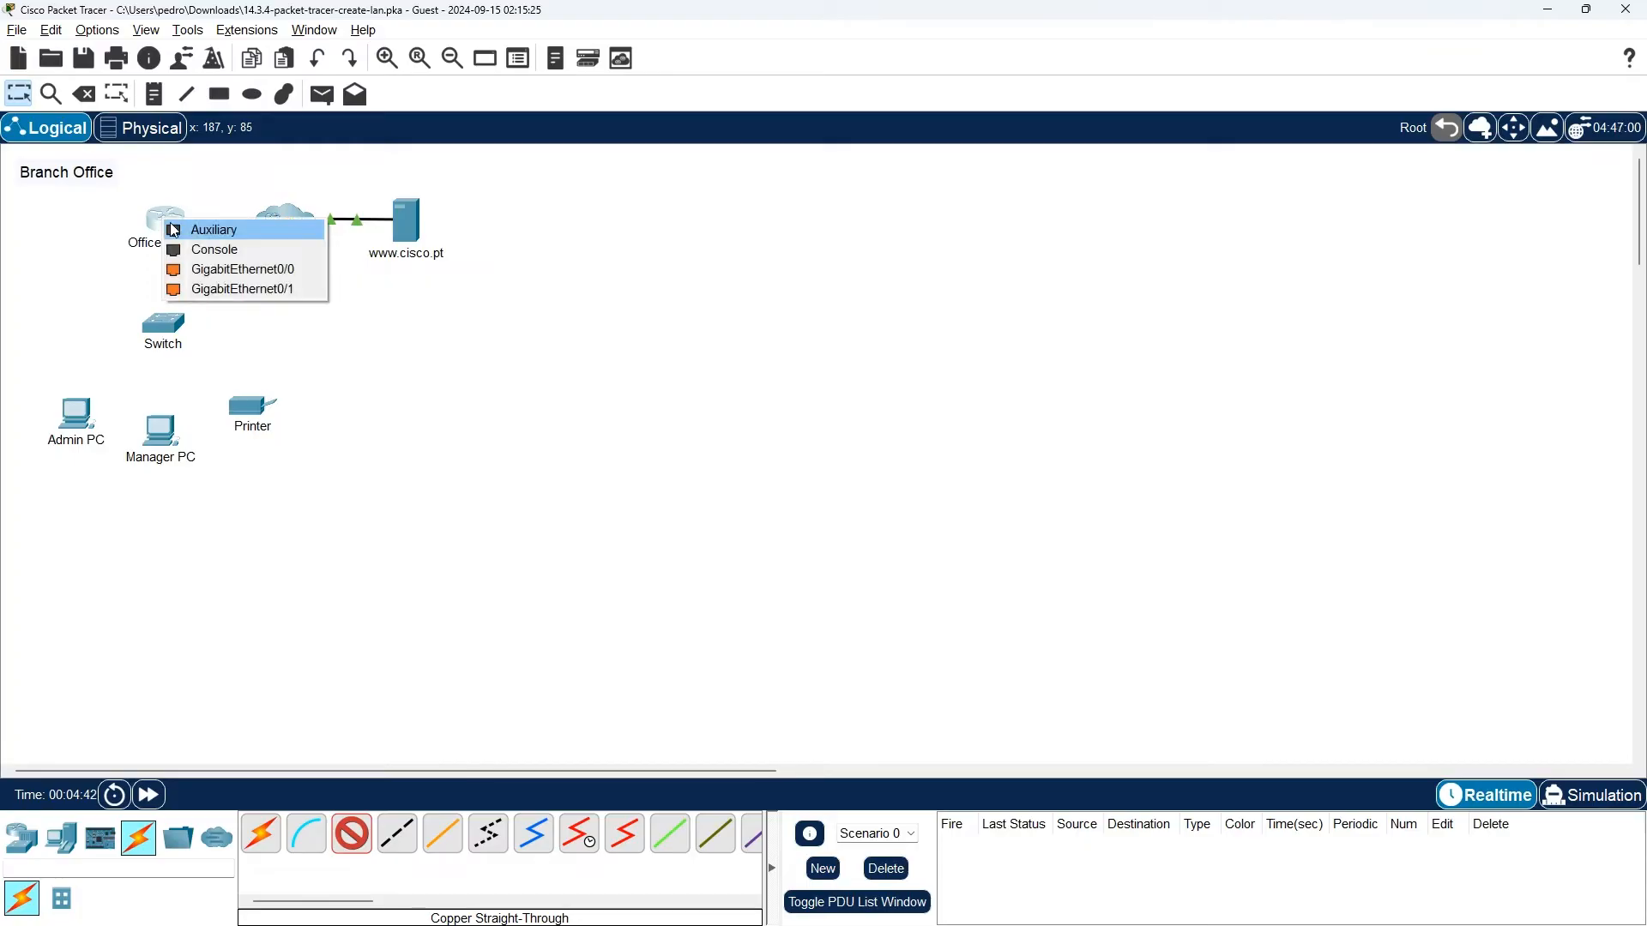
left_click(239, 270)
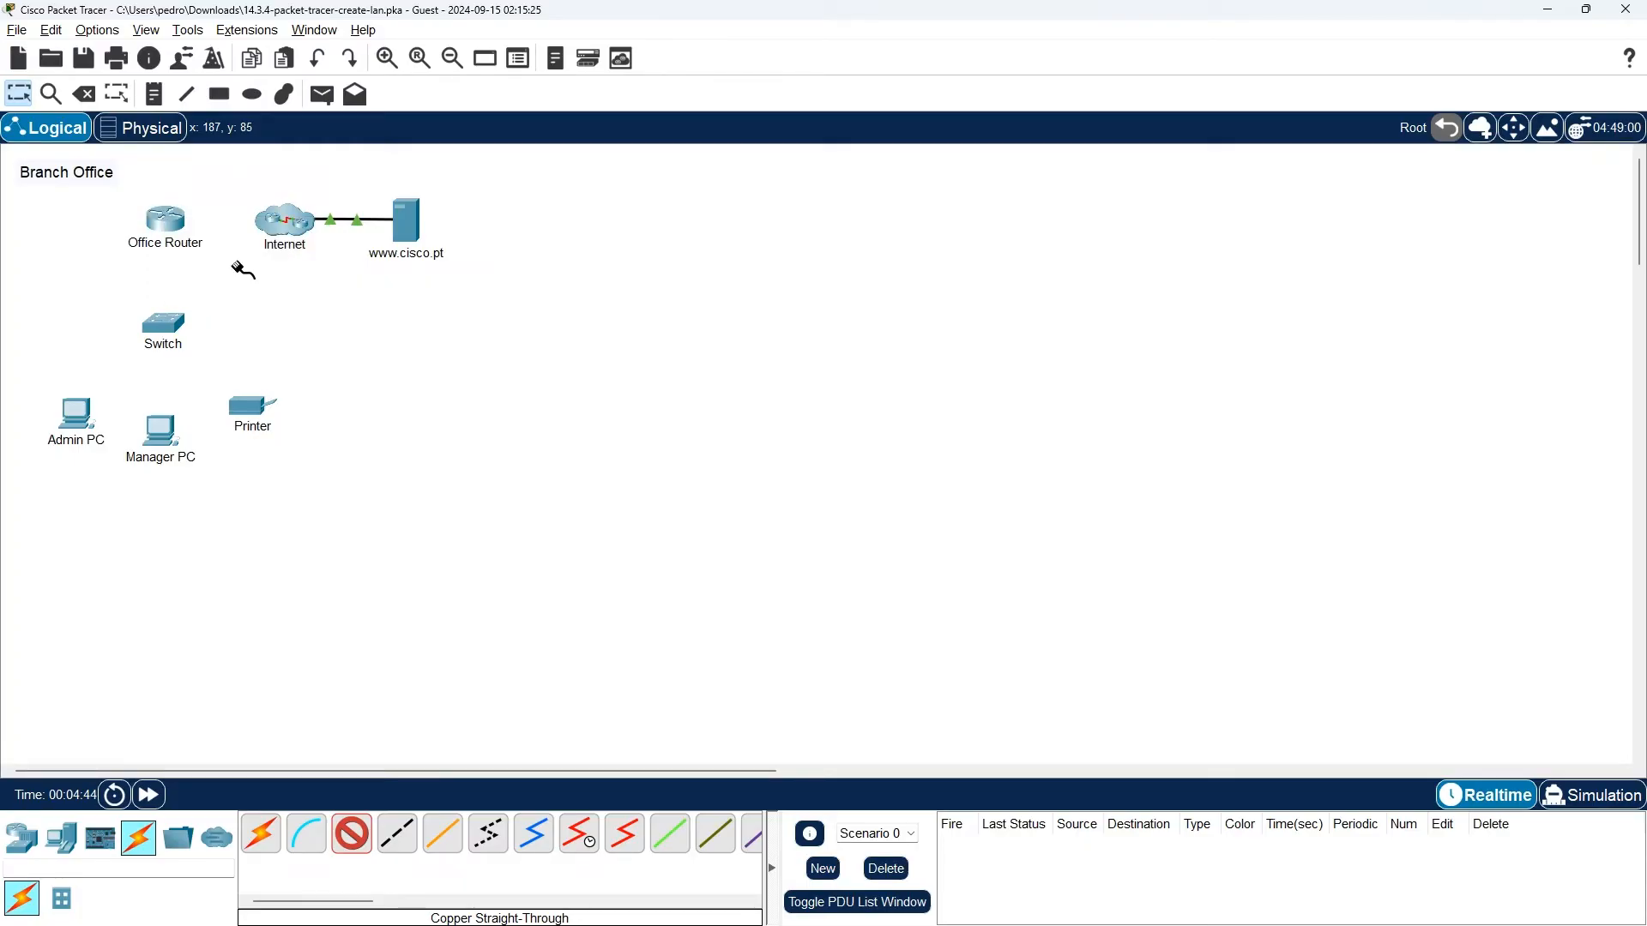
left_click(298, 225)
mouse_move(369, 255)
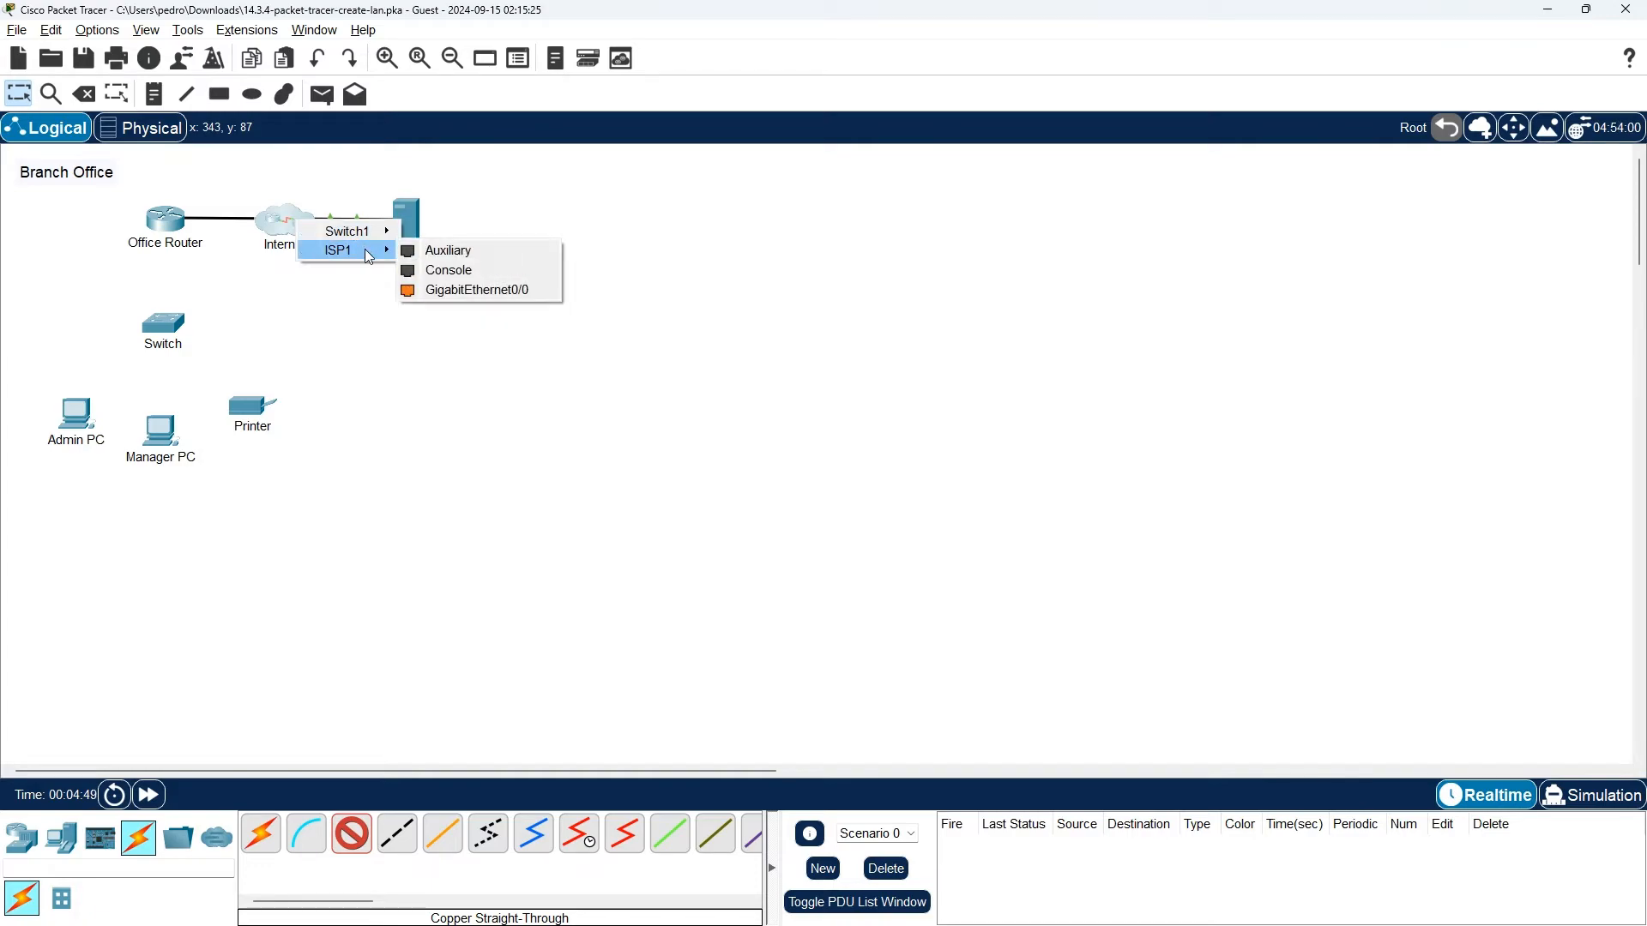
left_click(494, 289)
Step: Connect the Office Router's GigabitEthernet0/1 to the Switch's GigabitEthernet0/1 with a copper straight-through cable
key("alt+Tab")
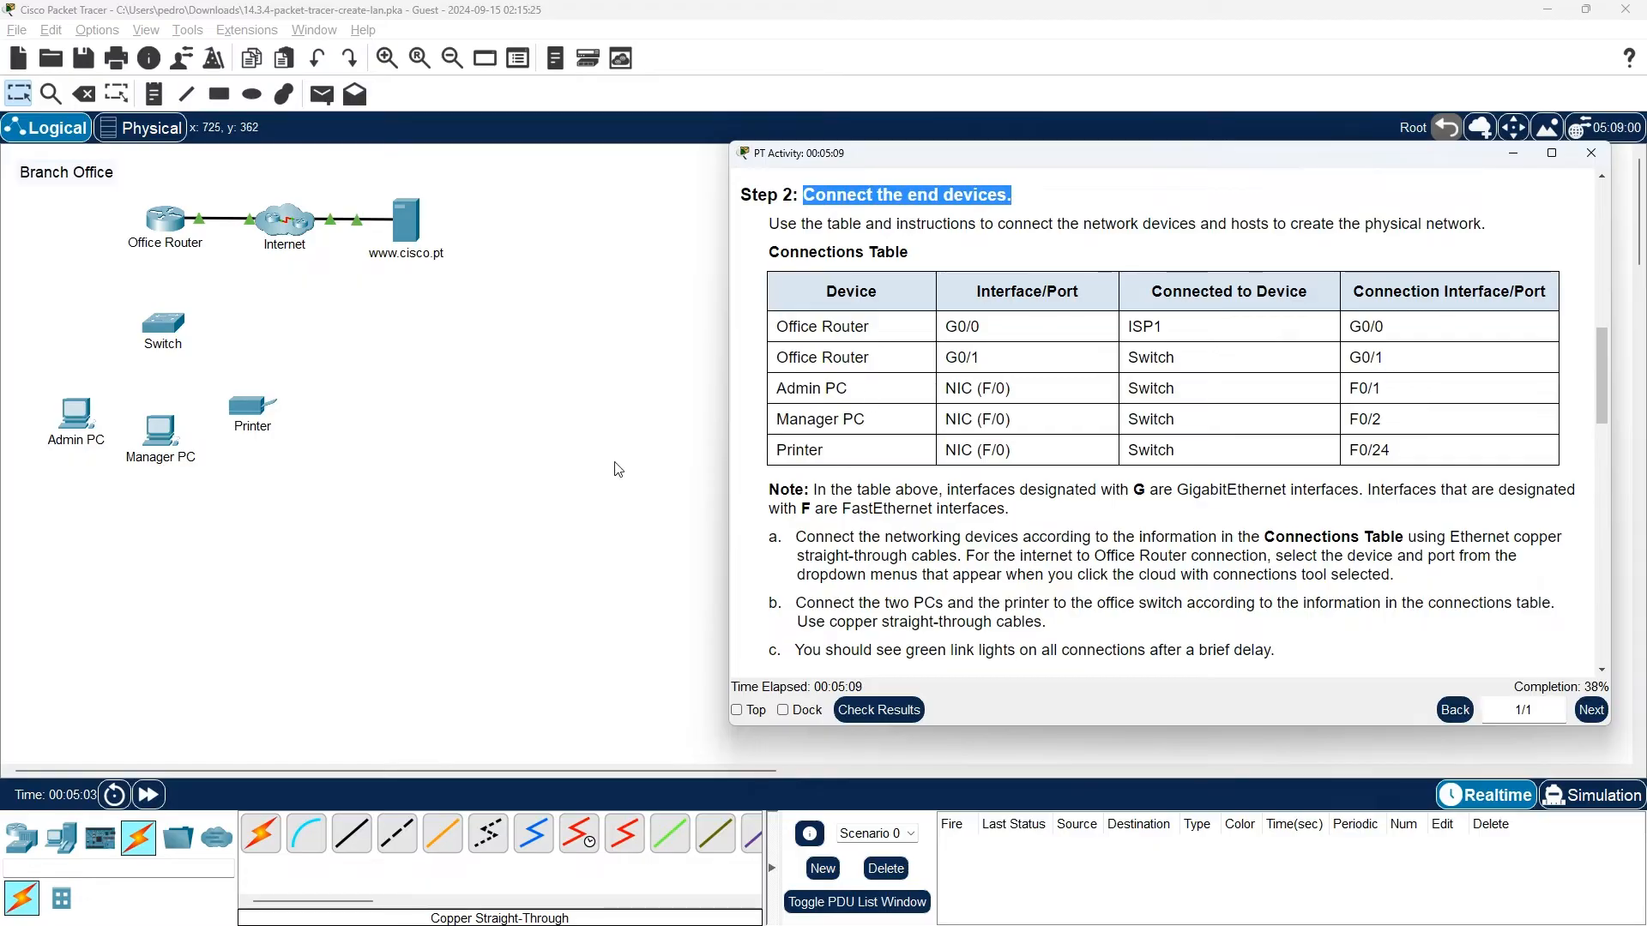
left_click(351, 837)
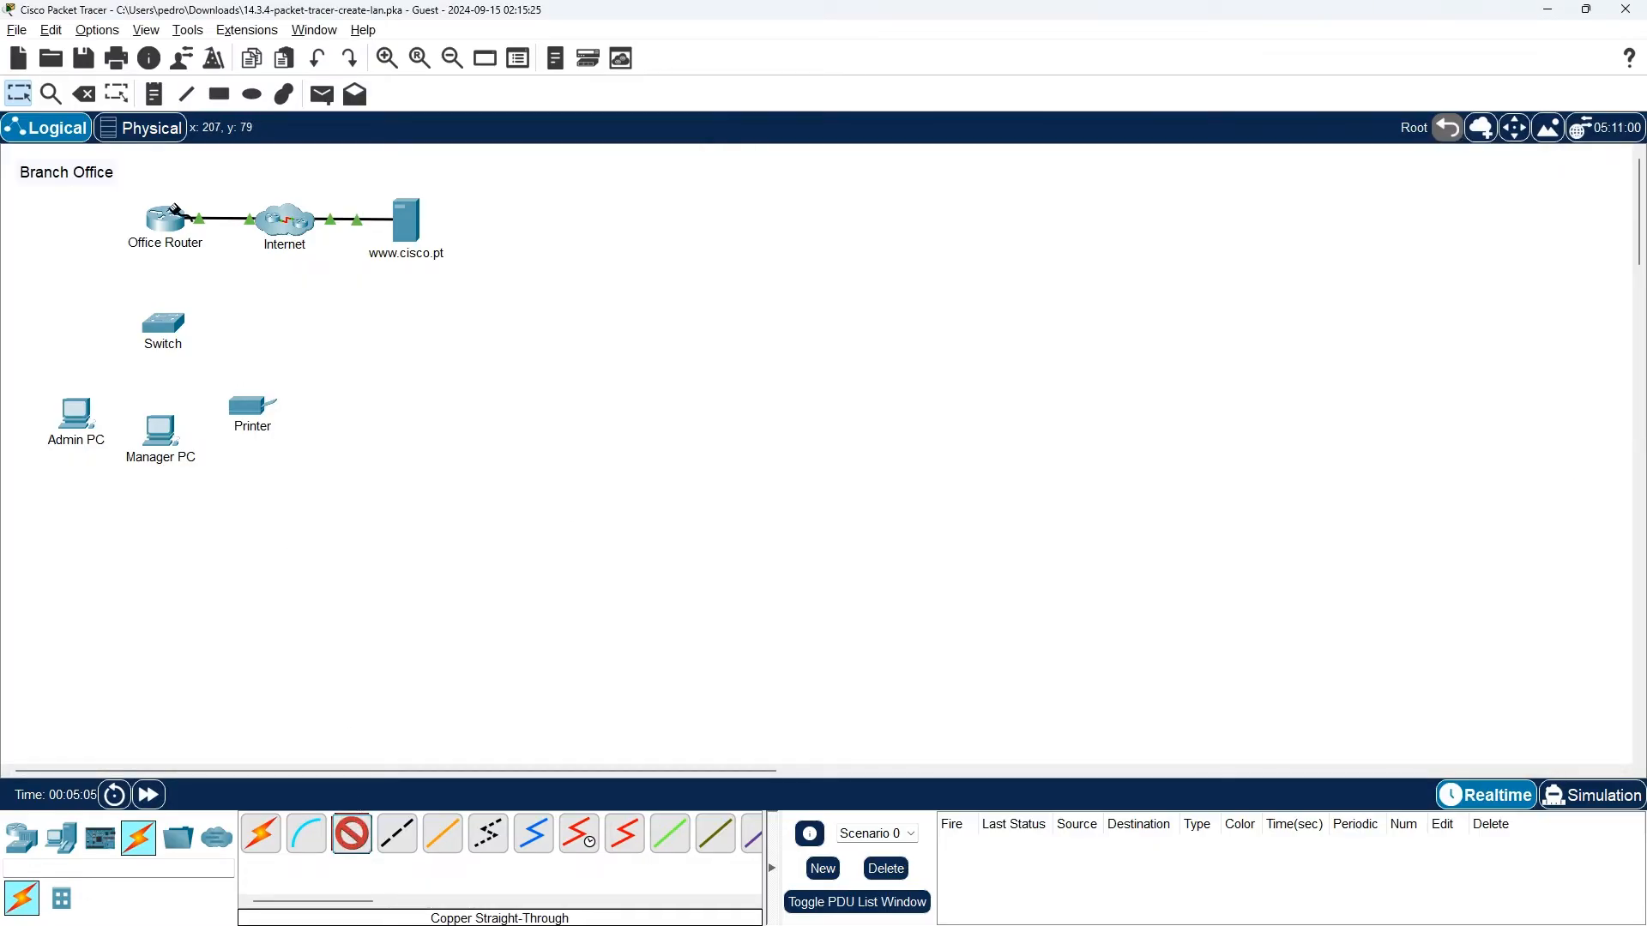
left_click(169, 224)
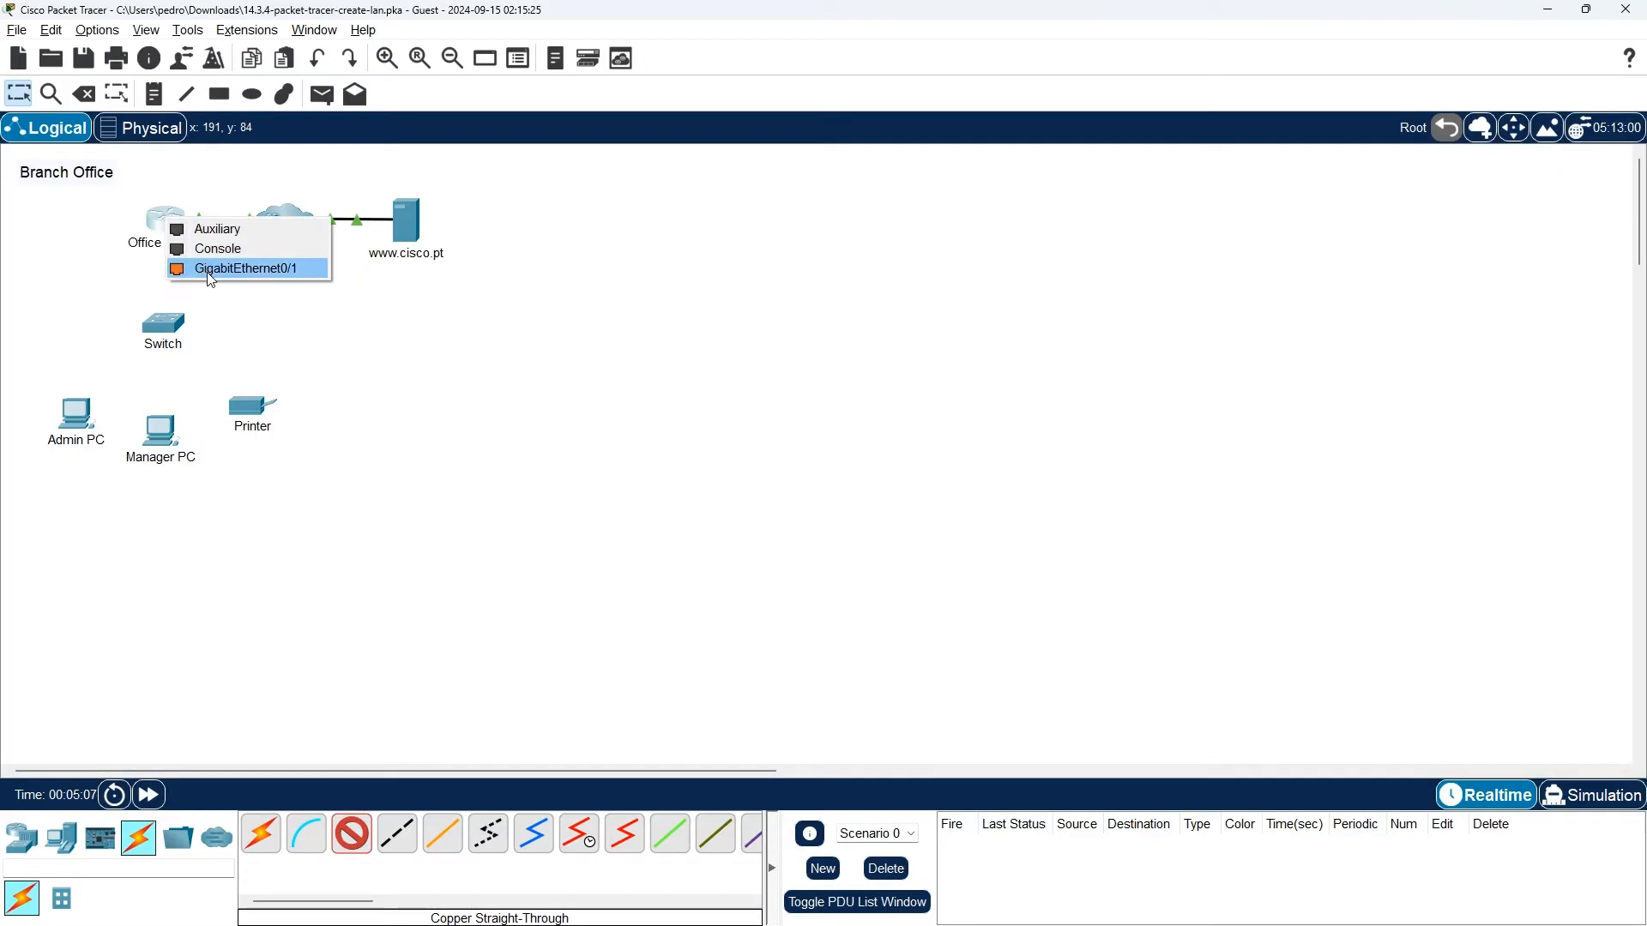
left_click(247, 268)
left_click(163, 323)
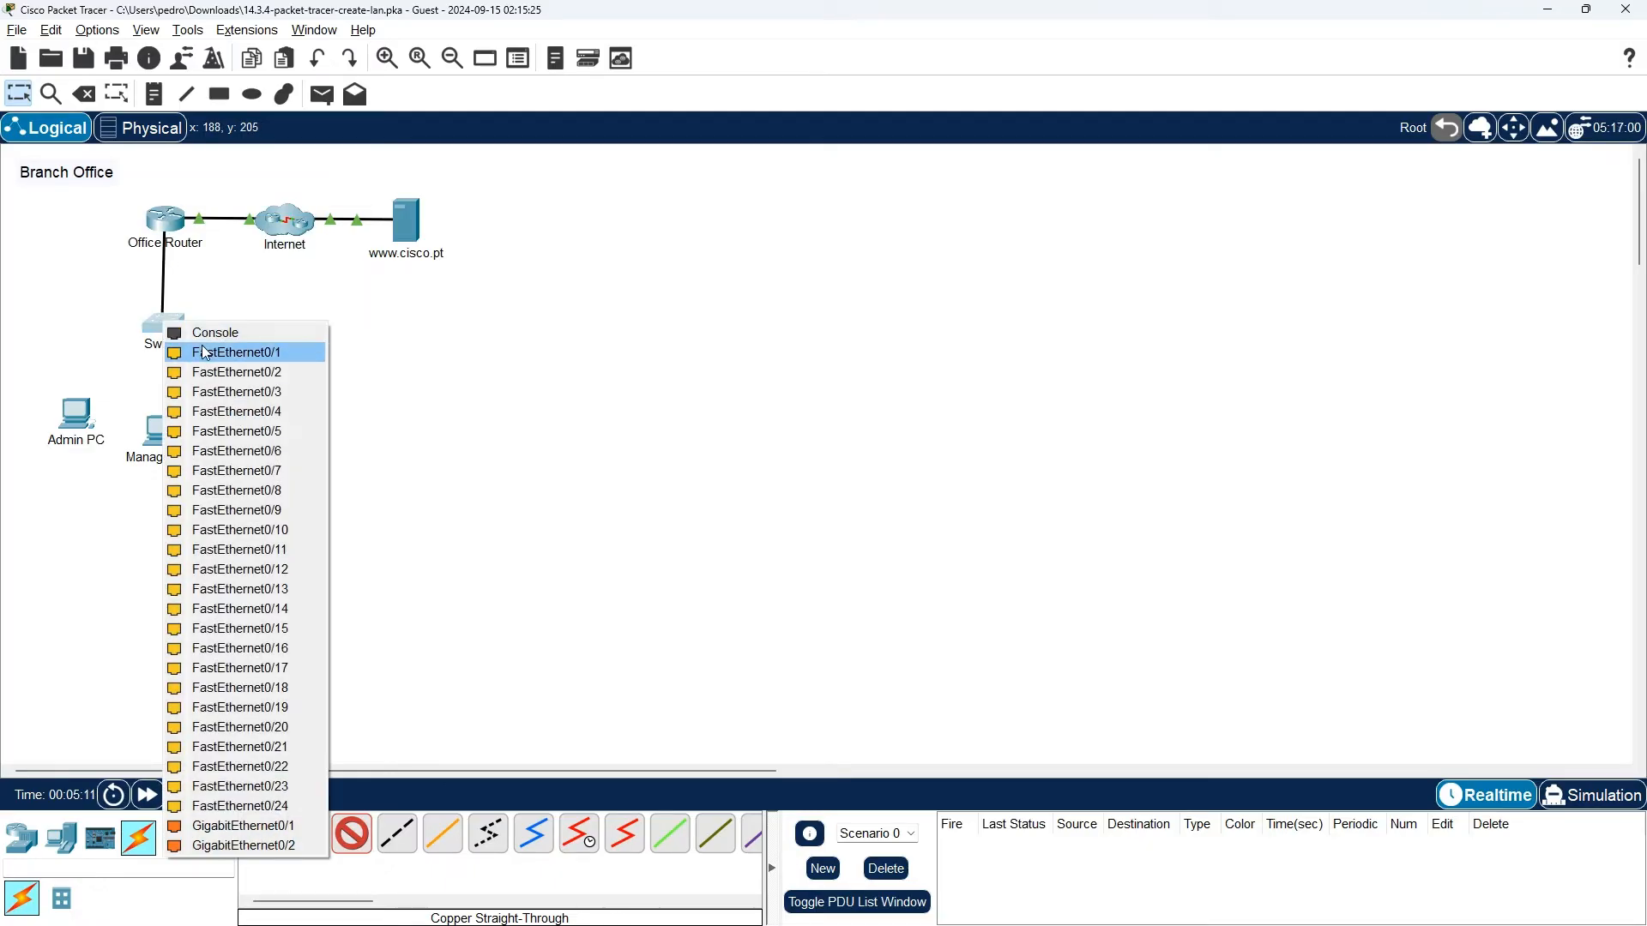
left_click(305, 834)
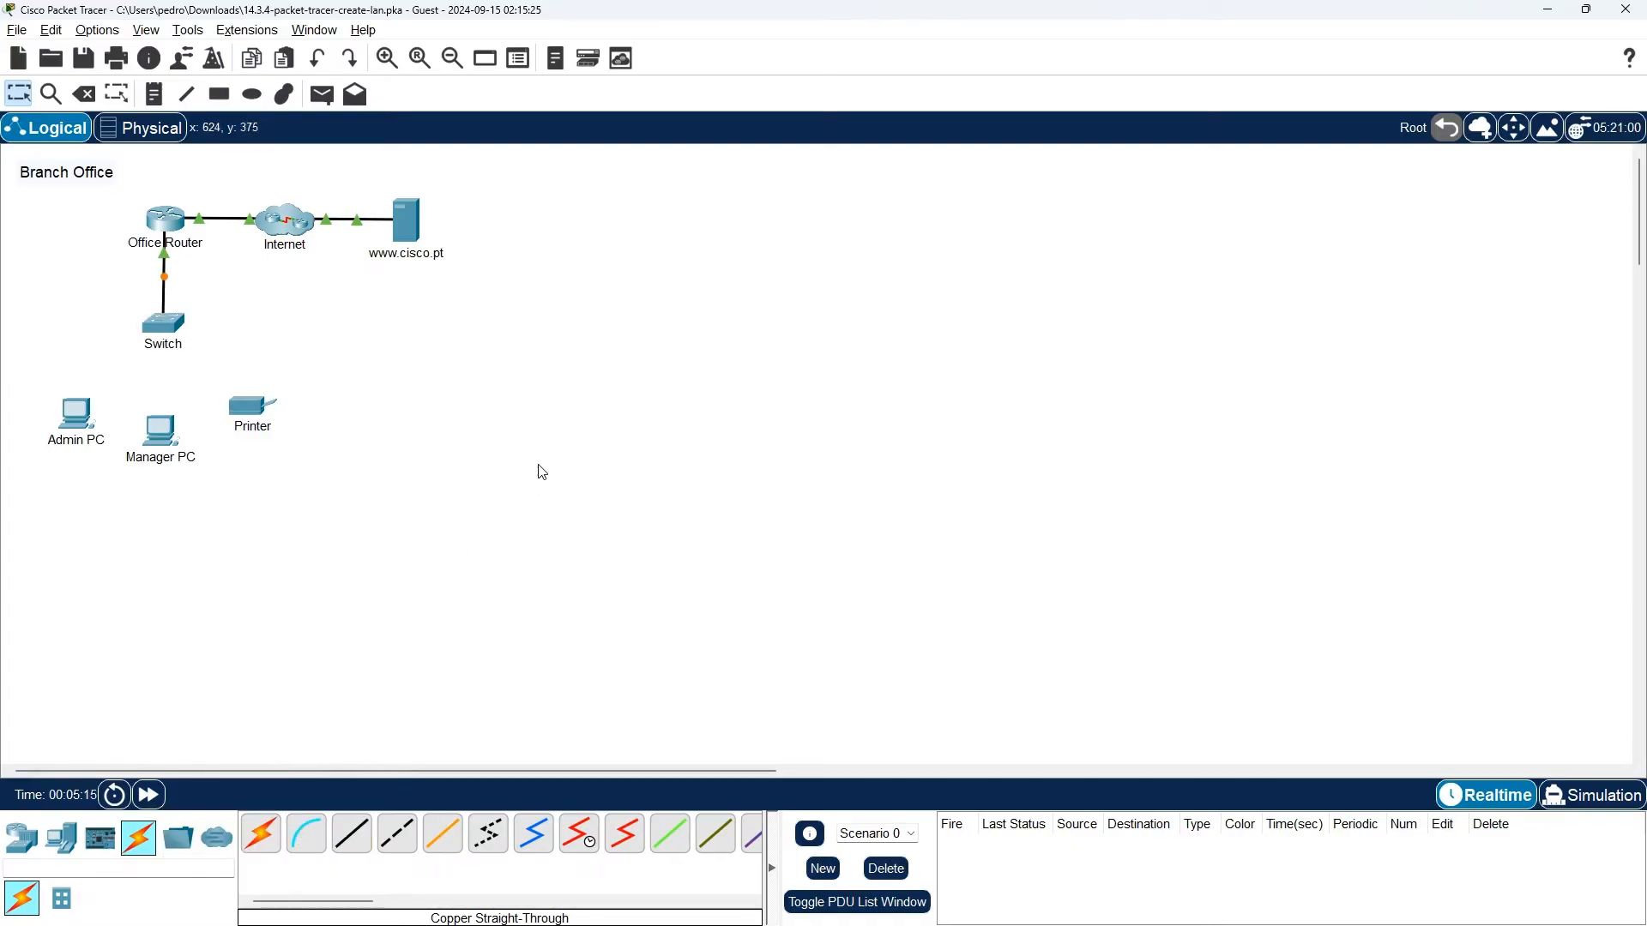
Step: Cable the Admin PC's FastEthernet0 to FastEthernet0/1 on the Switch with copper straight-through, following the Connections Table
key("alt+Tab")
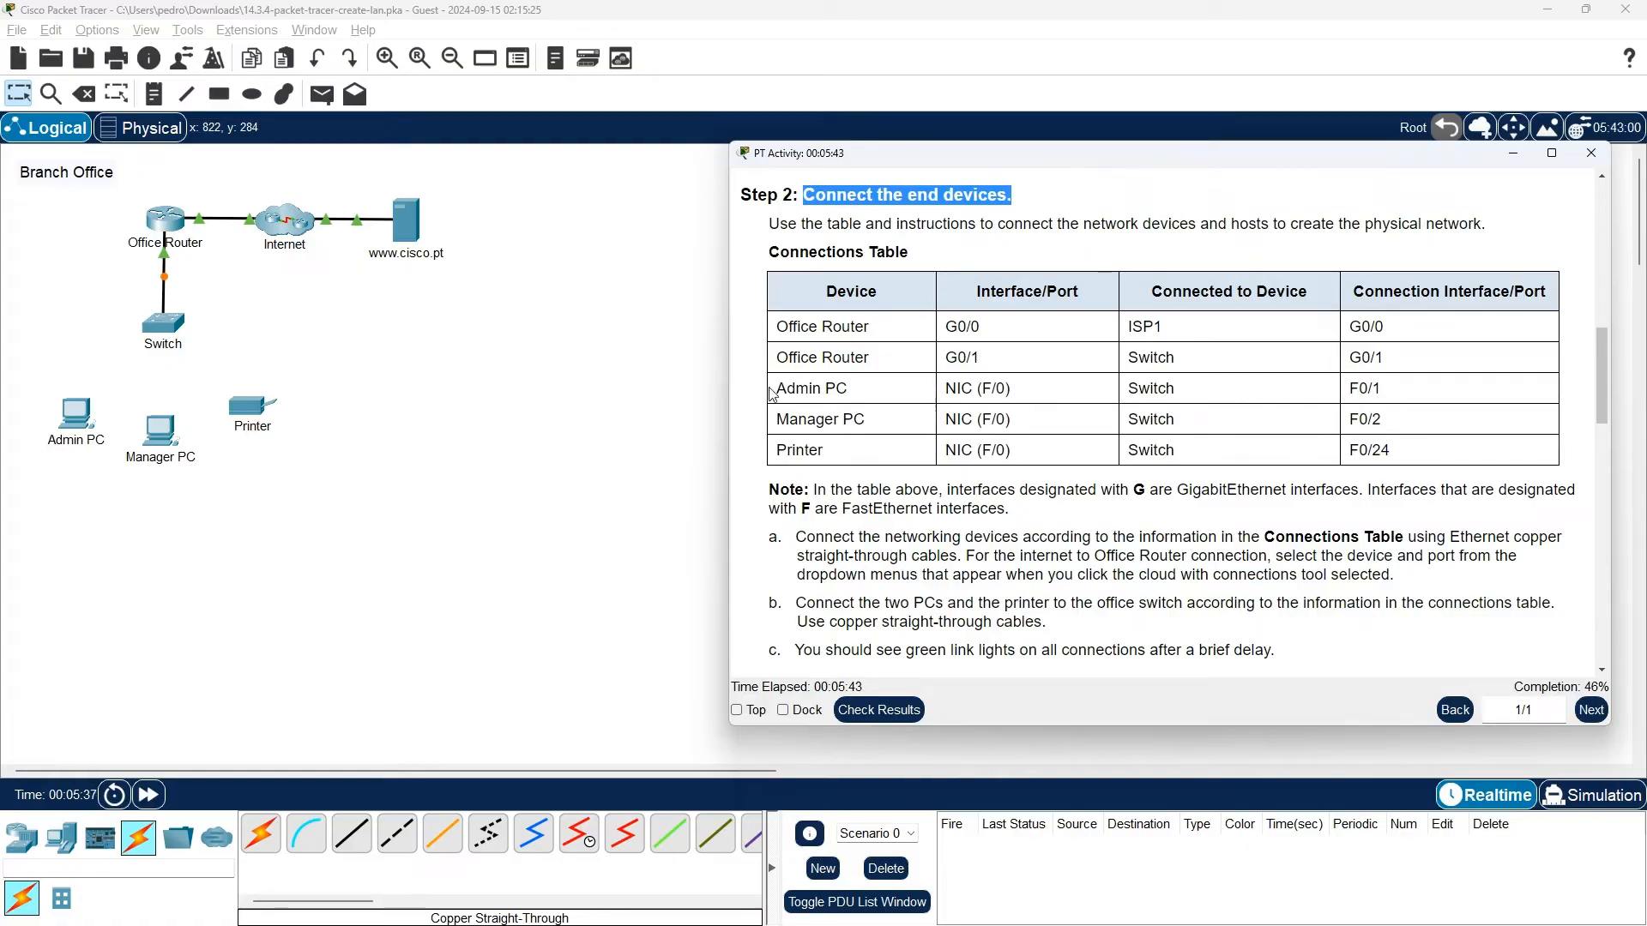
left_click(351, 834)
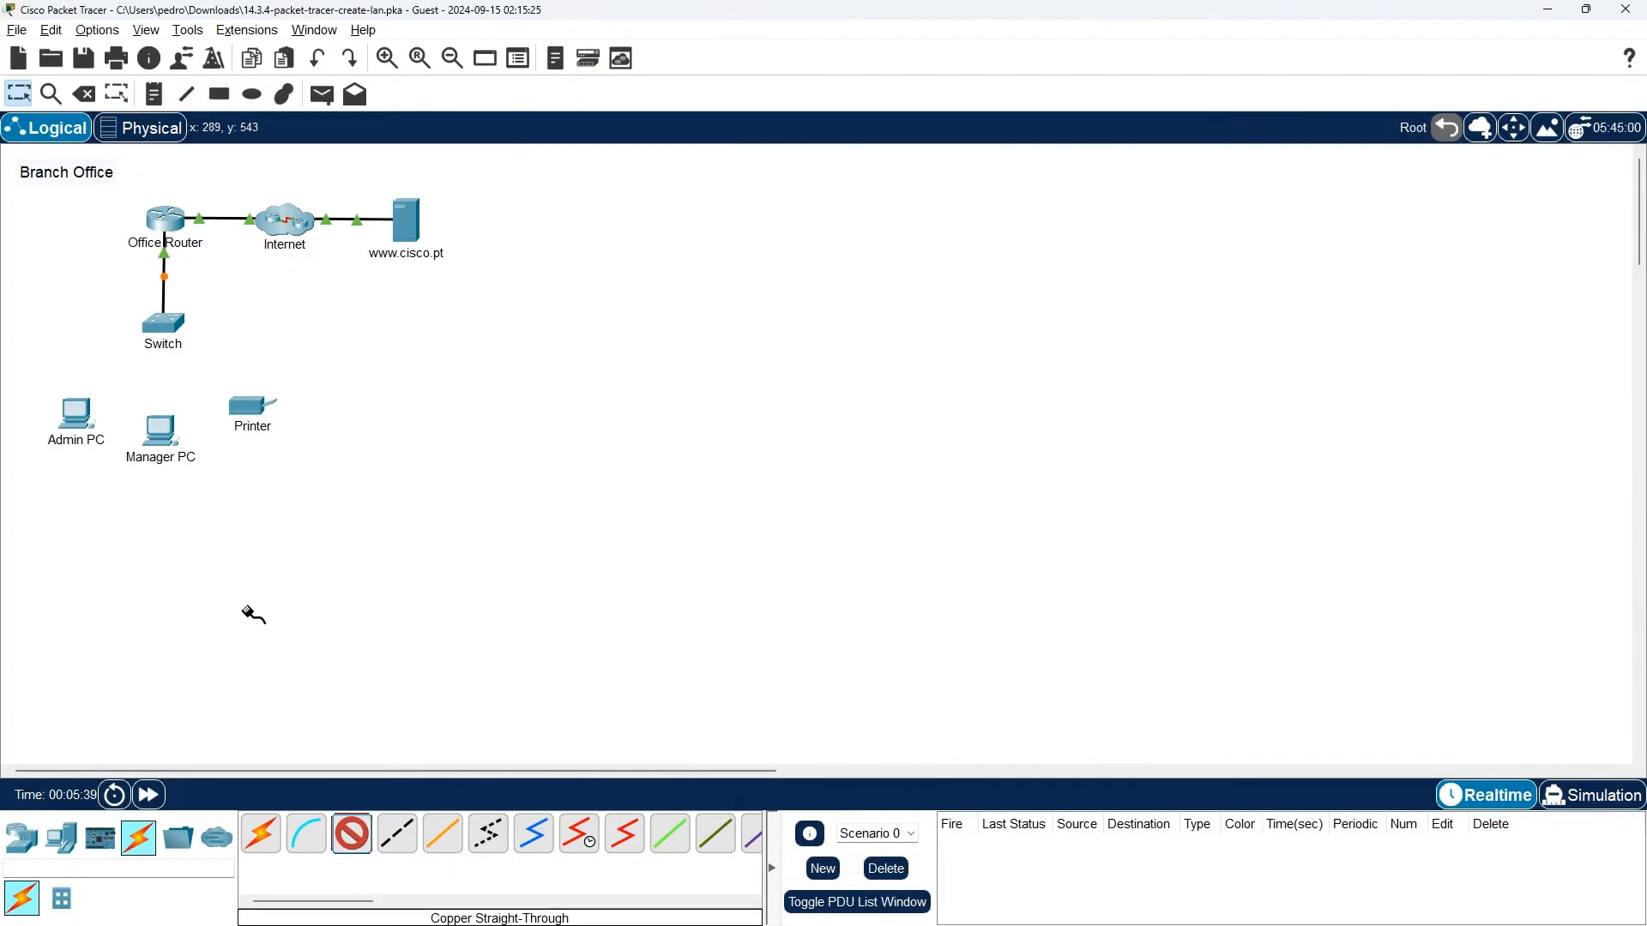
left_click(78, 418)
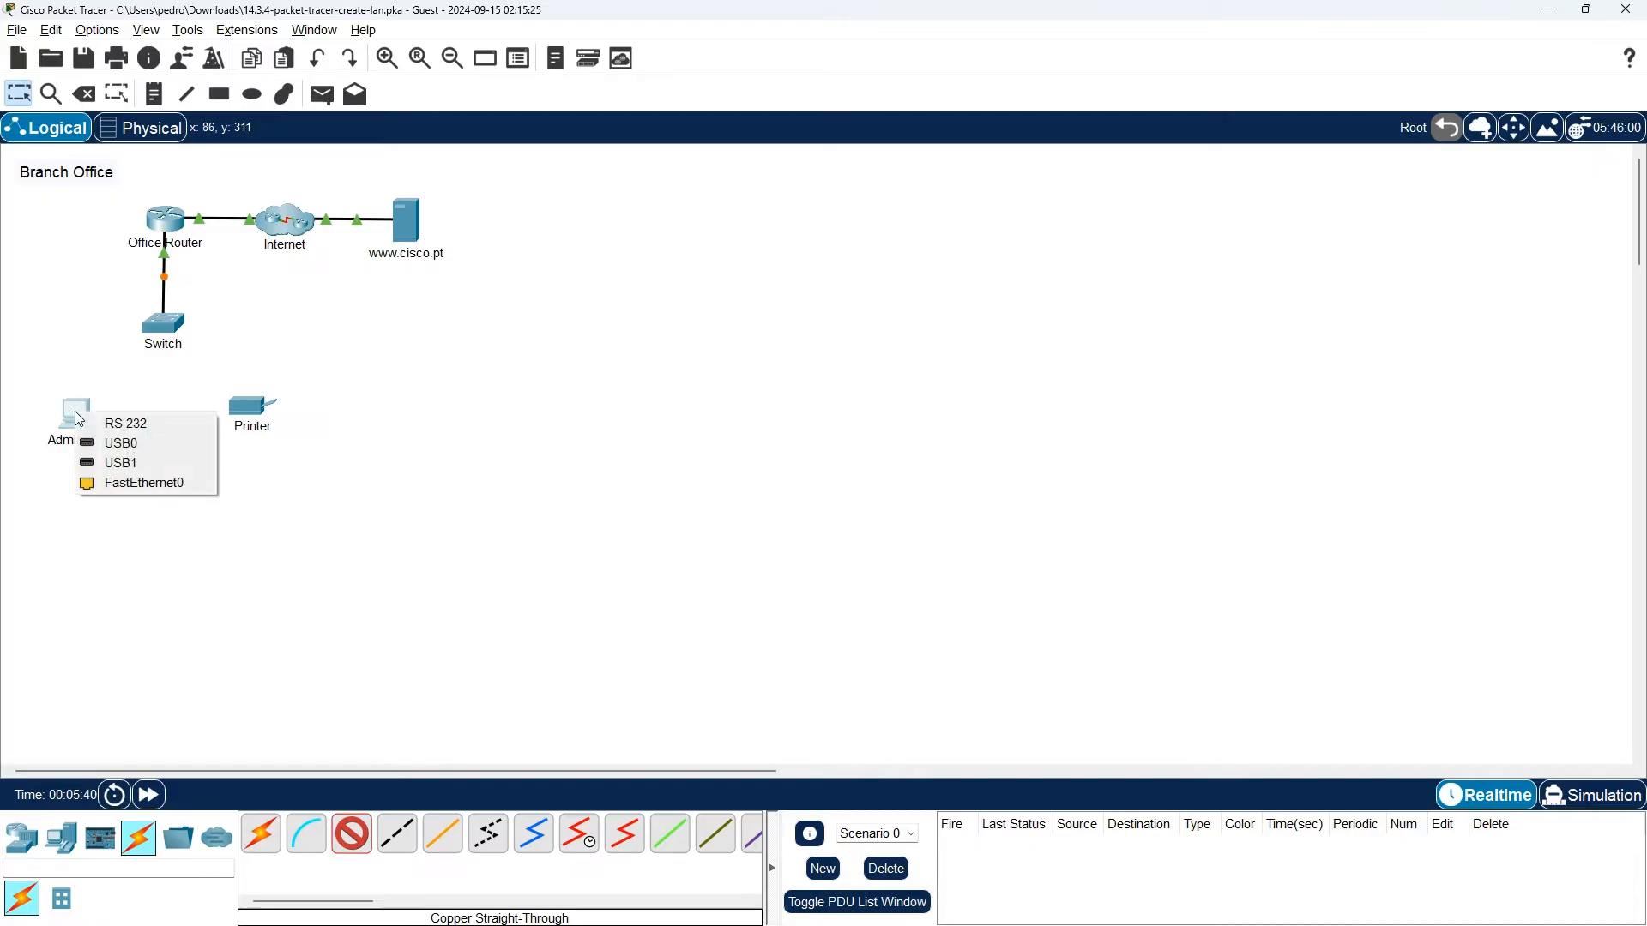
left_click(152, 483)
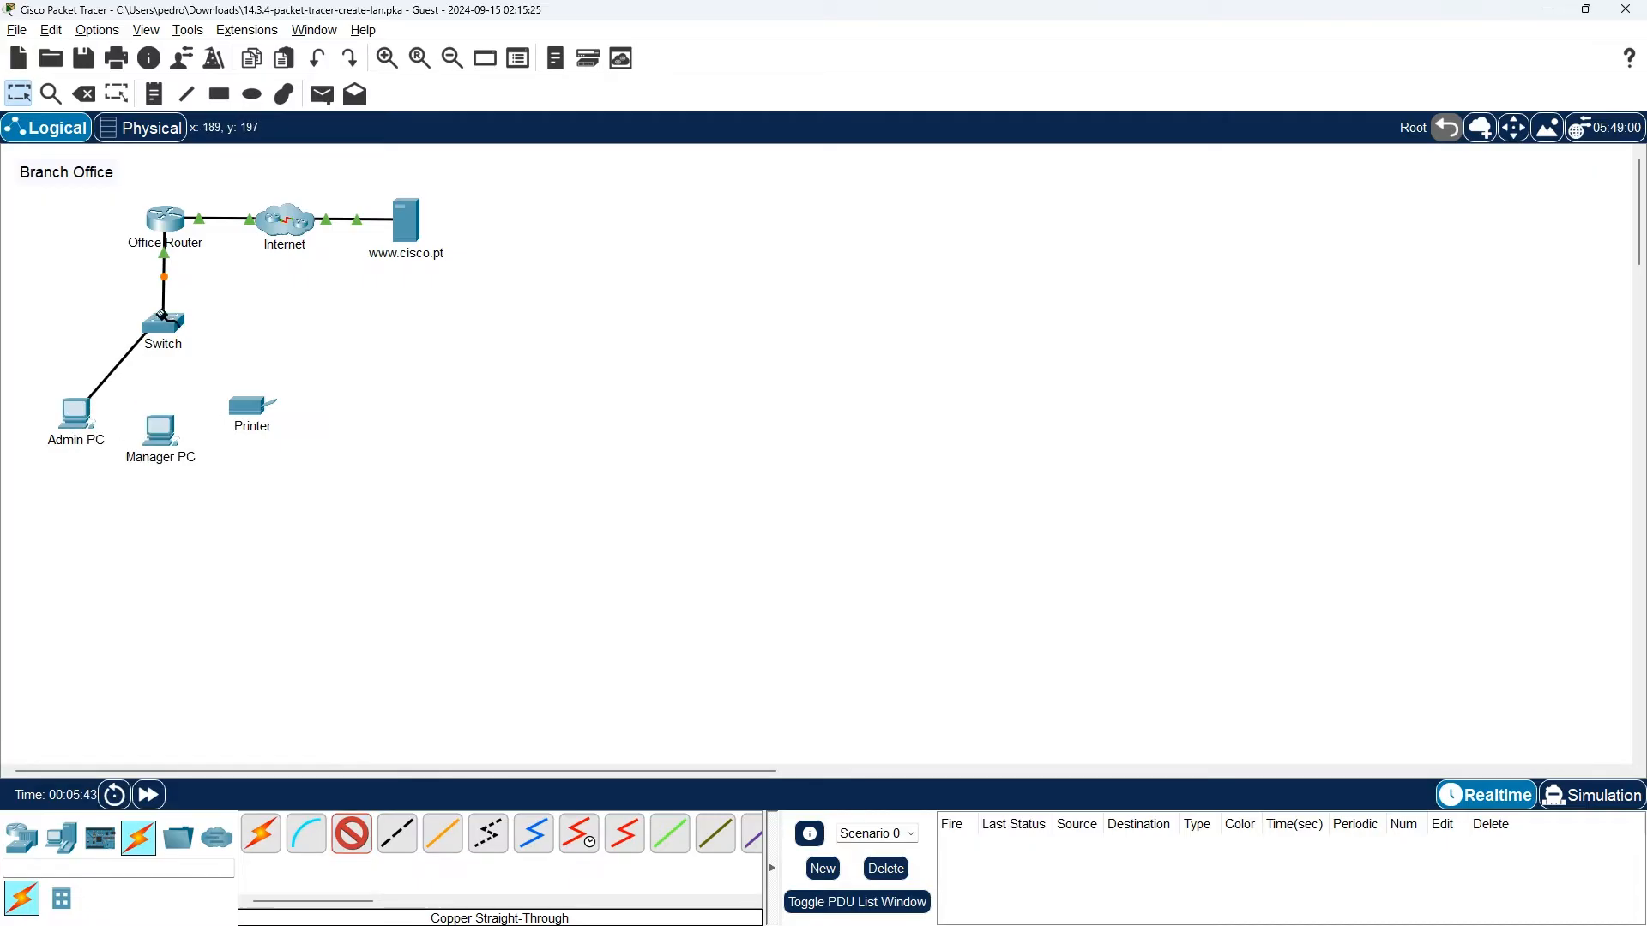
left_click(166, 326)
left_click(176, 353)
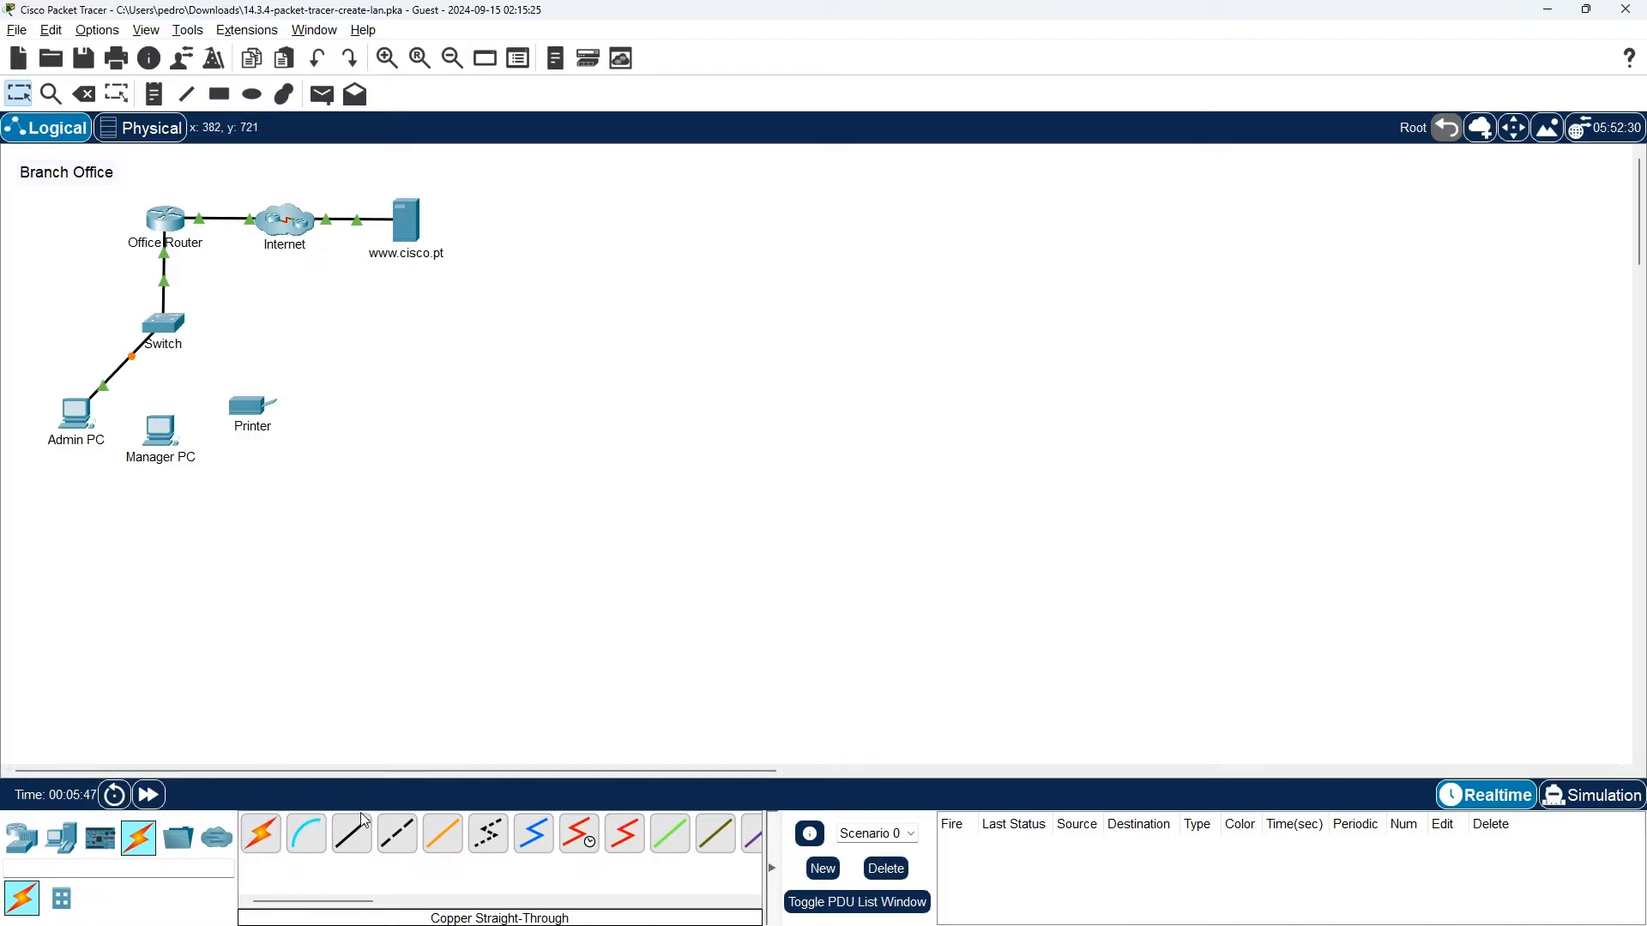
Step: Cable the Manager PC's FastEthernet0 to FastEthernet0/2 on the Switch with copper straight-through, following the Connections Table
key("alt+Tab")
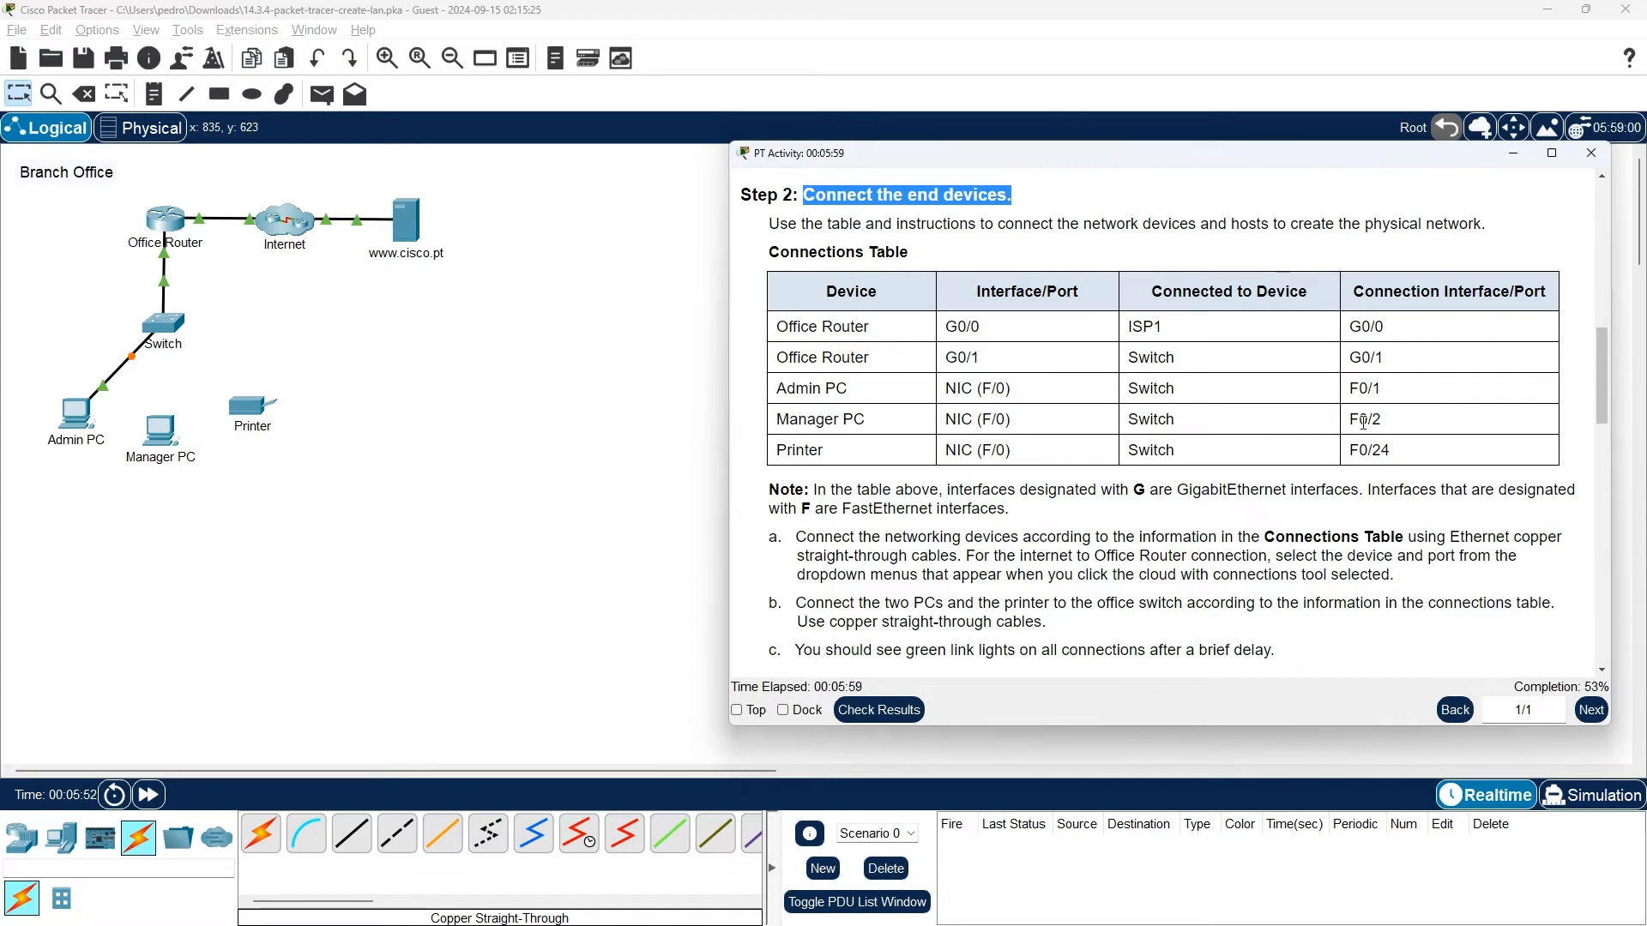
left_click(352, 833)
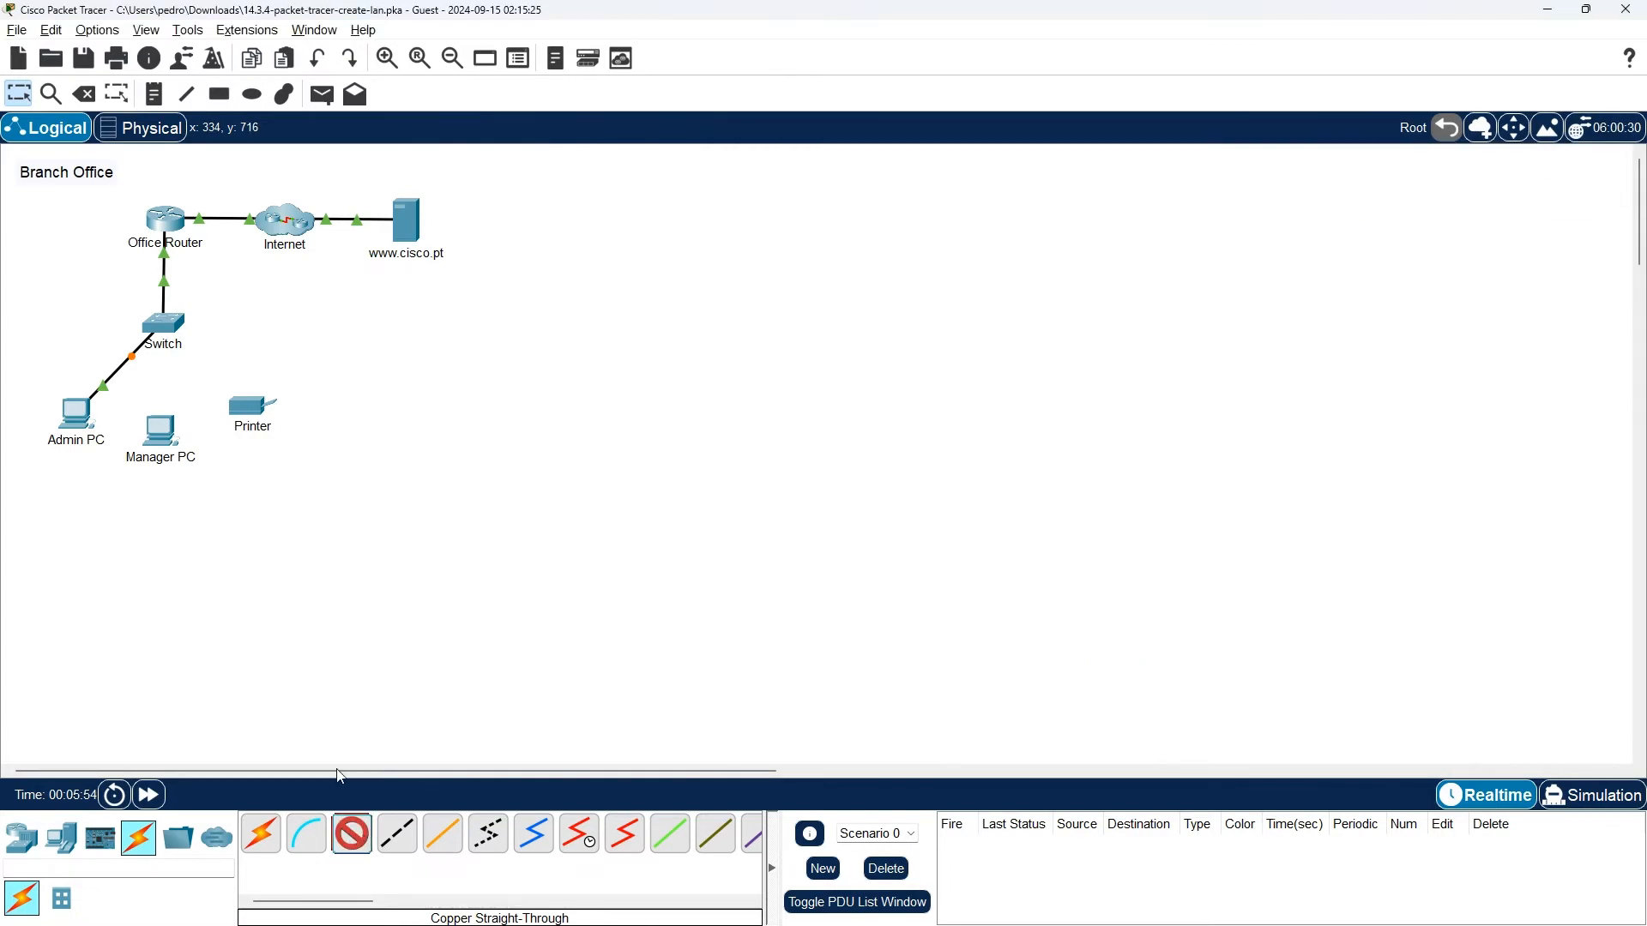
left_click(165, 428)
left_click(228, 493)
left_click(163, 324)
left_click(199, 361)
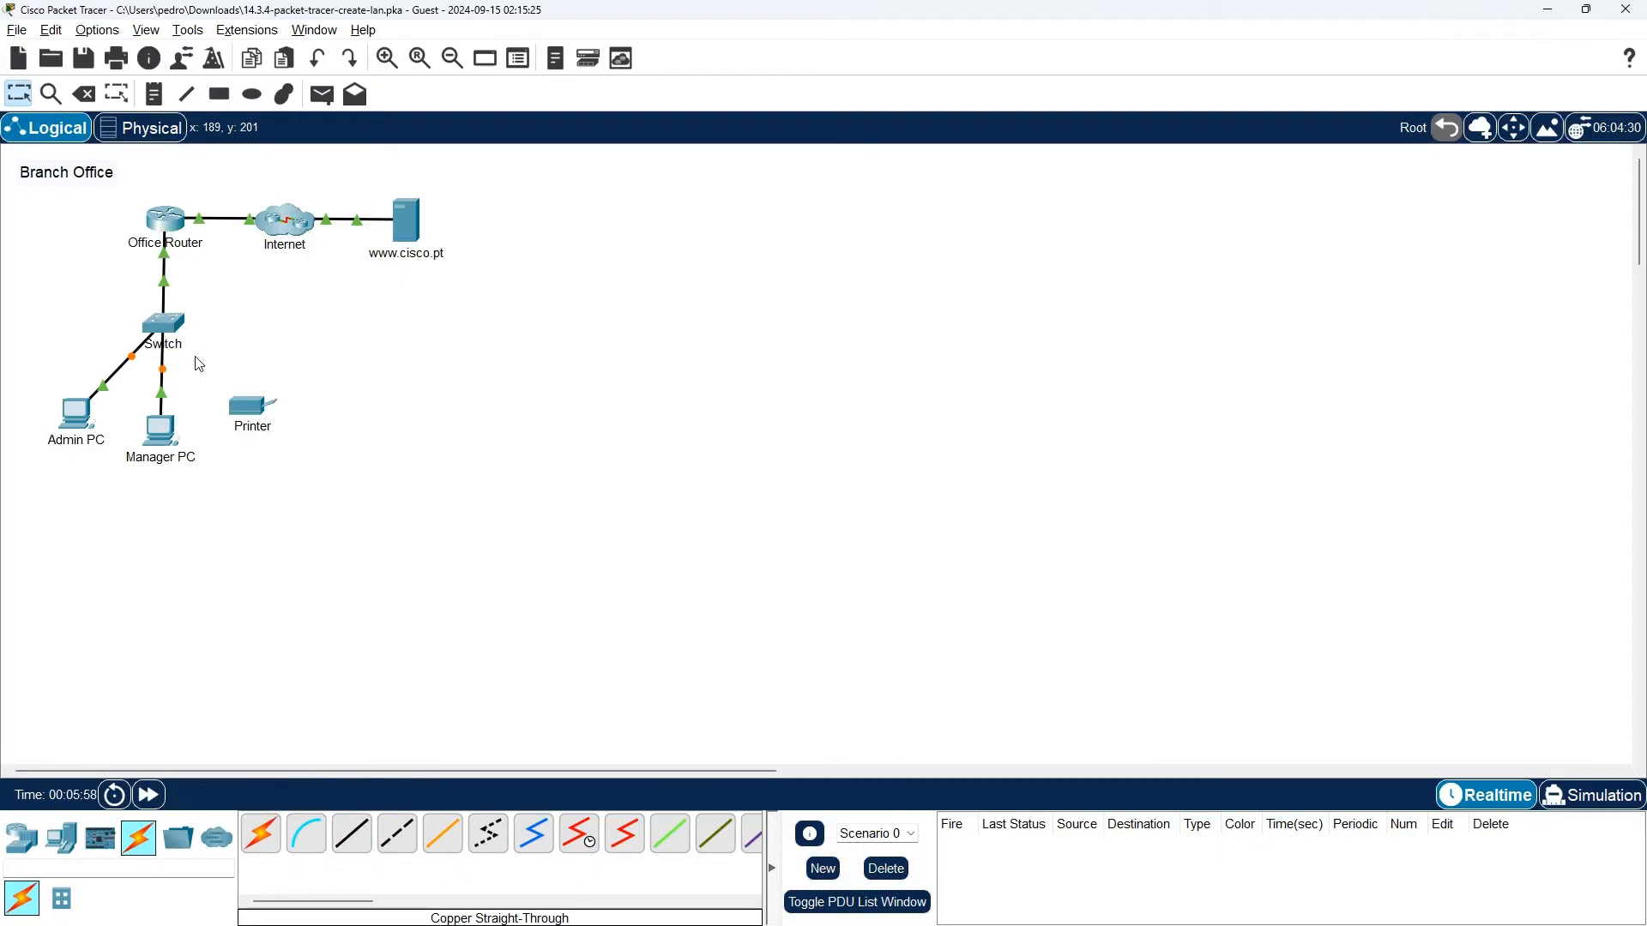
Step: Cable the Printer's FastEthernet0 to FastEthernet0/24 on the Switch with copper straight-through, following the Connections Table
left_click(514, 925)
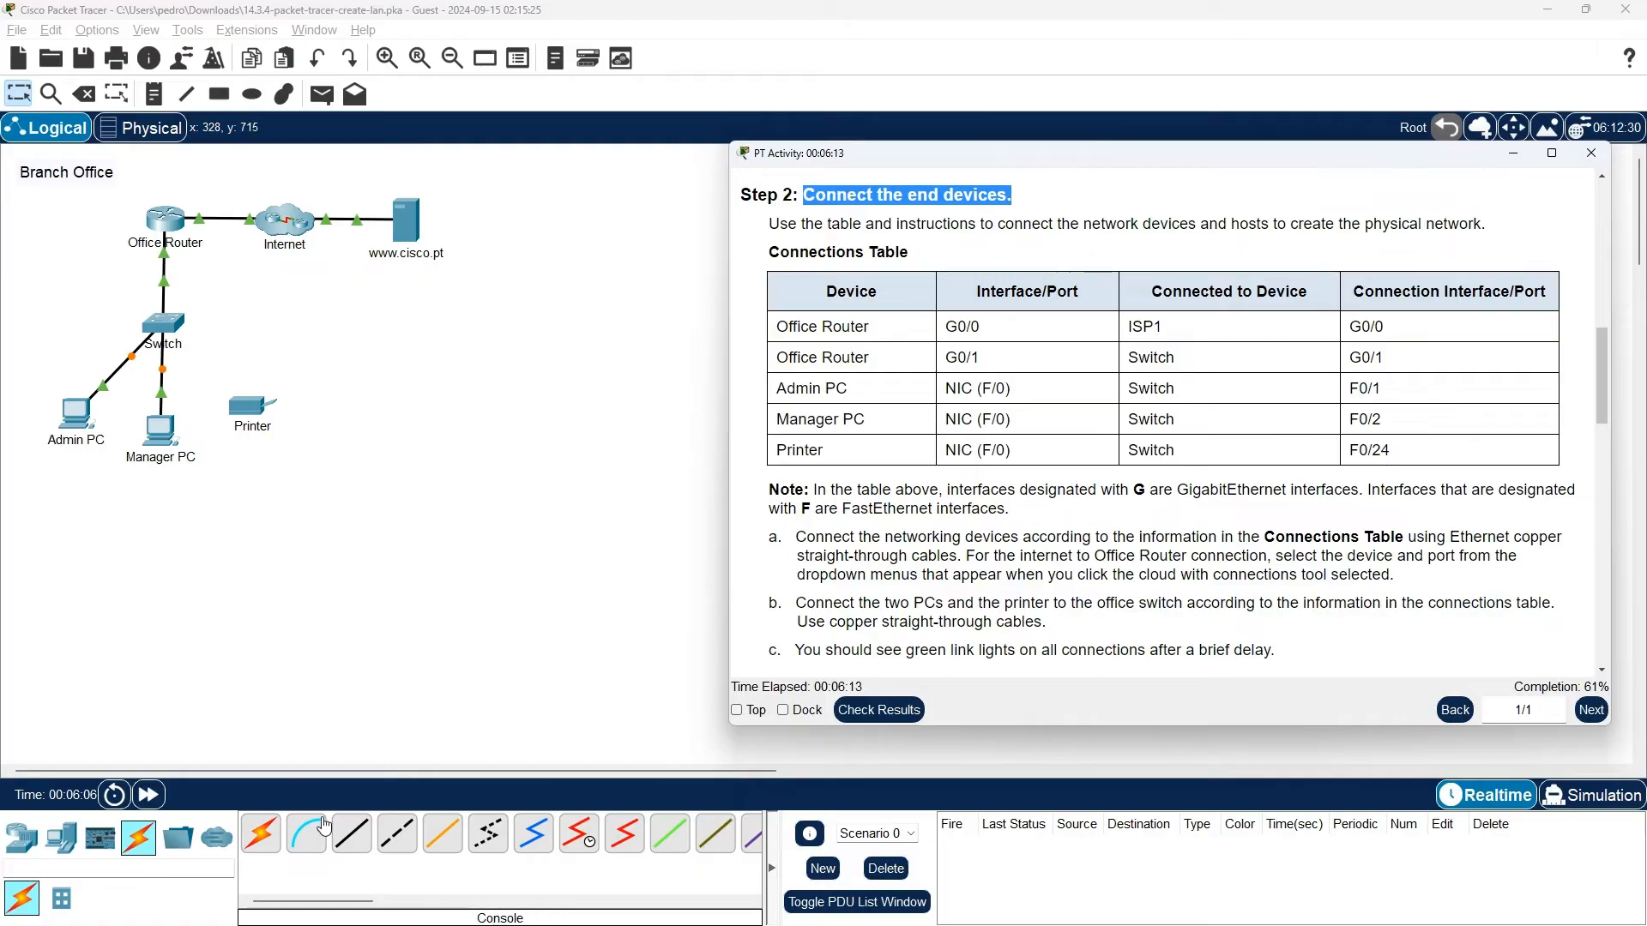
left_click(350, 834)
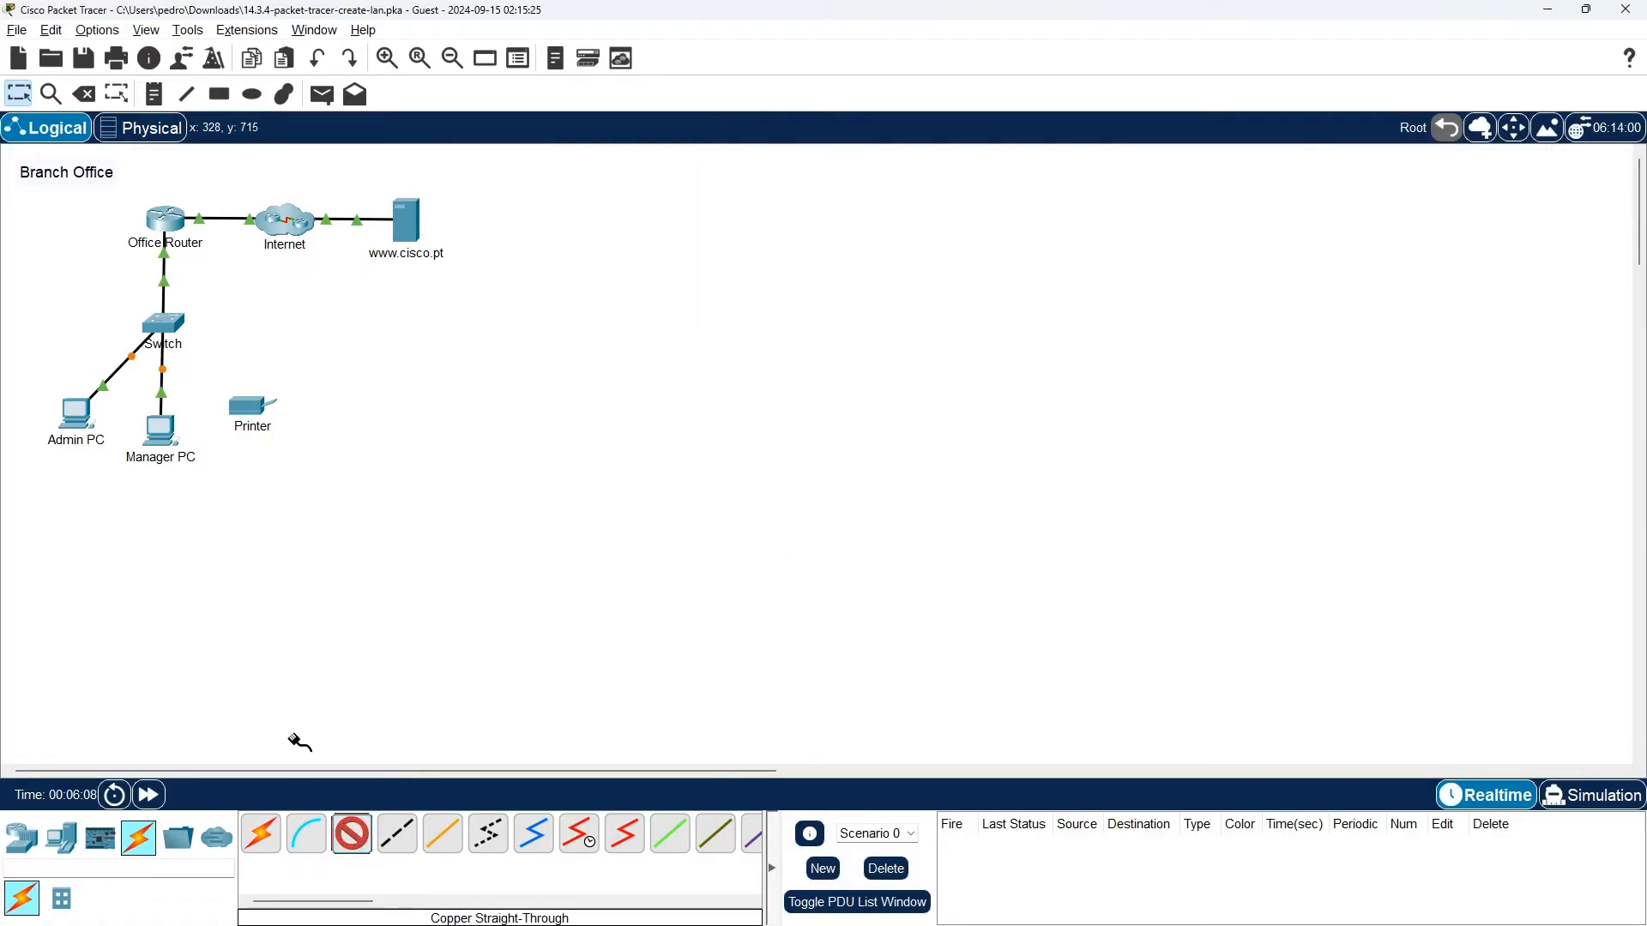
left_click(248, 408)
left_click(292, 424)
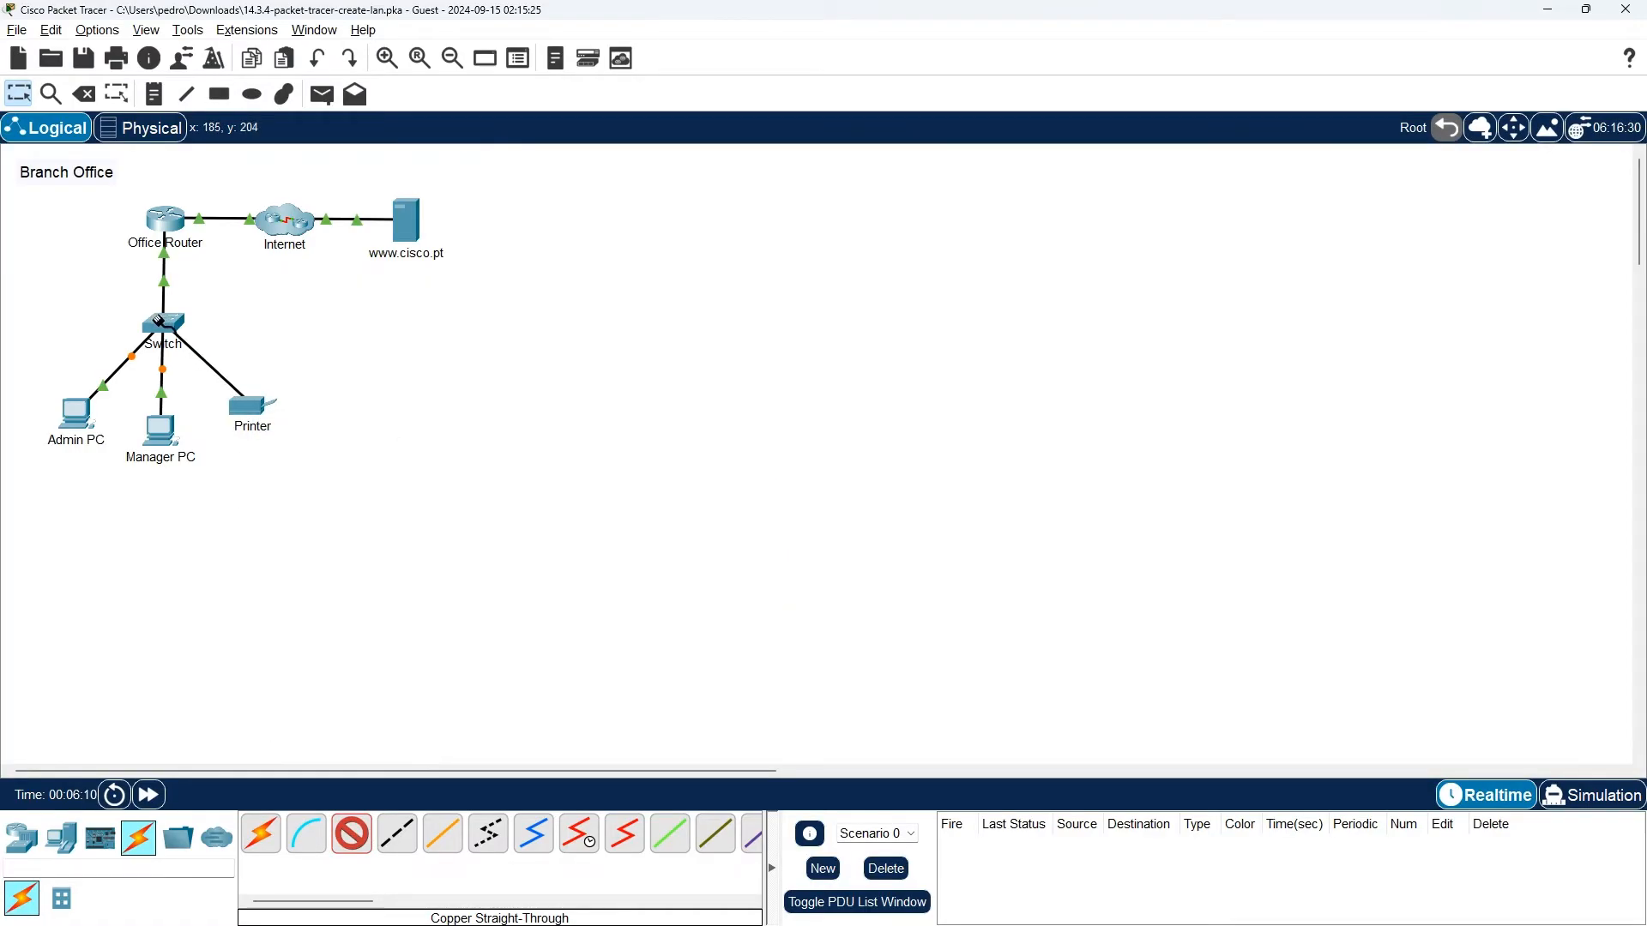
left_click(163, 323)
left_click(295, 767)
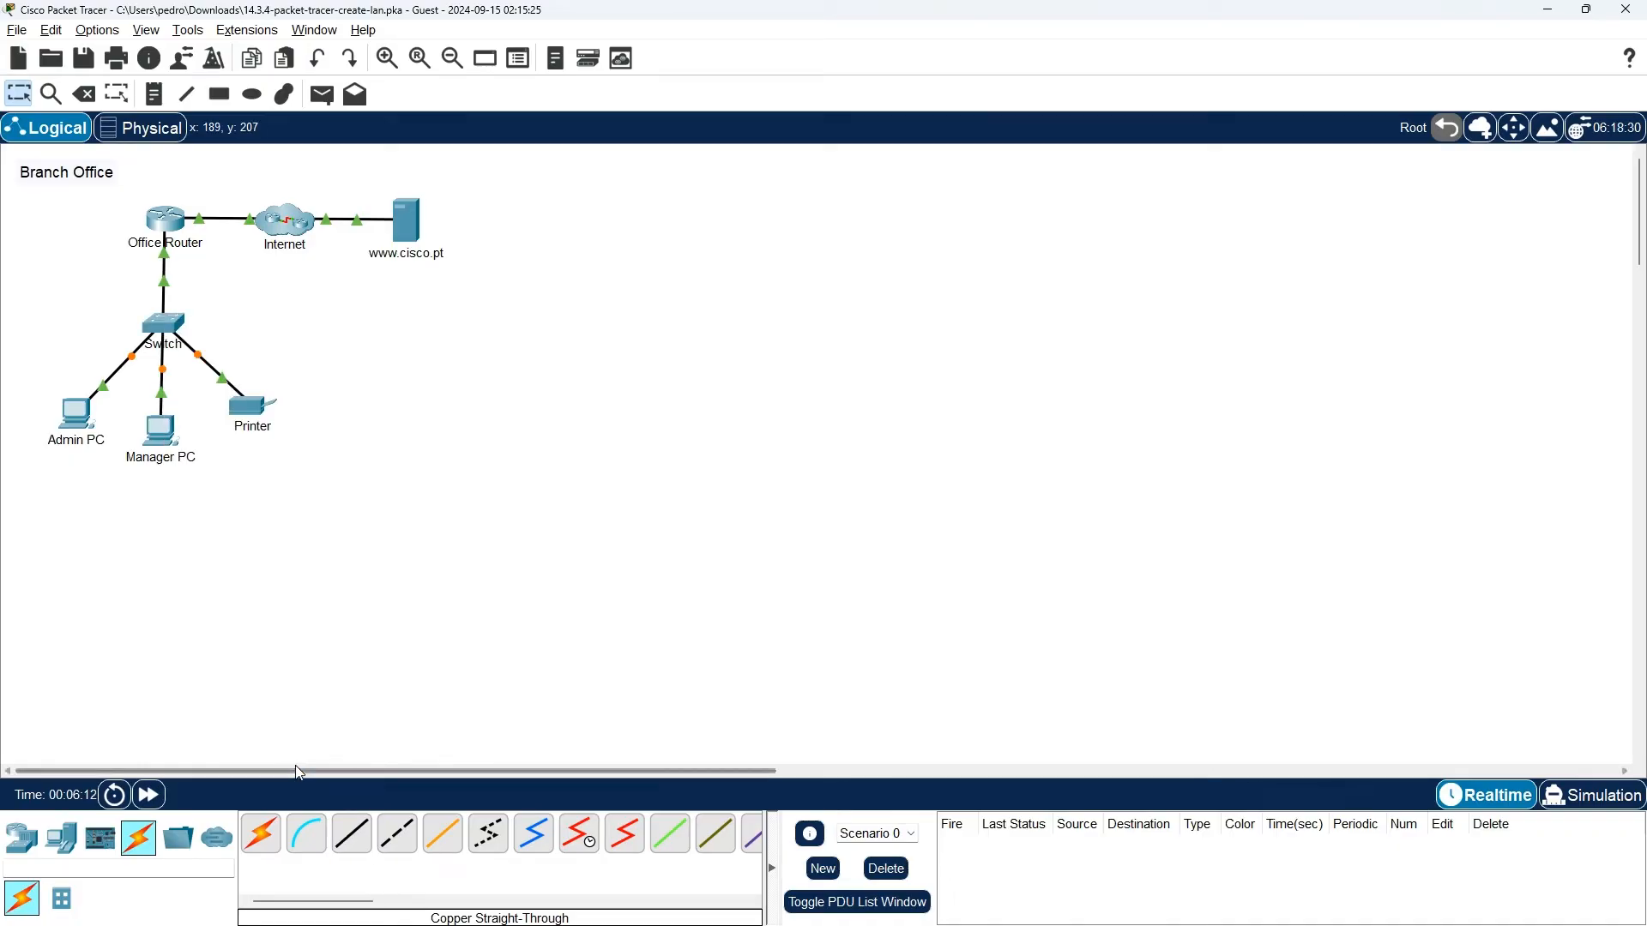
Step: Following the activity's Part 2 Step 1 instructions, set the Admin PC's IPv4 configuration to DHCP
key("alt+Tab")
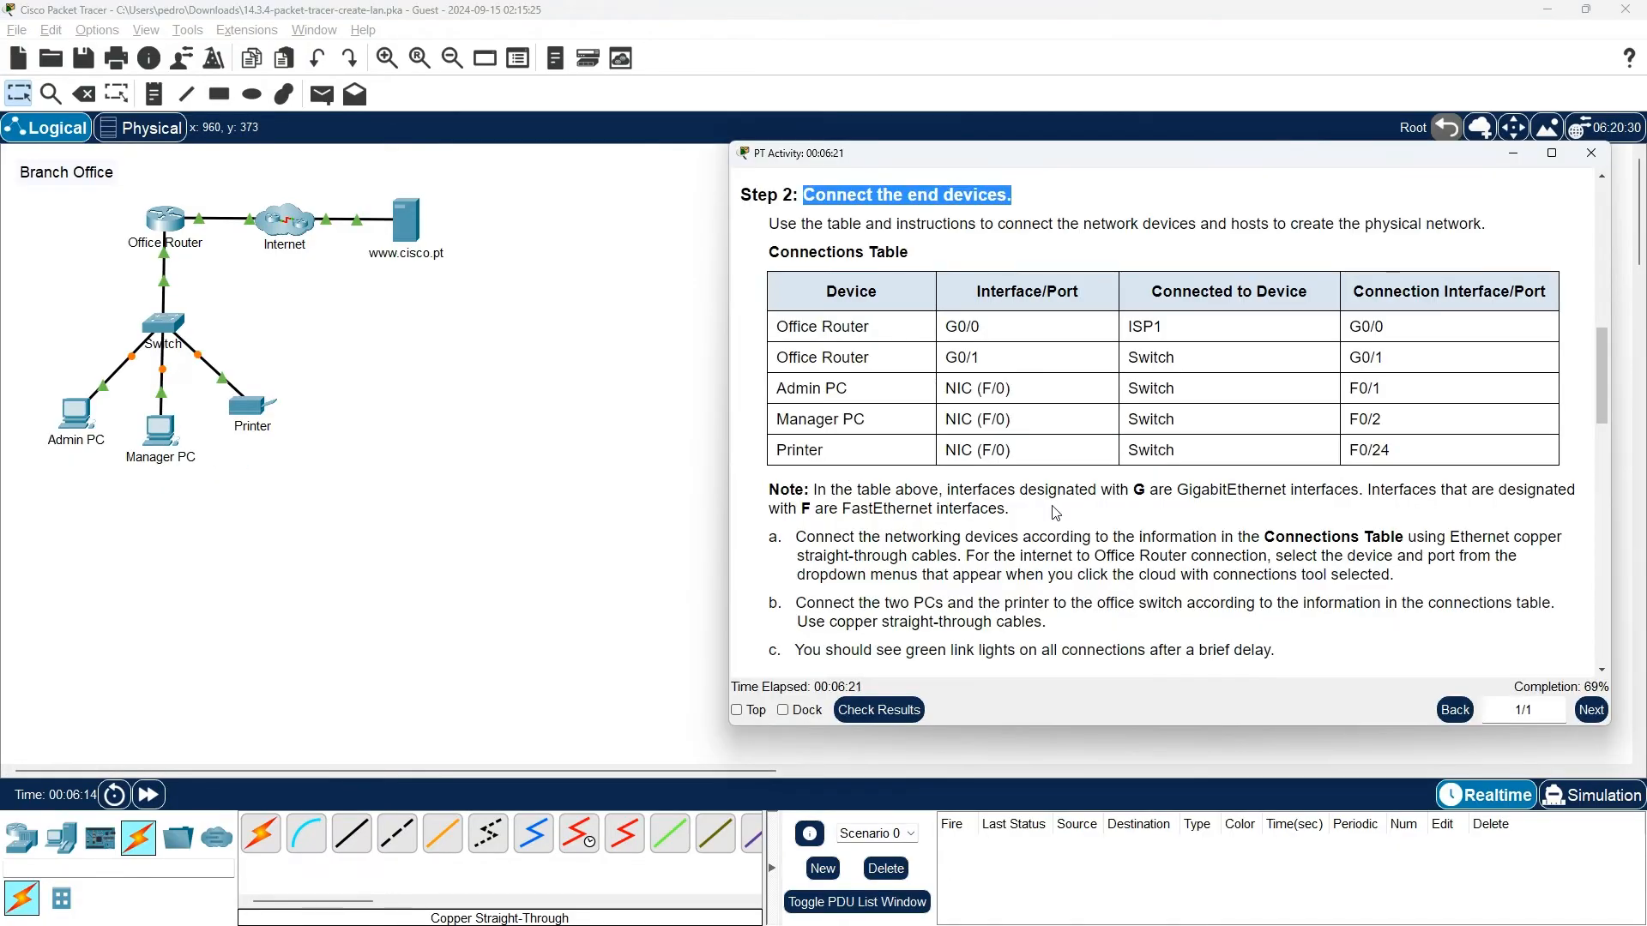
scroll(1048, 512, "down", 1)
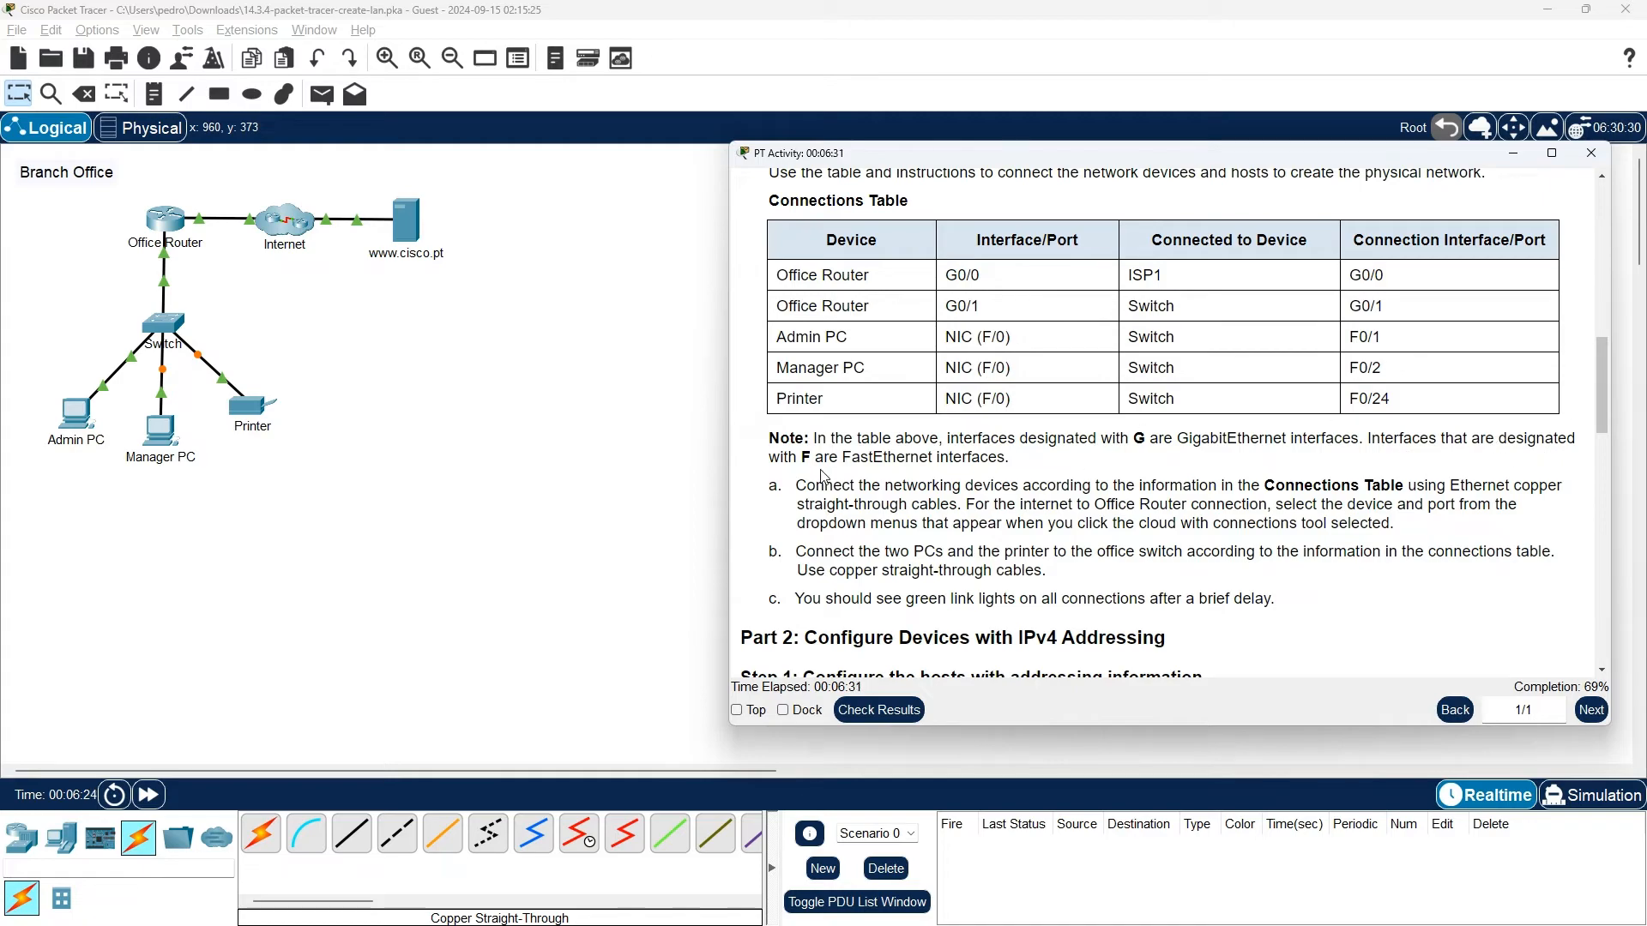
scroll(1047, 468, "down", 1)
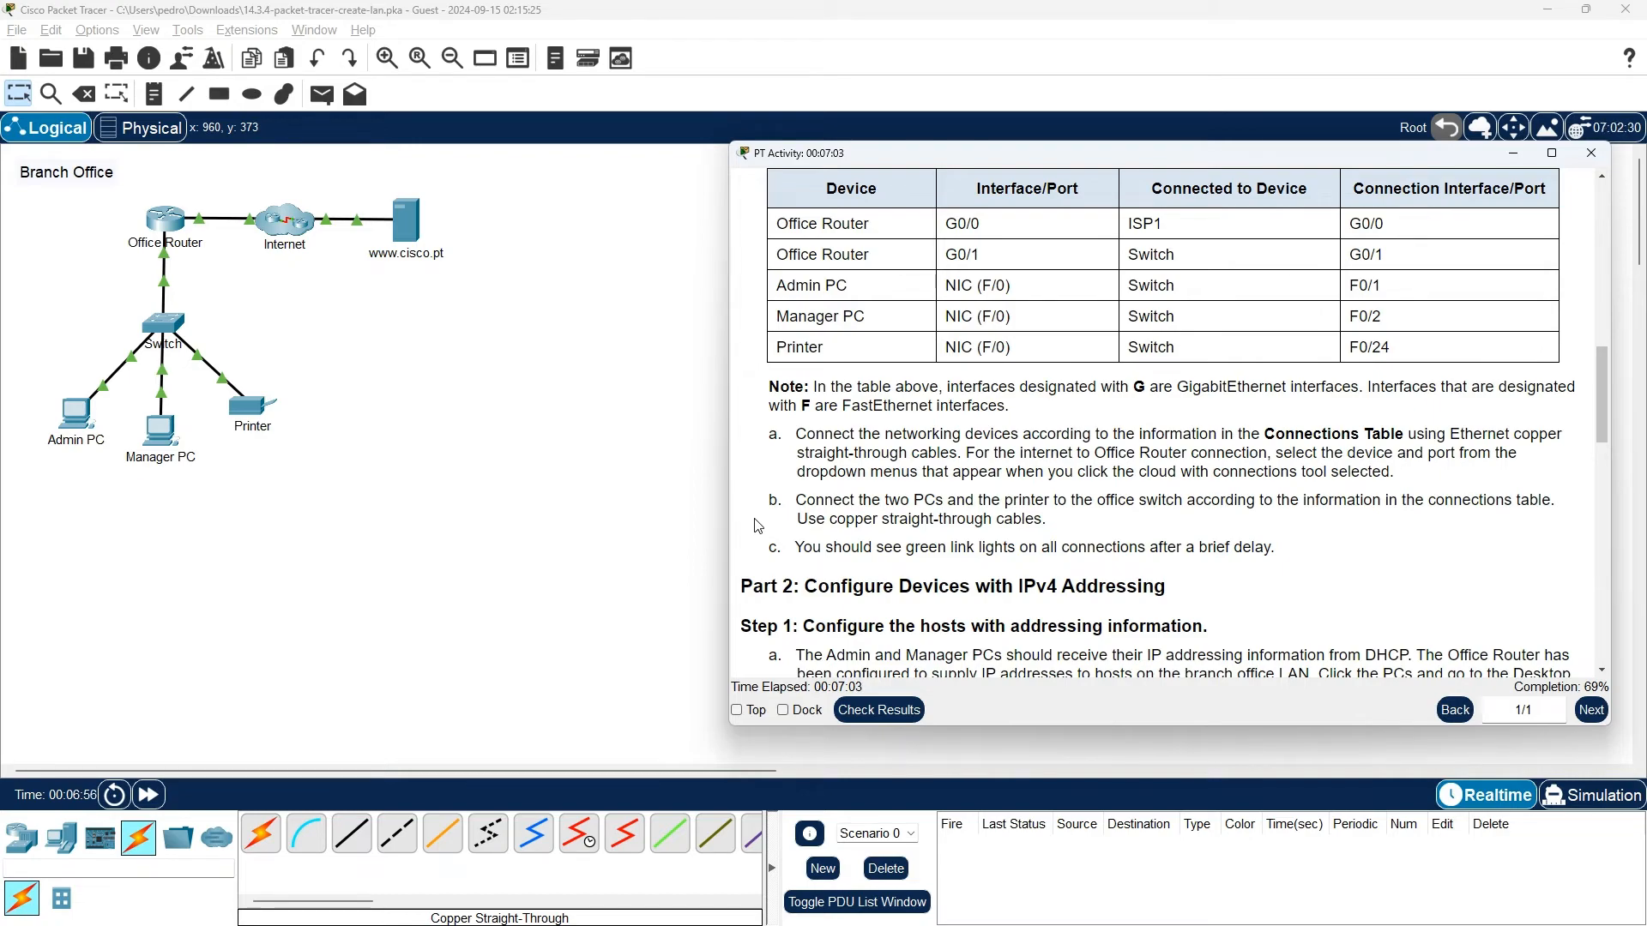
scroll(1191, 566, "down", 3)
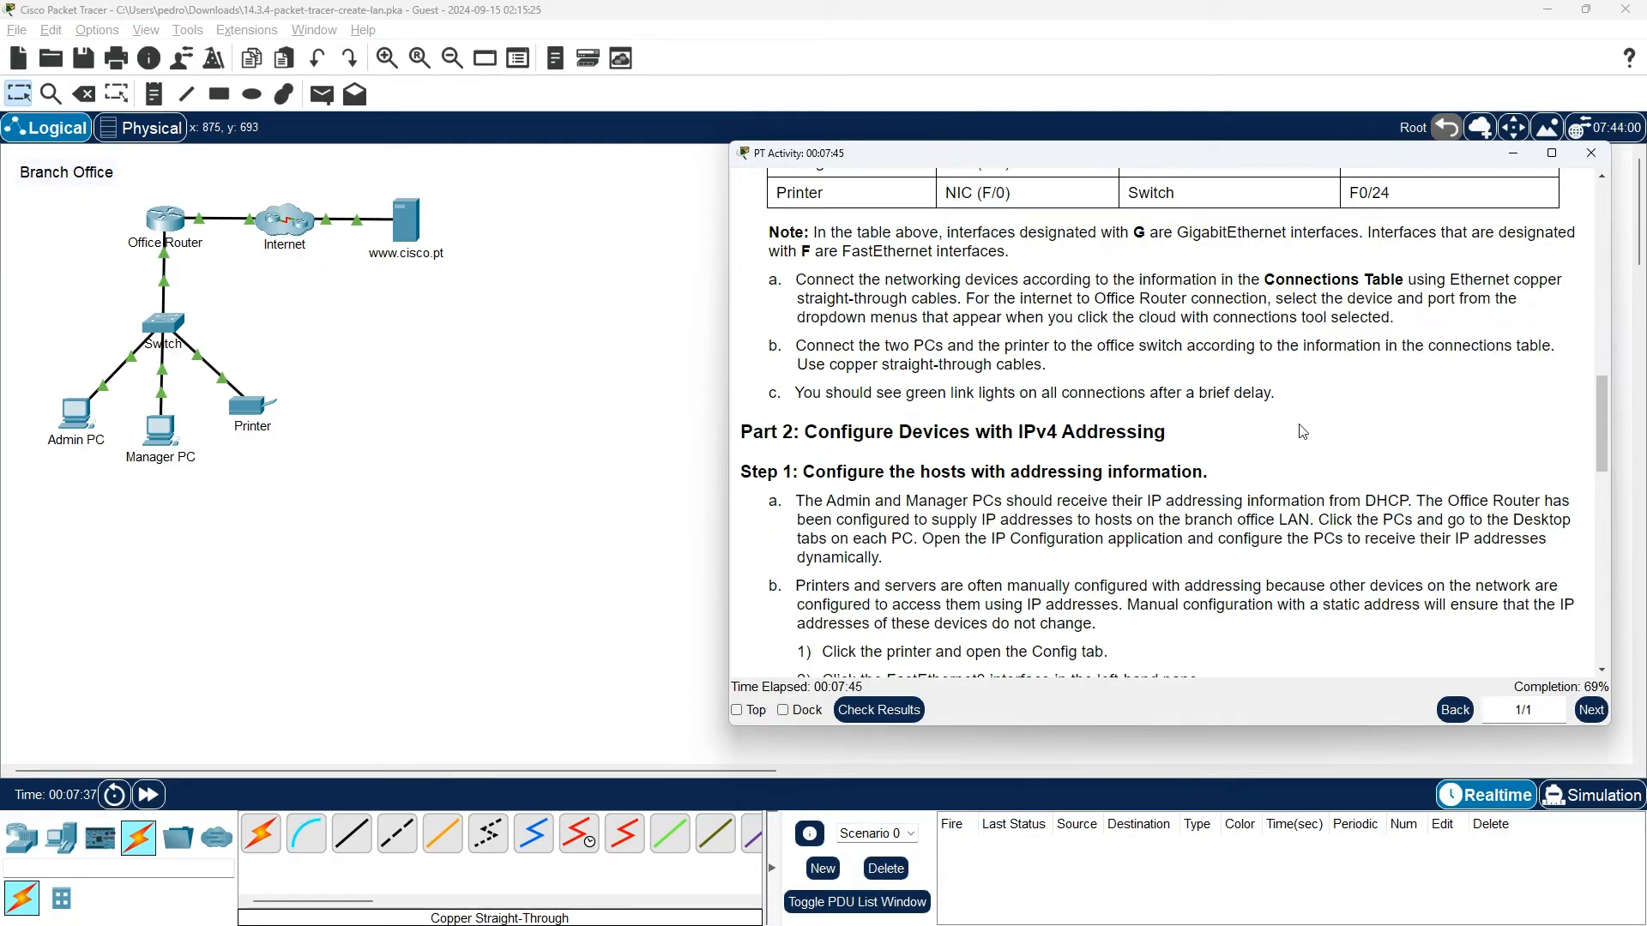
scroll(1430, 419, "down", 3)
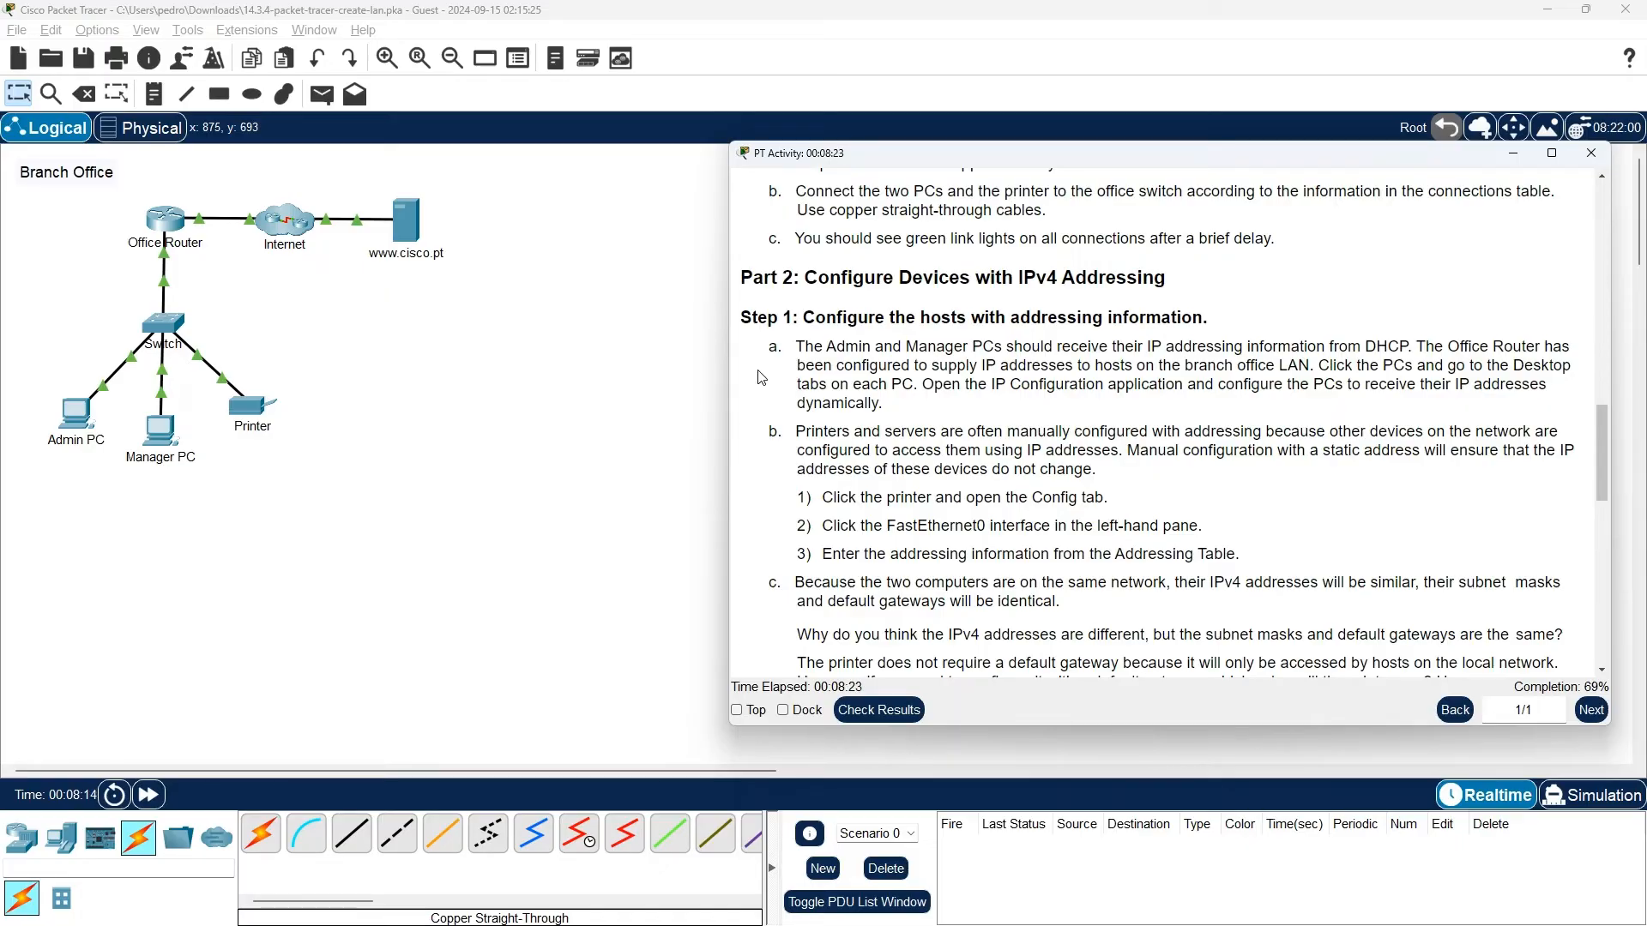
left_click(82, 424)
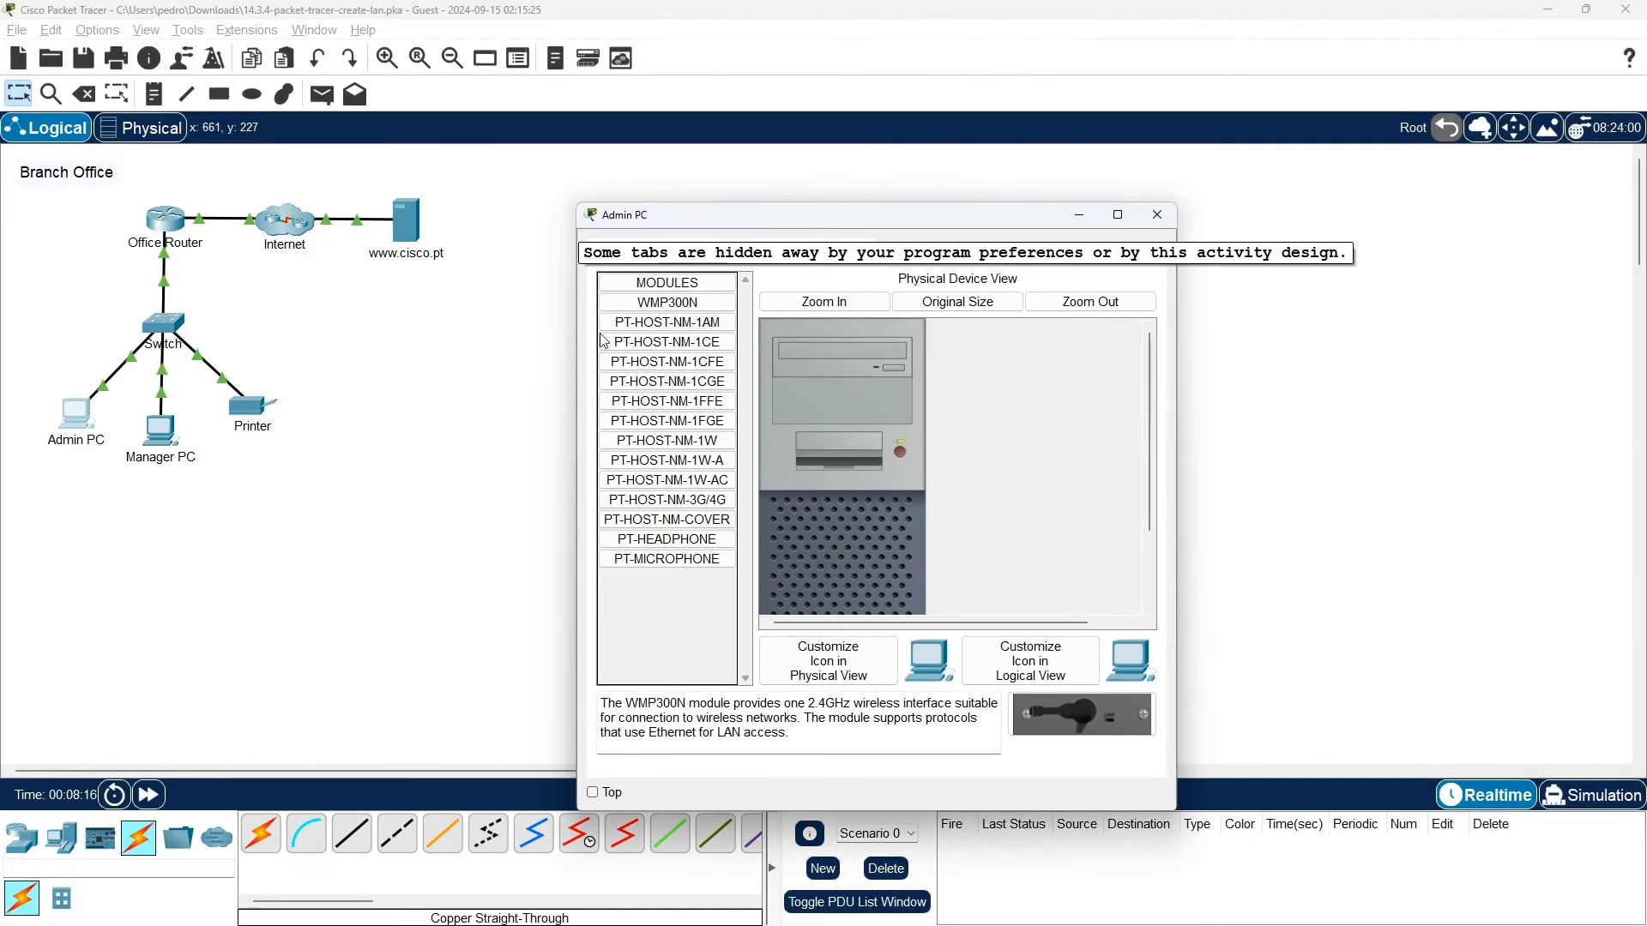
left_click(639, 339)
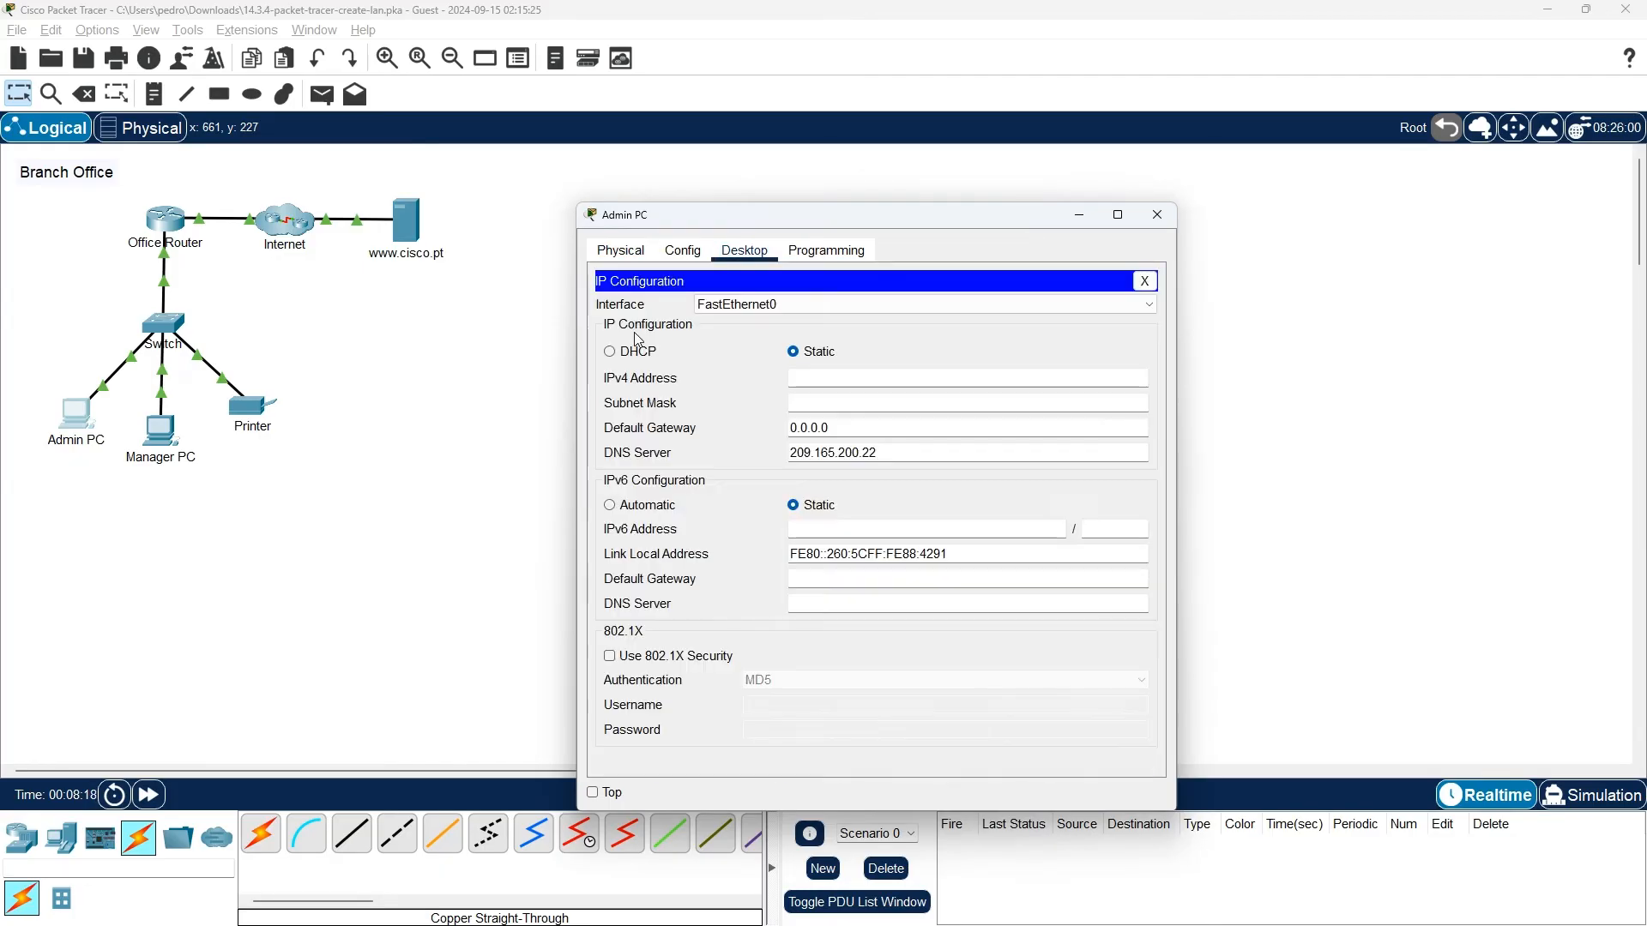
left_click(624, 351)
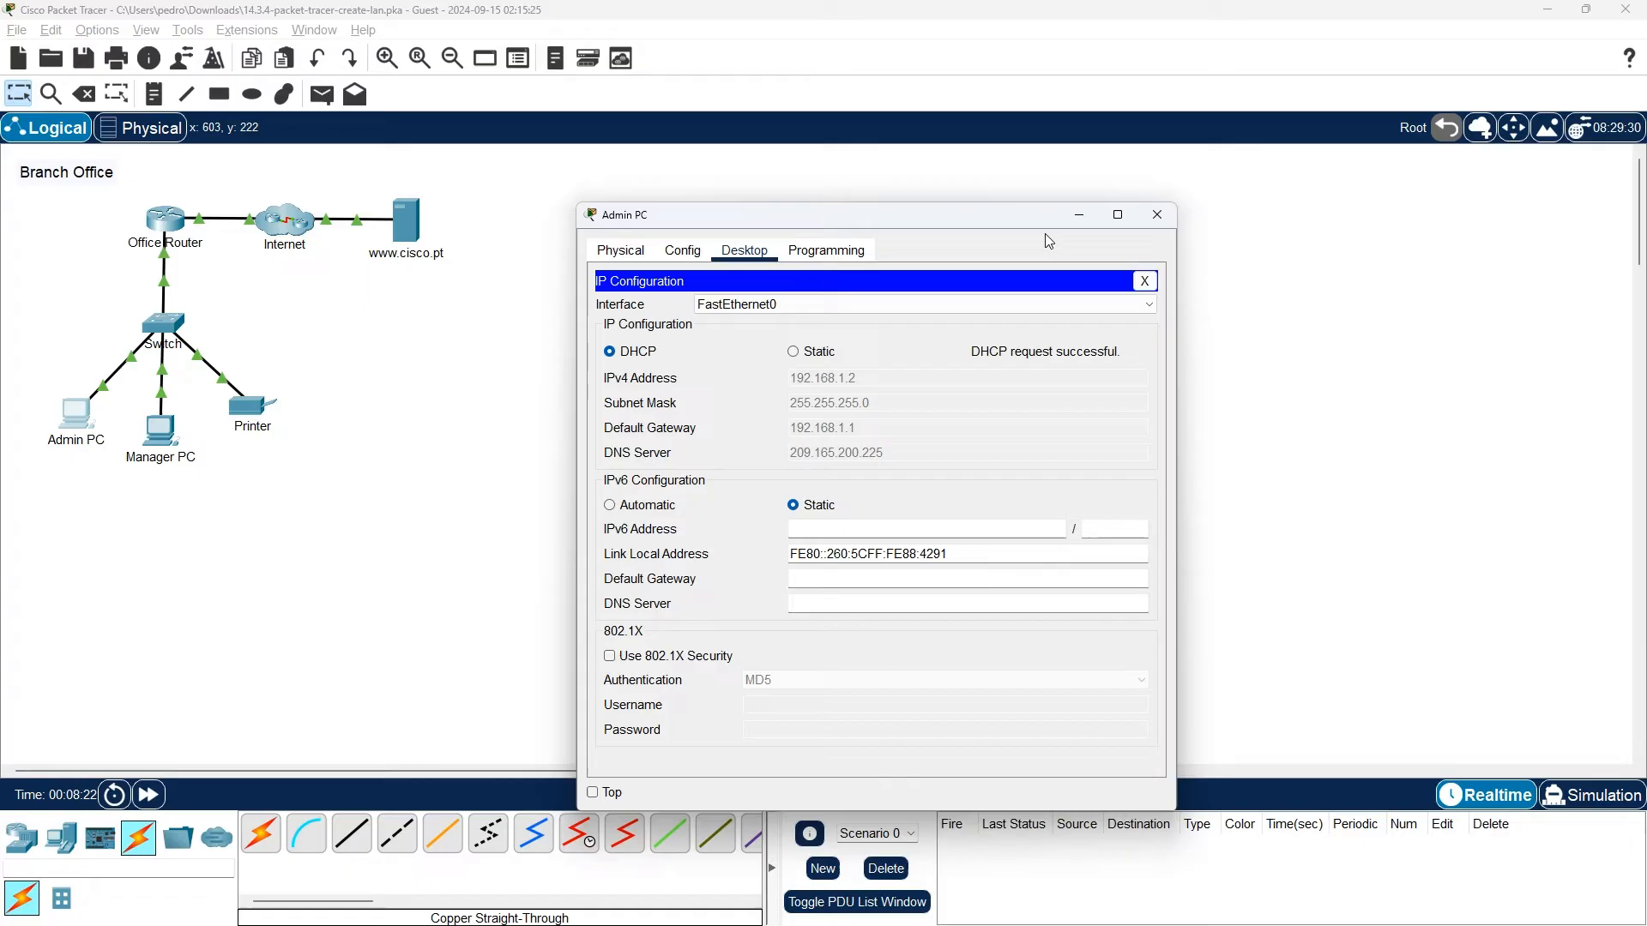
left_click(1157, 214)
Step: Set the Manager PC's IPv4 configuration on FastEthernet0 to DHCP
left_click(185, 423)
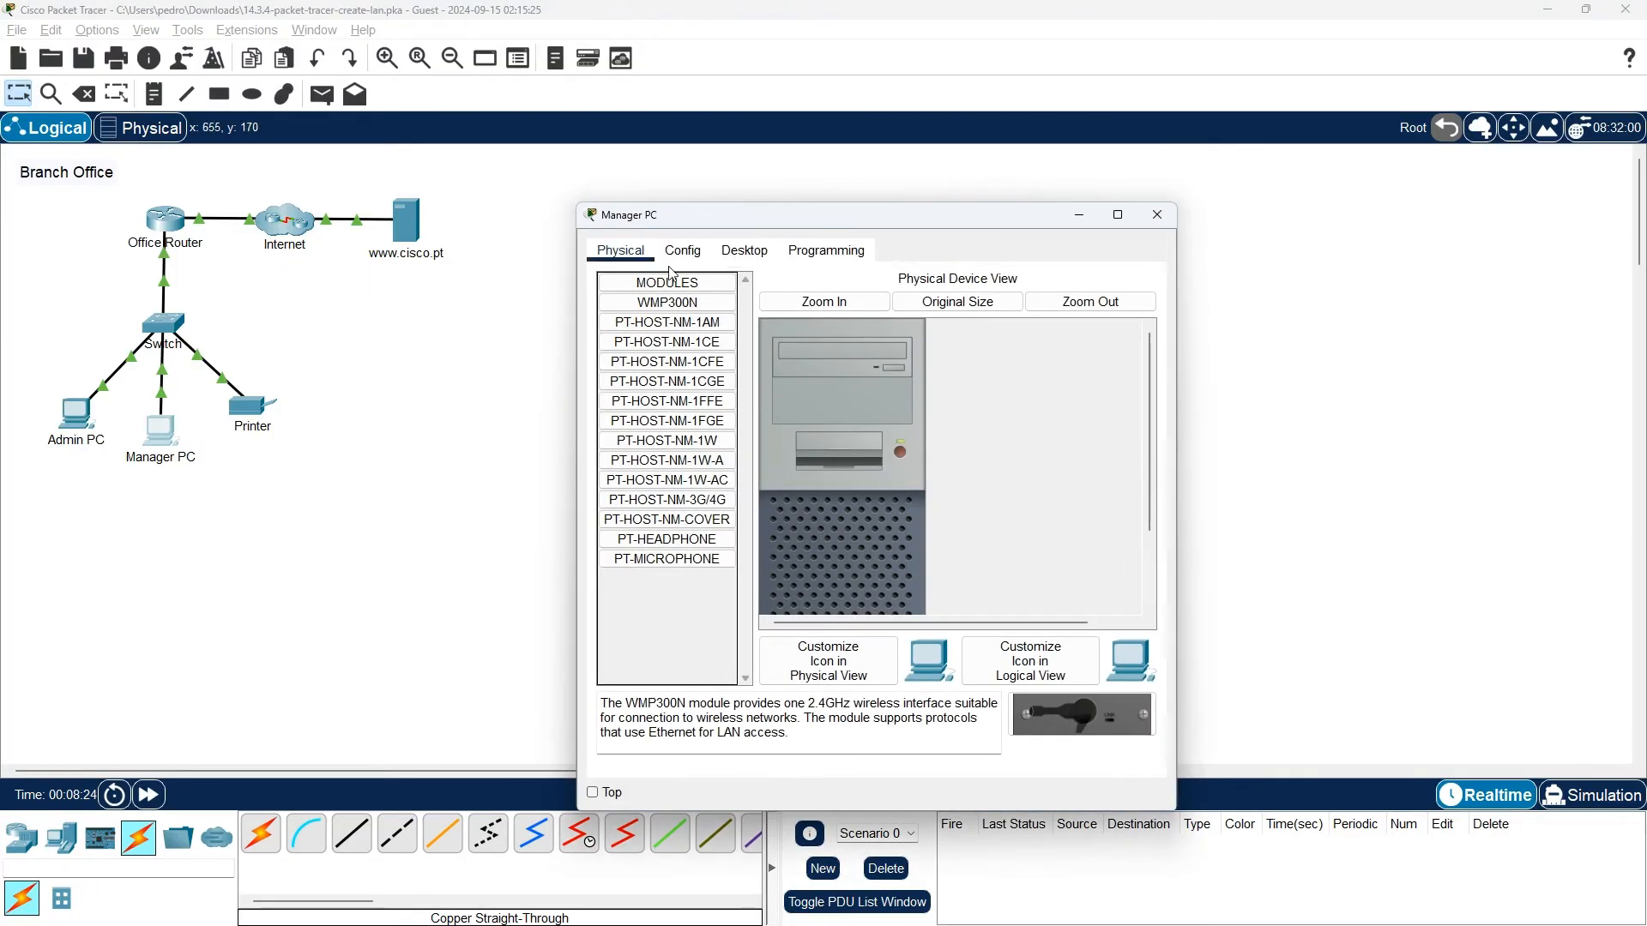
left_click(744, 249)
left_click(637, 339)
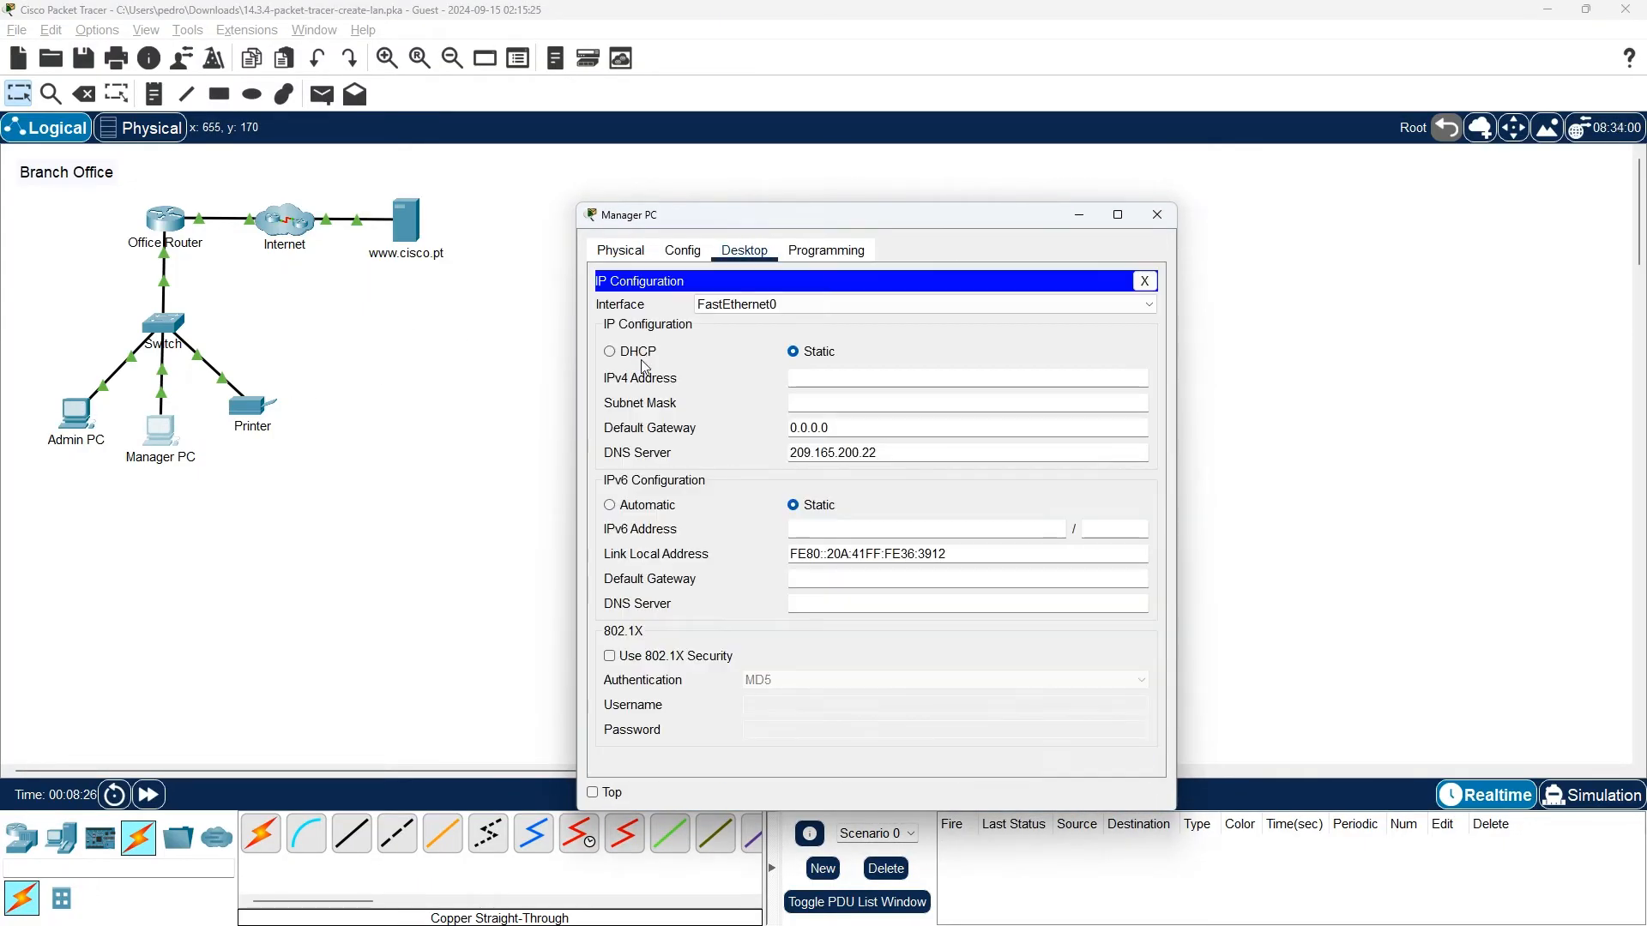
left_click(610, 351)
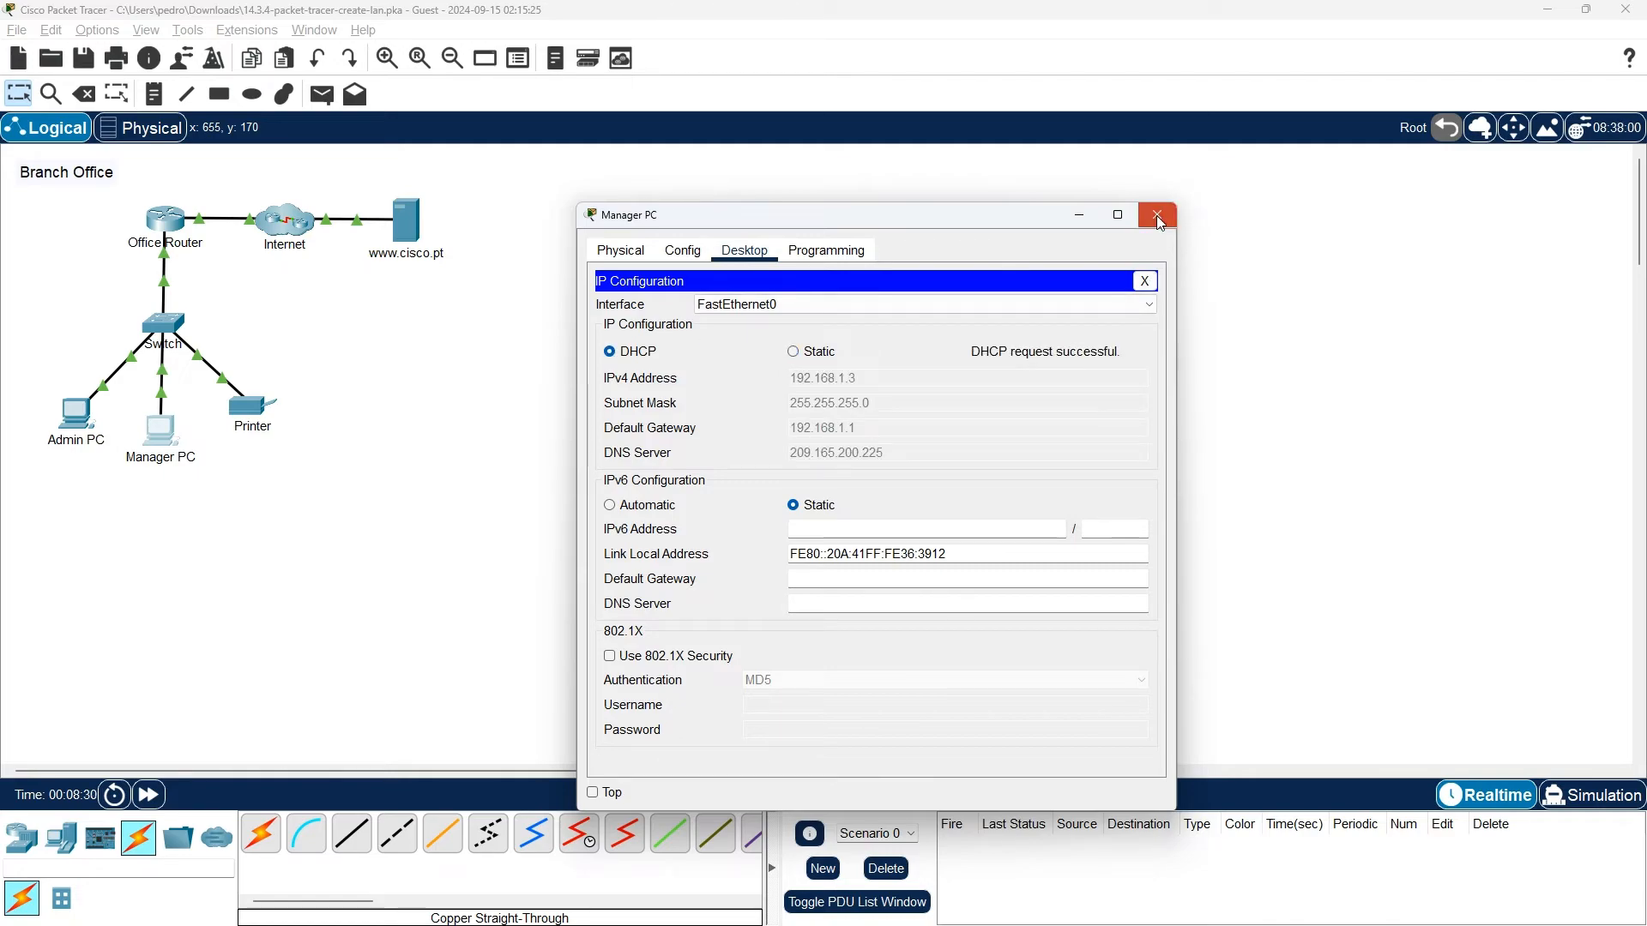
Step: Close the Manager PC window and open the Printer's FastEthernet0 configuration beside the activity instructions
left_click(1157, 214)
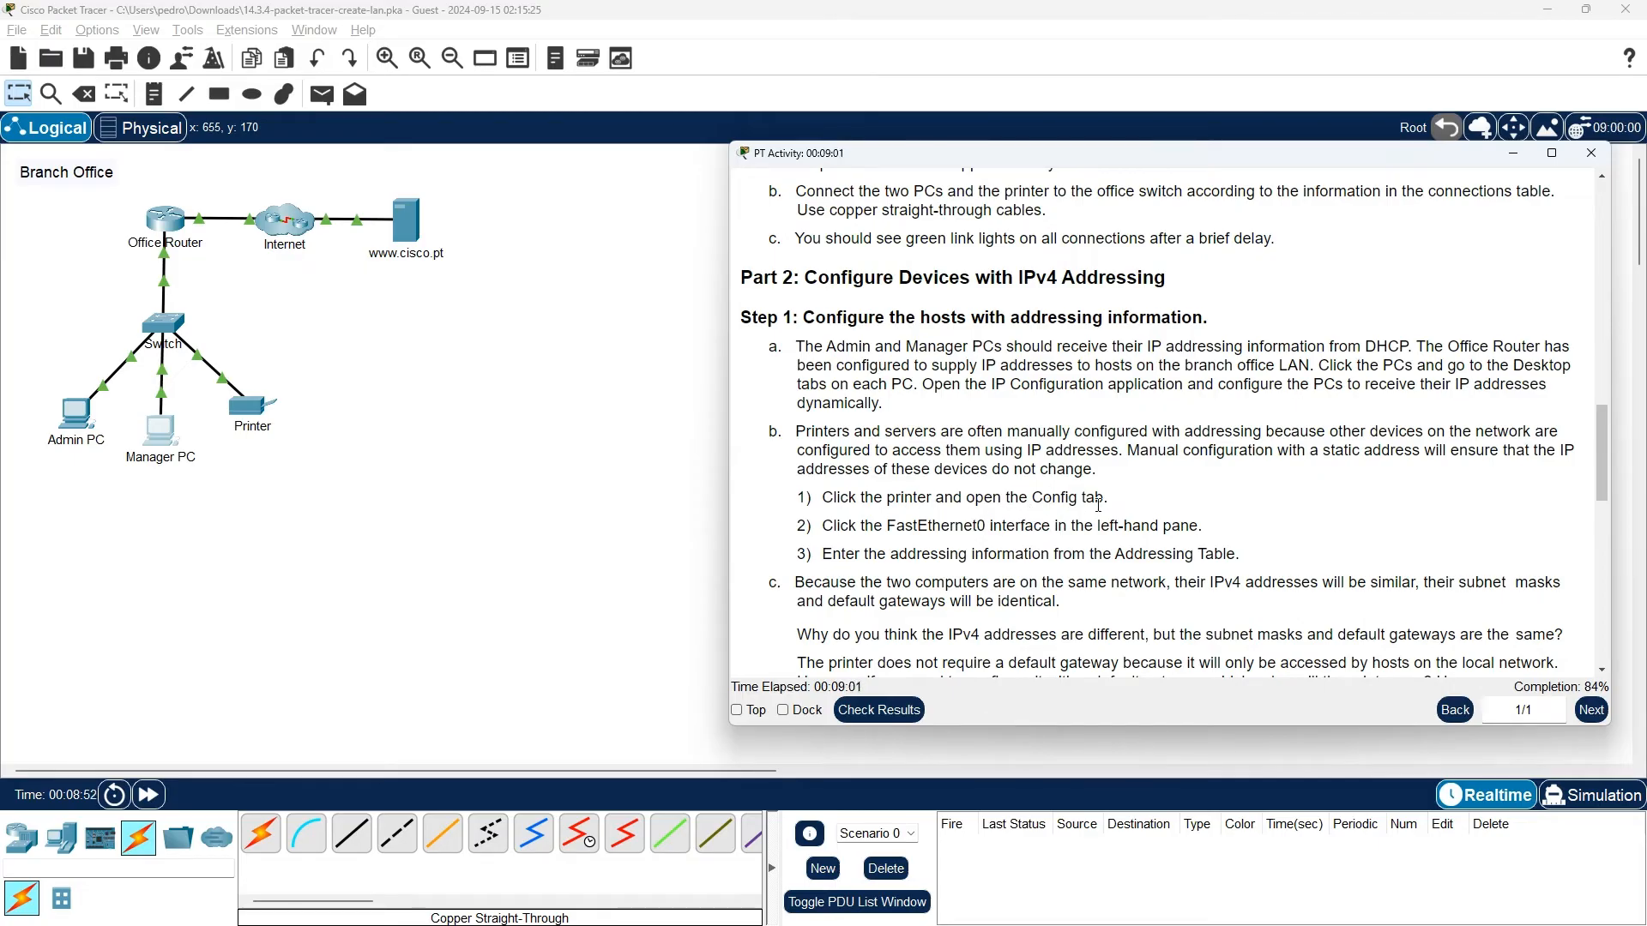
left_click(252, 405)
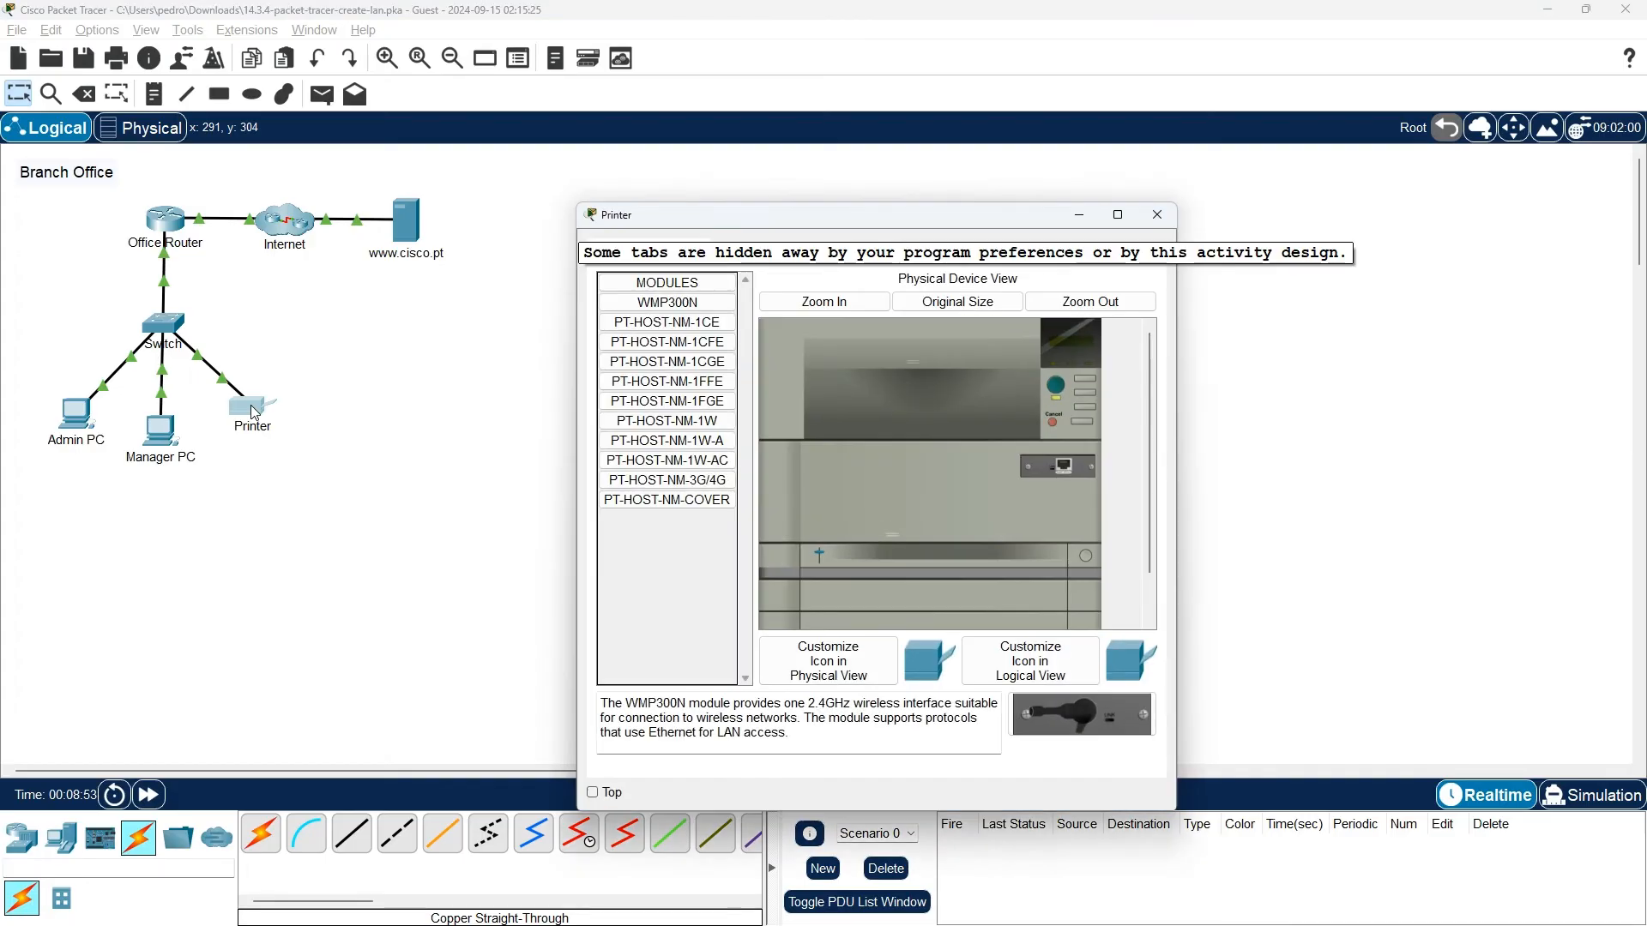
left_click(684, 250)
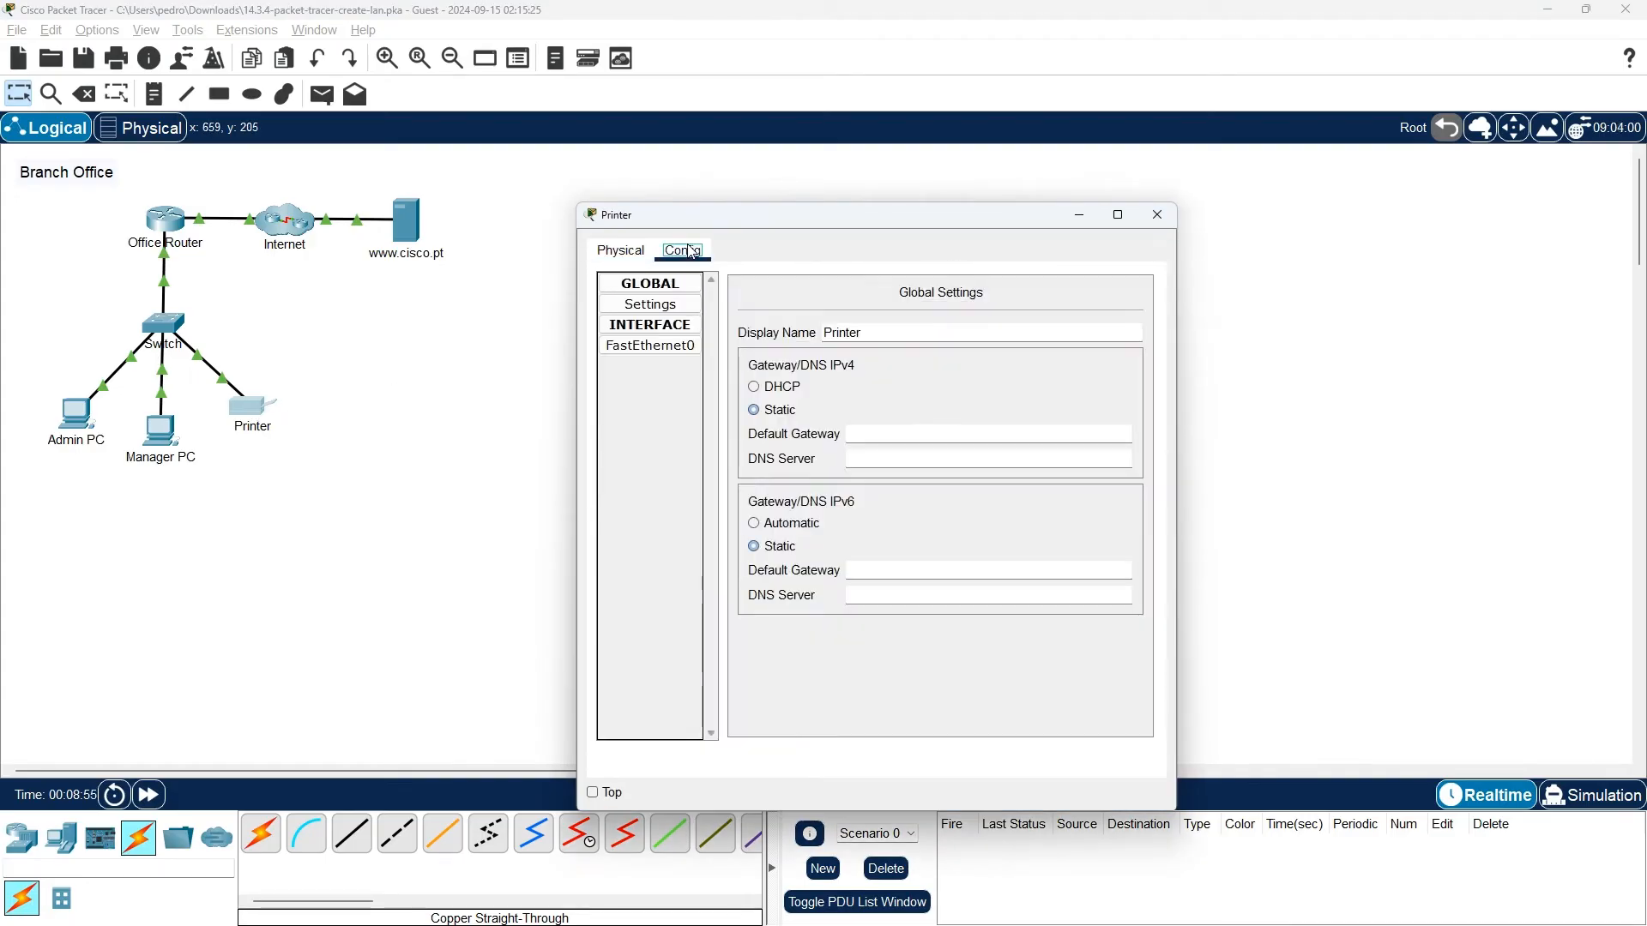
left_click_drag(726, 223, 290, 173)
key("alt+Tab")
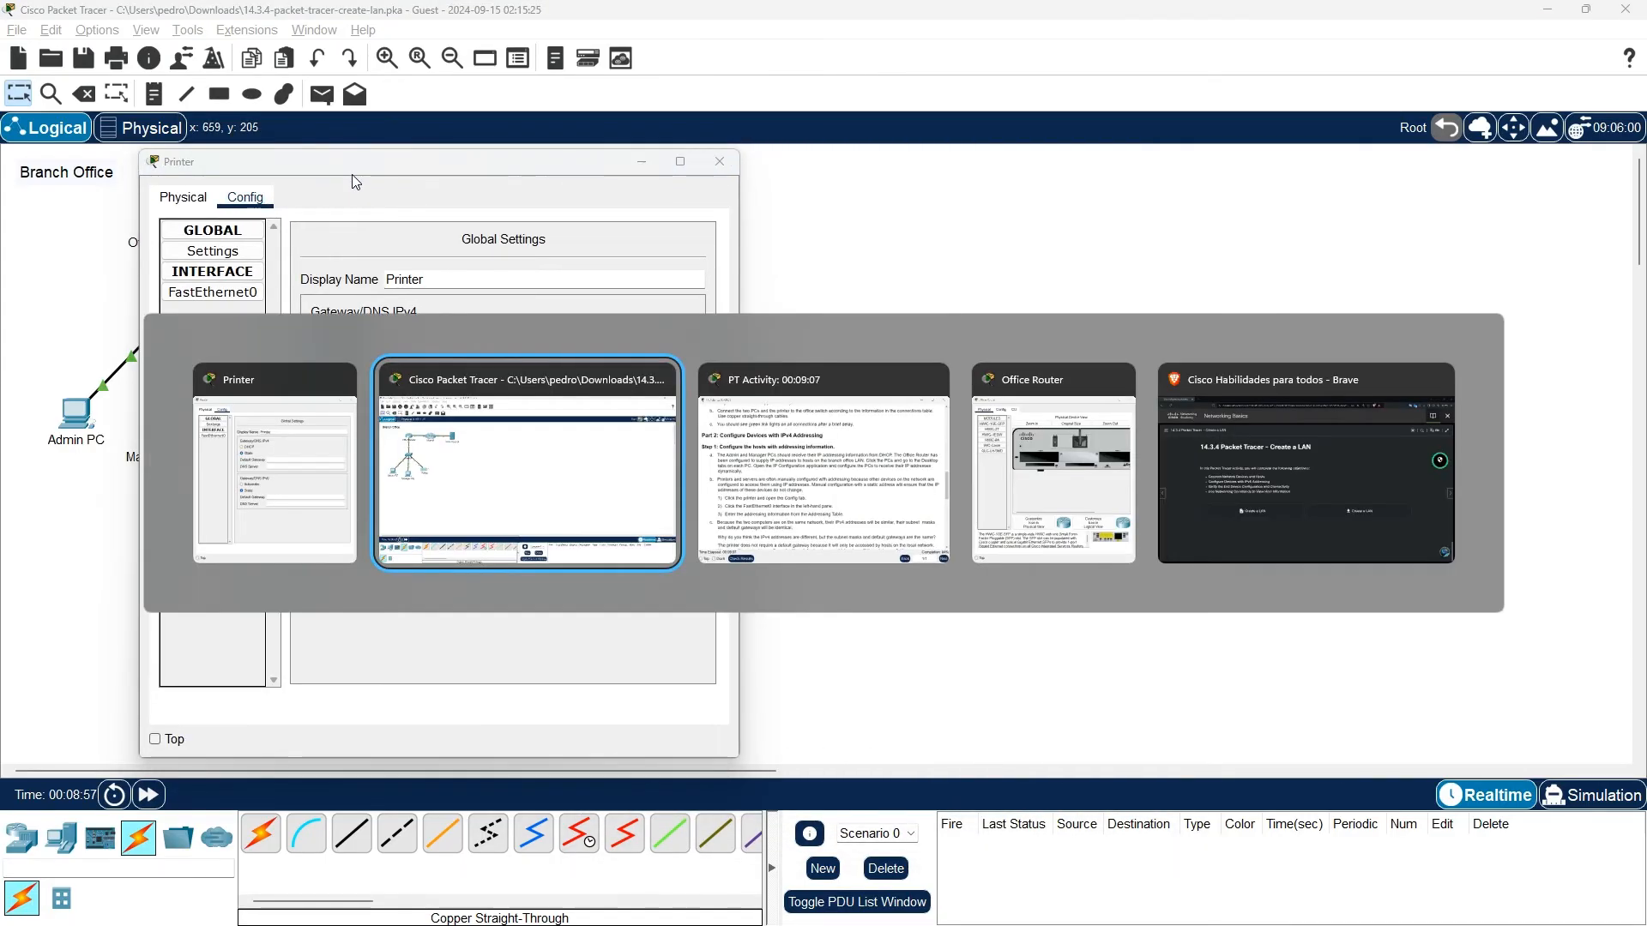
key("alt+Tab")
key("alt+Tab")
key("alt+Tab")
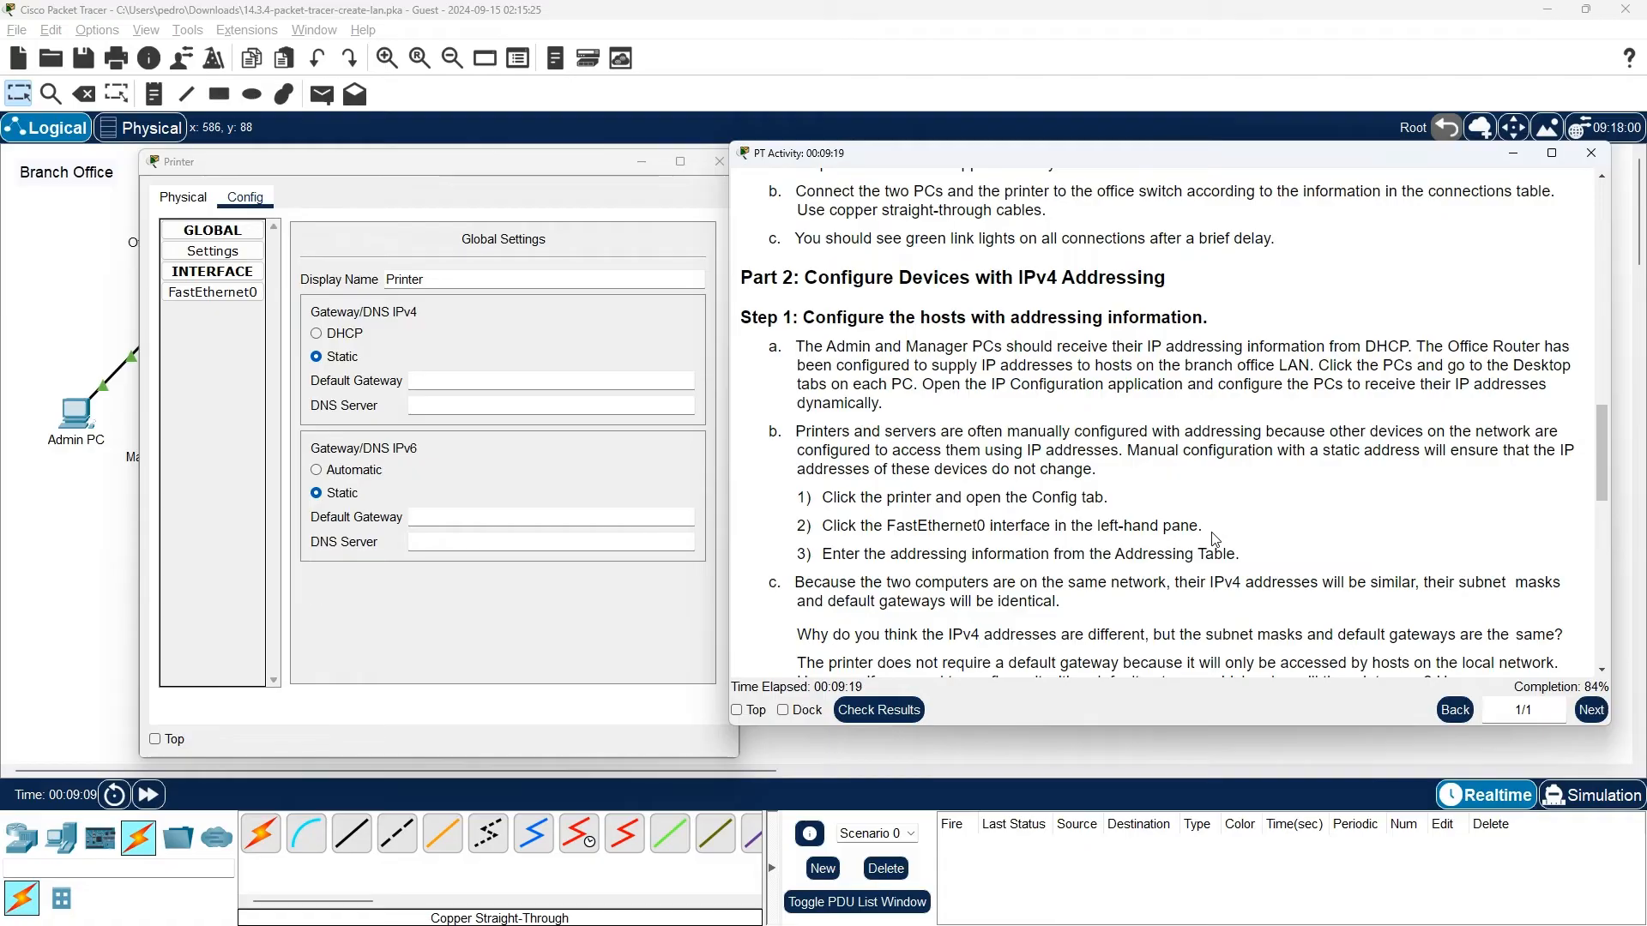
left_click(213, 292)
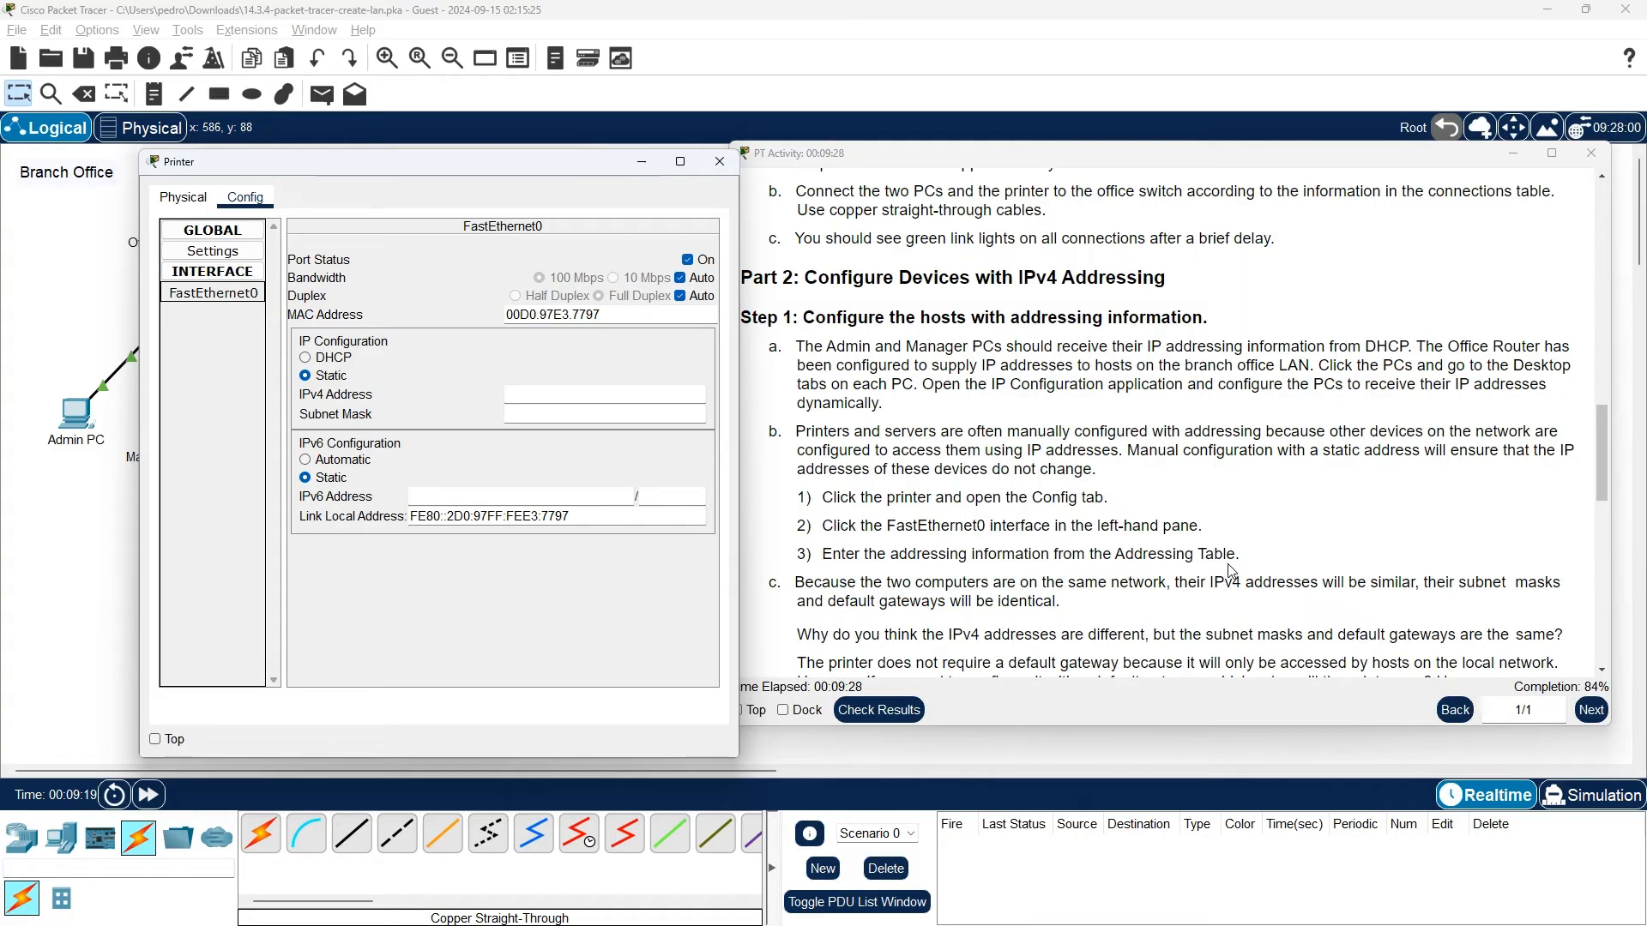
Step: Switch the Printer's FastEthernet0 IP configuration to DHCP and back to Static
scroll(1232, 570, "up", 5)
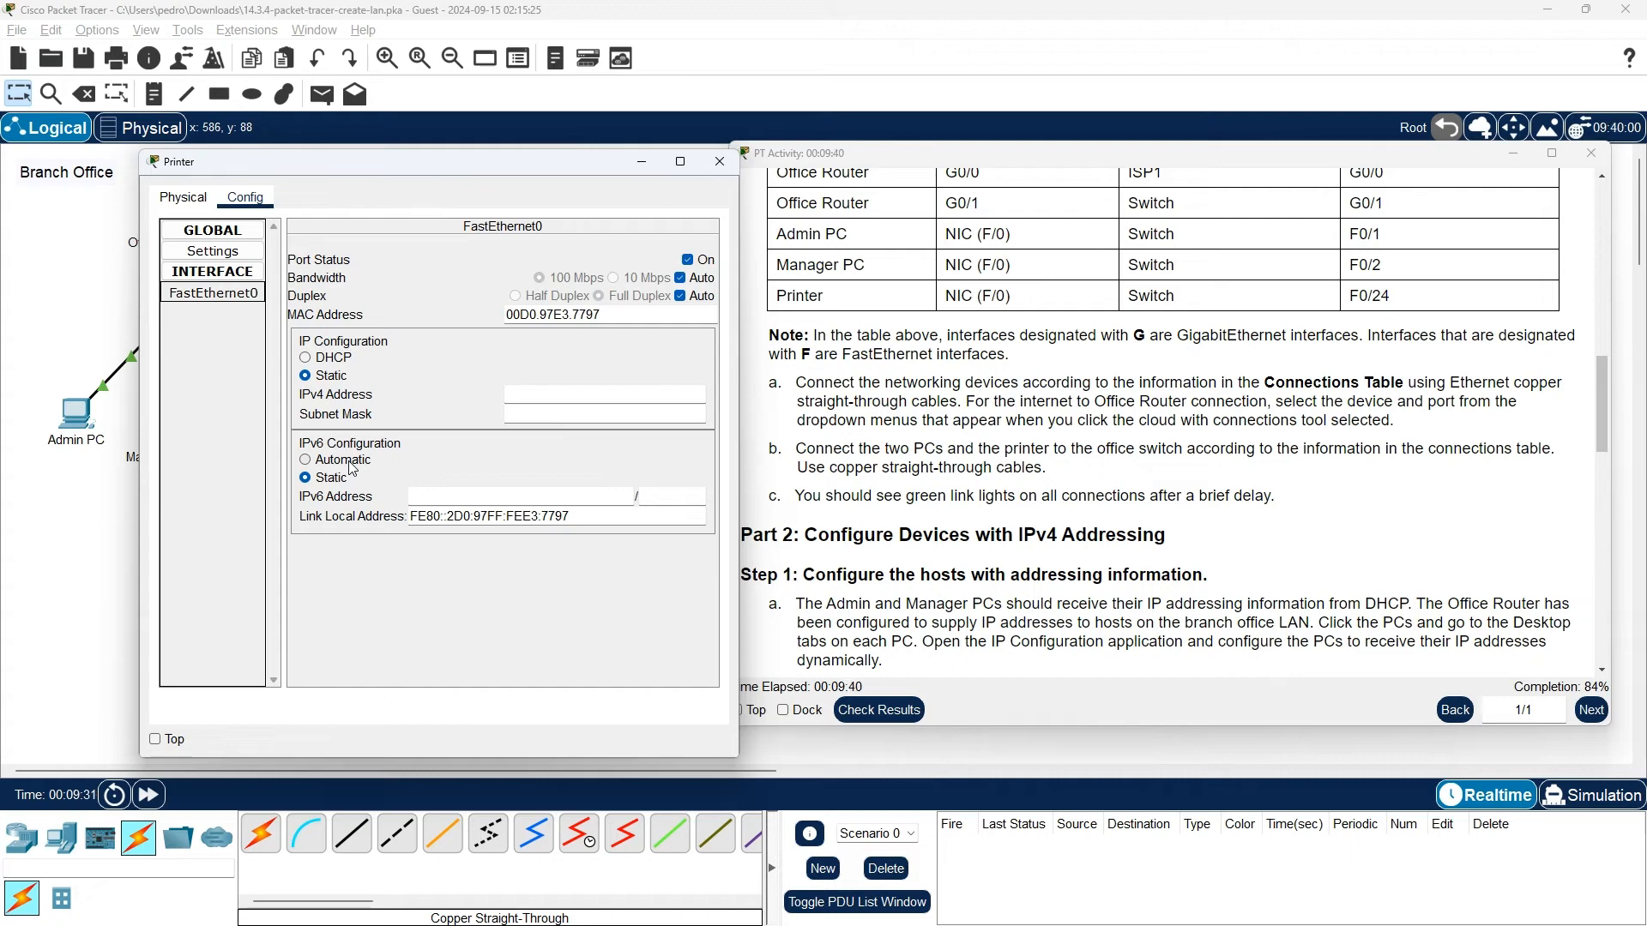
left_click(333, 359)
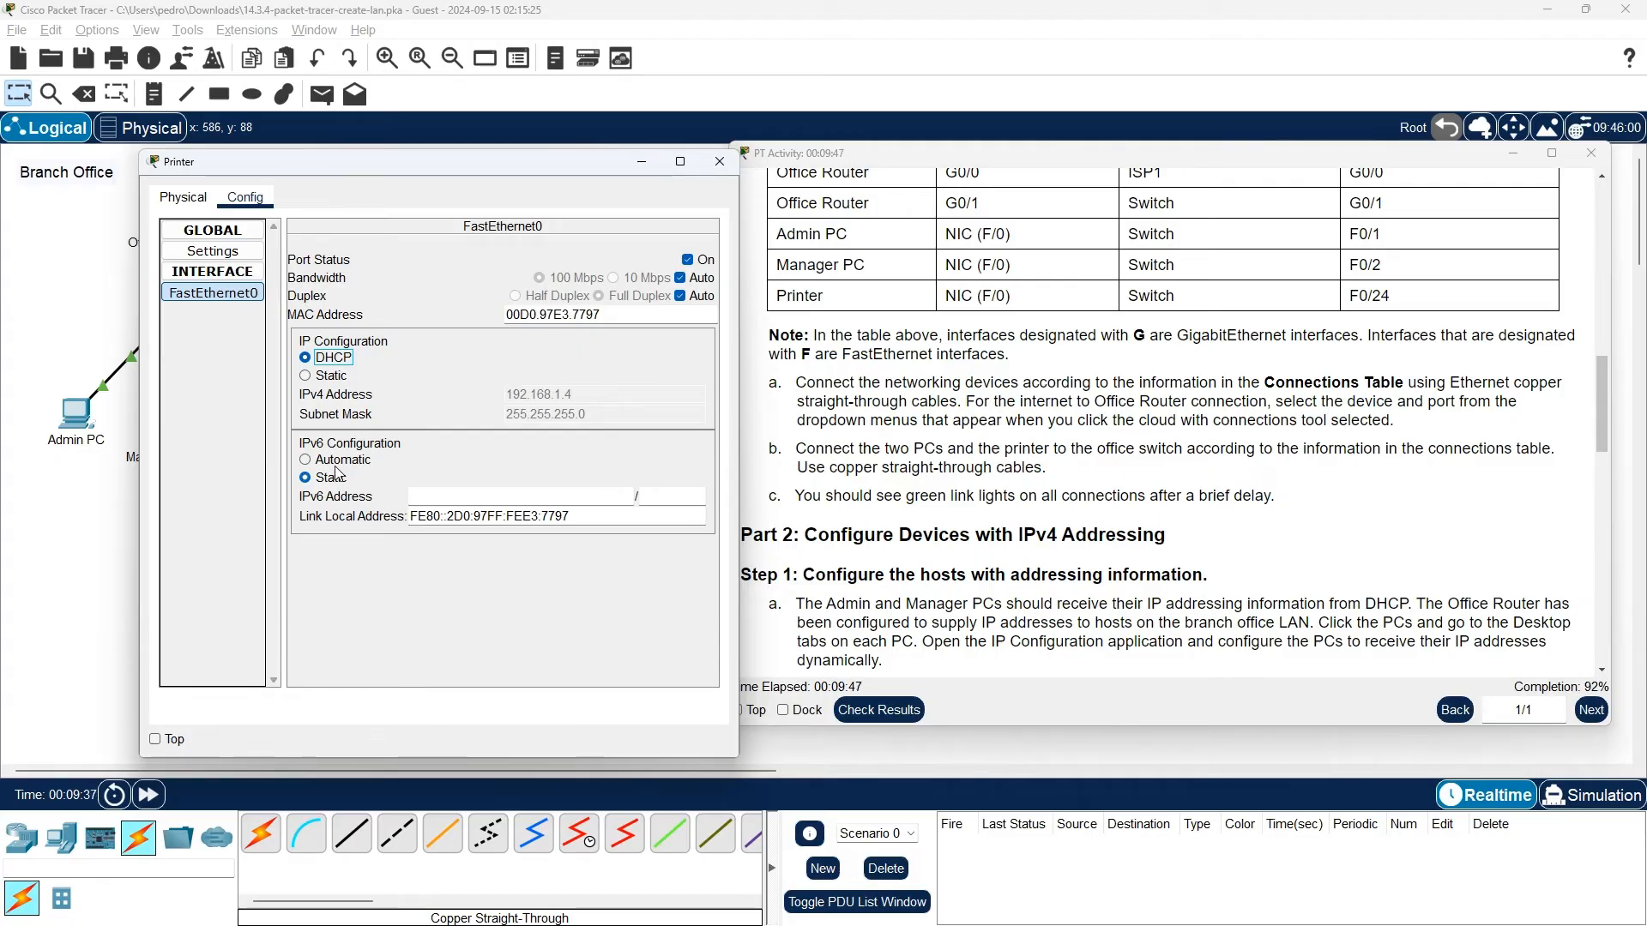
left_click(331, 378)
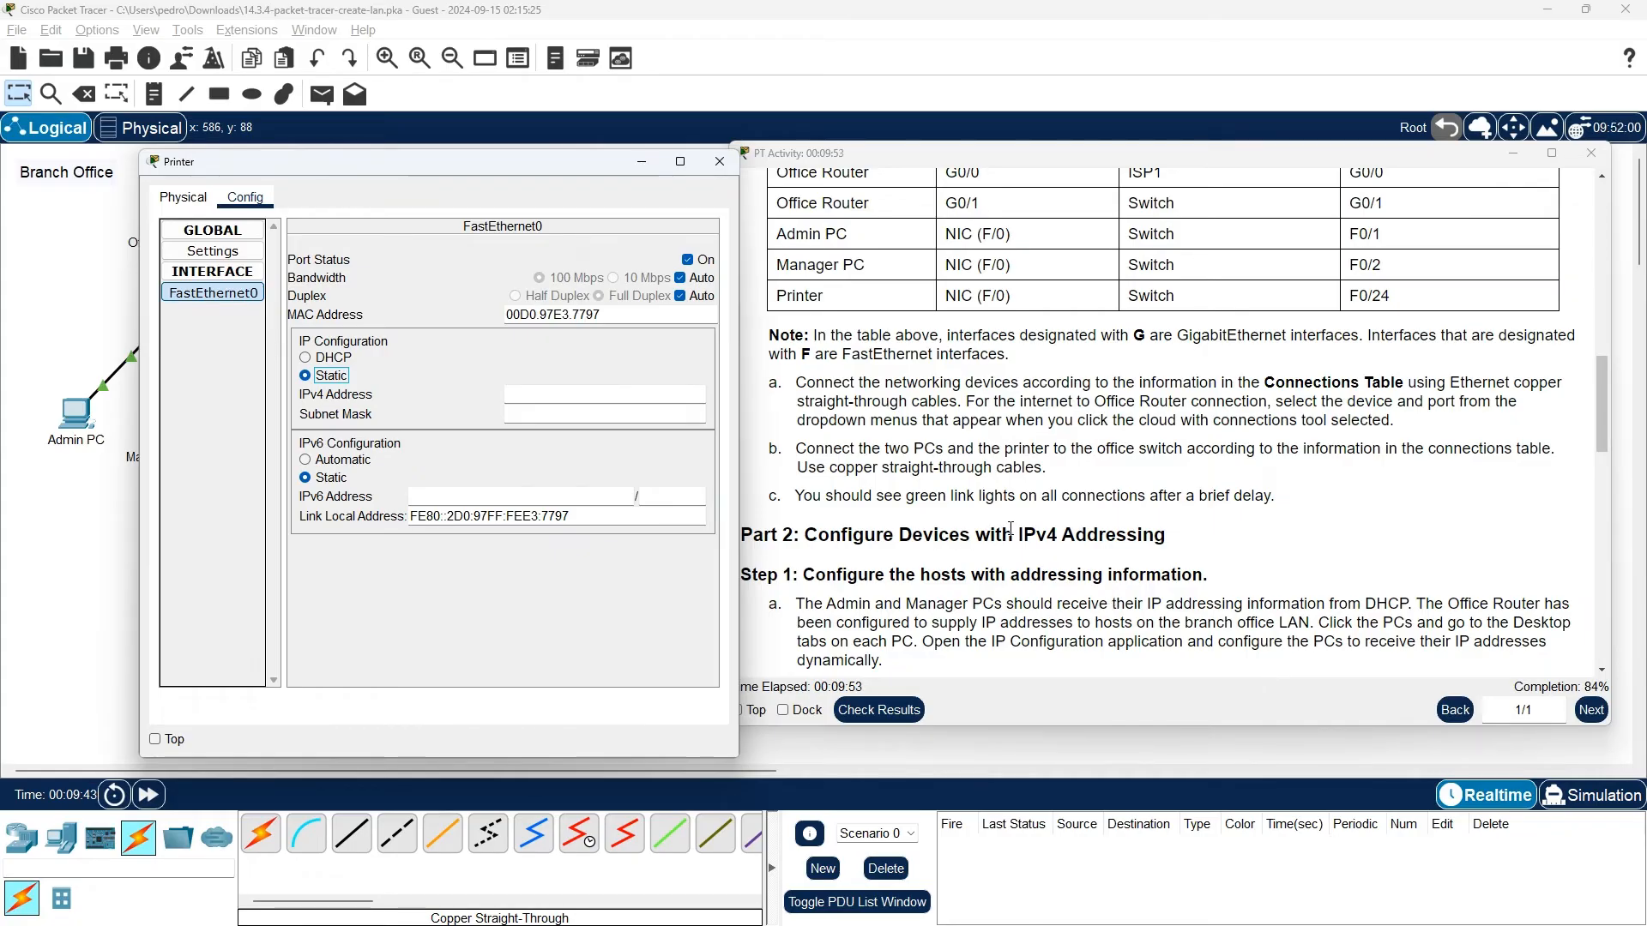
Step: Try to paste the Printer's IPv4 address 192.168.1.100 from the Addressing Table into its FastEthernet0 configuration
scroll(999, 531, "down", 5)
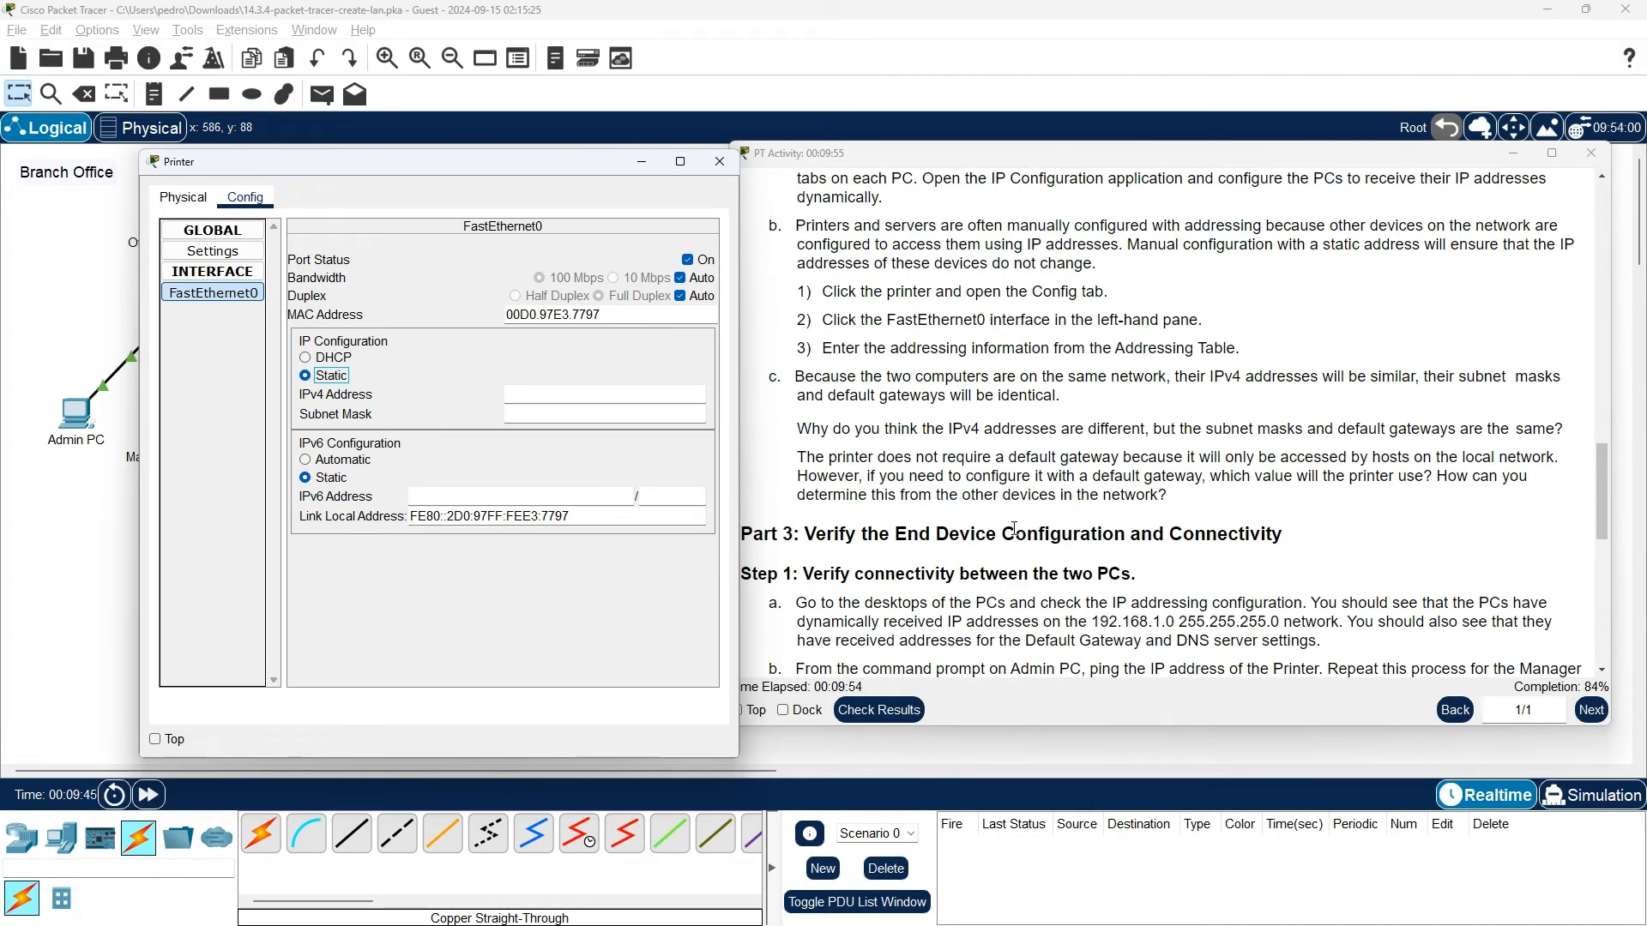
scroll(1013, 529, "up", 2)
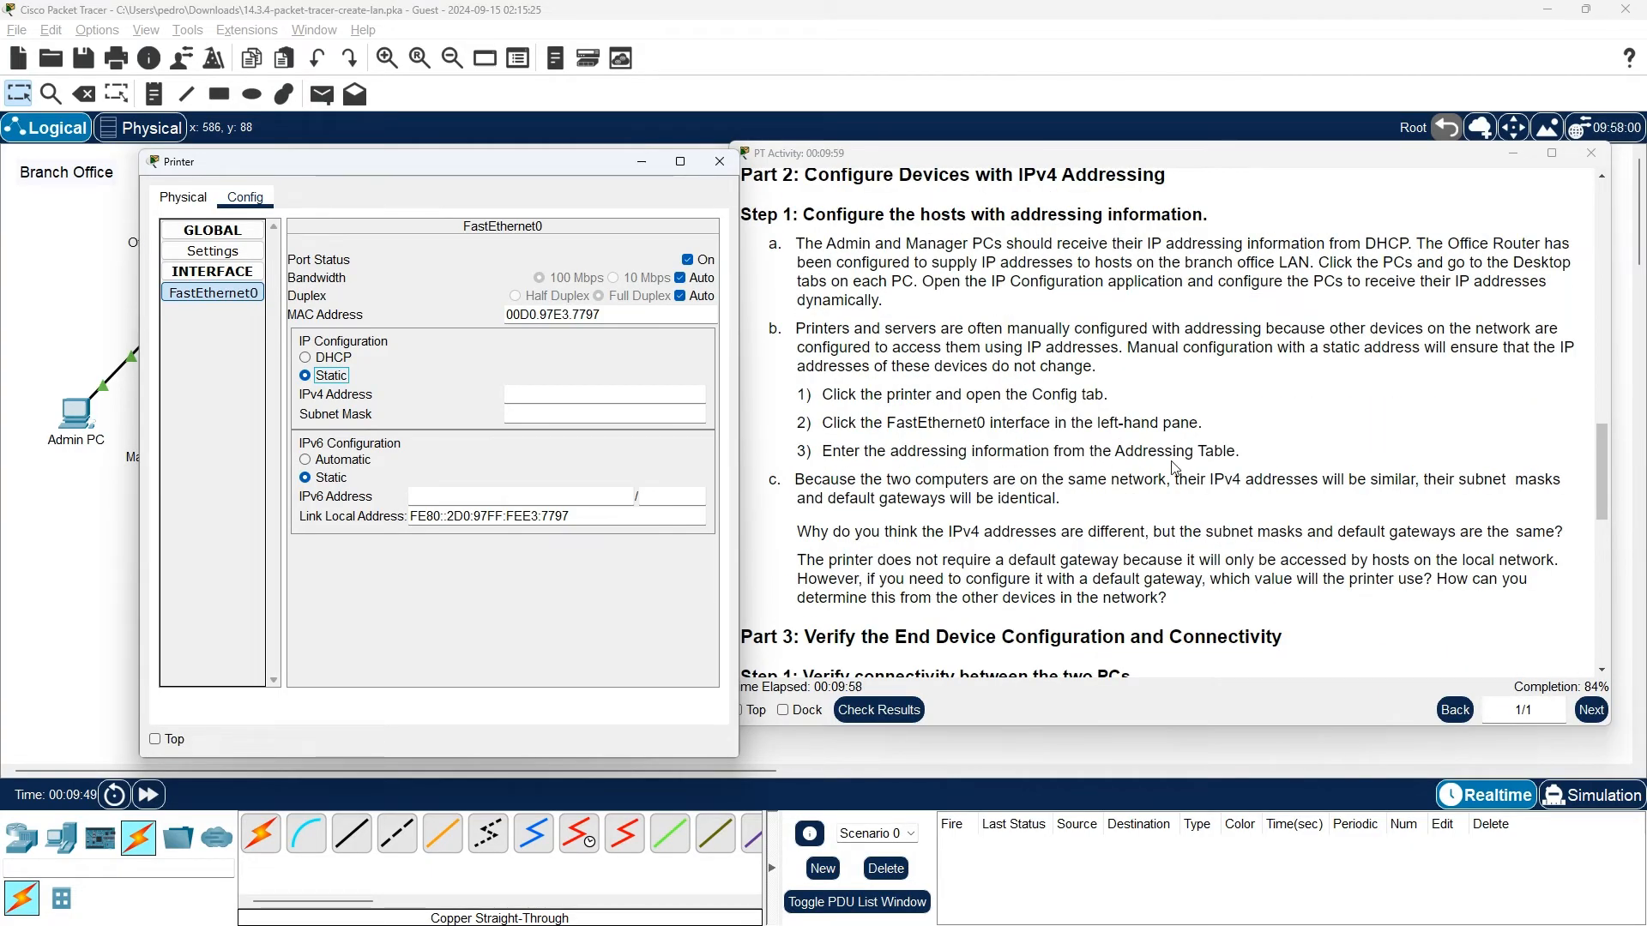
scroll(1198, 456, "up", 8)
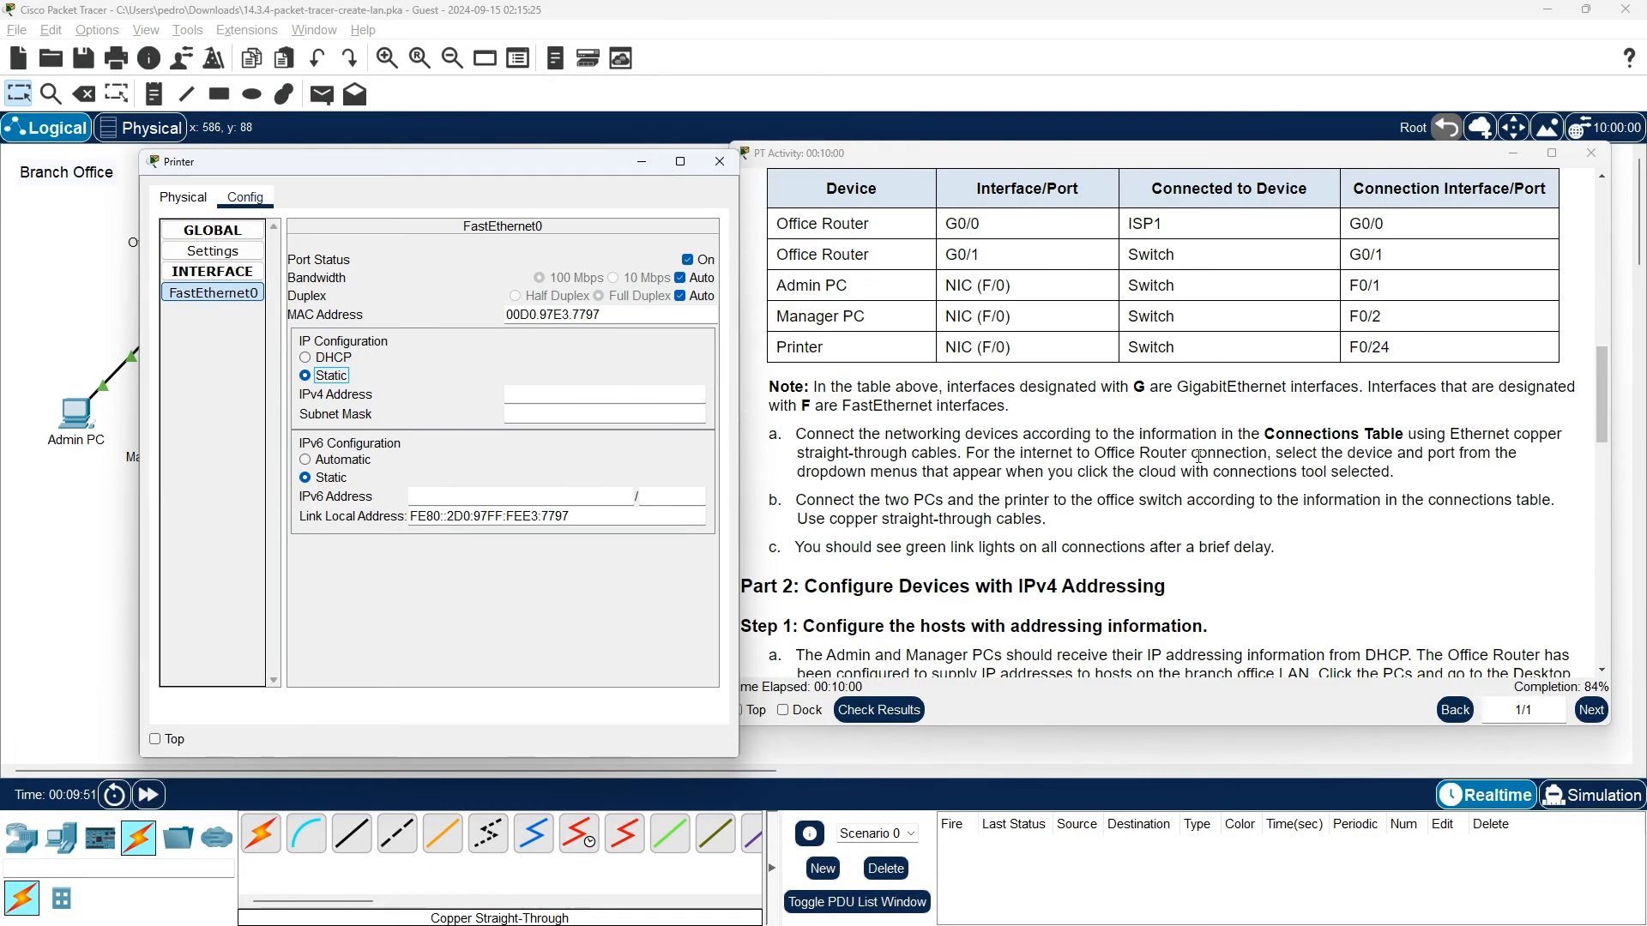
scroll(1199, 456, "up", 20)
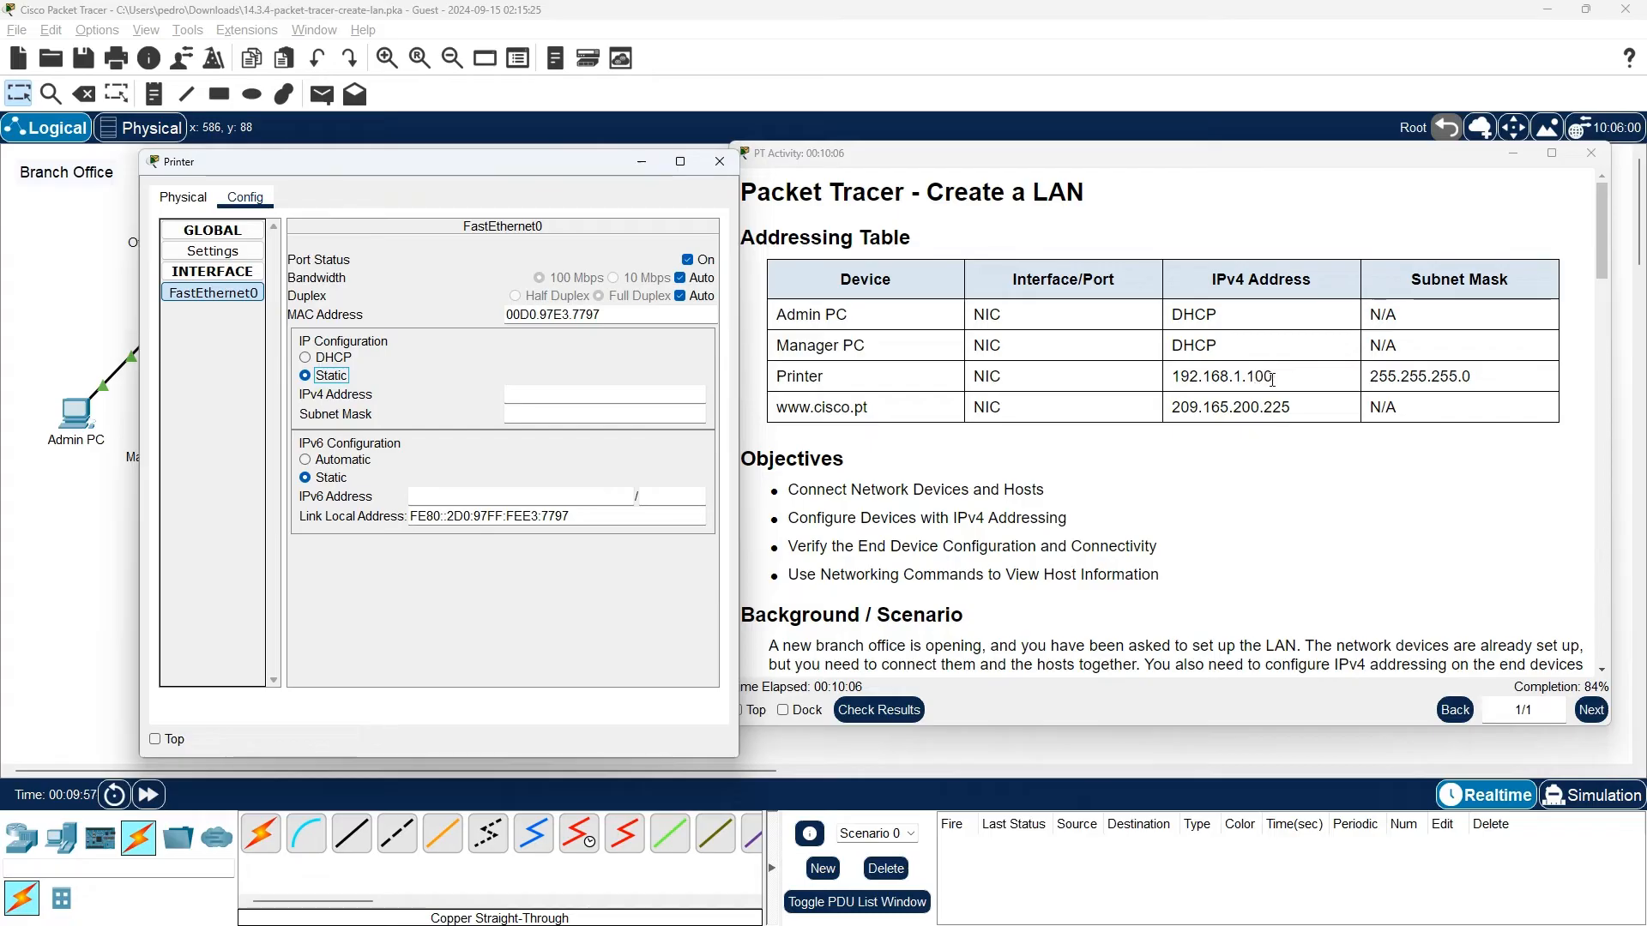
left_click_drag(1272, 379, 1171, 381)
right_click(1190, 380)
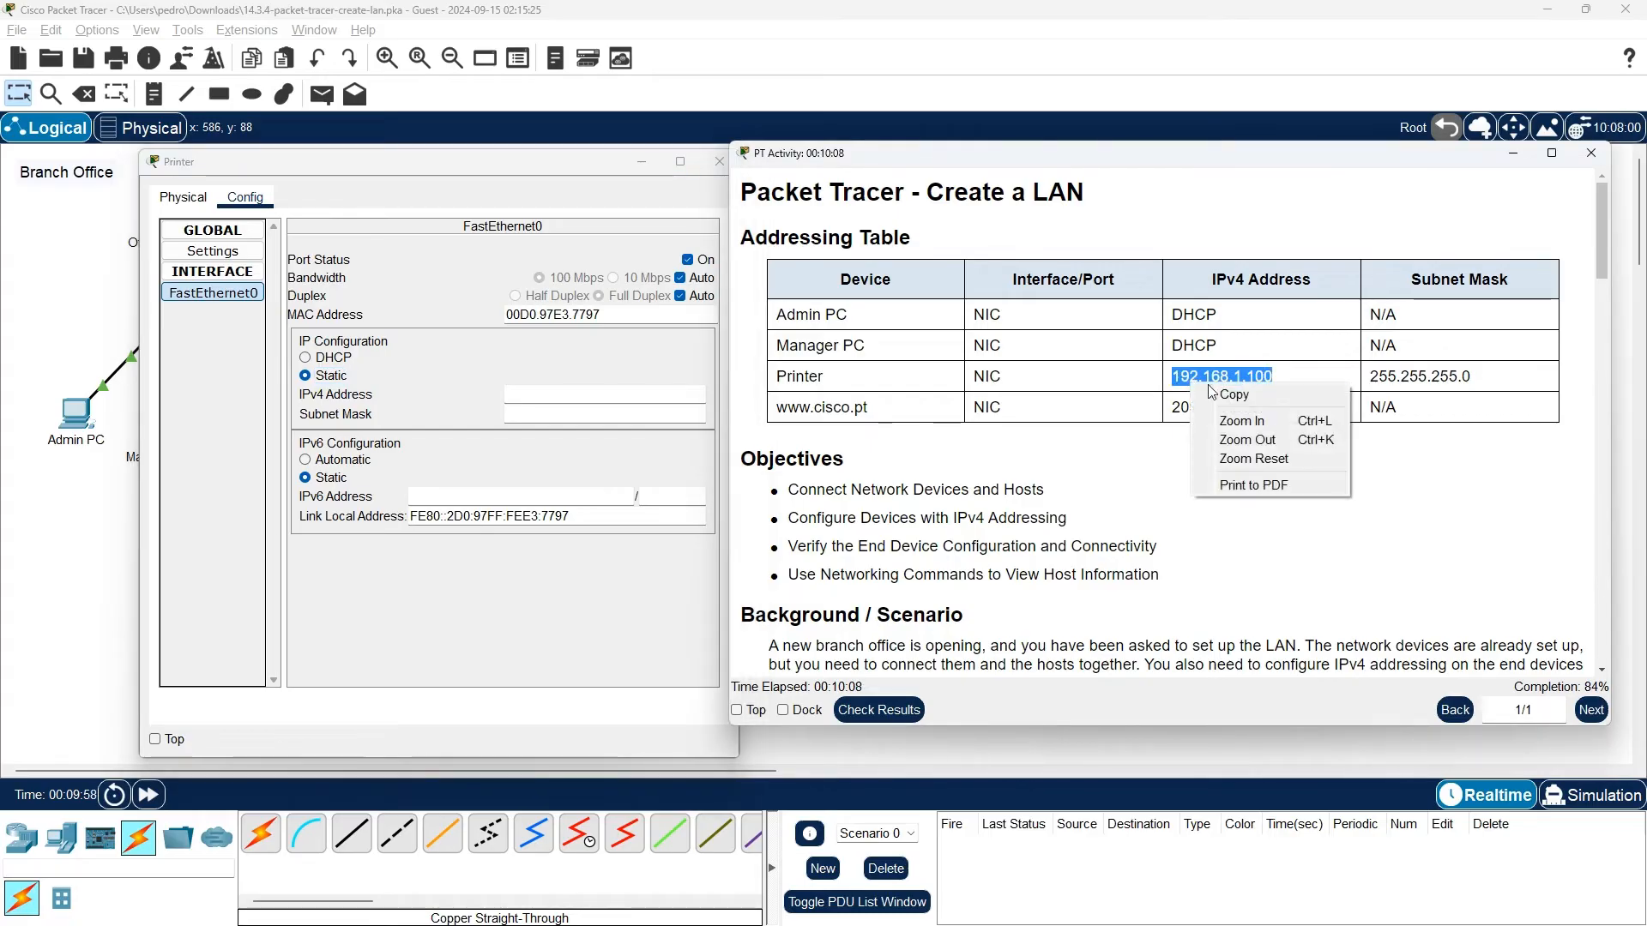
left_click(1226, 393)
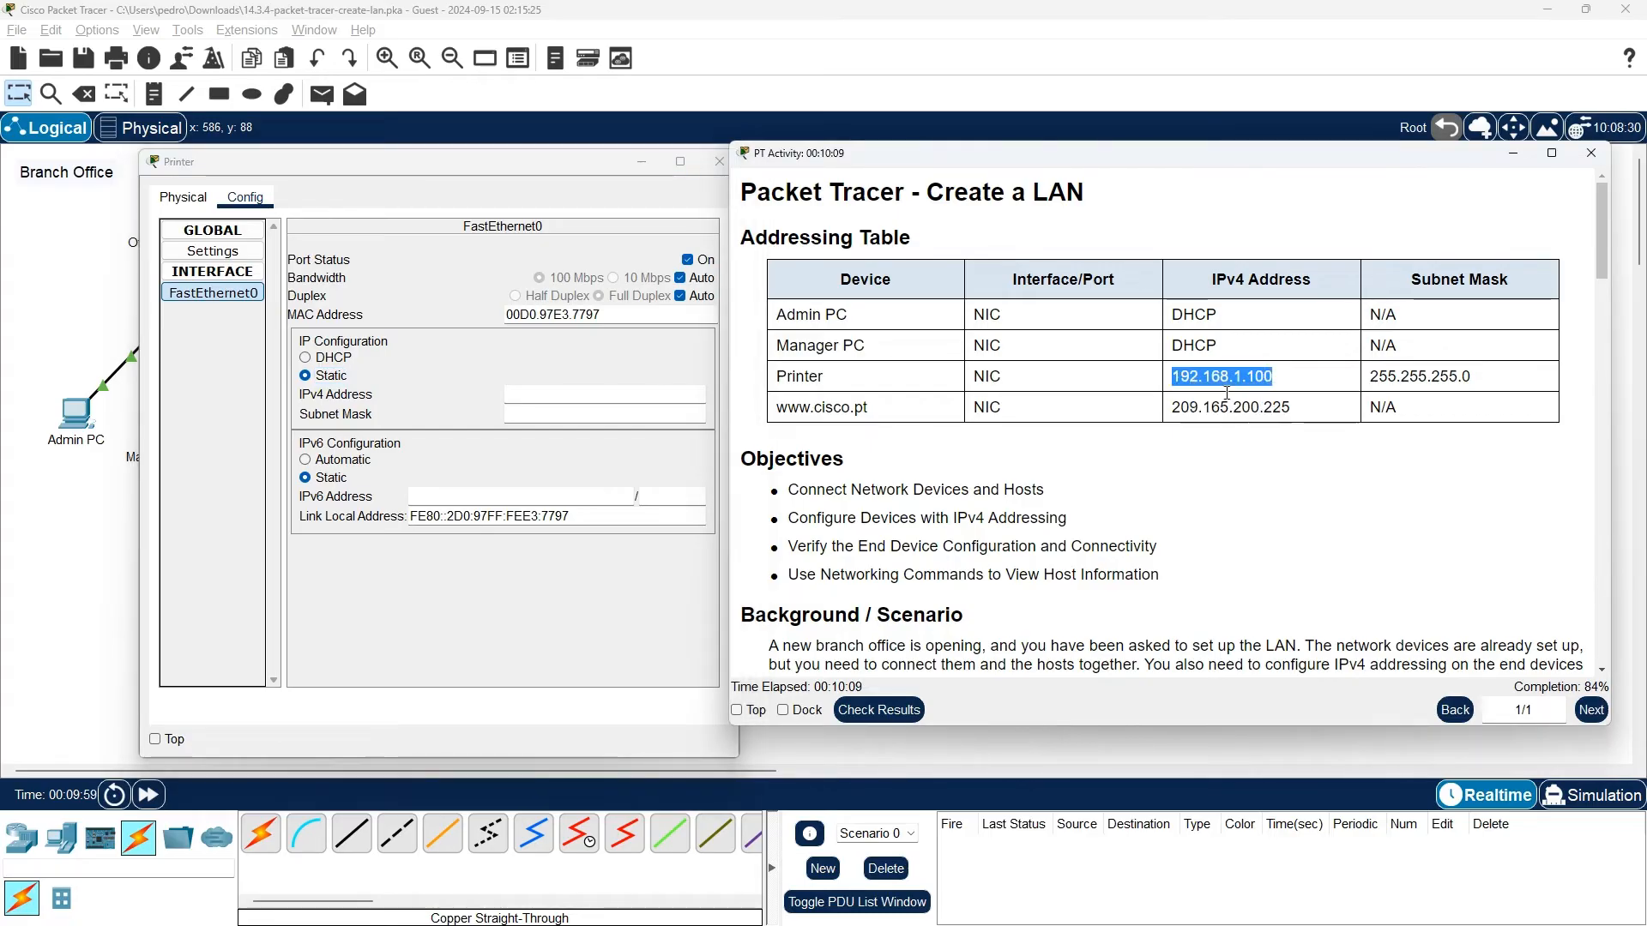
left_click(557, 397)
right_click(557, 397)
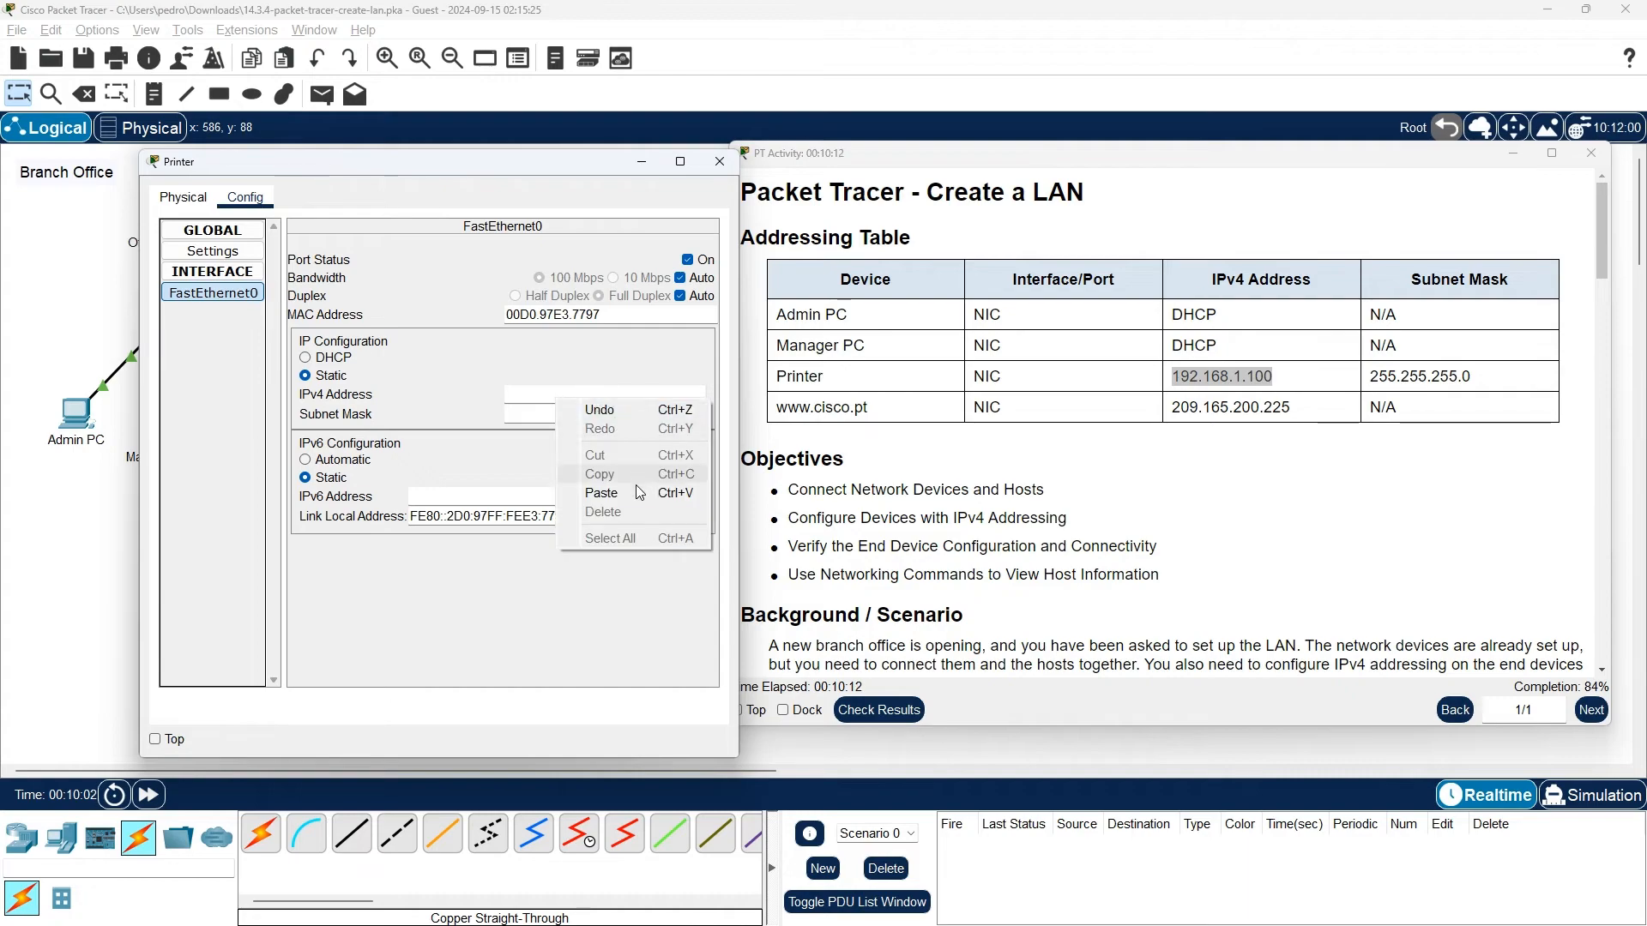
left_click(639, 489)
left_click(579, 414)
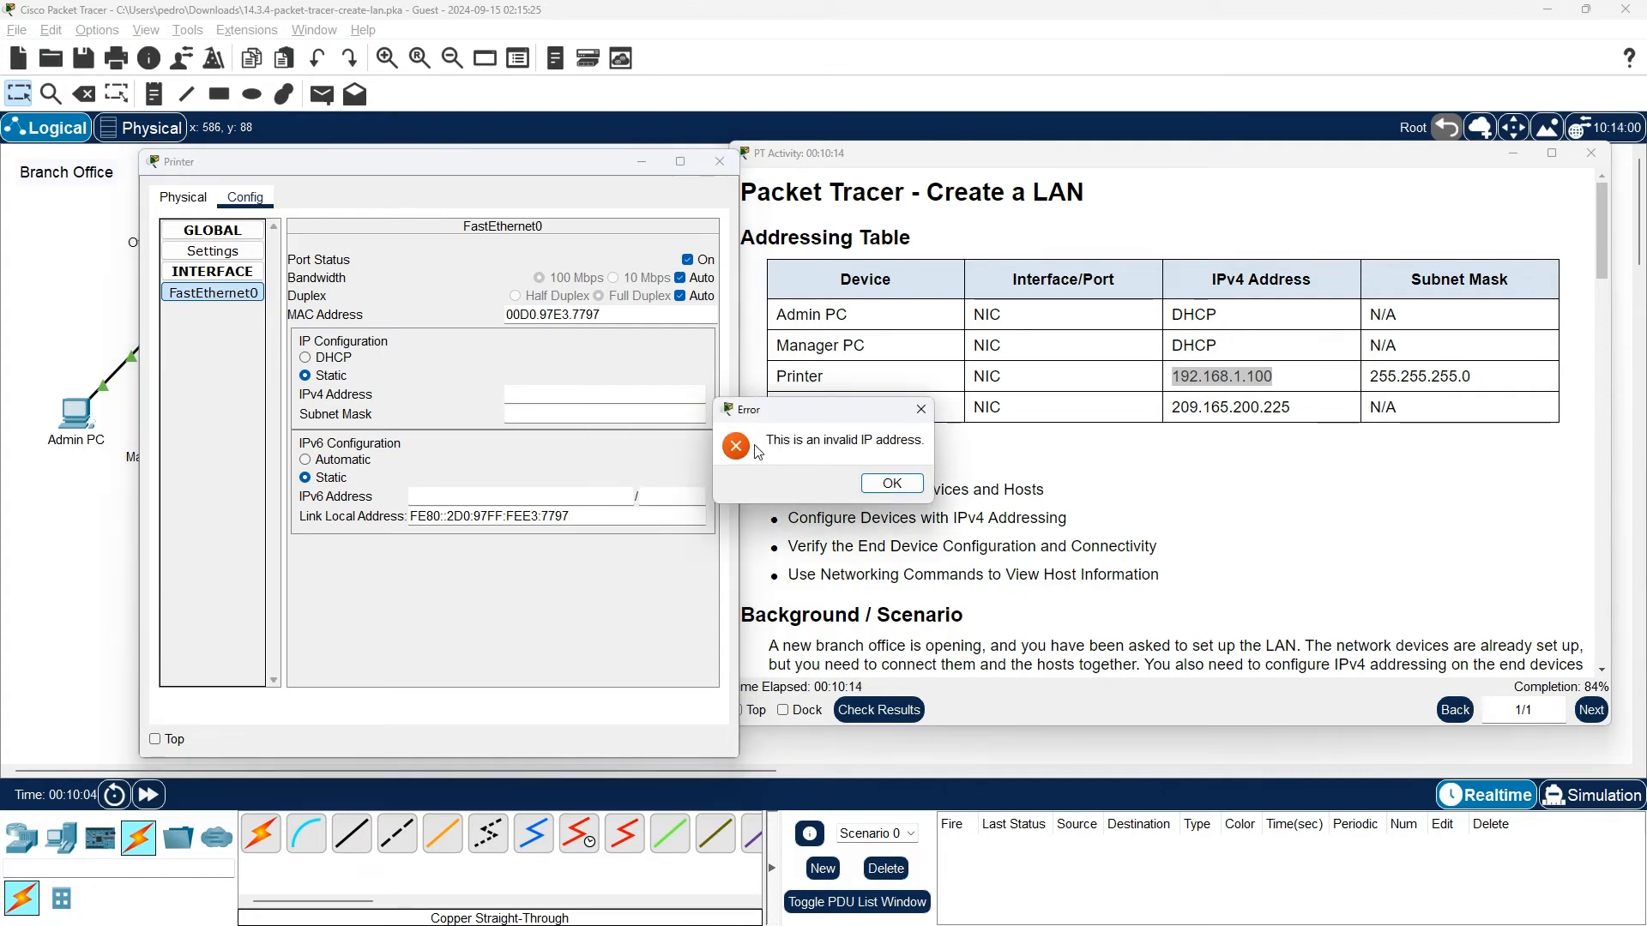
left_click(892, 483)
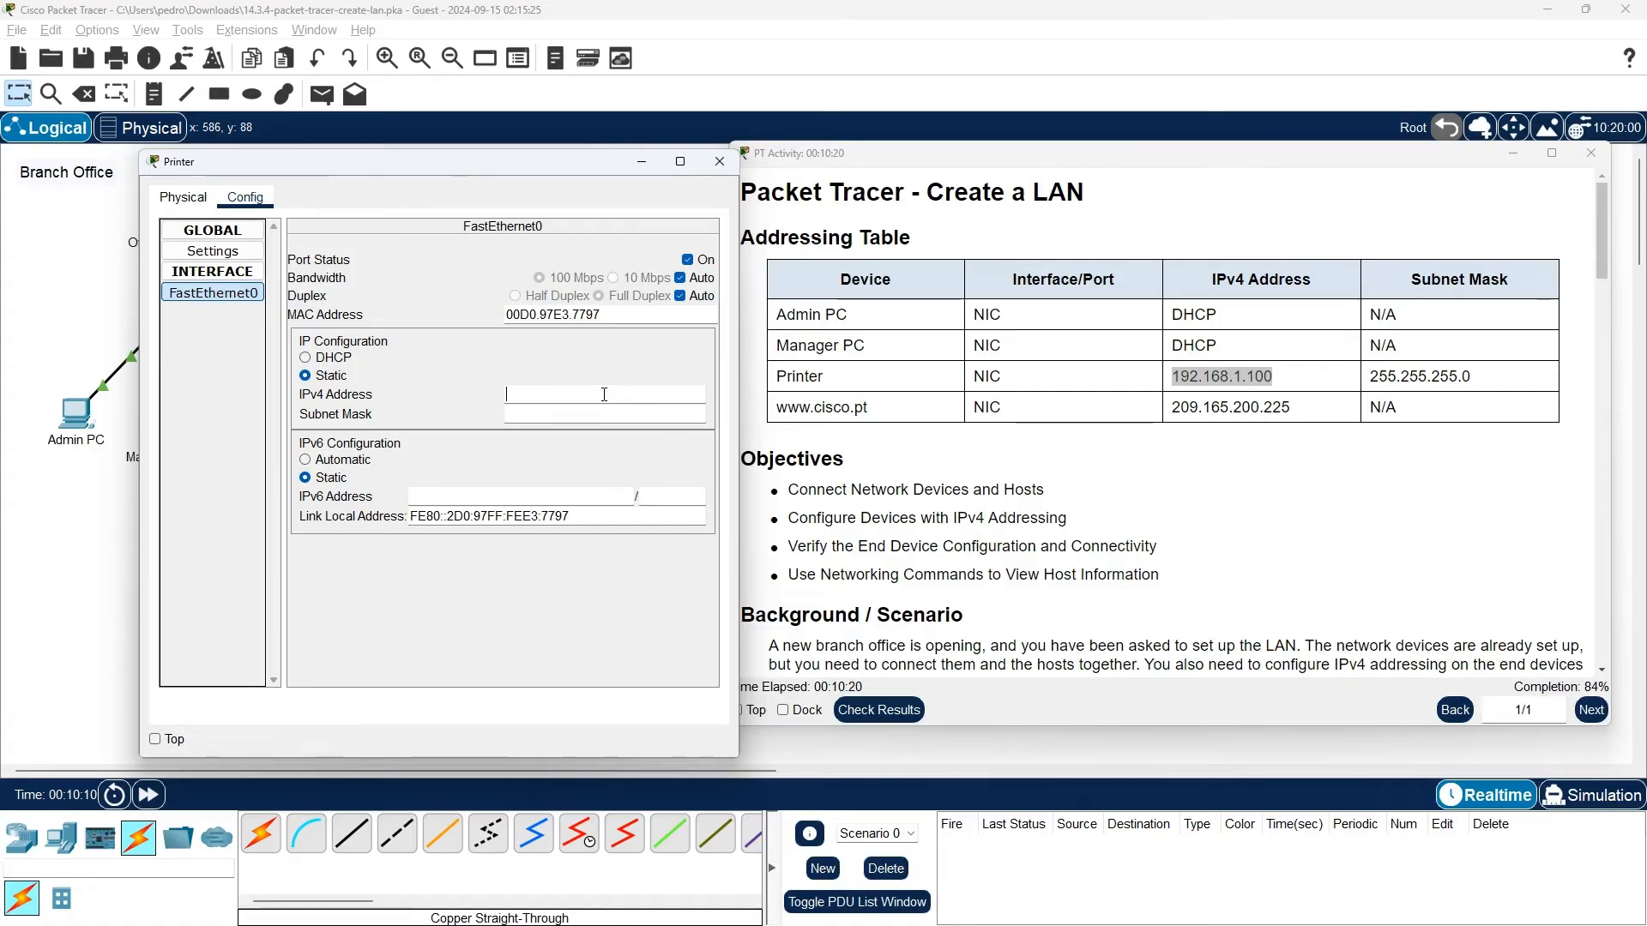
Step: Set the Printer's static IPv4 address to 192.168.1.100 and subnet mask to 255.255.255.0 on FastEthernet0
type("192")
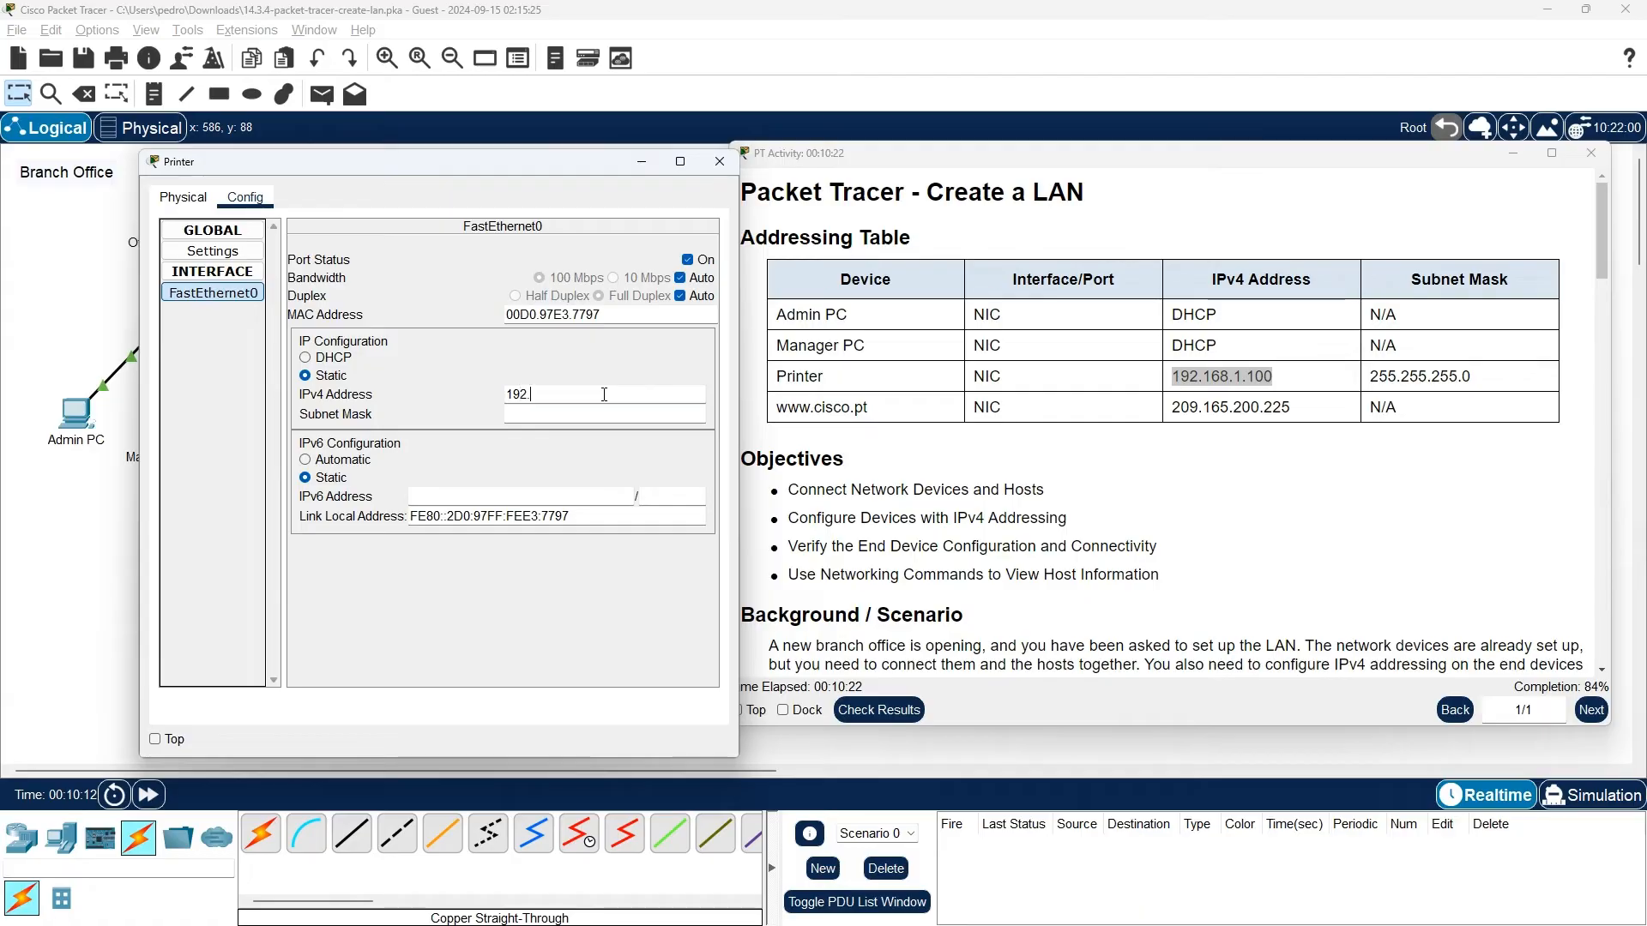
type(".168.1.100")
left_click(606, 411)
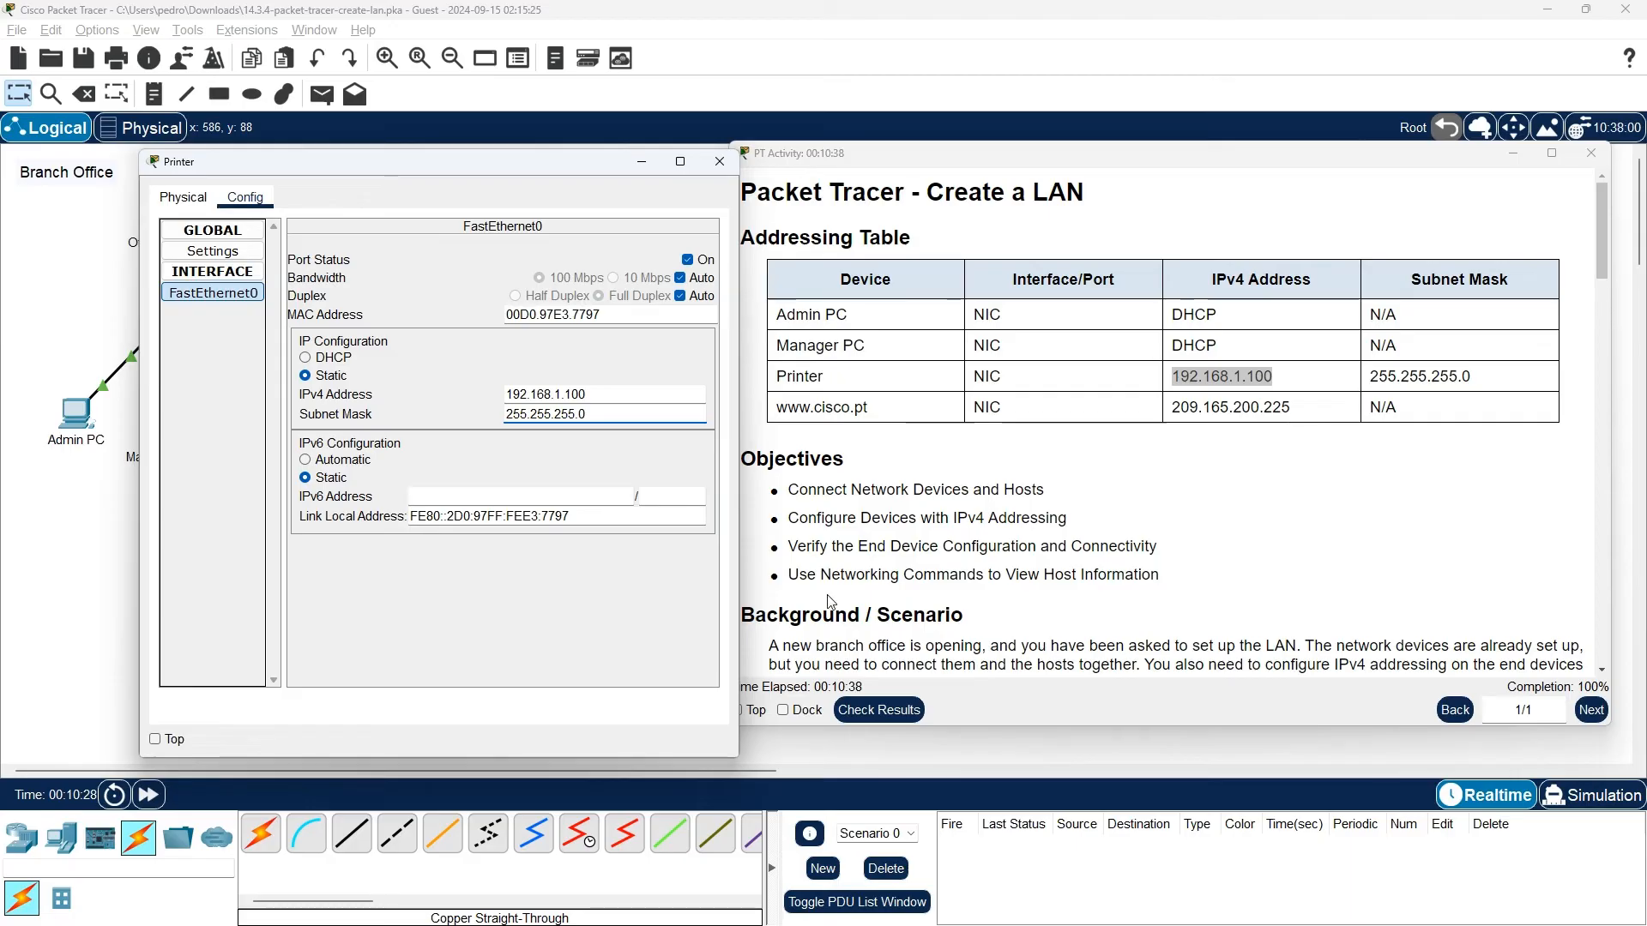
Step: Read the remaining Part 2 questions and the Part 3 connectivity verification instructions, closing the Printer's configuration window
scroll(1197, 533, "down", 10)
scroll(1197, 532, "down", 10)
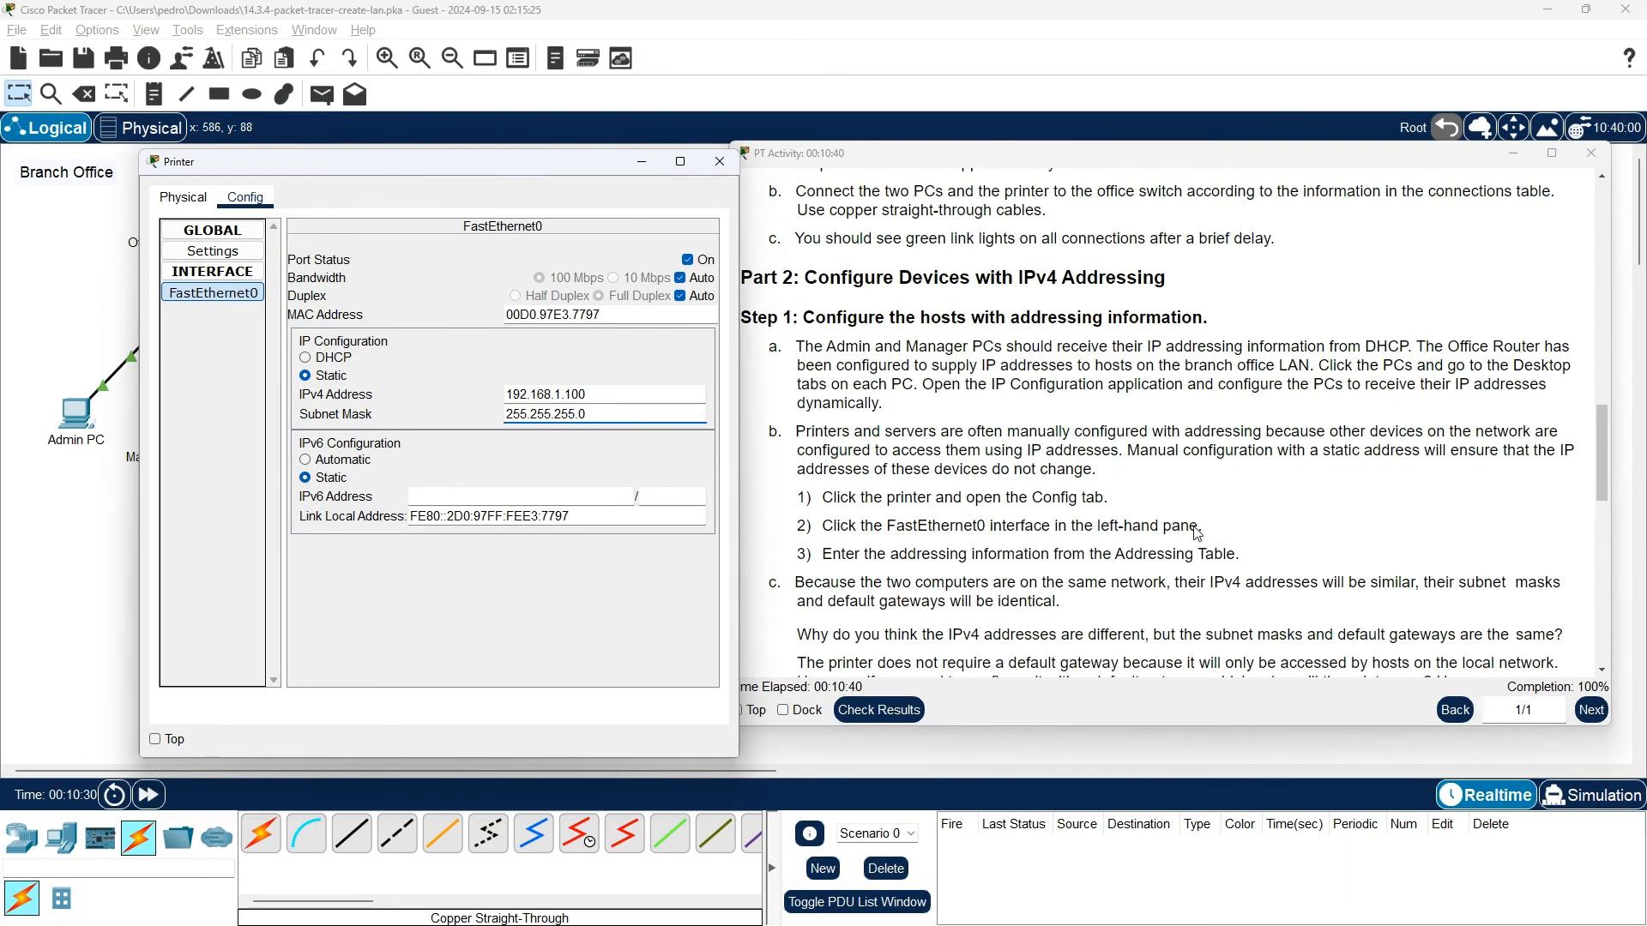
scroll(1197, 533, "up", 6)
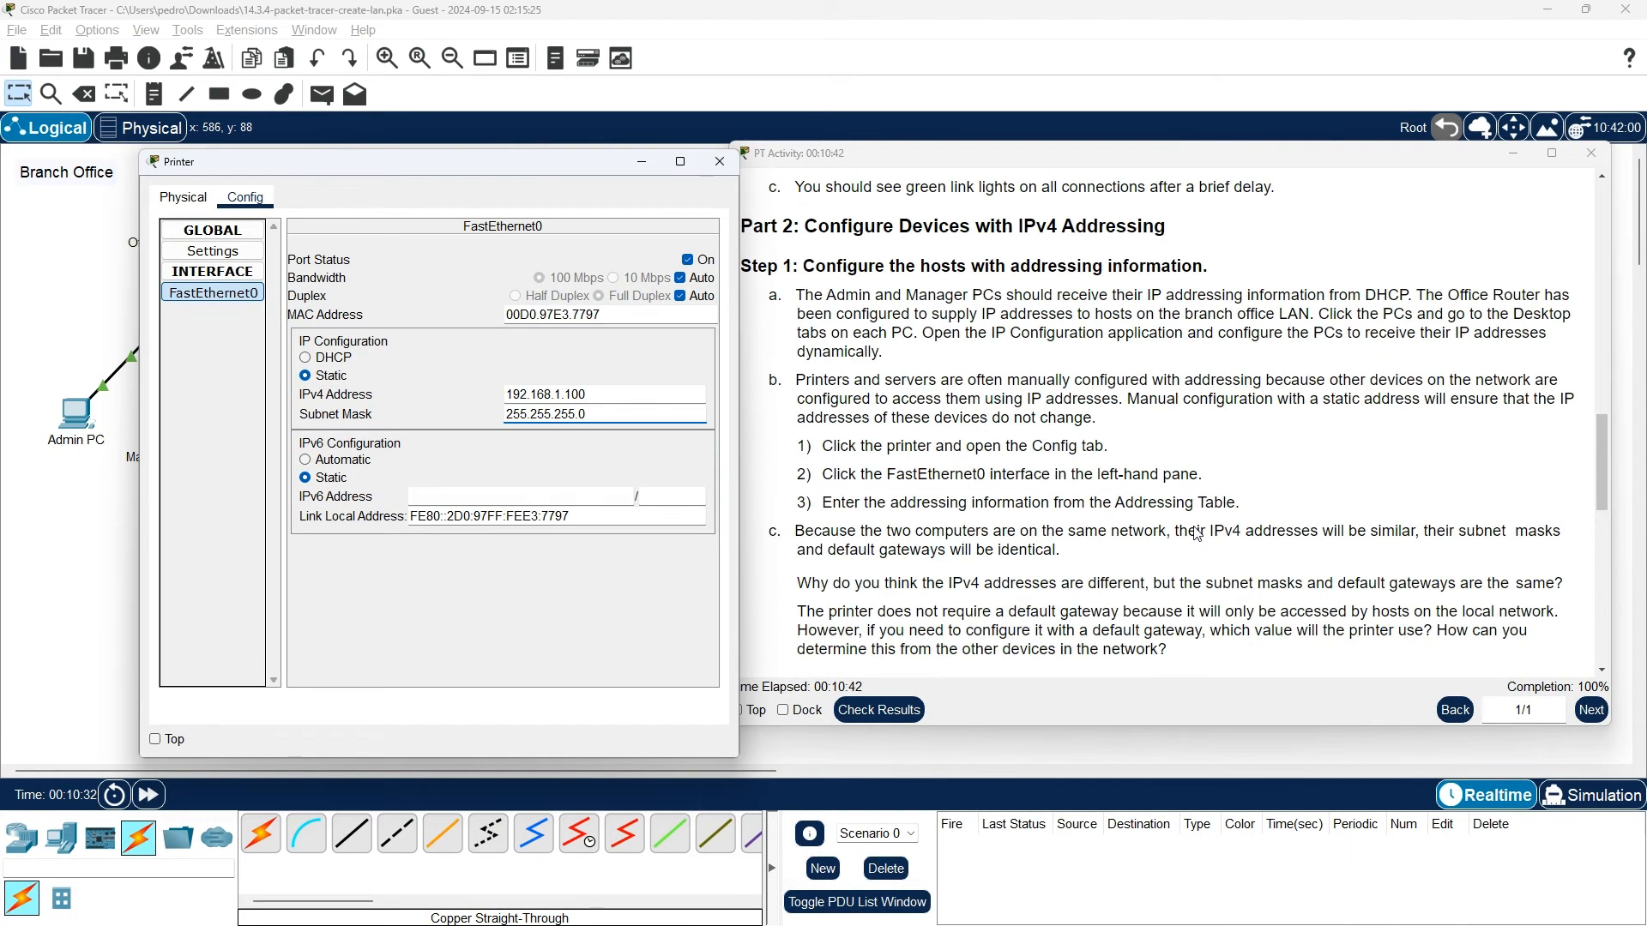
scroll(1197, 532, "down", 3)
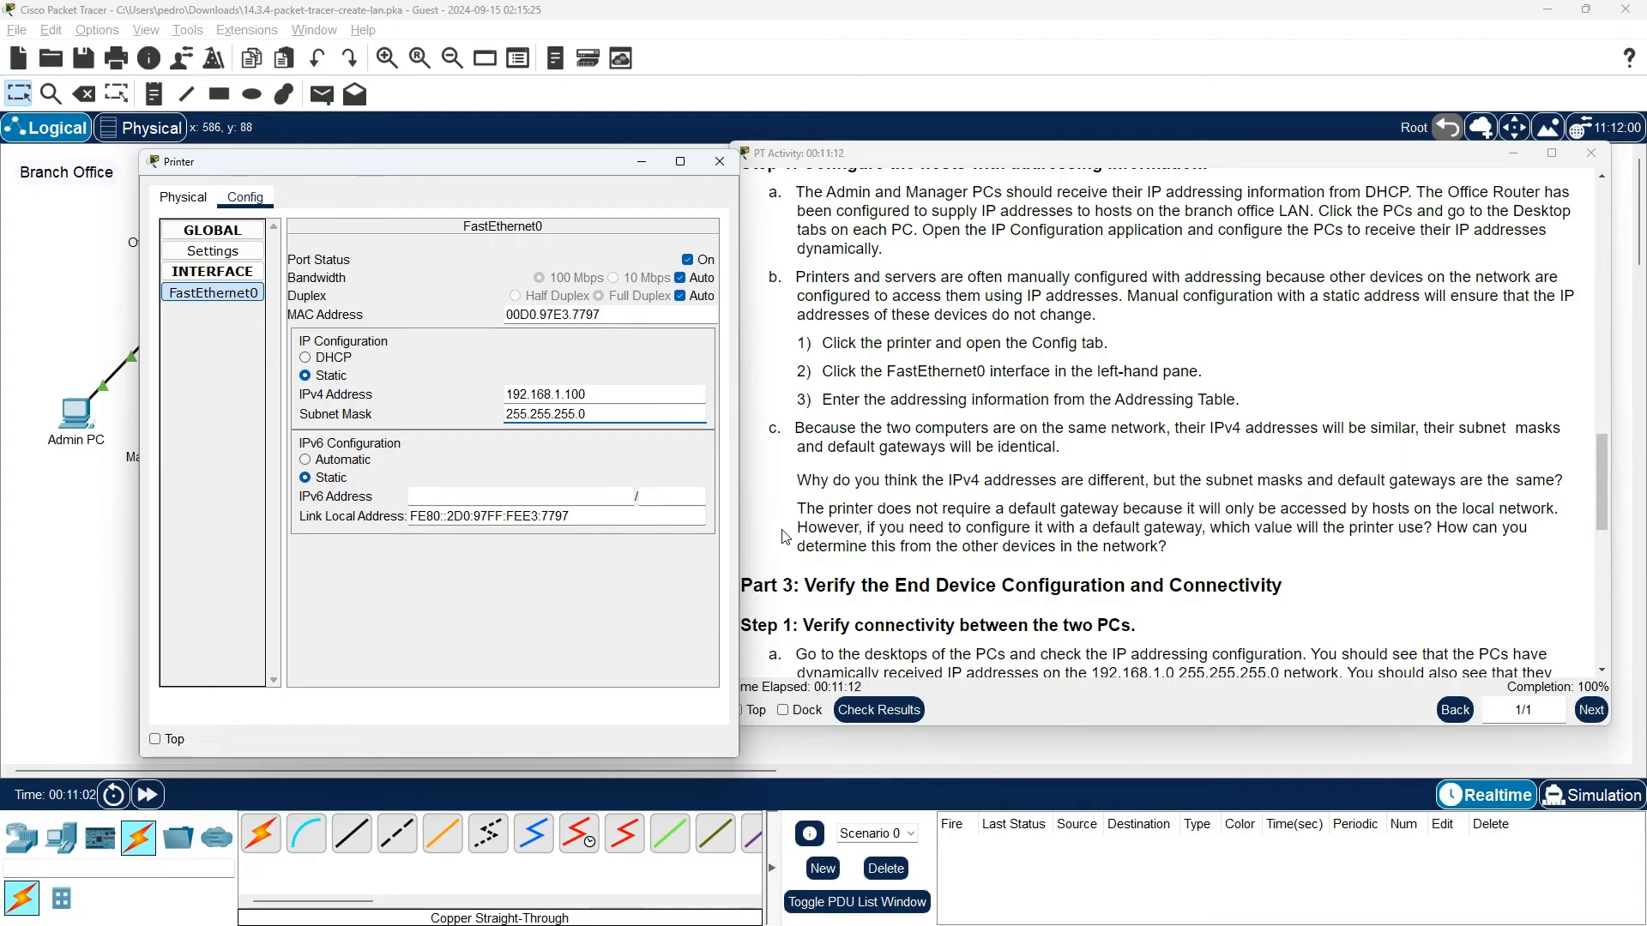
scroll(786, 537, "down", 3)
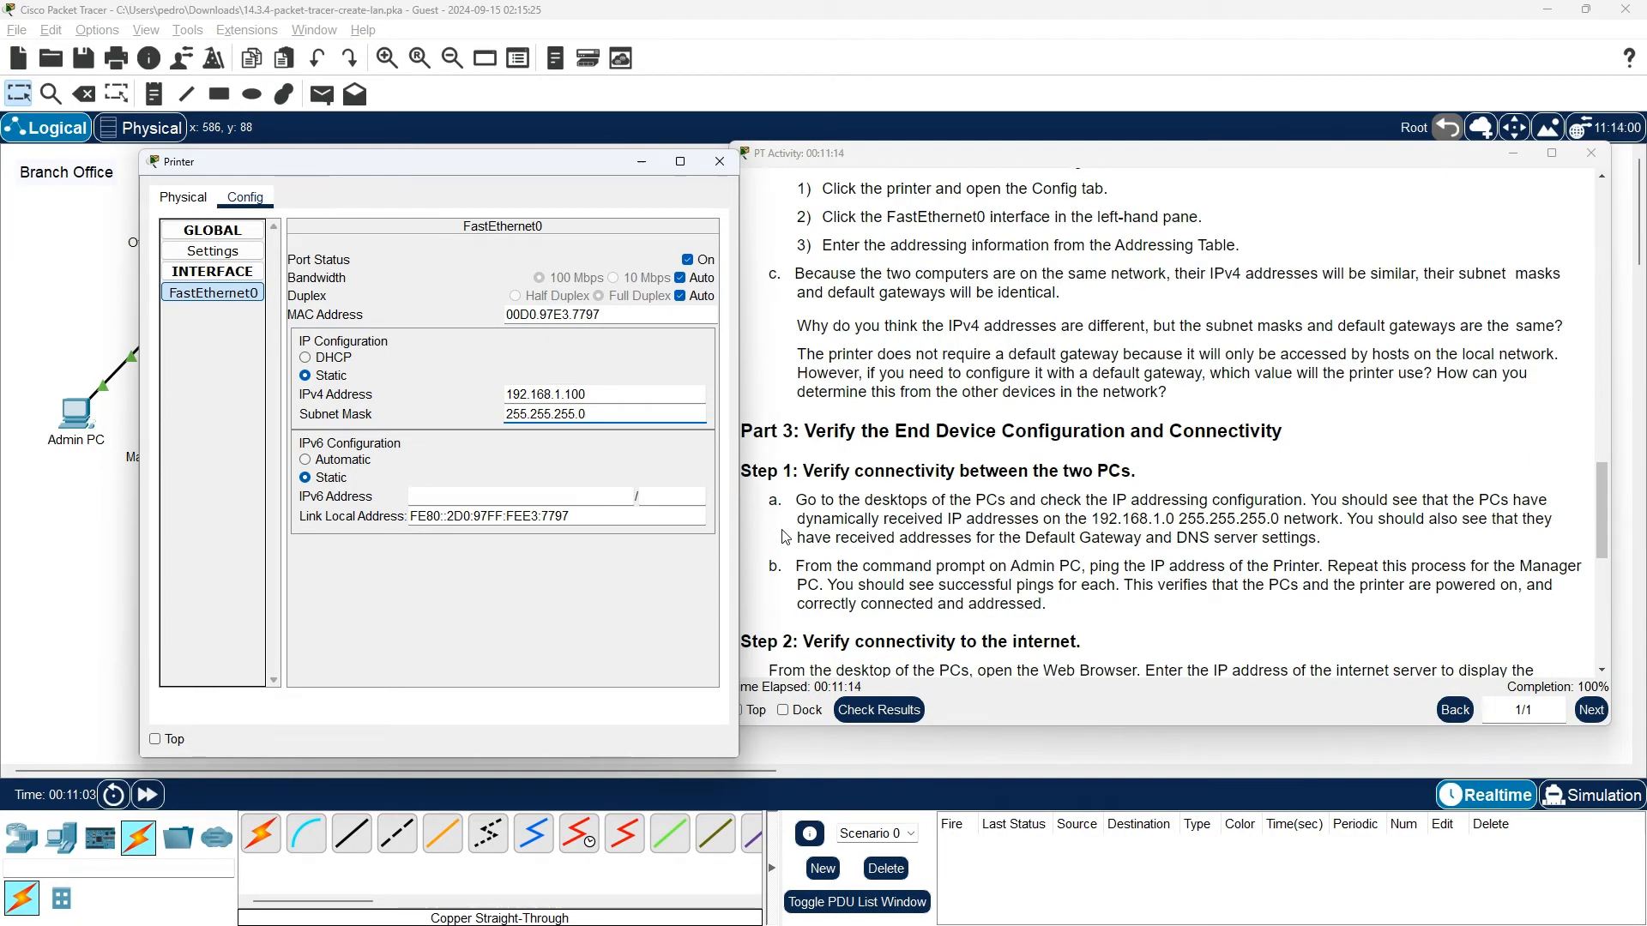
left_click_drag(575, 176, 544, 169)
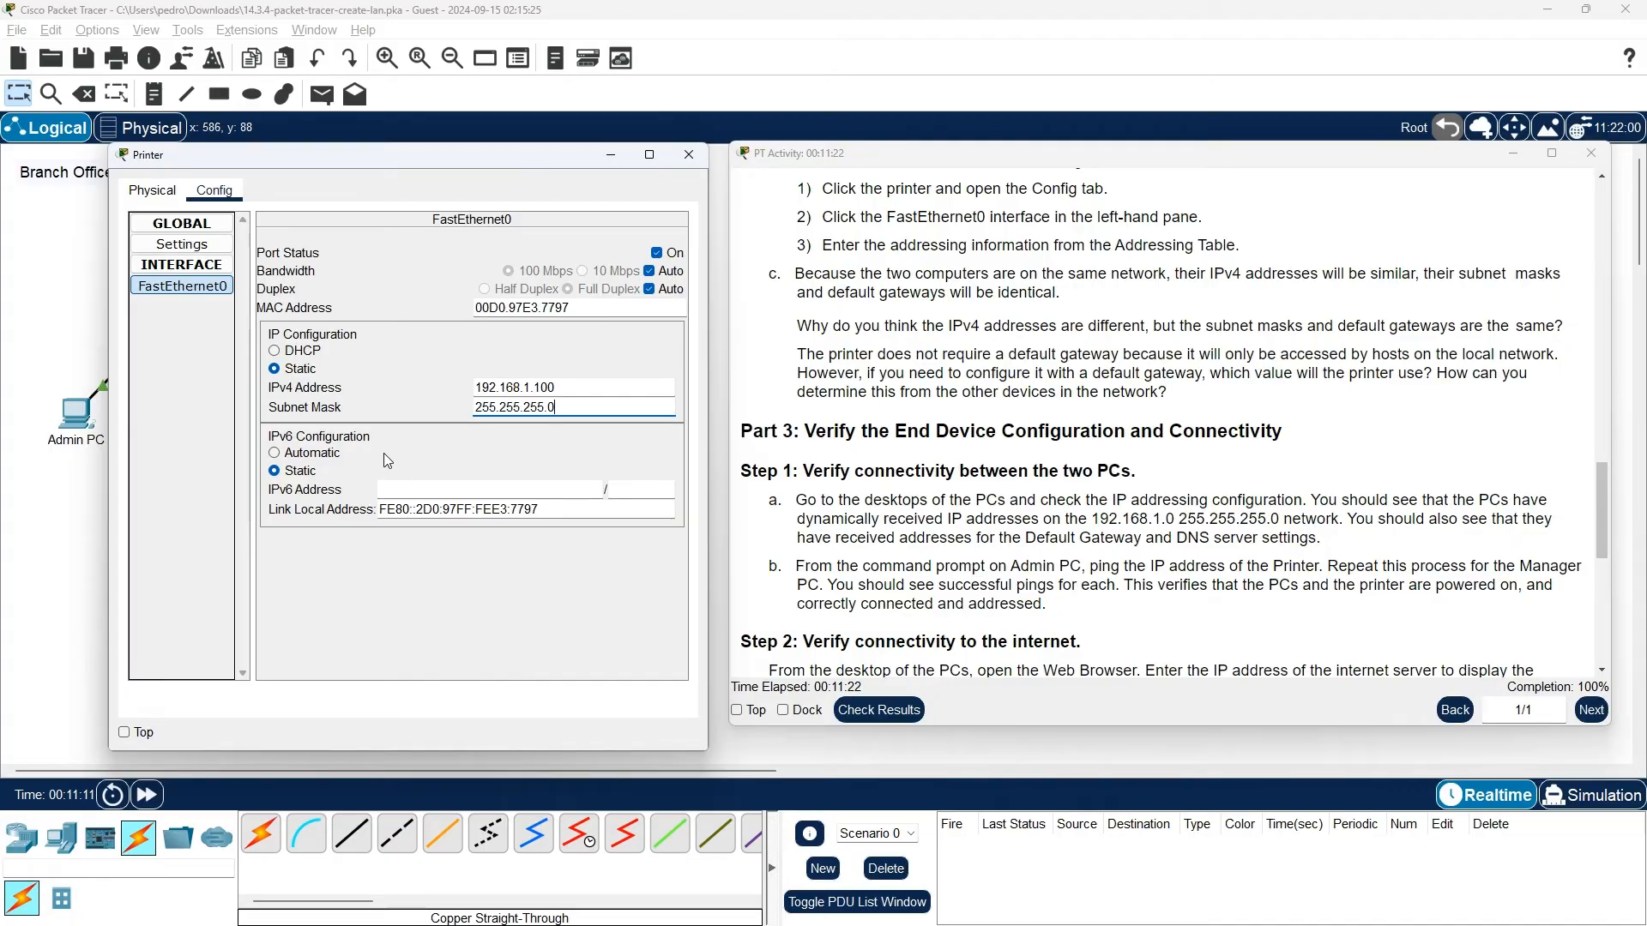
left_click(688, 156)
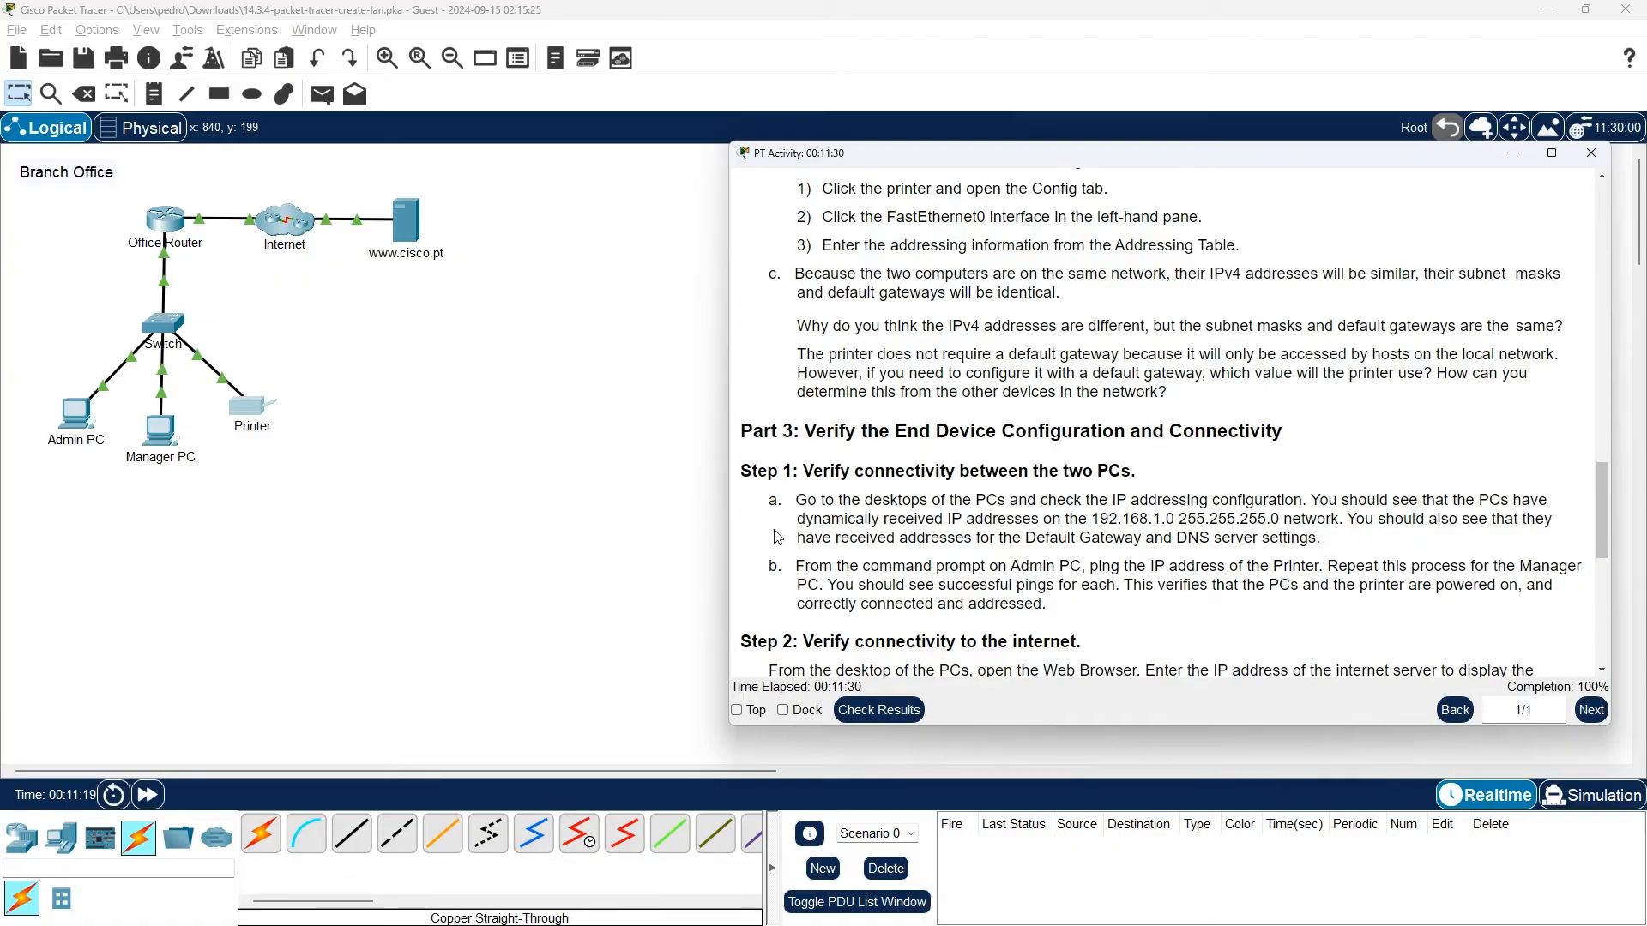
scroll(778, 537, "down", 1)
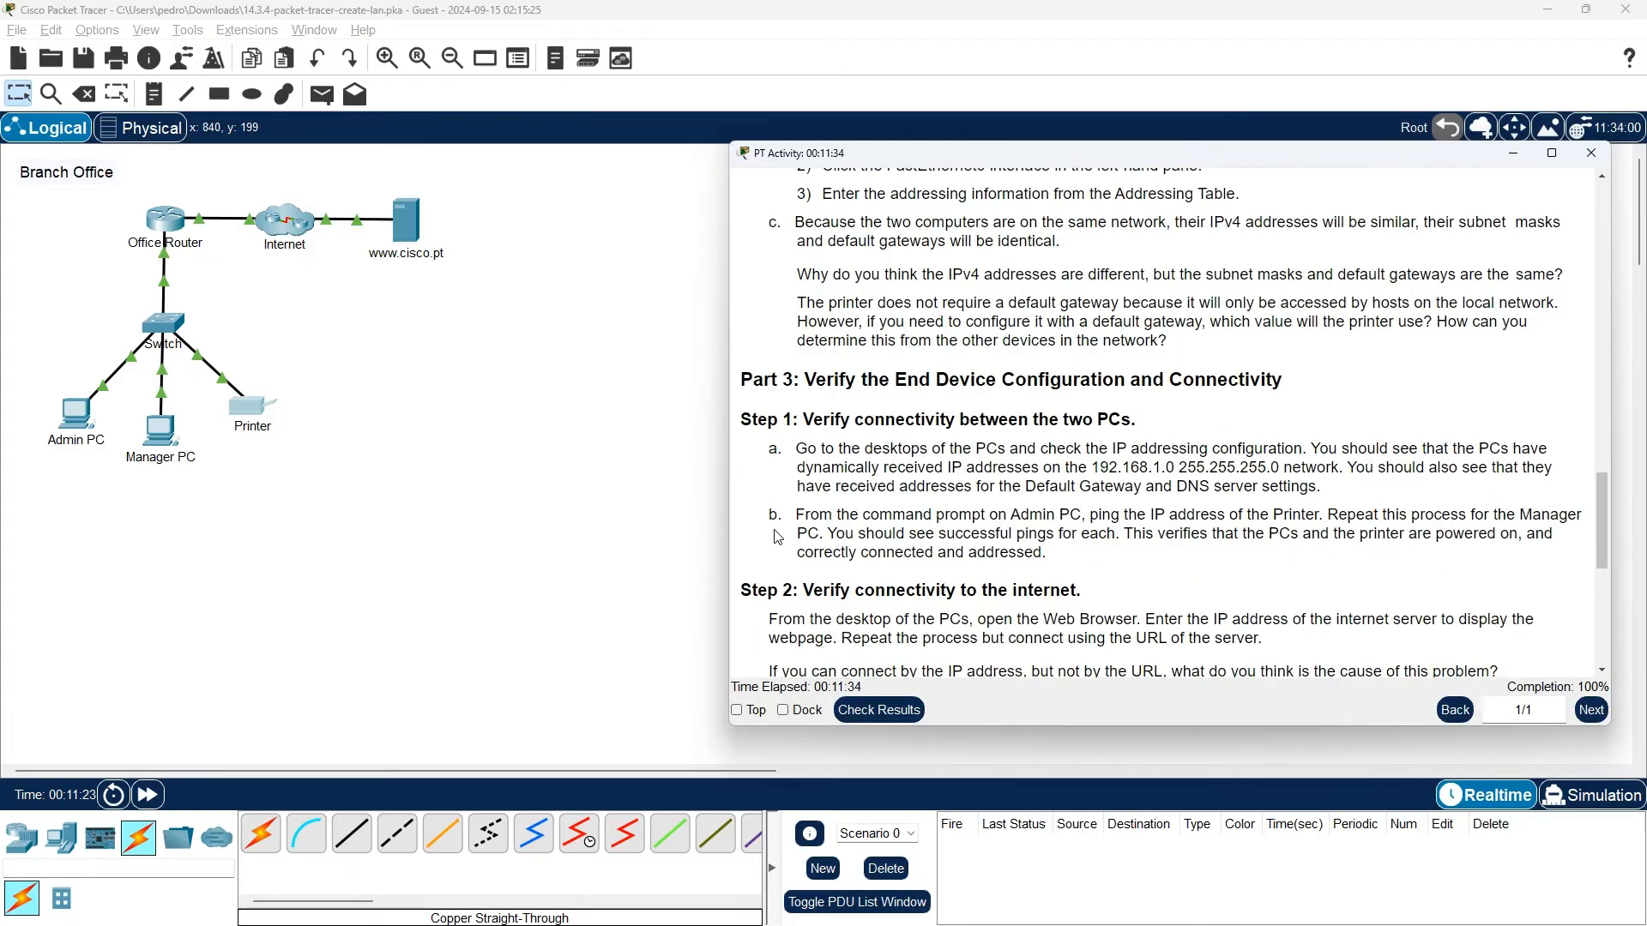
scroll(777, 536, "down", 1)
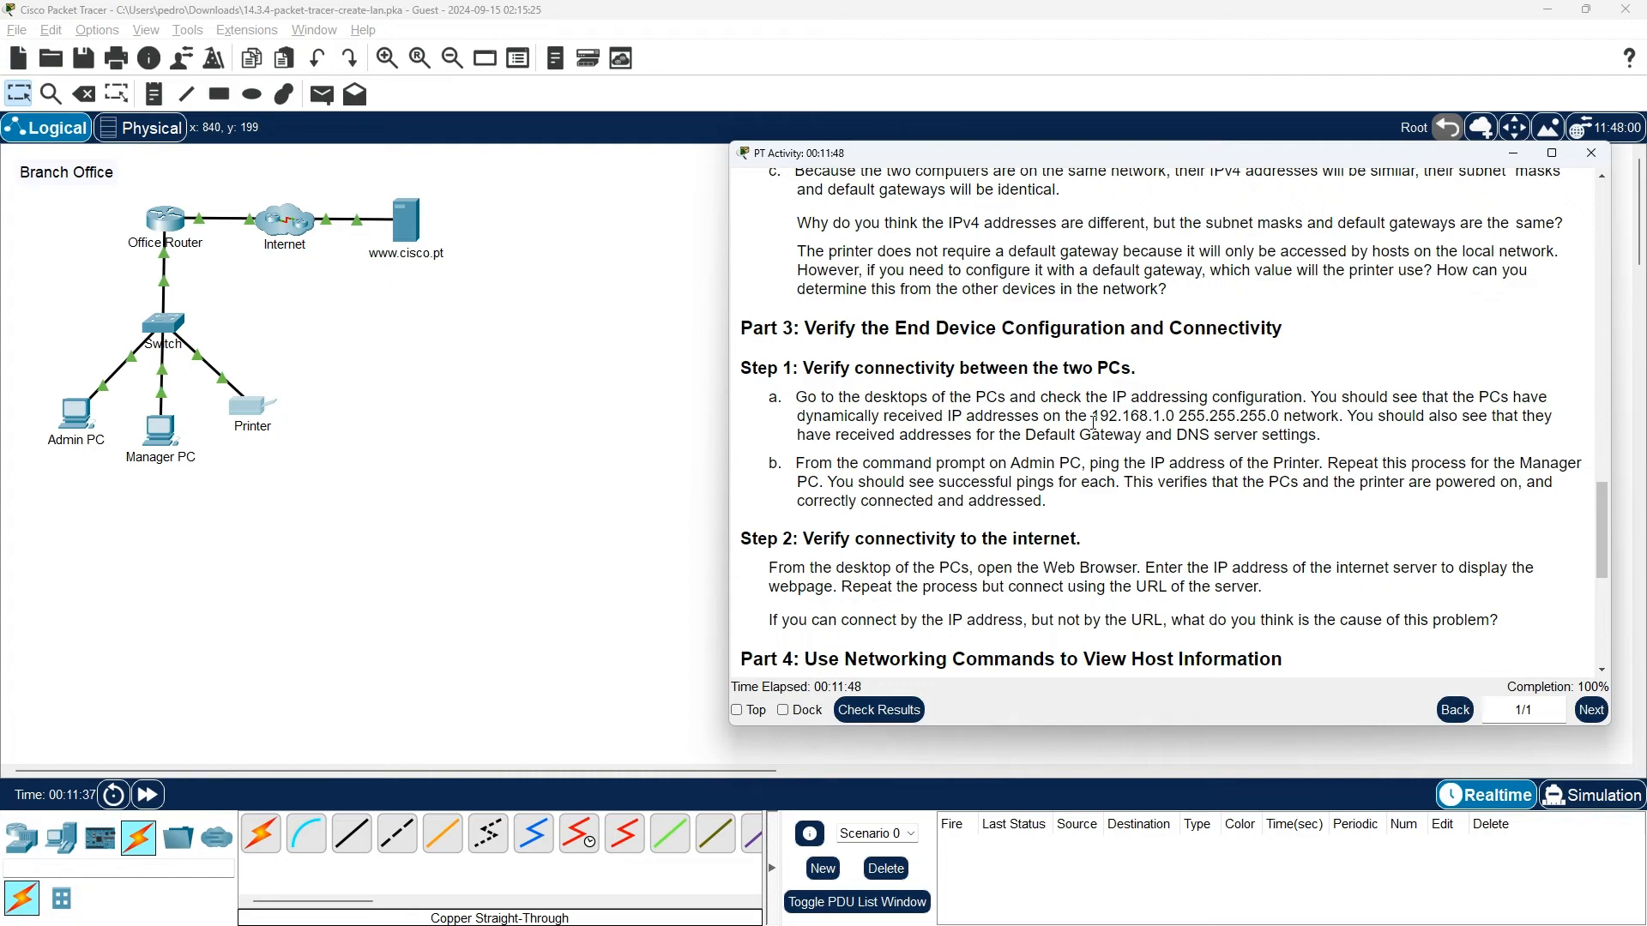
left_click_drag(1093, 422, 1164, 420)
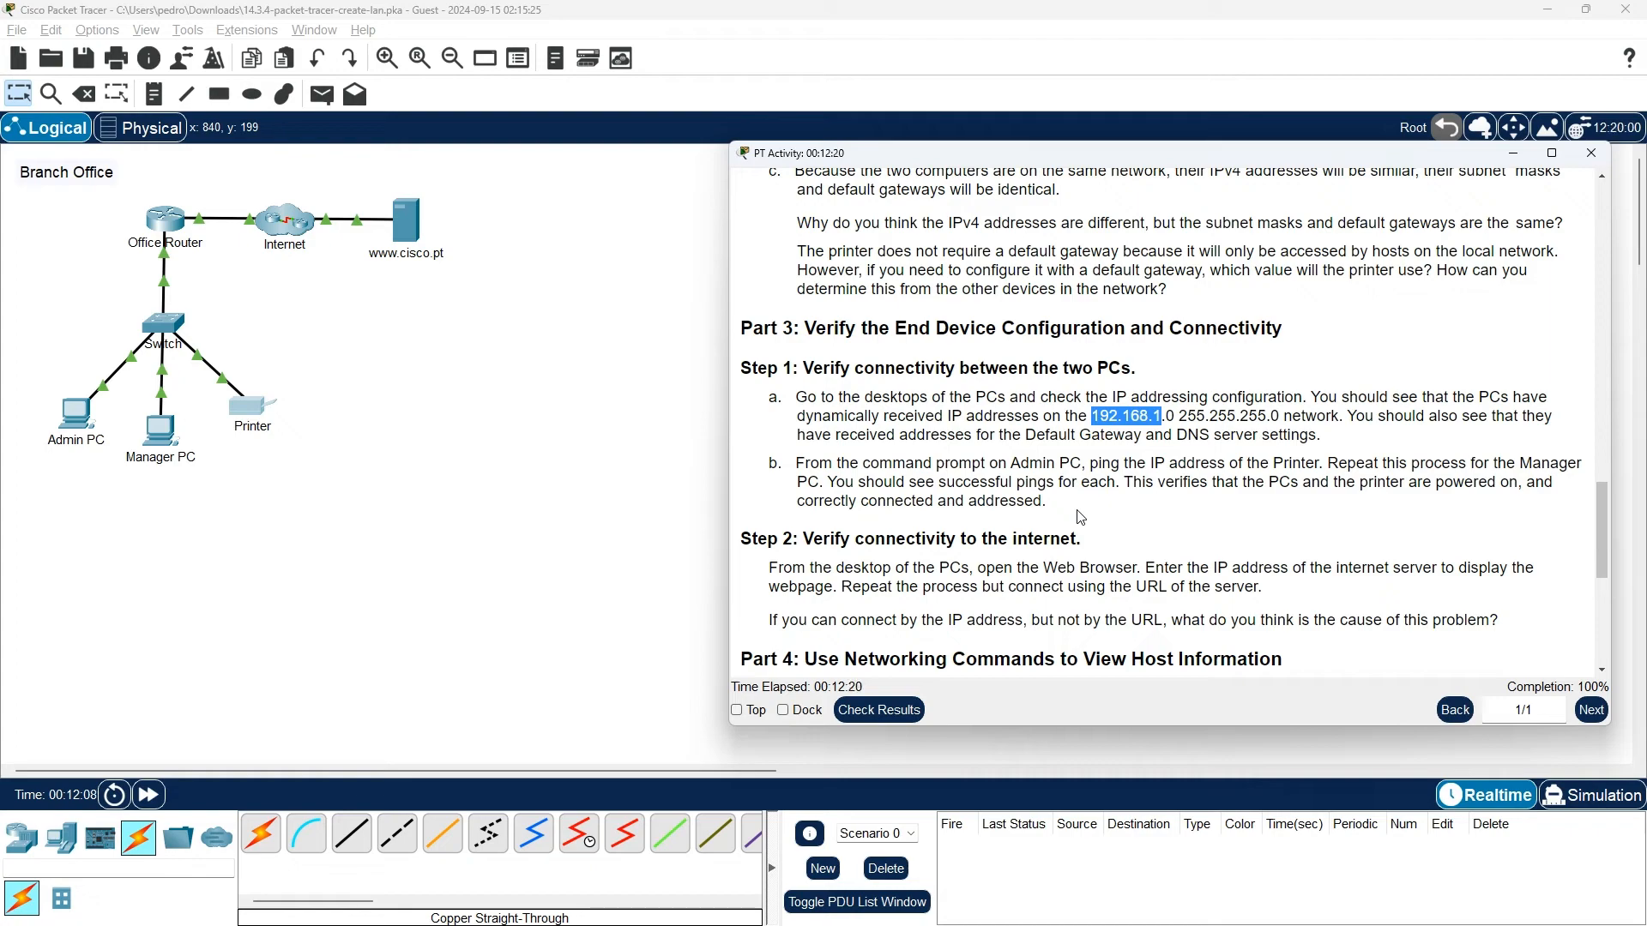
Step: Open the Admin PC's Command Prompt and arrange it side by side with the Printer's configuration window
left_click(691, 511)
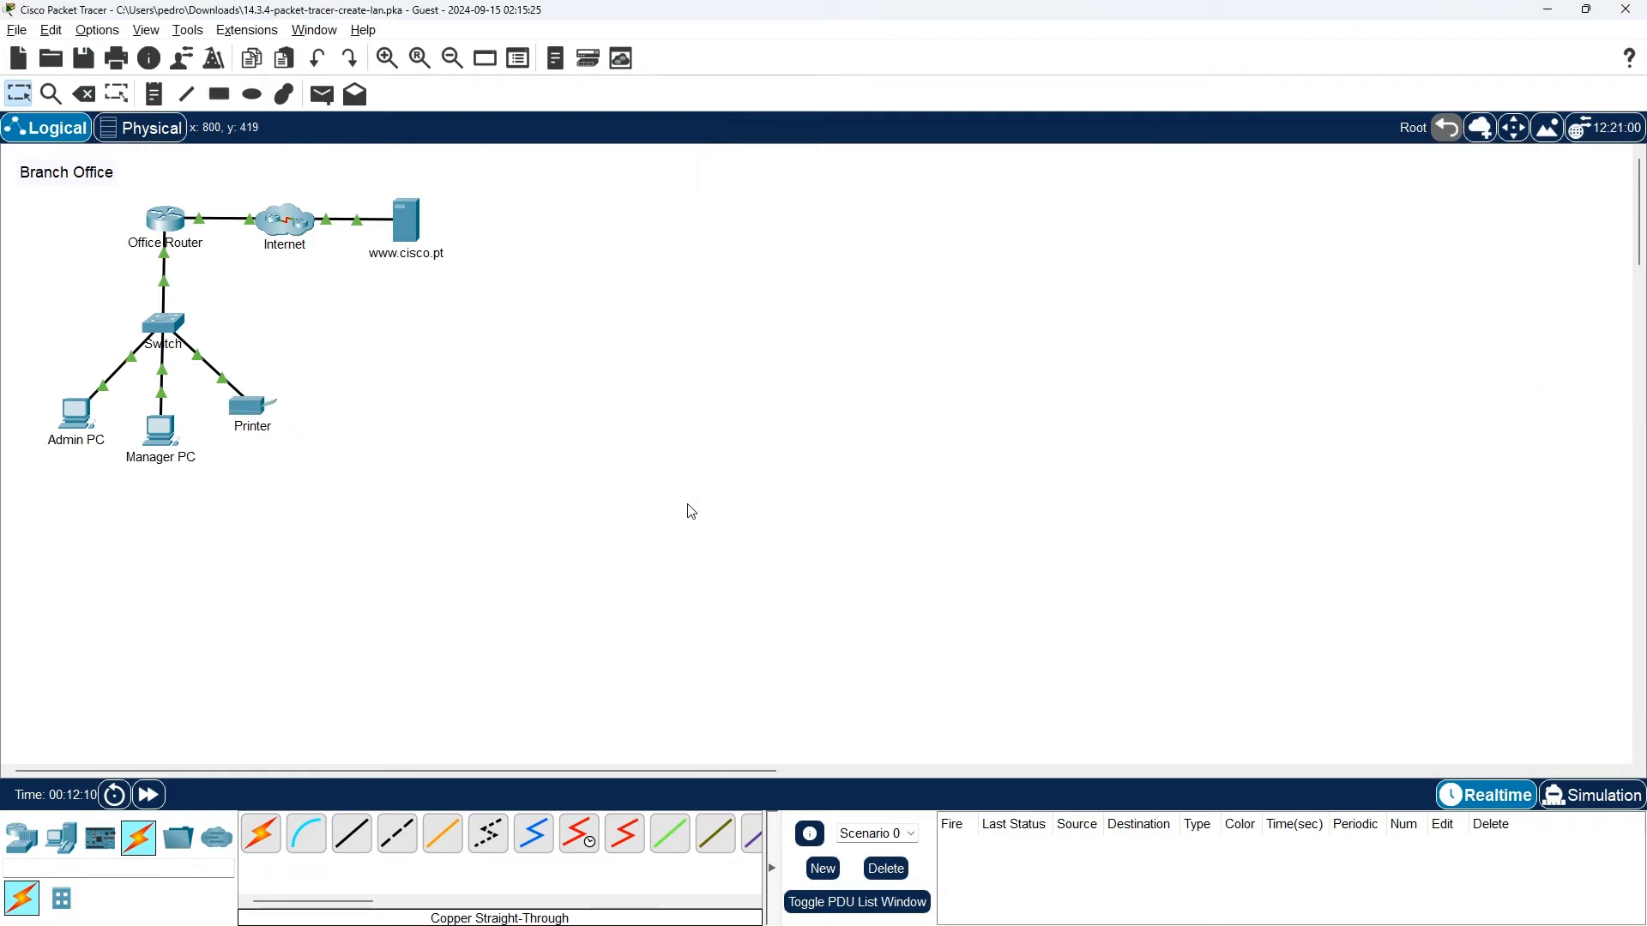
left_click(79, 411)
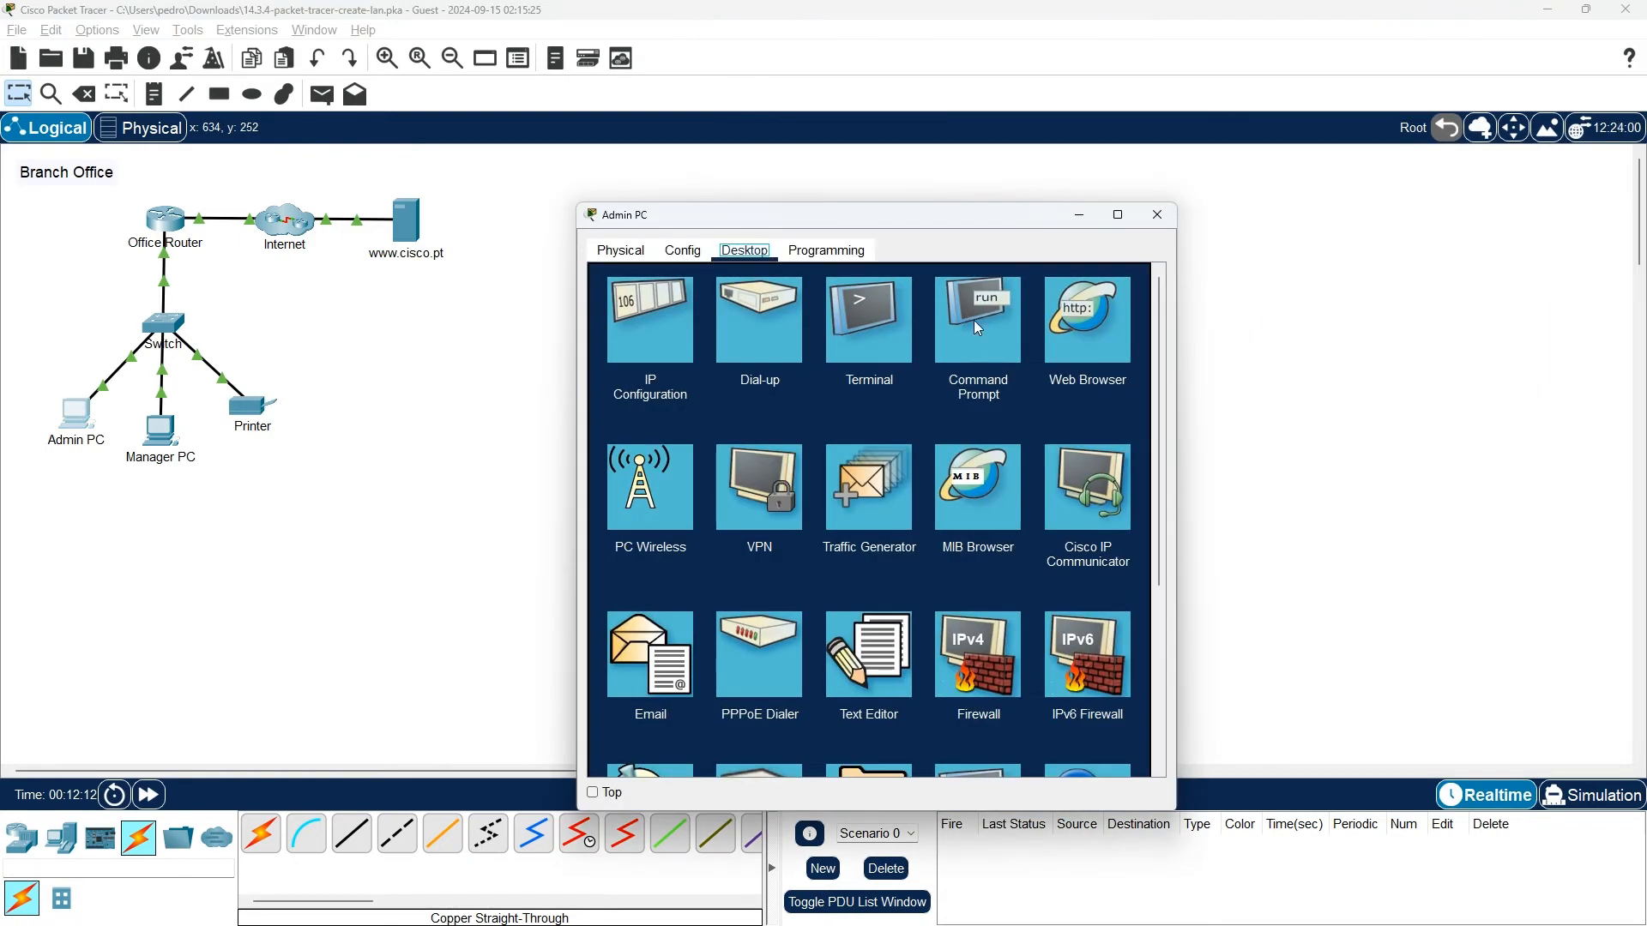
left_click(975, 321)
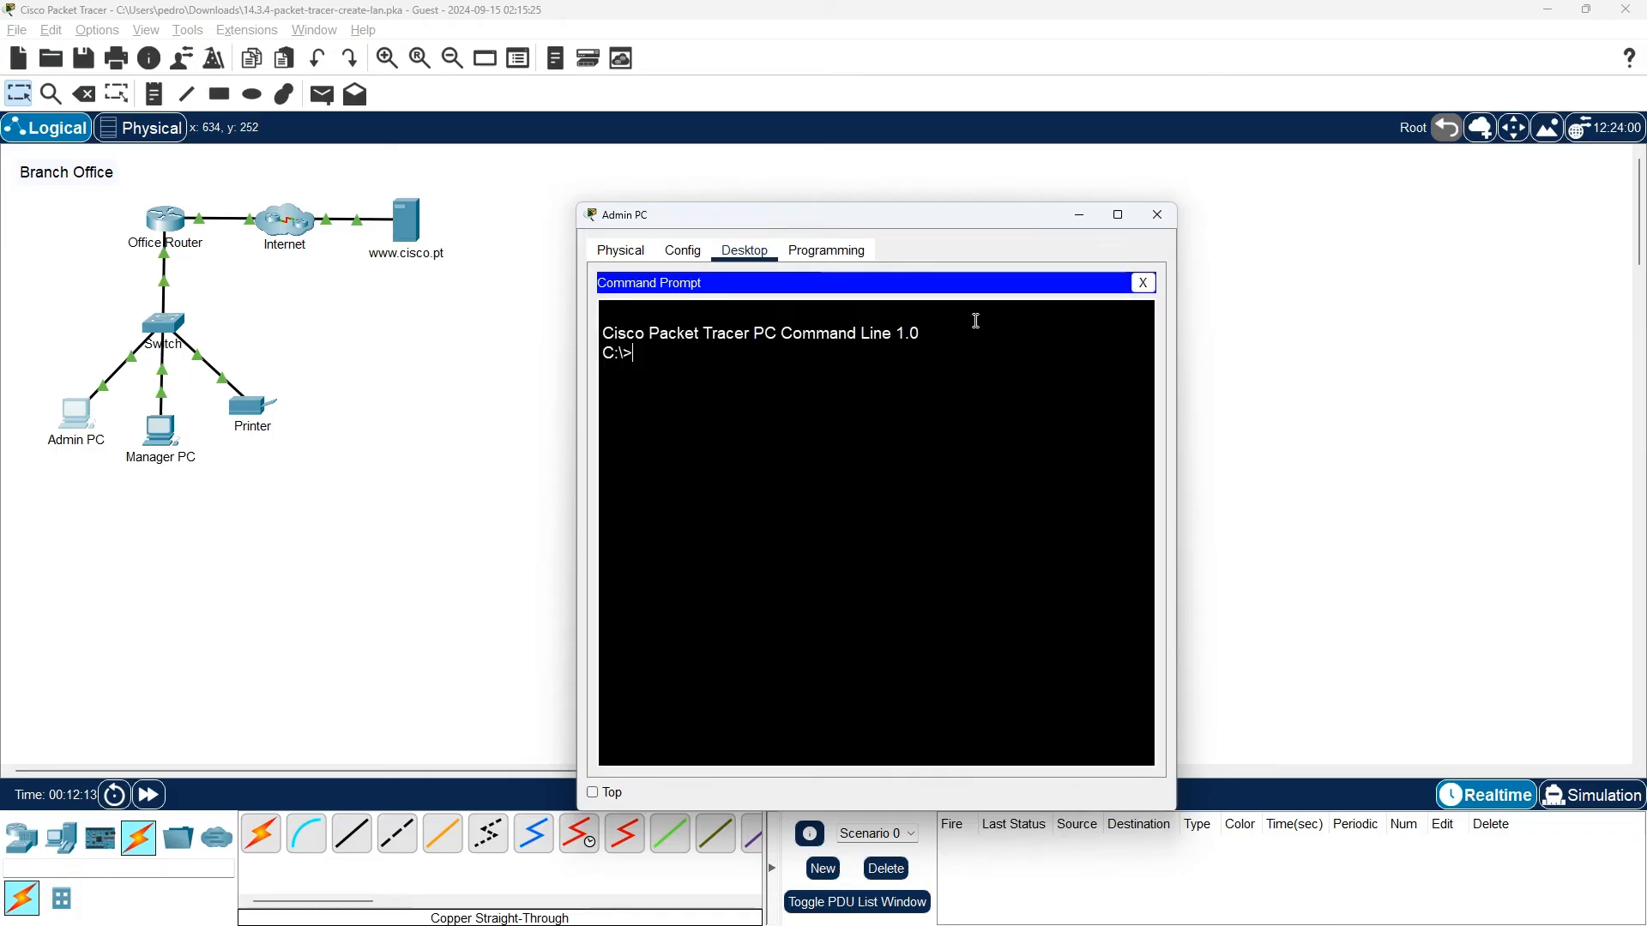
left_click(252, 409)
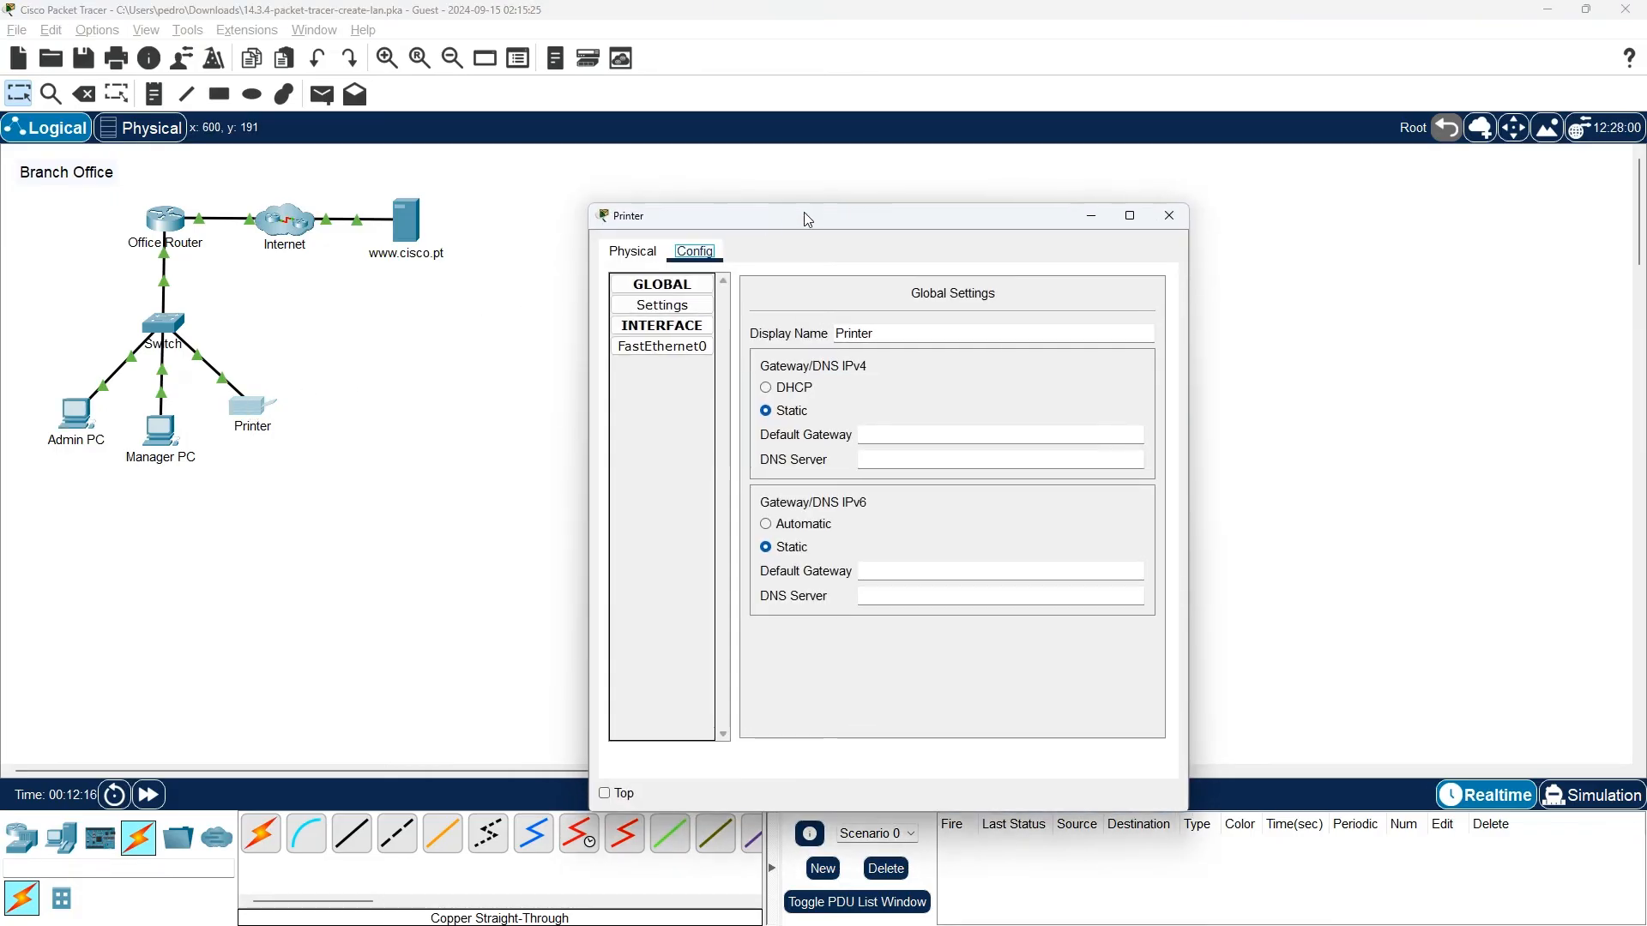
left_click_drag(804, 213, 1175, 195)
key("alt+Tab")
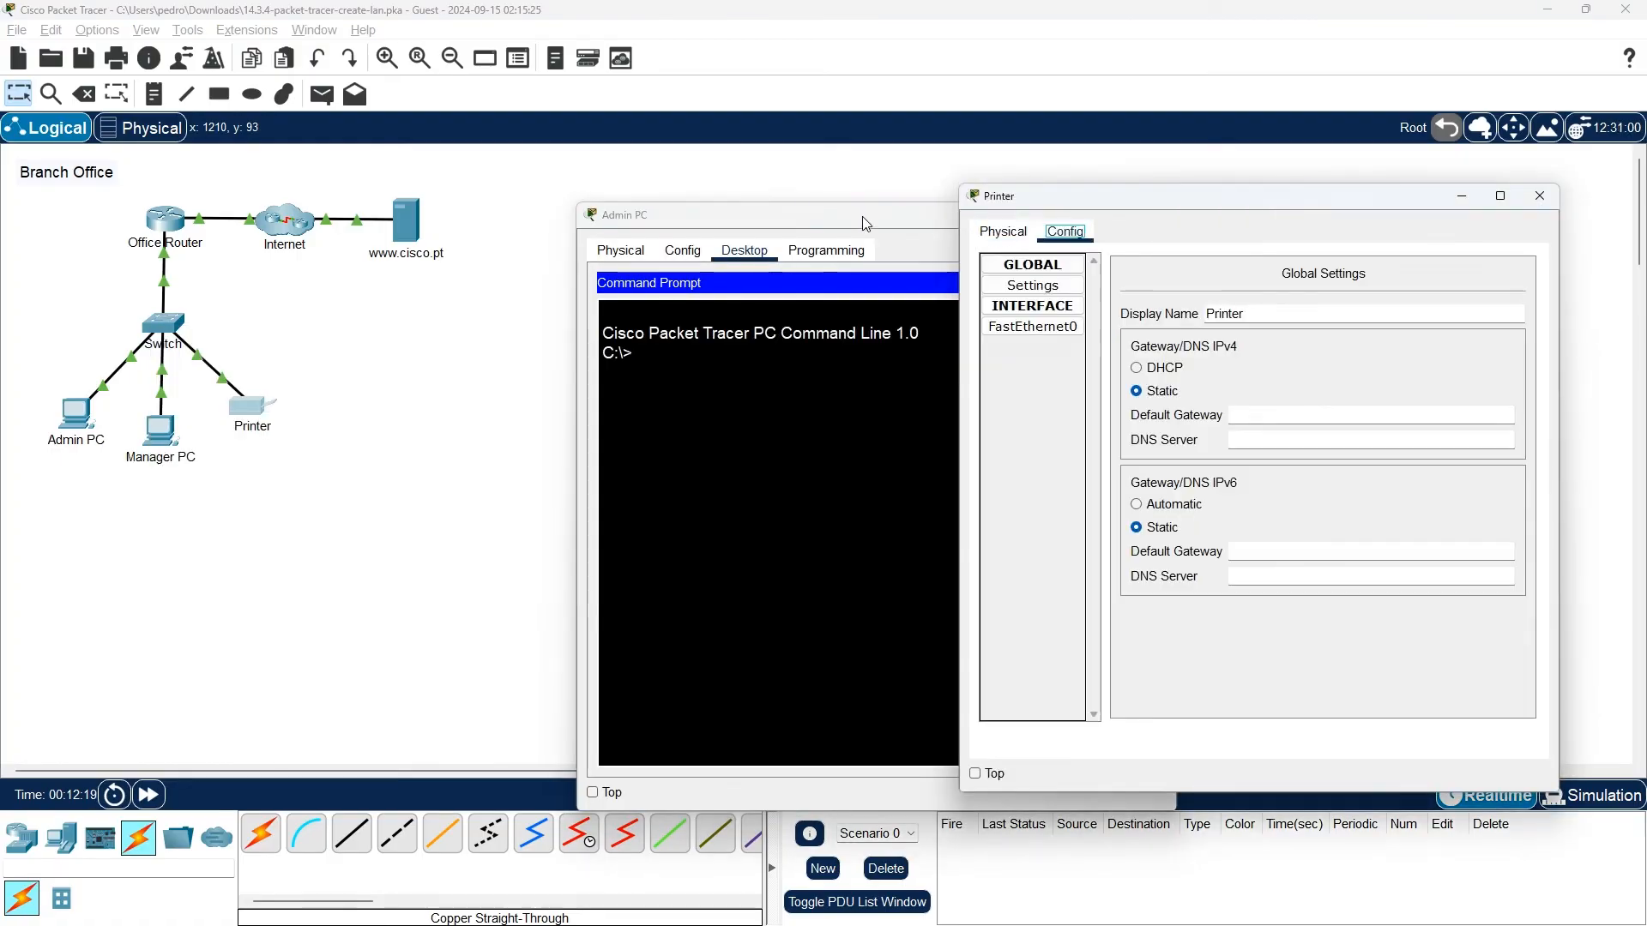
left_click_drag(867, 224, 610, 203)
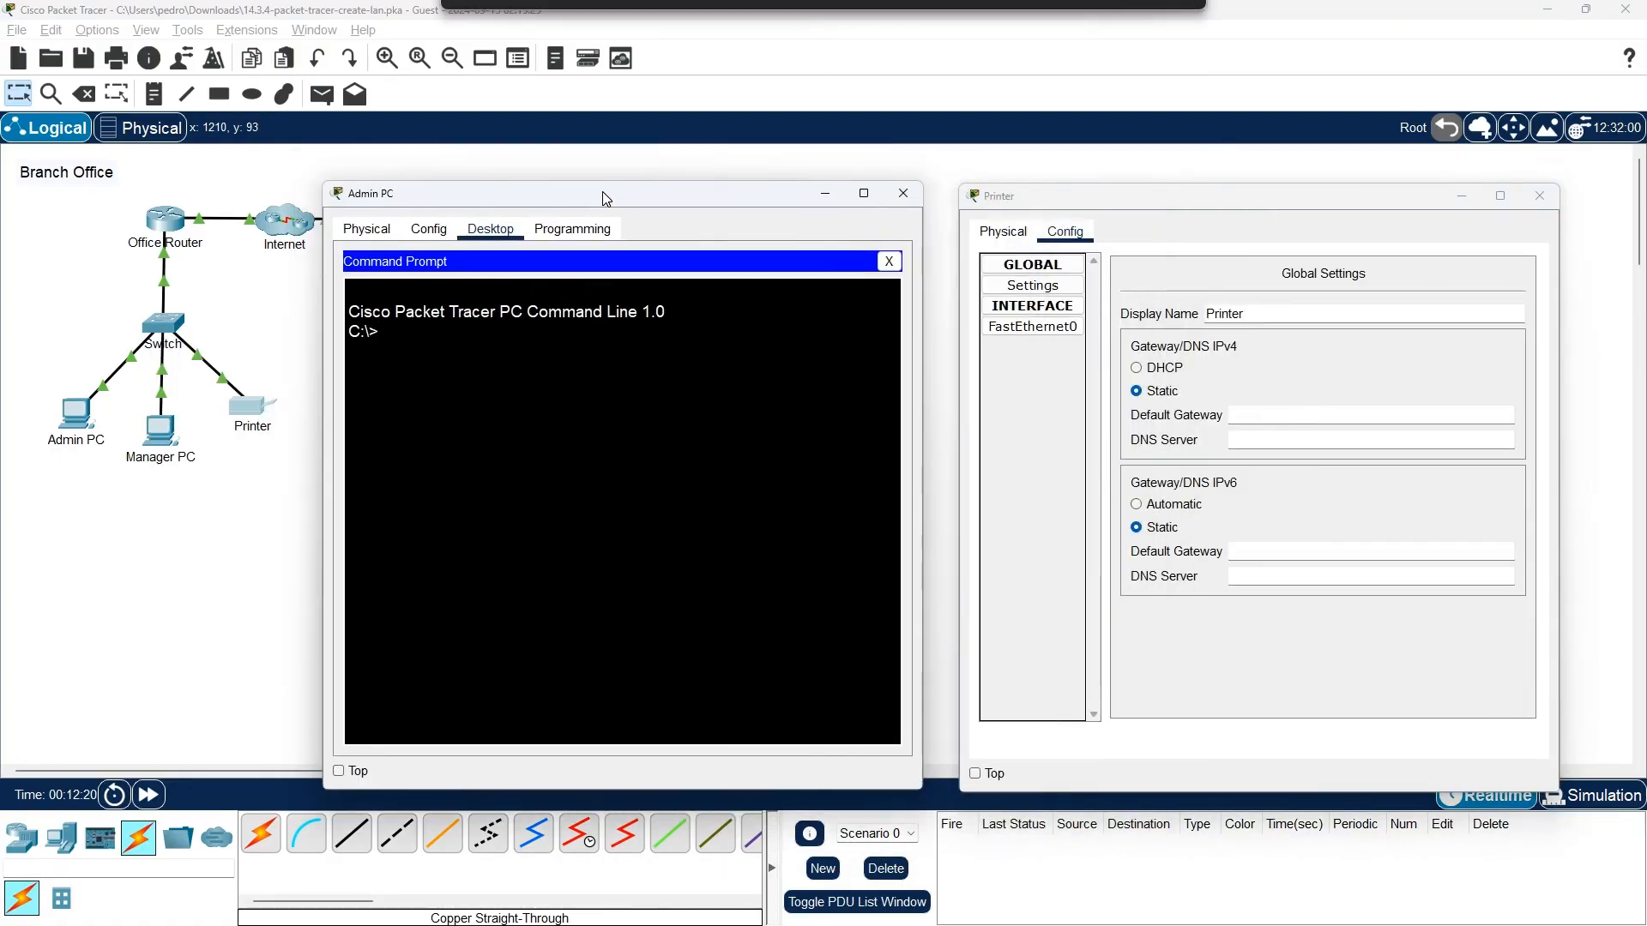
Step: Display the Printer's FastEthernet0 settings, ping the Printer at 192.168.1.100 from the Admin PC, and close the Admin PC's window
left_click(1033, 328)
left_click(772, 362)
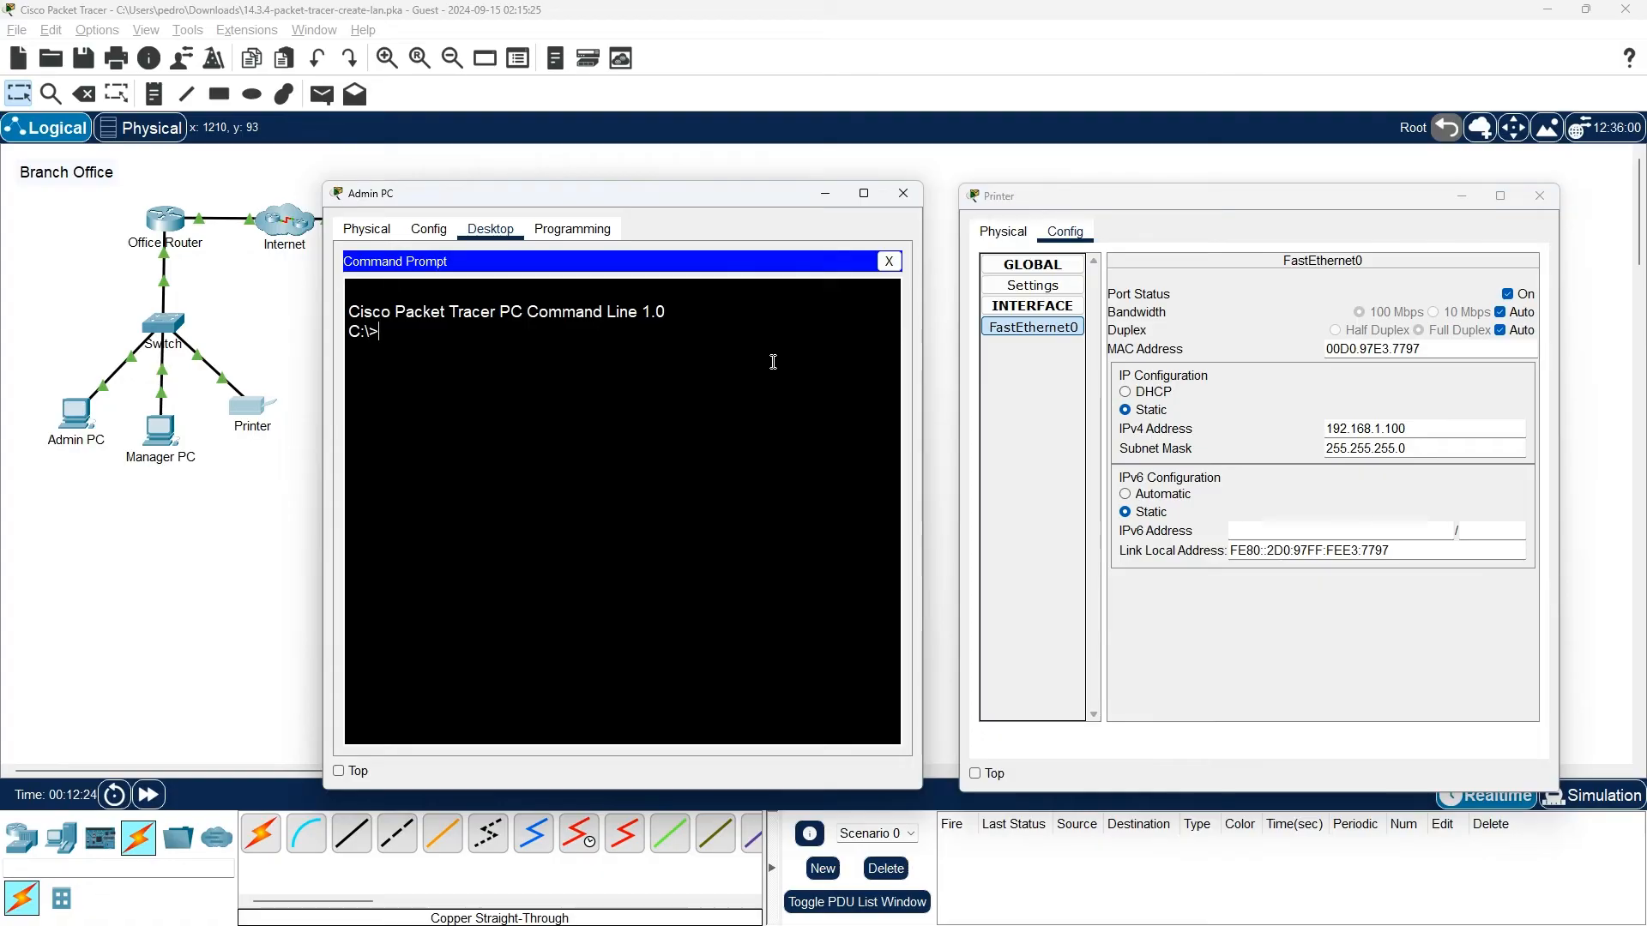
type("ping 192.168.1.100")
key("Return")
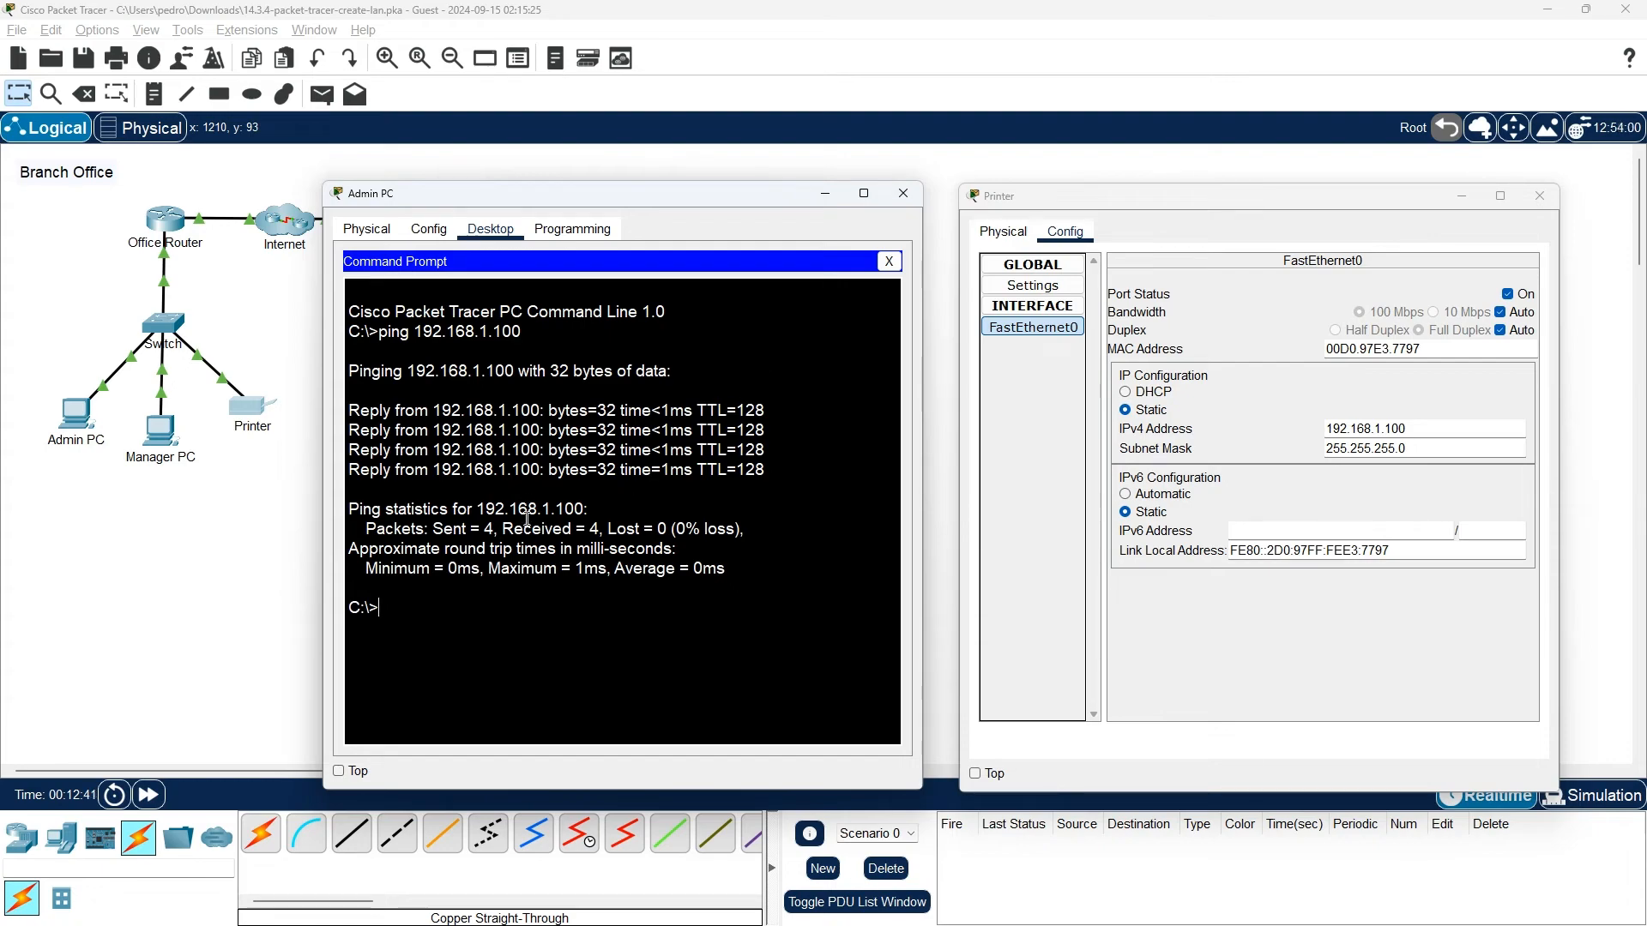
left_click(903, 193)
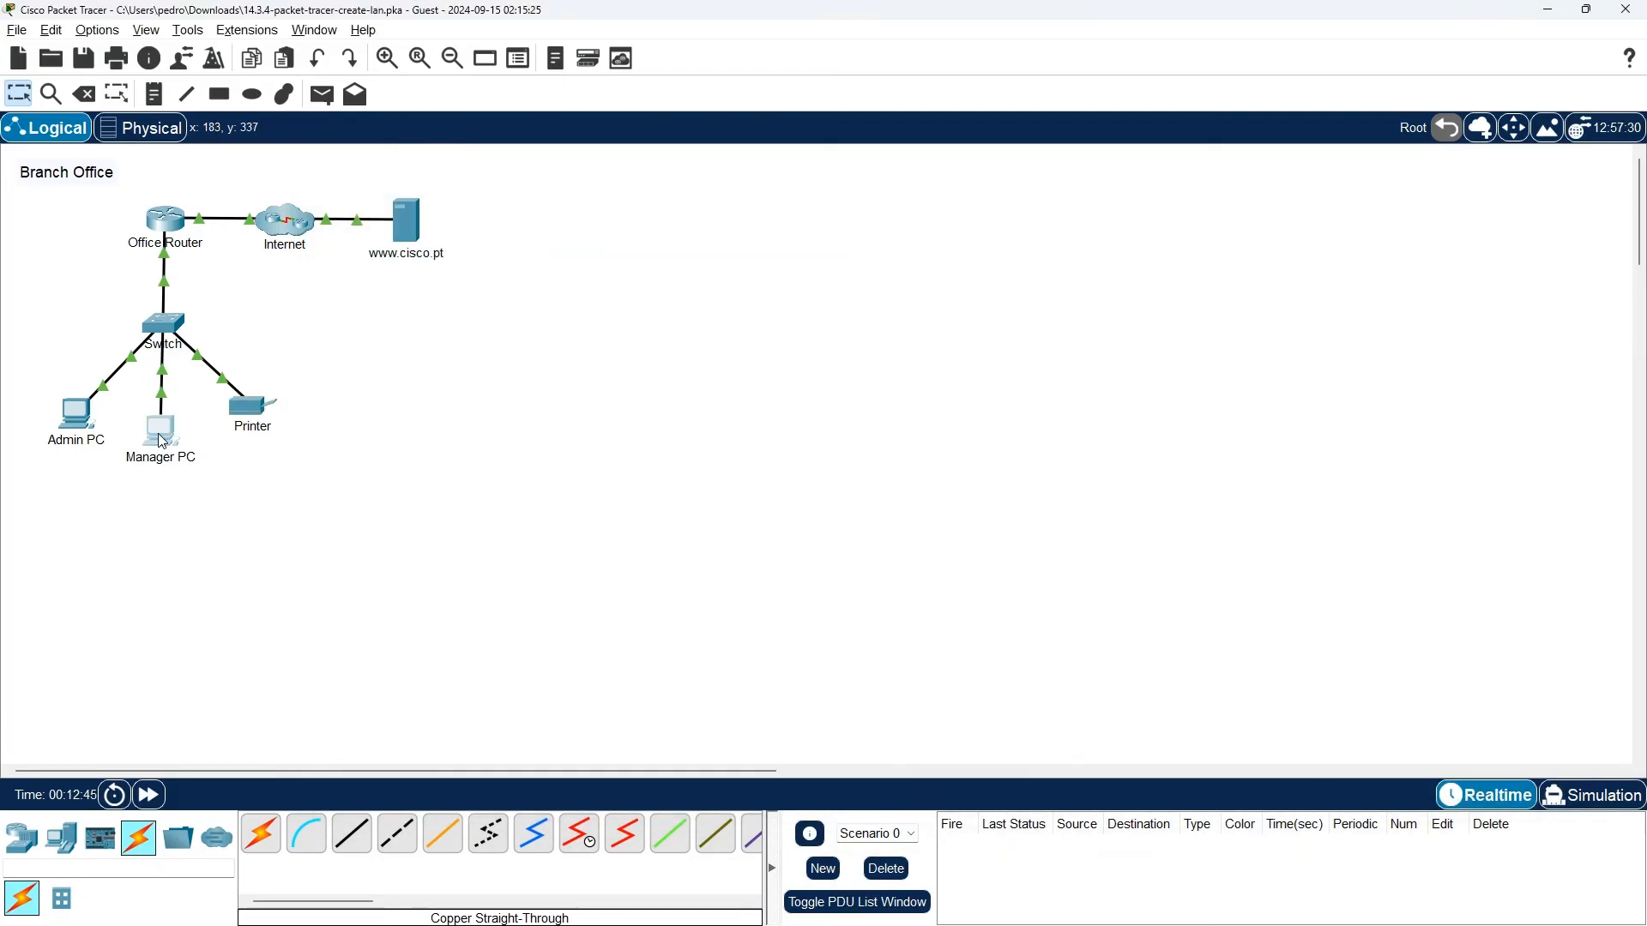
Step: Open the Manager PC's Command Prompt and arrange it side by side with the Printer's configuration window
left_click(160, 433)
left_click(971, 314)
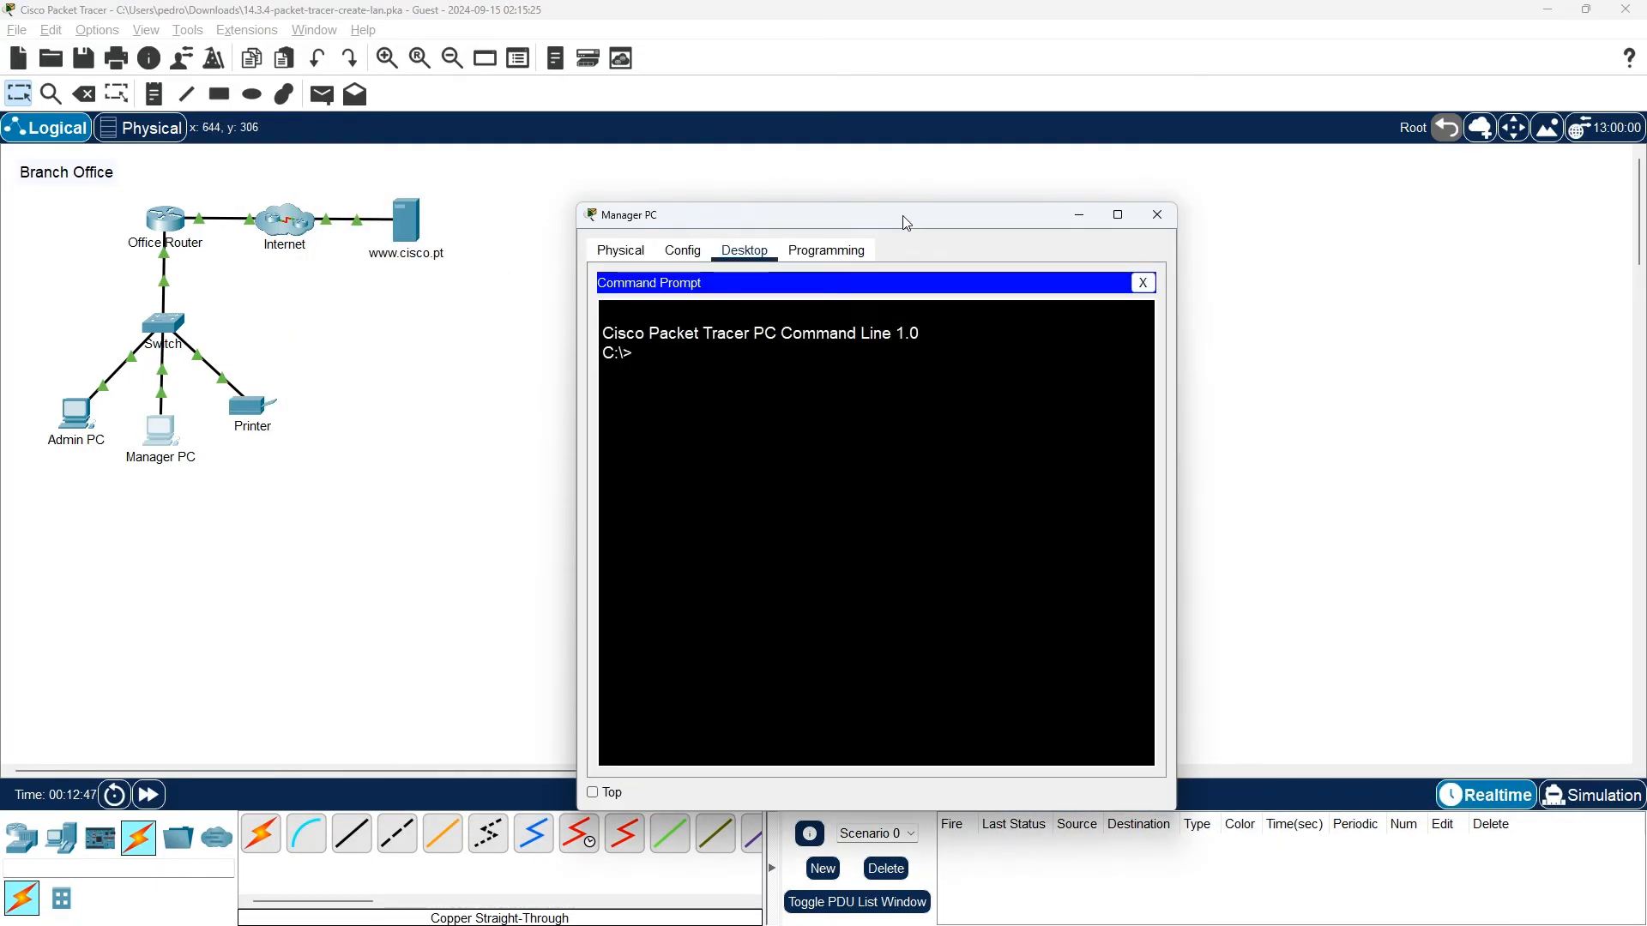
left_click_drag(903, 214, 559, 191)
key("alt+Tab")
key("alt+Tab")
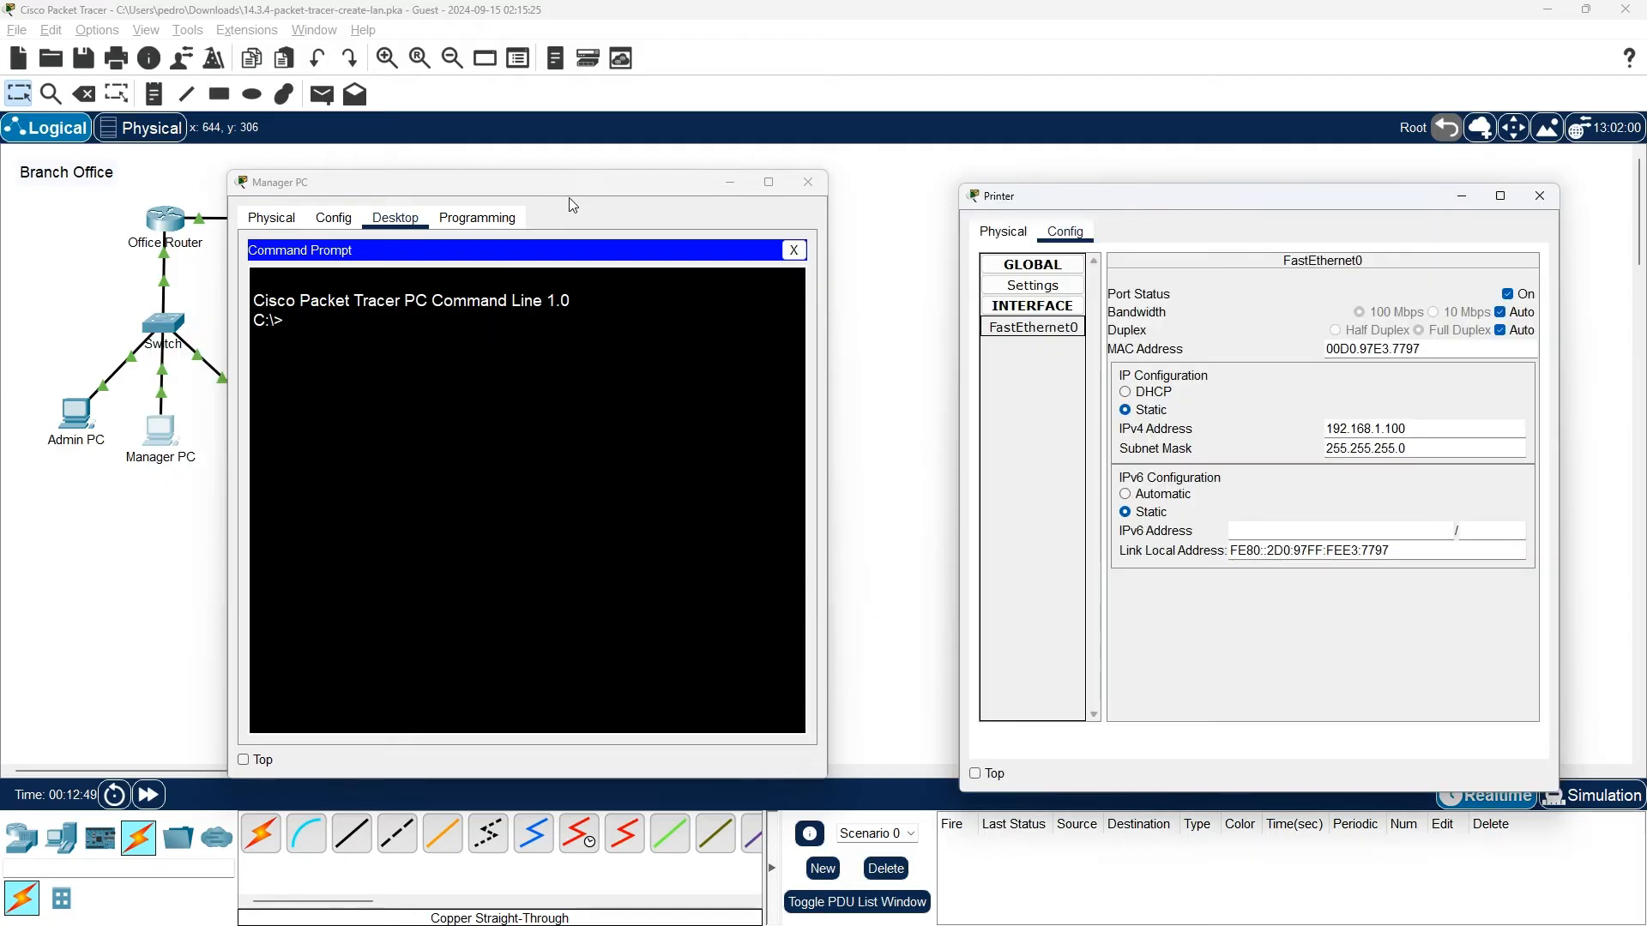
Step: Ping the Printer at 192.168.1.100 from the Manager PC's Command Prompt
left_click(650, 388)
type("ping")
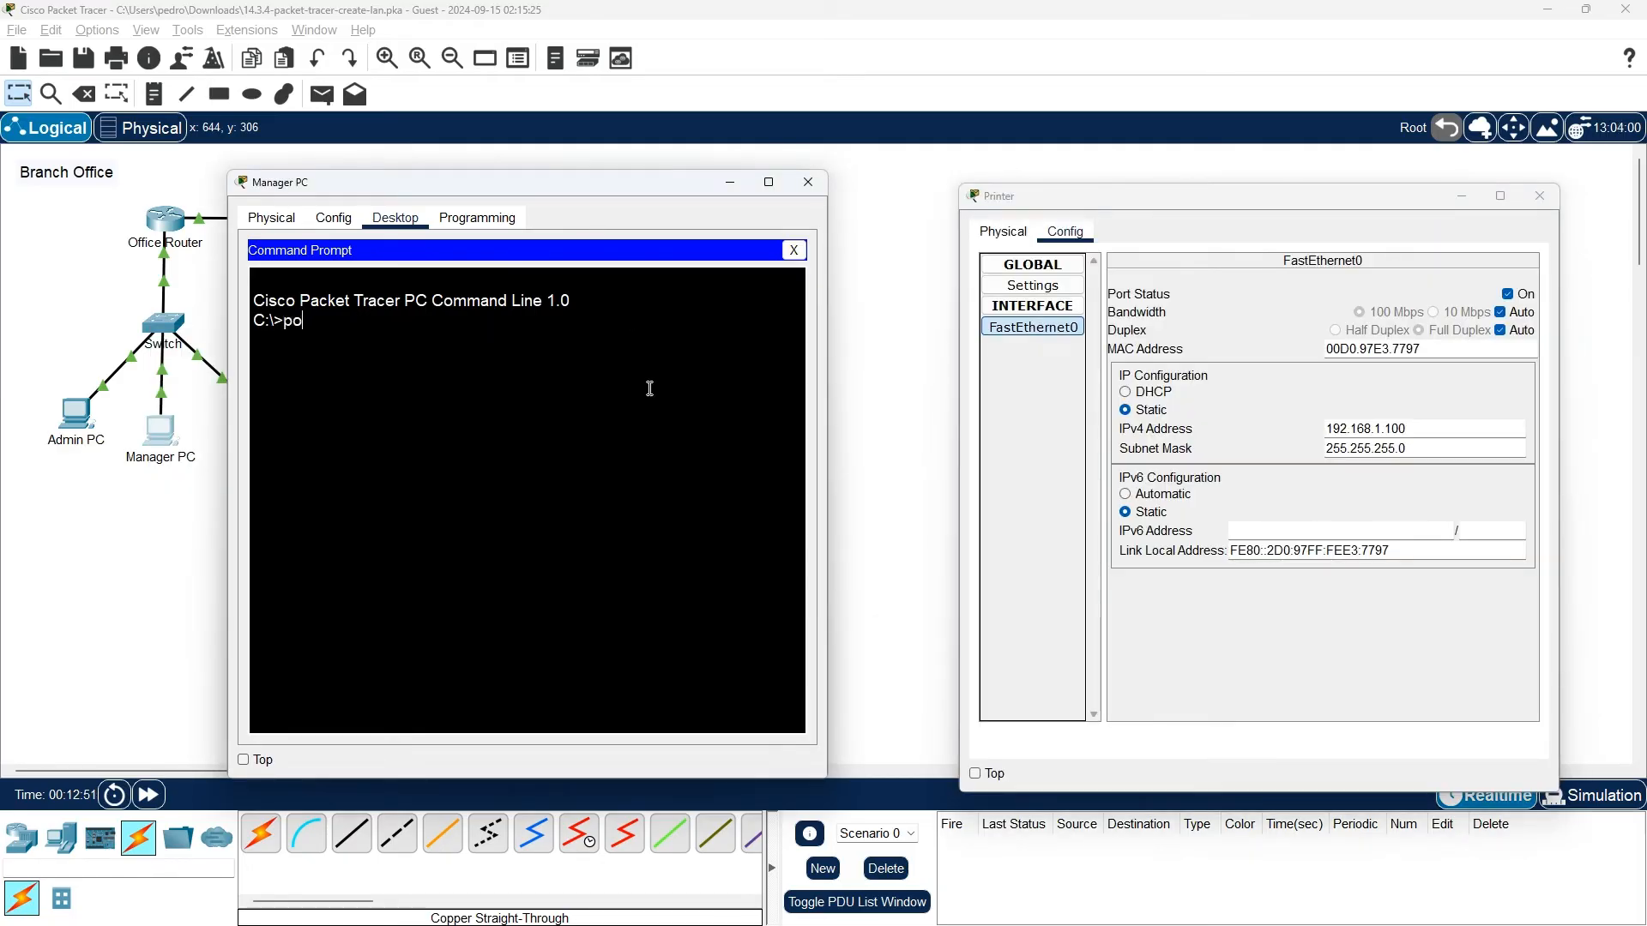
key("BackSpace")
key("BackSpace")
key("BackSpace")
type("ing 192.168.1.100")
key("Return")
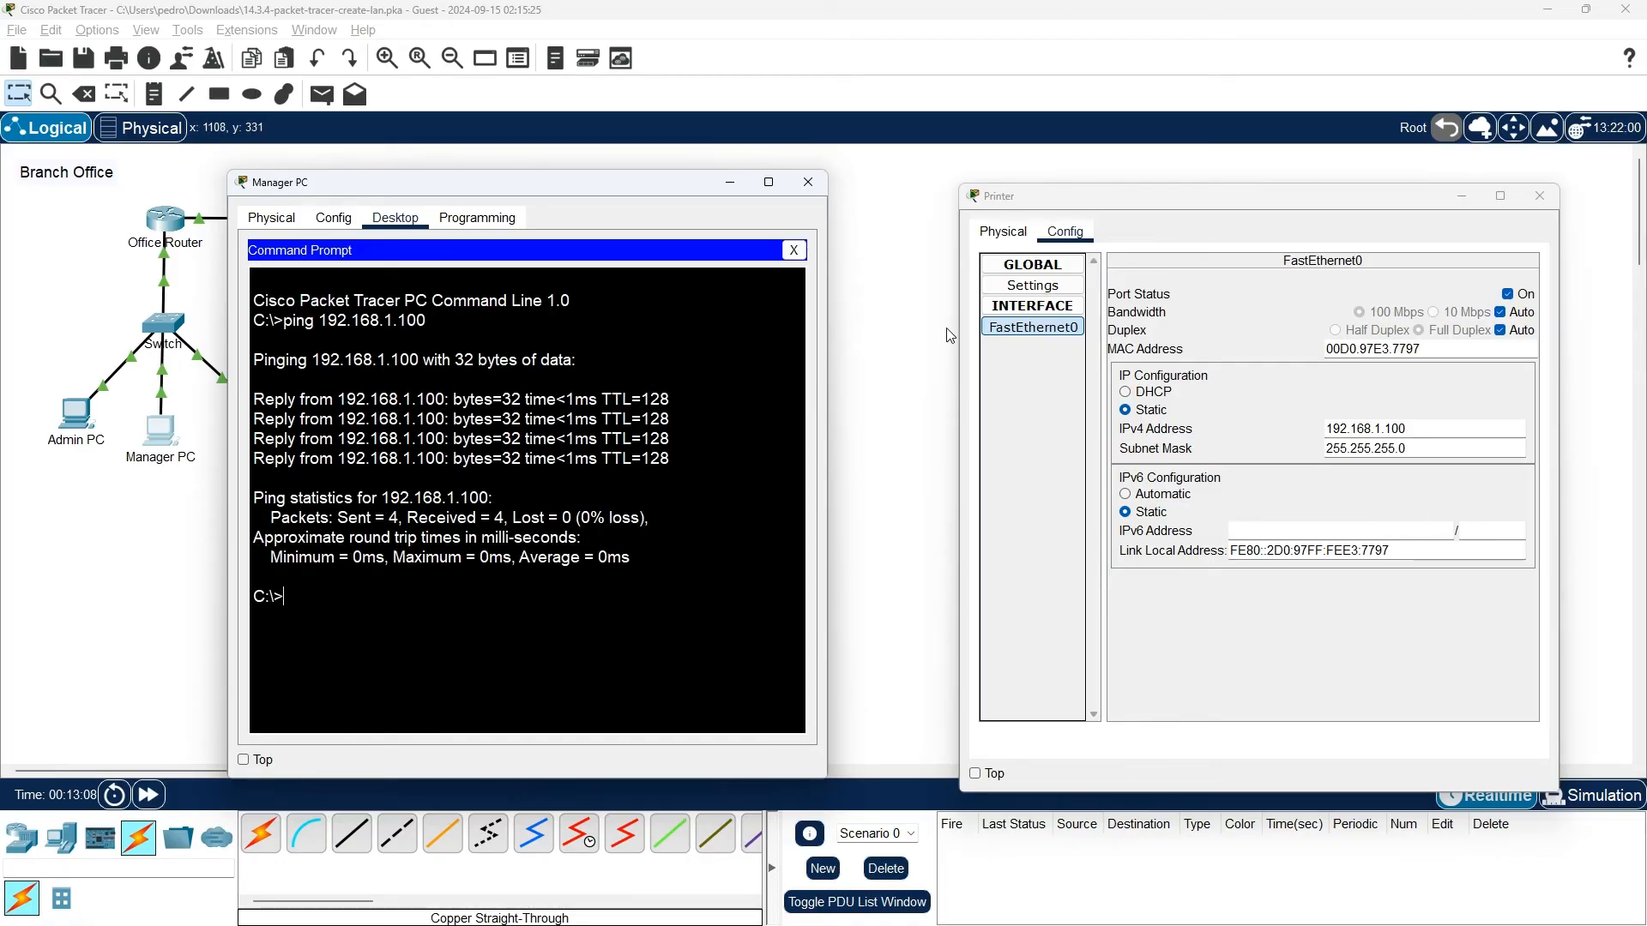
Step: Return to the activity instructions and read Part 3 Step 2 on verifying connectivity to the internet
key("alt+Tab")
key("alt+Tab")
key("alt+Tab")
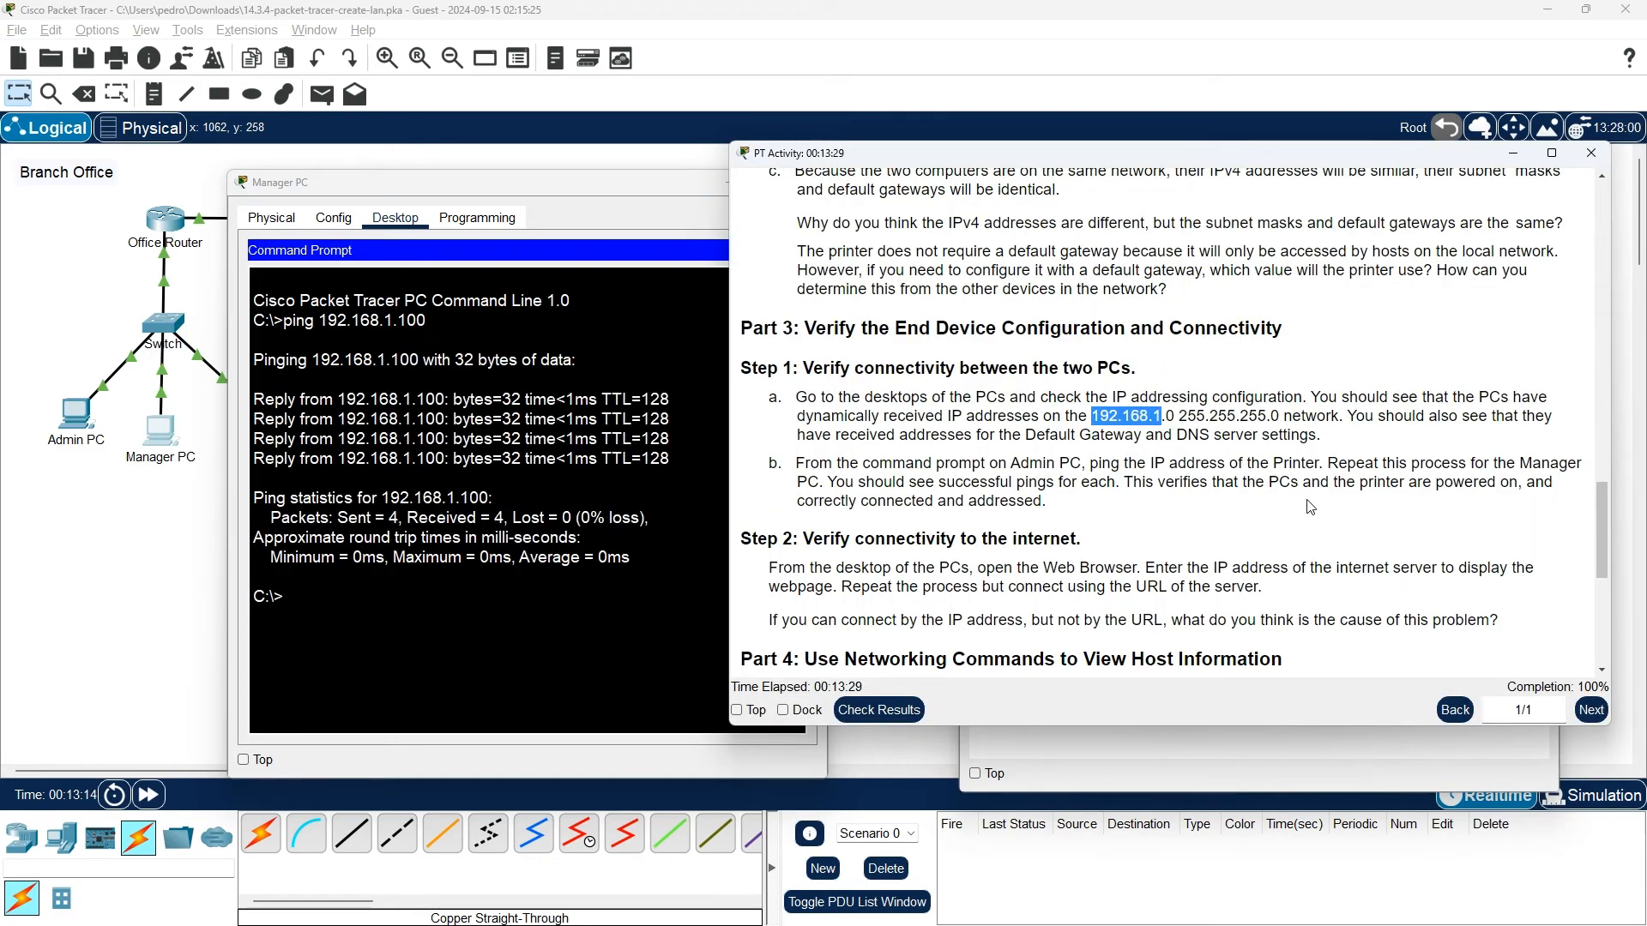
scroll(1195, 513, "down", 2)
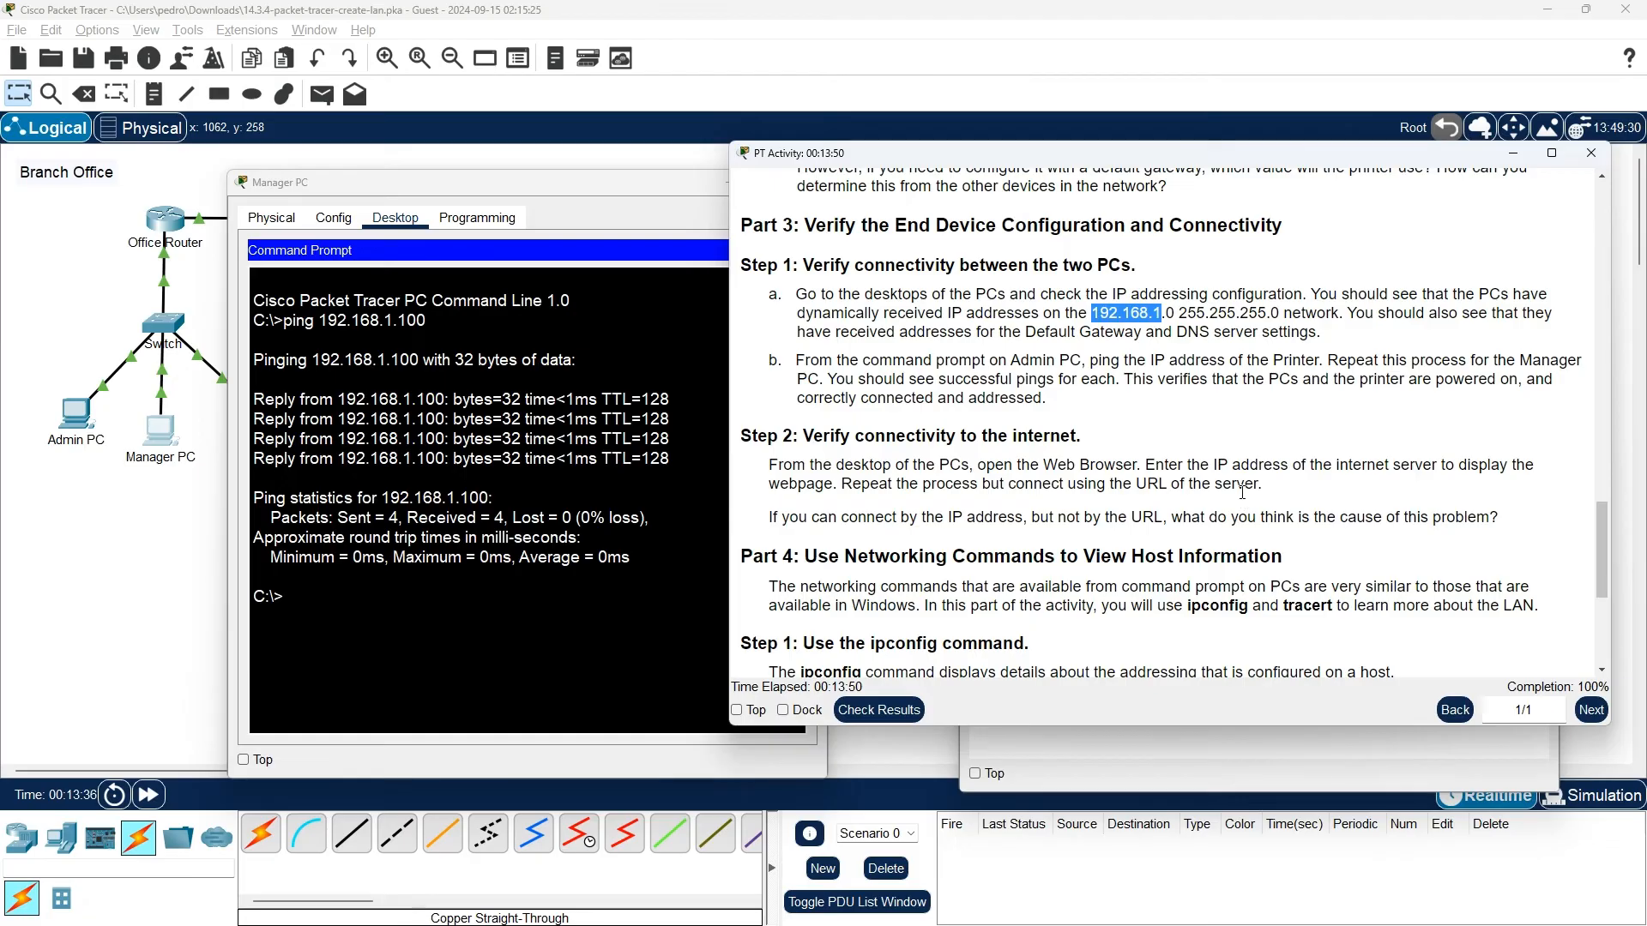
Step: Close the Manager PC, Office Router and Printer windows, leaving the activity instructions open
left_click(683, 193)
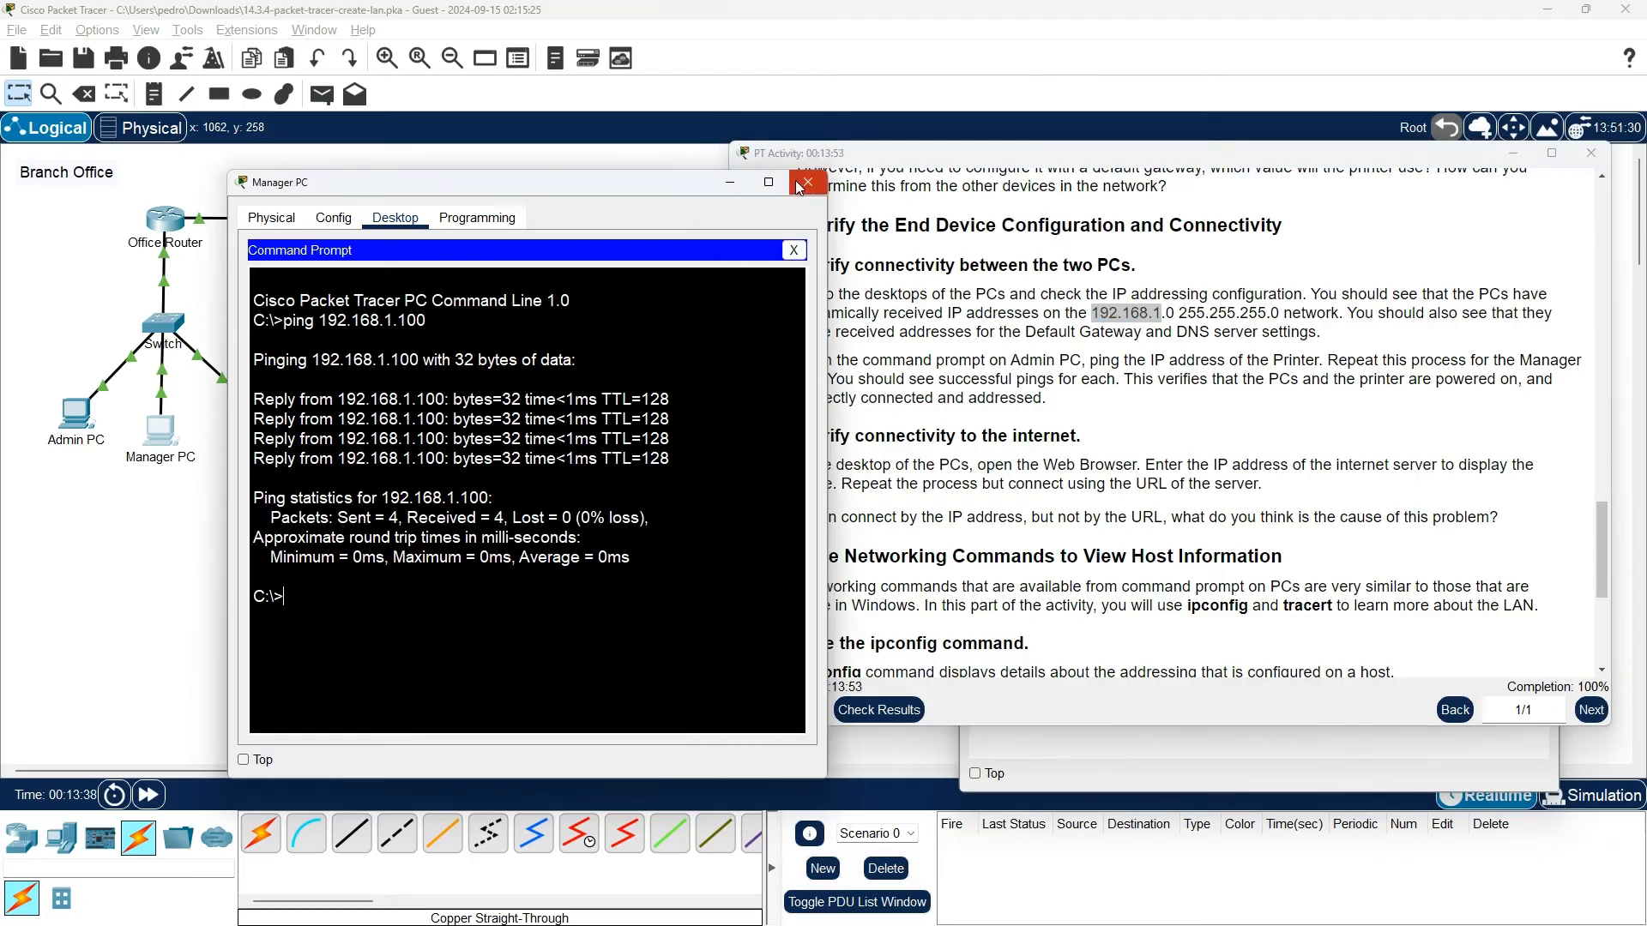
left_click(795, 180)
key("alt+Tab")
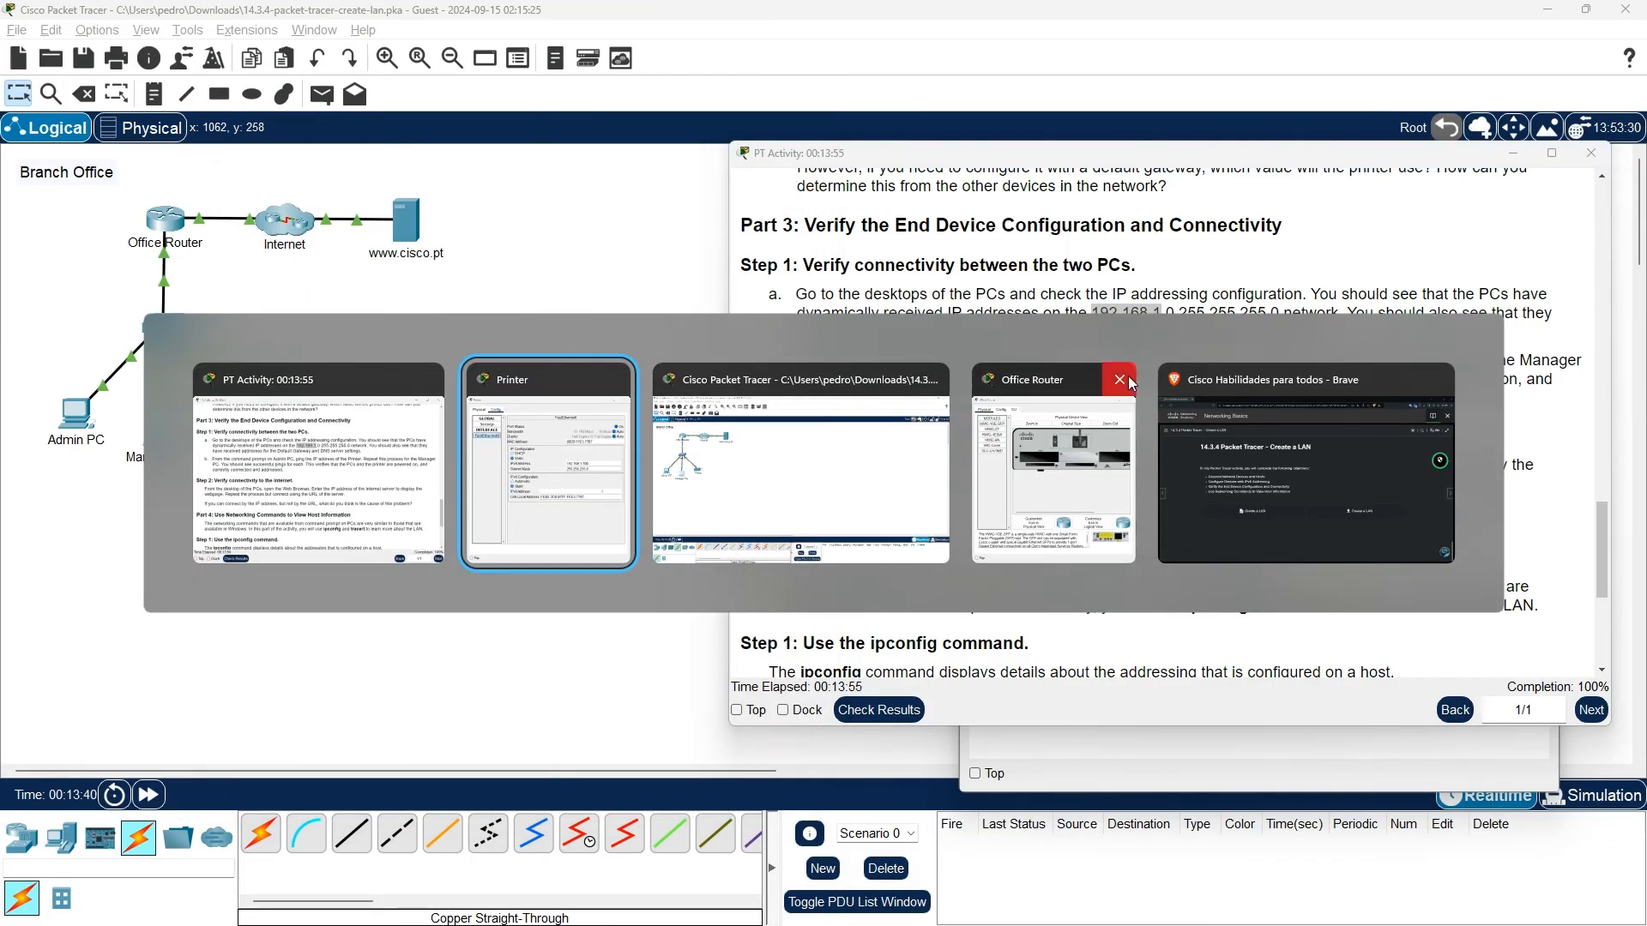
left_click(1124, 378)
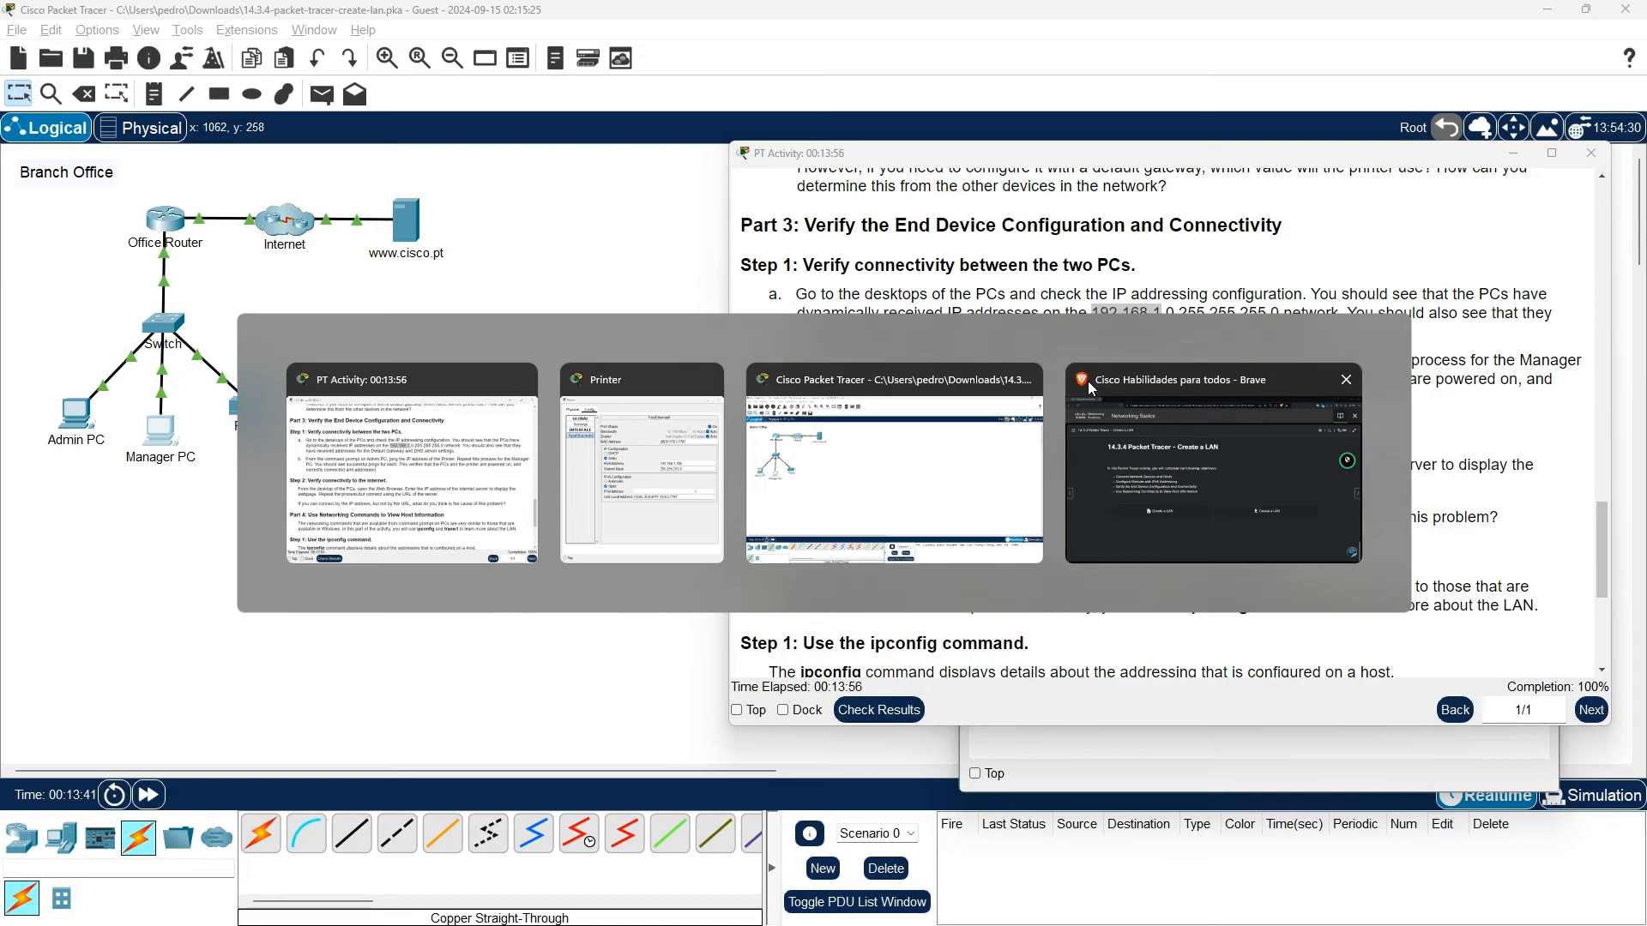
left_click(645, 481)
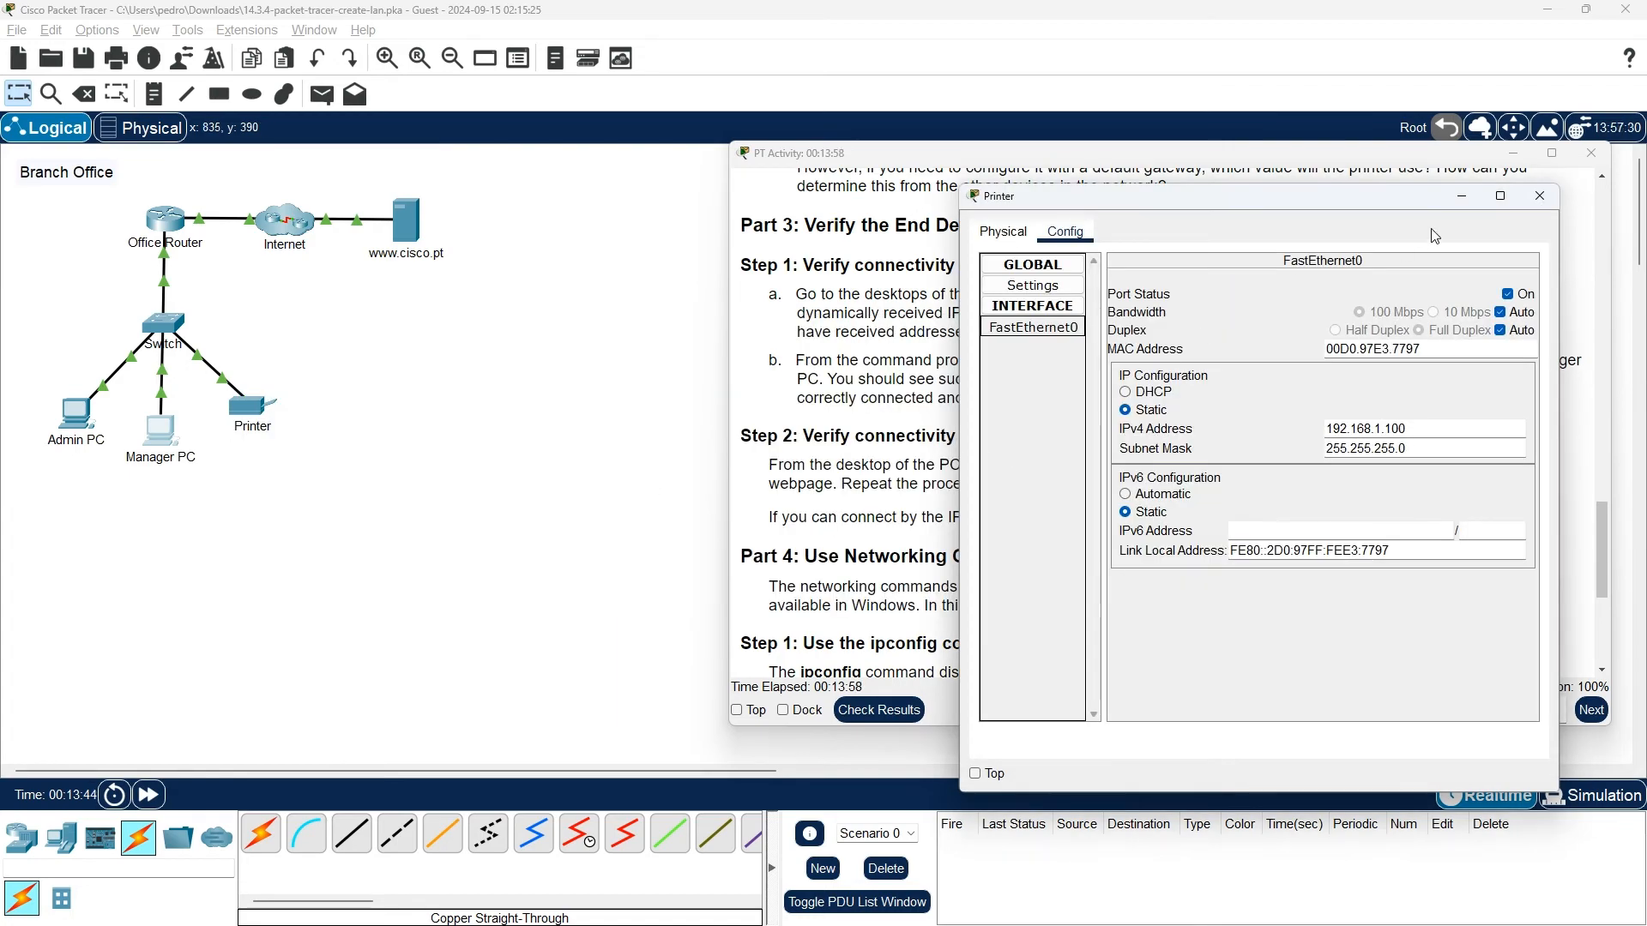
left_click(1537, 196)
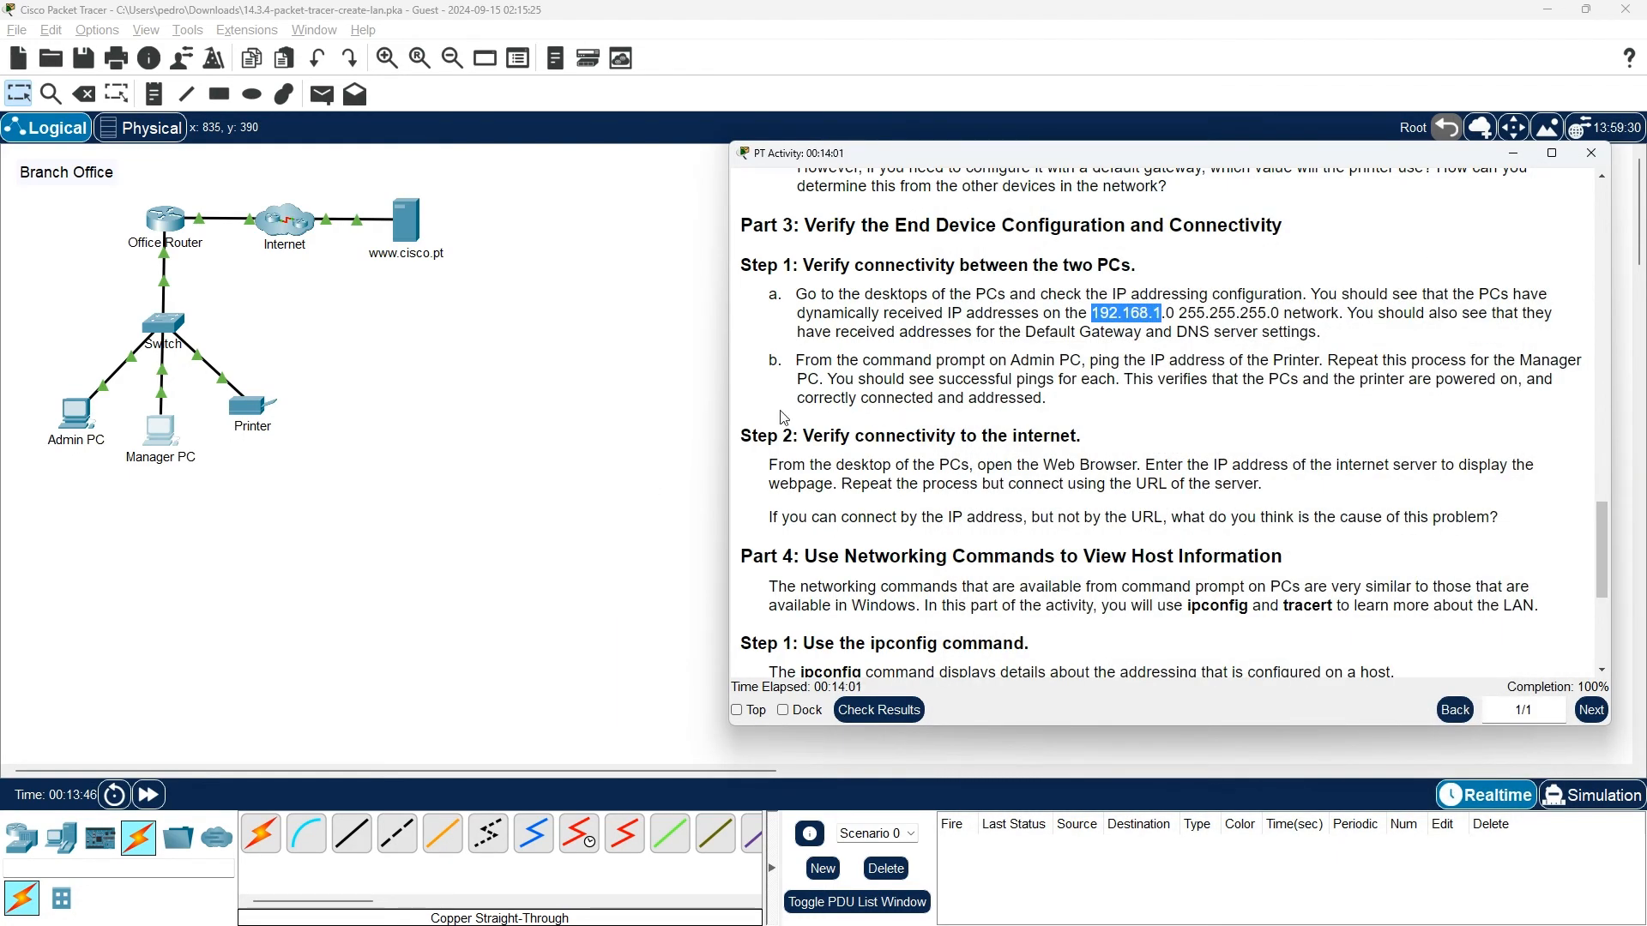
left_click_drag(770, 467, 975, 465)
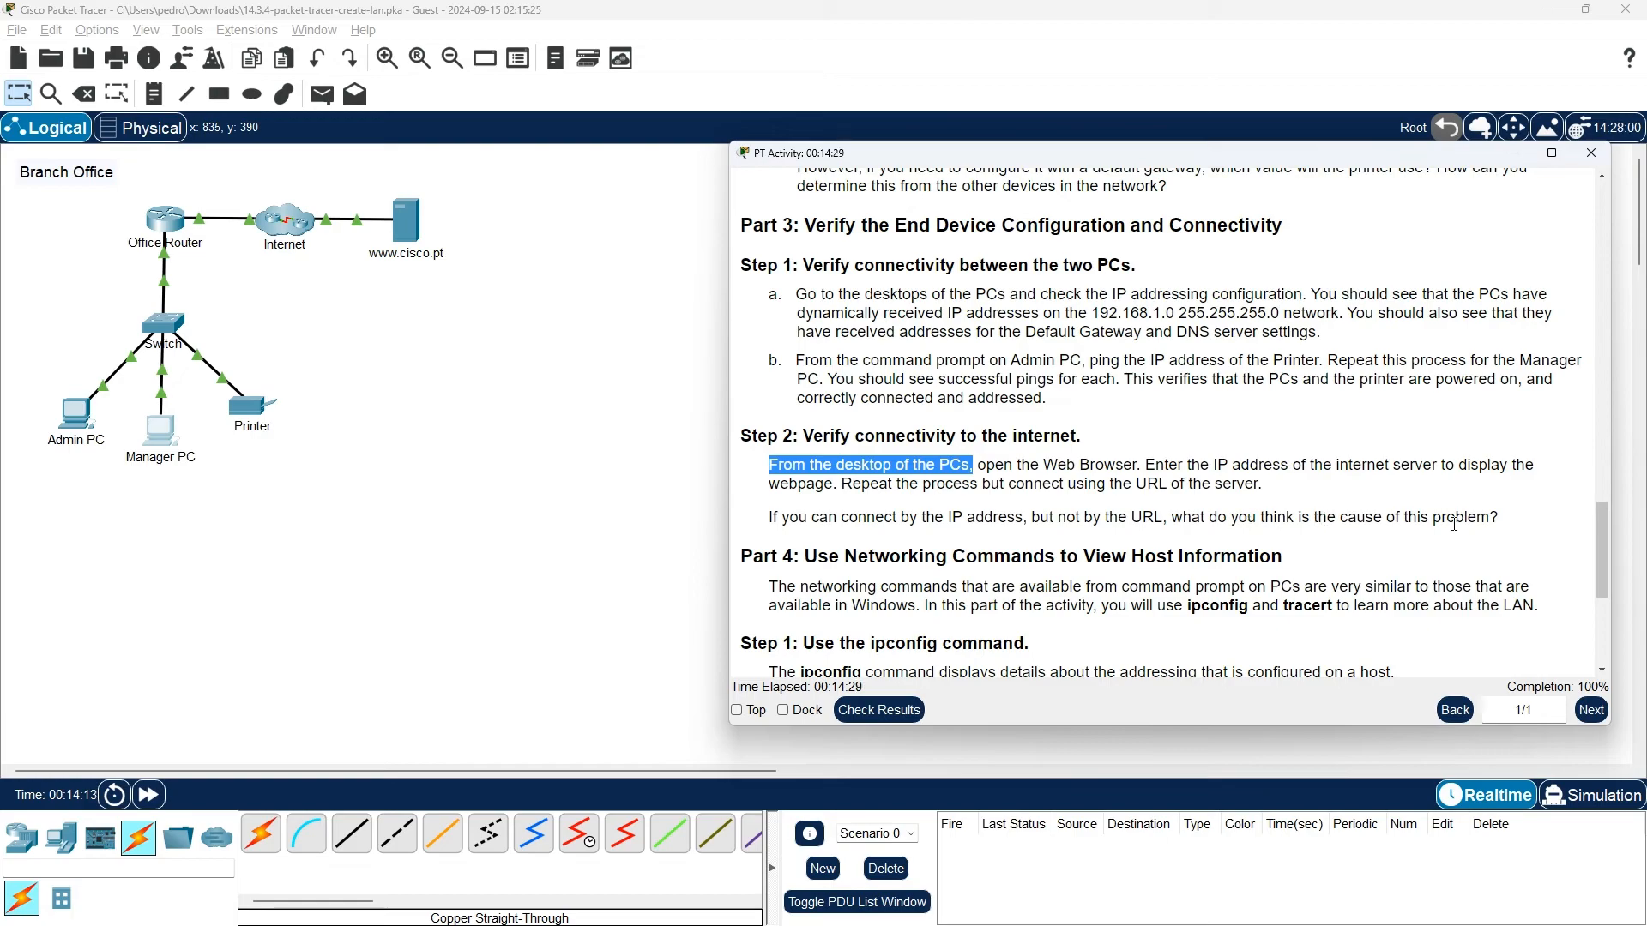
scroll(1607, 556, "up", 20)
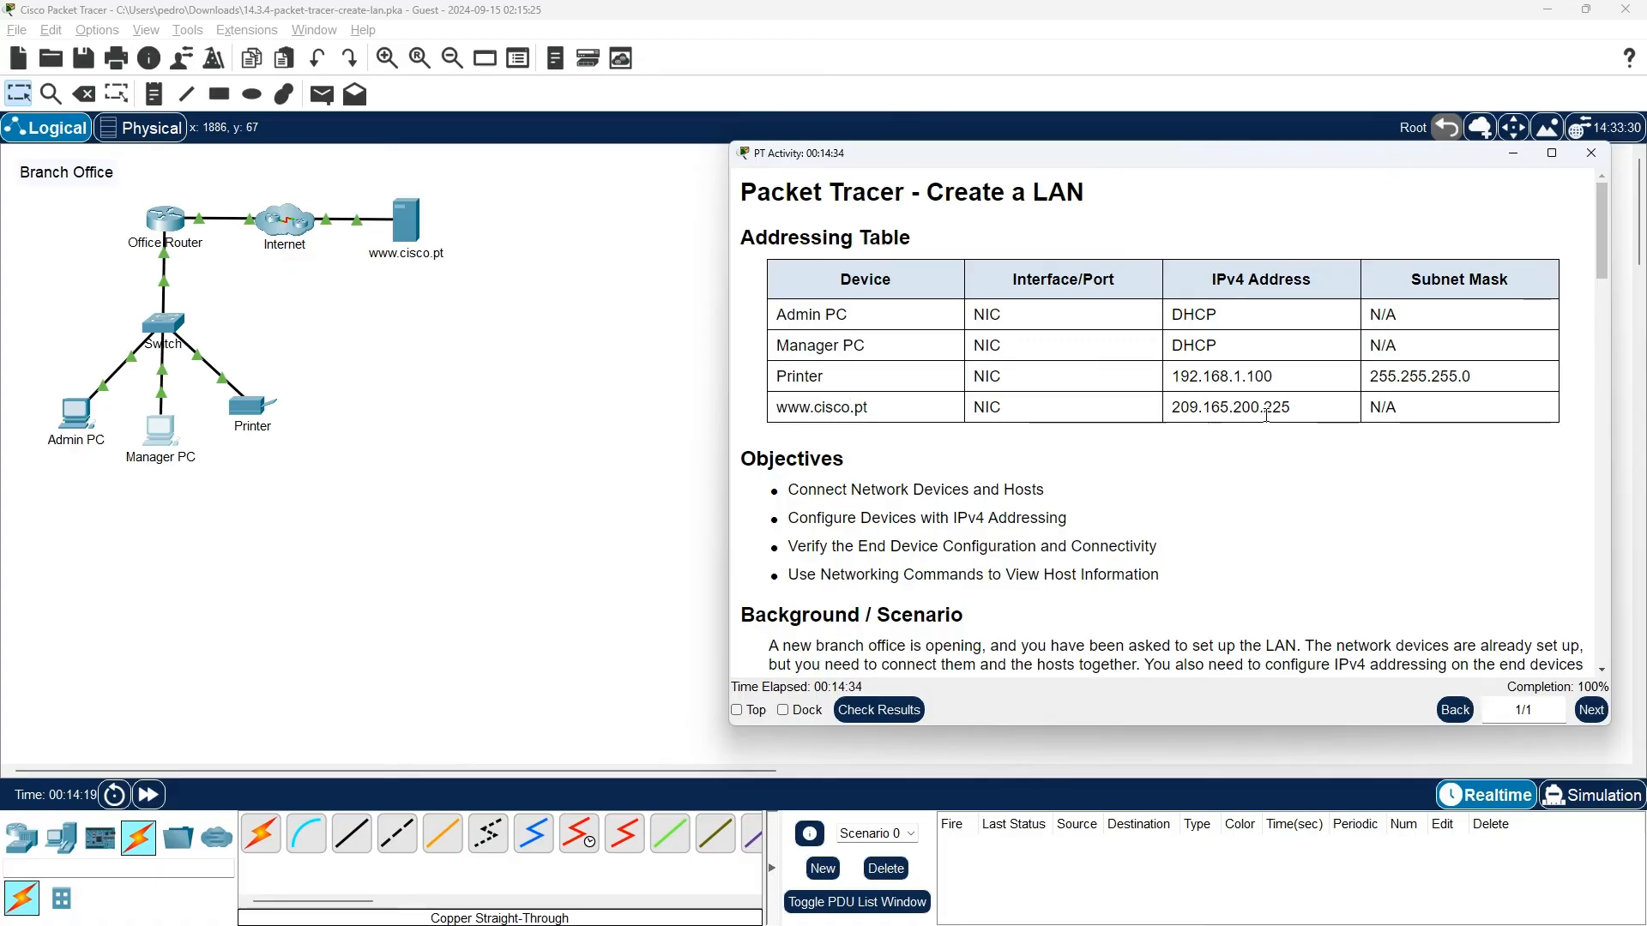
left_click(77, 419)
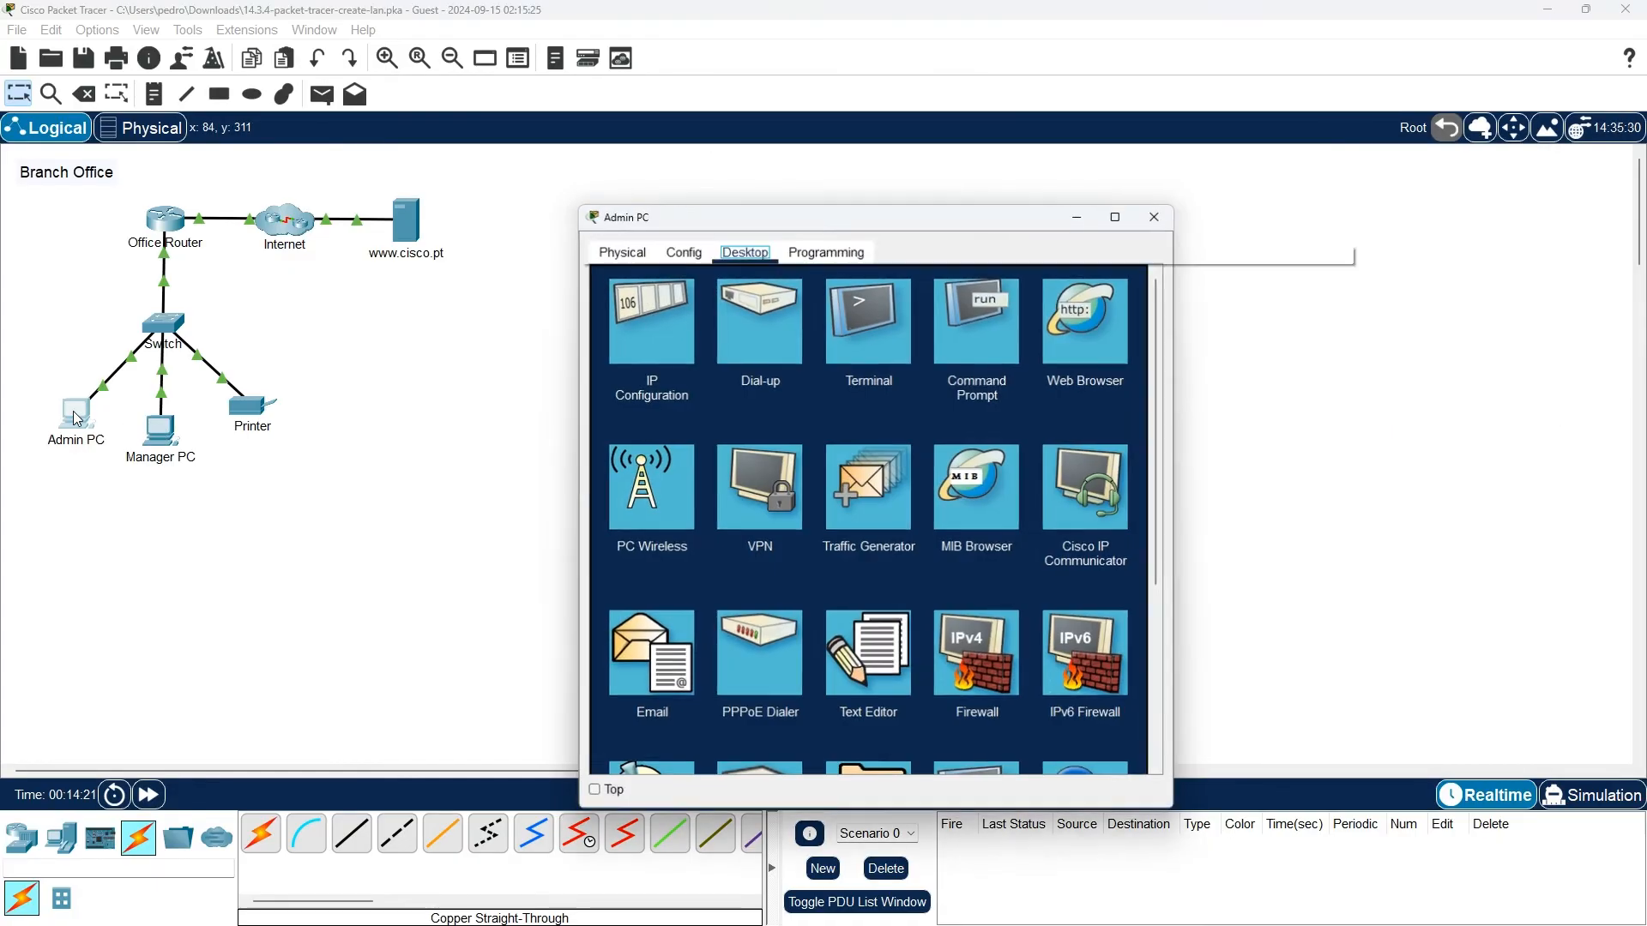
left_click(1060, 342)
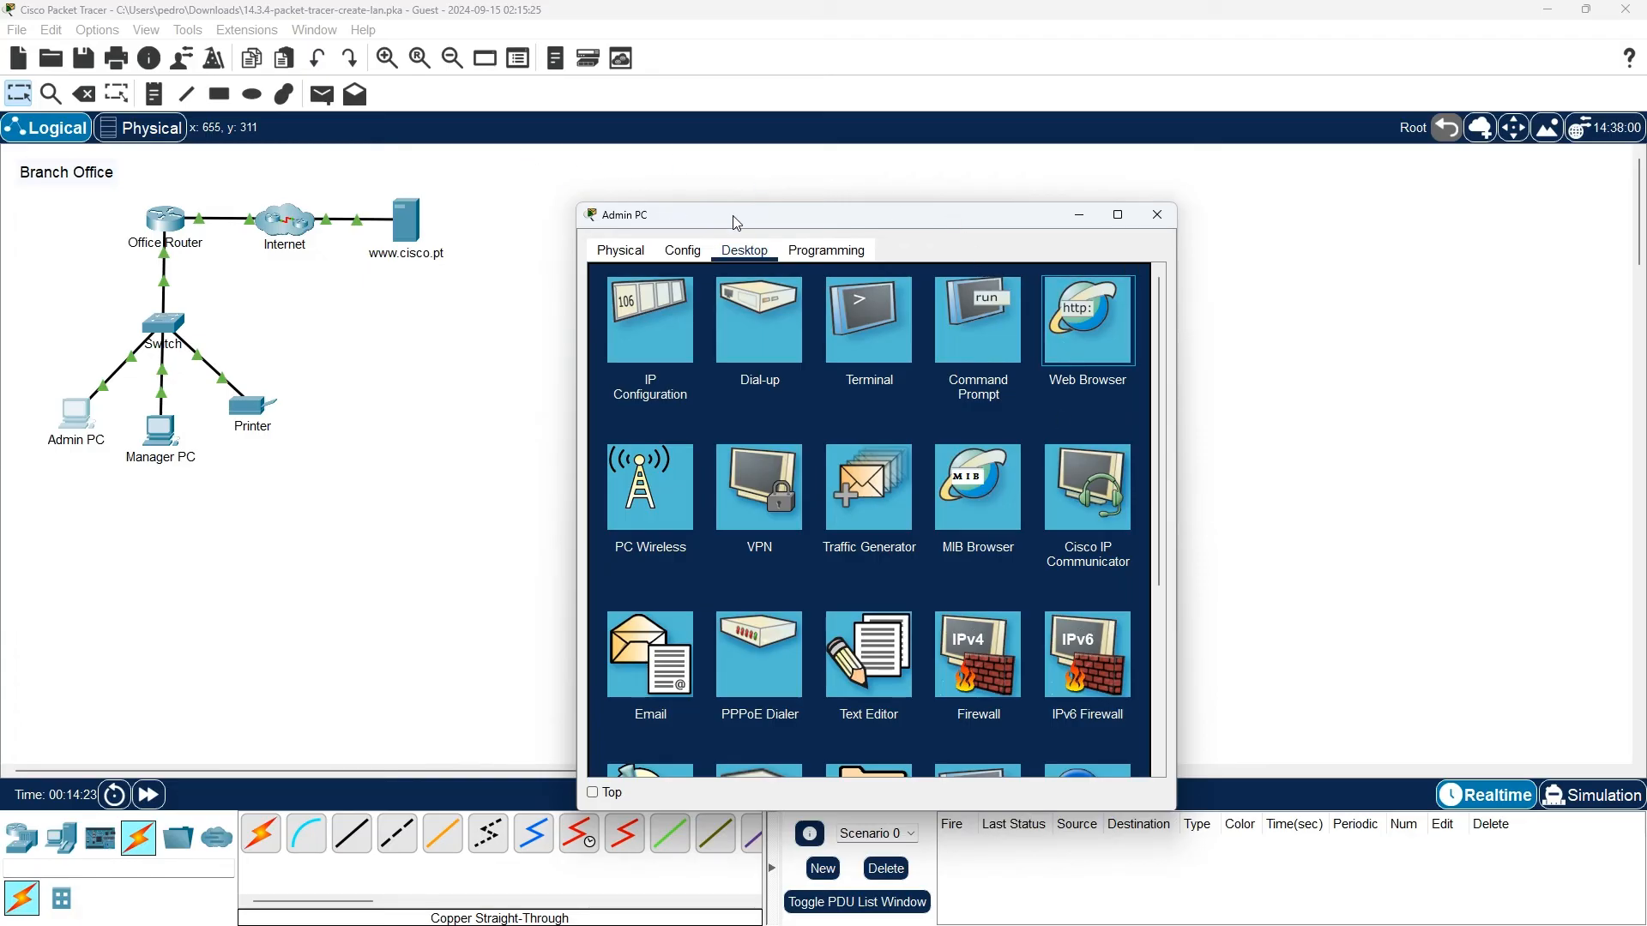
left_click_drag(733, 215, 518, 155)
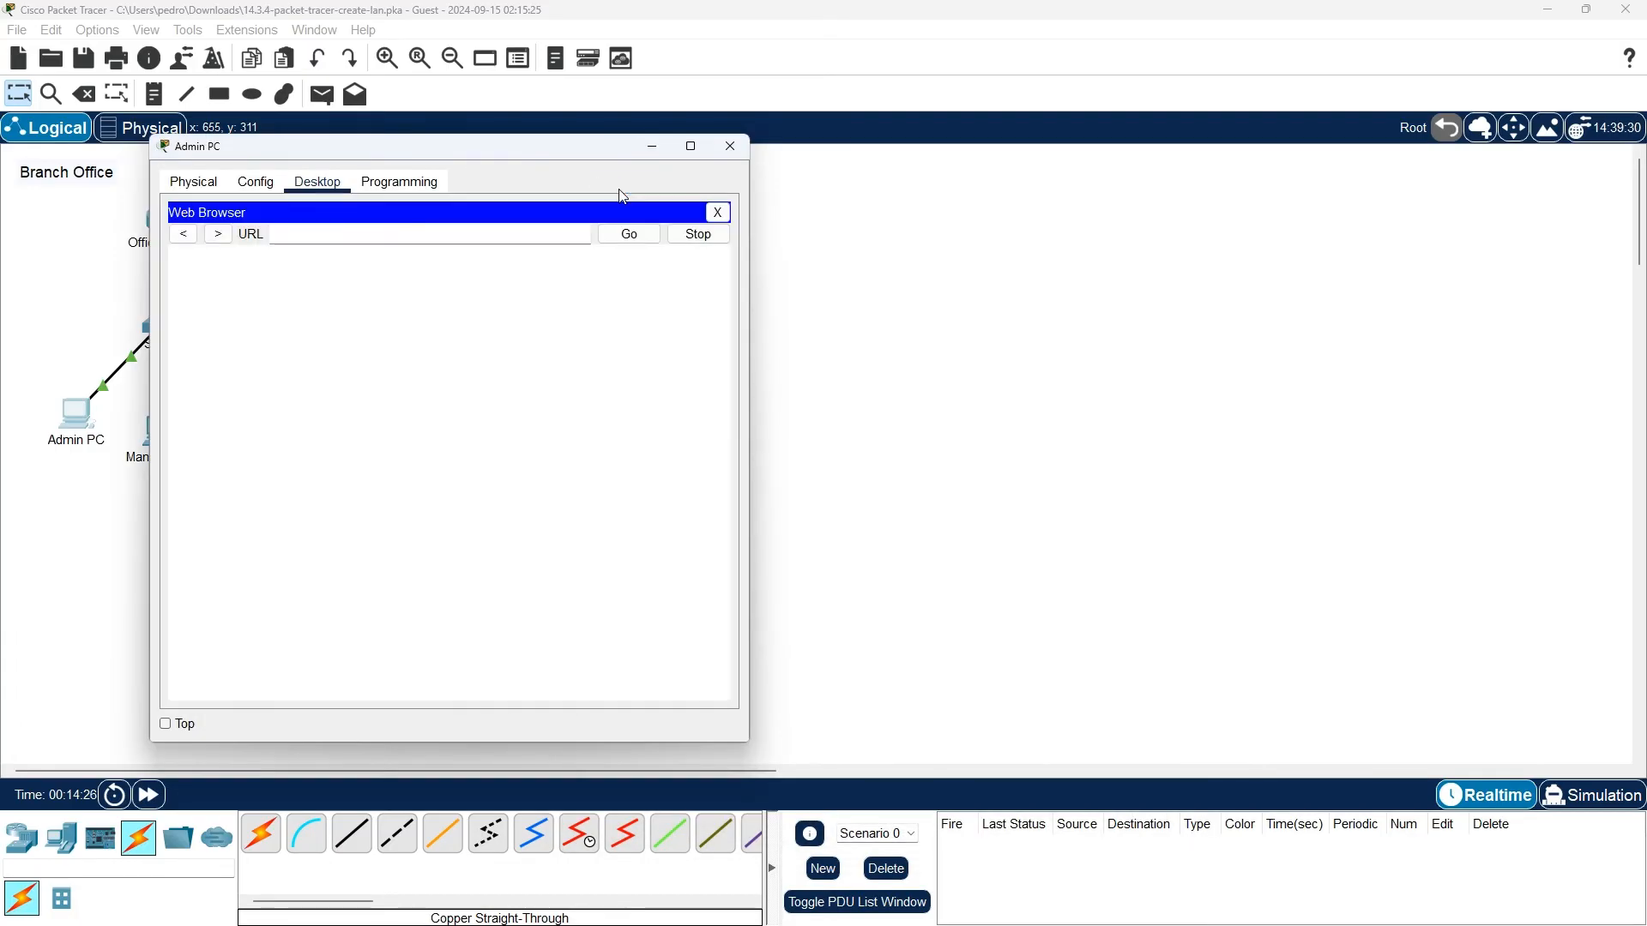
key("alt+Tab")
left_click(986, 408)
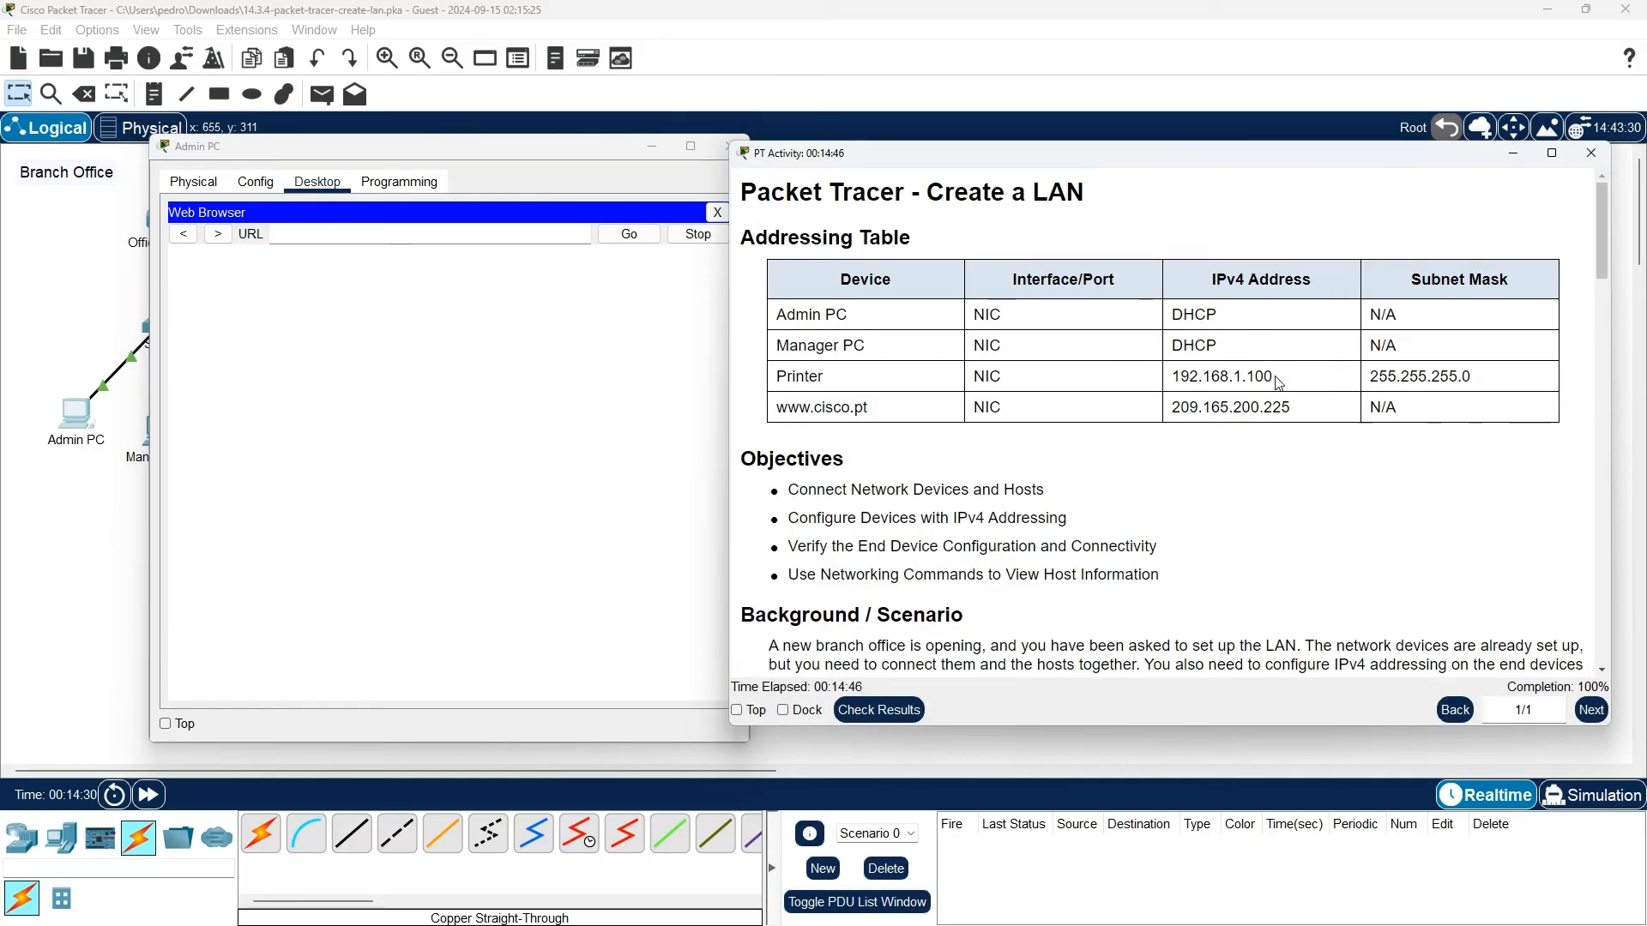
Step: Load the internet server's webpage by its IP address 209.165.200.225 in the Admin PC's Web Browser
left_click(426, 241)
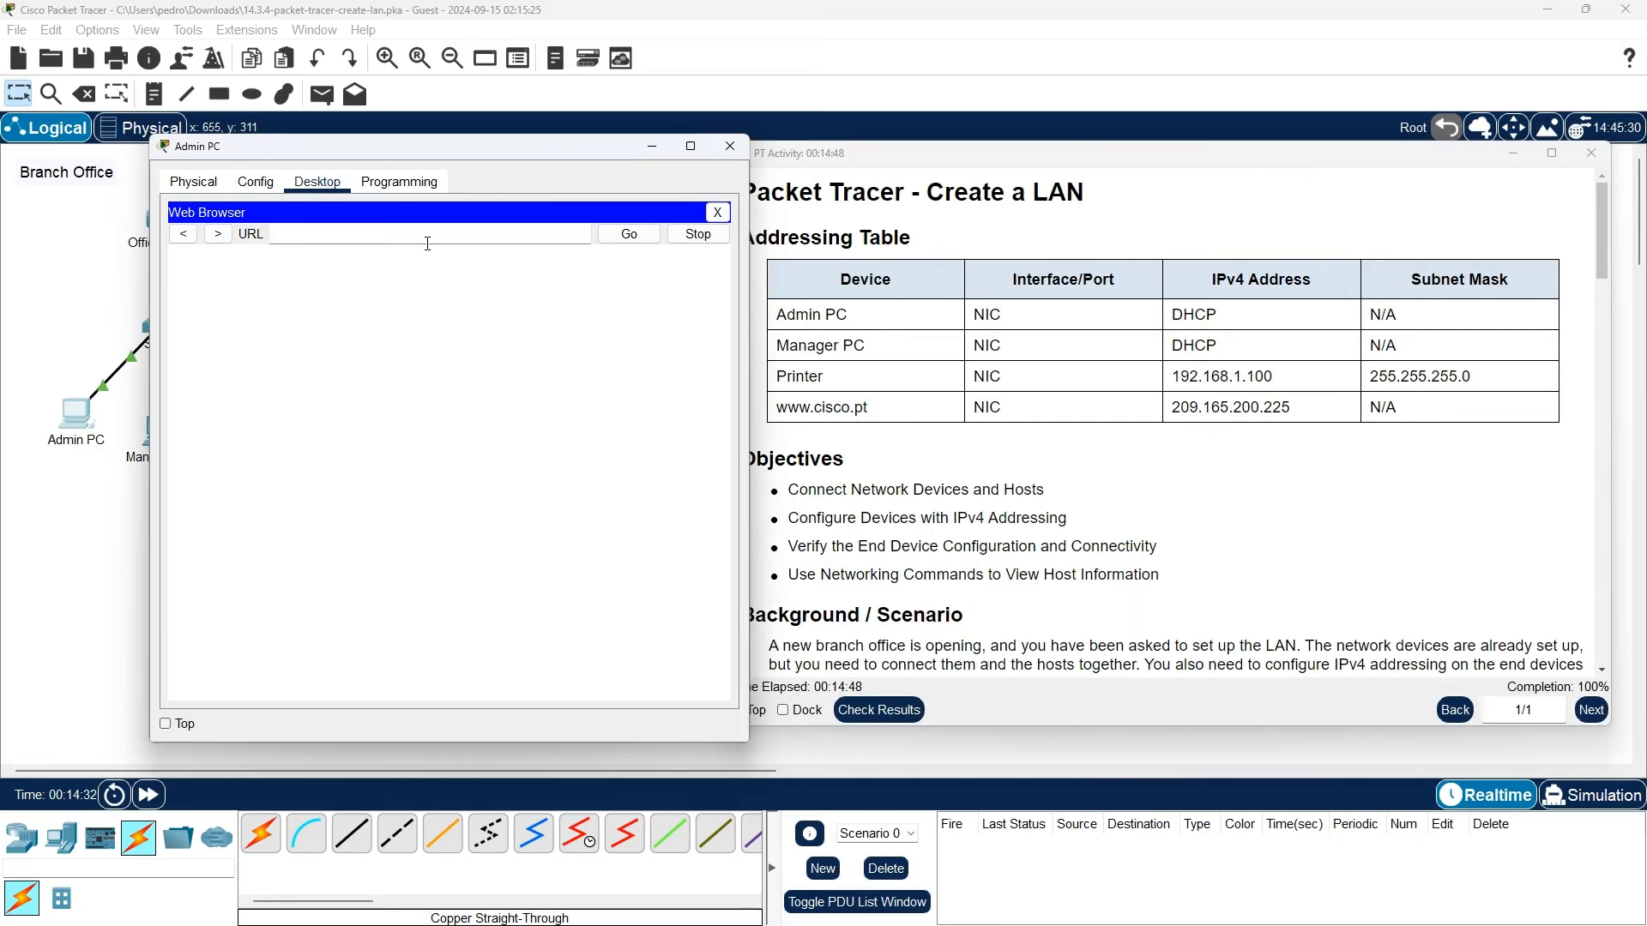
type("209.165.200.225")
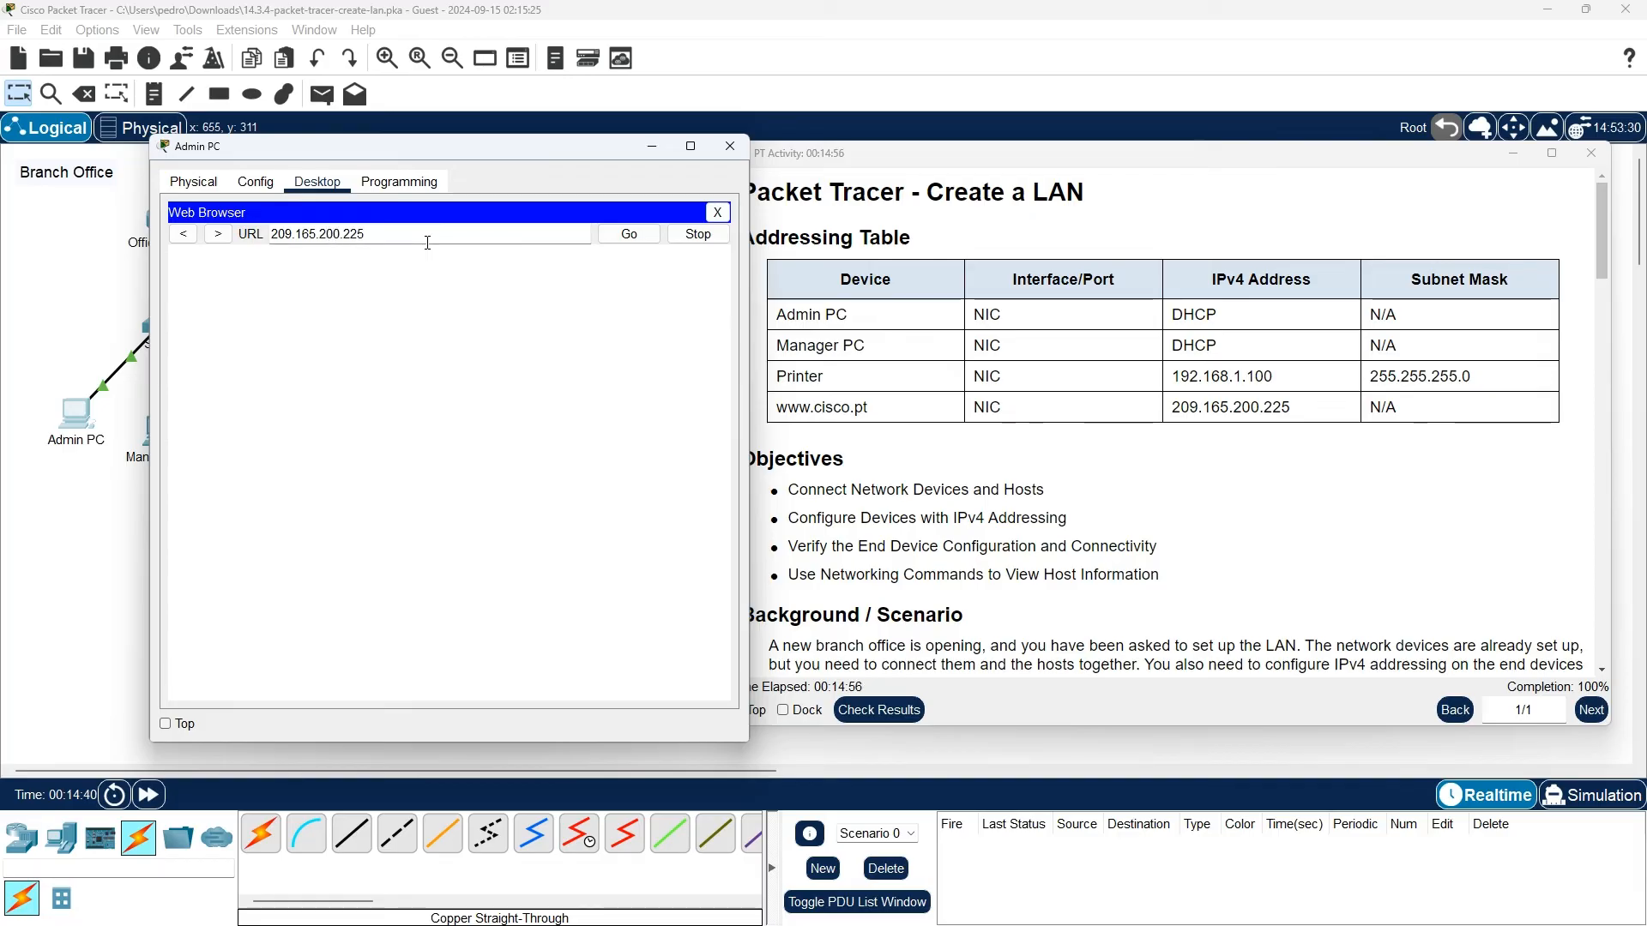
left_click(632, 238)
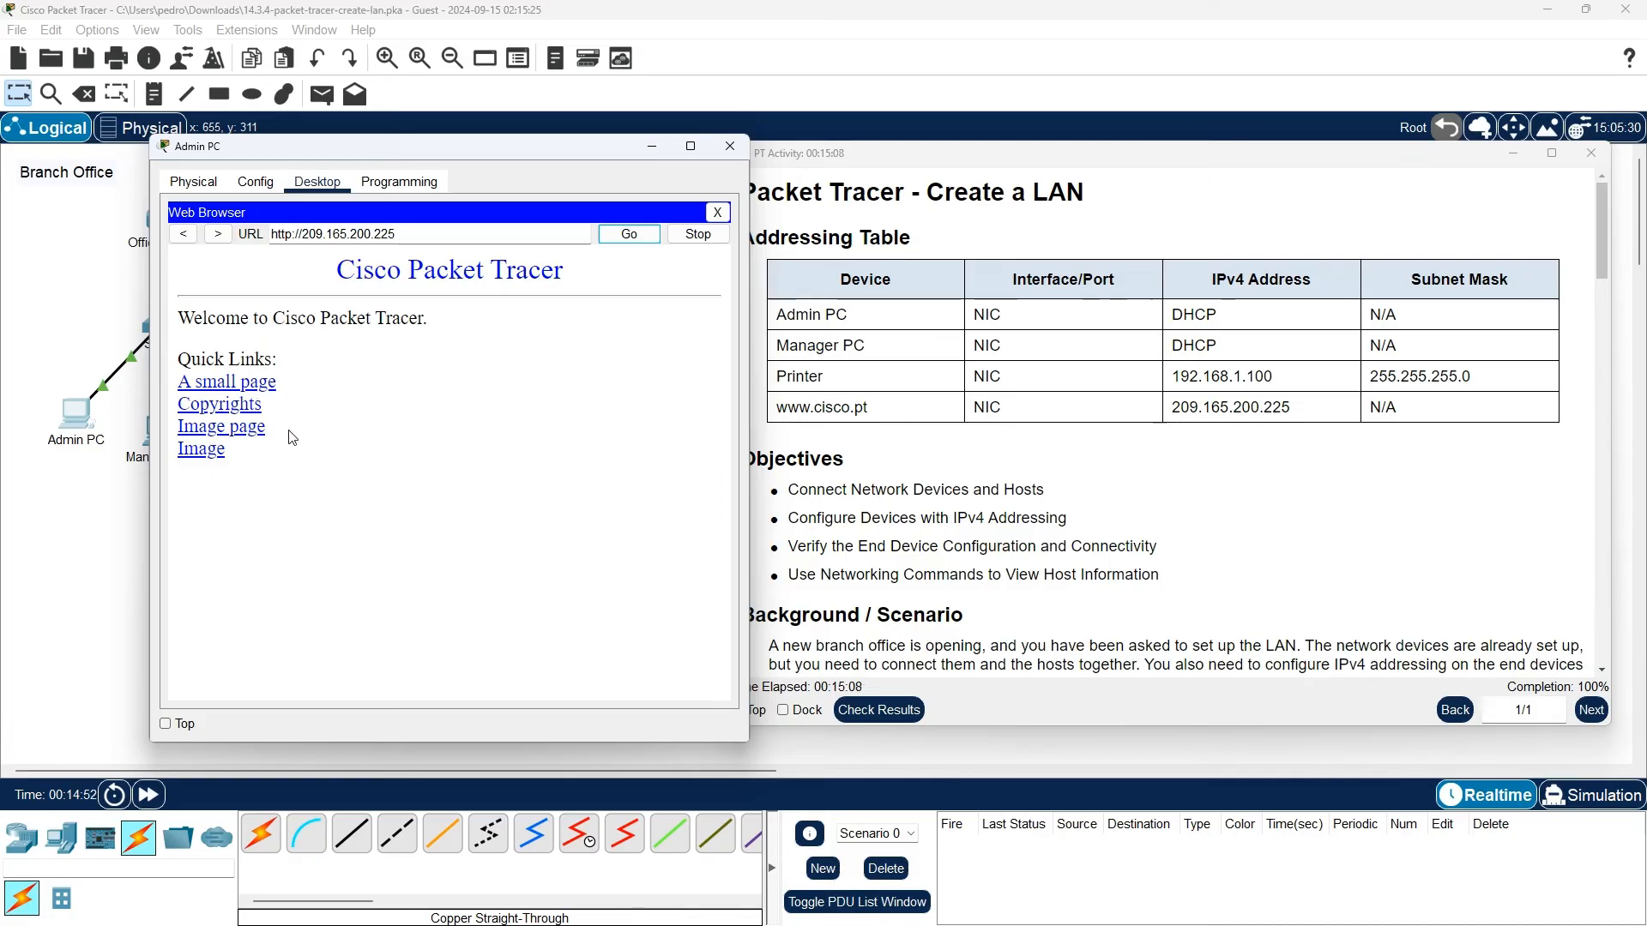
Step: Return to the topology and open the Manager PC's Web Browser
left_click(73, 533)
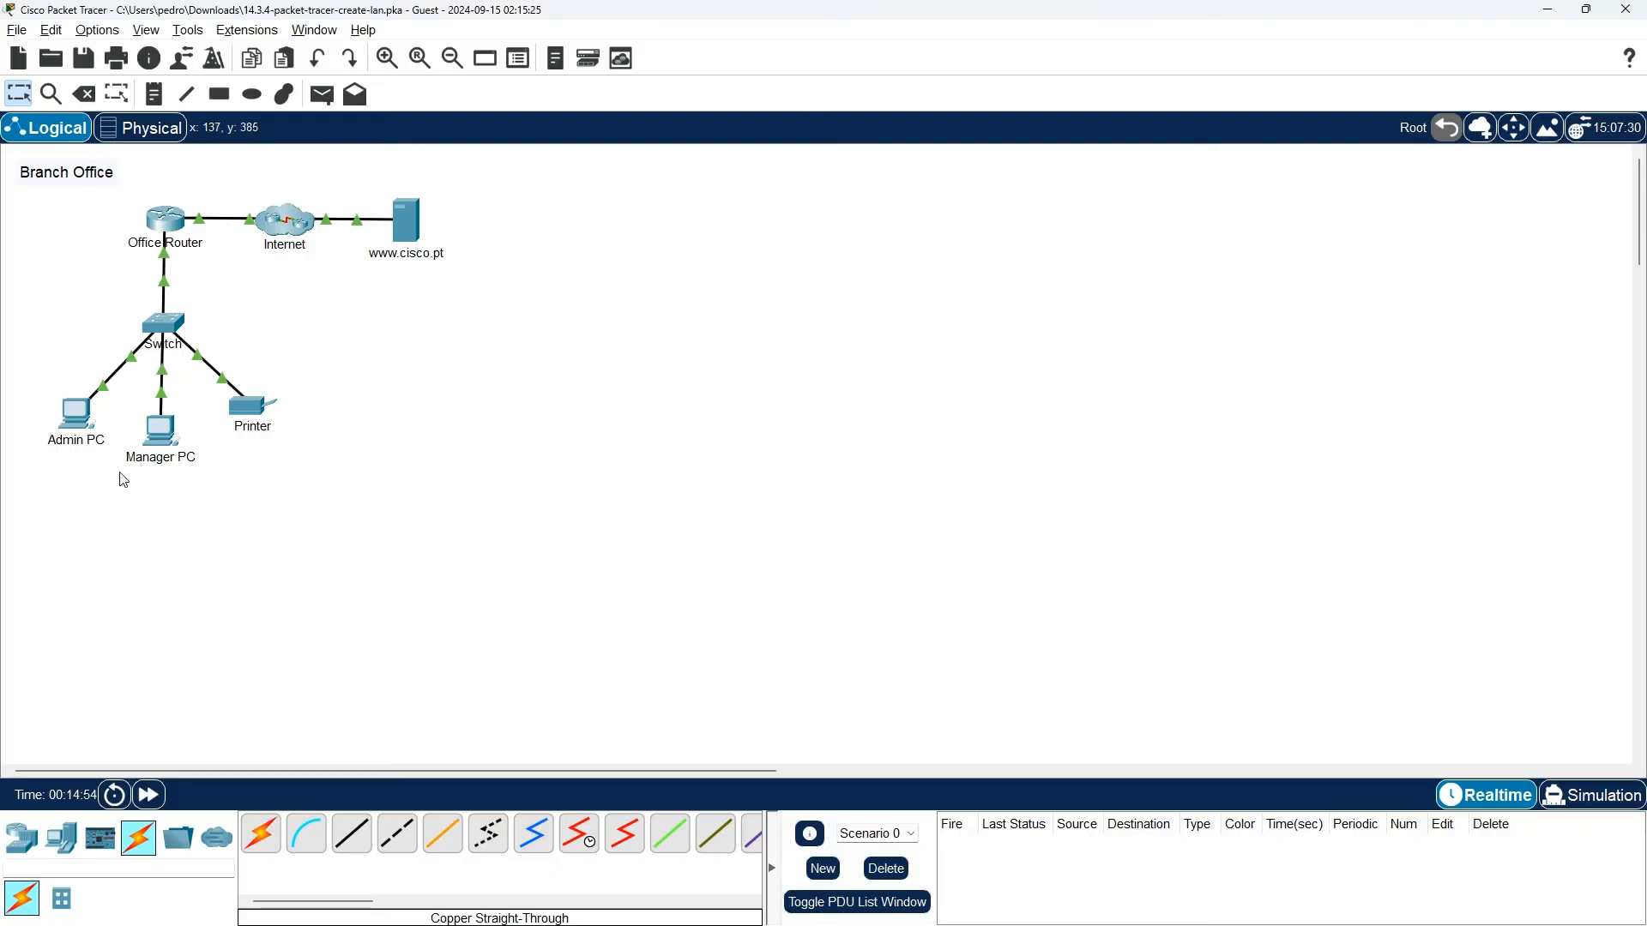
left_click(165, 432)
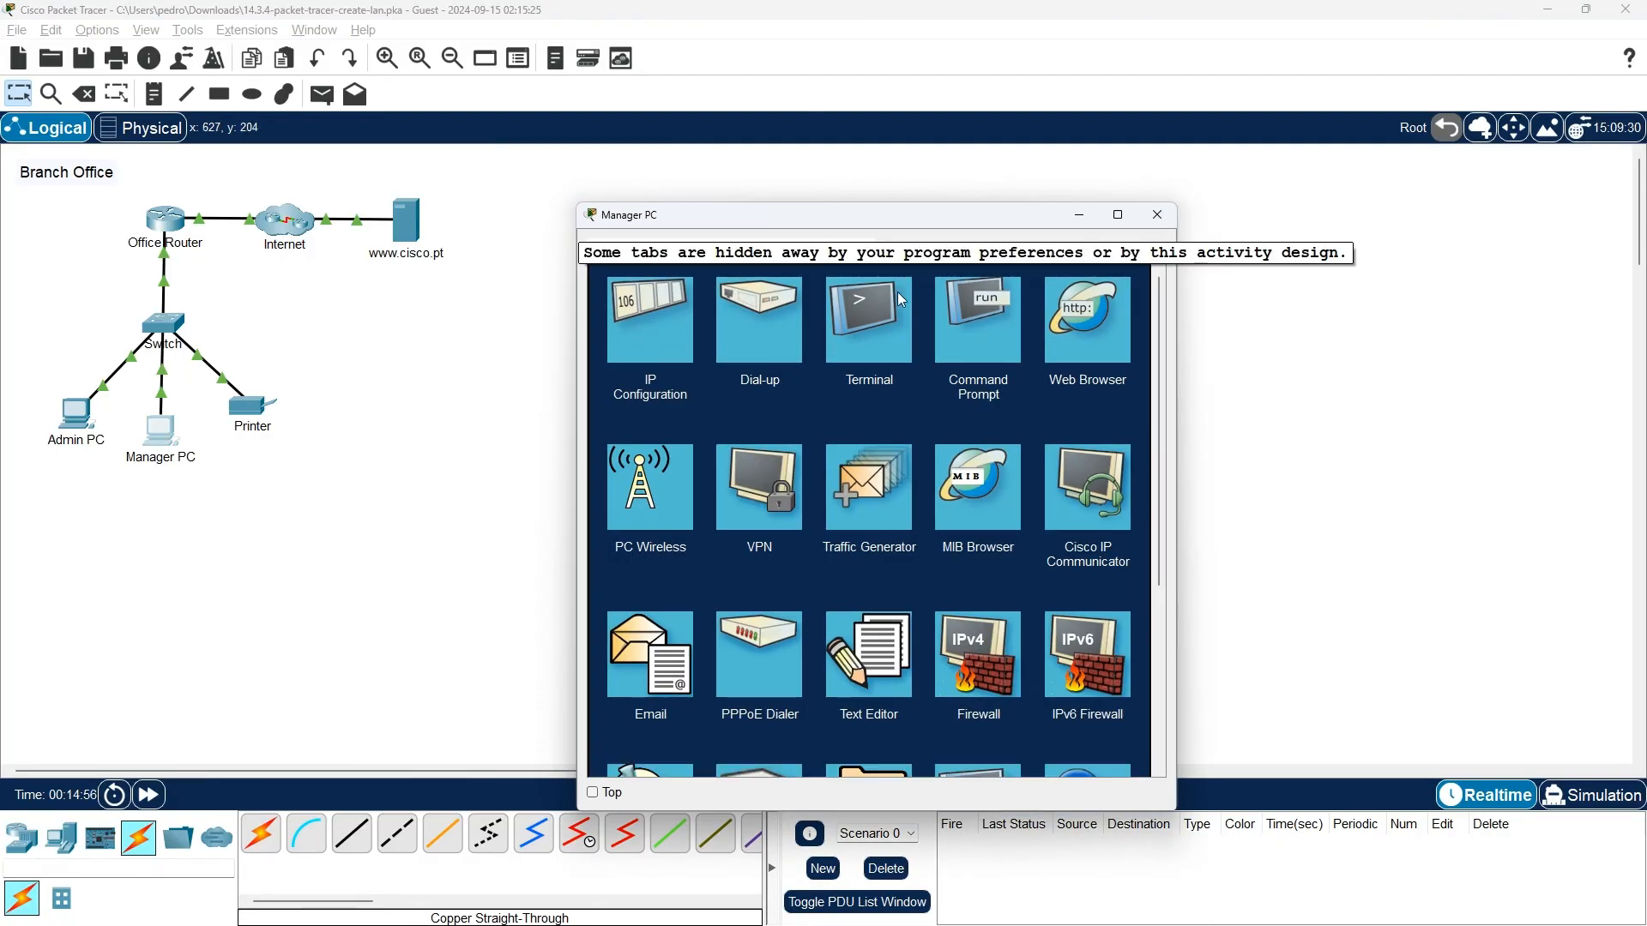
left_click(1063, 332)
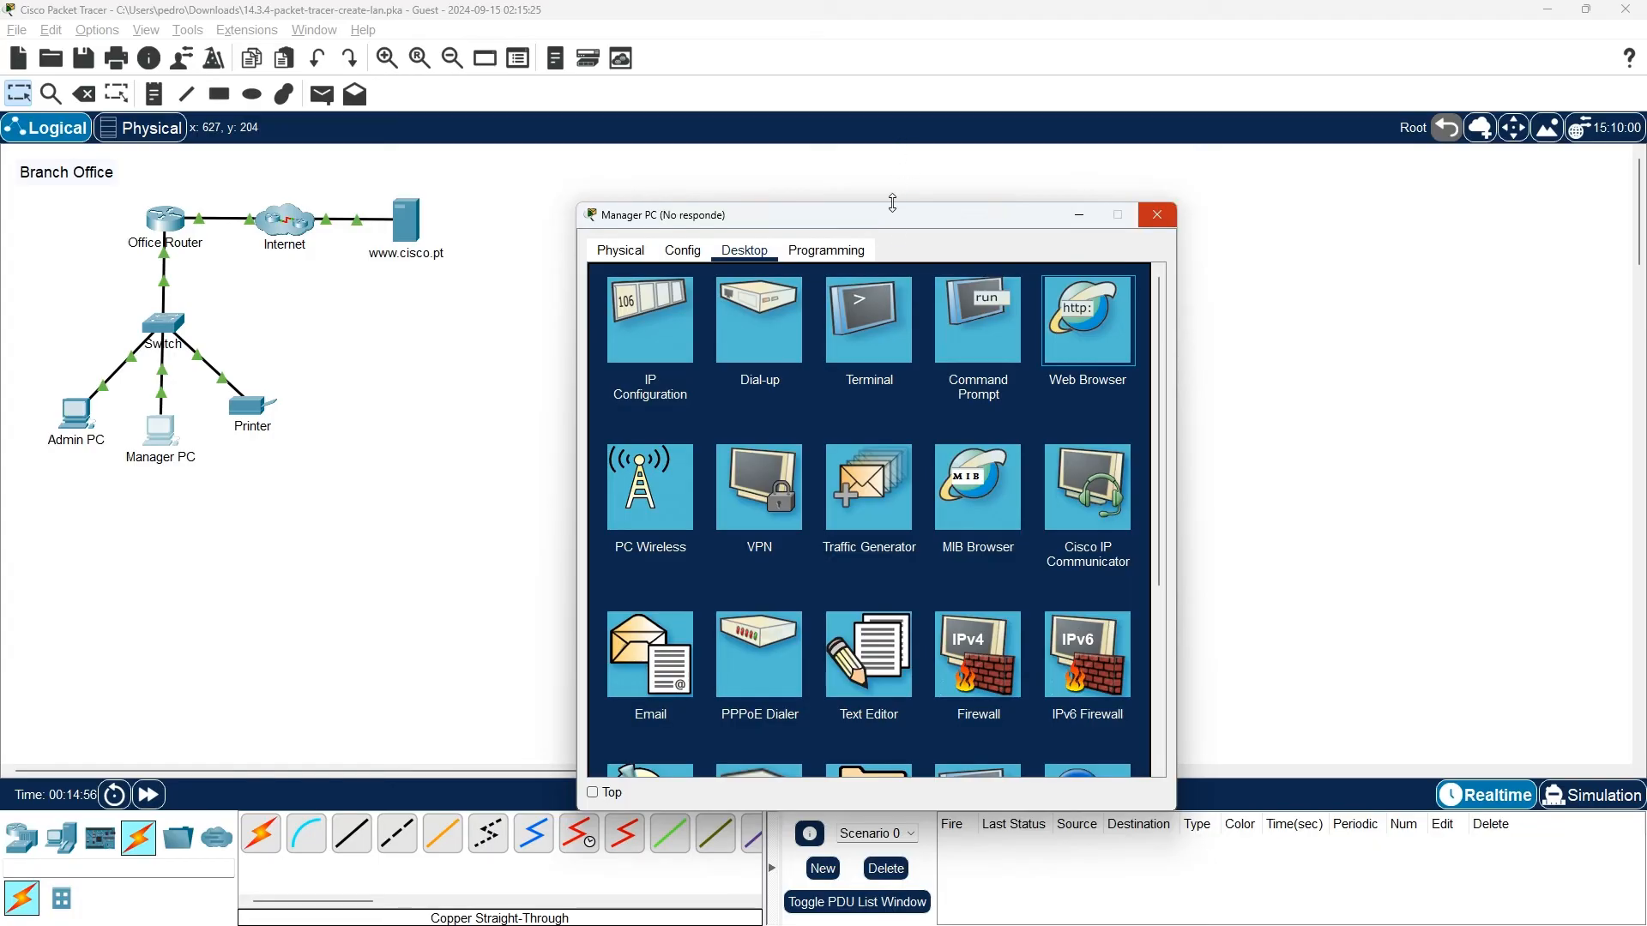
left_click(903, 188)
key("alt+Tab")
key("alt+Tab")
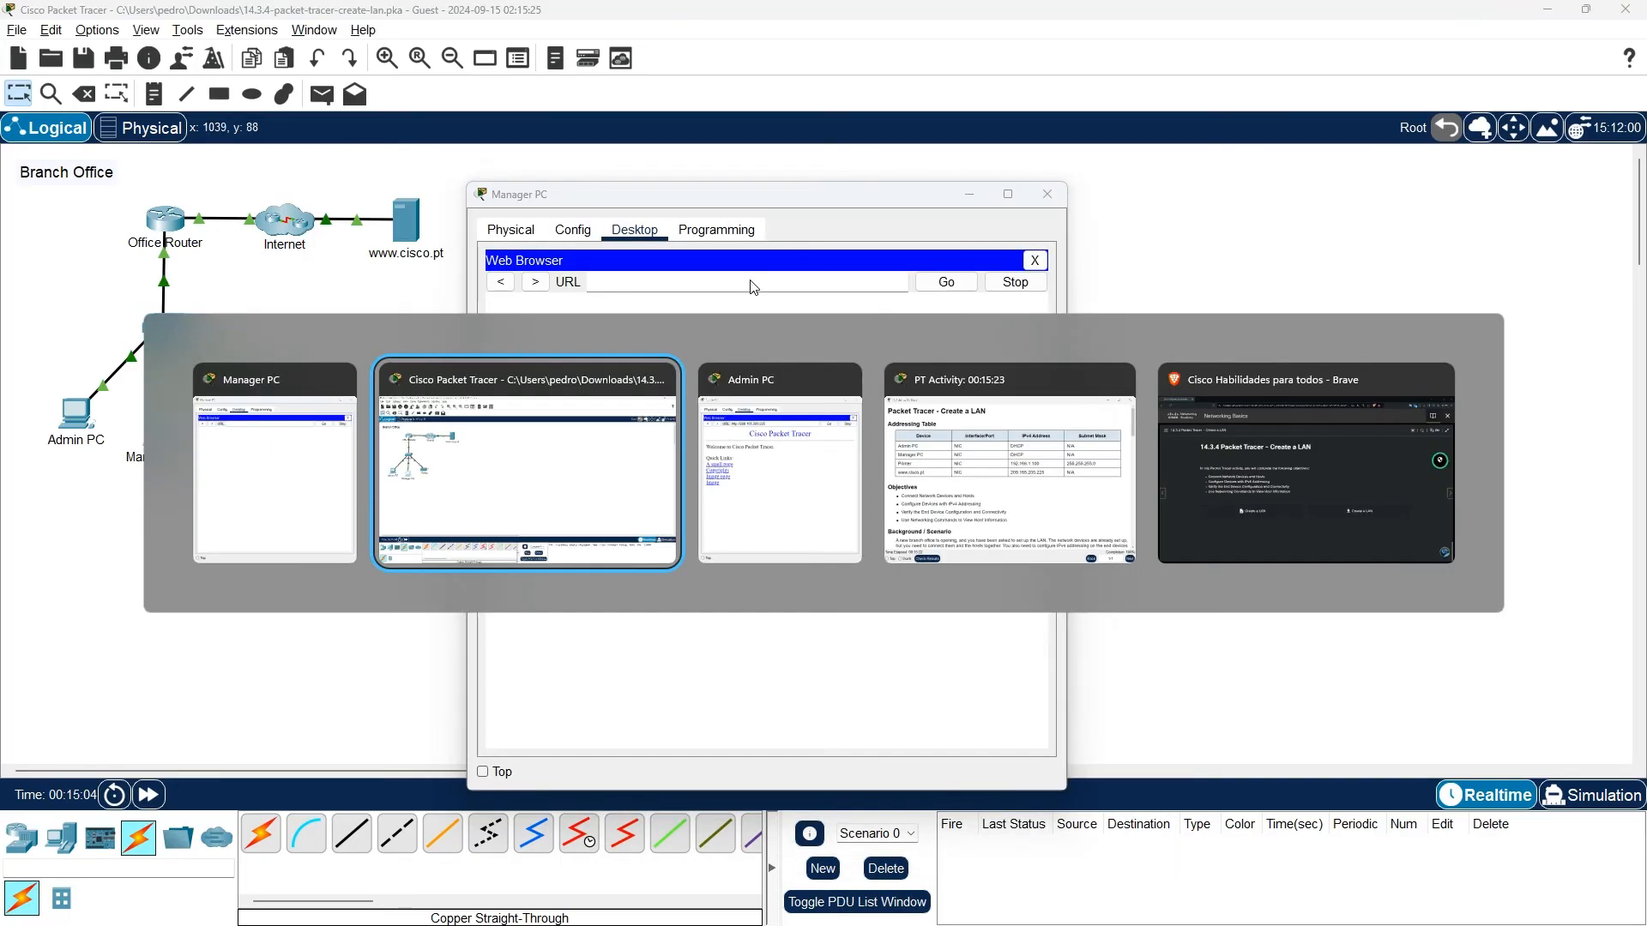
left_click(258, 485)
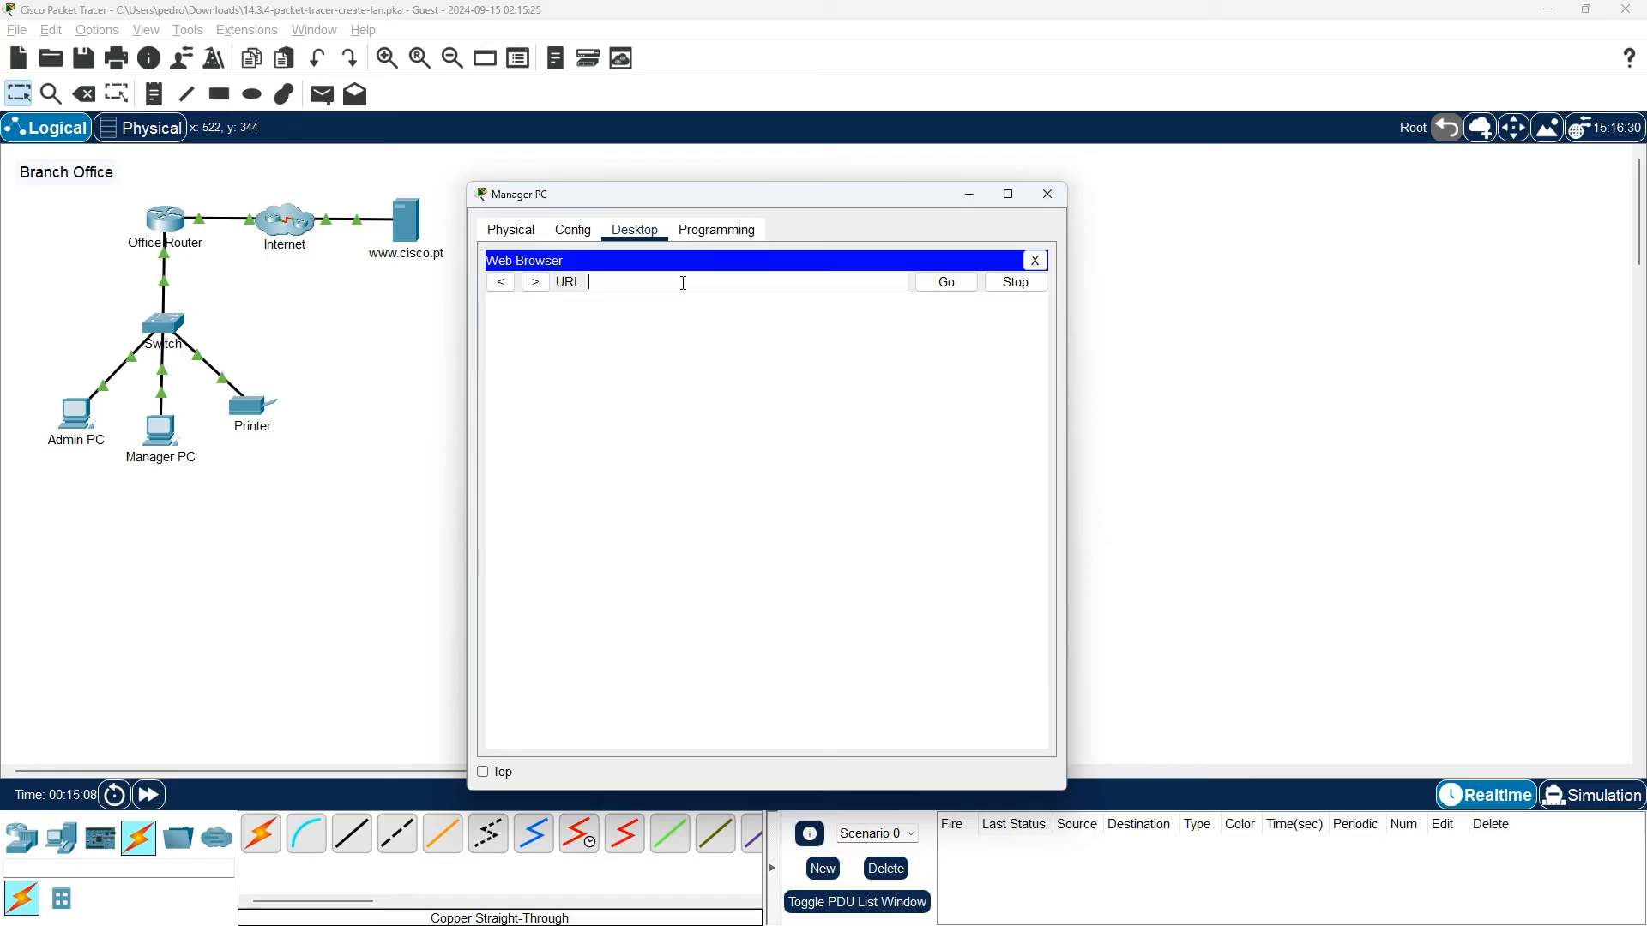
type("www.cisco.pt")
key("Return")
left_click(952, 290)
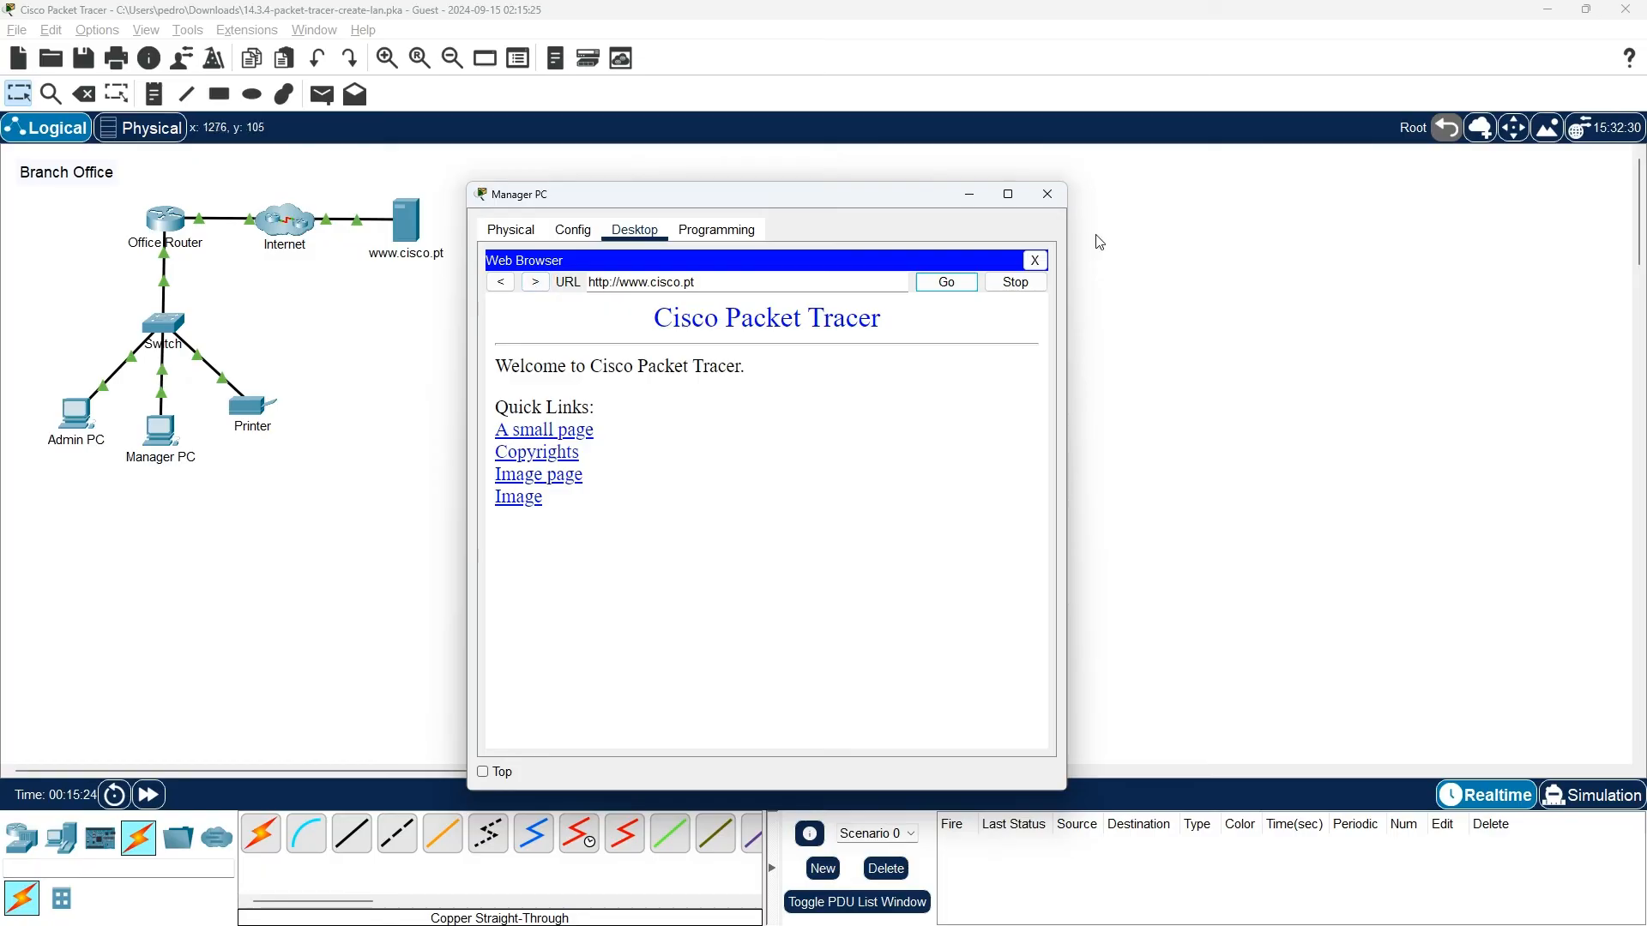
Step: Read the Part 3 Step 2 question and the Part 4 instructions on the ipconfig and tracert commands
key("alt+Tab")
key("alt+Tab")
key("alt+Tab")
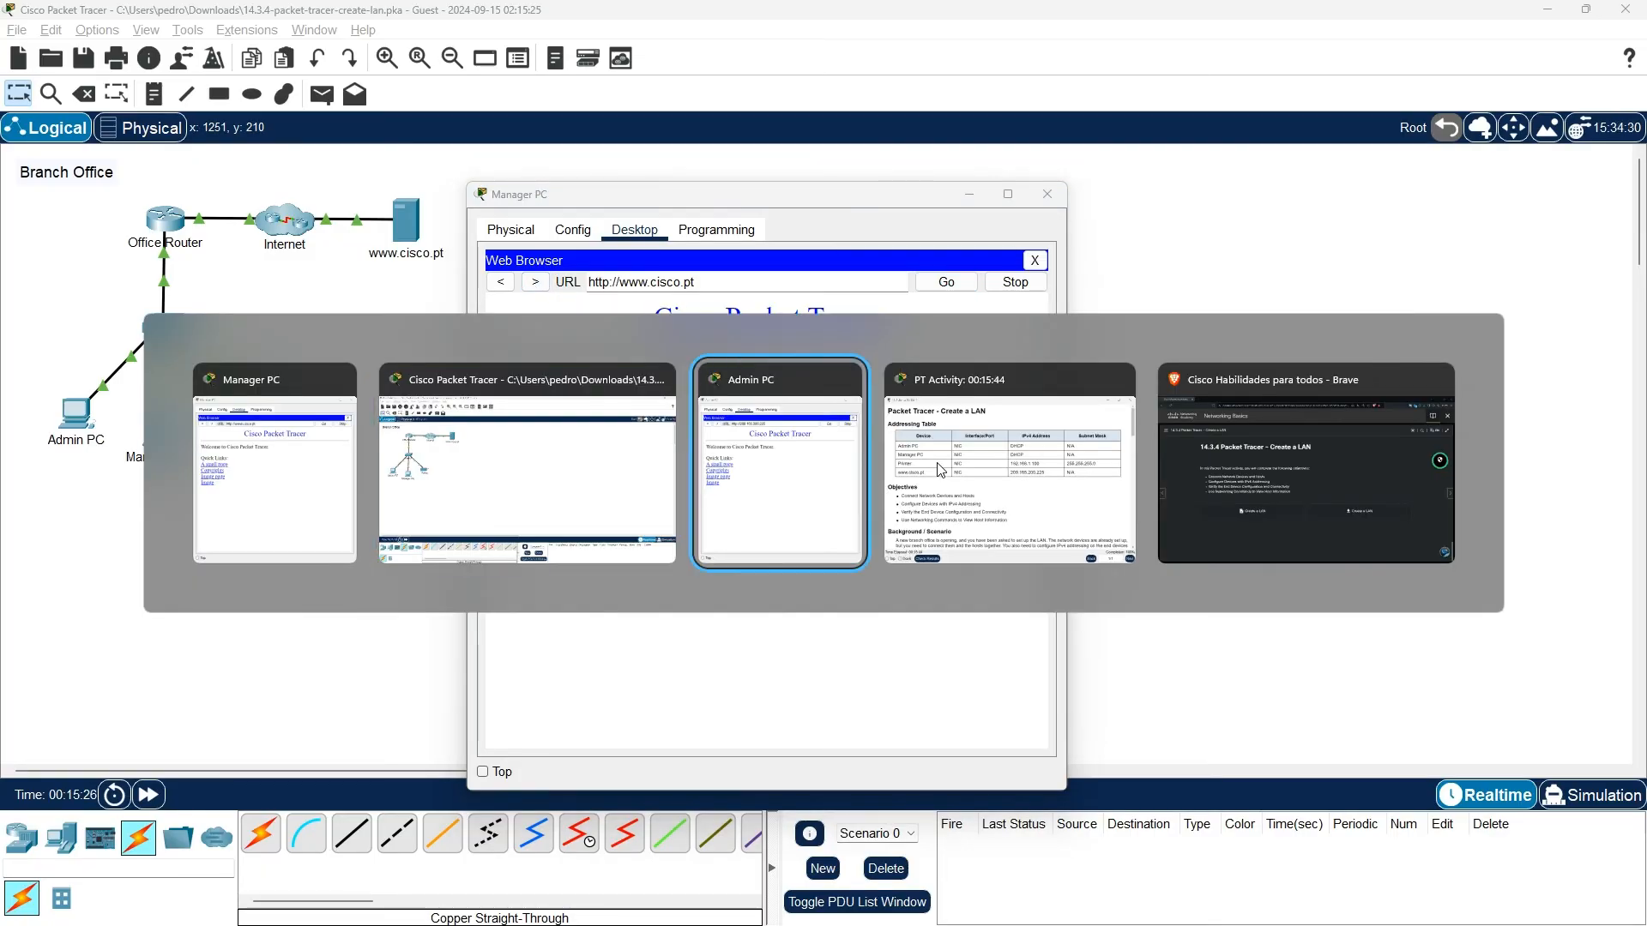
scroll(1374, 598, "down", 5)
scroll(1373, 598, "down", 20)
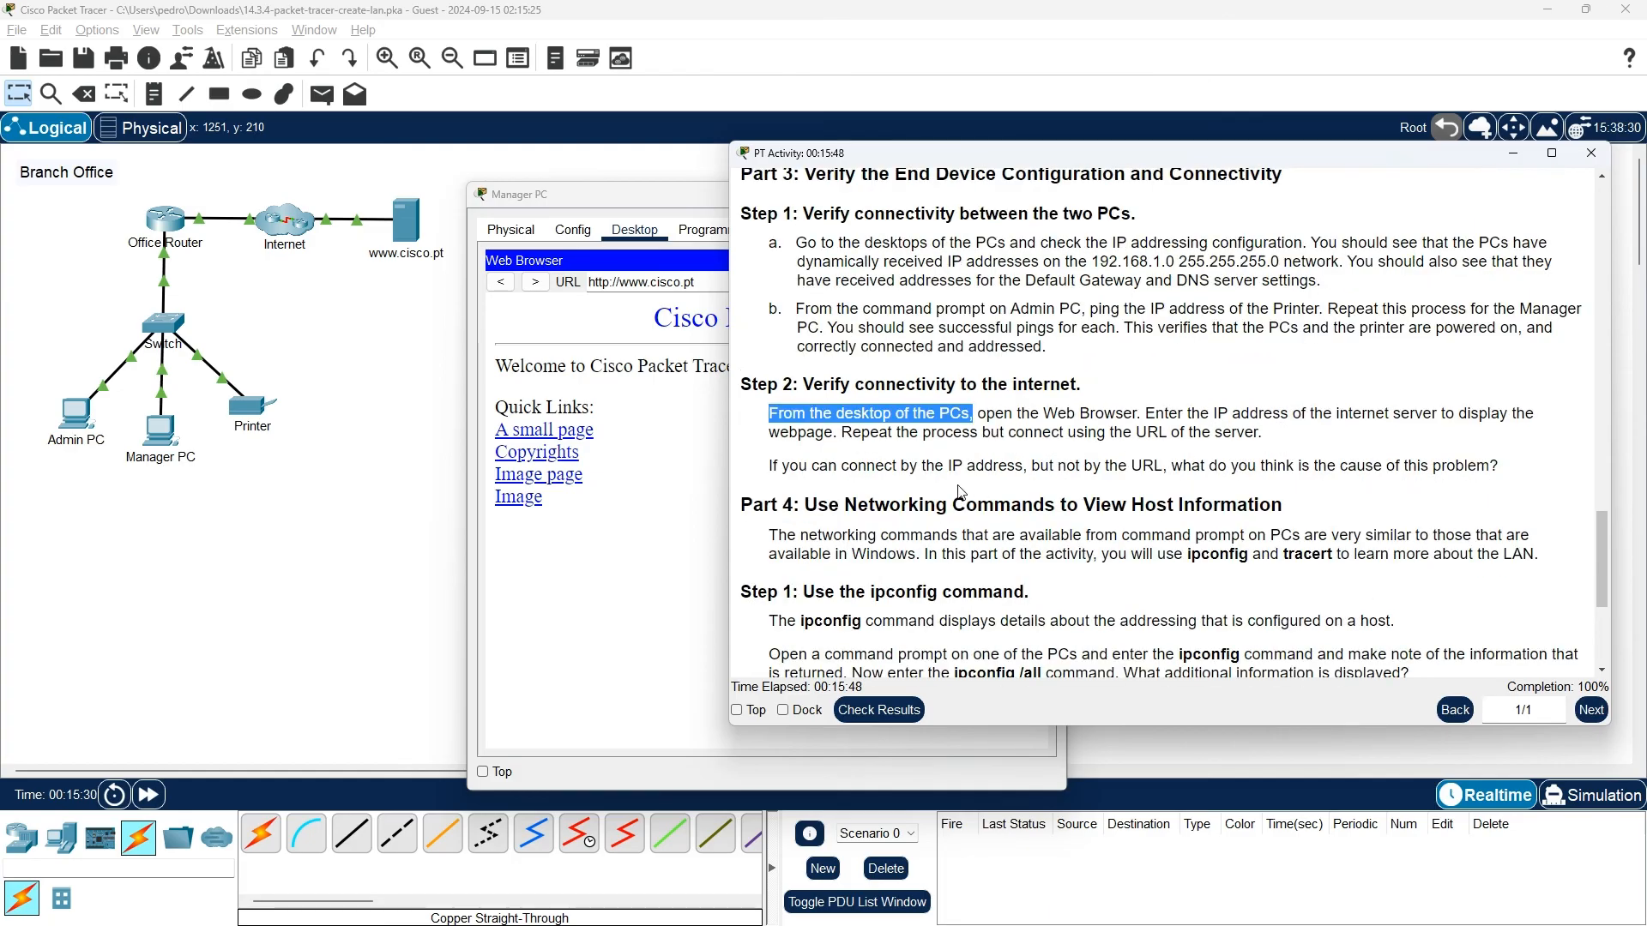
scroll(855, 491, "down", 1)
scroll(855, 492, "down", 1)
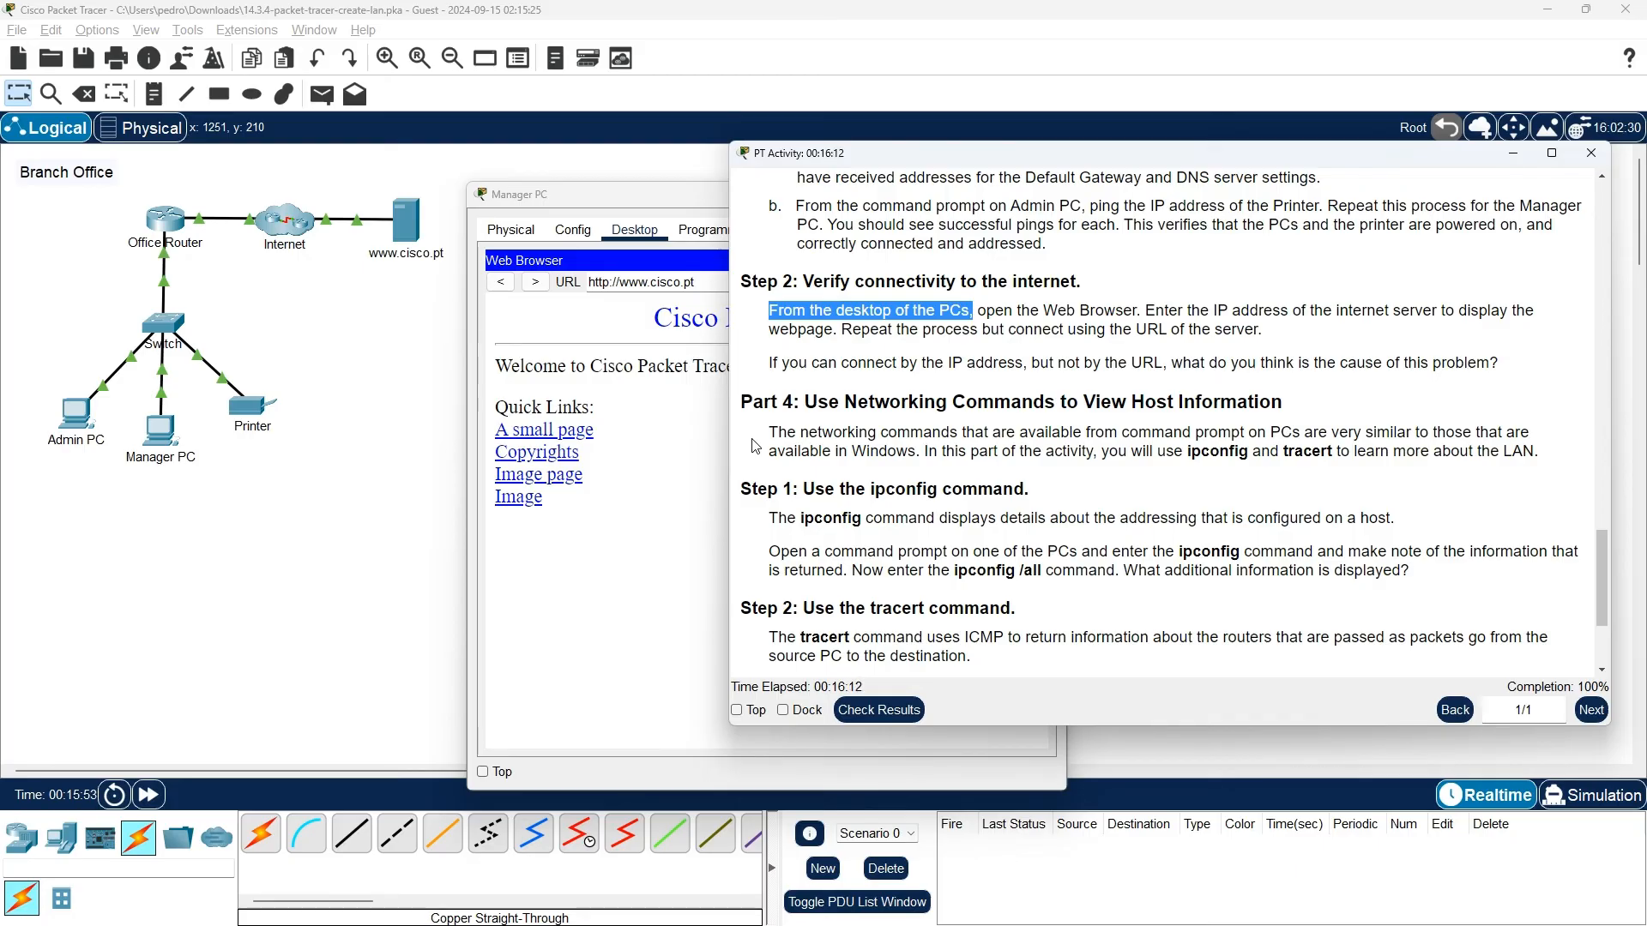
scroll(755, 446, "down", 1)
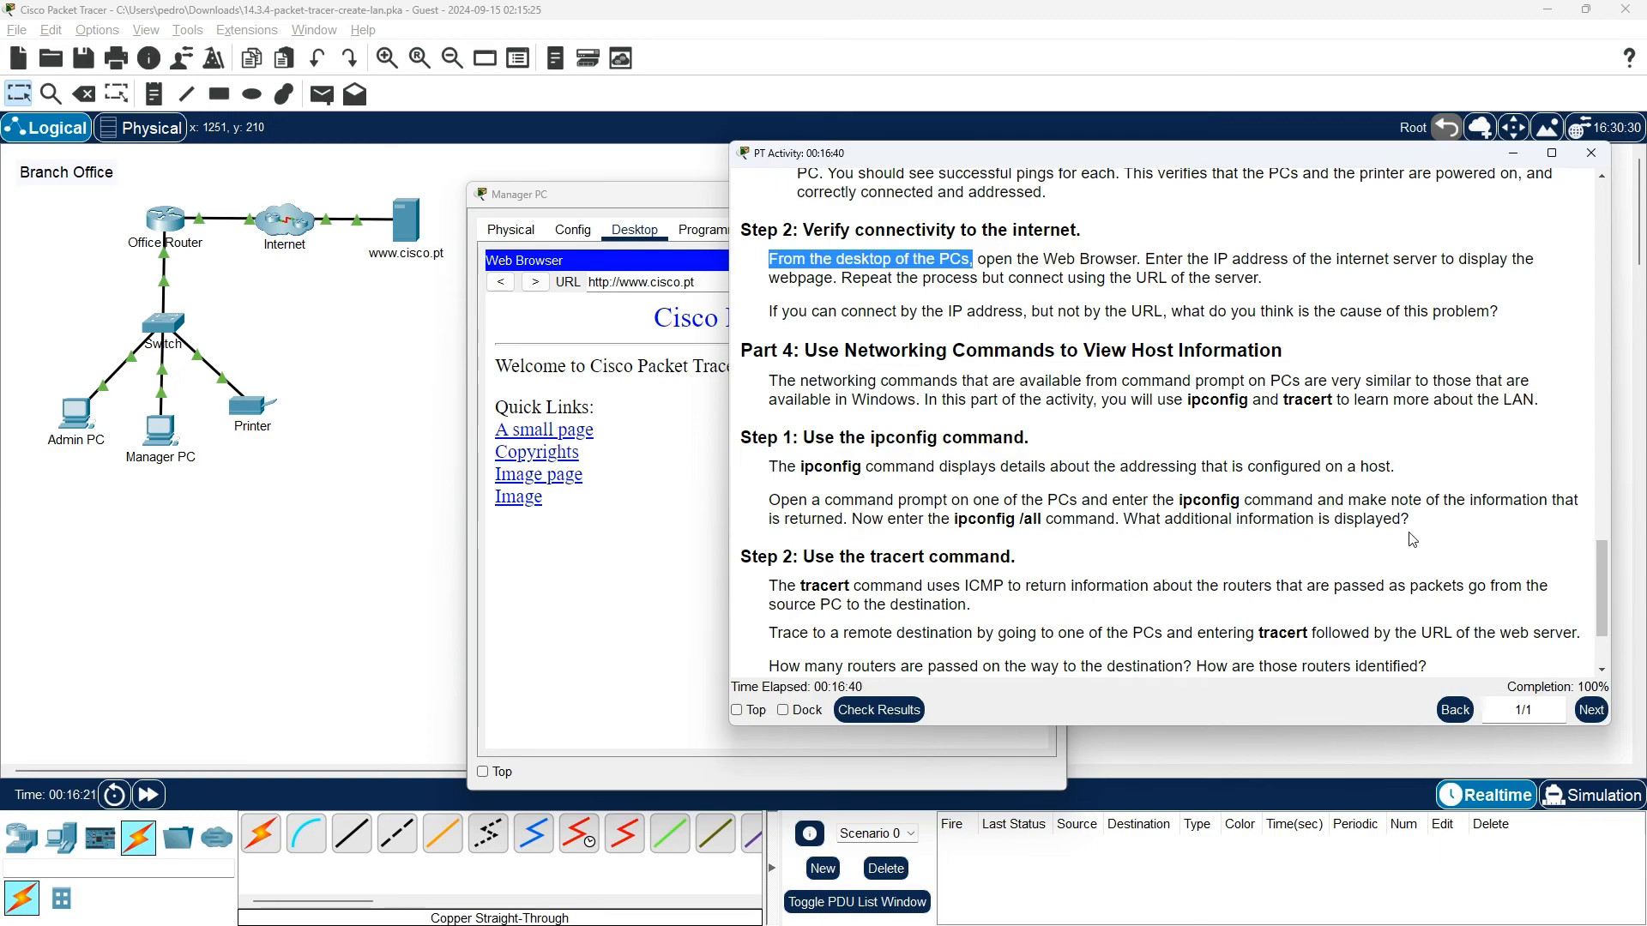
Step: Close the Manager PC's window and bring the Admin PC's window to the front beside the activity instructions
left_click(583, 428)
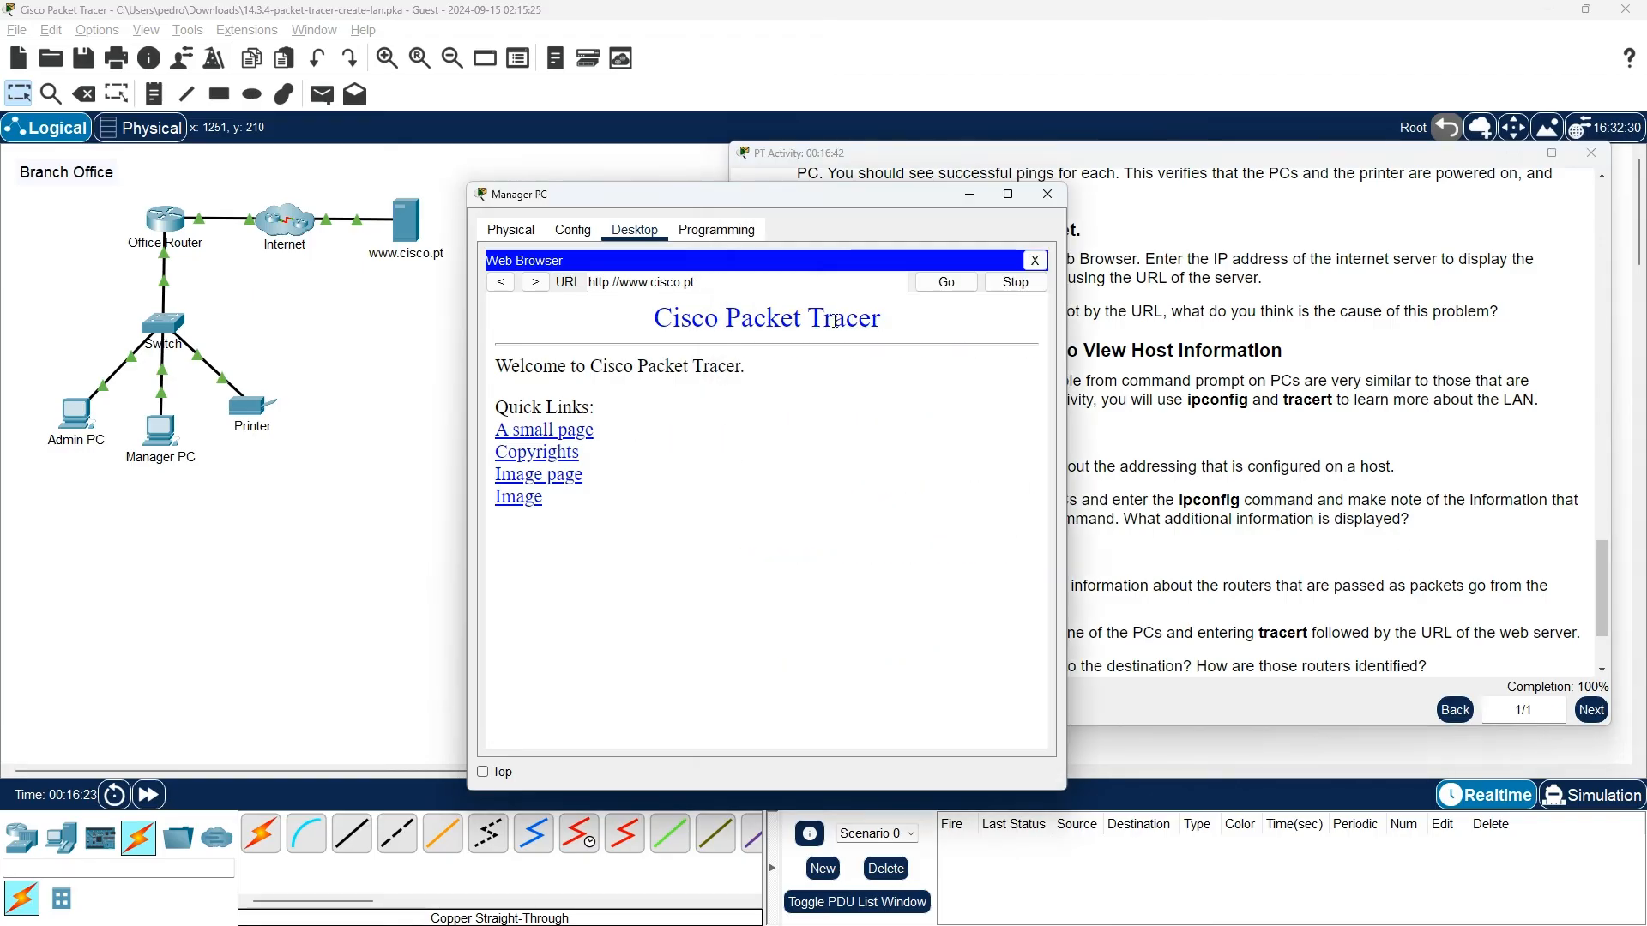
left_click(1046, 197)
key("alt+Tab")
key("alt+Tab")
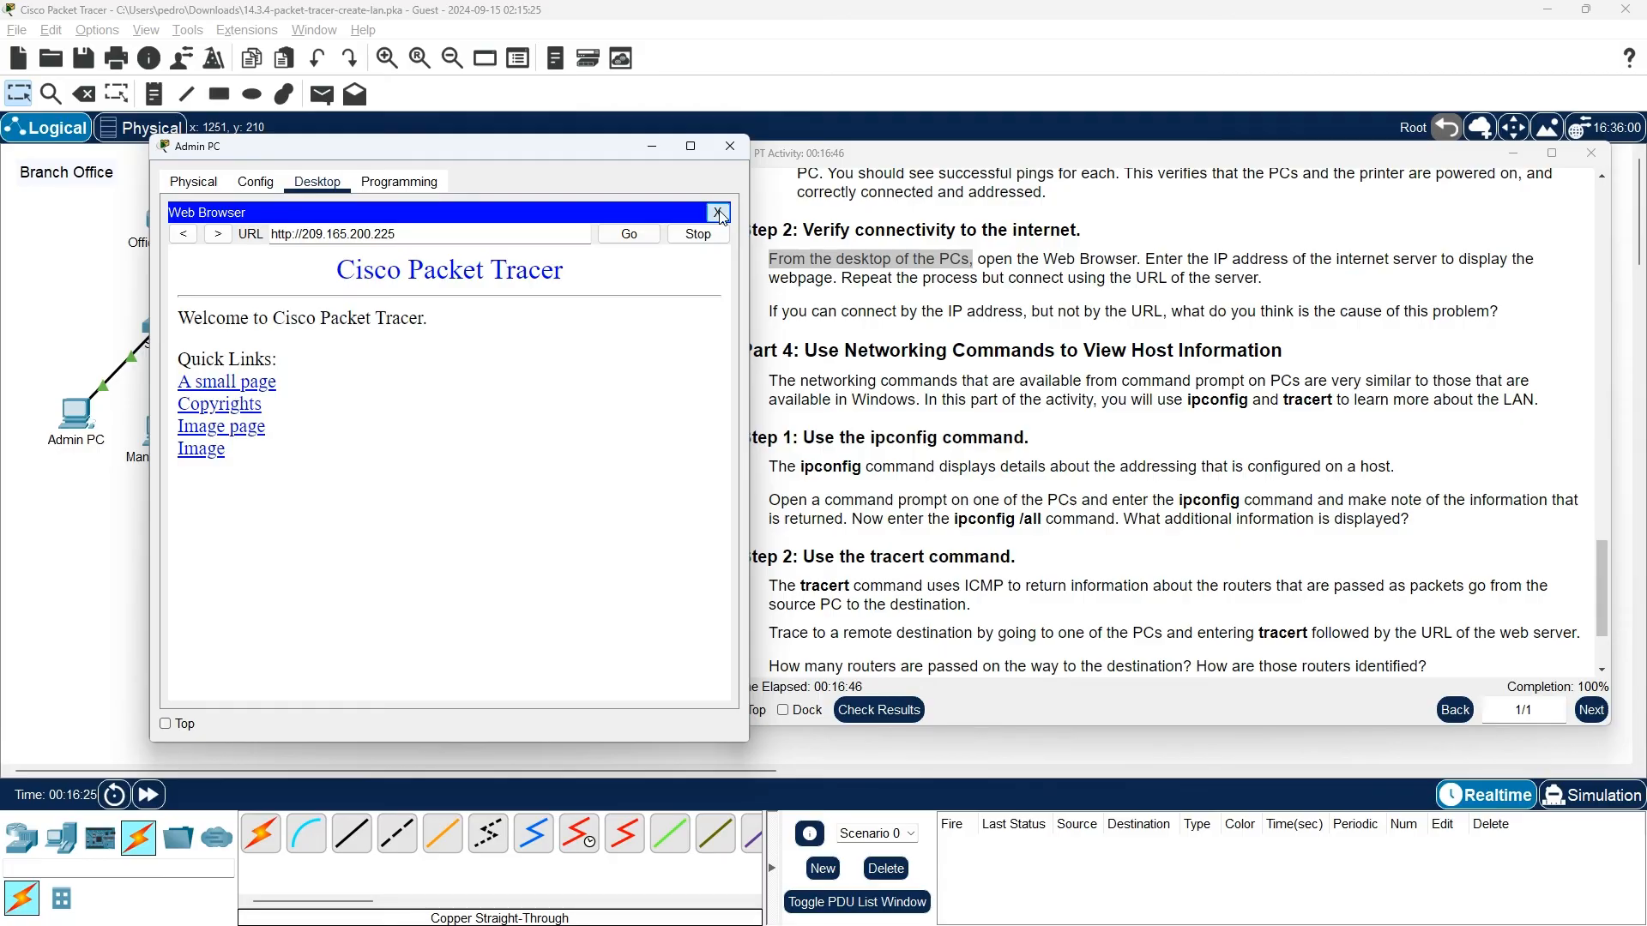
Step: Close the Admin PC's Web Browser, open its Command Prompt, and place its window beside the activity instructions
left_click(719, 212)
left_click_drag(614, 148, 595, 121)
left_click(549, 270)
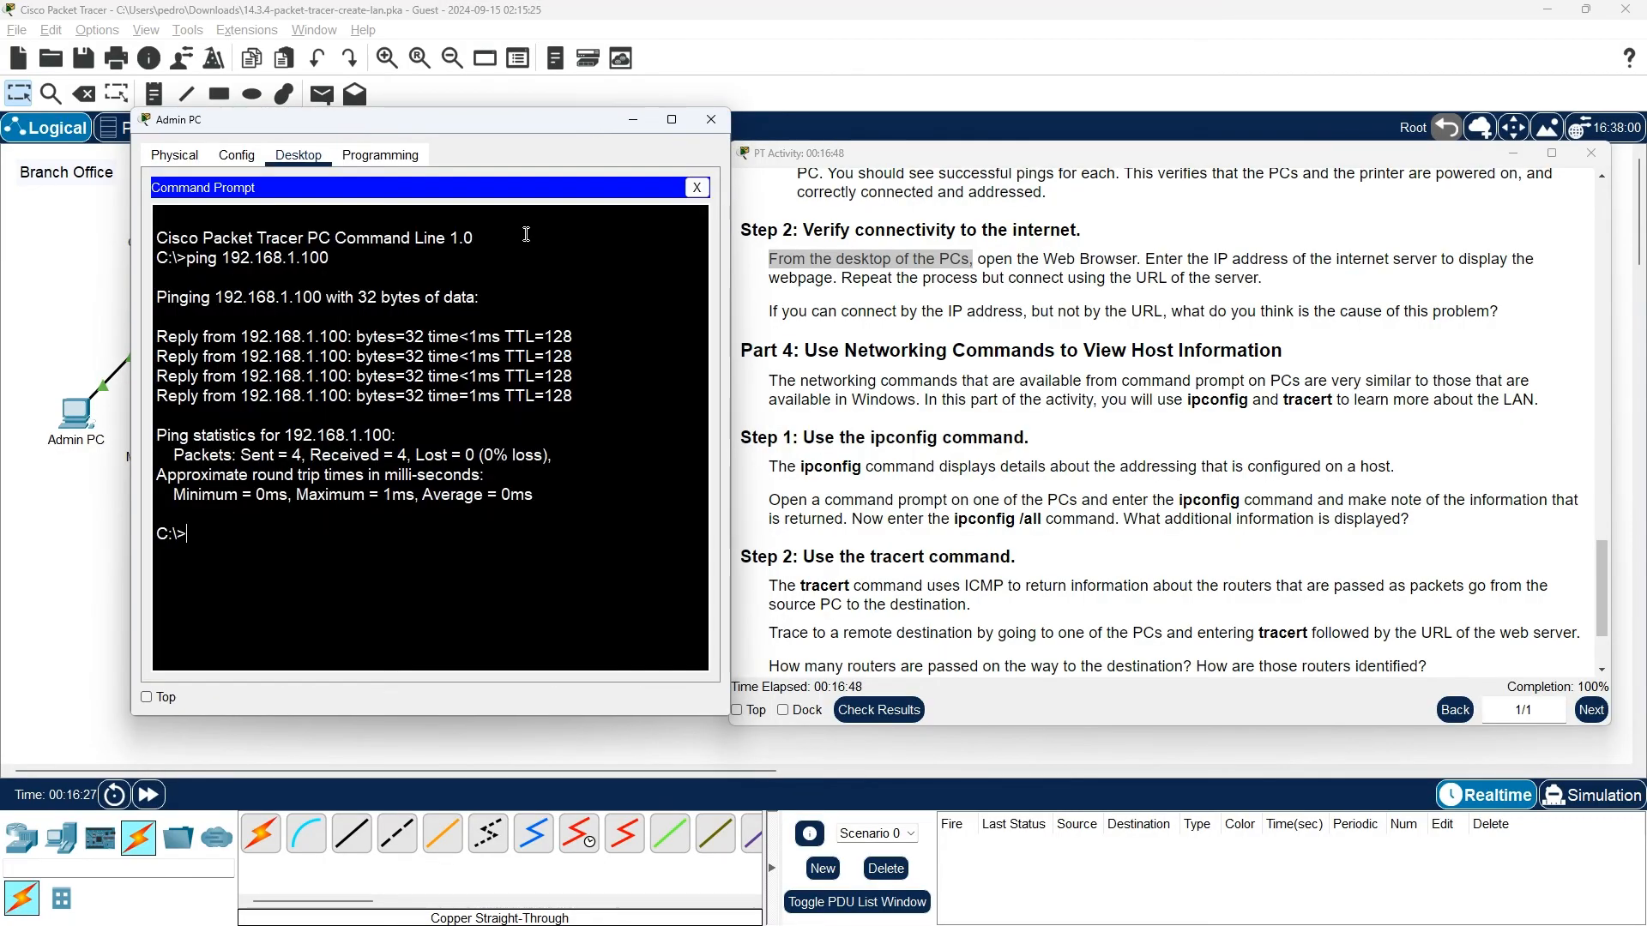
left_click(845, 137)
key("alt+Tab")
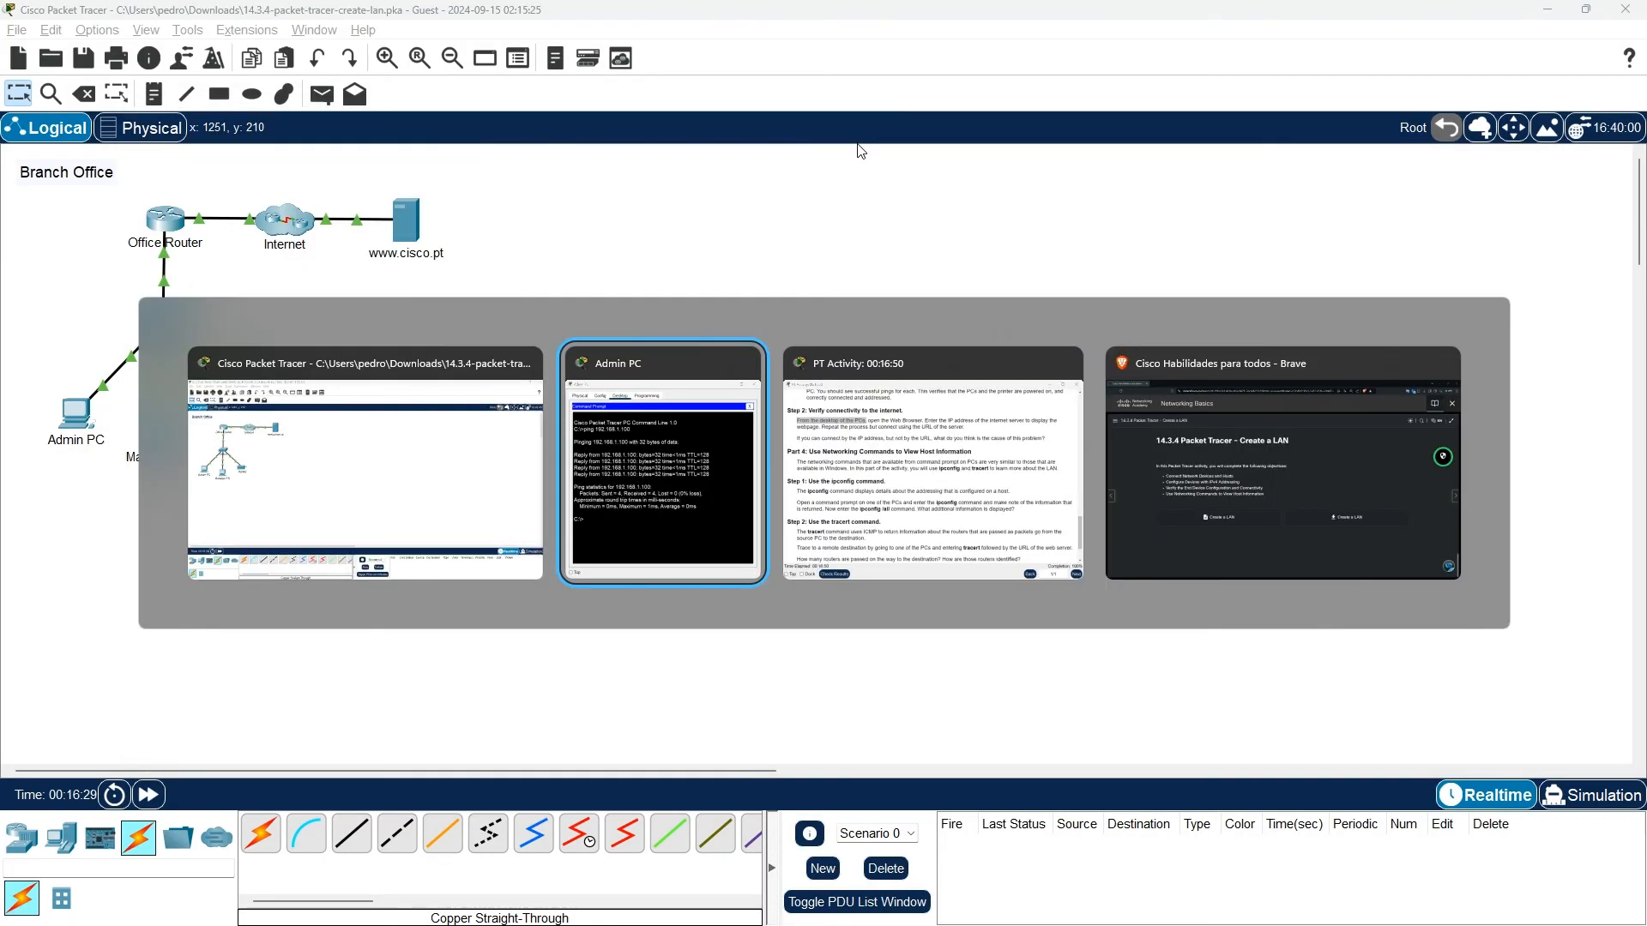
key("alt+Tab")
mouse_move(971, 153)
left_mouse_down()
mouse_move(1008, 148)
mouse_move(995, 142)
left_mouse_up()
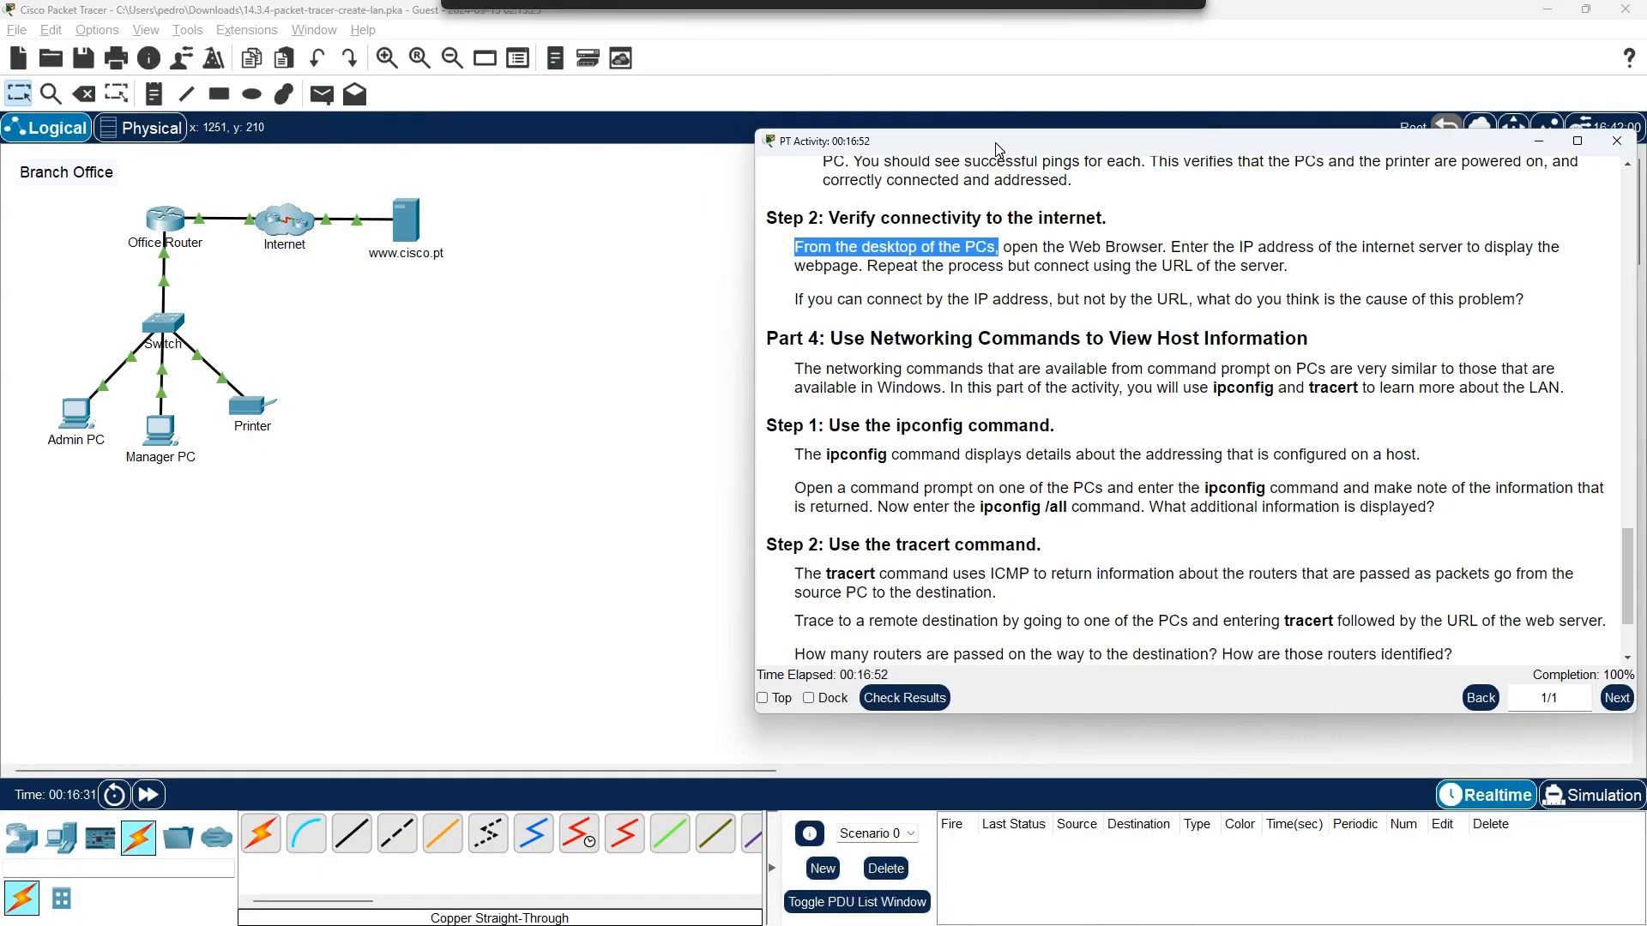
key("alt+Tab")
key("Tab")
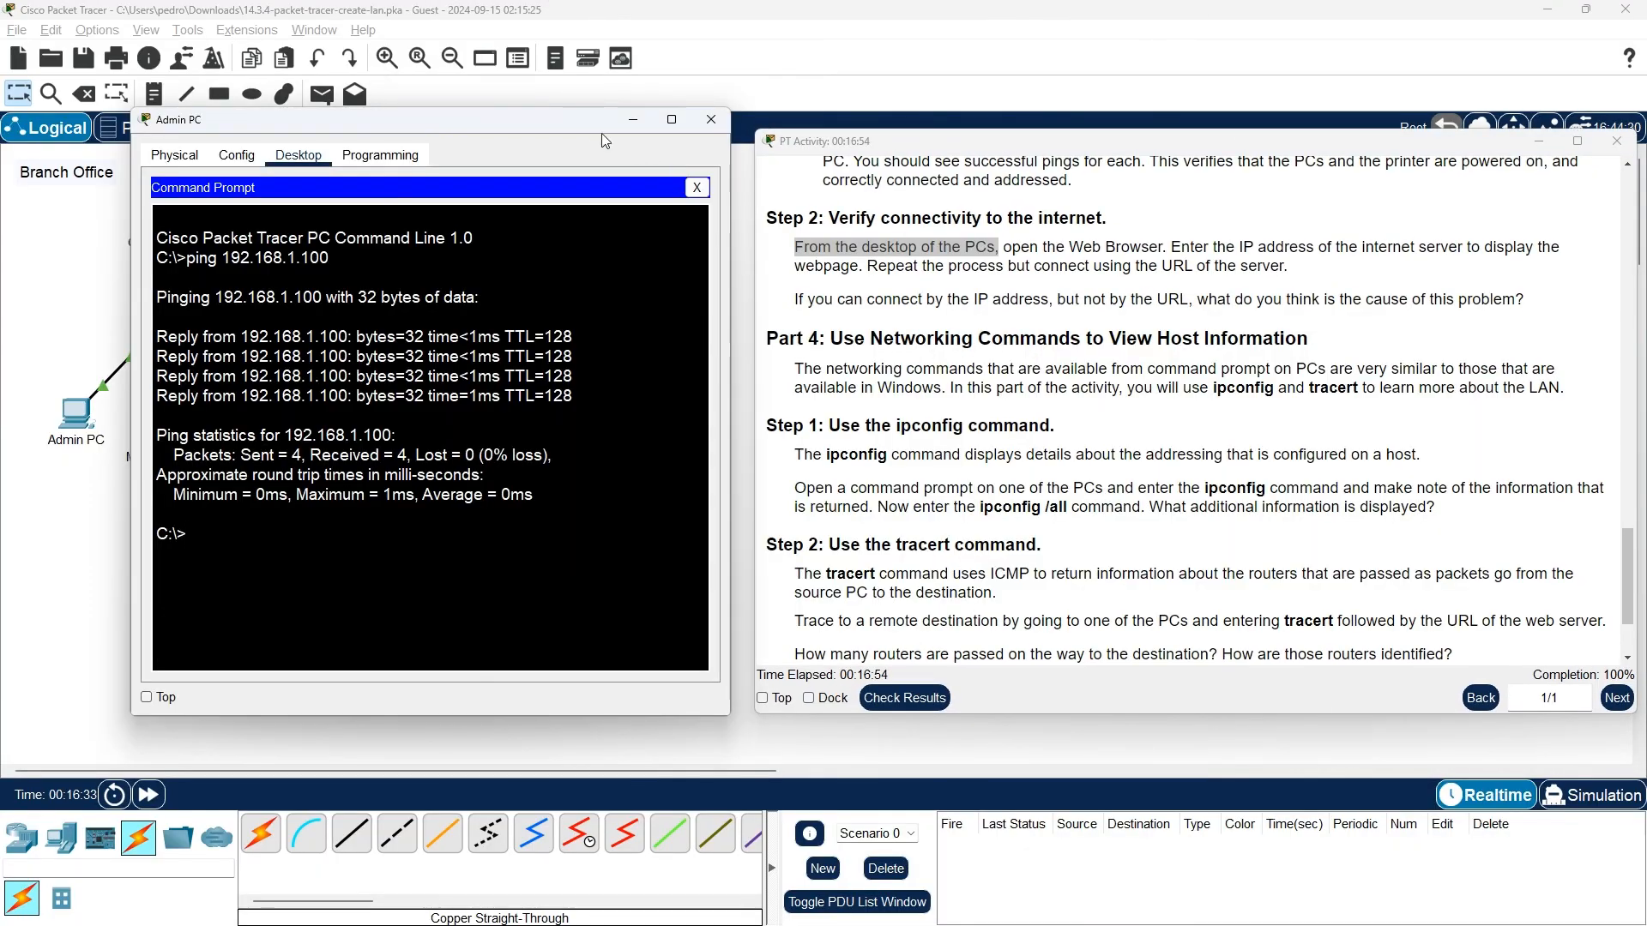
left_click_drag(603, 135, 580, 138)
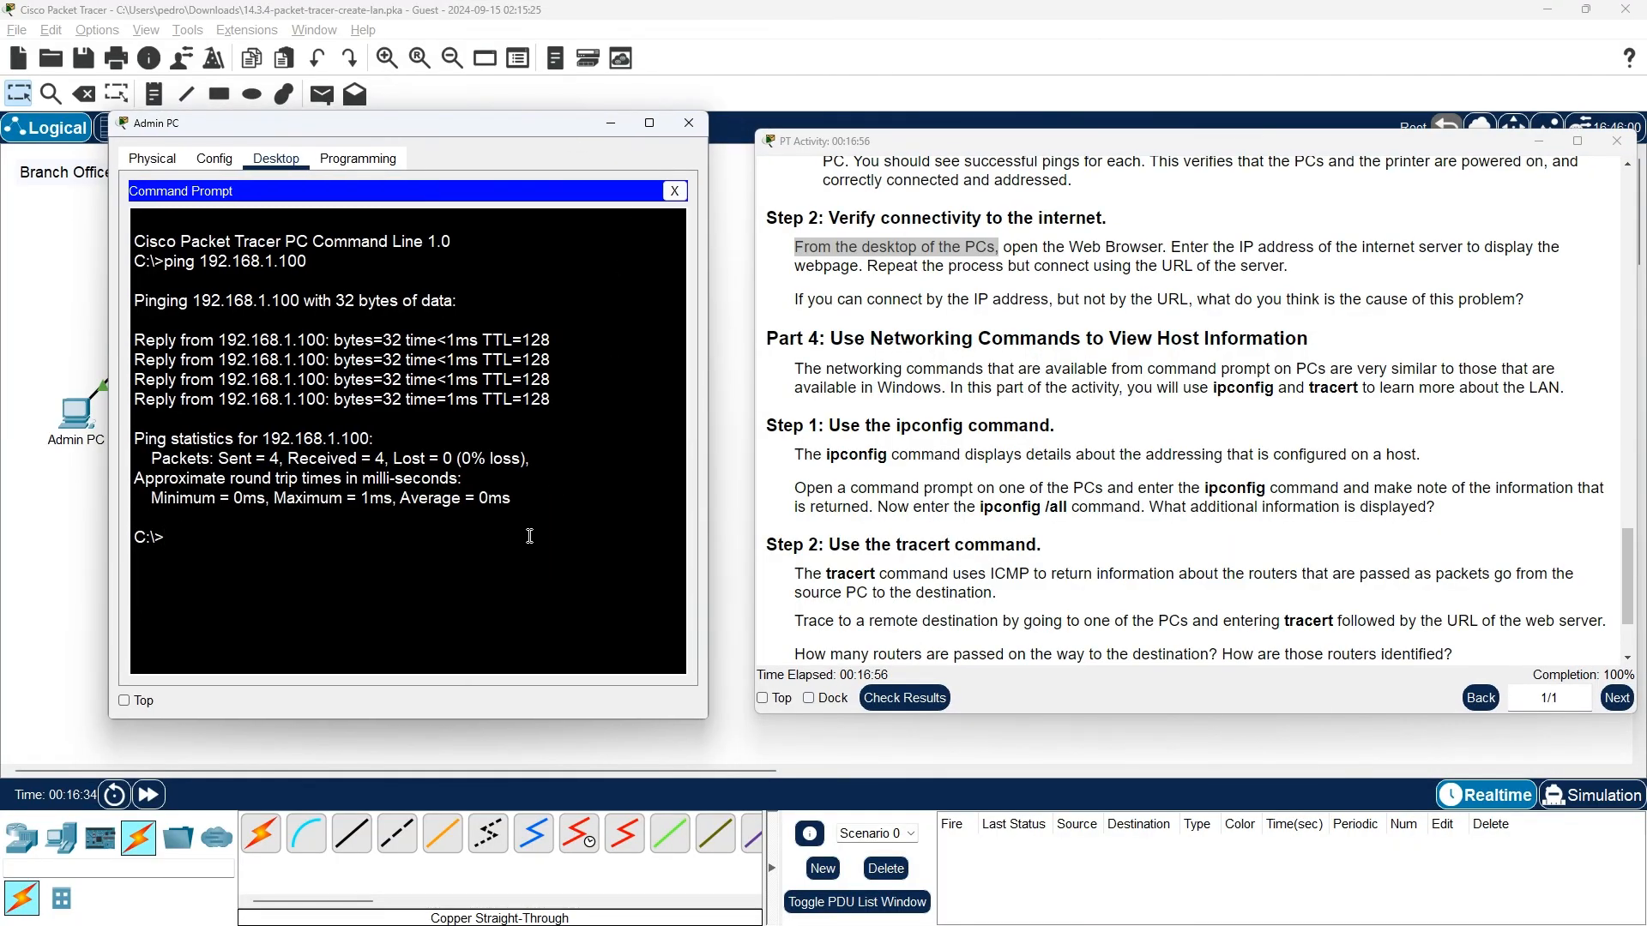
Step: Run ipconfig in the Admin PC's Command Prompt and review the addressing information it returns
type("ipconfg")
key("Return")
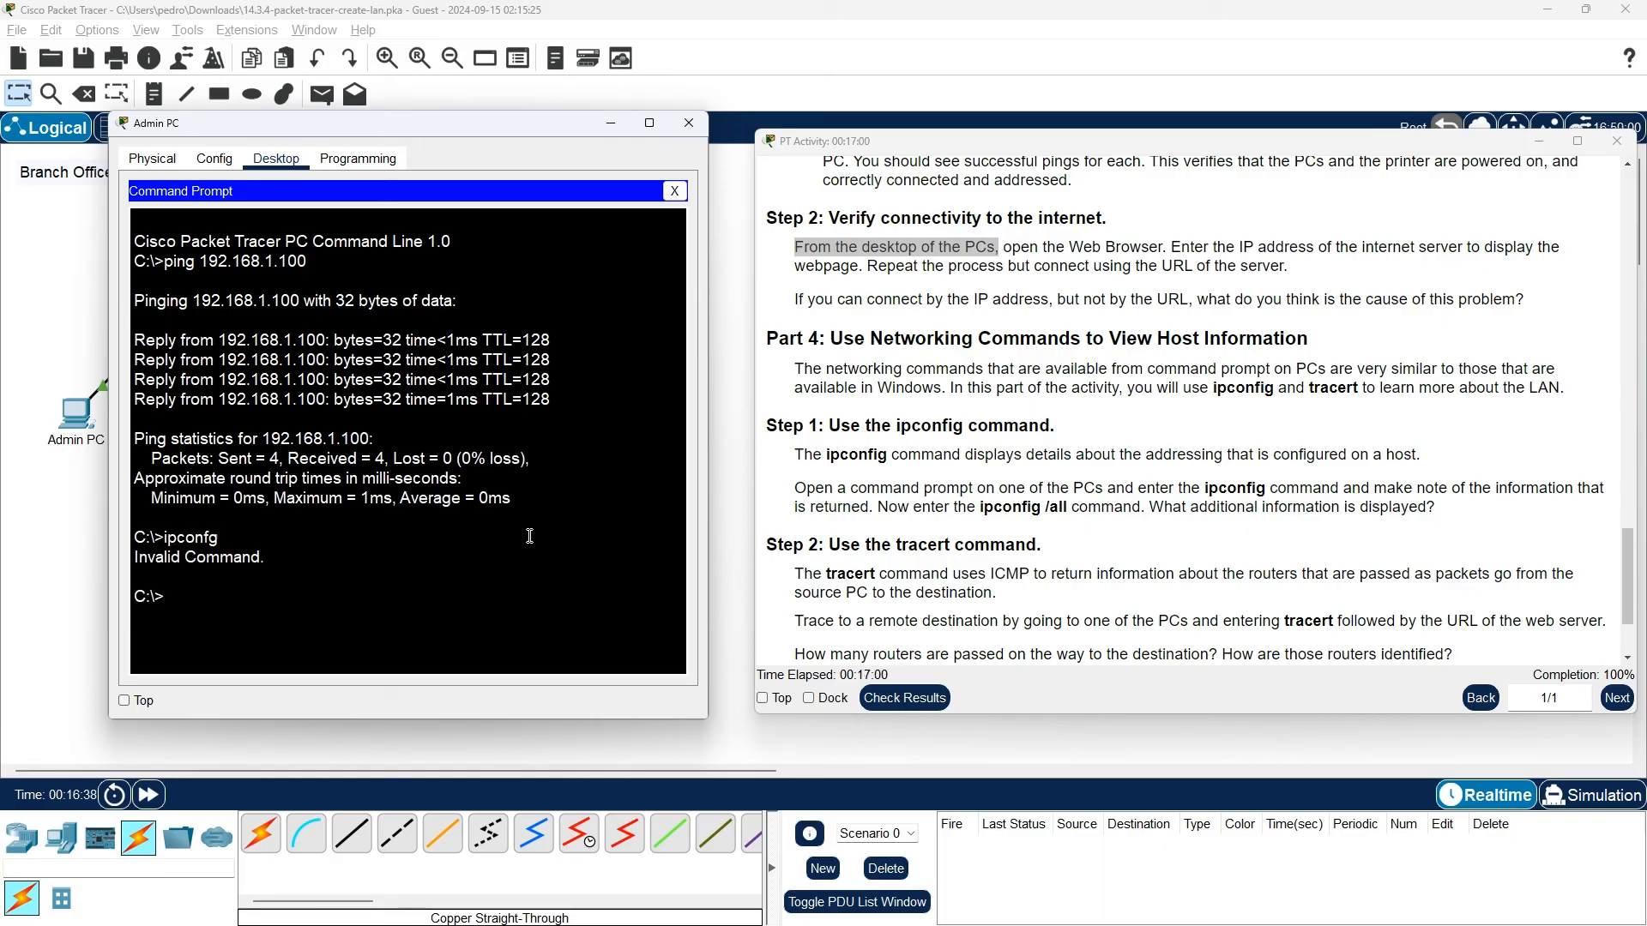
key("Up")
type("g")
key("Return")
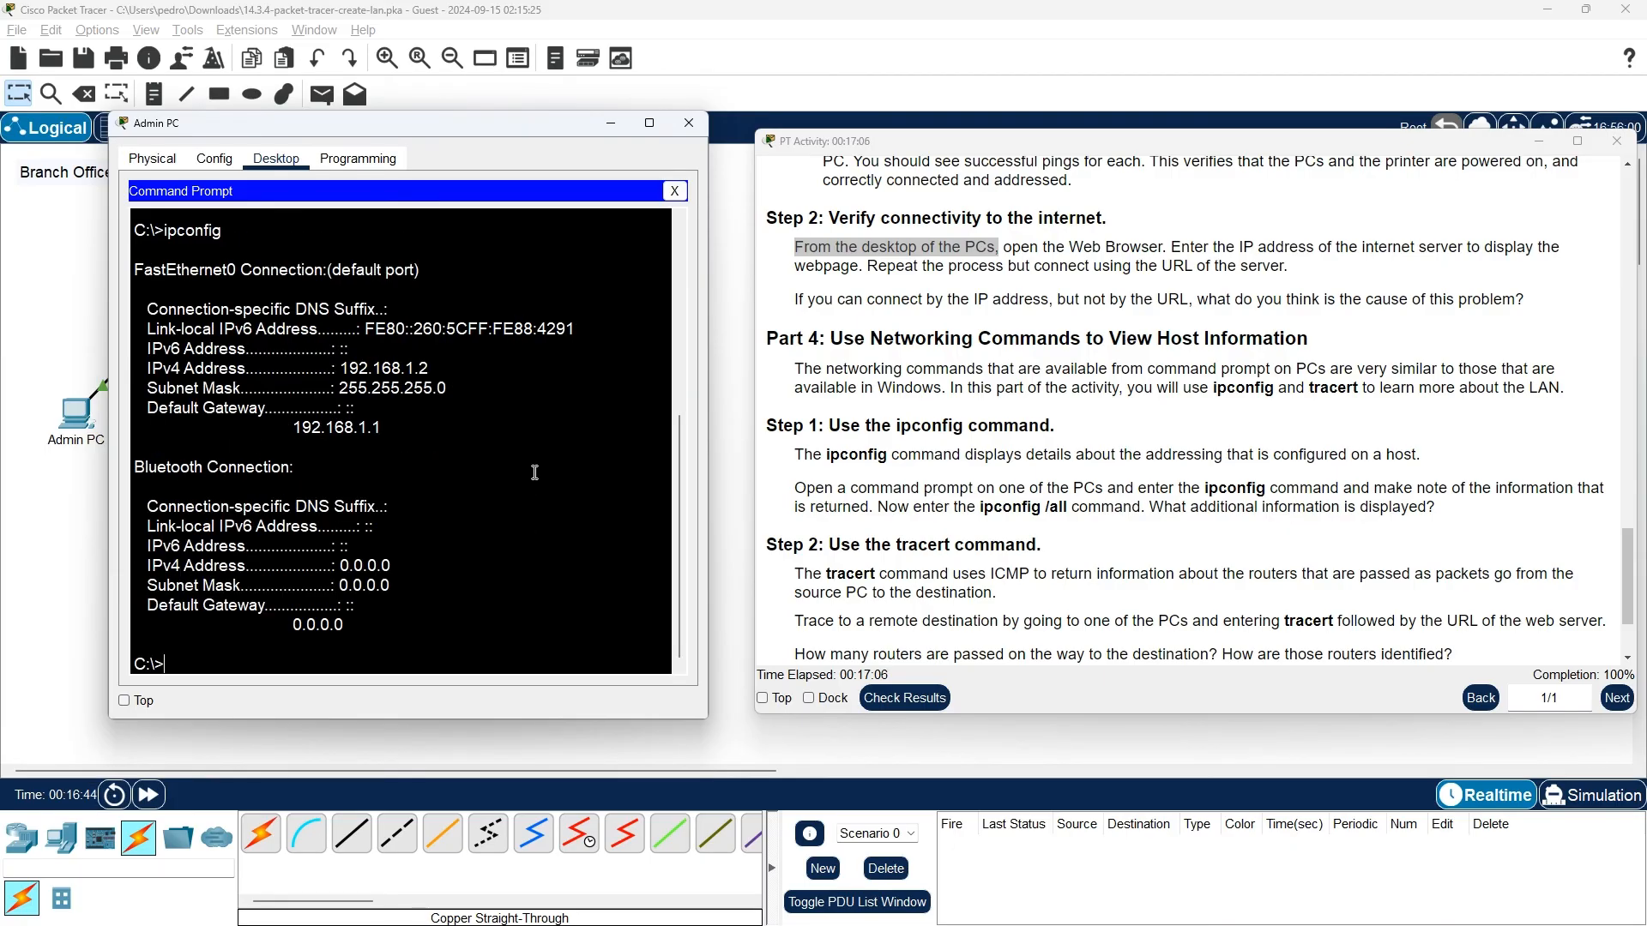
scroll(532, 467, "up", 3)
scroll(519, 459, "down", 3)
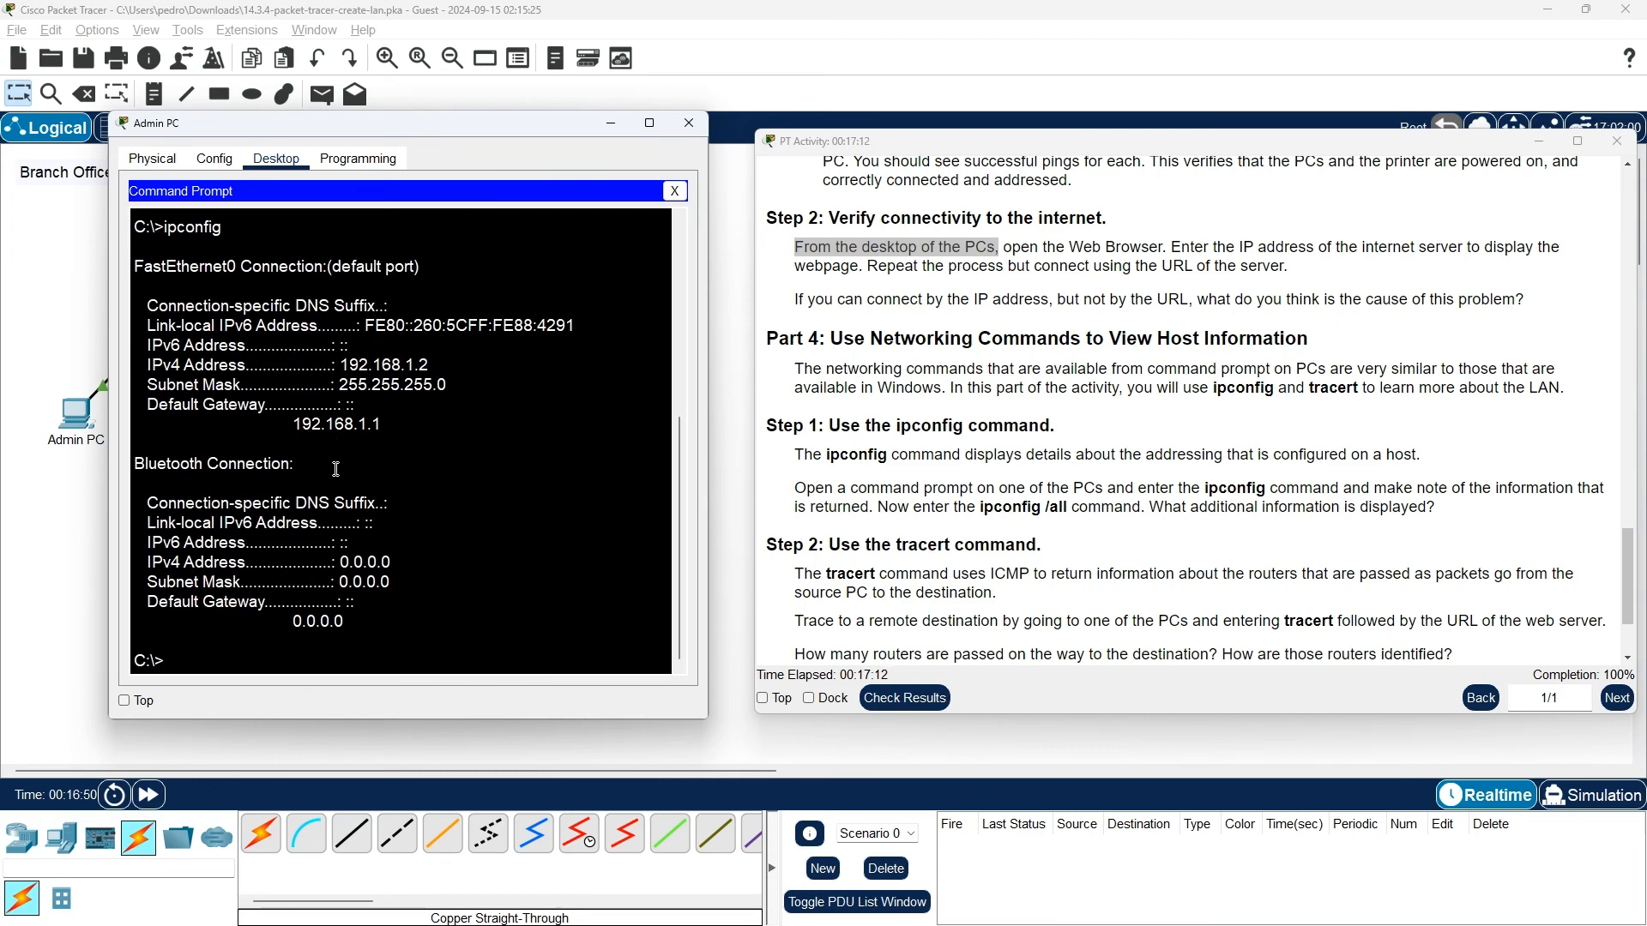
Step: Run ipconfig /all on the Admin PC and compare its output with that of the plain ipconfig command
key("Up")
type("/all")
key("Return")
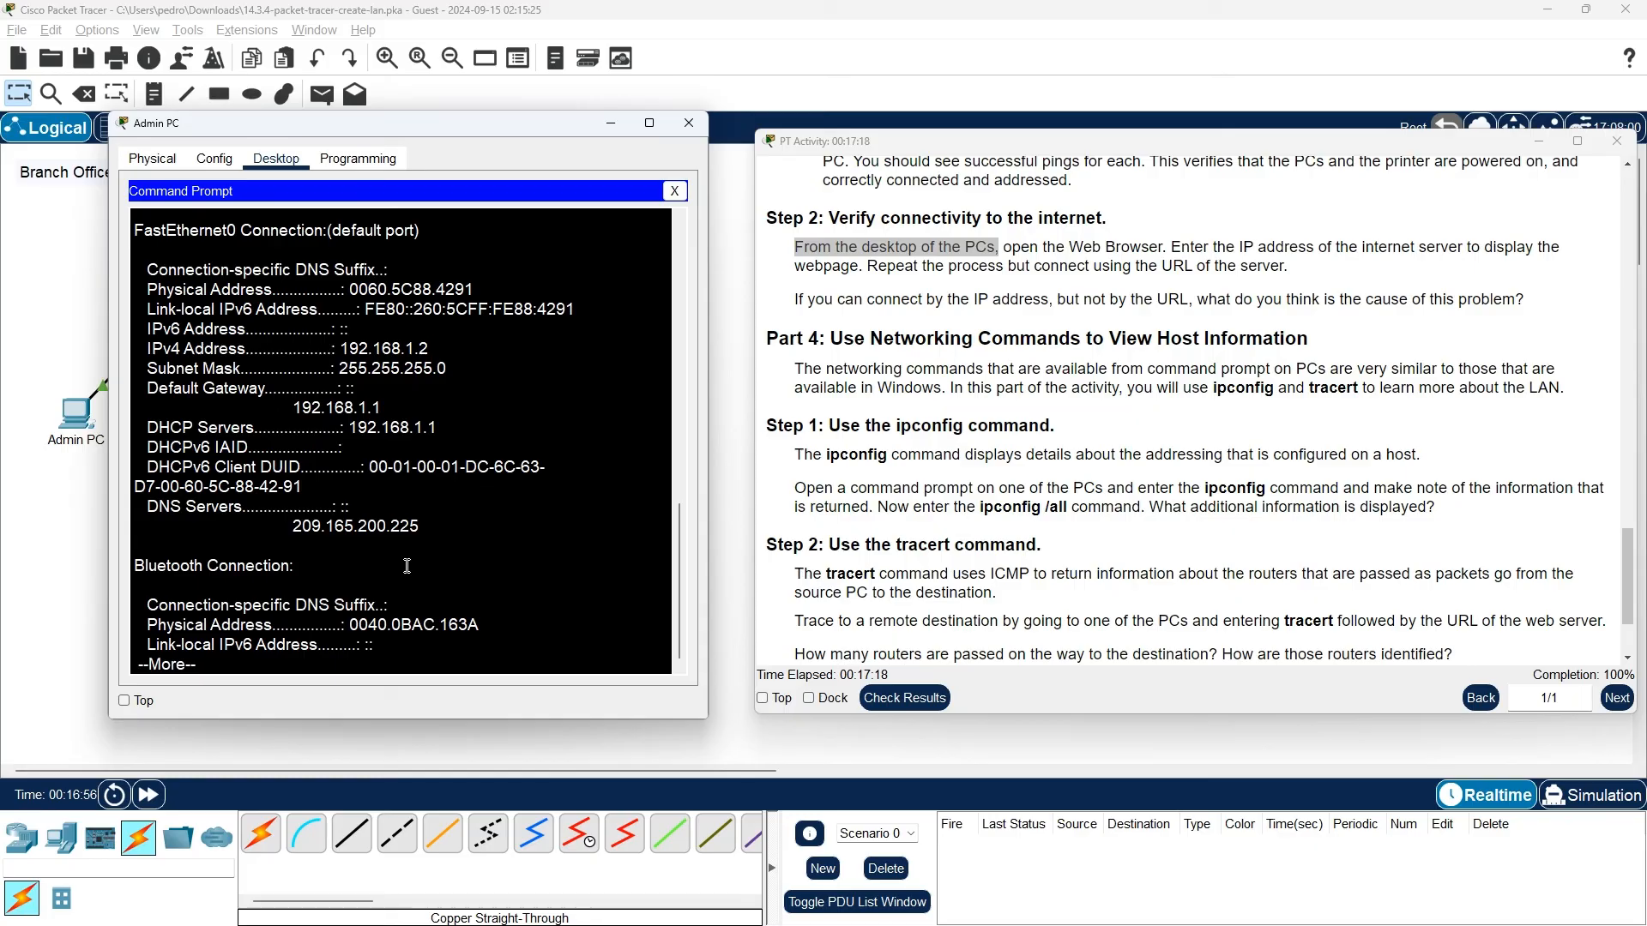
scroll(408, 566, "up", 3)
scroll(408, 567, "down", 3)
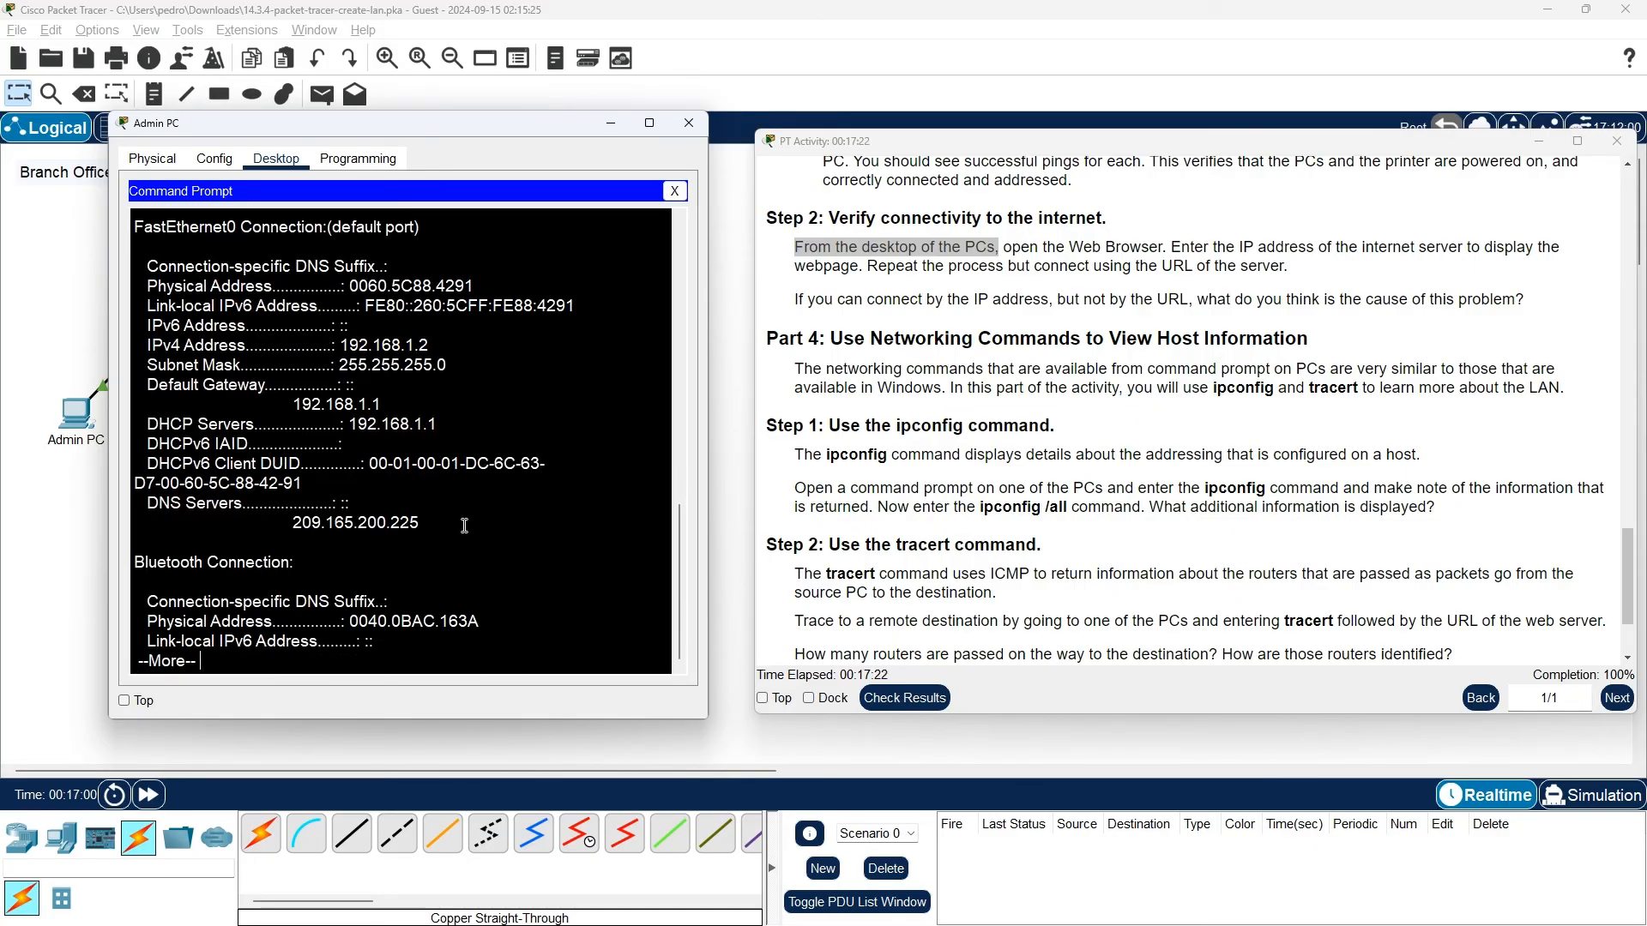
scroll(461, 506, "up", 3)
scroll(461, 506, "down", 3)
scroll(260, 463, "up", 5)
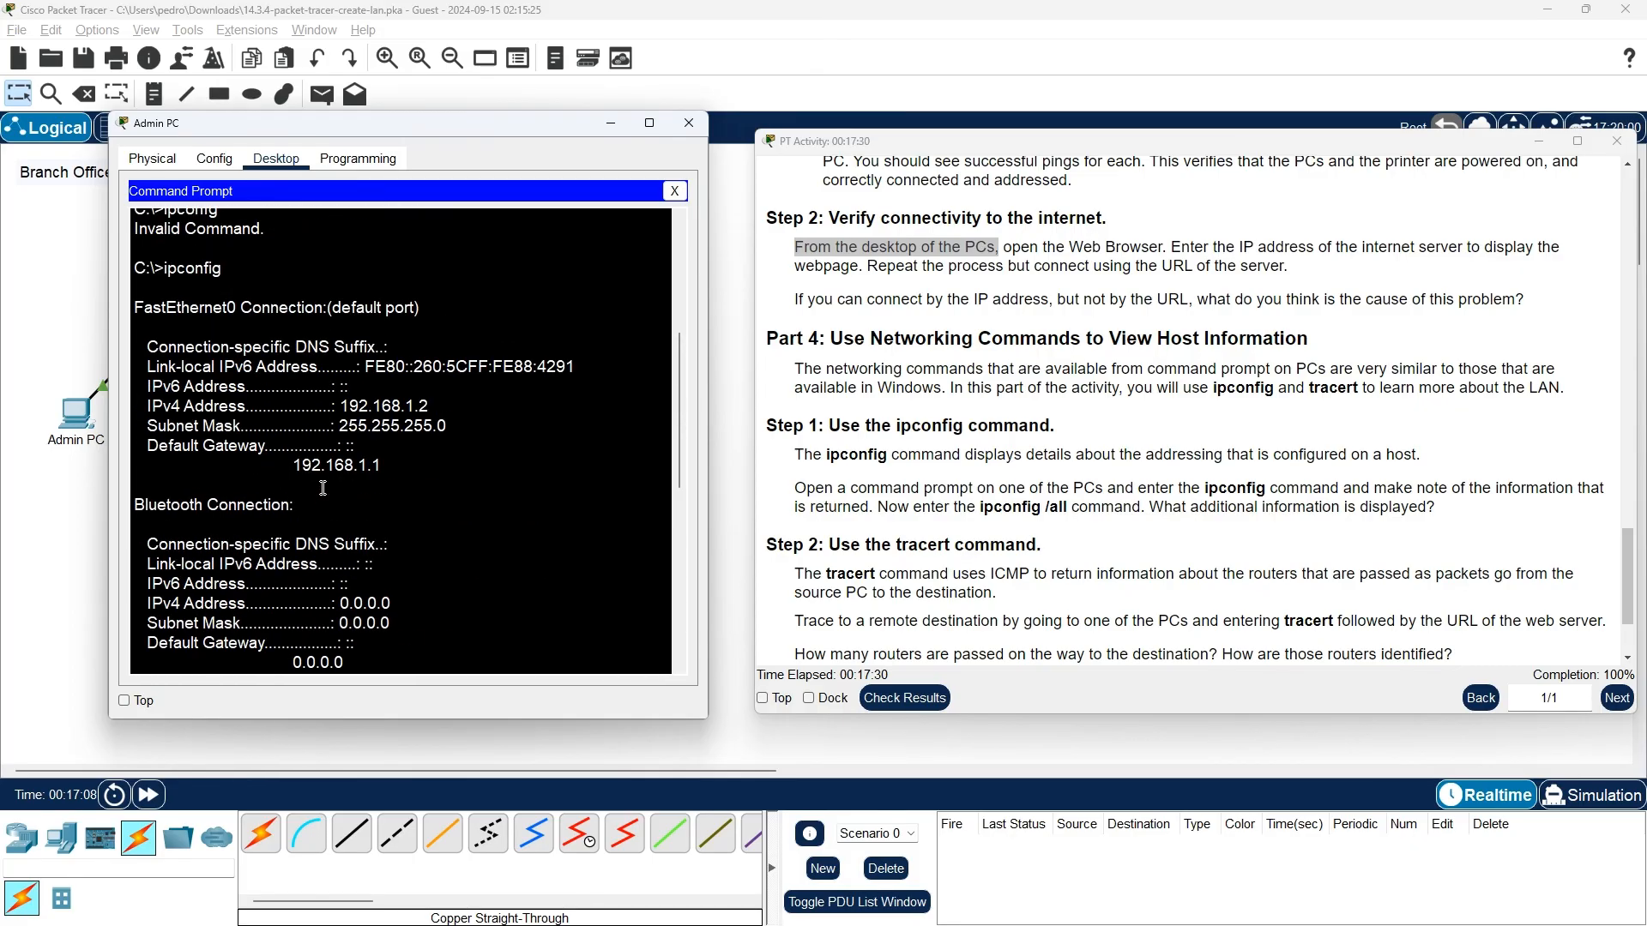
scroll(322, 488, "down", 6)
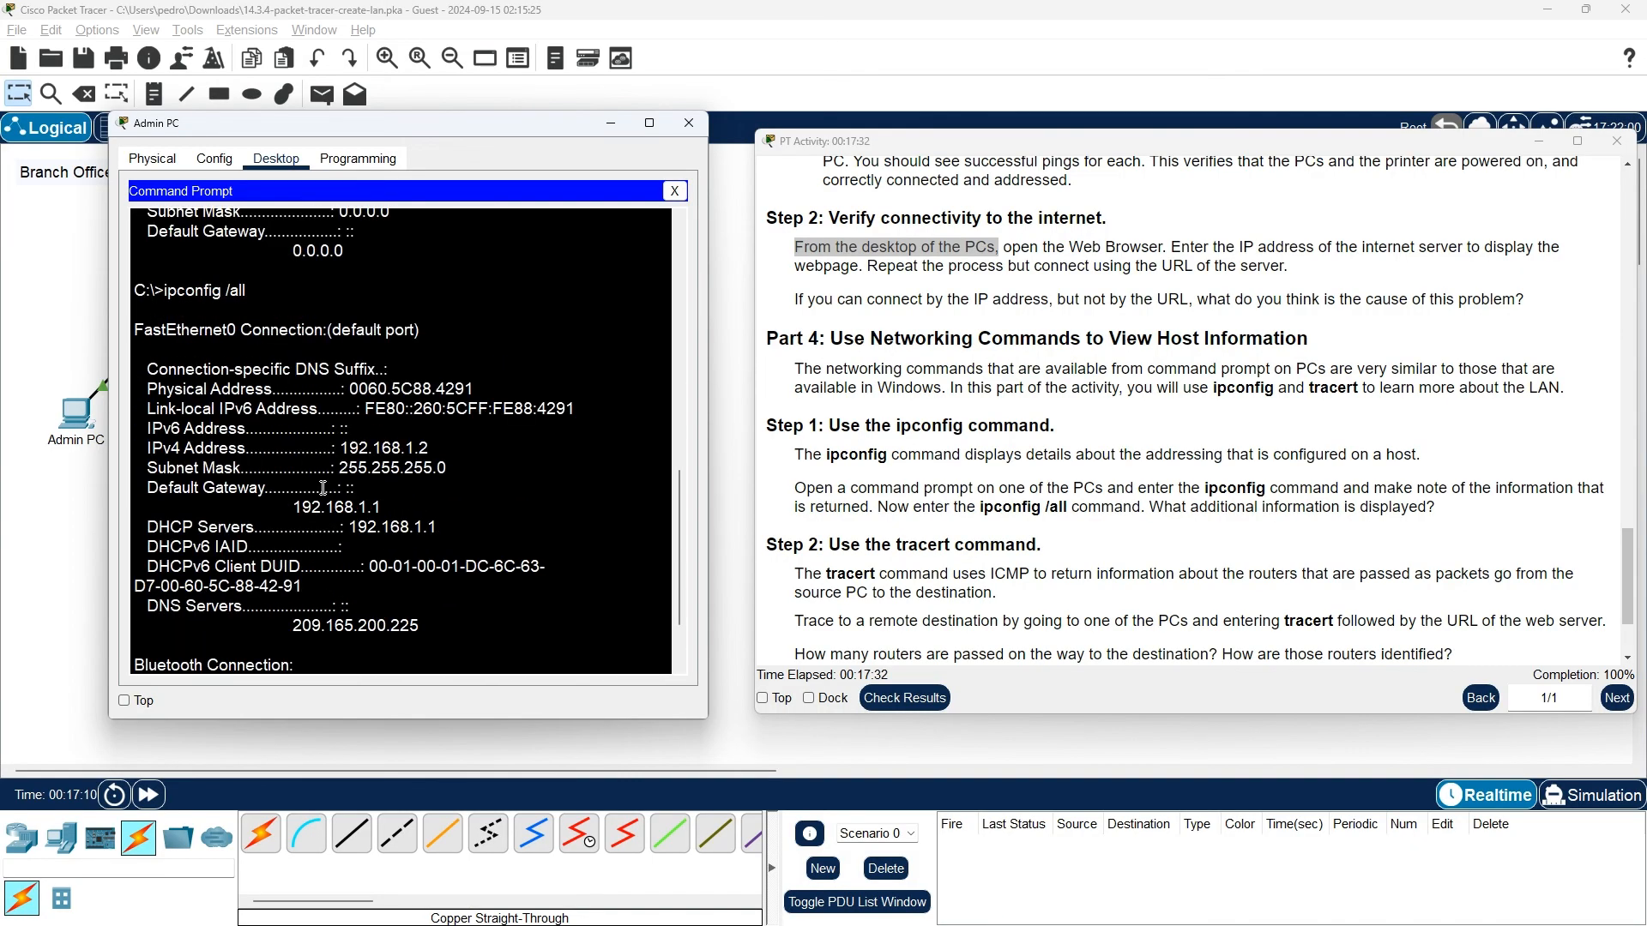
scroll(322, 488, "down", 2)
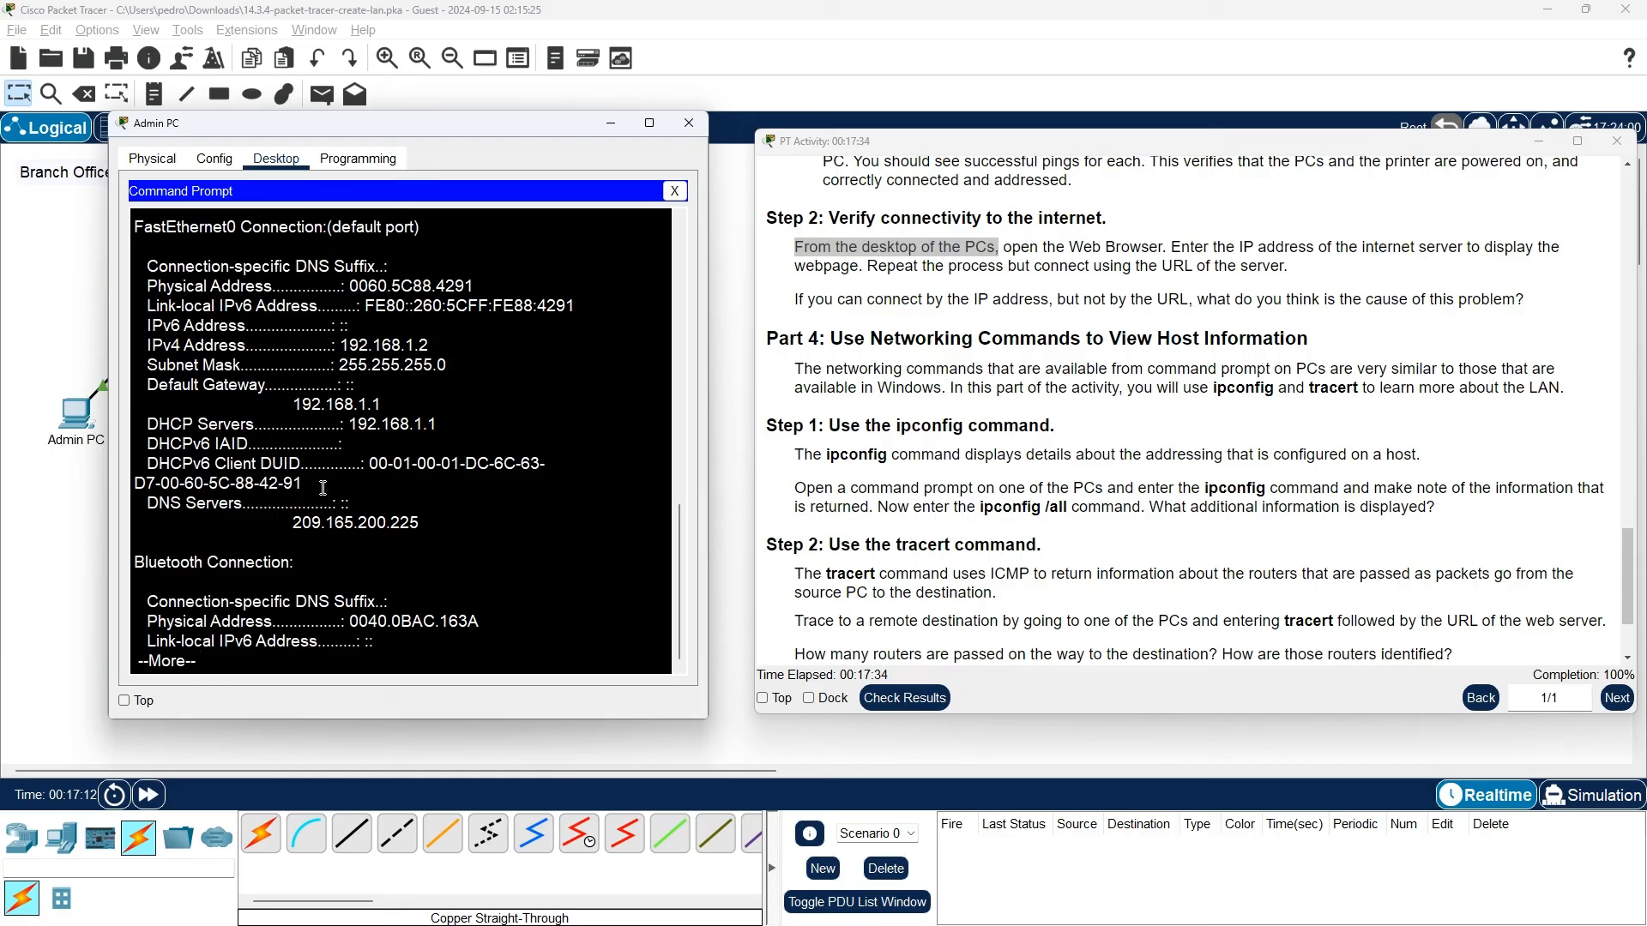
Step: Page through the rest of the ipconfig /all output until the command prompt returns
key("Return")
key("Return")
key("Return")
key("Return")
key("Return")
key("Return")
key("Return")
key("Return")
key("Return")
key("Return")
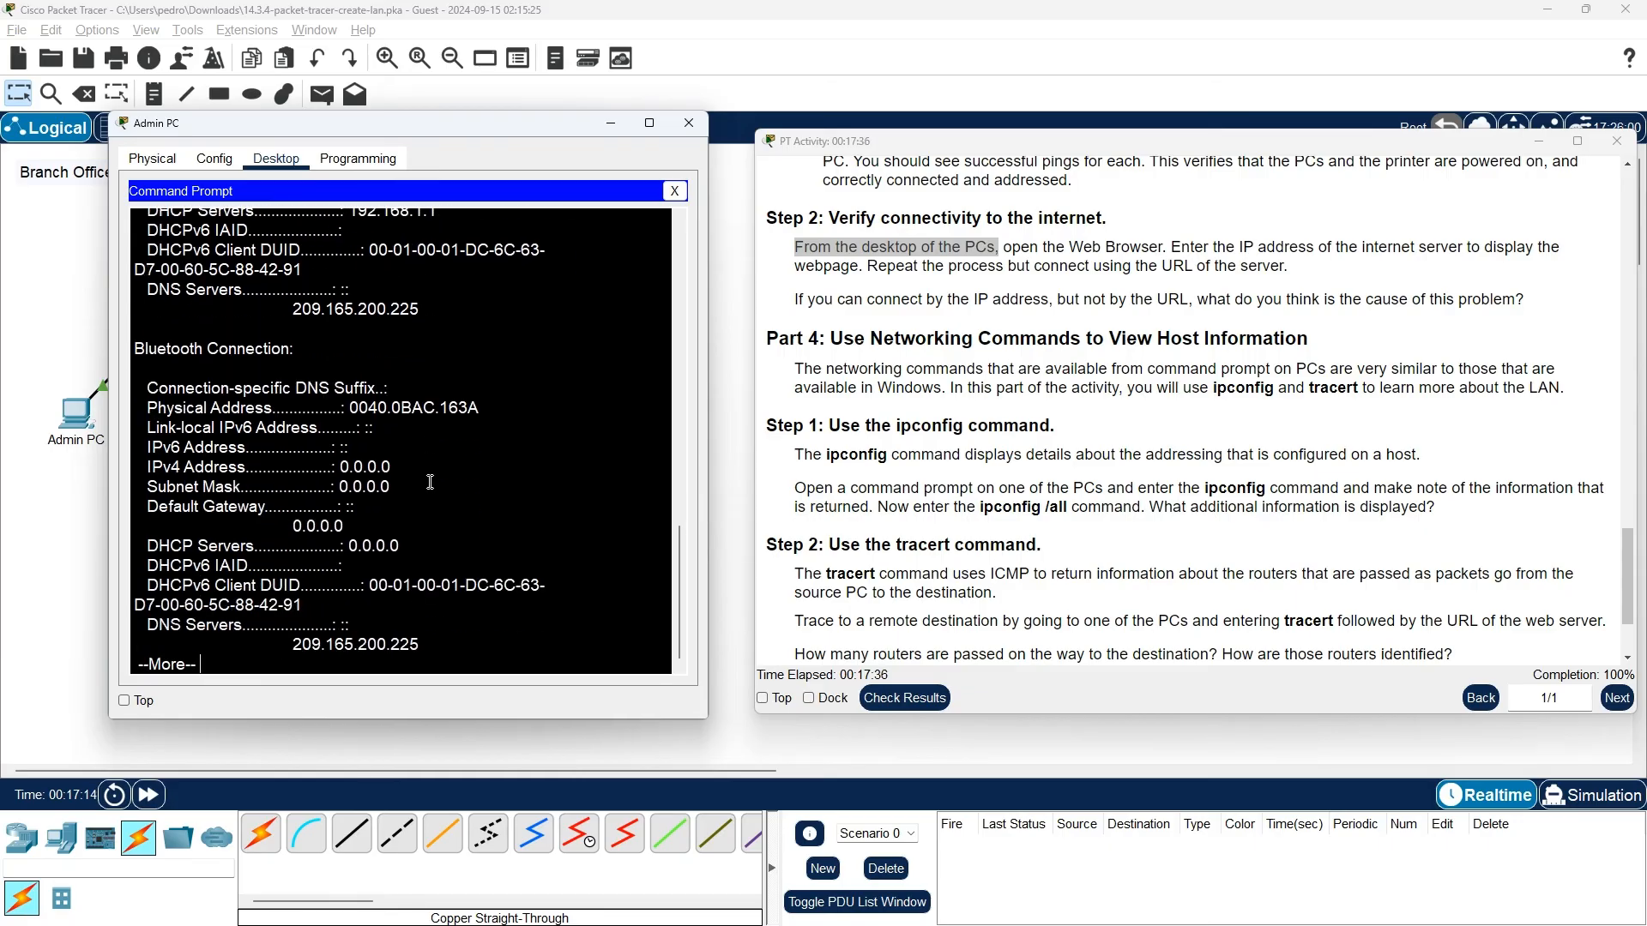
key("Return")
key("Return")
key("Return")
key("Return")
key("Return")
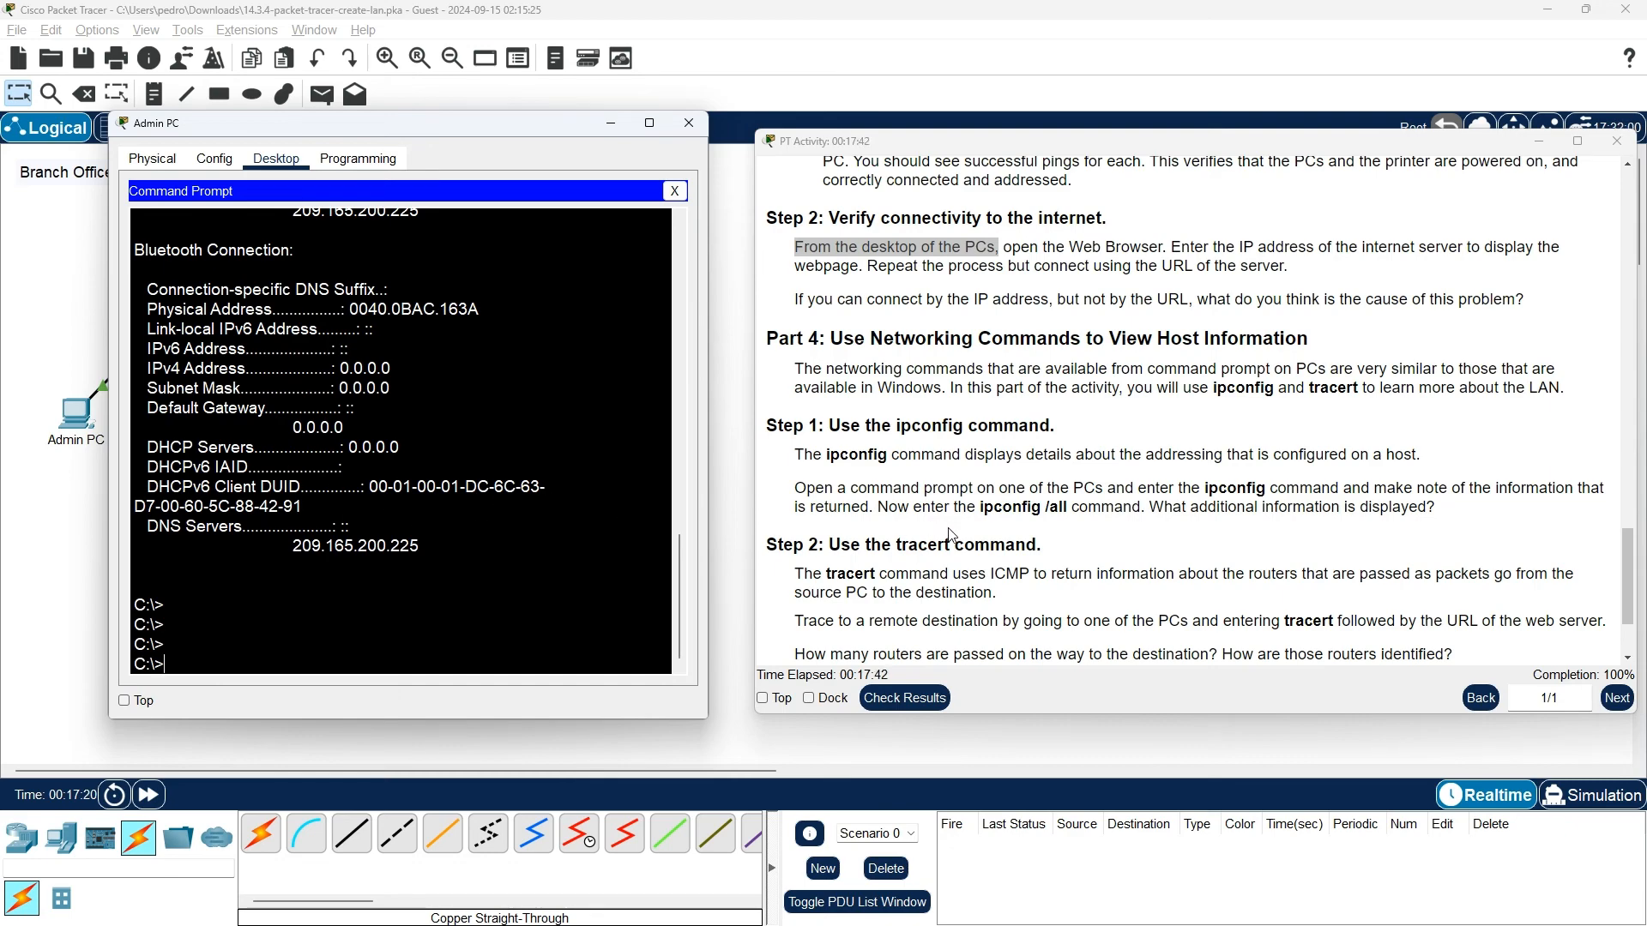
Step: Read the Part 4 Step 2 instructions and trace the route from the Admin PC to the web server with tracert 209.165.200.225
scroll(950, 532, "down", 1)
scroll(924, 500, "down", 1)
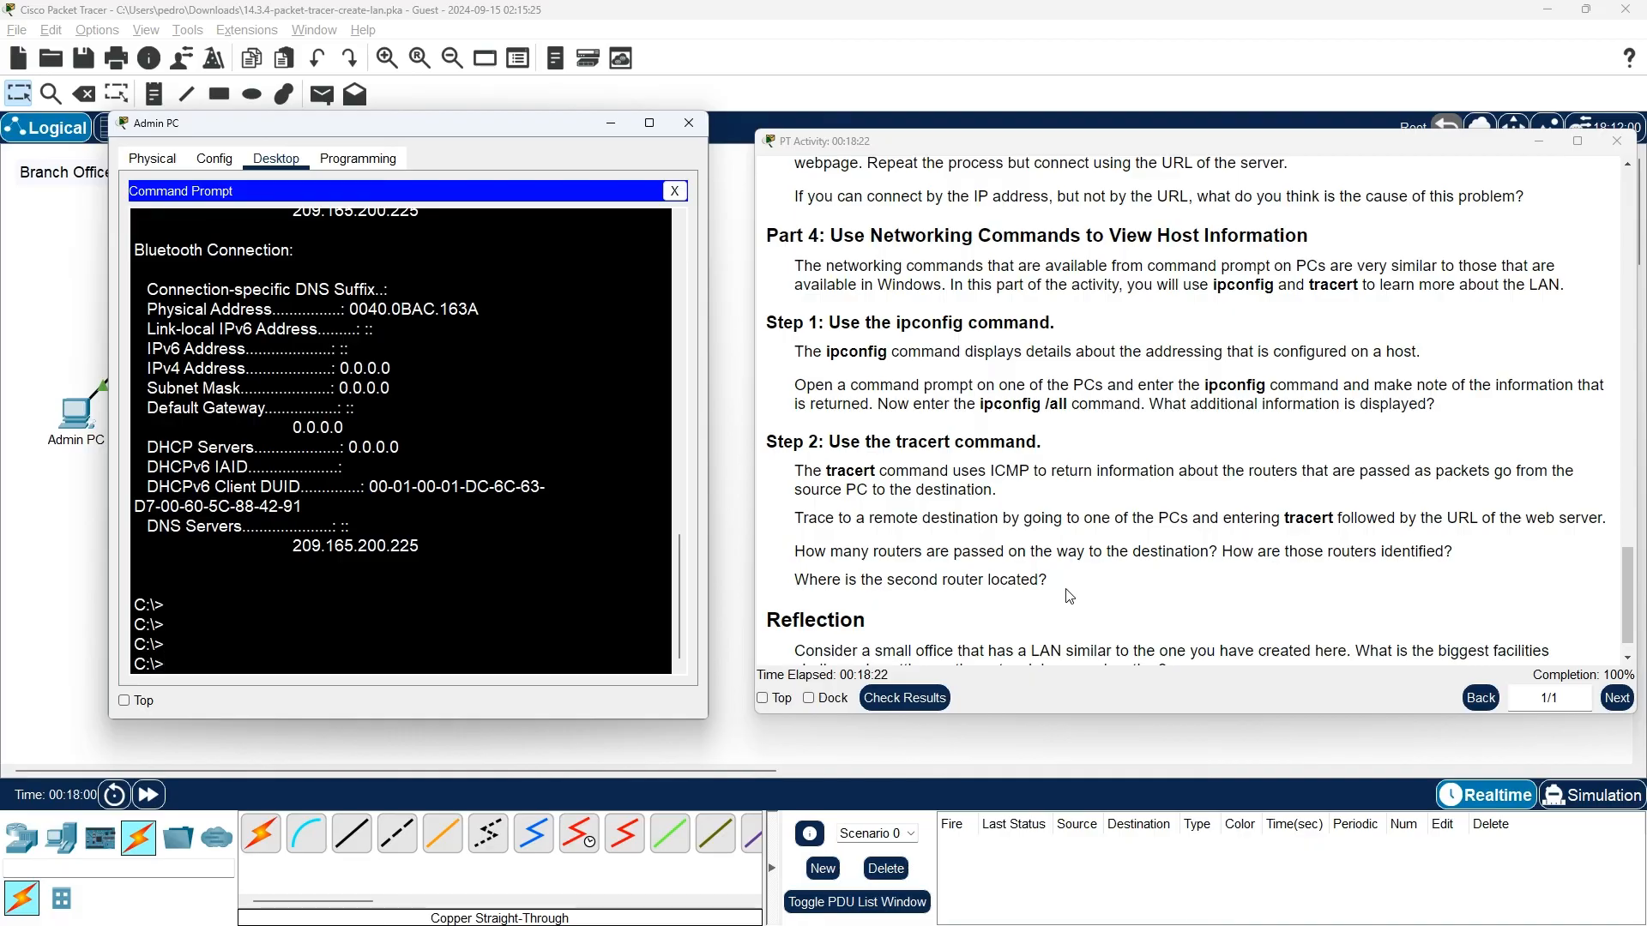
scroll(1076, 595, "down", 1)
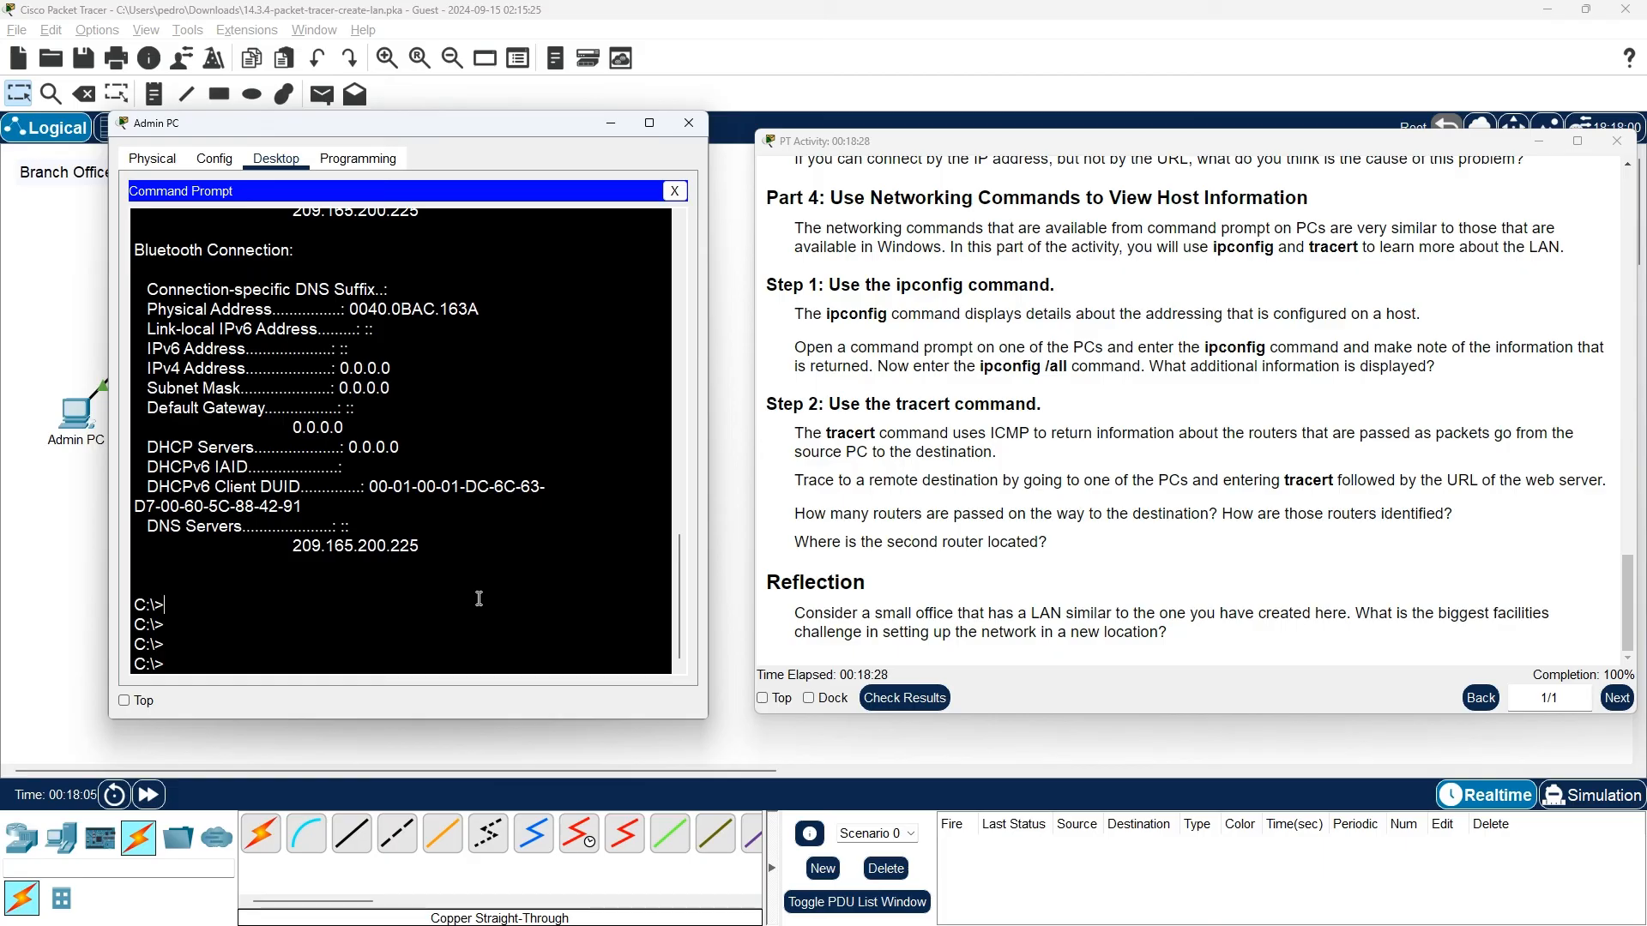
type("racert")
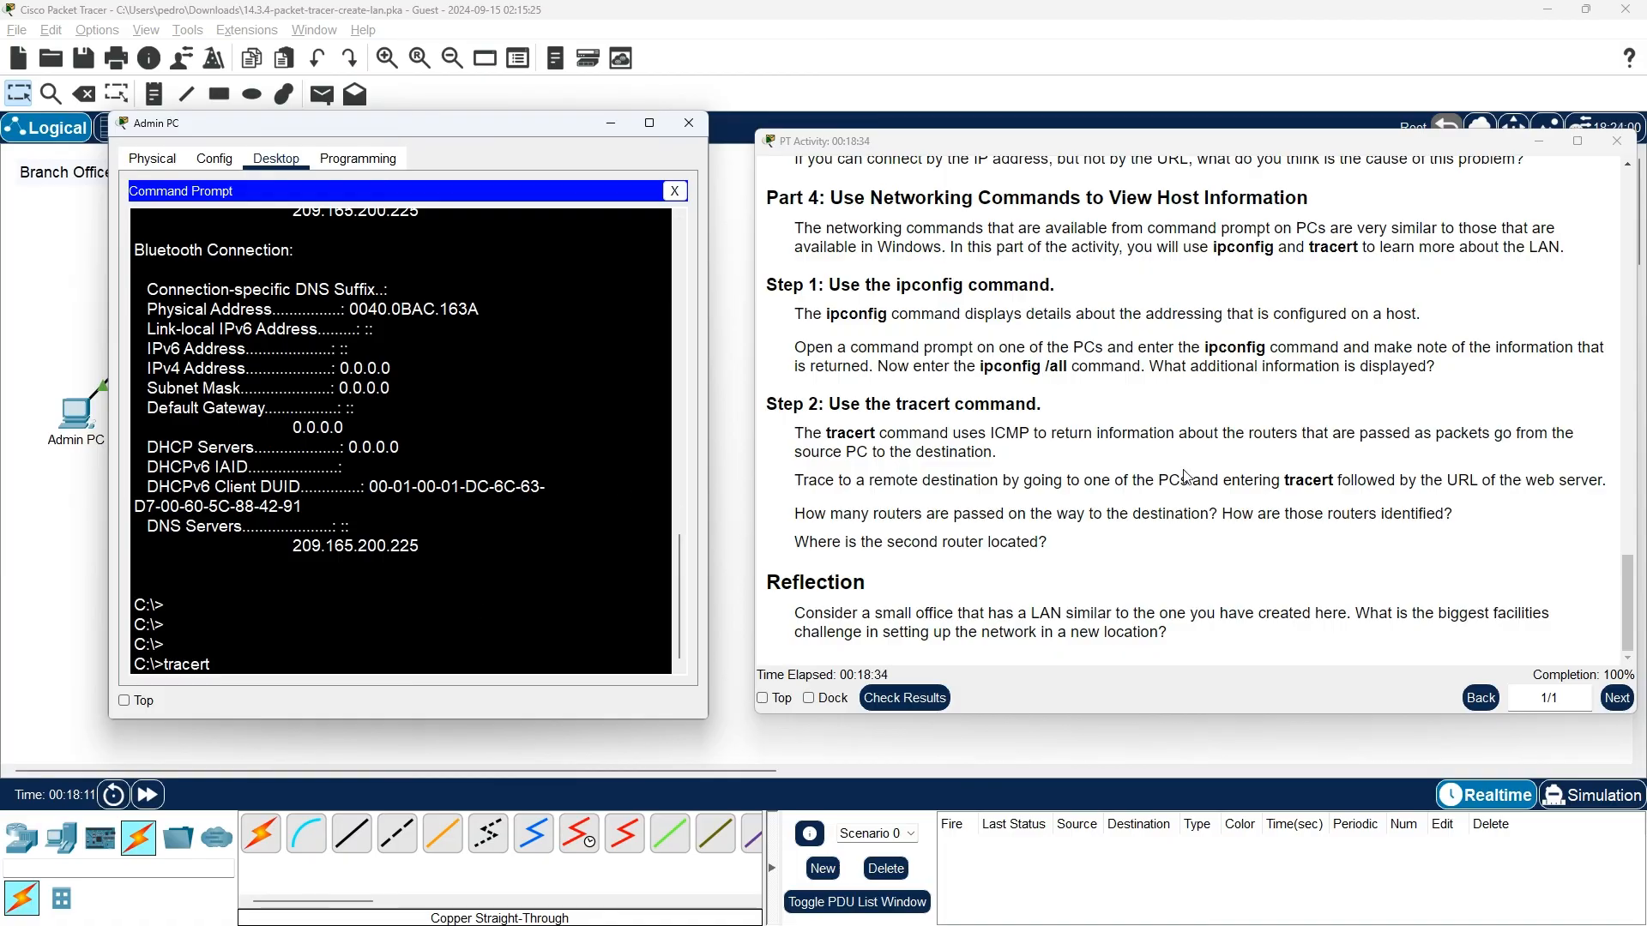
scroll(1183, 476, "up", 3)
left_click_drag(1627, 556, 1640, 206)
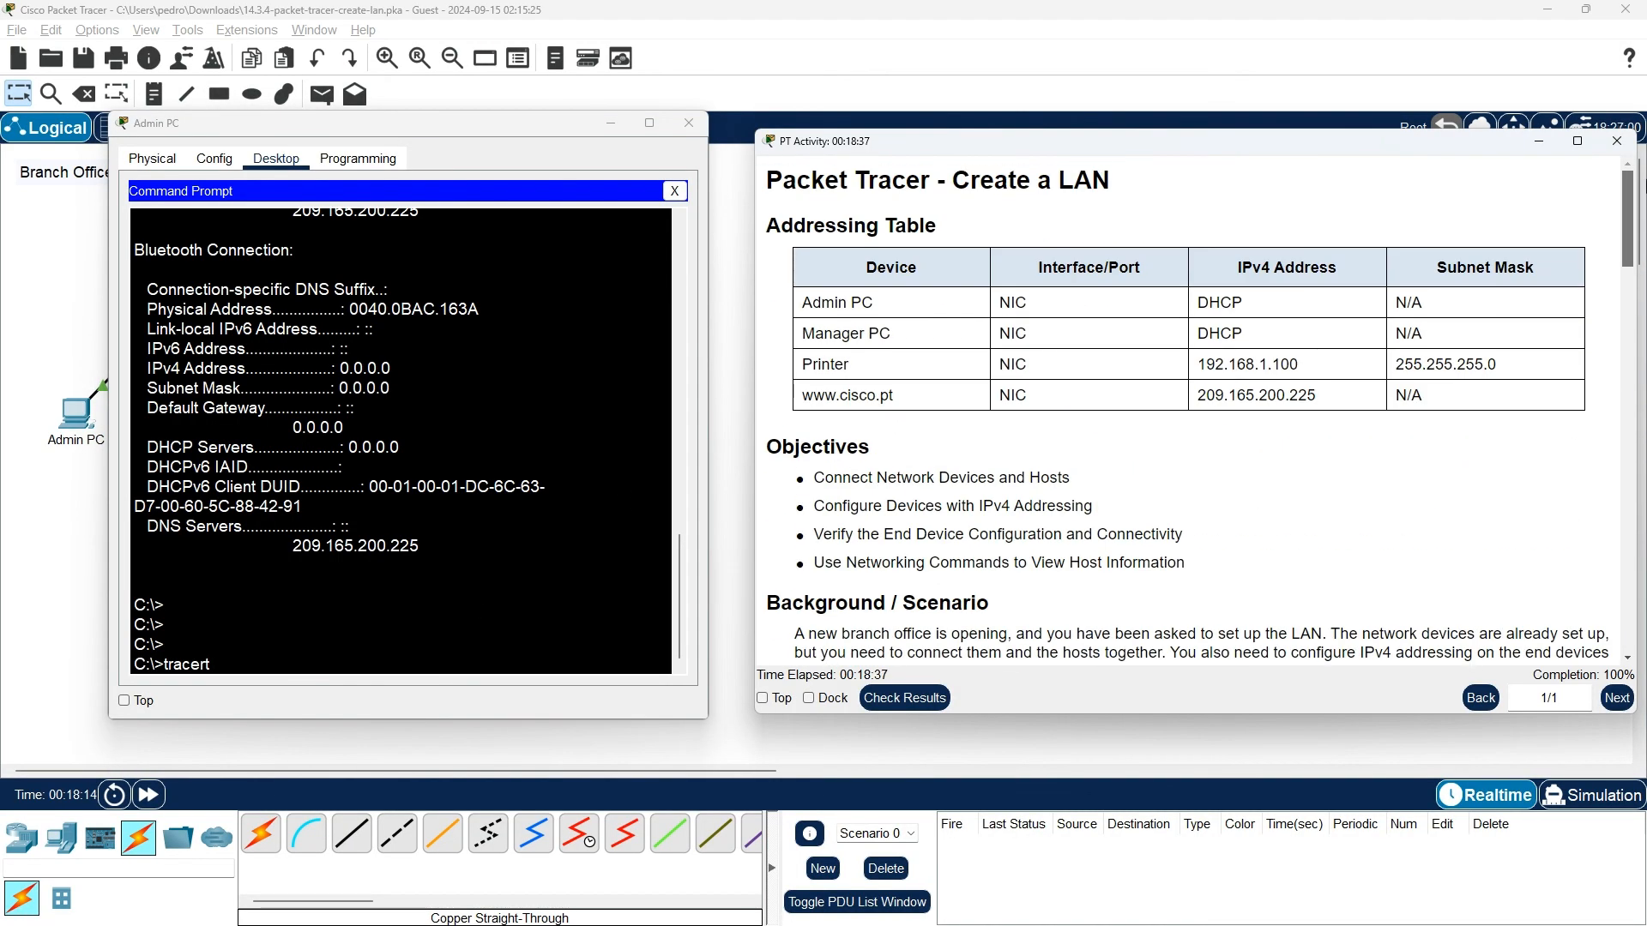
left_click(294, 682)
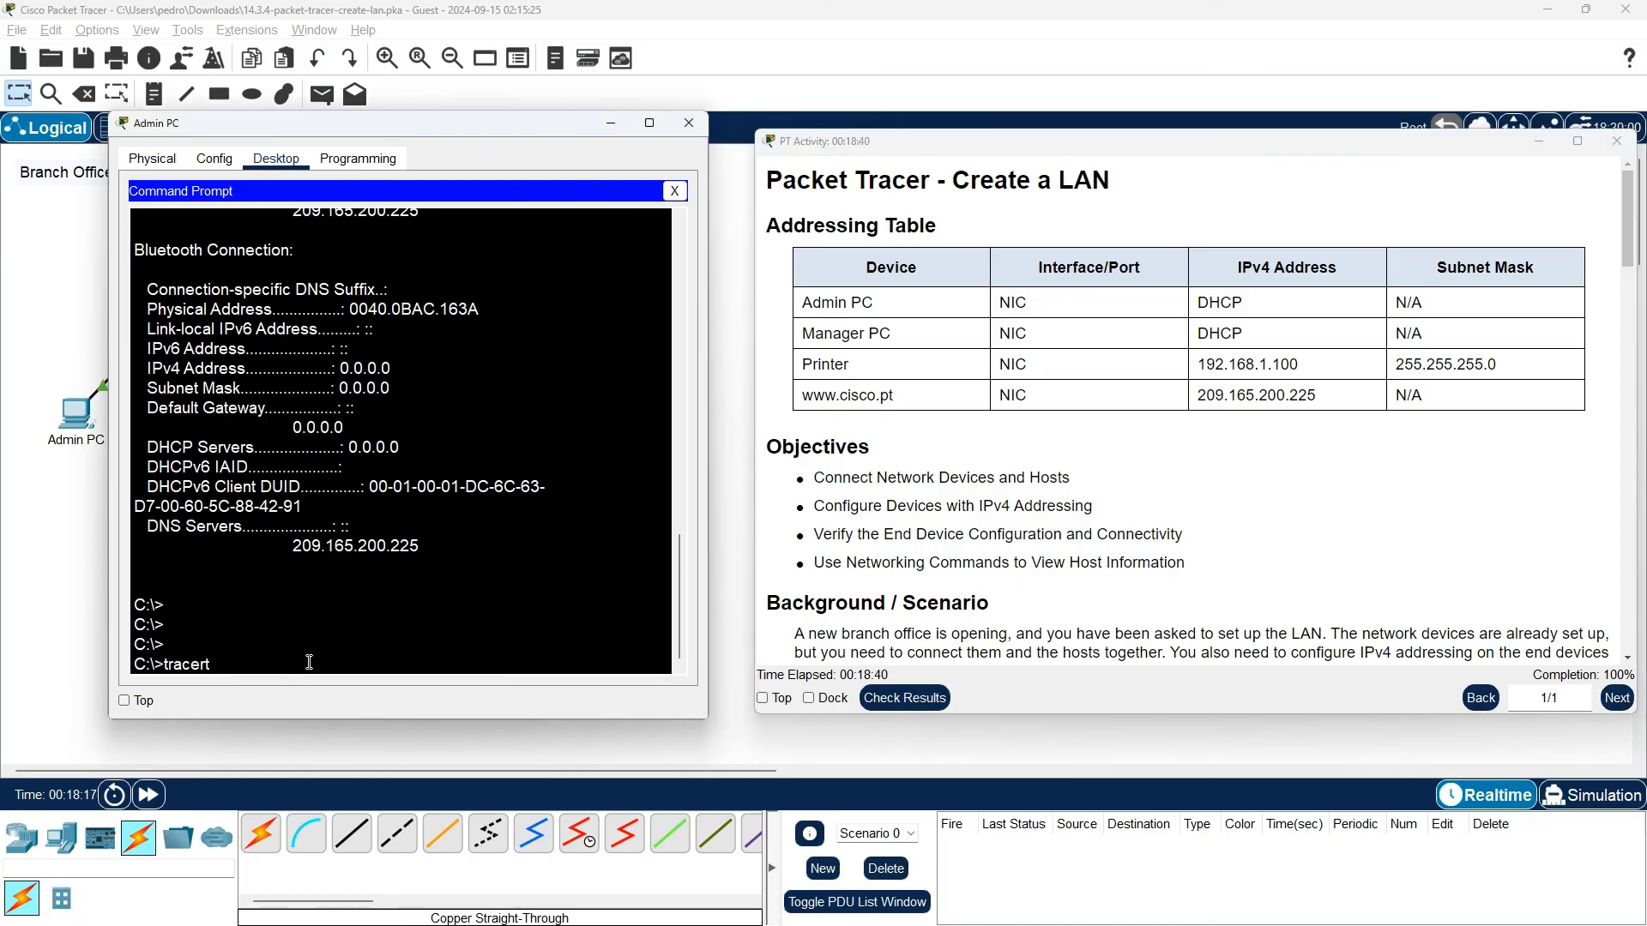
type("209.165.200.225")
key("Return")
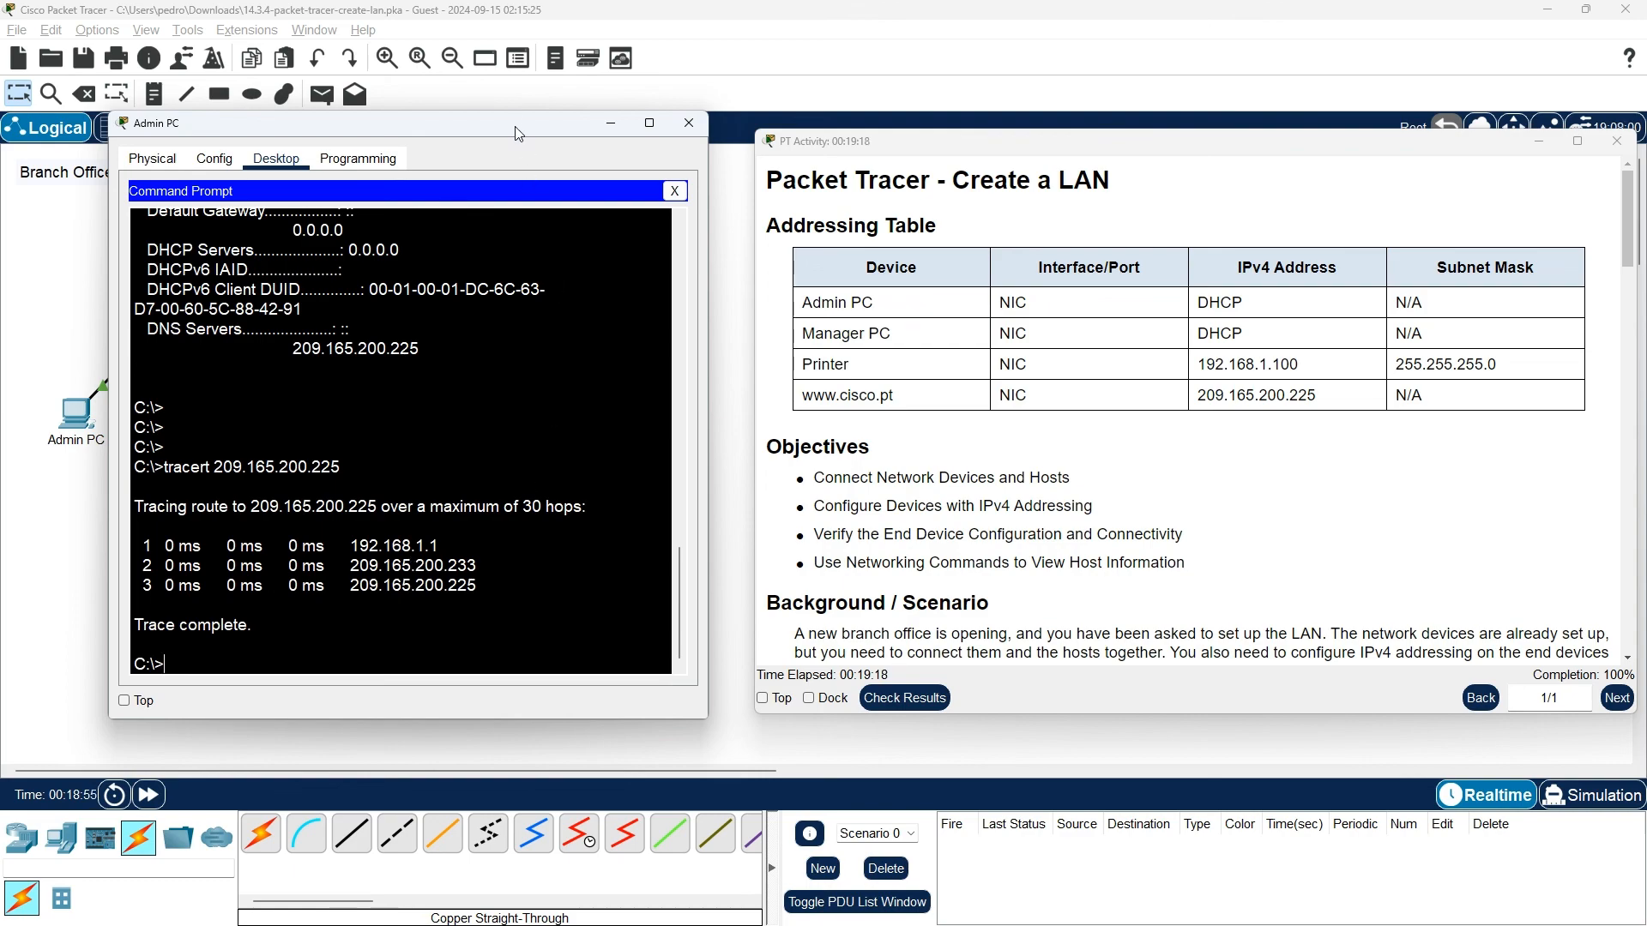
Step: Compare the traced hops with the topology, highlight the second hop's address, and reread the tracert and Reflection questions
left_click_drag(523, 133, 944, 106)
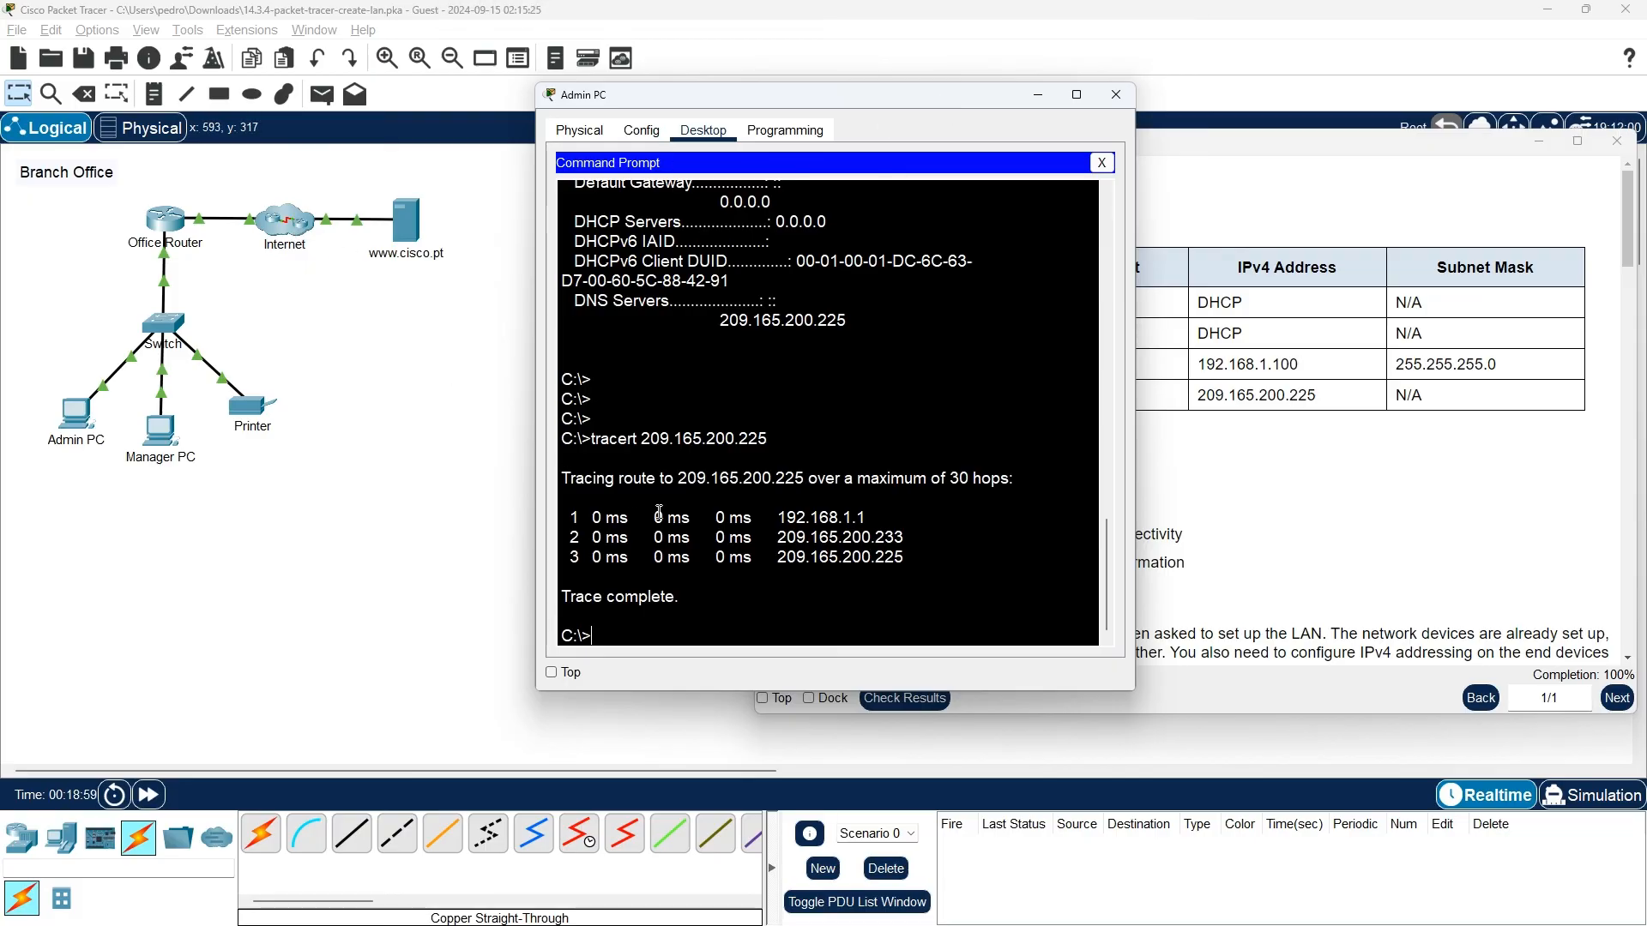
left_click_drag(873, 96, 550, 102)
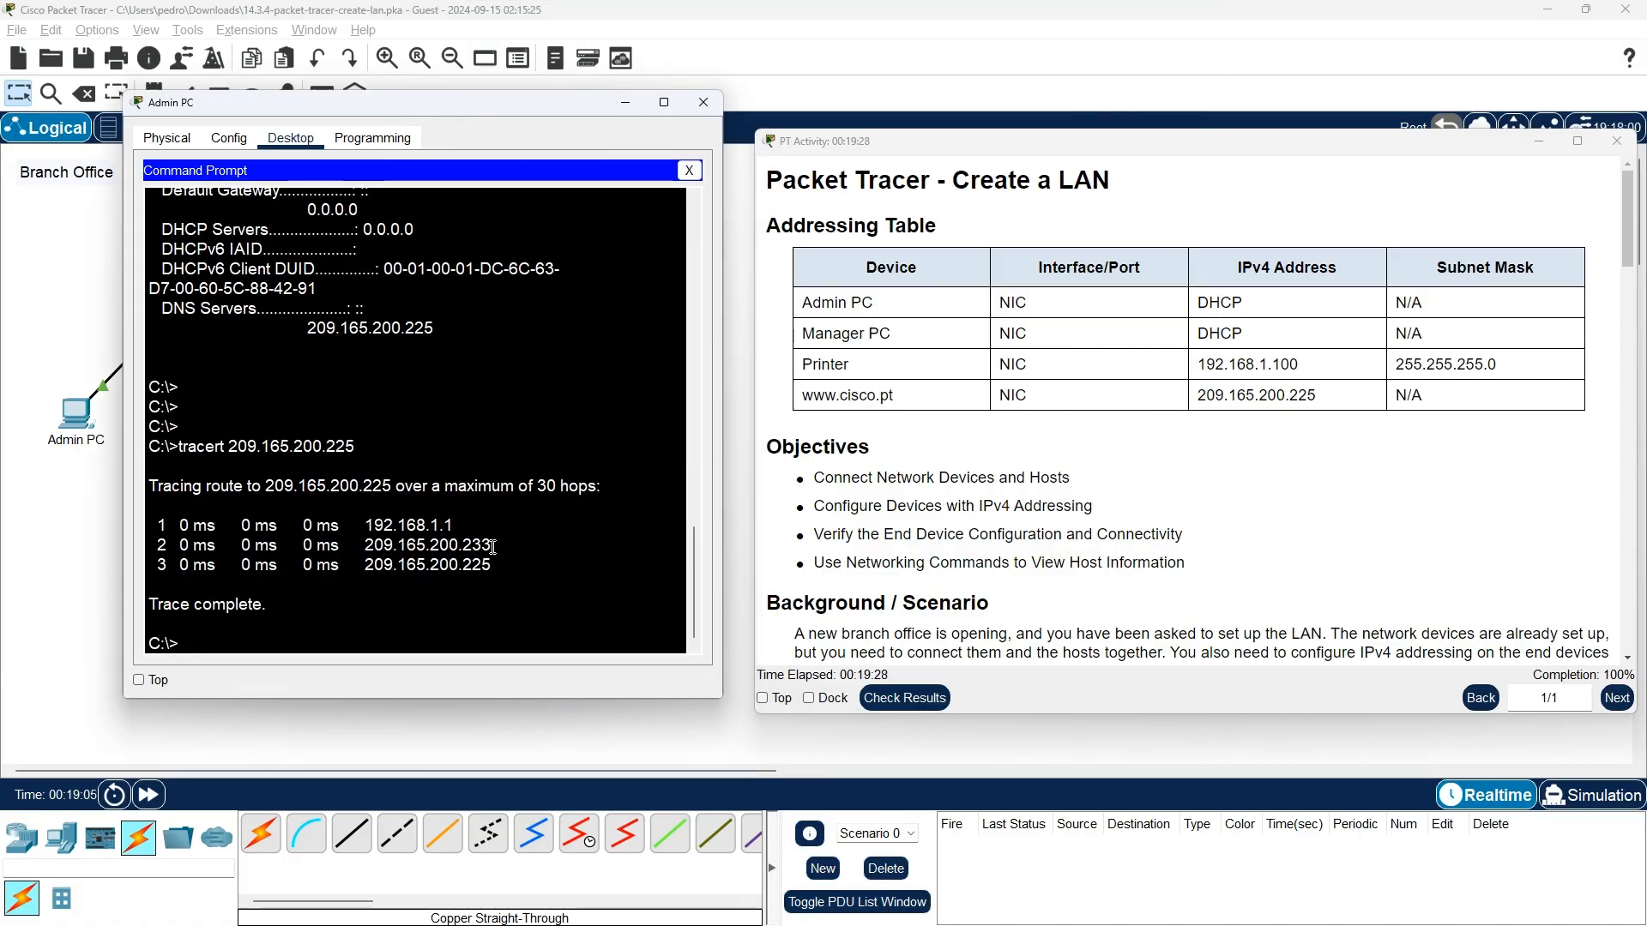
left_click_drag(493, 545, 368, 546)
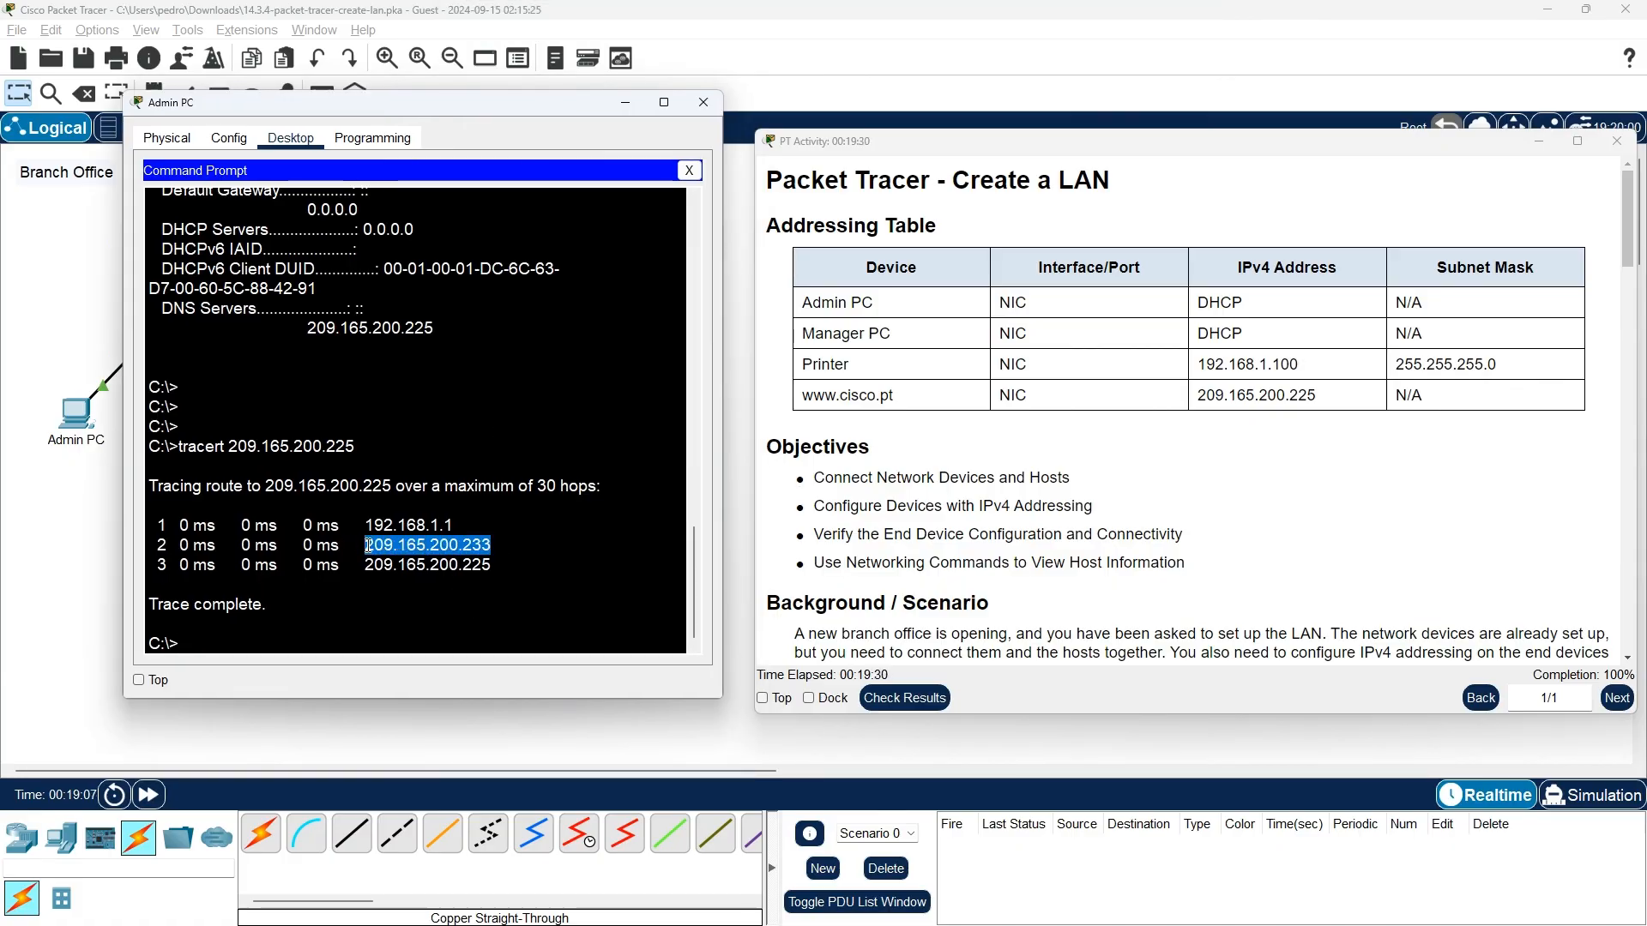
scroll(1349, 442, "down", 15)
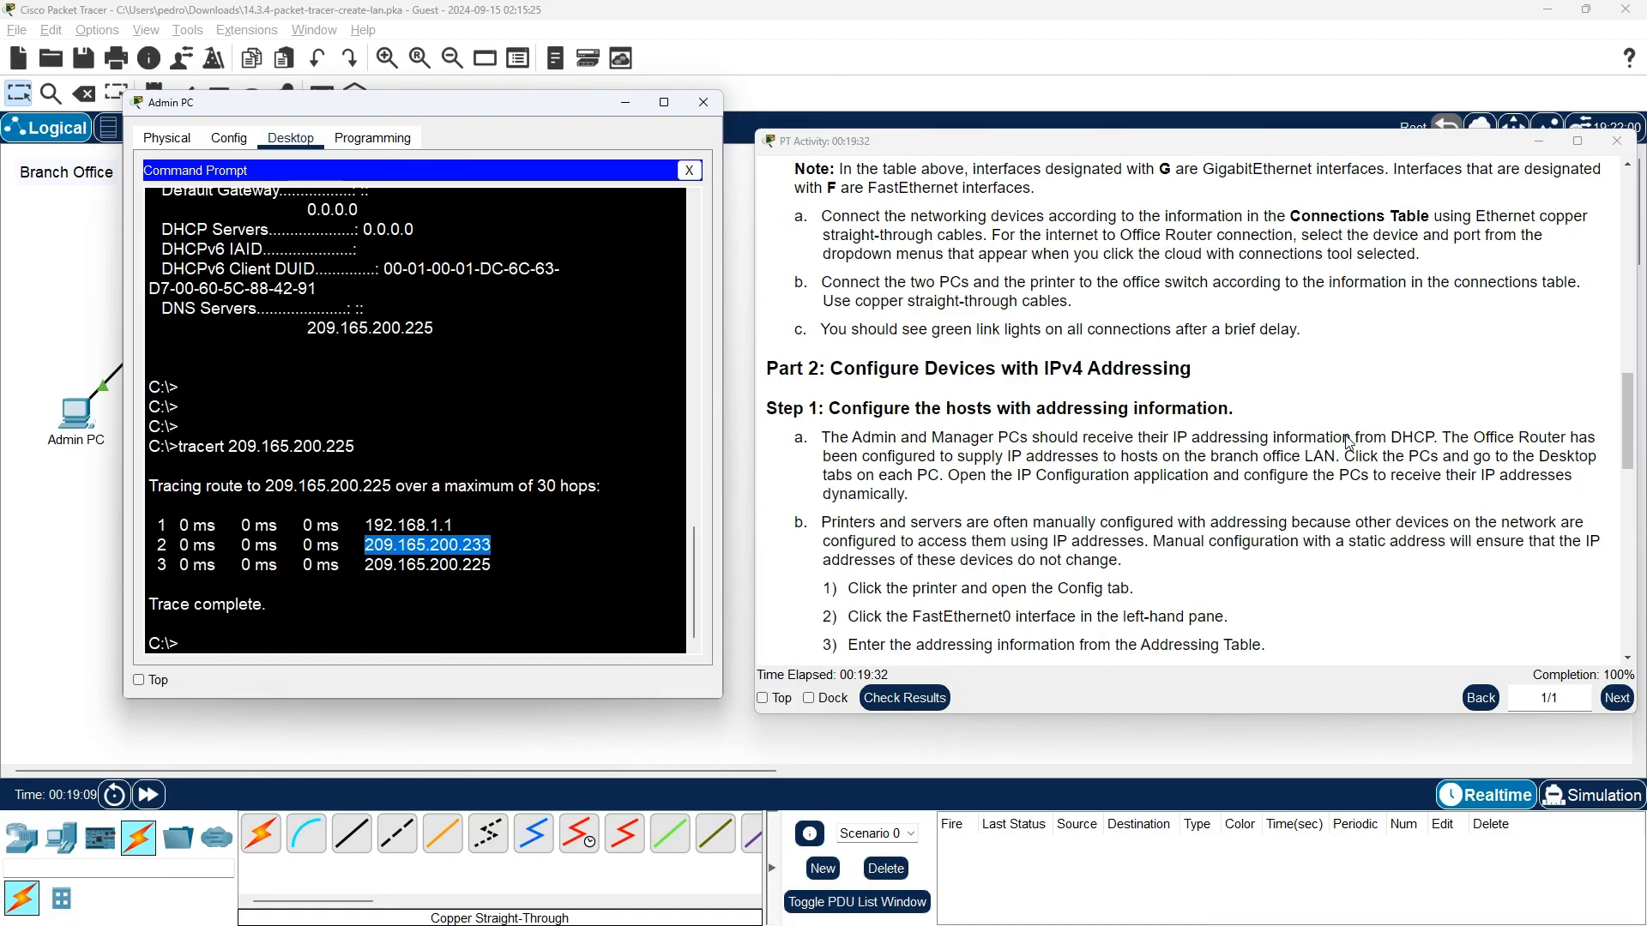
scroll(1350, 442, "down", 15)
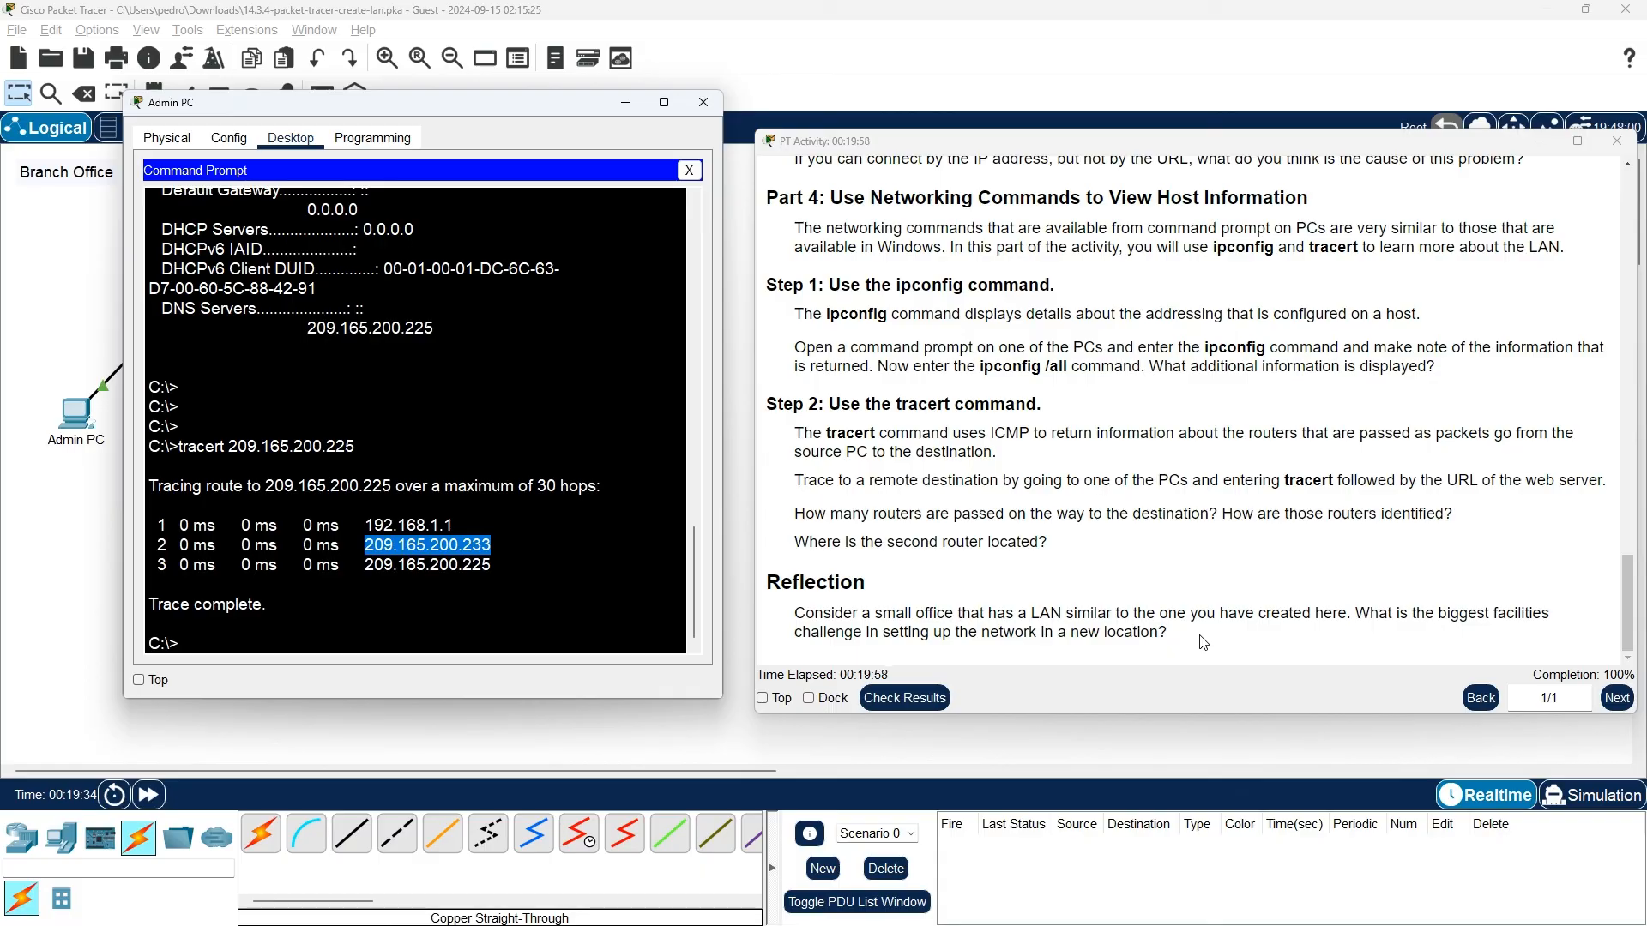
Step: Uncover the topology and view the Office Router's GigabitEthernet0/0 interface configuration
left_click_drag(570, 113, 1286, 159)
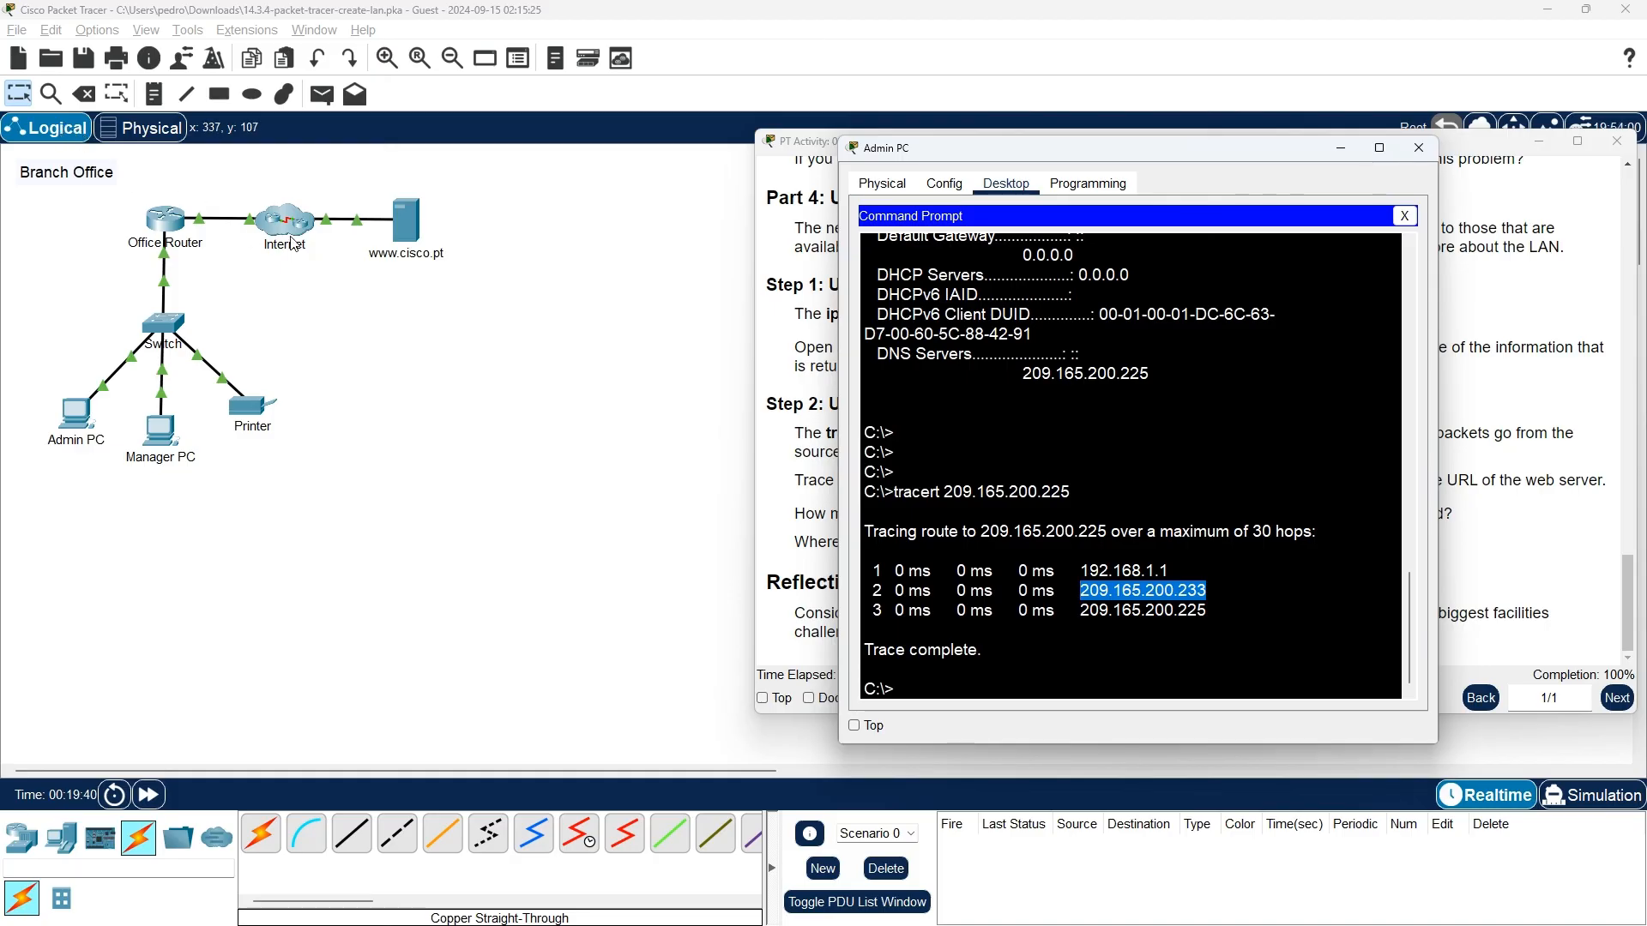
left_click(163, 228)
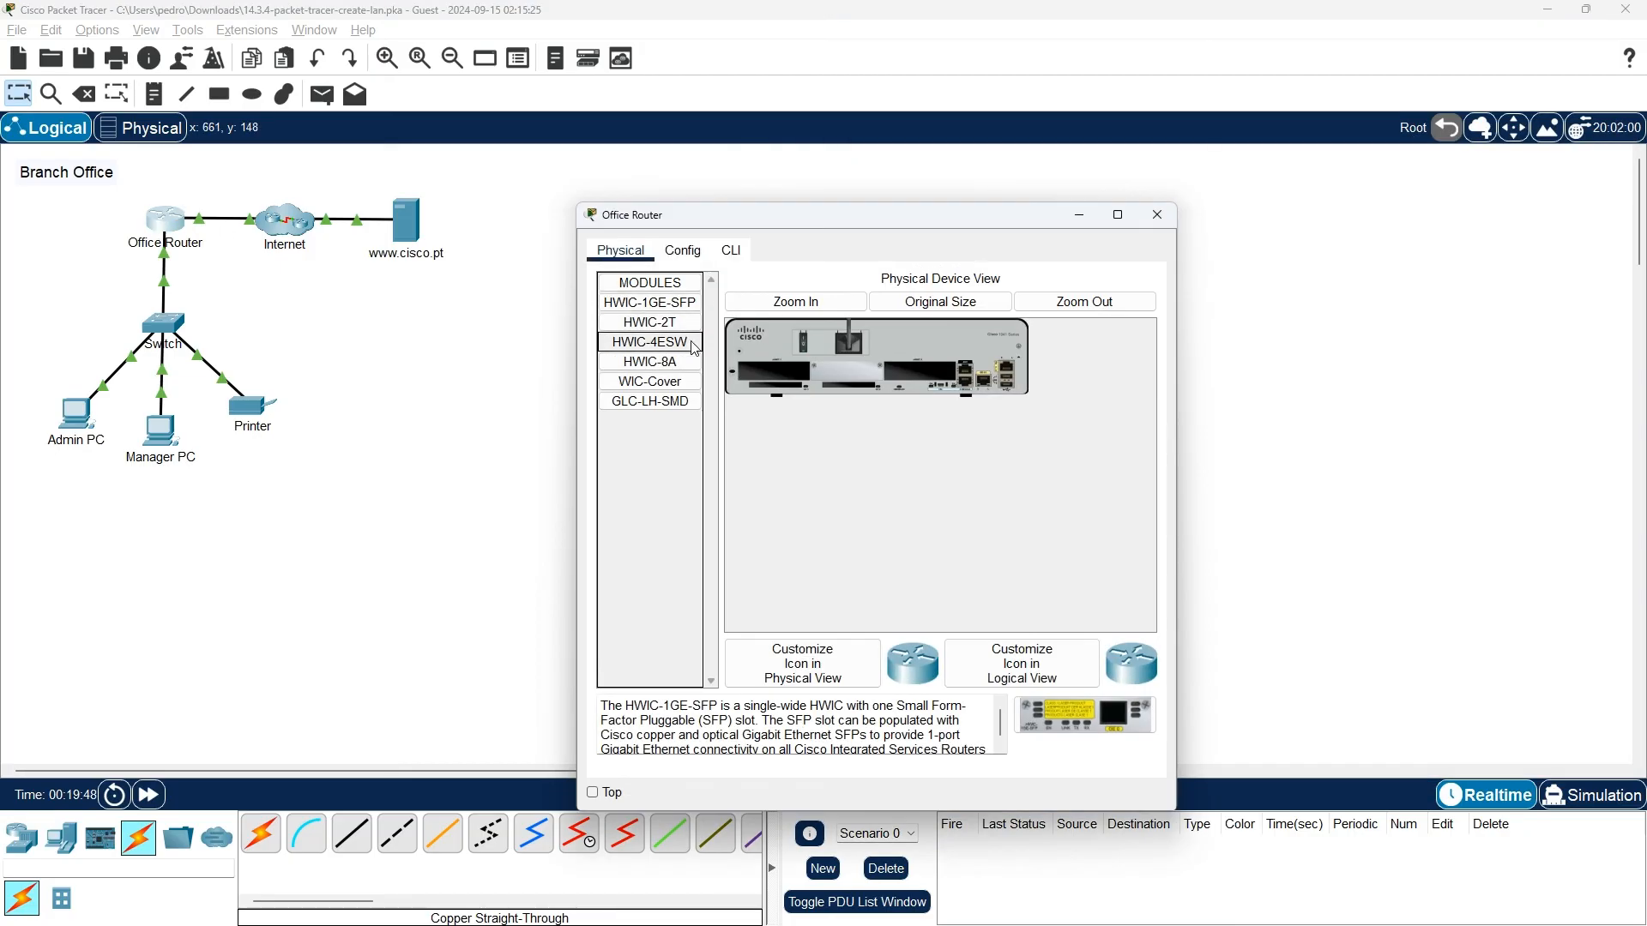
left_click(682, 251)
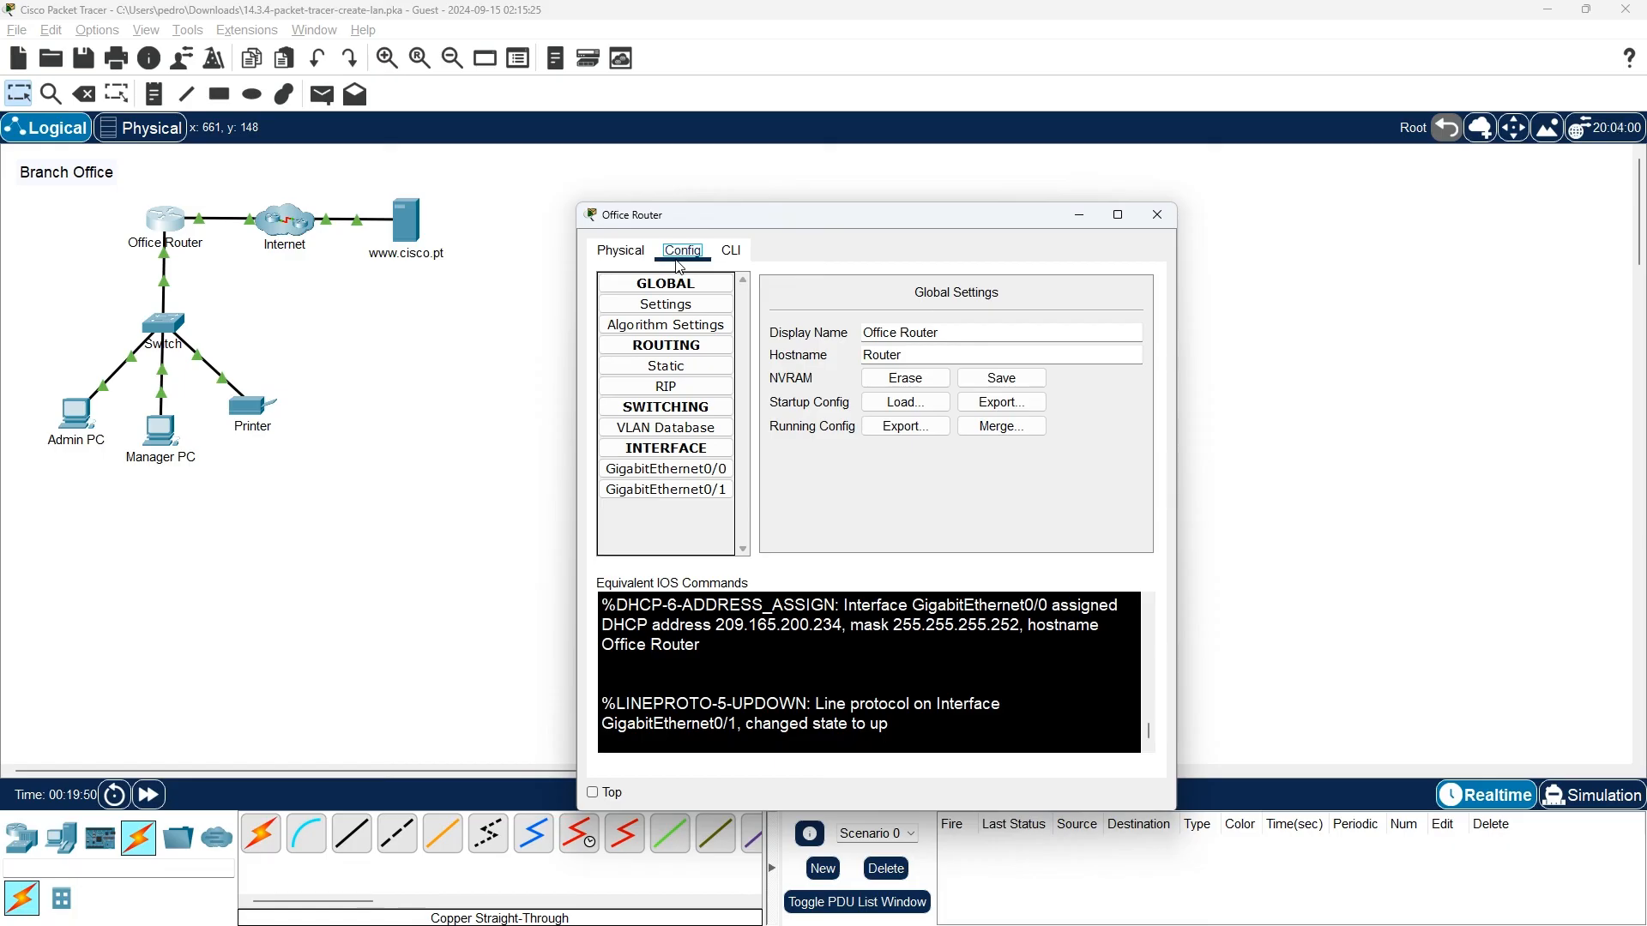
left_click(690, 470)
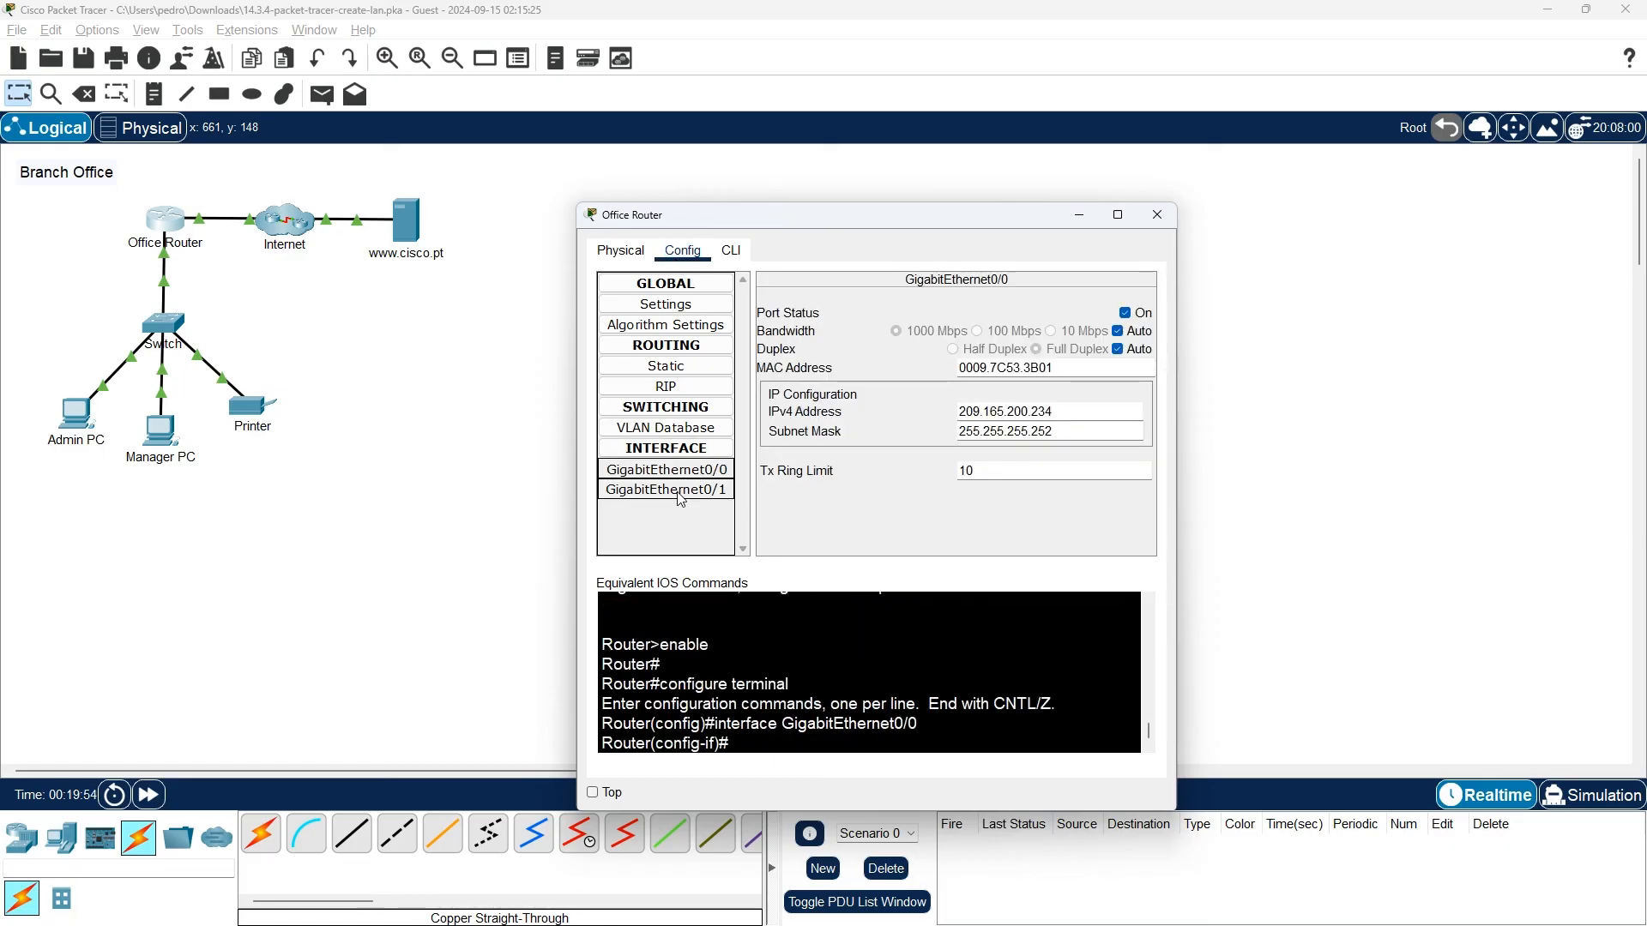
Step: Bring up the activity's Addressing Table and place the Office Router window beside it to compare the IPv4 addresses
key("alt+Tab")
key("alt+Tab")
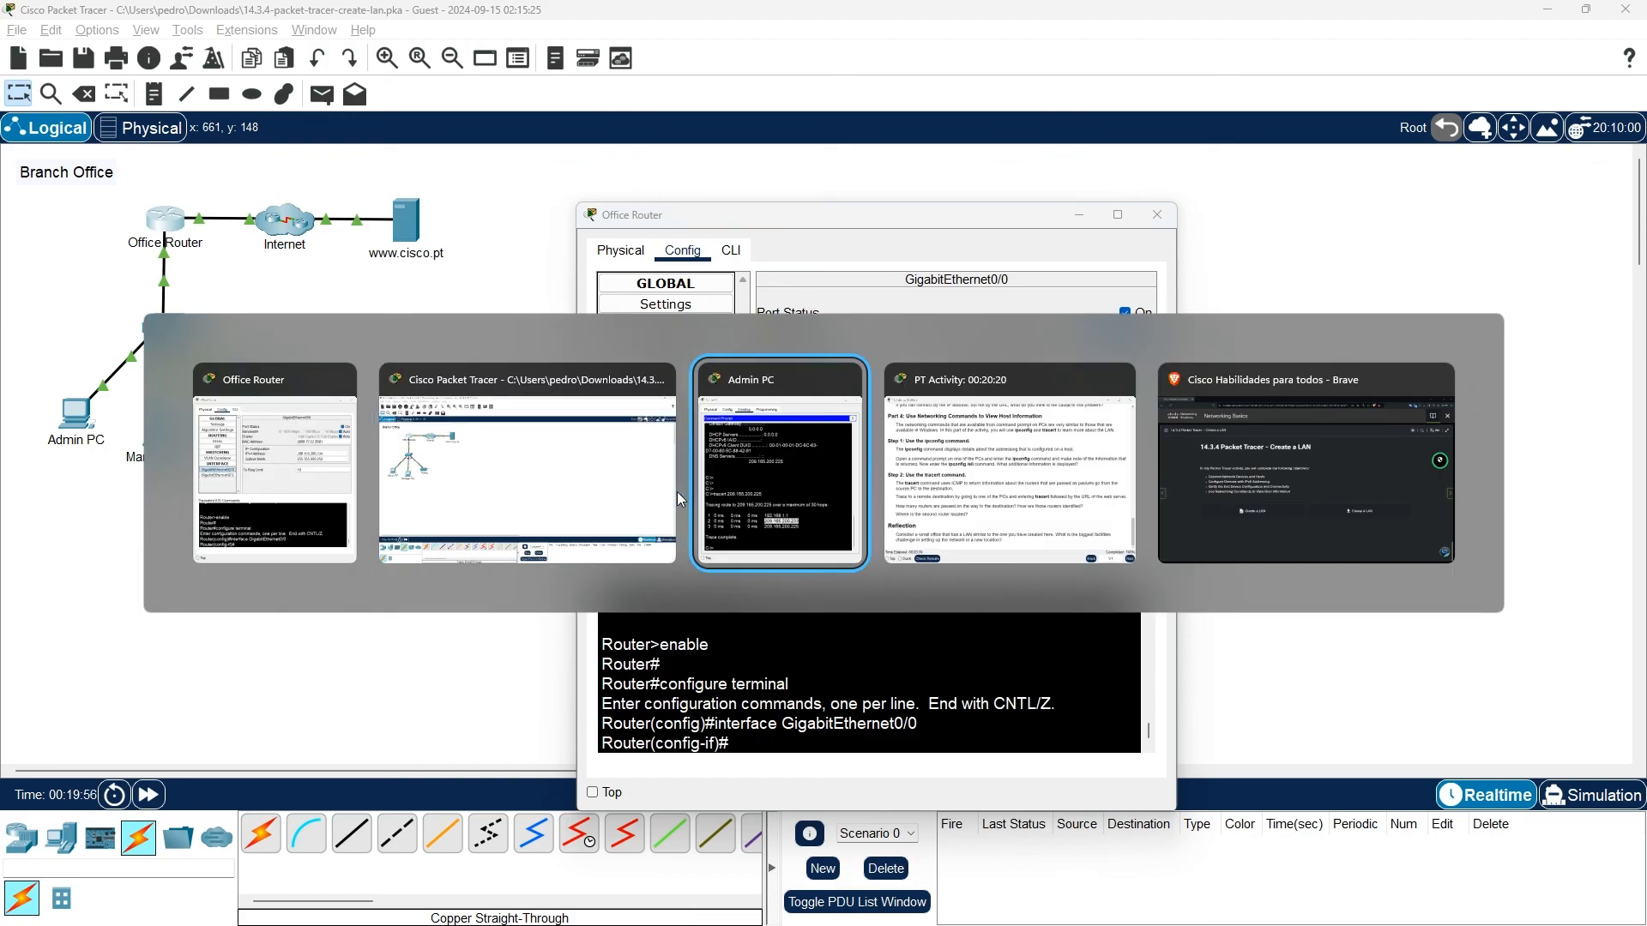
key("alt+Tab")
scroll(1447, 499, "up", 6)
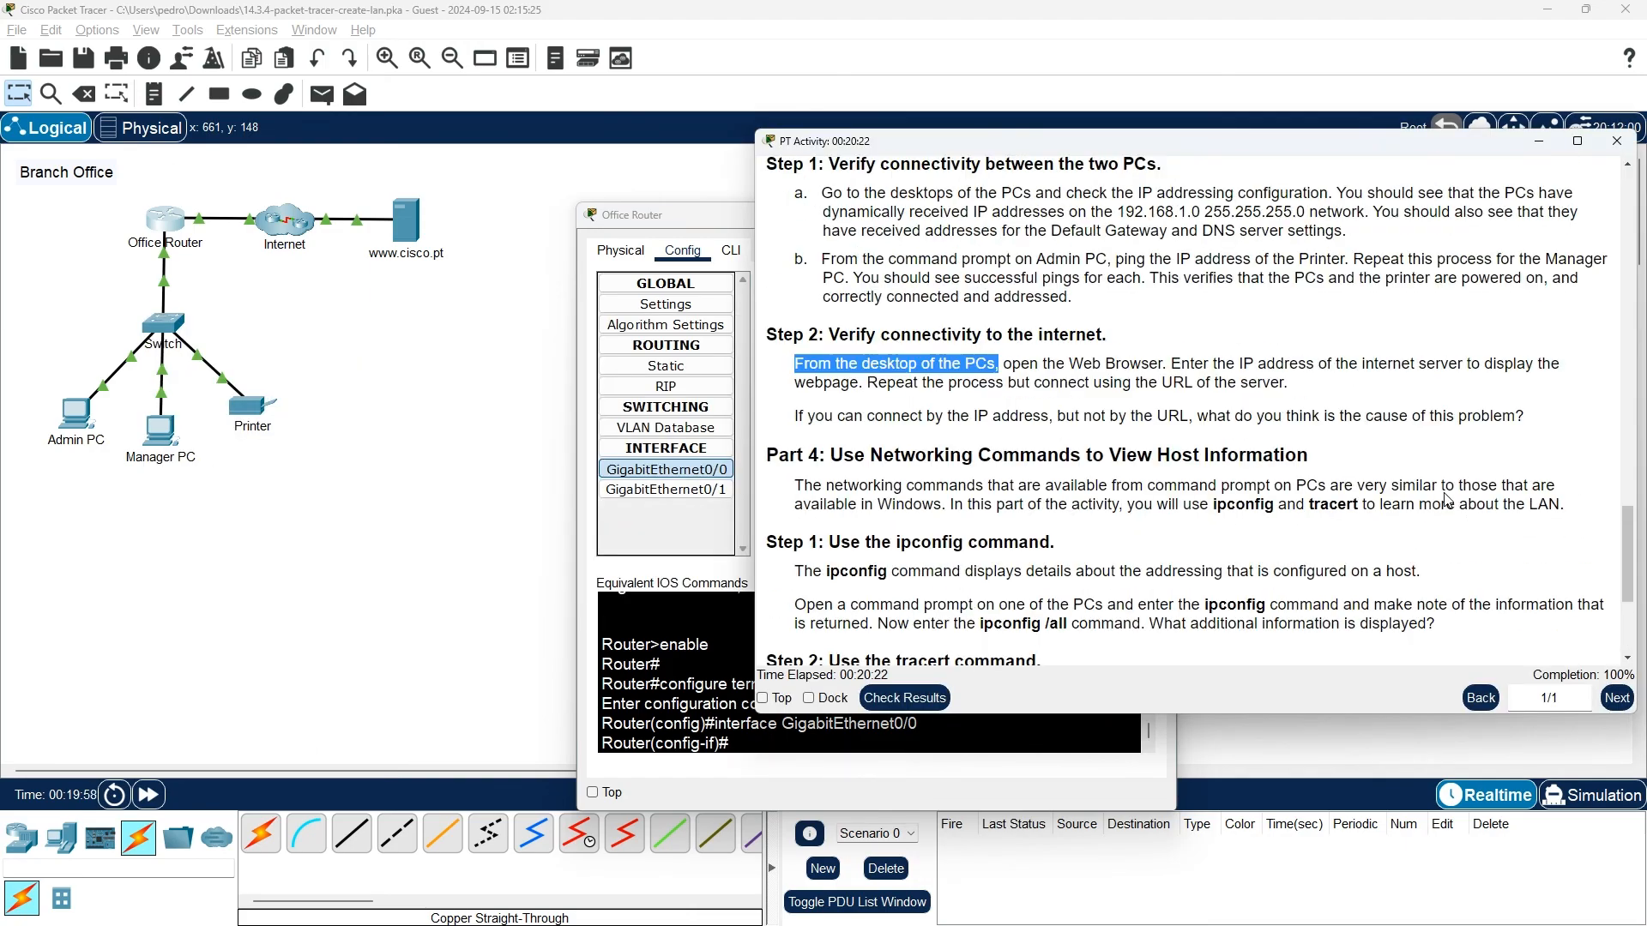
scroll(1448, 499, "up", 15)
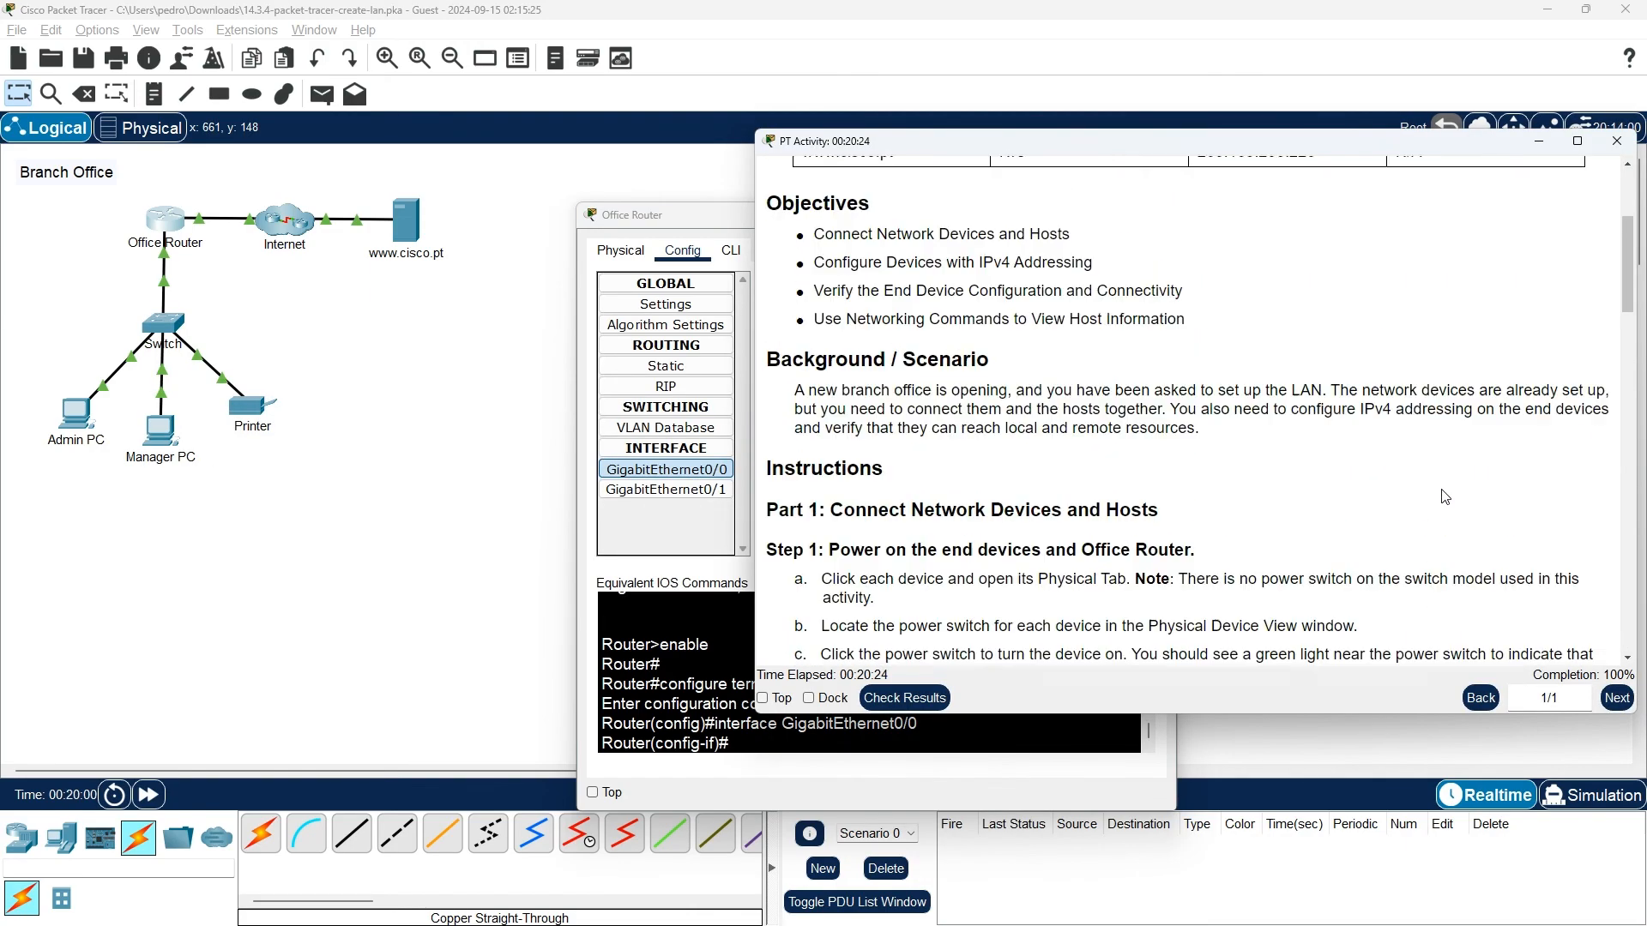
left_click_drag(693, 214, 399, 131)
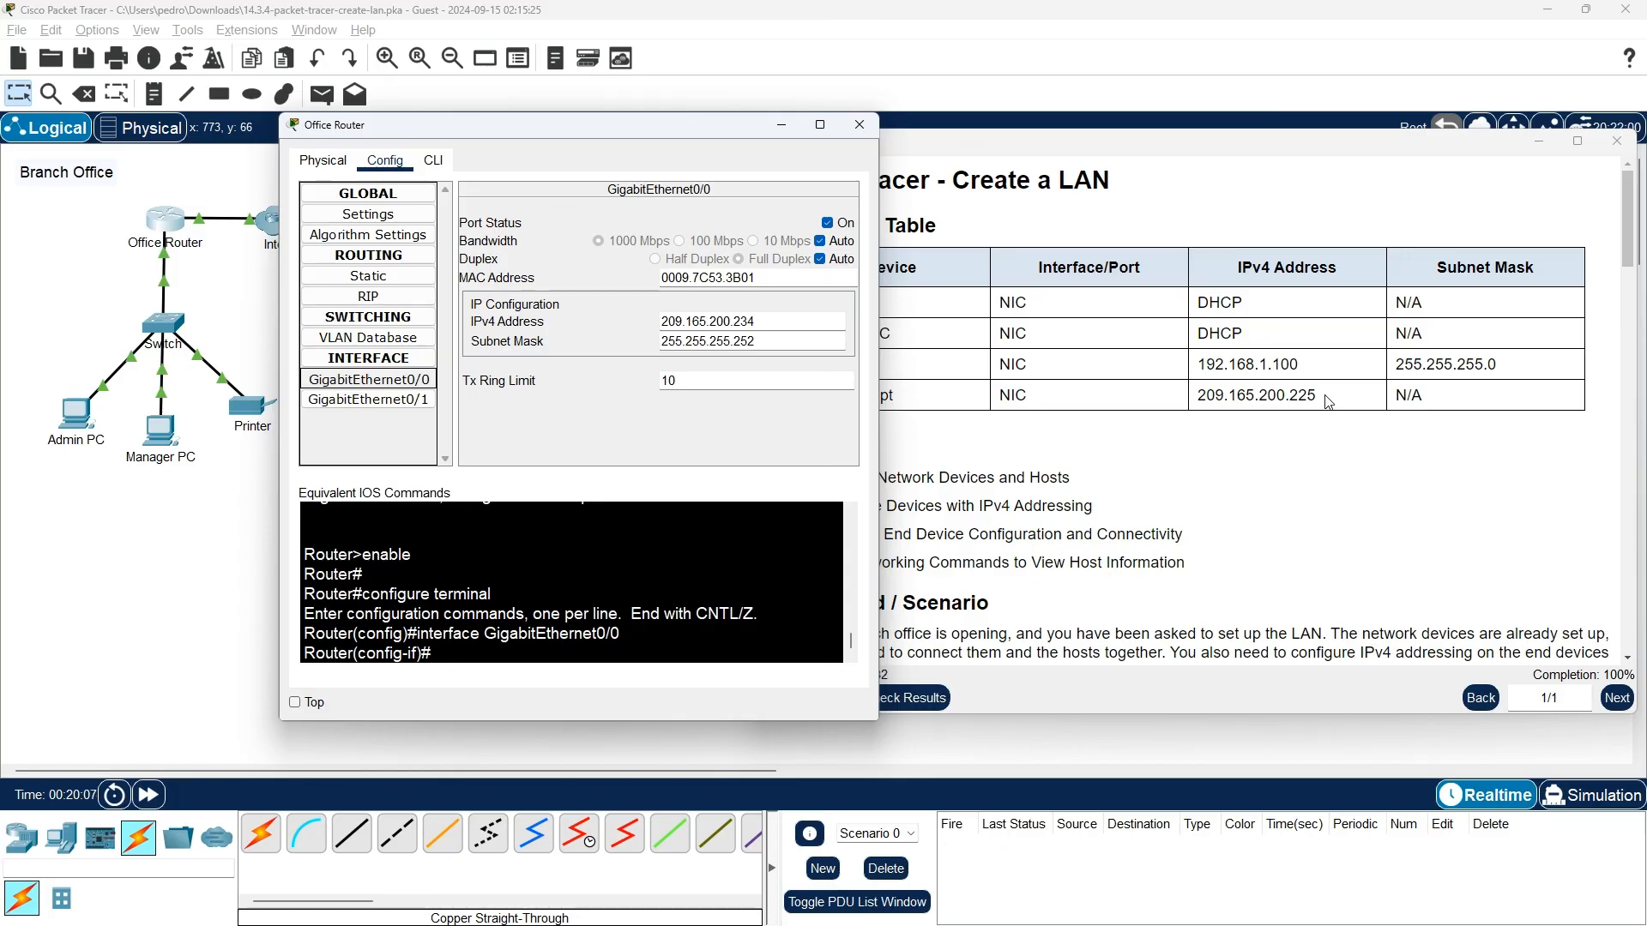
Step: Bring up the Admin PC's trace and compare its hops with the Office Router's GigabitEthernet0/1 and GigabitEthernet0/0 addresses
key("alt+Tab")
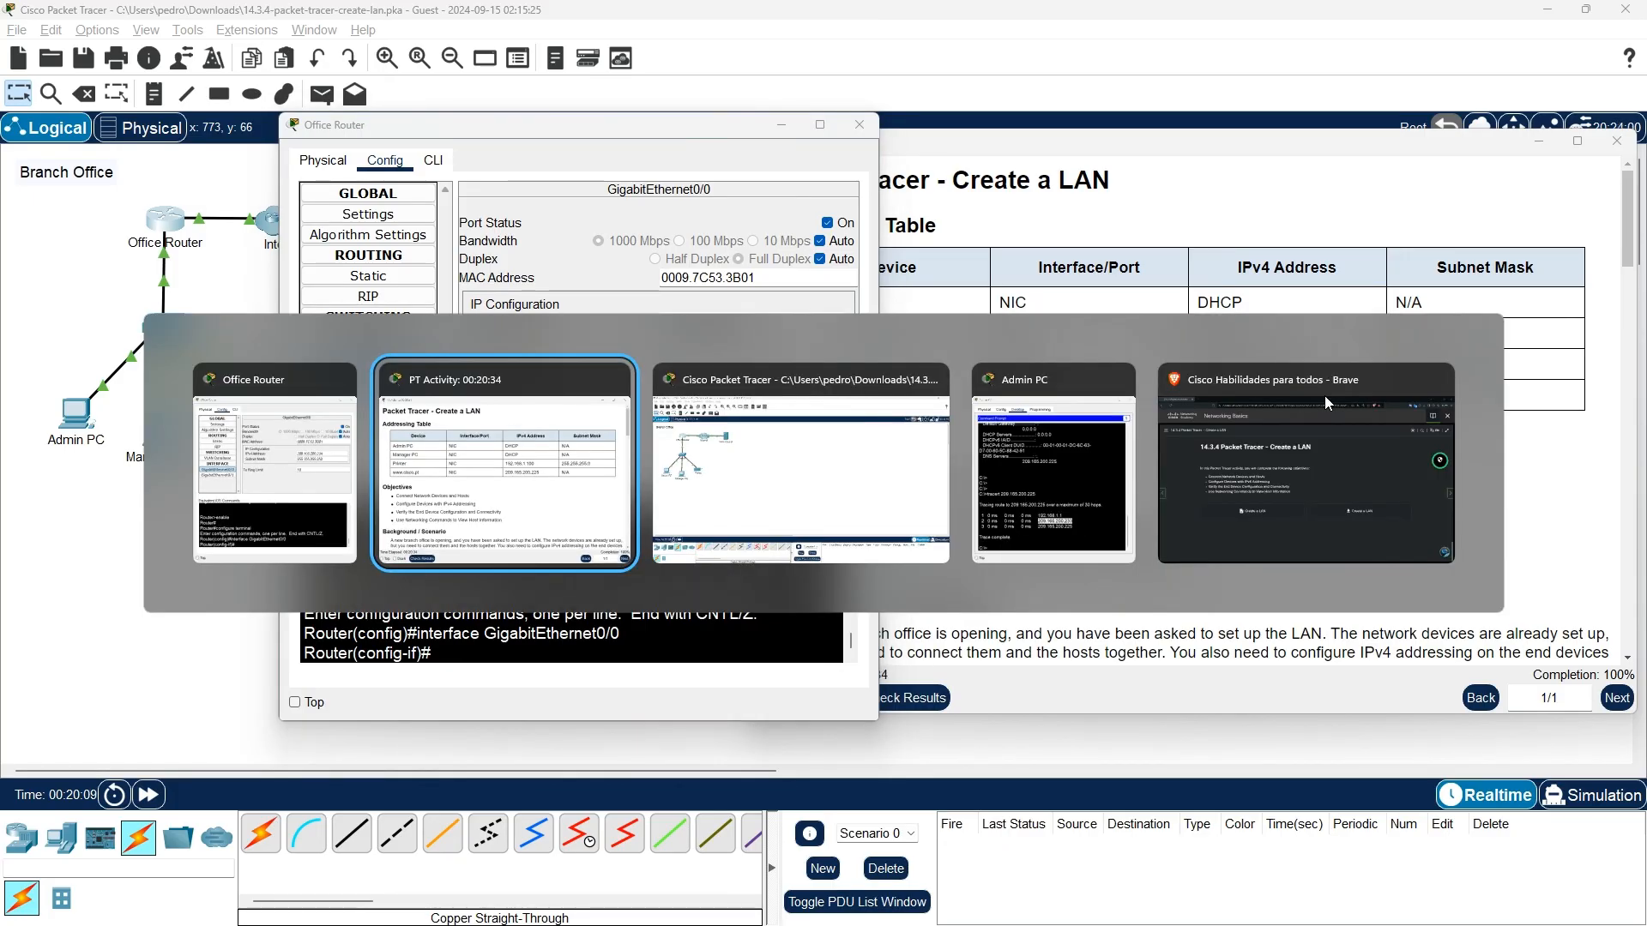
key("Tab")
key("Tab")
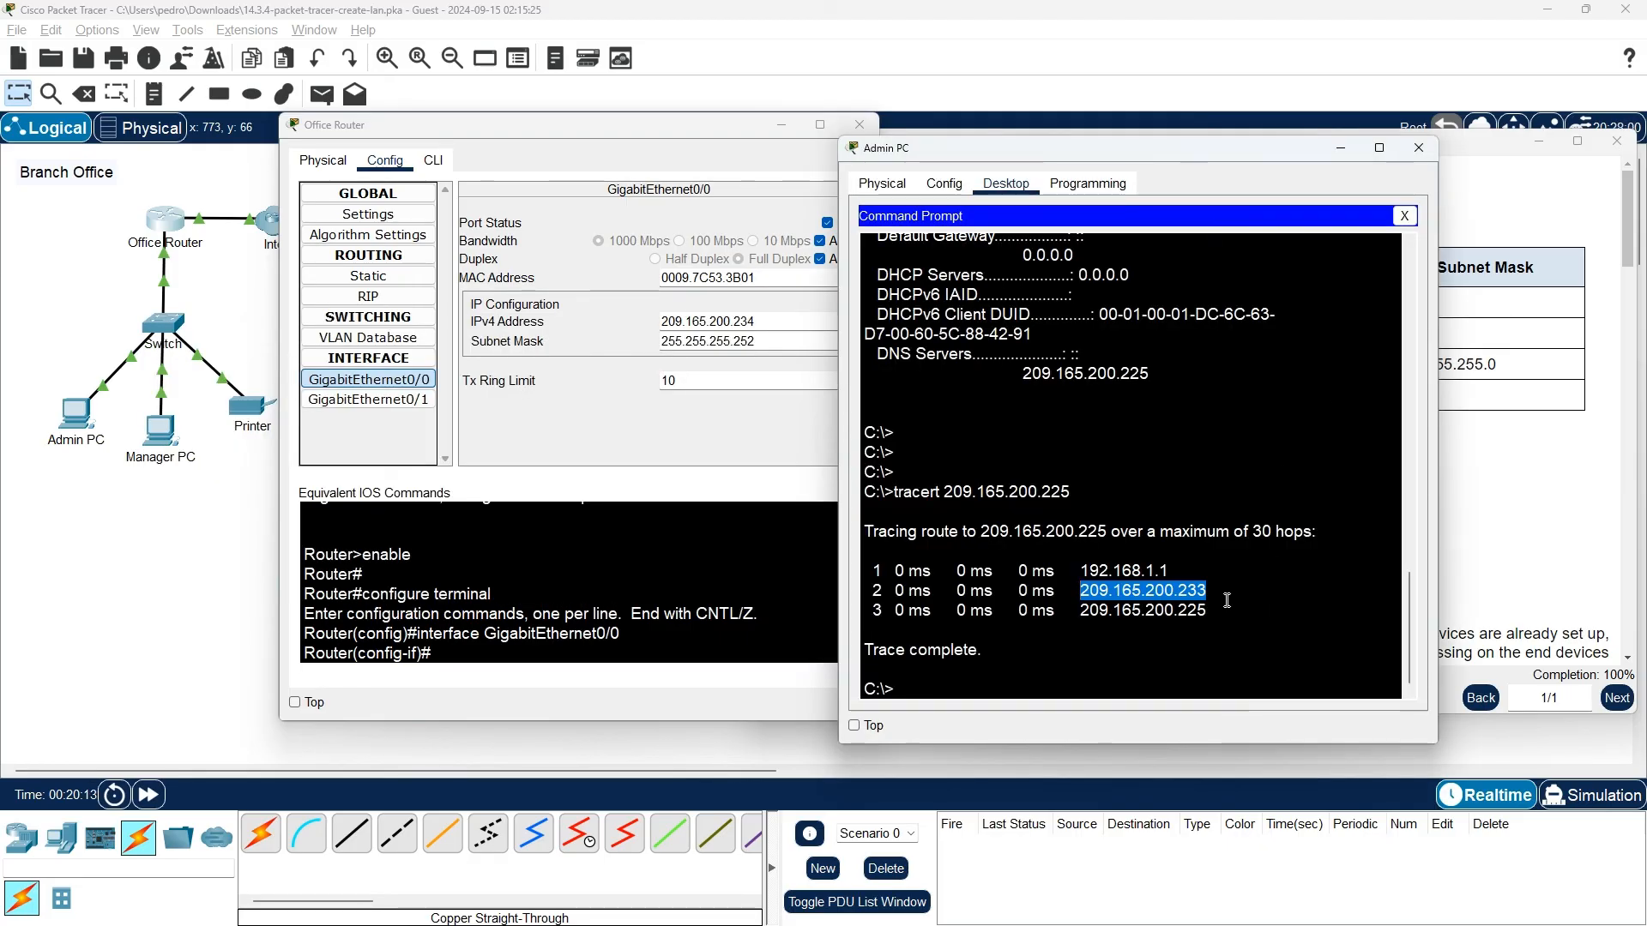
left_click(370, 401)
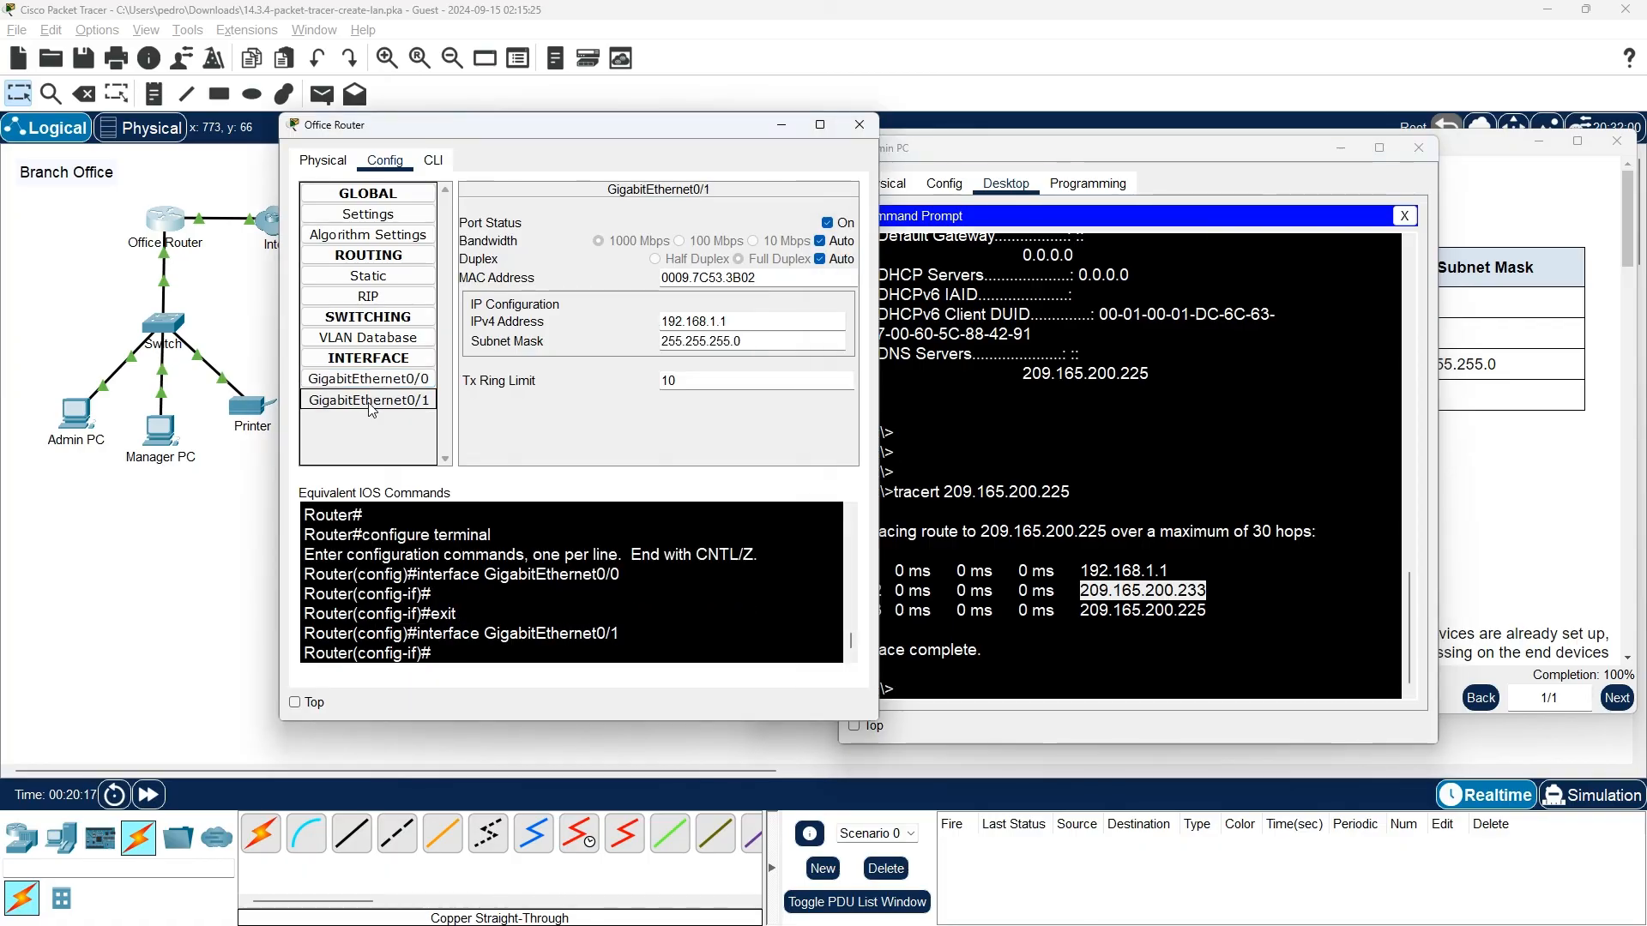
left_click(376, 386)
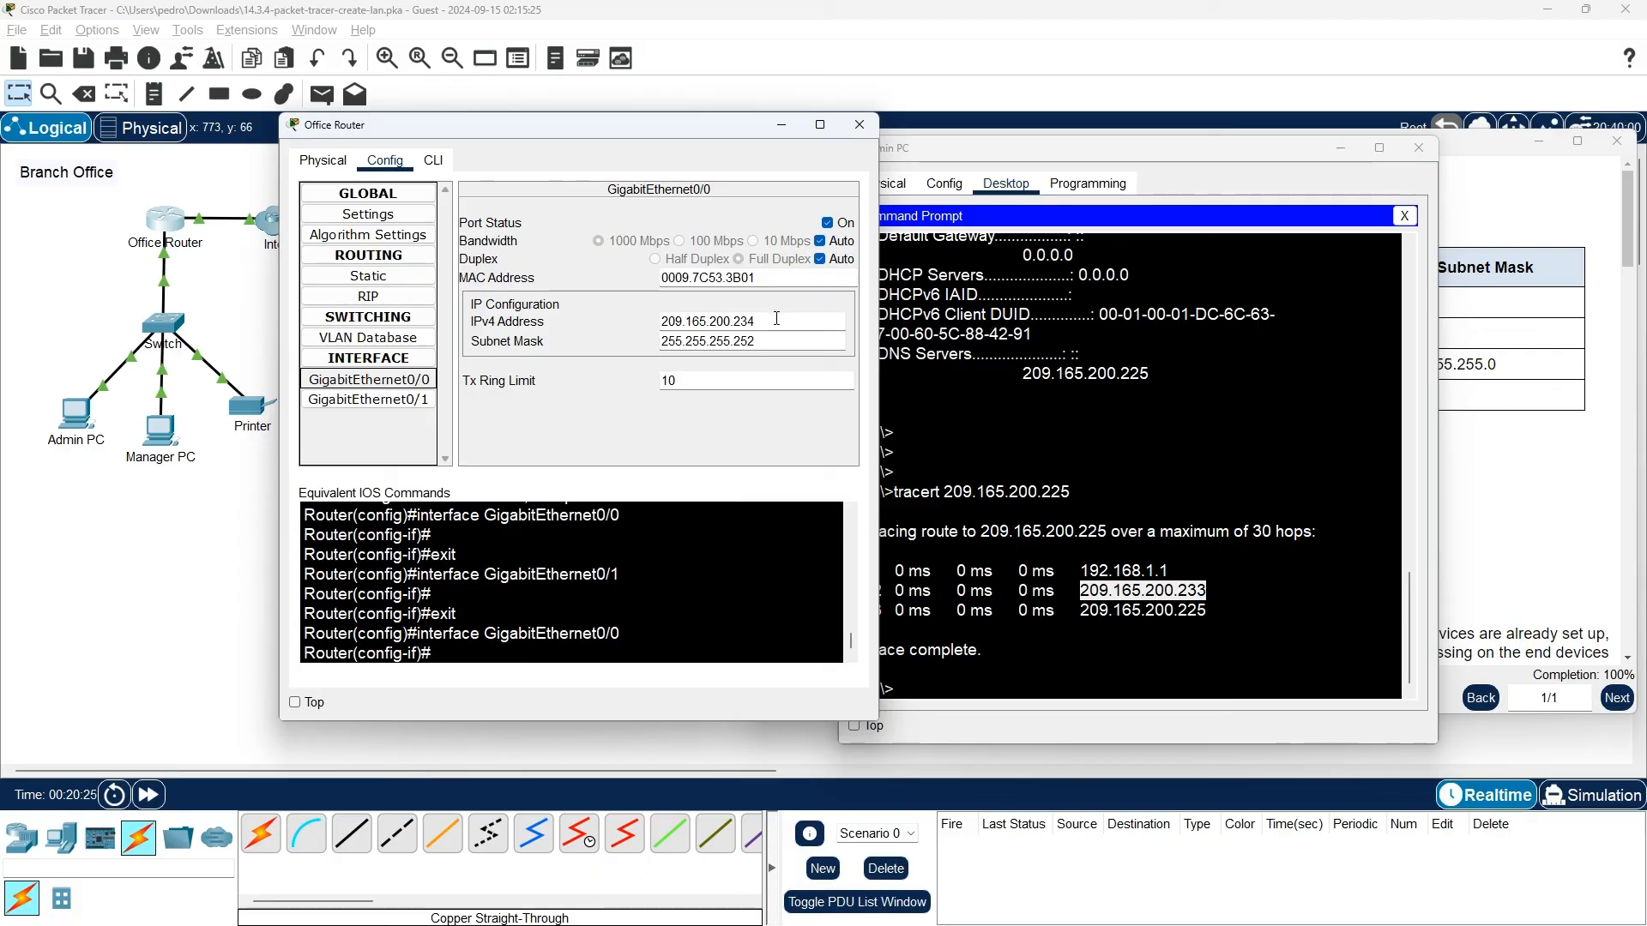
Step: Highlight the second and third hop addresses in the trace, placing the Admin PC window so the Addressing Table is uncovered
left_click(1145, 599)
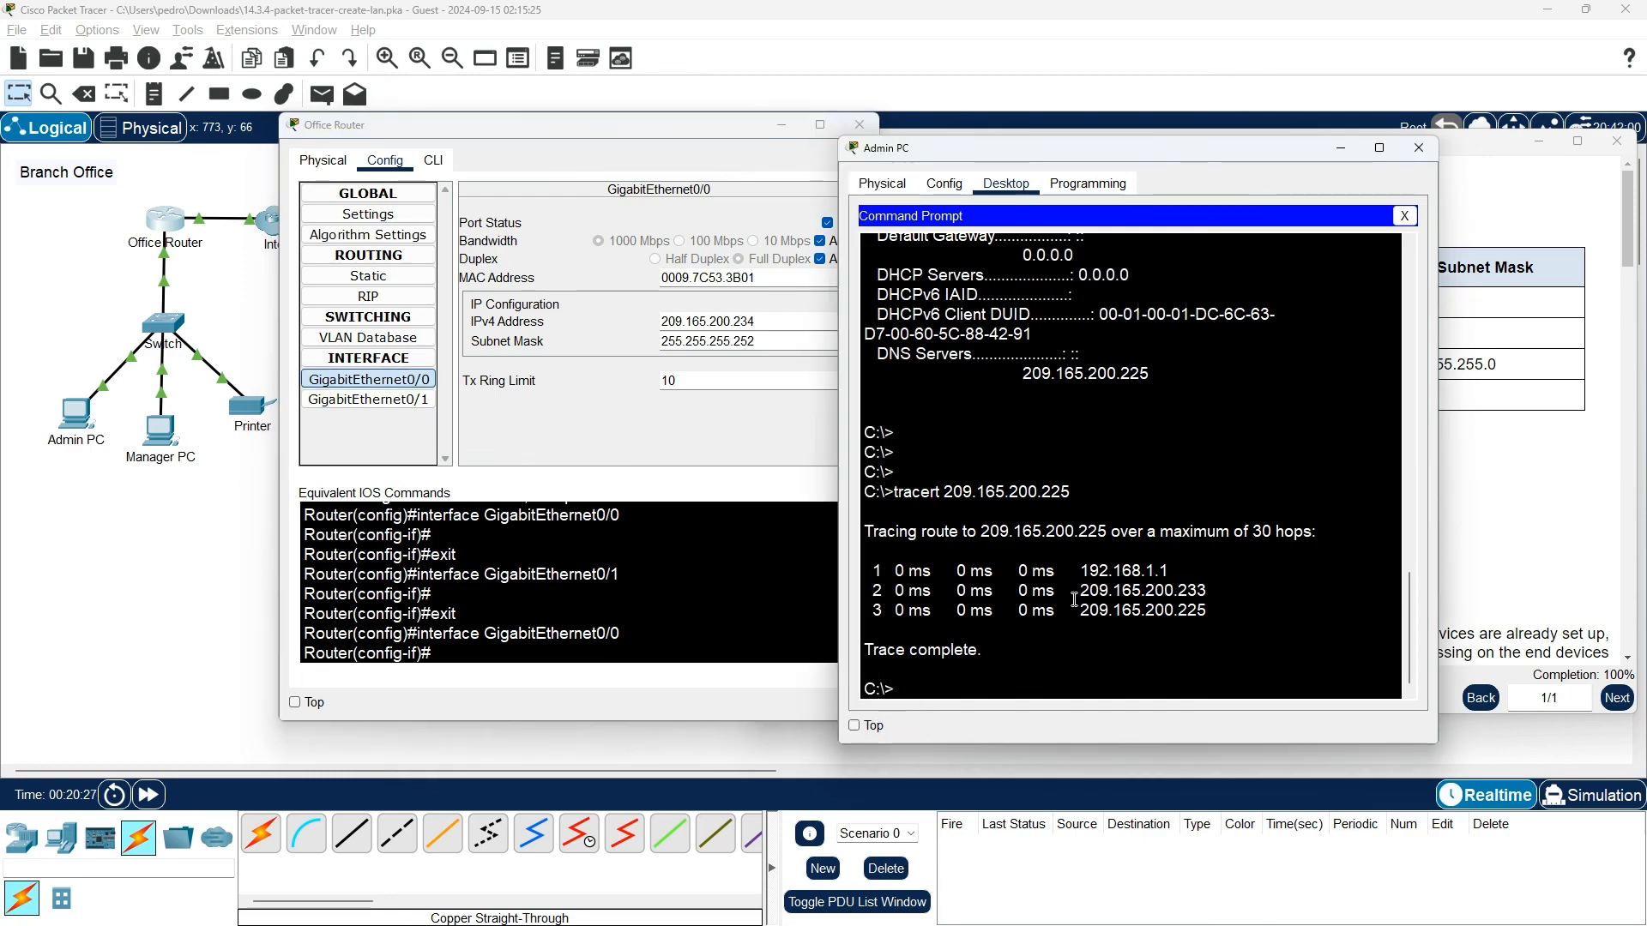
left_click_drag(1080, 597, 1215, 595)
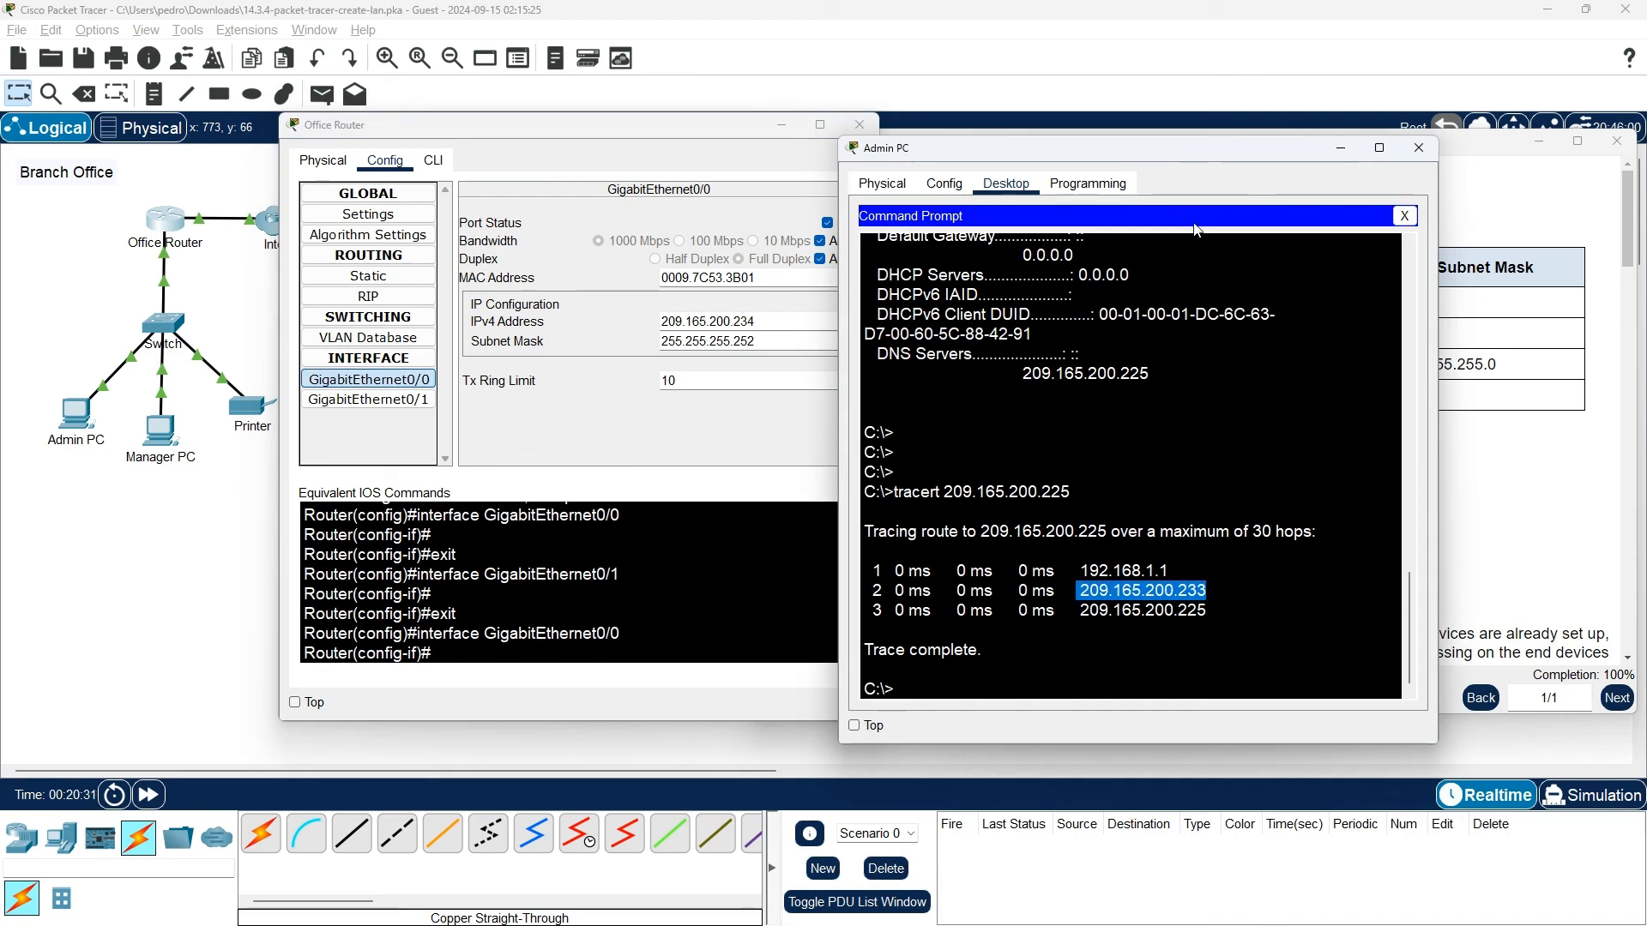
left_click_drag(1200, 157, 519, 127)
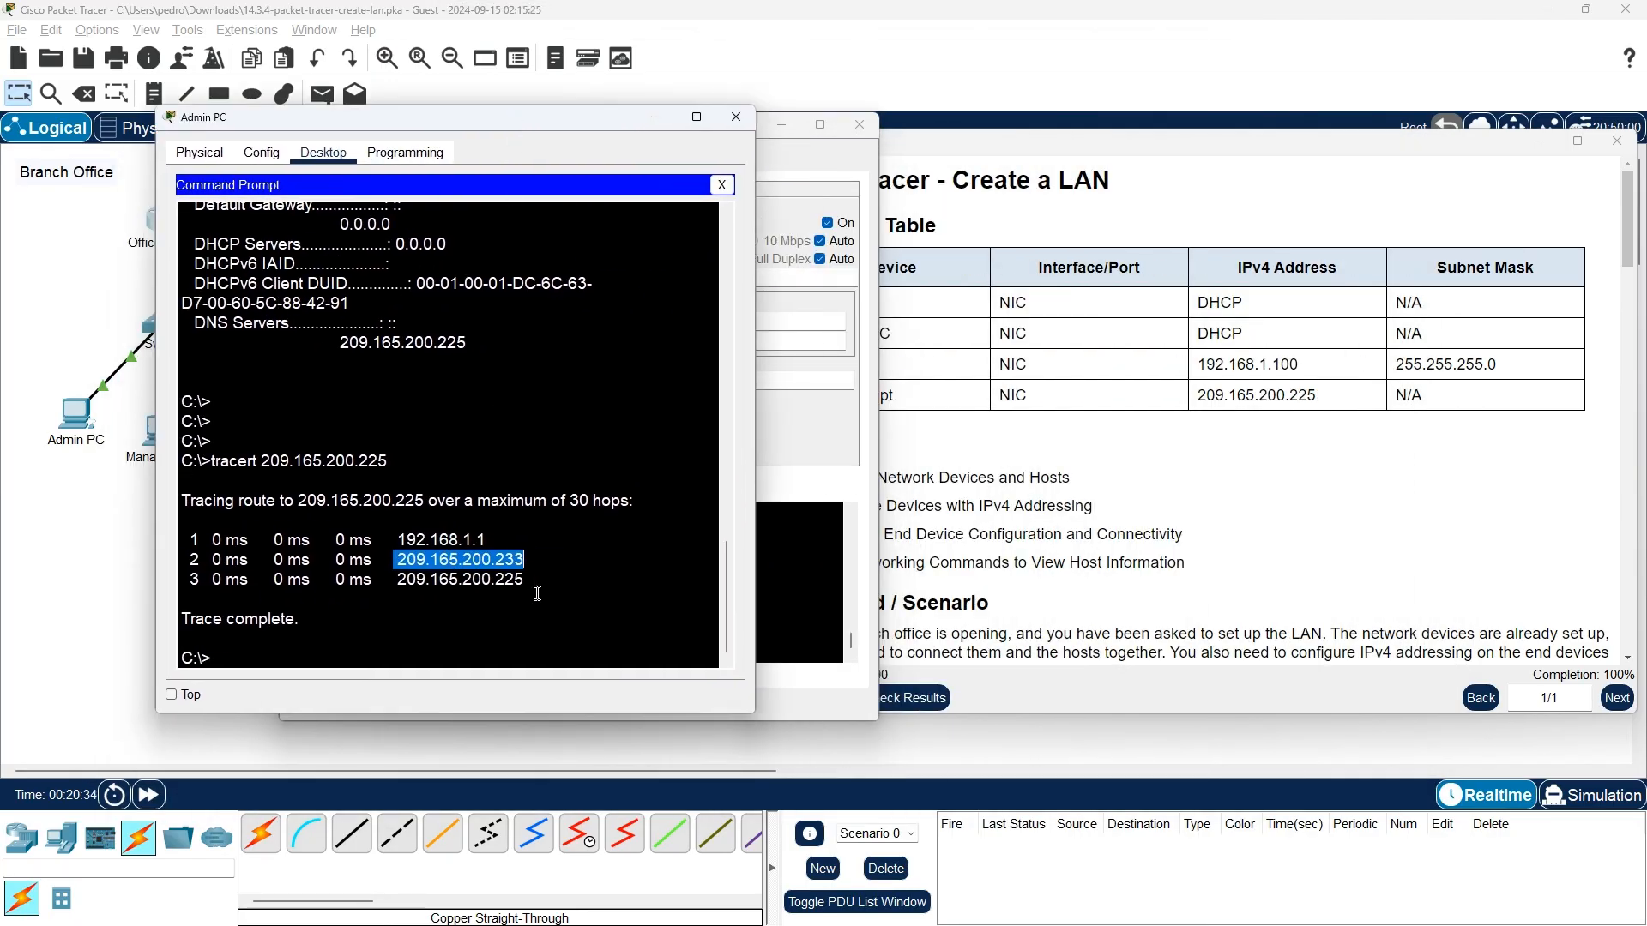
left_click_drag(532, 583, 399, 581)
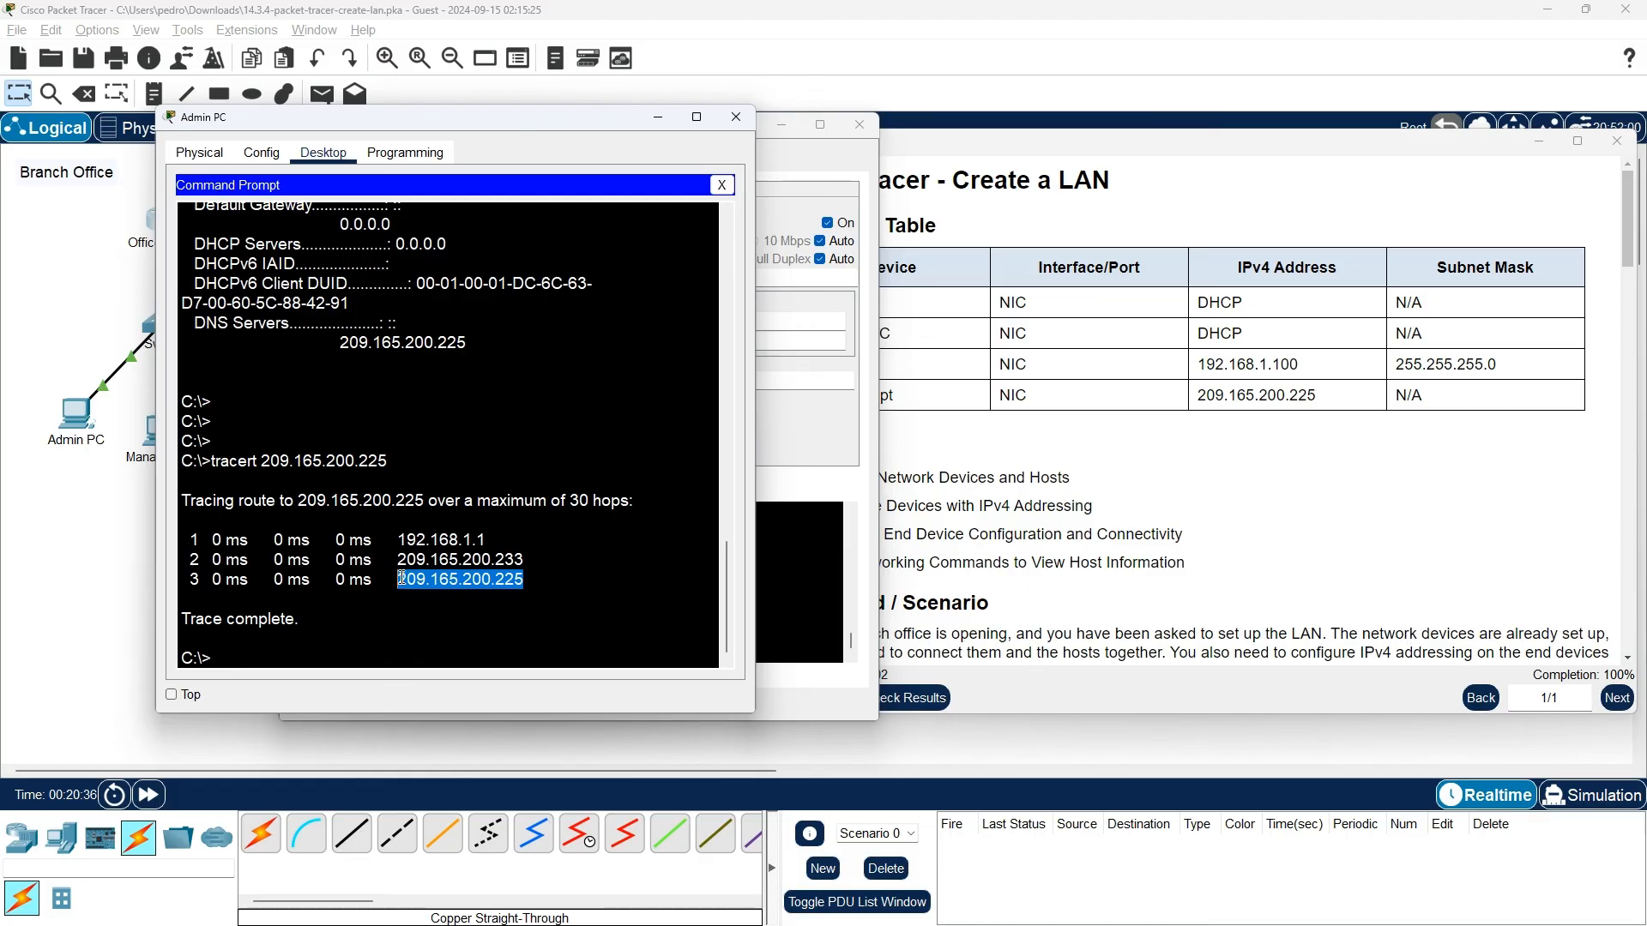
Step: Return to the Part 4 tracert questions and the Reflection section in the activity instructions
left_click(1364, 520)
scroll(1417, 513, "down", 15)
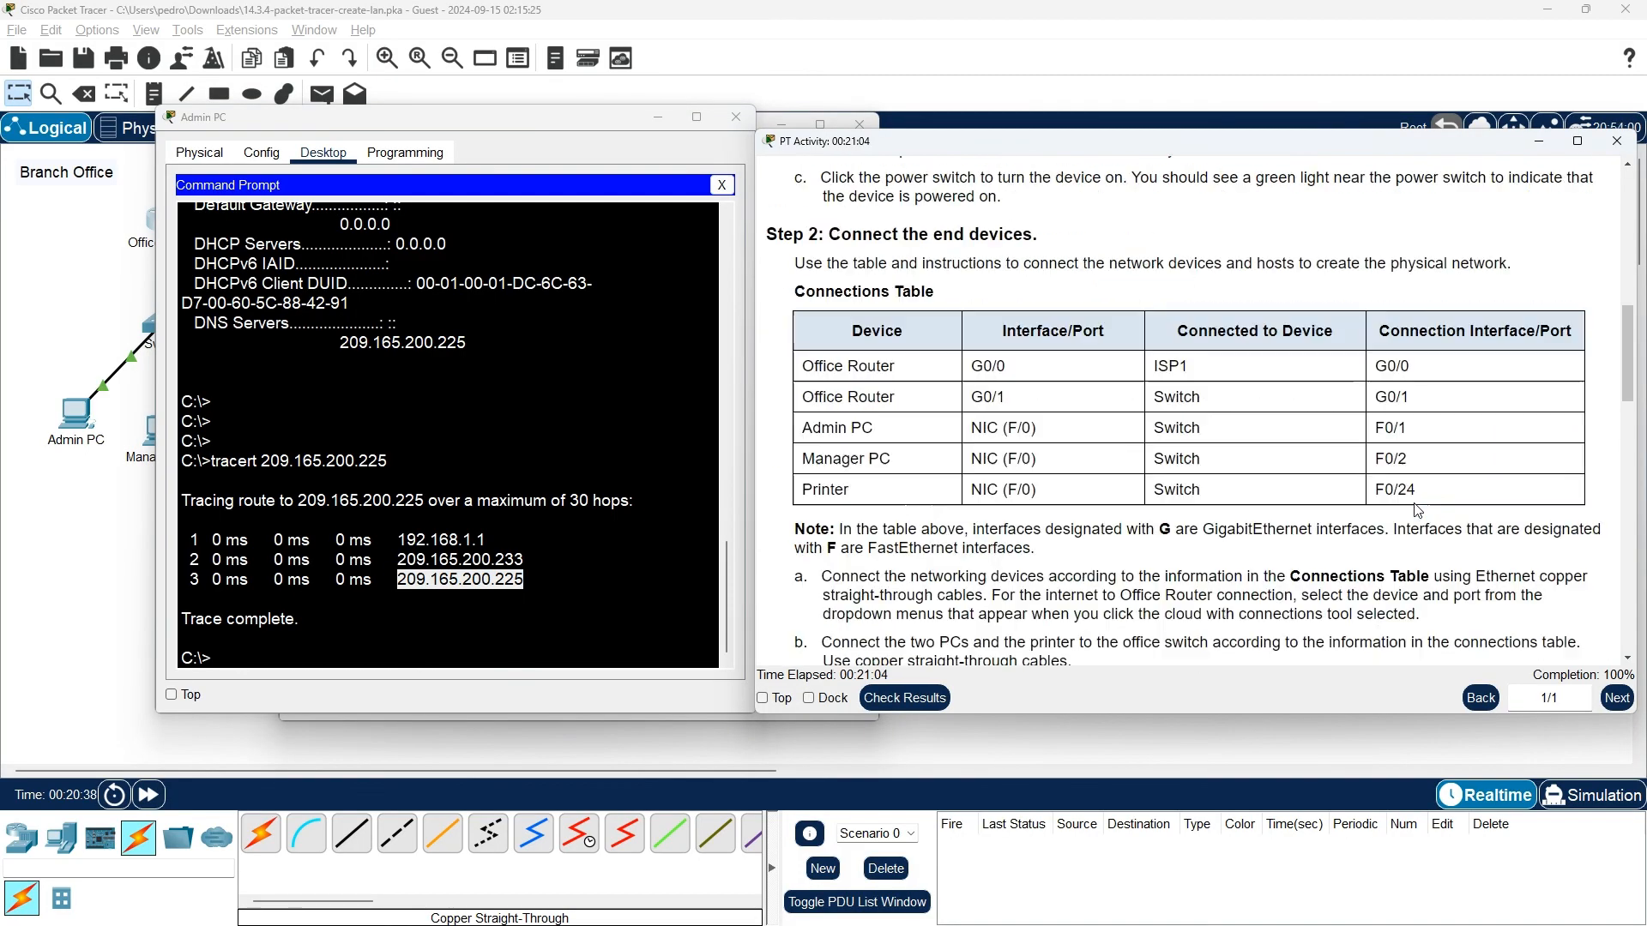
scroll(1425, 494, "down", 8)
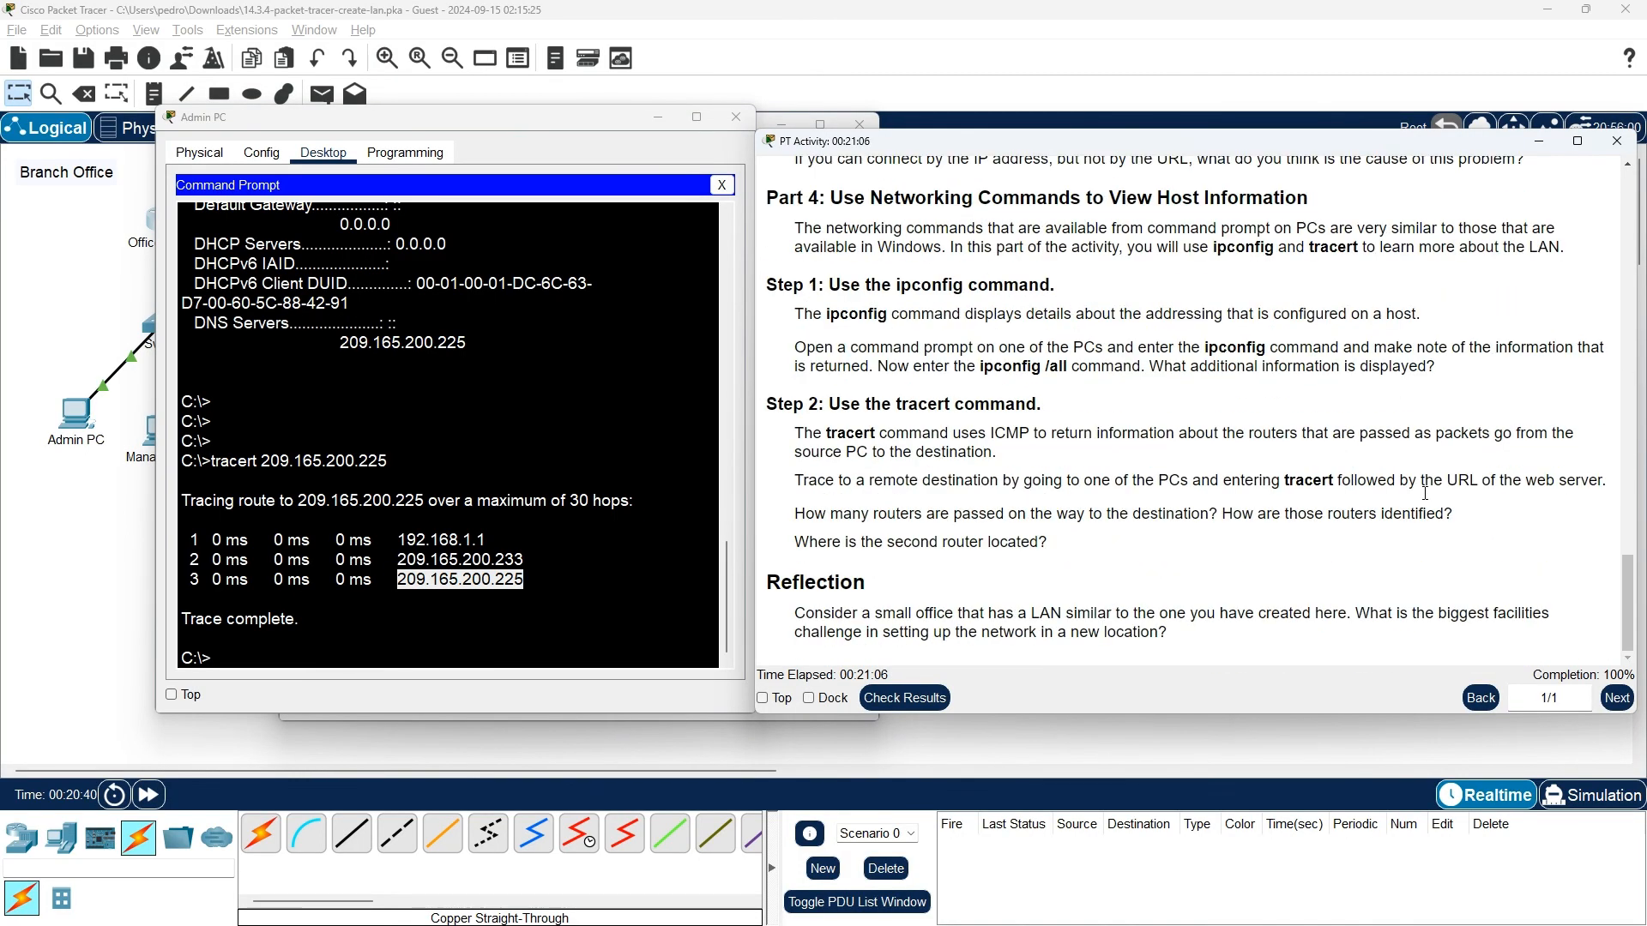